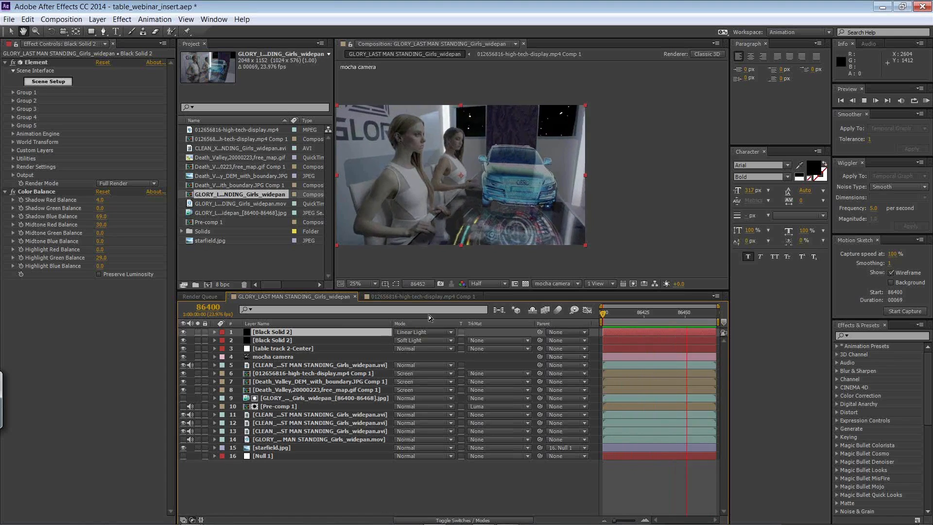
Fit the composition to the viewer and play back the finished table composite with its hologram car and screen graphics
key(space)
click(362, 284)
click(392, 298)
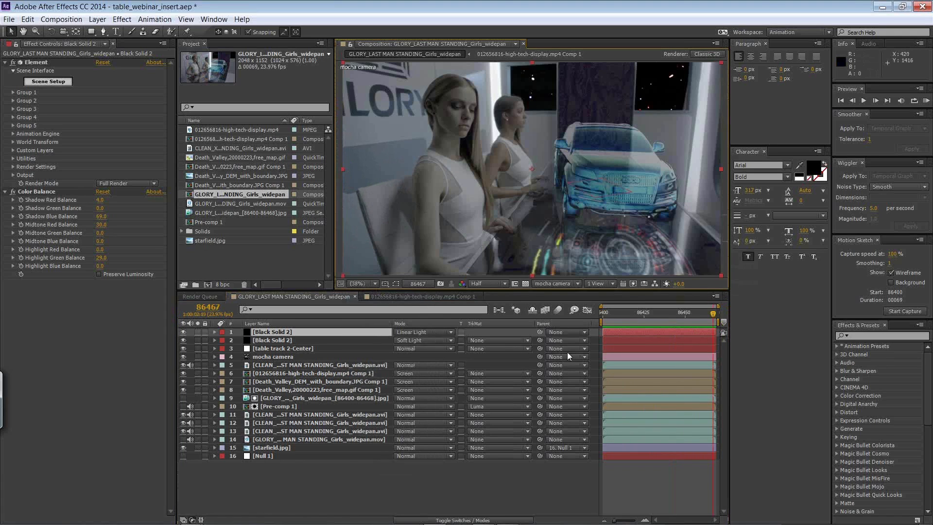
key(space)
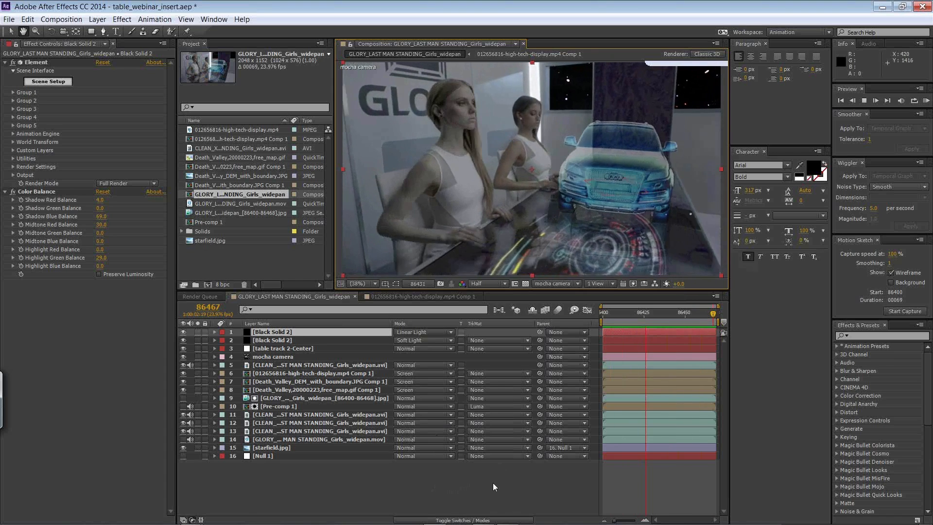
key(space)
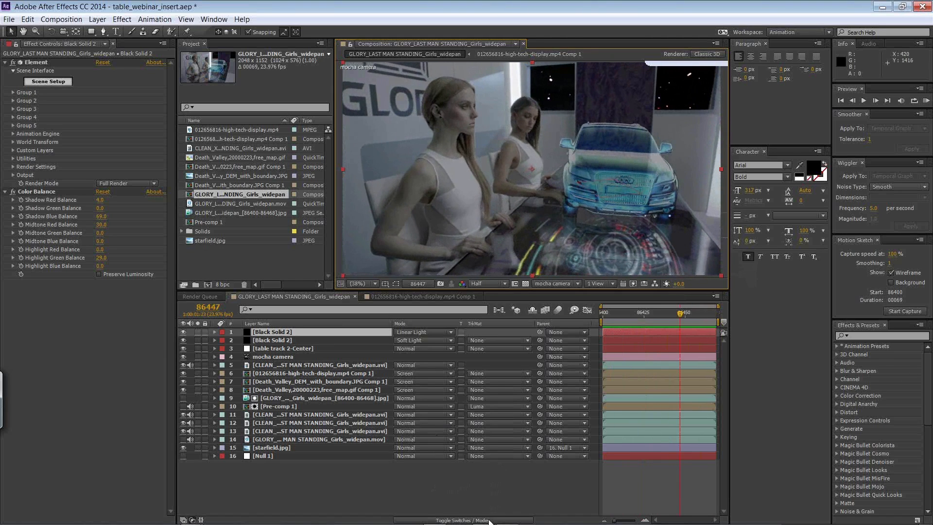
Switch to mocha Pro, dismiss its welcome screen and start a new project
key(alt+Tab)
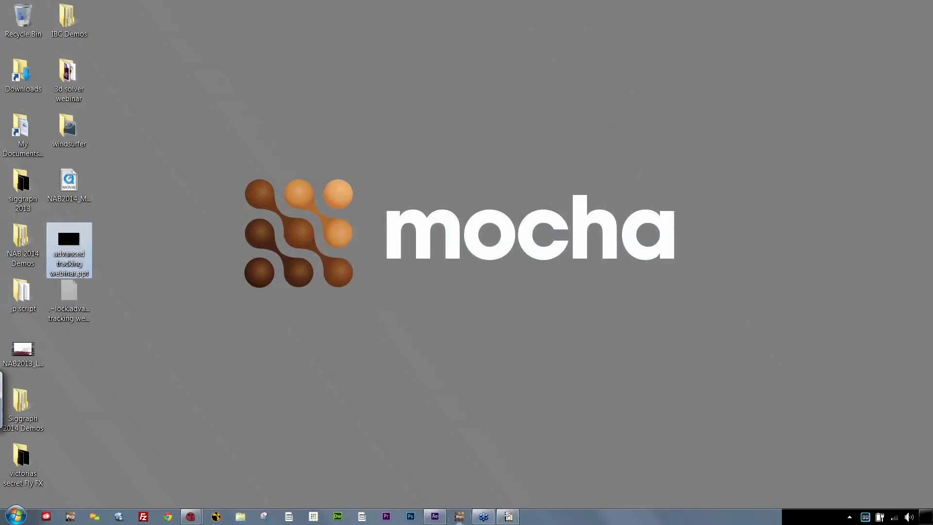
click(459, 516)
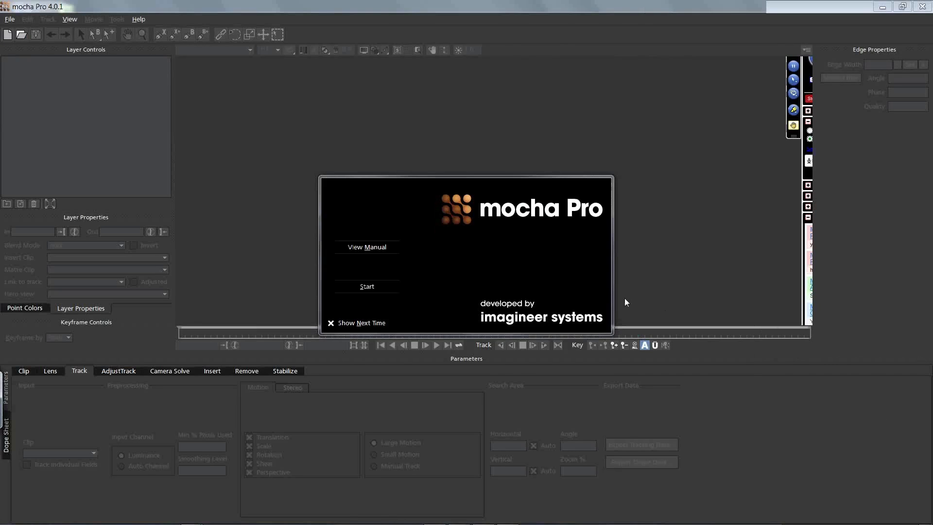
click(384, 287)
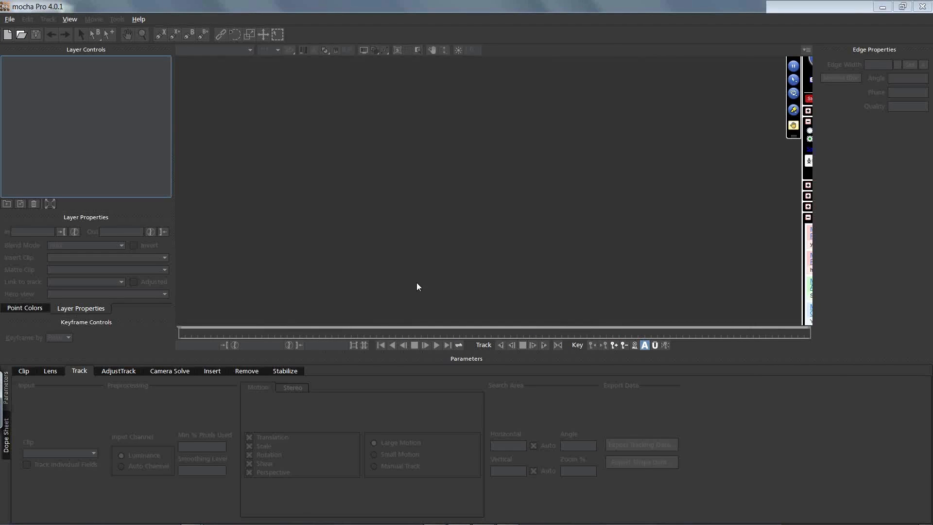
click(10, 19)
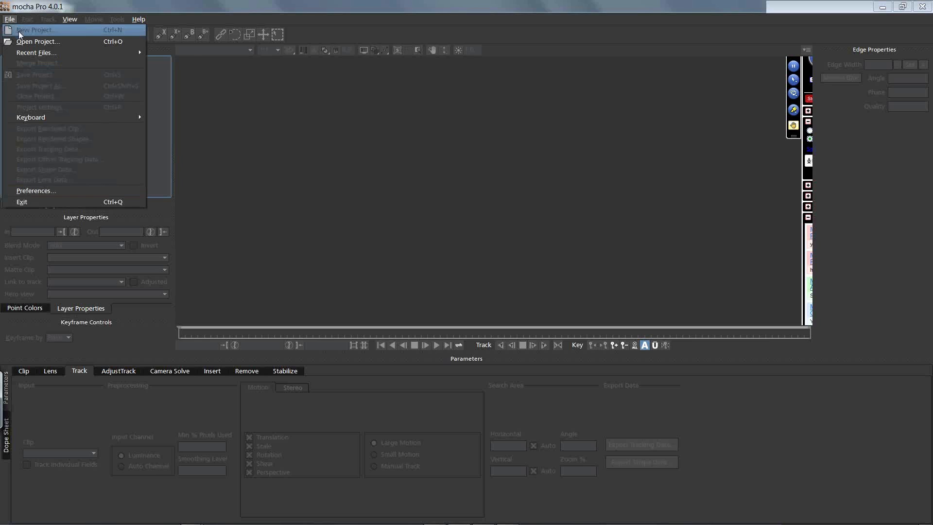
mouse_move(46, 52)
click(34, 30)
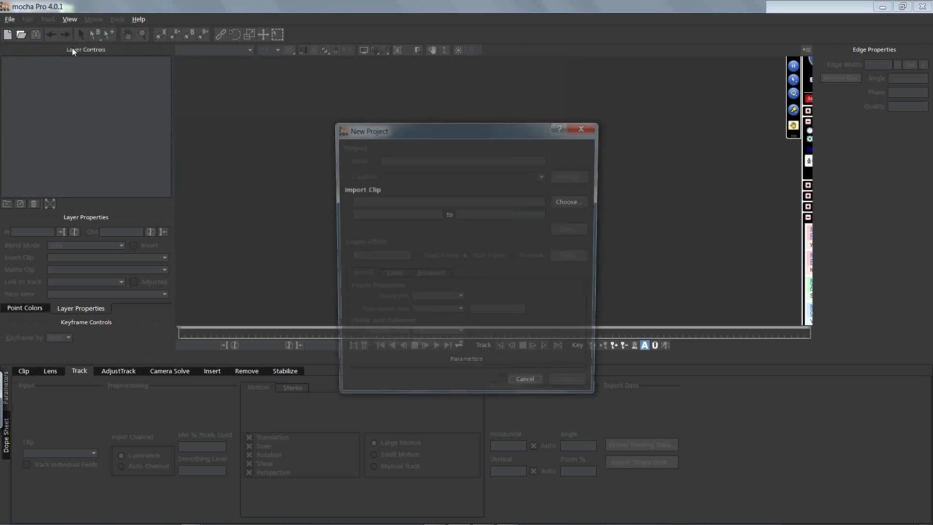
Import GLORY_LAST MAN STANDING_Girls_widepan.mov from the girls wide pan folder as the project's clip
click(568, 204)
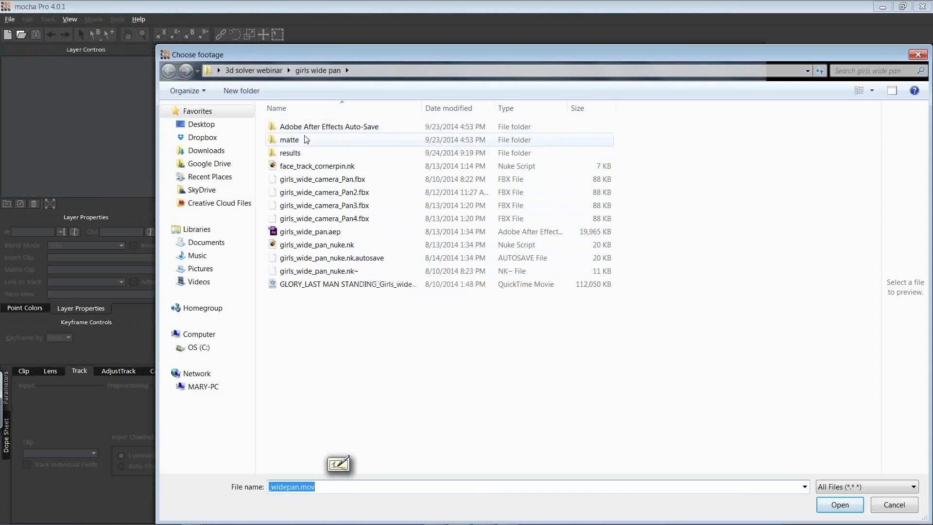
click(330, 284)
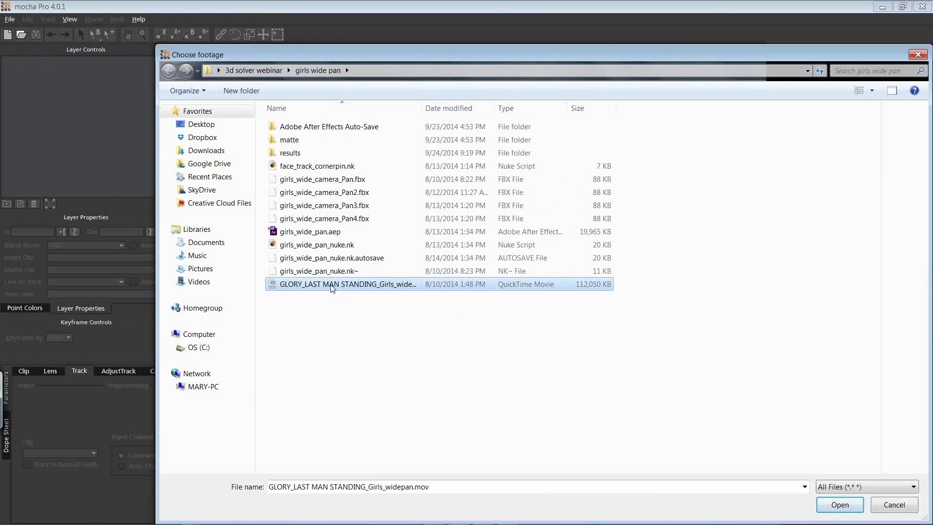
drag(391, 53, 275, 32)
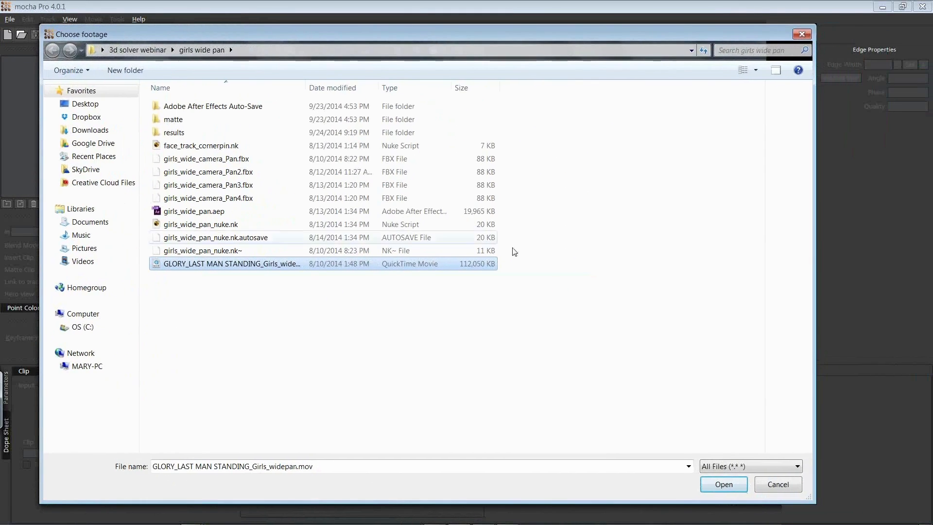
click(723, 484)
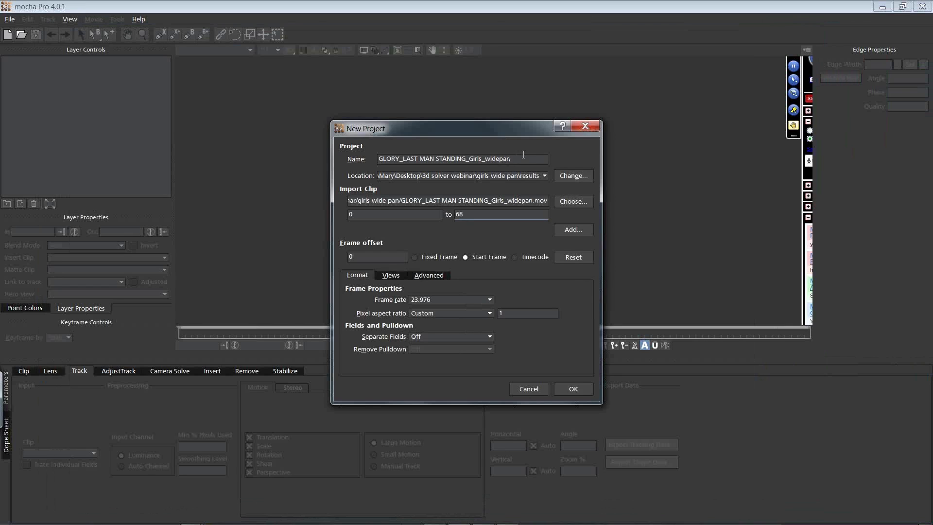
Name the project GLORY_LAST MAN STANDING_Girls_widepan_new_webinar, review its multiview and advanced color settings, and create it
text(new_webinar)
click(575, 389)
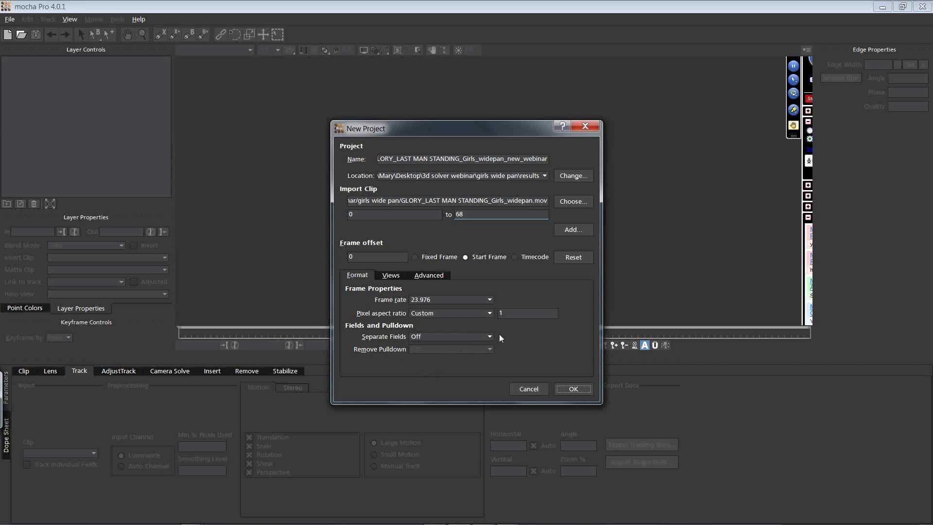
click(390, 275)
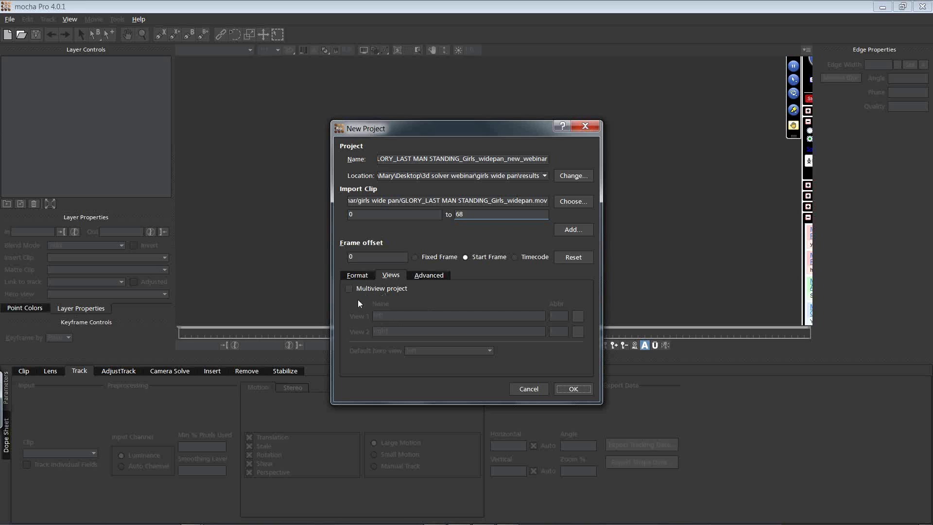
click(431, 276)
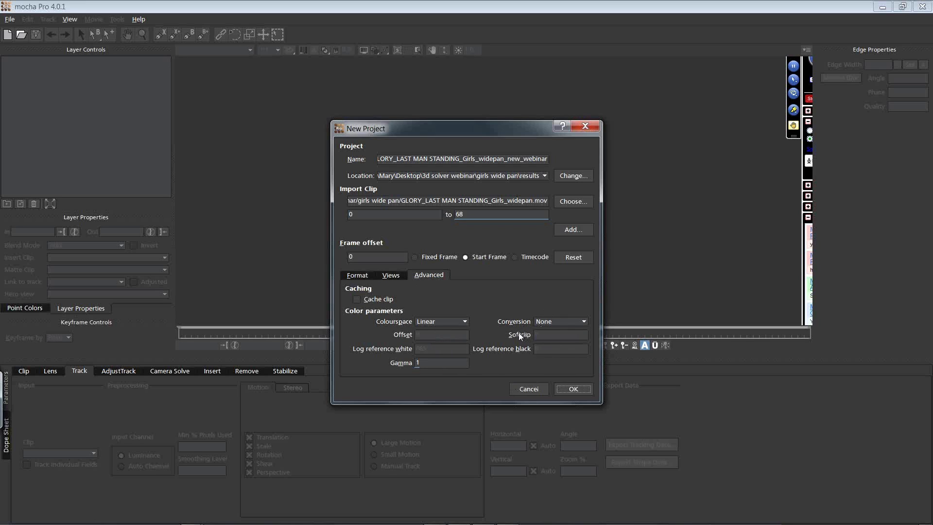
click(358, 276)
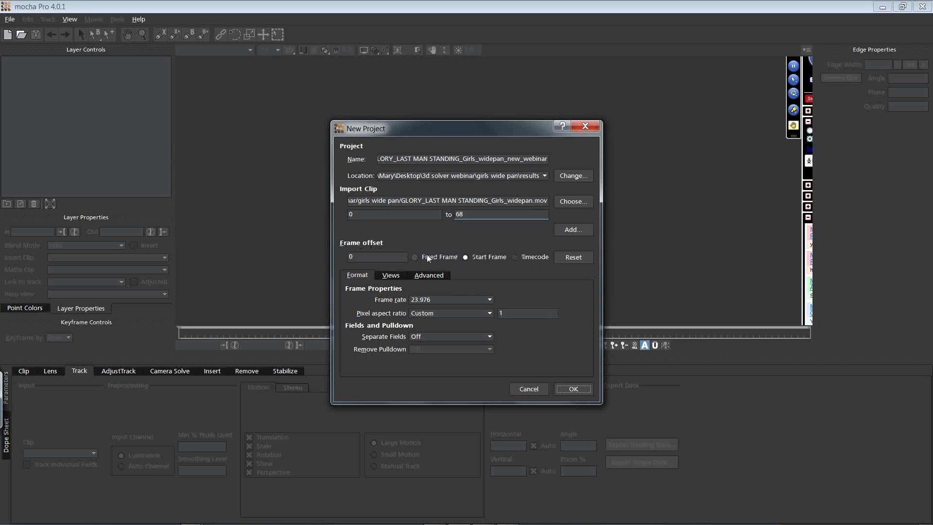
click(573, 389)
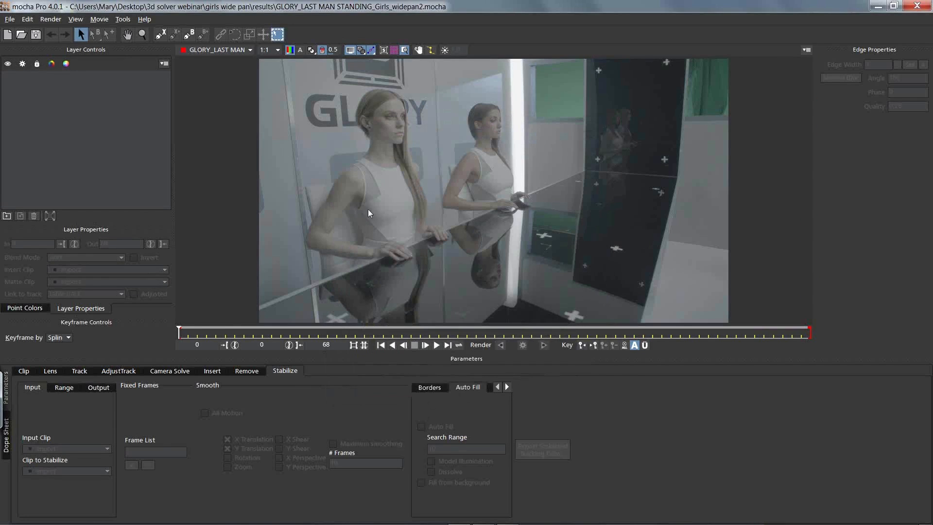
Go to the clip's last frame, 68, and make room around the image for shapes that extend beyond it
drag(180, 334, 893, 331)
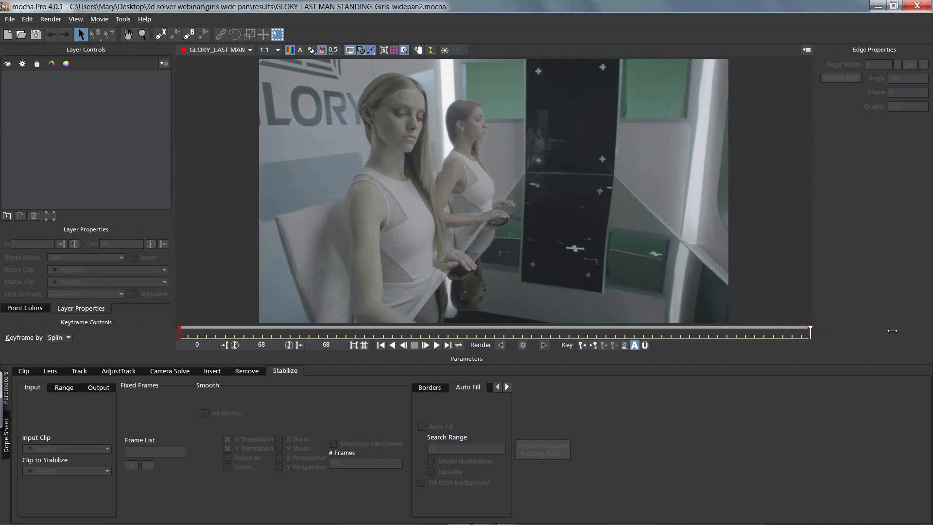
click(141, 35)
drag(524, 139, 512, 226)
Try outlining the whole tabletop with one X-spline that also covers the hands and extends past the frame's lower edge
click(160, 34)
click(675, 242)
click(582, 160)
click(521, 160)
click(426, 273)
click(444, 276)
click(694, 275)
right_click(675, 244)
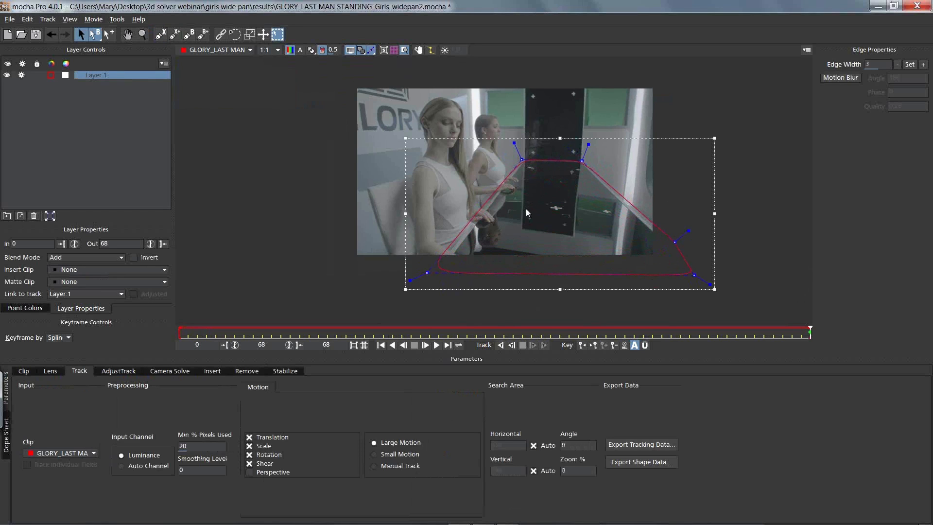
Enable perspective tracking for the tabletop shape and fit its planar surface corners to the table, with the grid displayed
click(249, 472)
click(394, 50)
click(394, 51)
drag(457, 173, 524, 170)
drag(658, 172, 576, 169)
drag(593, 261, 597, 241)
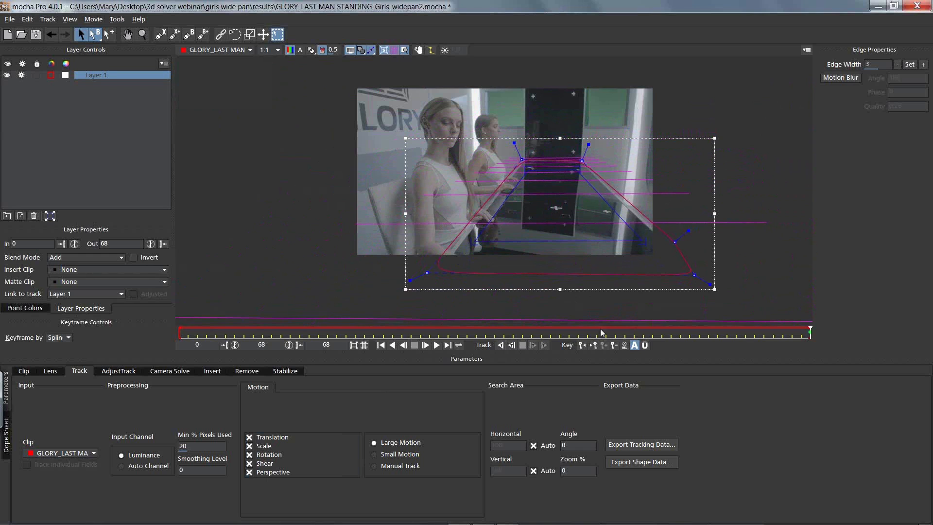
Try tracking the whole-tabletop layer backward from frame 68, then stop and delete that layer
click(512, 346)
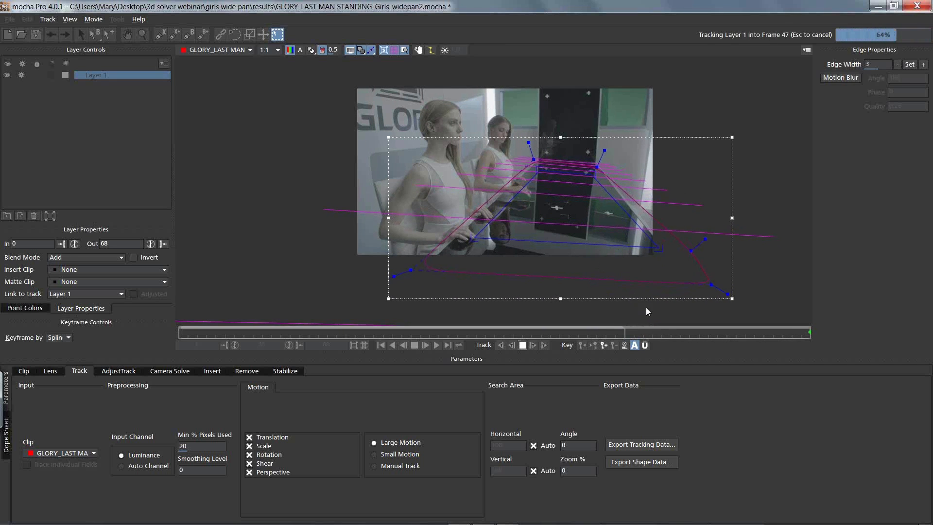
key(Escape)
drag(762, 328, 810, 328)
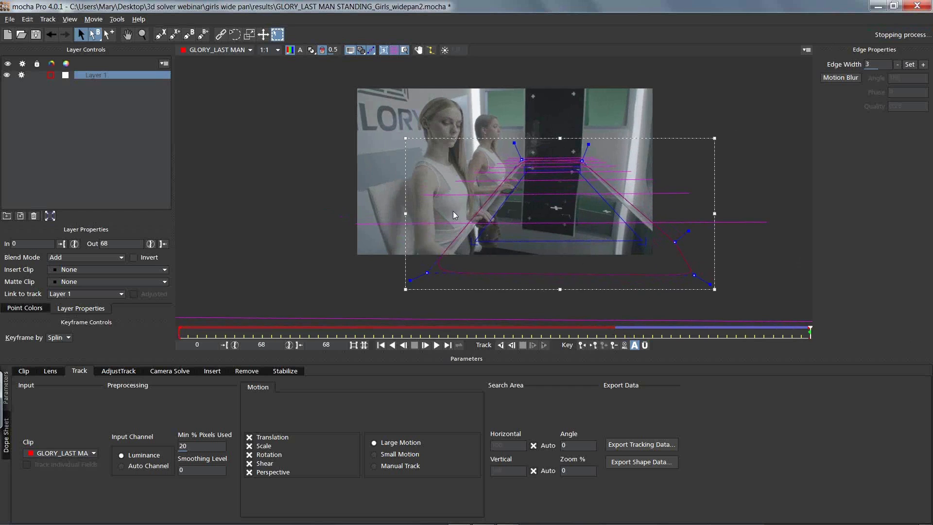
click(34, 216)
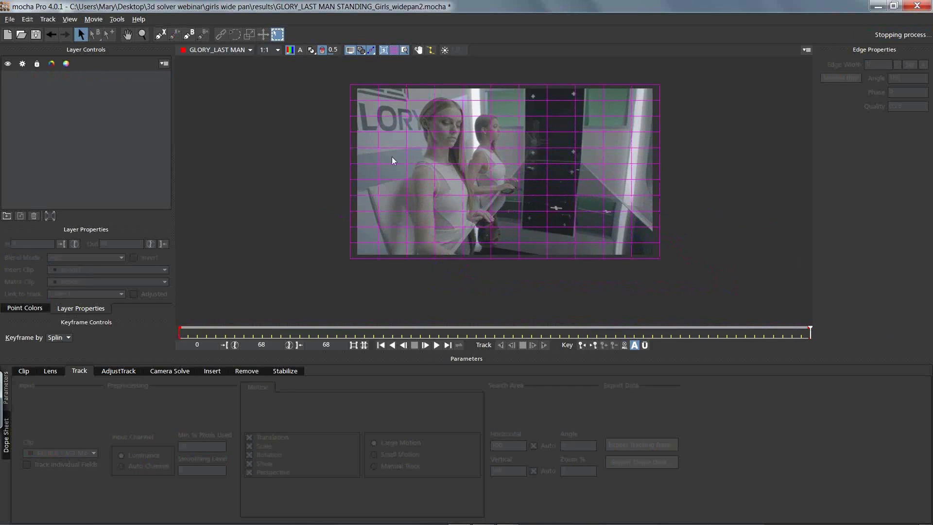
Draw an X-spline as a narrow band along the table's far and right edges, keeping clear of the women's hands
click(160, 34)
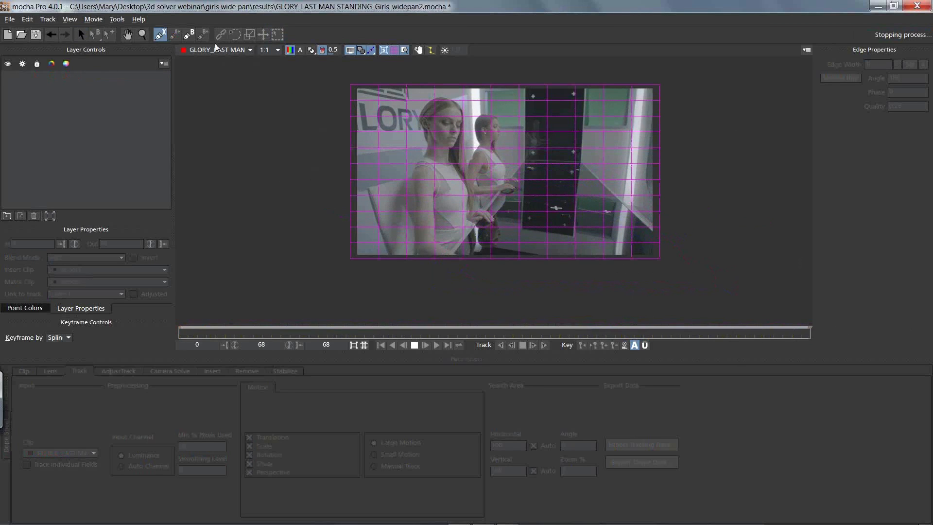
click(494, 169)
click(511, 175)
click(520, 181)
click(526, 171)
click(548, 170)
click(567, 167)
click(580, 172)
click(591, 179)
click(664, 247)
click(680, 229)
click(586, 157)
right_click(511, 165)
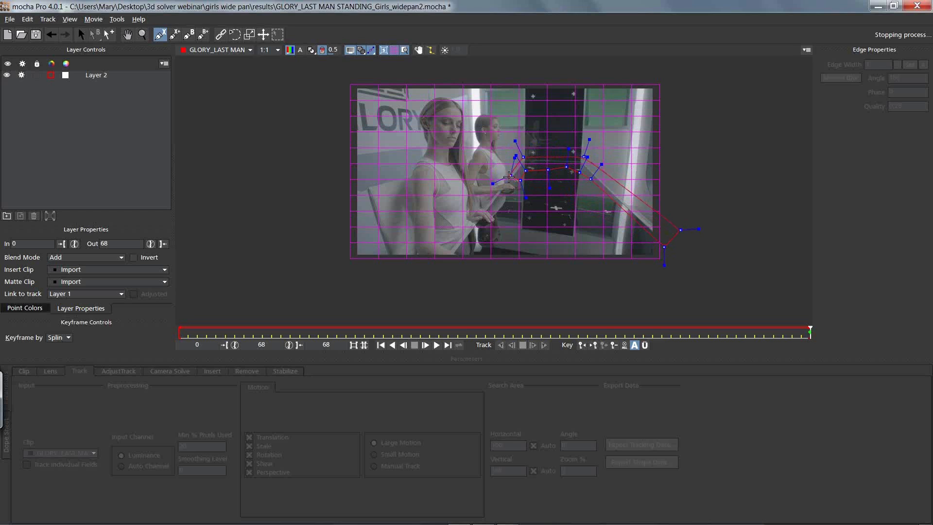
Add two small X-splines to the same layer, one around each cross-shaped marker on the dark tabletop
click(175, 35)
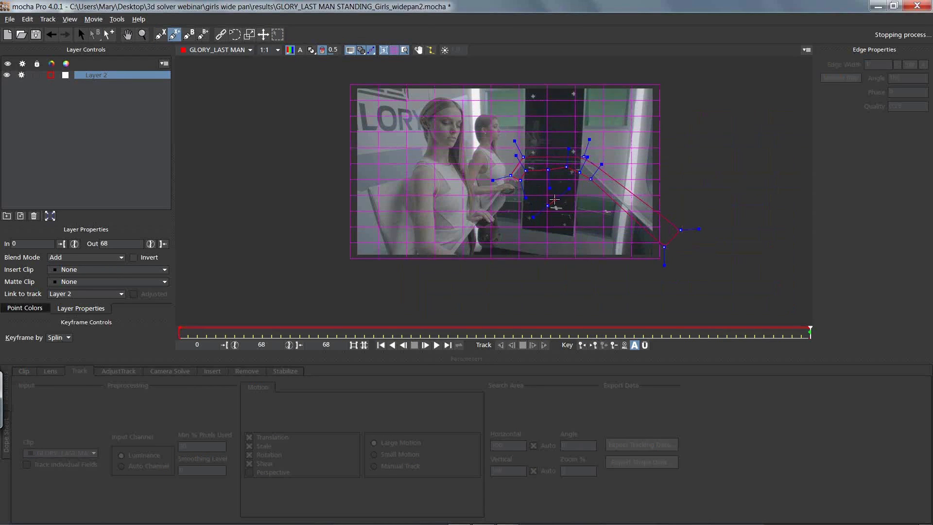
right_click(547, 206)
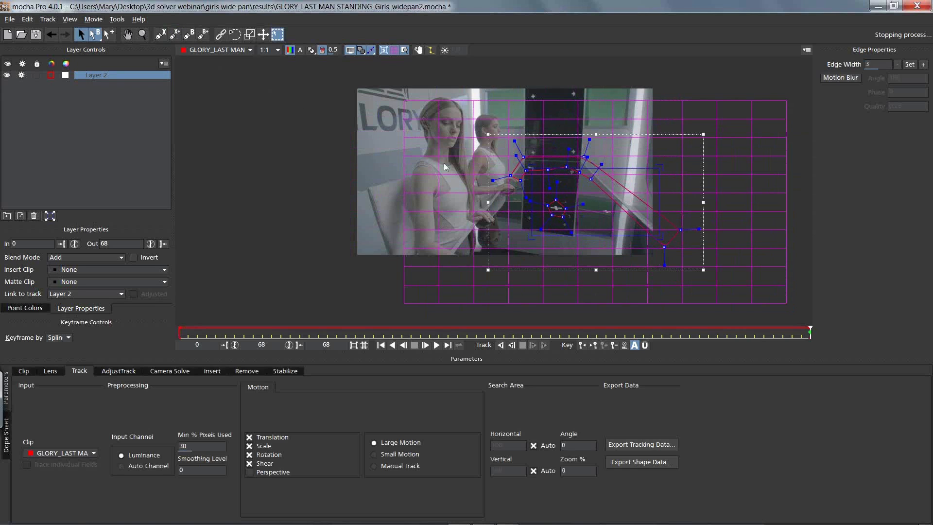
click(175, 34)
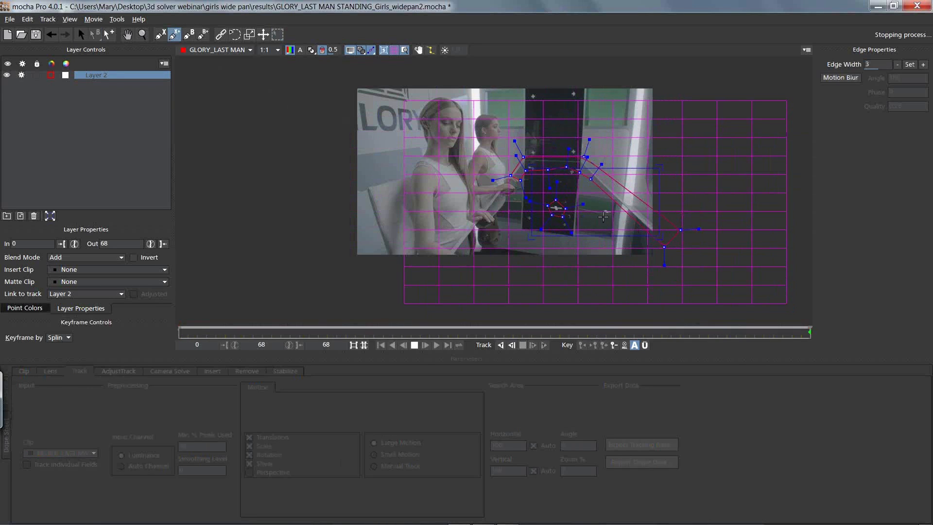
click(603, 217)
click(598, 208)
click(611, 204)
click(618, 212)
click(615, 216)
right_click(606, 218)
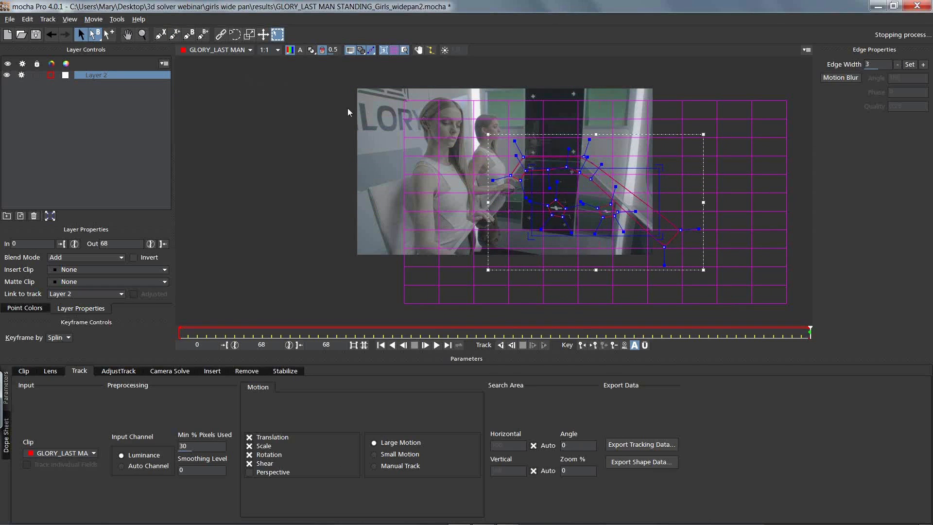
Hide the planar grid and adjust the edge band's spline points to follow the table edges more closely
click(393, 49)
drag(525, 172, 571, 165)
drag(580, 173, 583, 167)
drag(521, 181, 509, 176)
drag(694, 234, 685, 243)
Align the planar surface's four corners with the tabletop's perspective, extending the near corners below the image, and display the grid
click(383, 51)
drag(527, 164, 522, 160)
drag(660, 166, 581, 164)
drag(530, 235, 431, 280)
drag(659, 236, 723, 300)
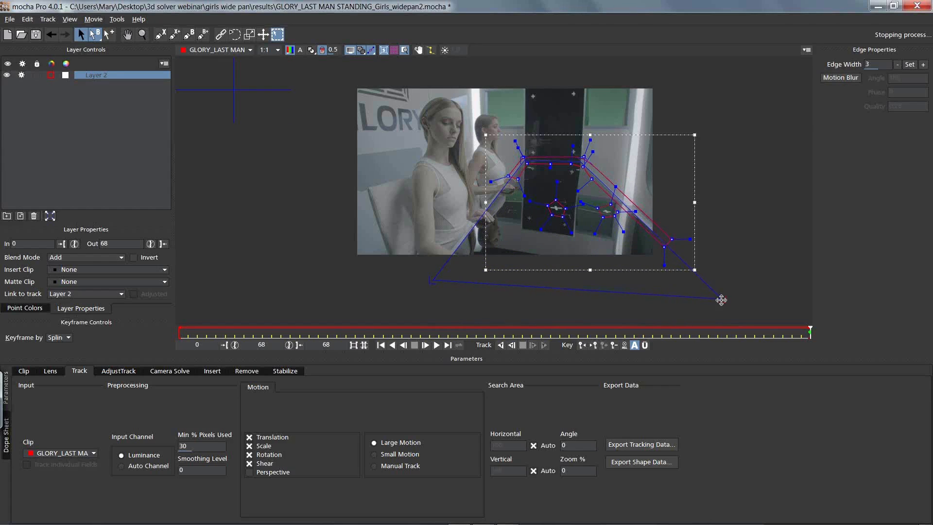
drag(430, 280, 411, 307)
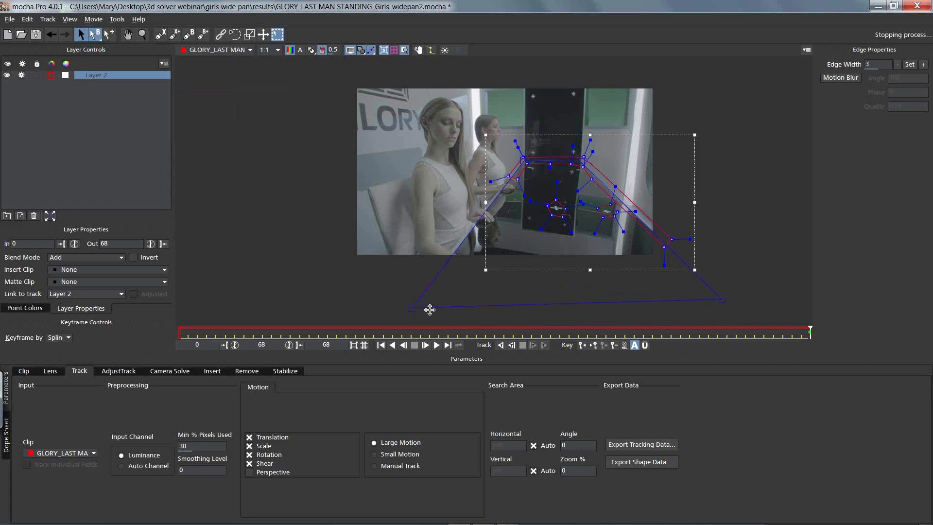
click(394, 51)
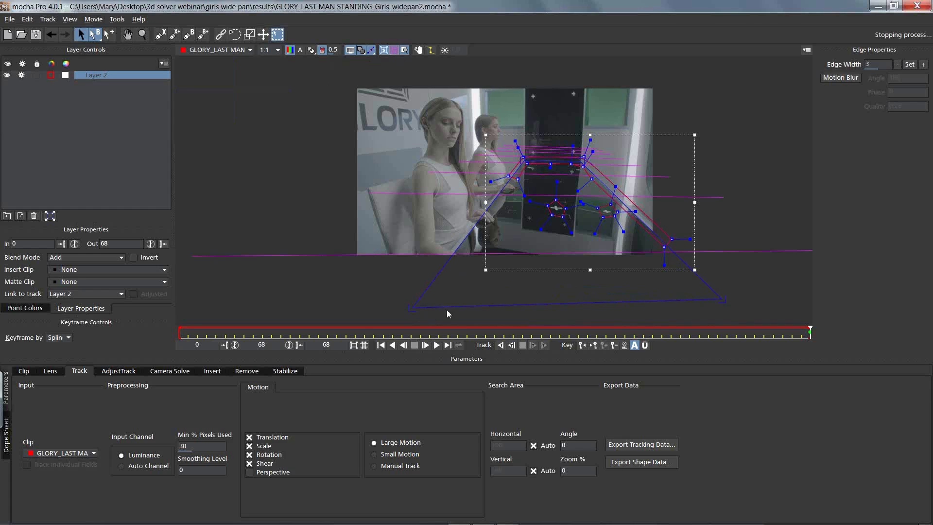
Track the tabletop layer backward from frame 68 with Perspective enabled, and scrub the early frames to check the track
click(250, 473)
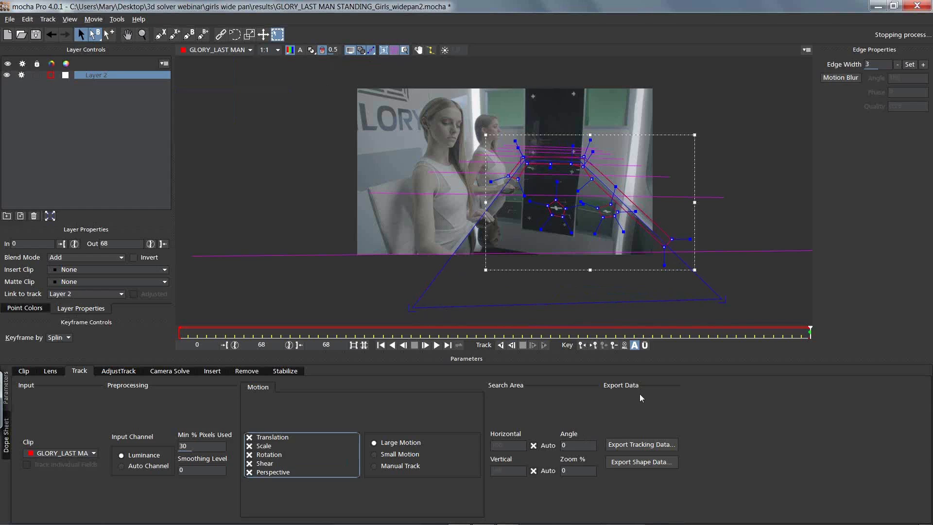
click(500, 346)
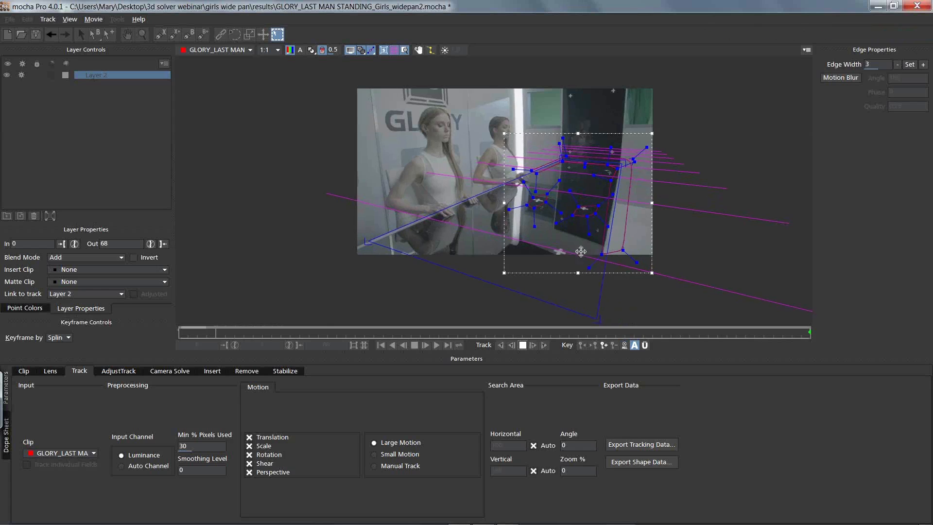
drag(197, 332, 245, 299)
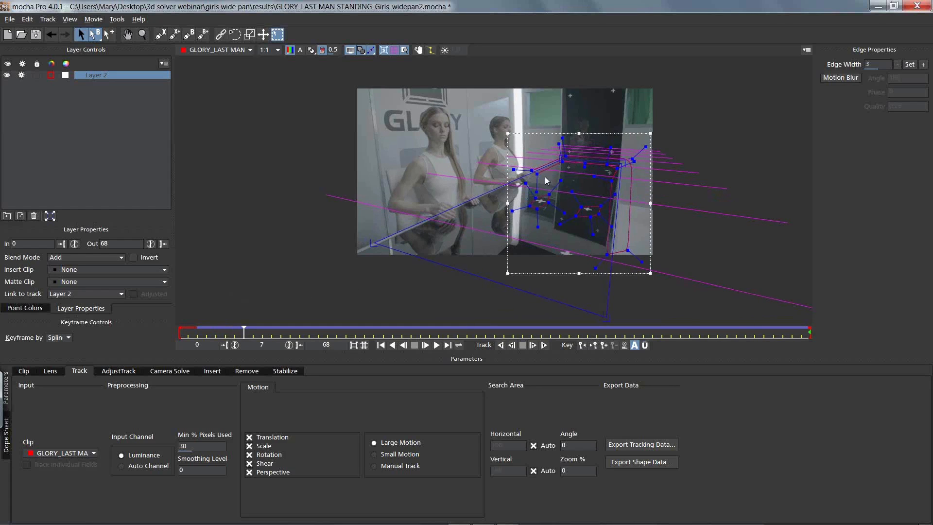
Add an X-spline around the cross marker at the tabletop's near end on frame 7, and track the layer backward to frame 0
click(175, 34)
click(560, 266)
click(552, 250)
click(563, 244)
click(569, 243)
click(582, 253)
click(582, 270)
right_click(560, 270)
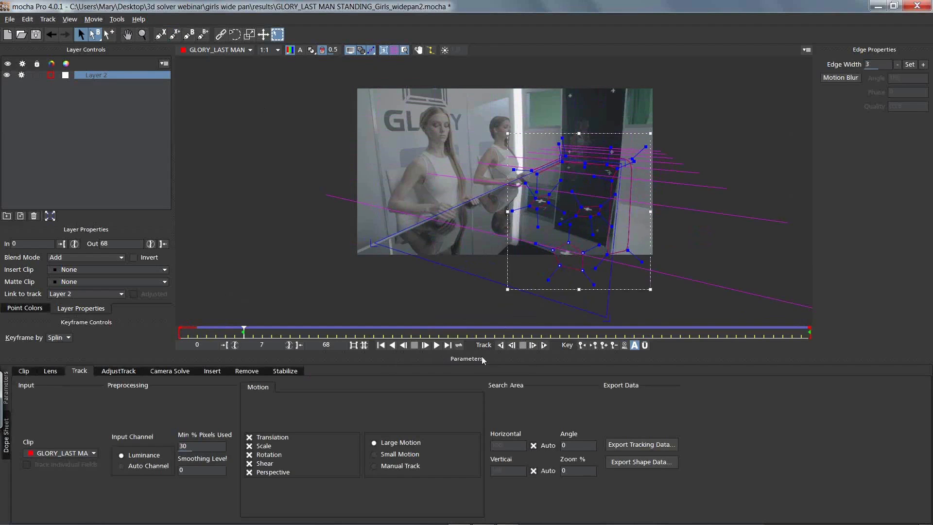
click(512, 345)
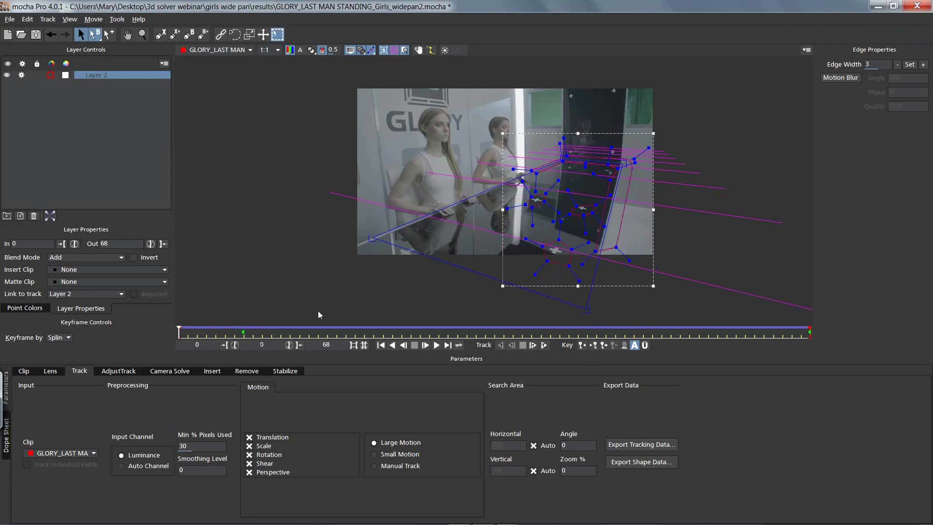
Scrub the first frames of the shot and review the motion settings to check the tabletop track
drag(190, 333, 39, 252)
click(250, 471)
click(249, 463)
click(249, 455)
click(250, 446)
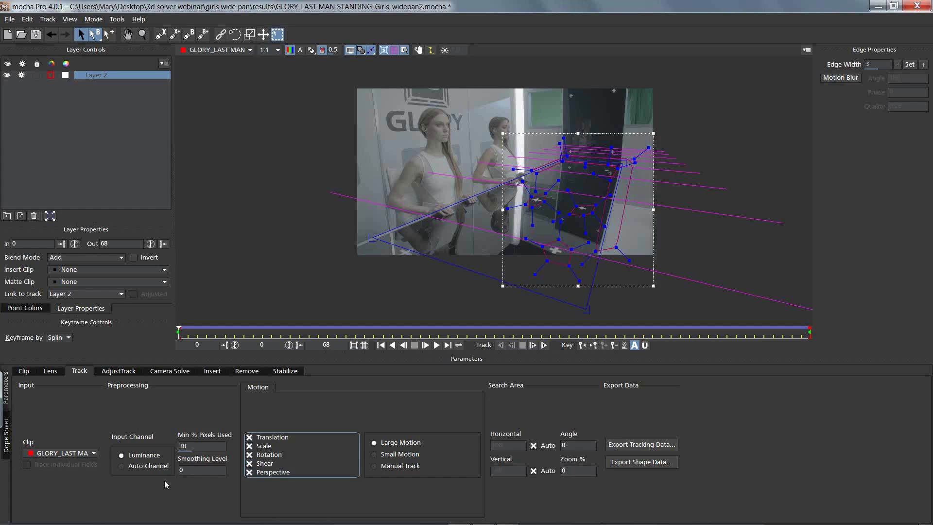
click(188, 332)
drag(183, 332, 2, 335)
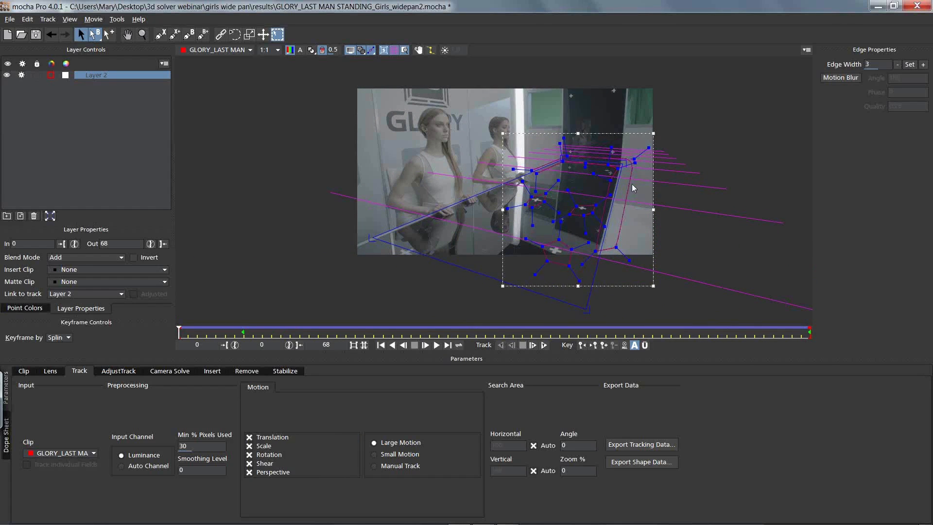
Open AdjustTrack on frame 68 and refine the two far reference points on the tabletop's far corners
drag(179, 330, 901, 318)
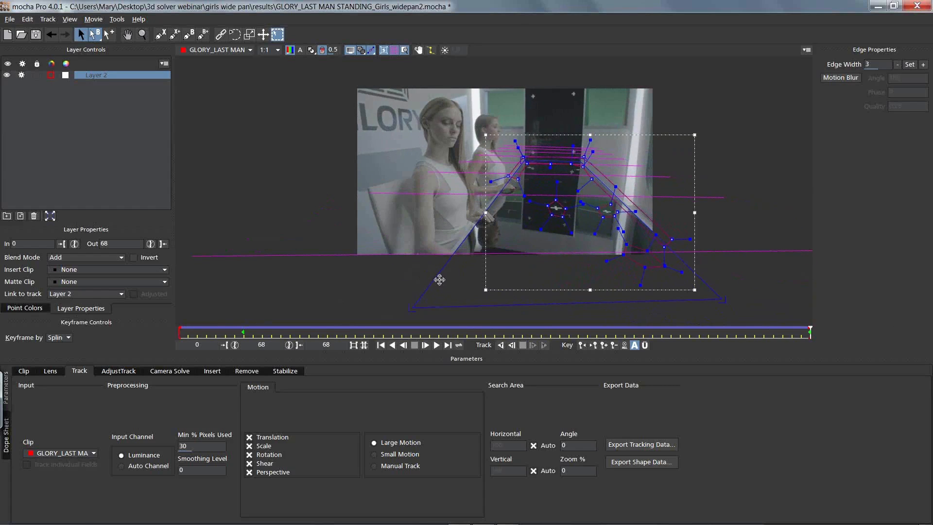
click(125, 374)
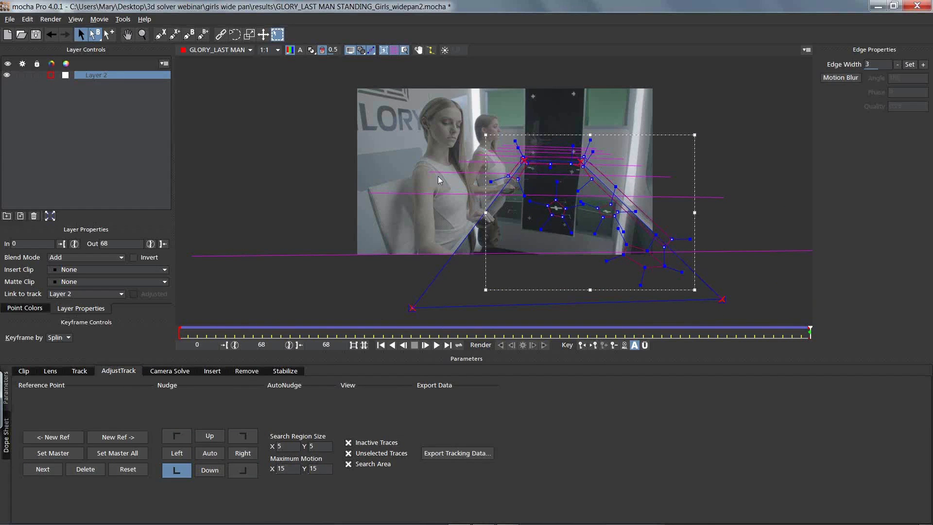
mouse_move(524, 161)
mouse_down()
mouse_move(525, 170)
mouse_move(525, 160)
mouse_up()
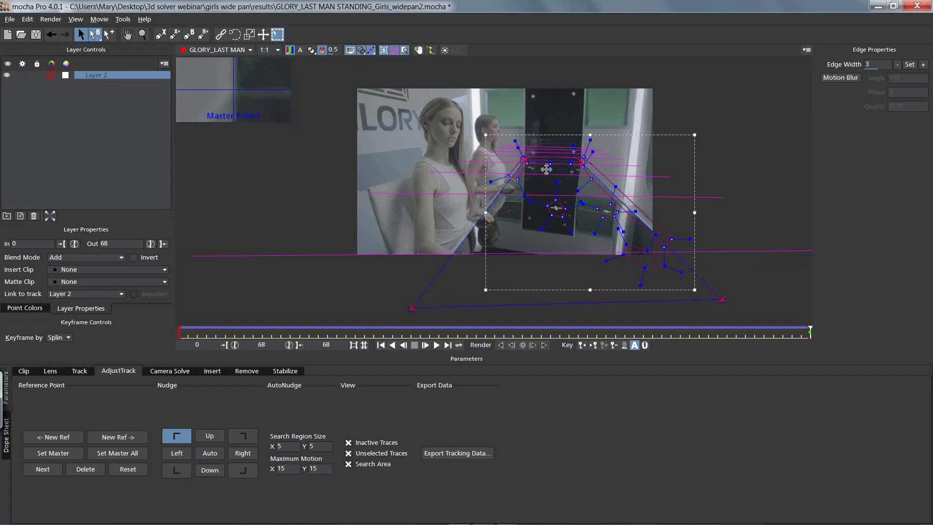
drag(581, 162, 581, 161)
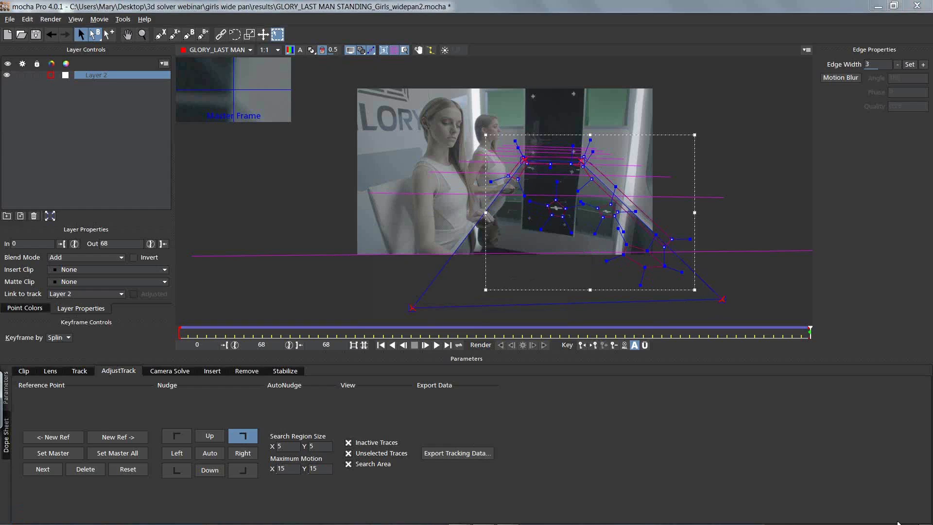
Relocate the two near reference points on frame 68 onto the two cross markers visible on the tabletop
click(904, 409)
mouse_move(723, 299)
mouse_down()
mouse_move(679, 275)
mouse_move(697, 285)
mouse_up()
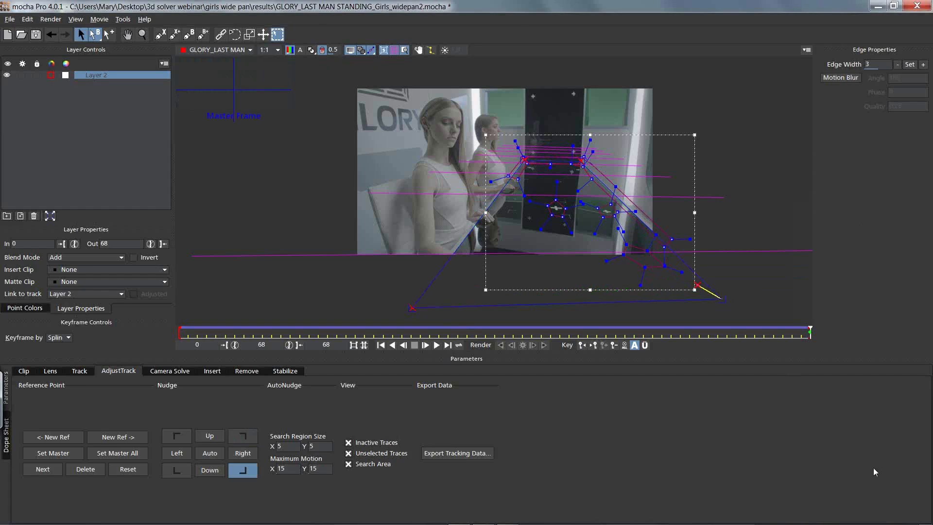
click(891, 334)
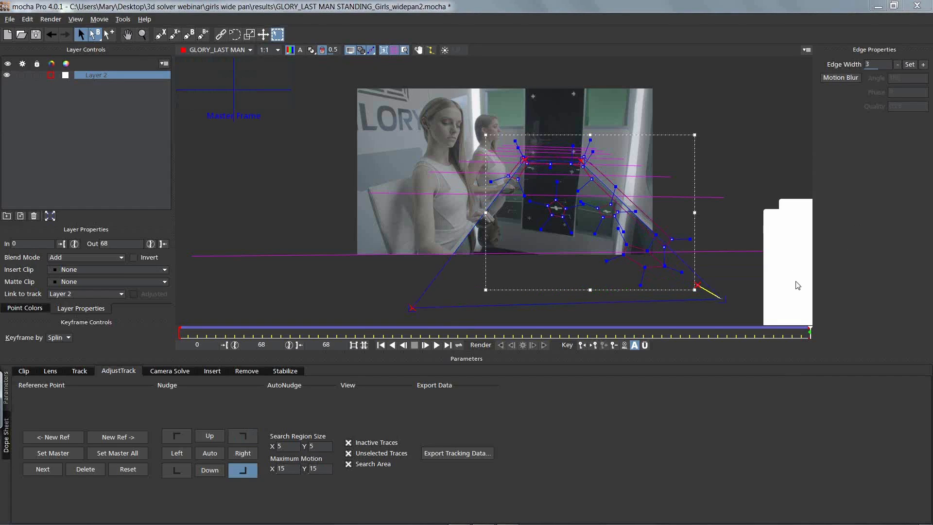
mouse_move(807, 251)
drag(698, 285, 609, 213)
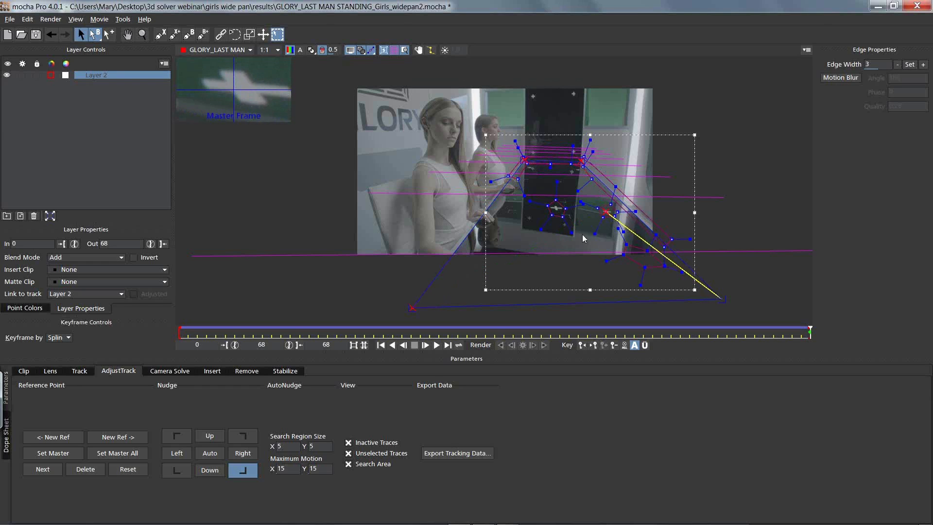
drag(412, 308, 555, 207)
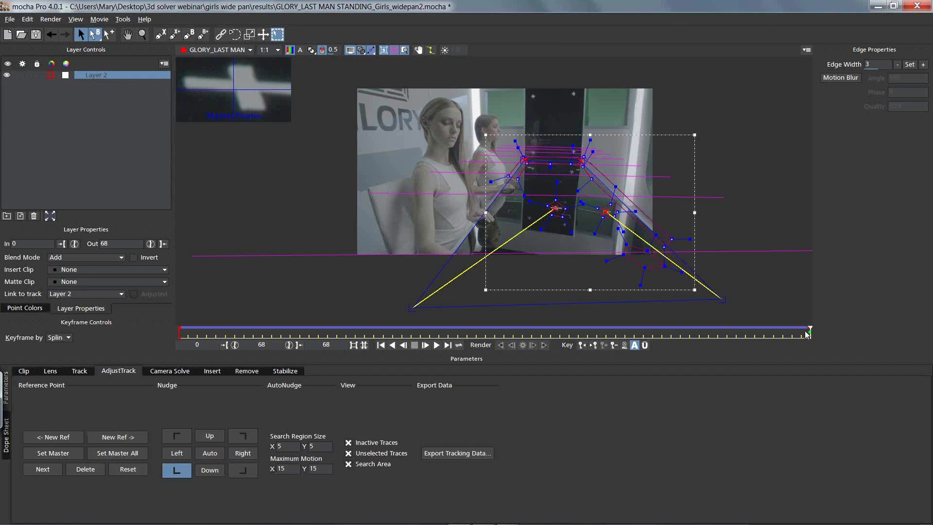
Auto-nudge the near-left, far-left and far-right reference points into alignment on frame 31
drag(804, 332, 469, 312)
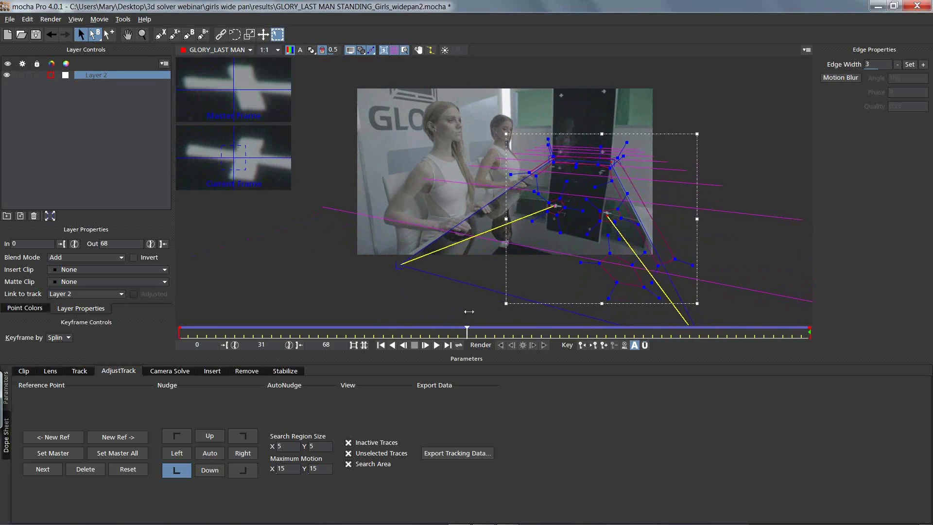
click(216, 454)
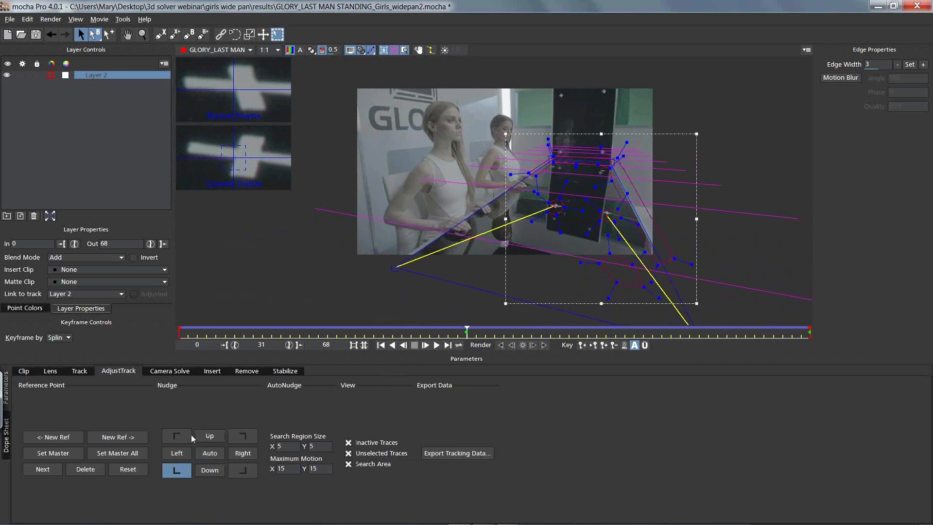
click(177, 437)
click(211, 453)
click(212, 457)
click(211, 456)
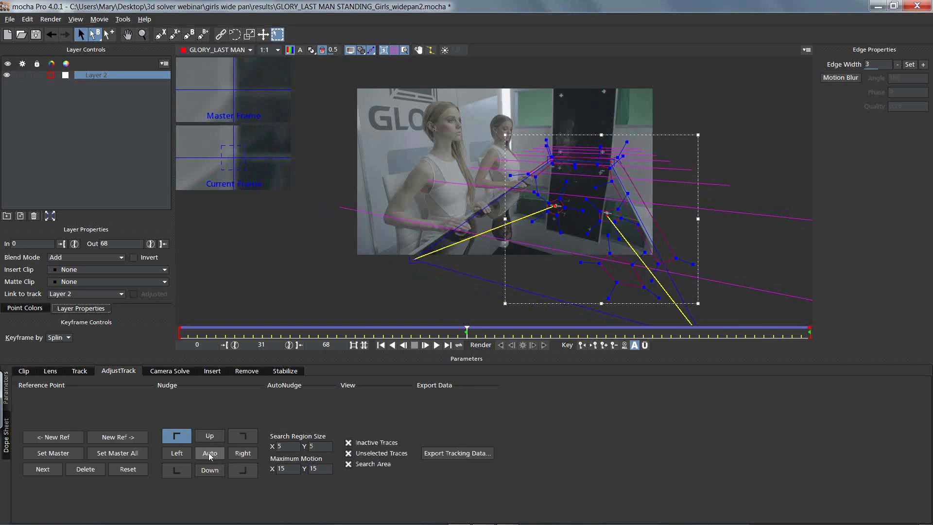
click(242, 436)
click(210, 453)
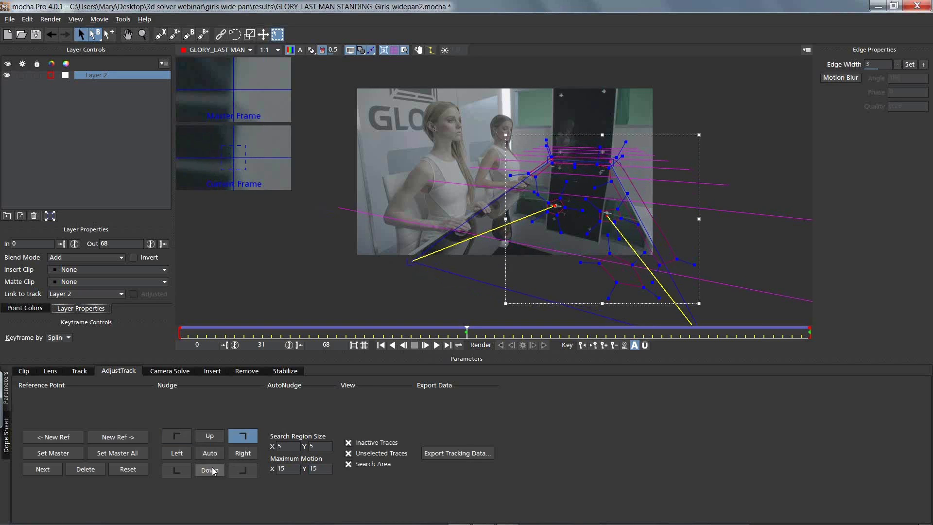
click(176, 470)
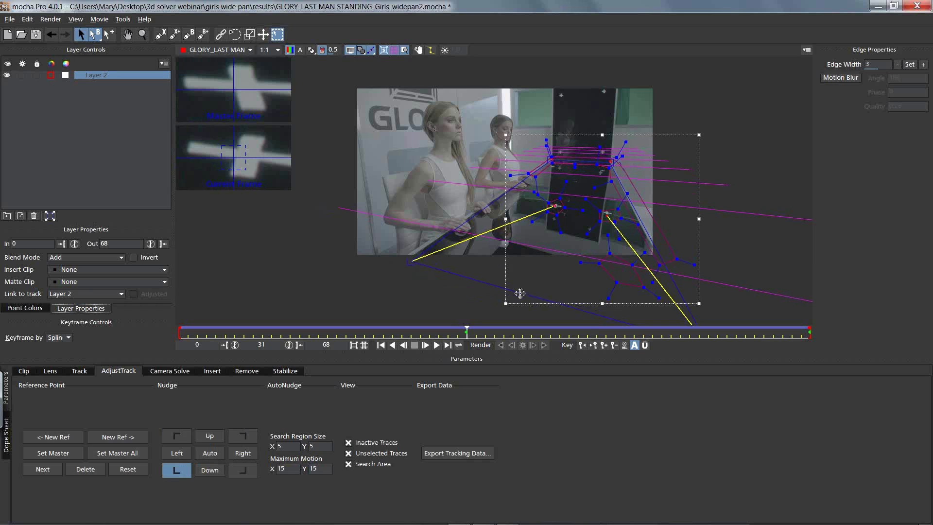
Auto-nudge the near-left, far-left and far-right reference points on frame 0
drag(468, 333, 125, 276)
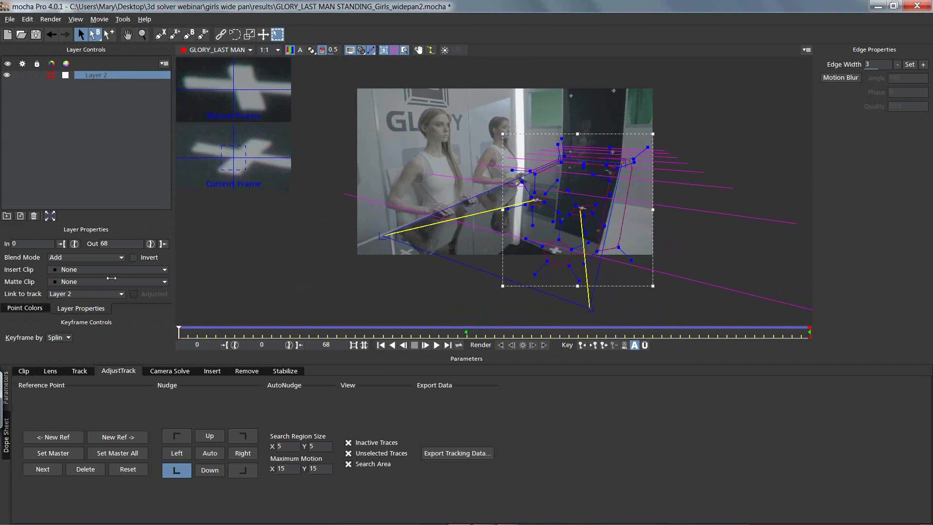
click(211, 454)
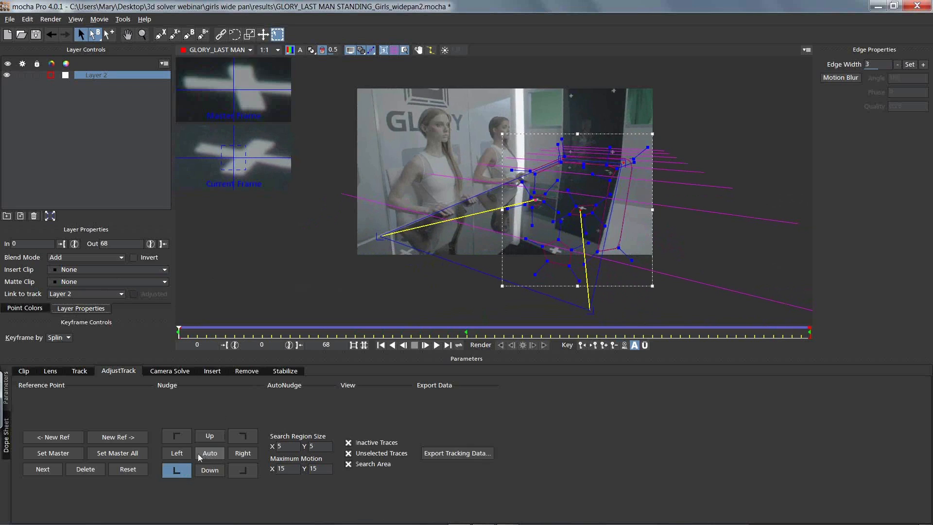
click(180, 438)
click(206, 454)
click(232, 440)
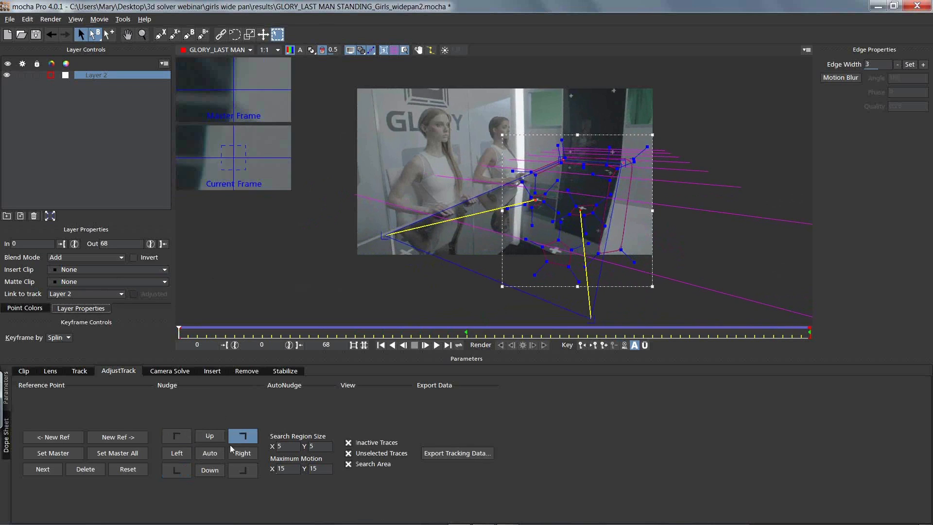
click(220, 456)
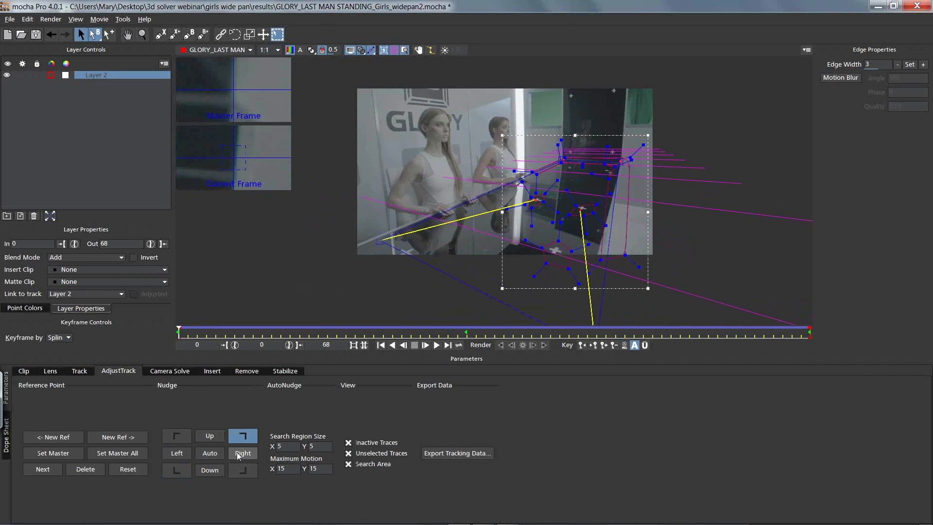
click(209, 454)
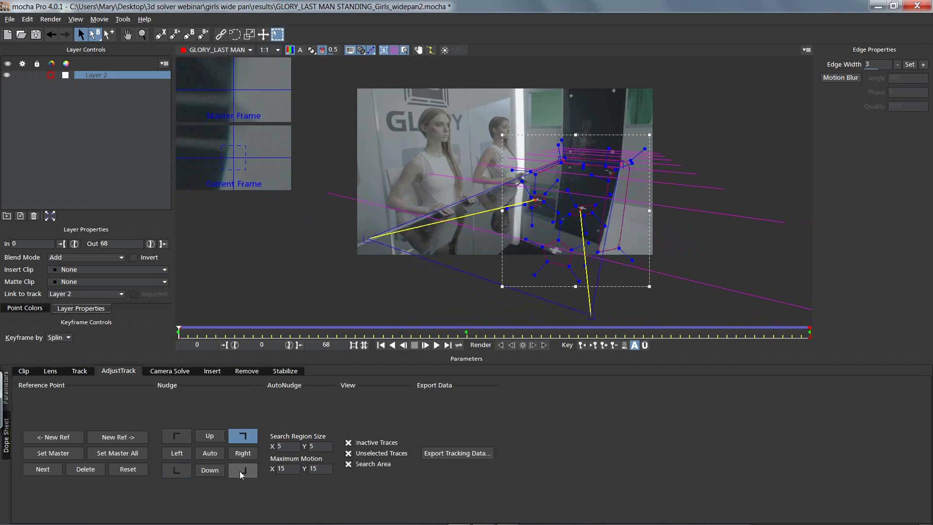
Reposition the near-right reference point onto its cross marker on frame 0 and refine it with the automatic nudge
click(241, 471)
click(214, 454)
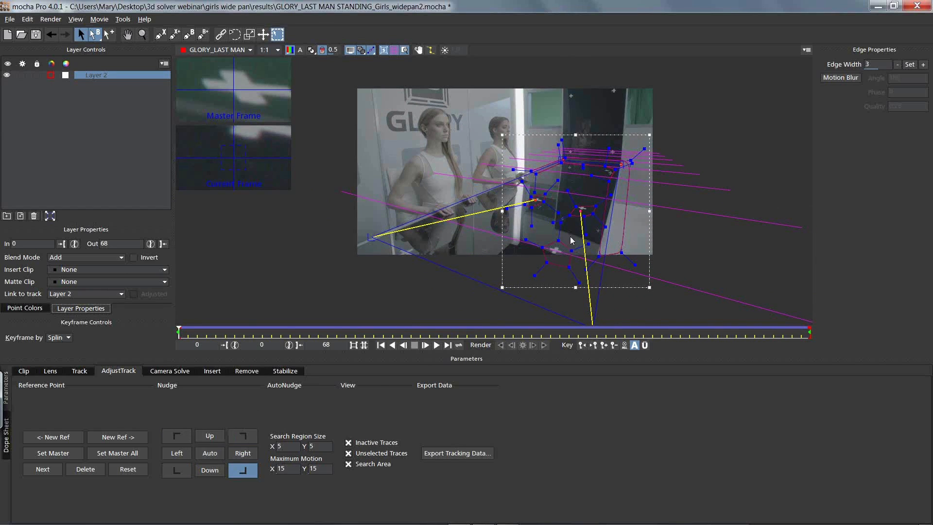
drag(580, 210, 580, 209)
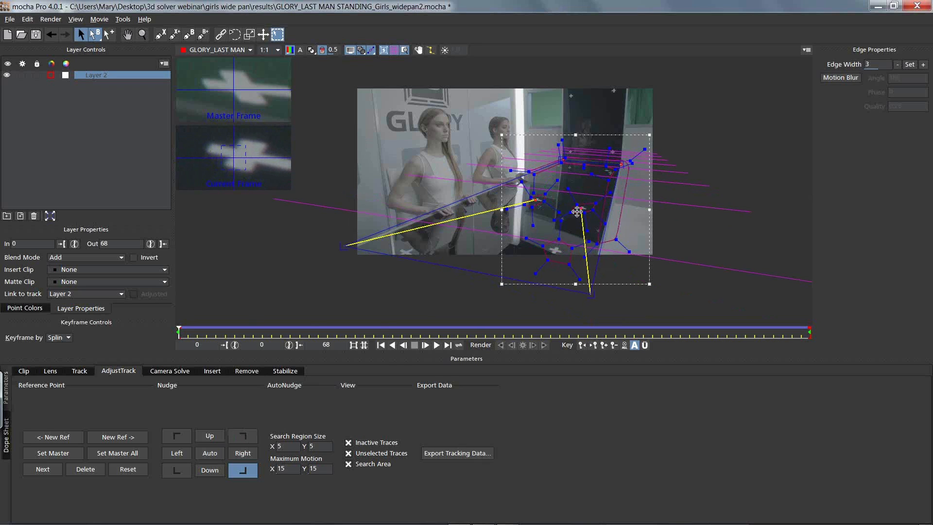
click(211, 452)
click(211, 453)
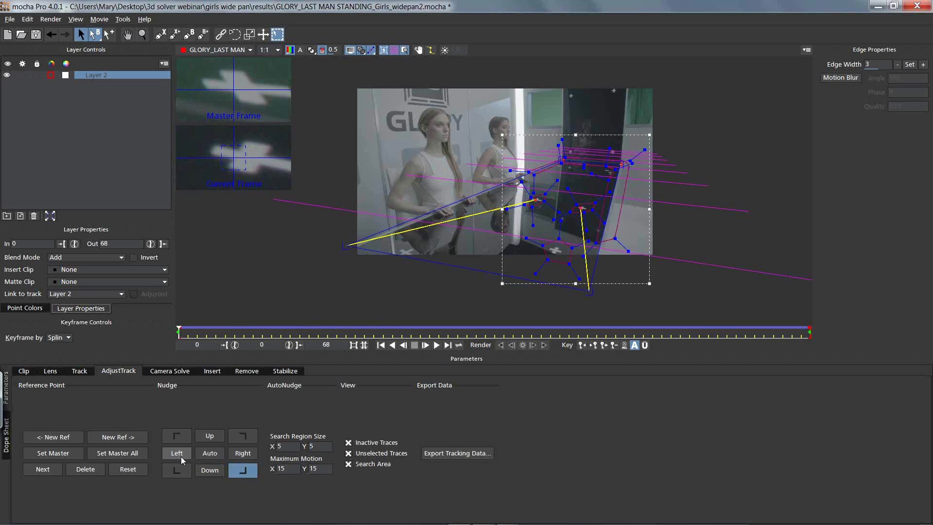
Fine-tune the far-left and far-right reference points by hand on frame 0 to match the tabletop's far corners
click(177, 469)
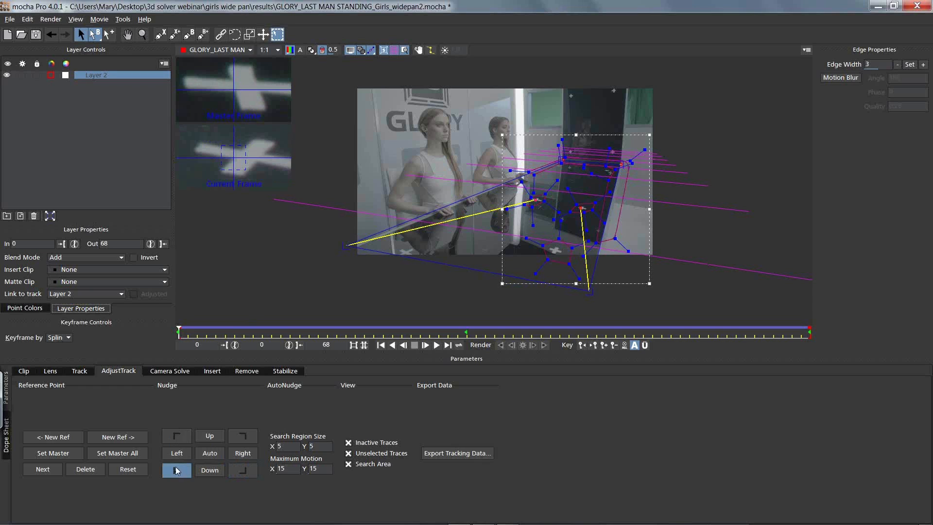
click(188, 436)
click(209, 455)
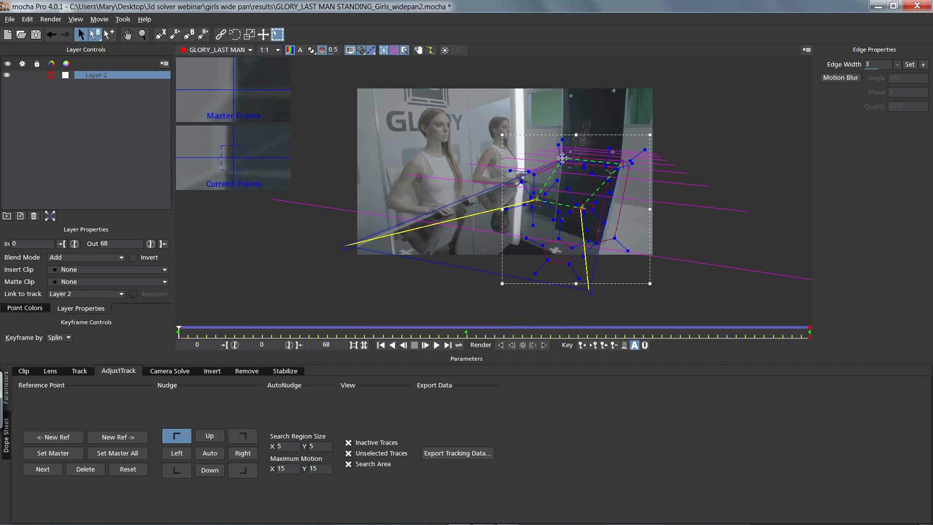
drag(562, 159, 561, 159)
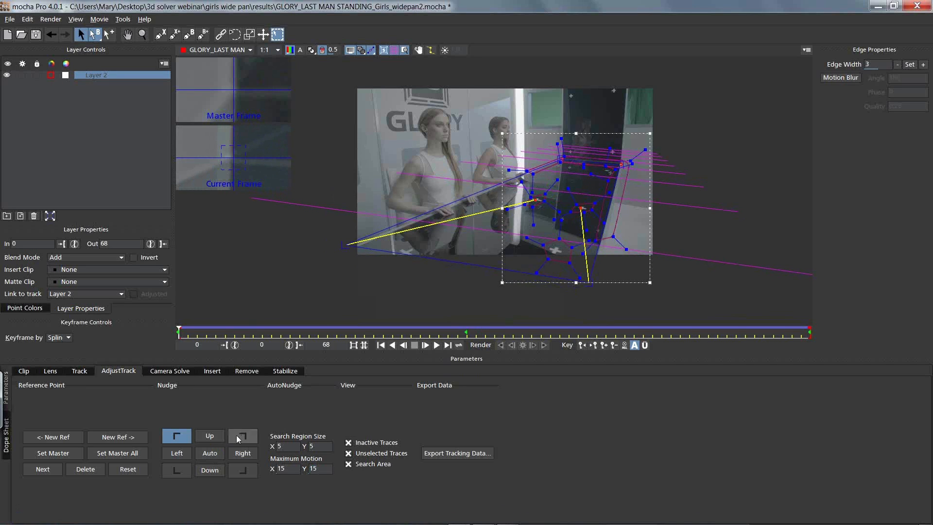
click(213, 452)
drag(562, 159, 563, 161)
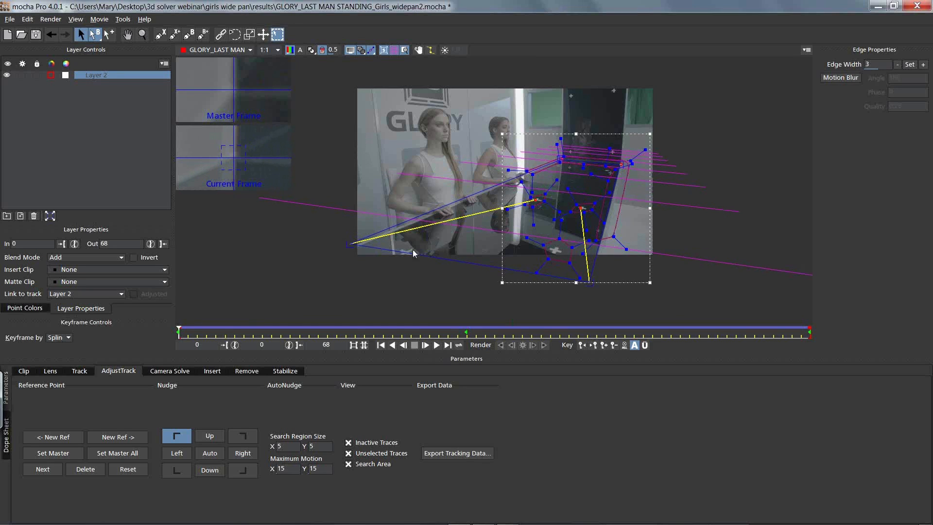
click(621, 163)
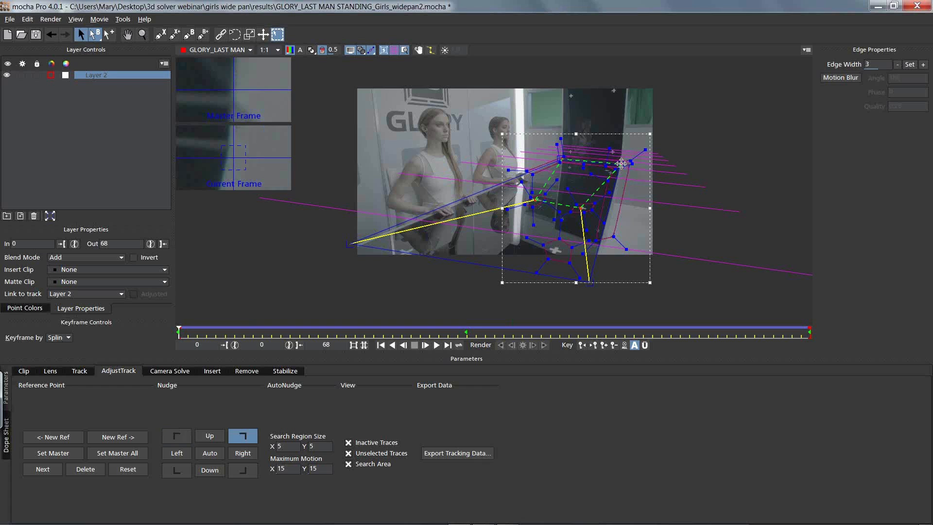
drag(620, 162, 621, 162)
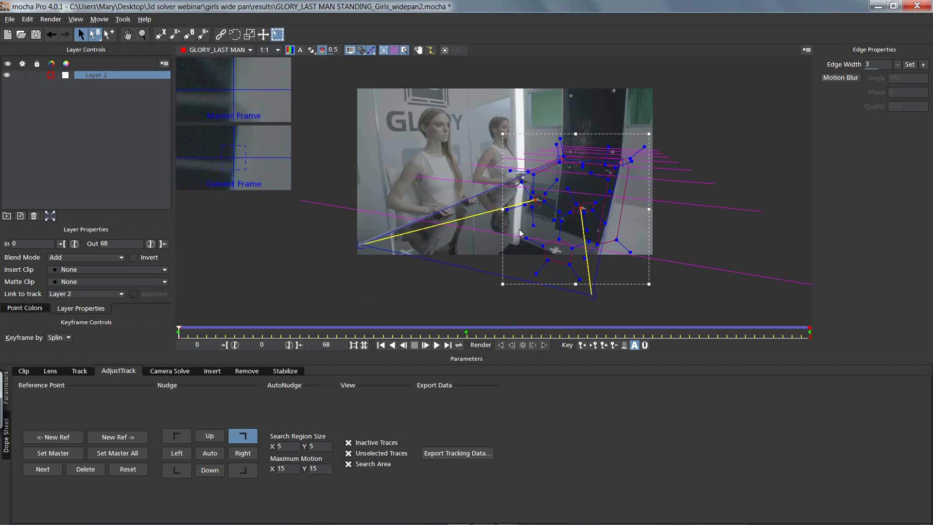
Fine-tune the far-left reference point by hand on frame 31 to match the tabletop's far-left corner
drag(180, 330, 466, 331)
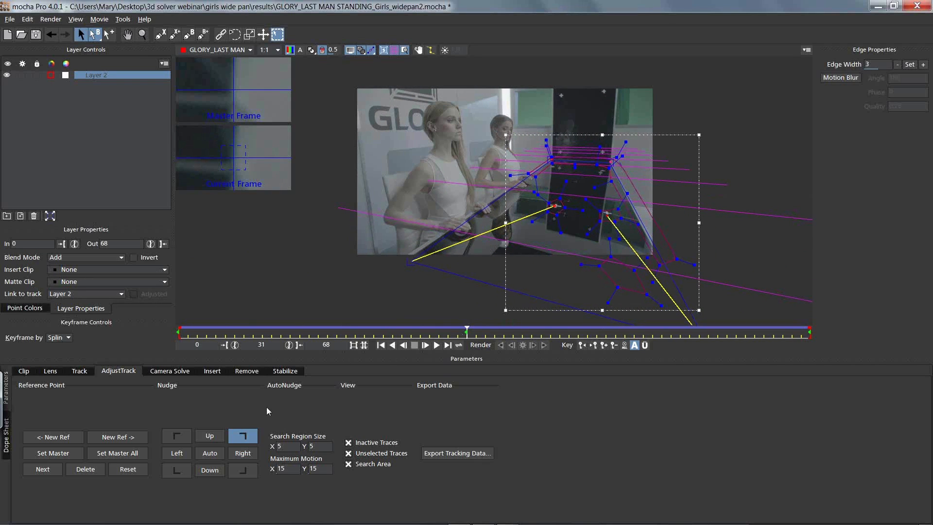
click(177, 470)
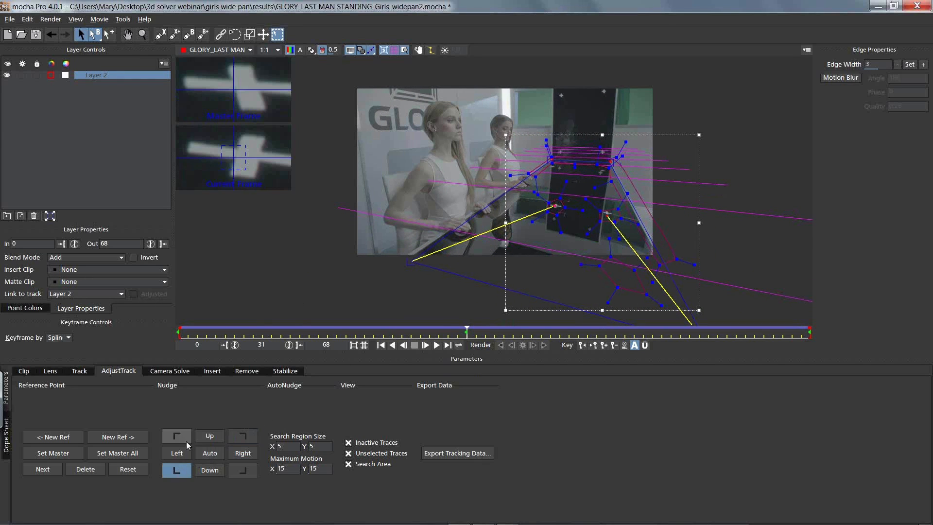
click(188, 437)
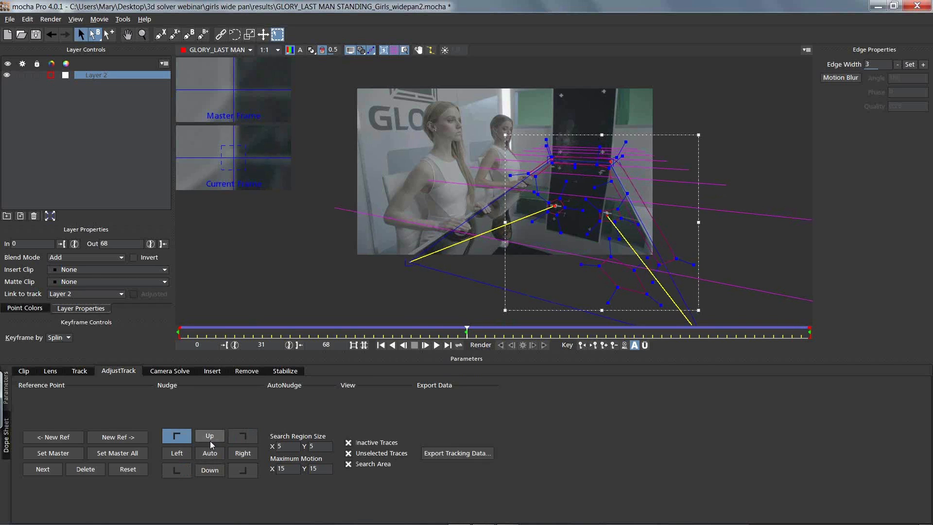
click(554, 159)
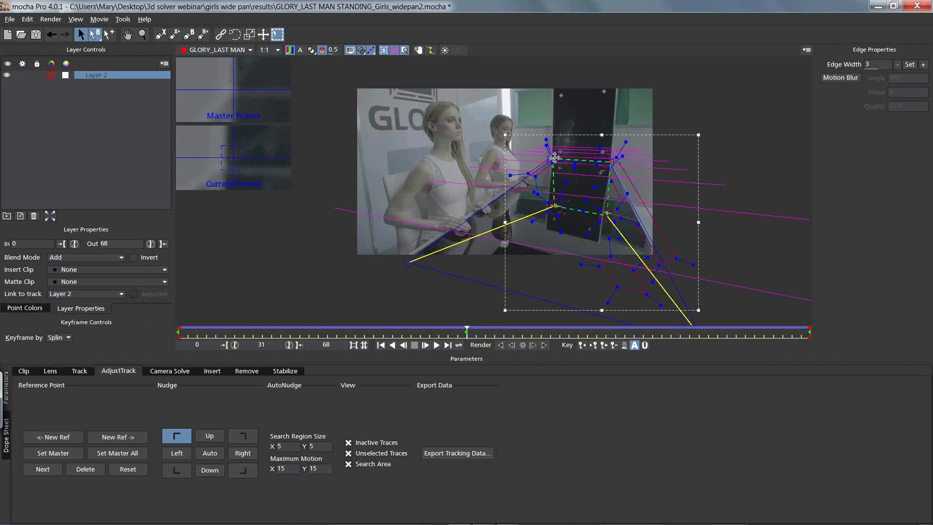
drag(554, 159, 555, 159)
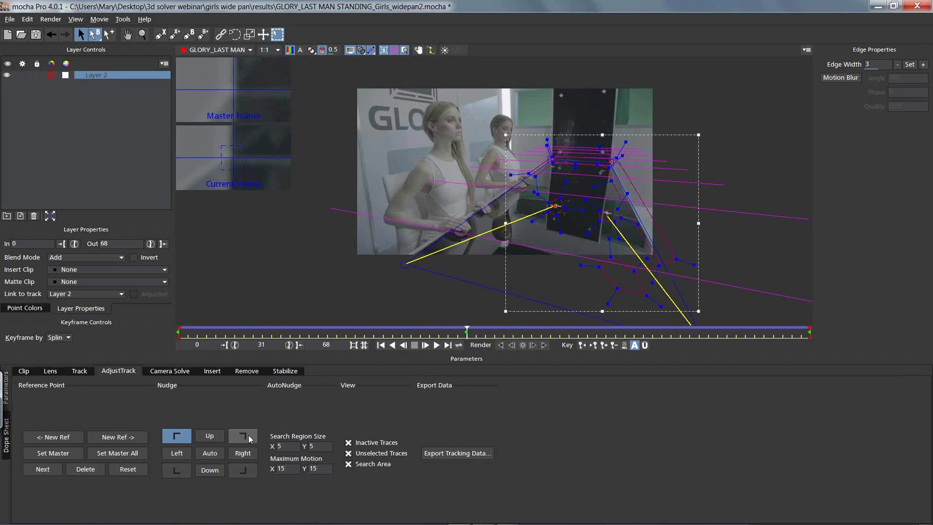
Reposition the far-right reference point onto the tabletop's far-right corner on frame 31 and nudge it upward
click(236, 436)
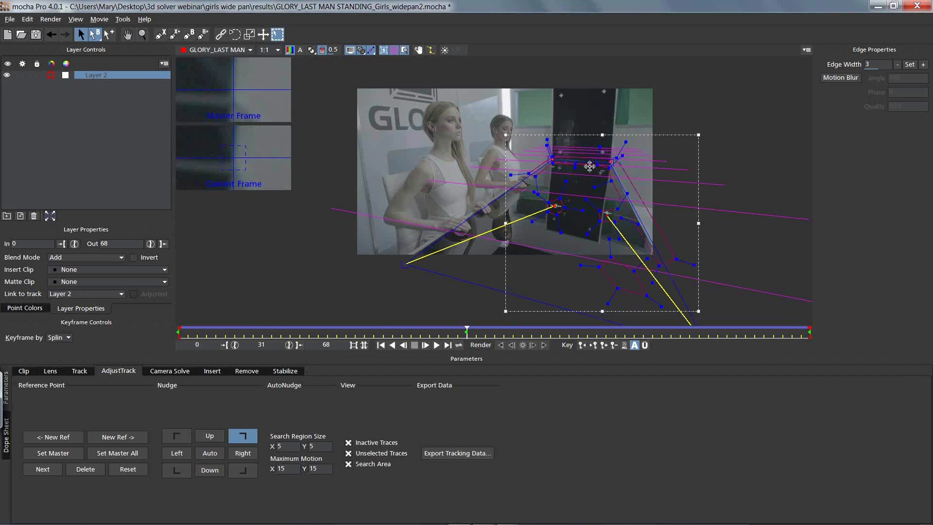
click(610, 162)
drag(610, 163, 610, 162)
click(212, 439)
click(212, 440)
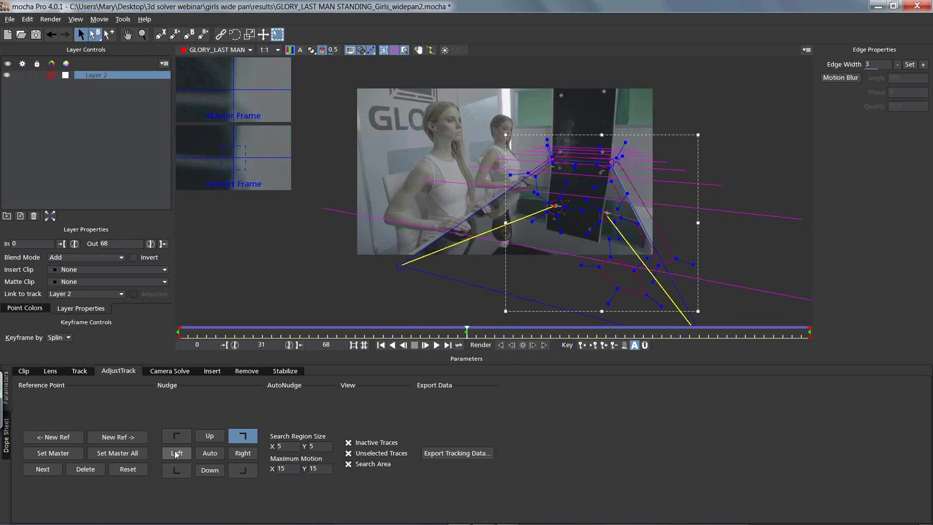
Move the near-right reference point onto its cross marker on frame 31 and refine it with right and down nudges
click(241, 475)
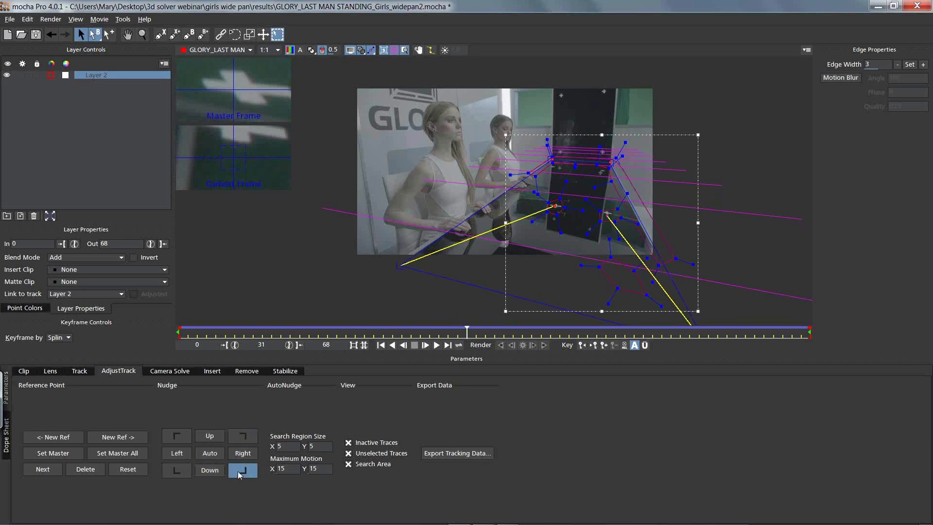
drag(607, 213, 606, 211)
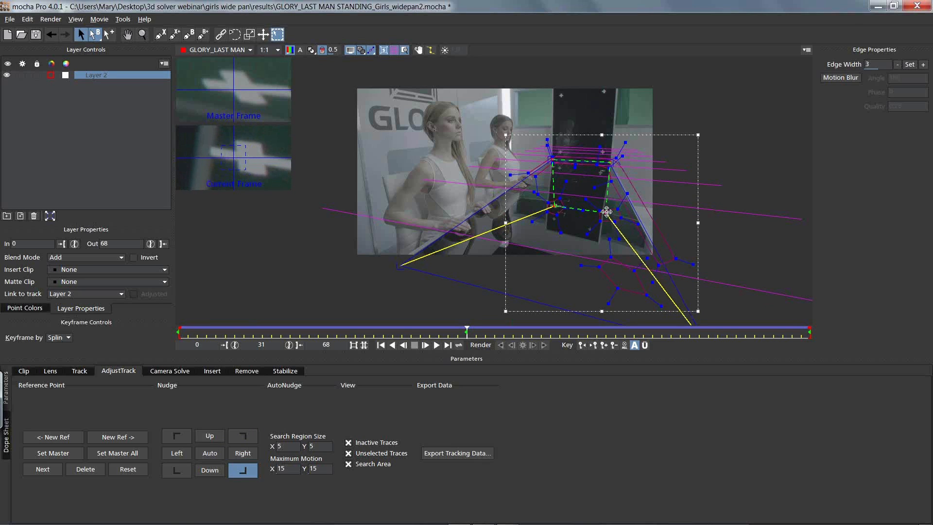
click(243, 455)
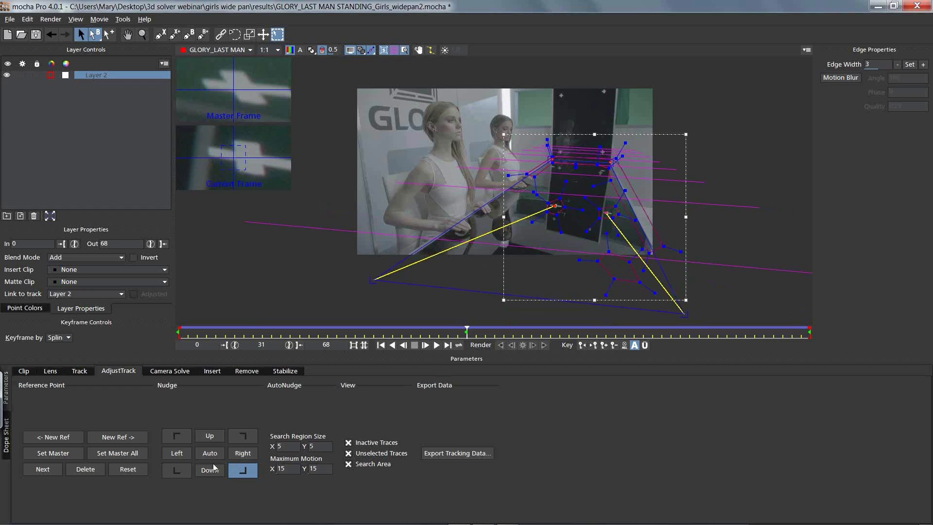
click(206, 471)
click(241, 452)
click(240, 453)
click(241, 453)
click(240, 452)
click(214, 470)
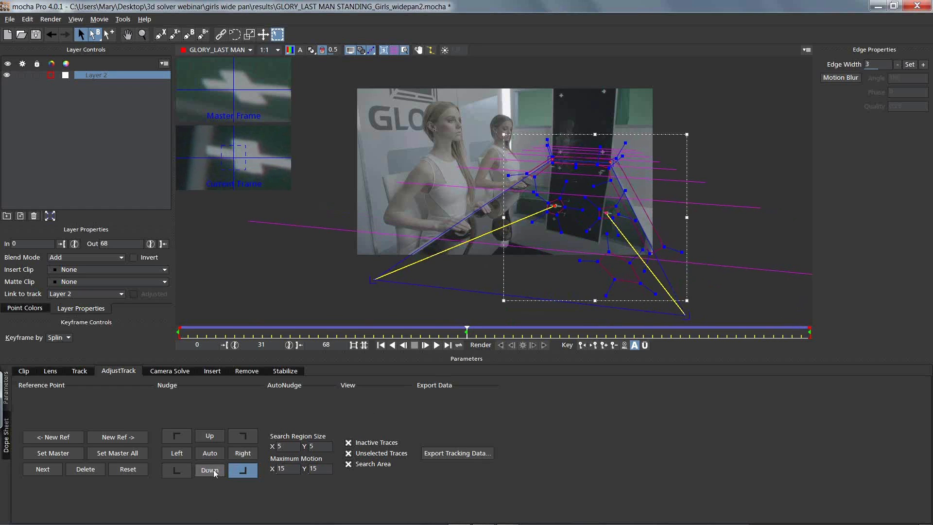
Nudge the near-left reference point to the right on frame 31 and scrub back to frame 0 to check the adjusted track
click(178, 470)
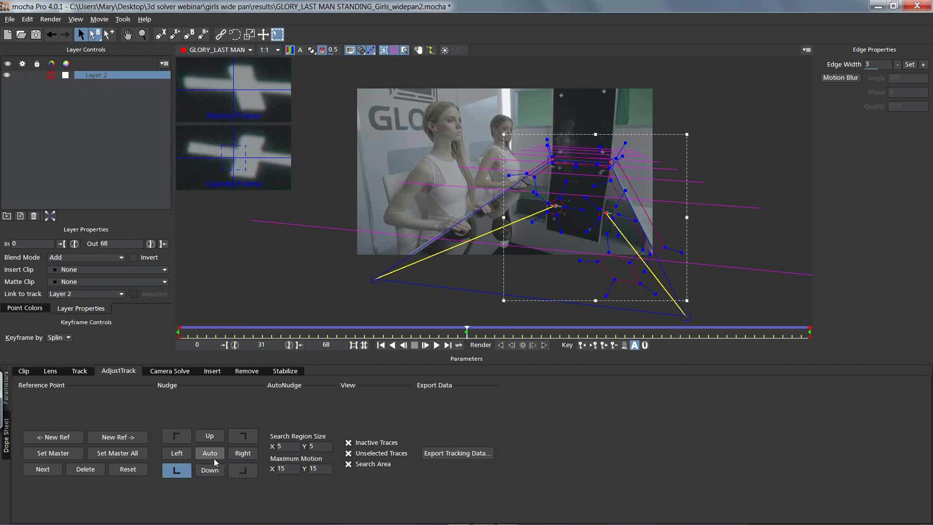
click(240, 453)
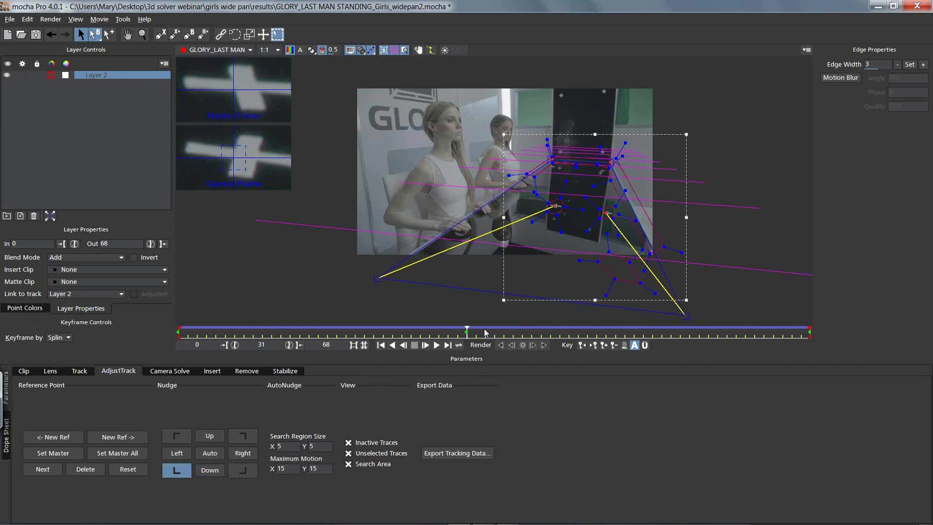
drag(466, 331, 154, 245)
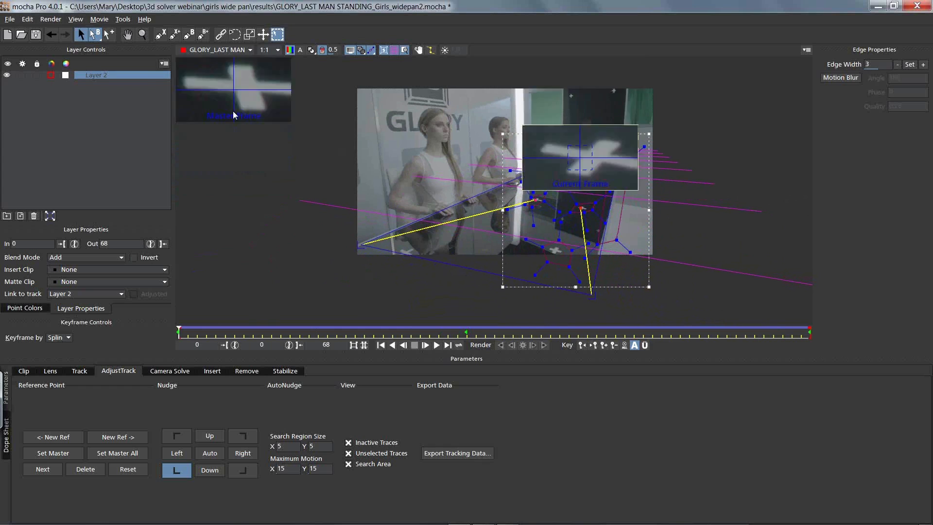
Open the recent project GLORY_LAST MAN STANDING_Girls_widepan_webinar.mocha
click(10, 20)
mouse_move(28, 54)
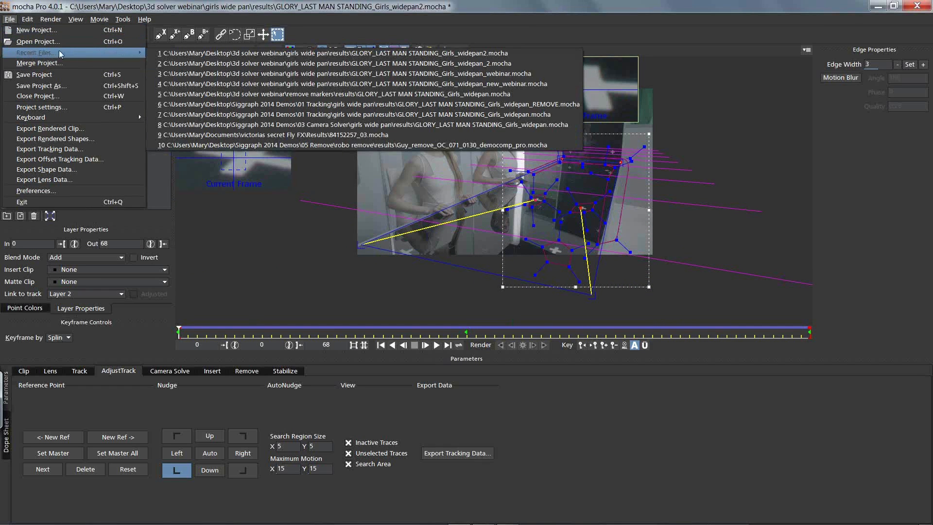
click(204, 75)
click(633, 286)
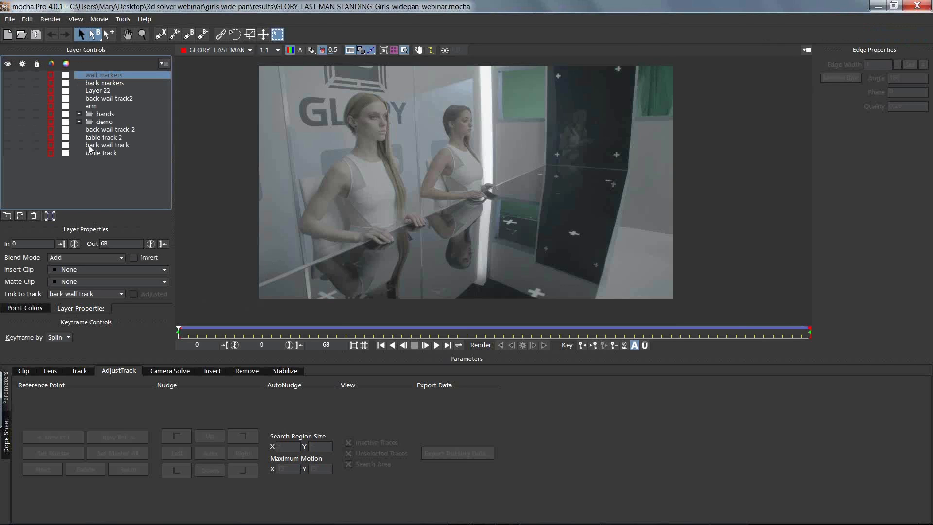
Make all layers from wall markers down to table track visible and clear the layer selection
shift+click(76, 153)
click(7, 153)
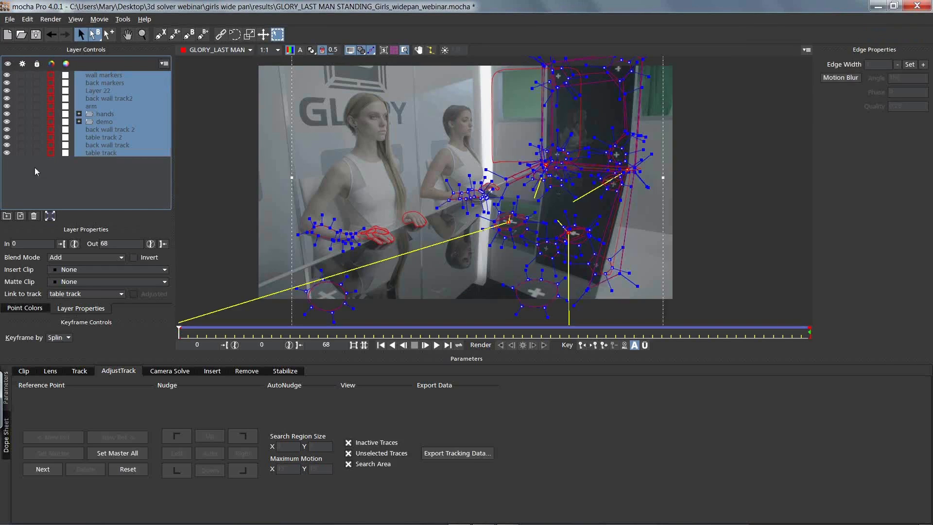
click(86, 185)
Hide every layer except back wall track and table track, and select the remaining layers to show their splines
click(7, 114)
click(7, 122)
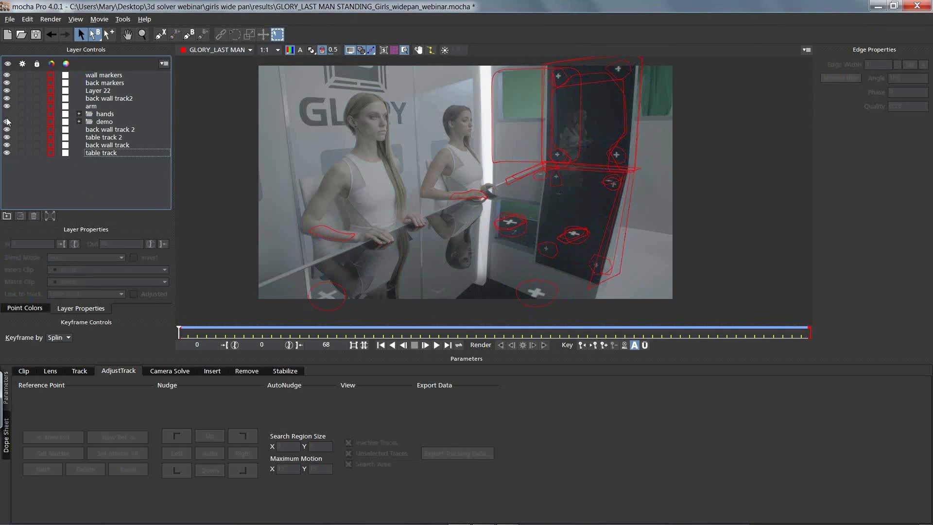
click(7, 137)
click(7, 129)
click(7, 83)
click(6, 91)
click(7, 98)
click(7, 106)
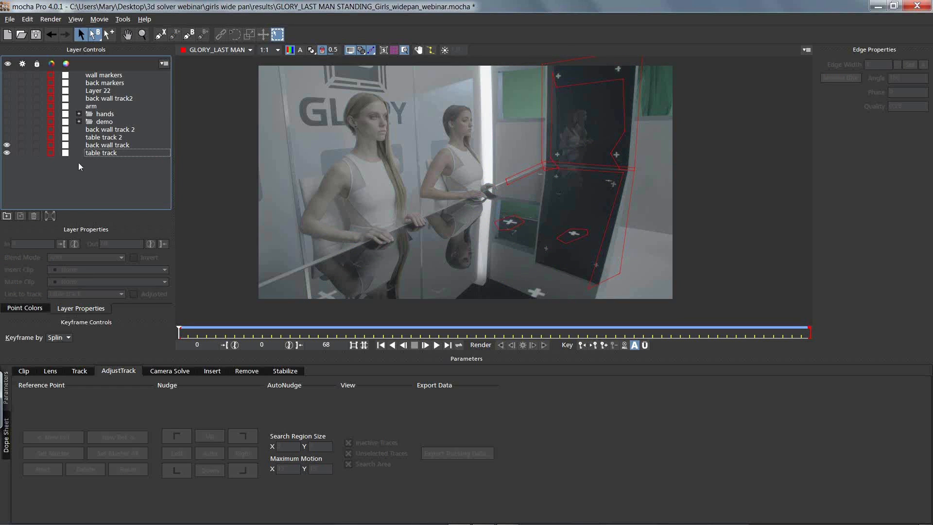
click(106, 154)
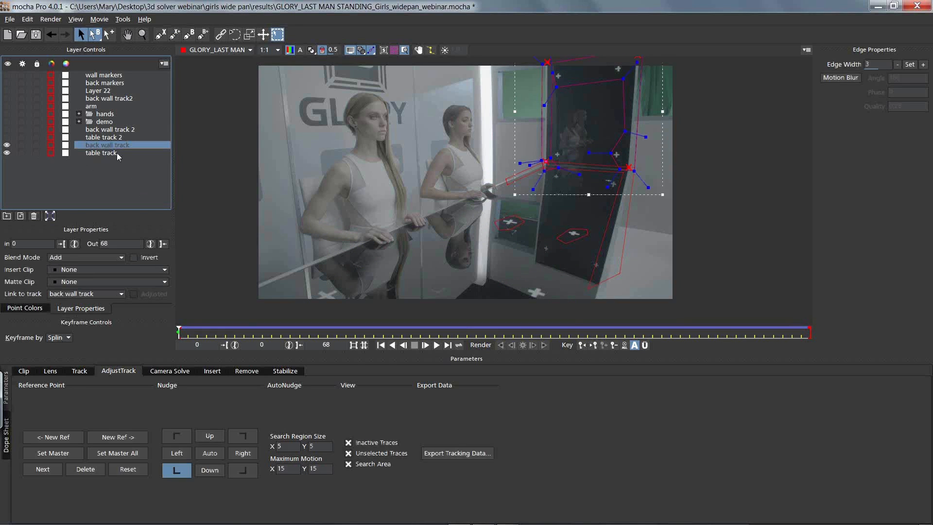
ctrl+click(110, 146)
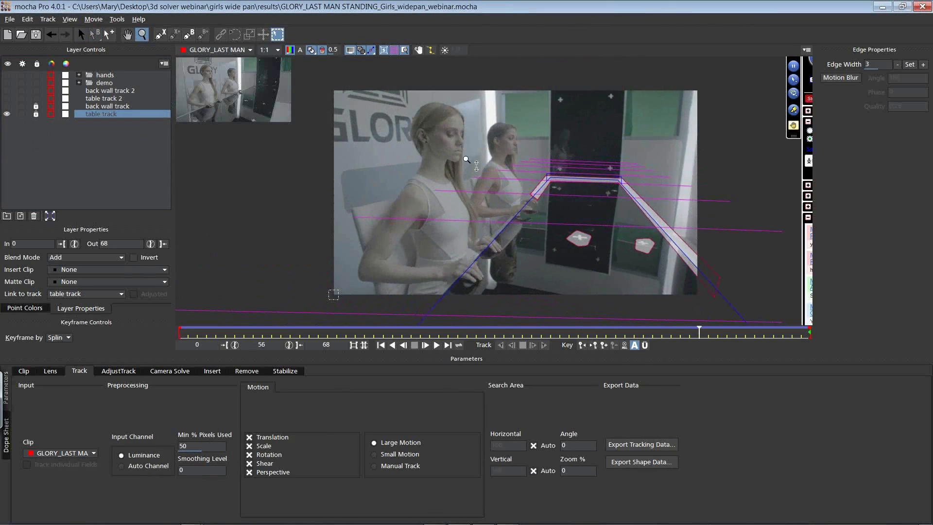
Unlock the back wall track layer and clear the view of the planar surface, grid and table track layer
click(36, 106)
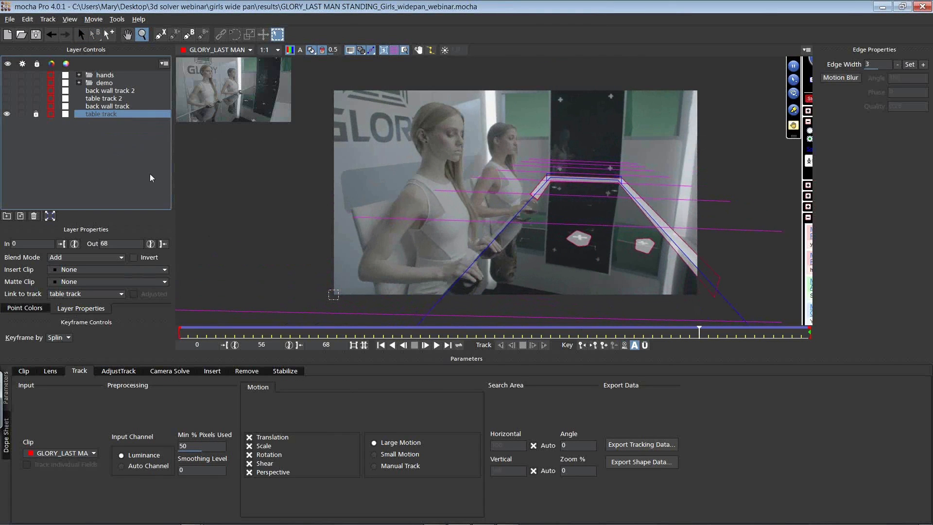
click(160, 34)
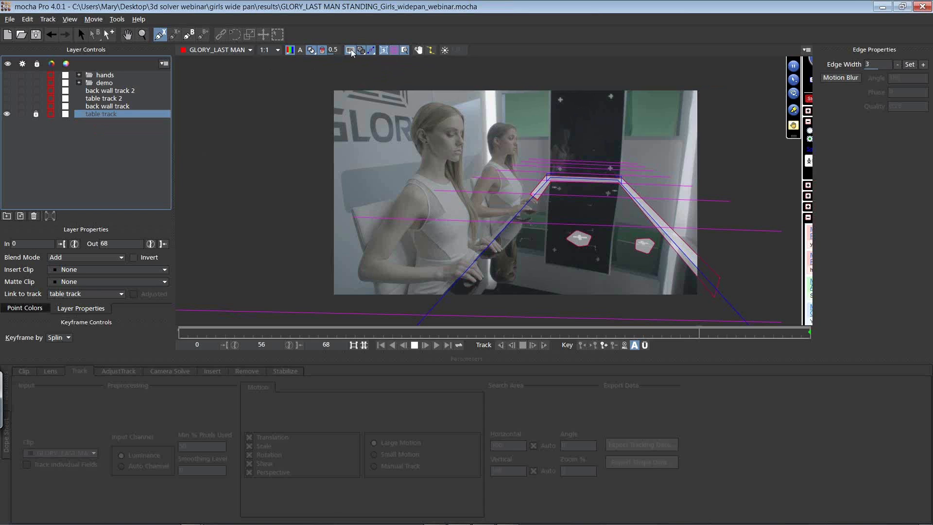
click(384, 50)
click(394, 50)
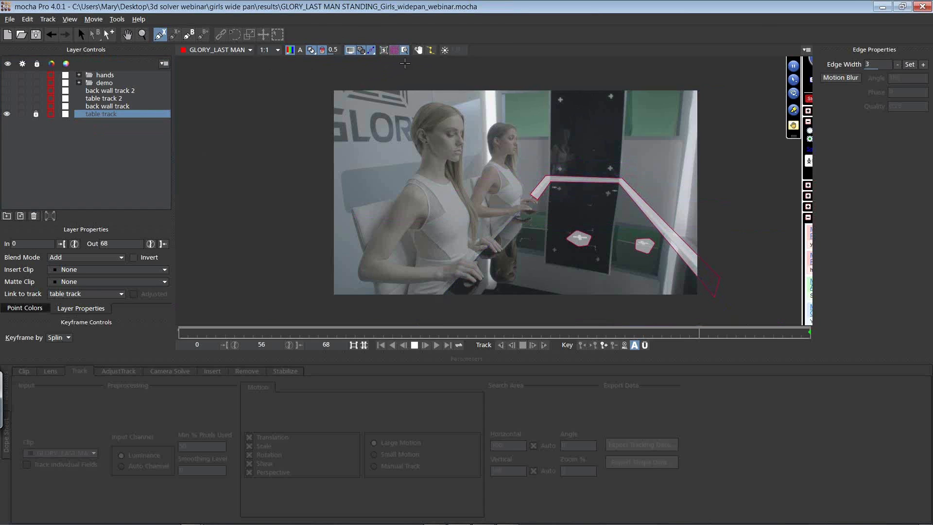
click(7, 115)
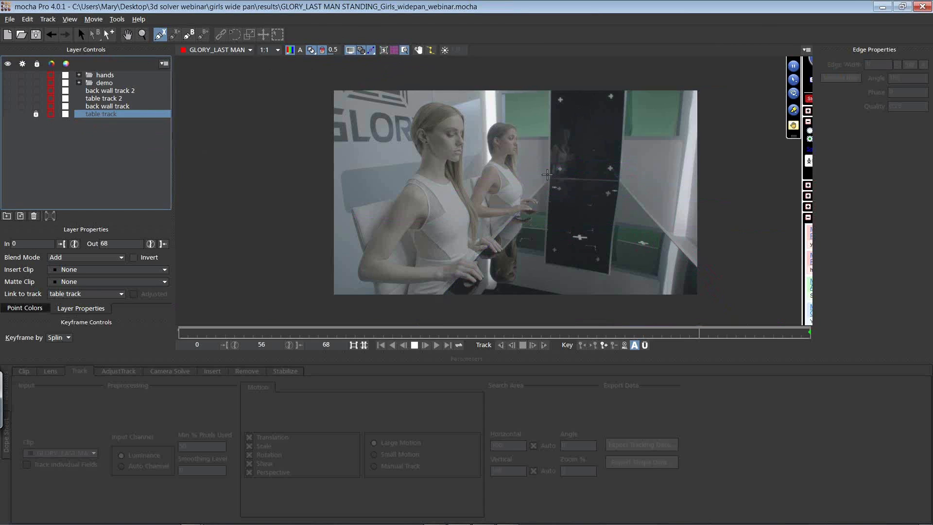
On frame 56, draw a closed X-spline around the upper black wall panel's border and cross markers, excluding the reflective centre
click(545, 178)
click(567, 180)
click(572, 172)
click(562, 164)
click(556, 160)
click(553, 136)
click(555, 113)
click(574, 99)
click(602, 99)
click(616, 120)
click(618, 151)
click(605, 161)
click(603, 182)
click(625, 182)
click(627, 150)
click(630, 89)
click(557, 87)
click(547, 90)
right_click(548, 179)
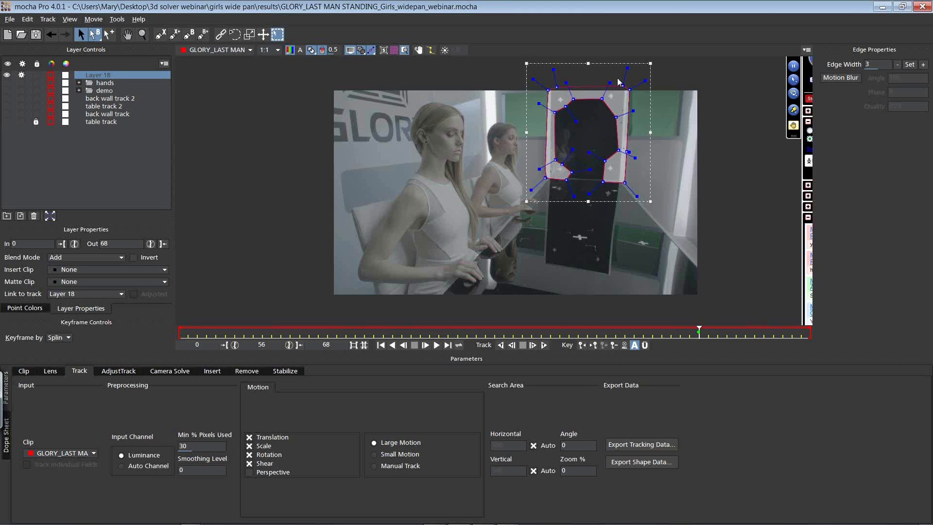
Show the planar surface and align its upper corners with the outer edges of the upper black wall panel
click(383, 50)
drag(556, 97, 553, 86)
drag(619, 99, 626, 85)
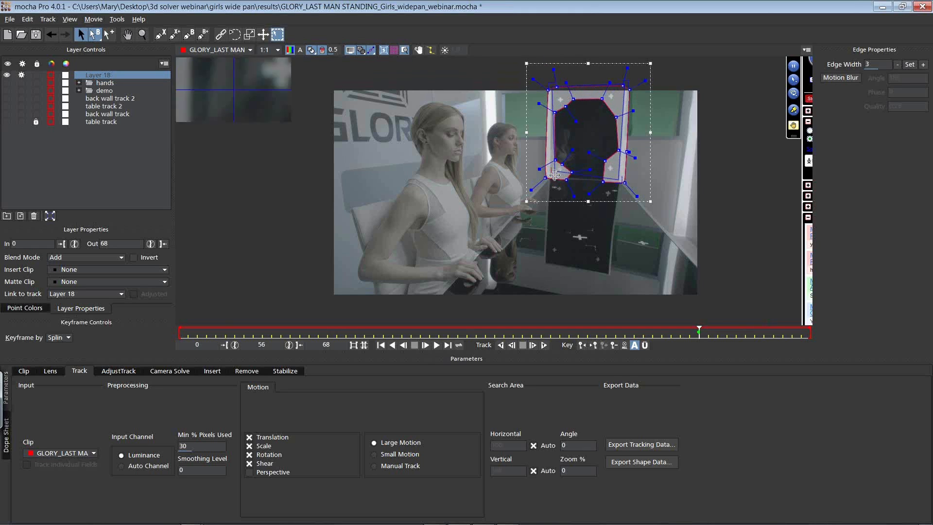
drag(547, 86, 549, 85)
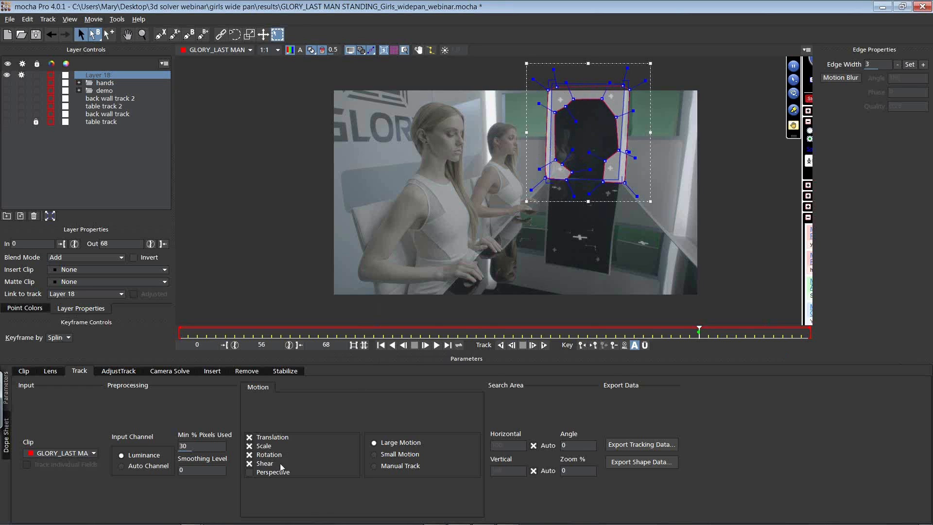
Enable perspective motion, display the planar grid and track the wall panel layer backward from frame 56
click(249, 472)
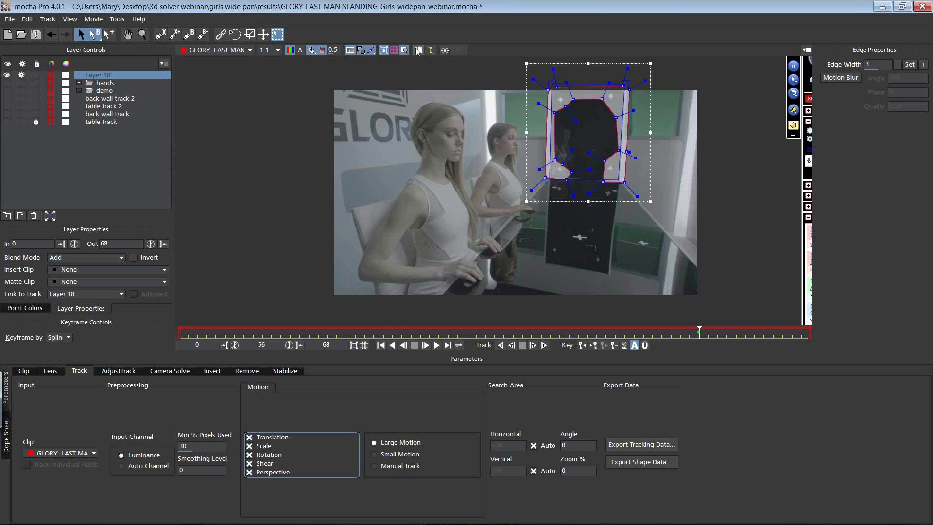
click(394, 50)
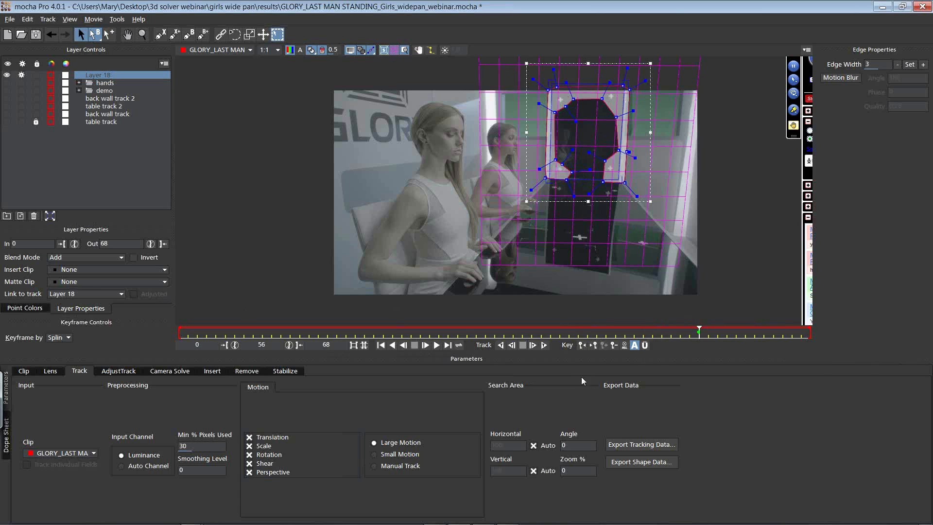
click(501, 345)
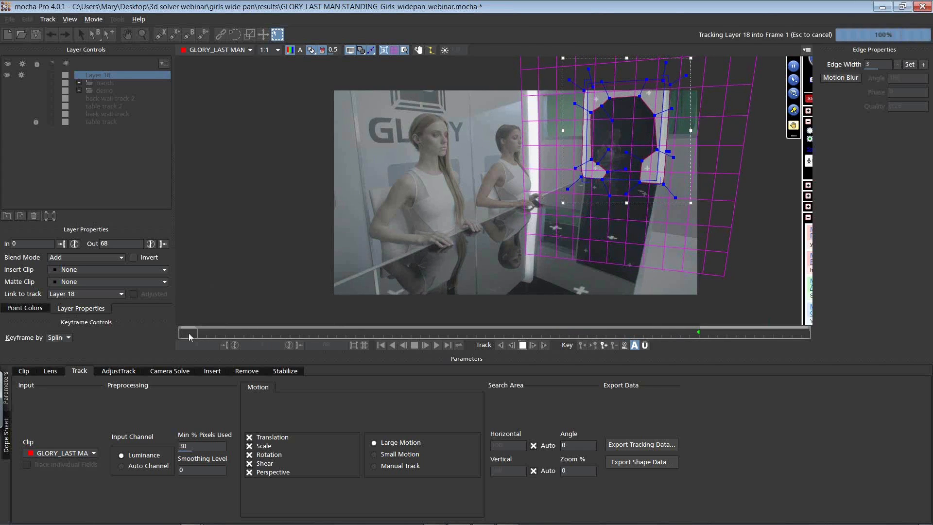
Track the wall panel layer forward from frame 56 to frame 68 and scrub the clip to check the grid
click(700, 334)
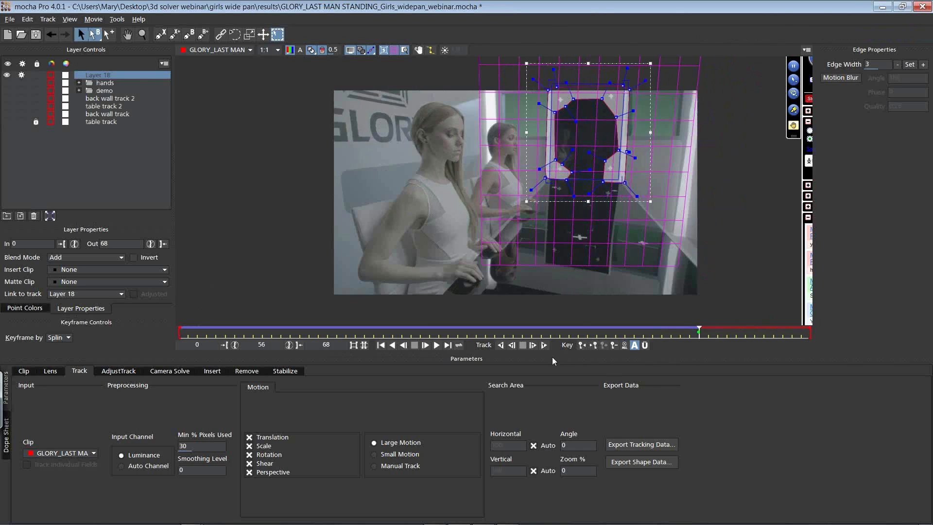
click(544, 345)
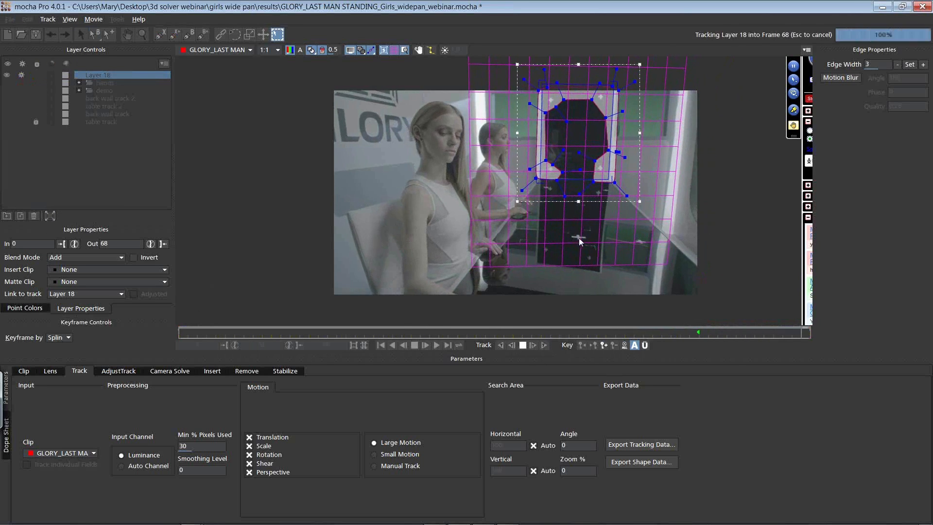
click(192, 335)
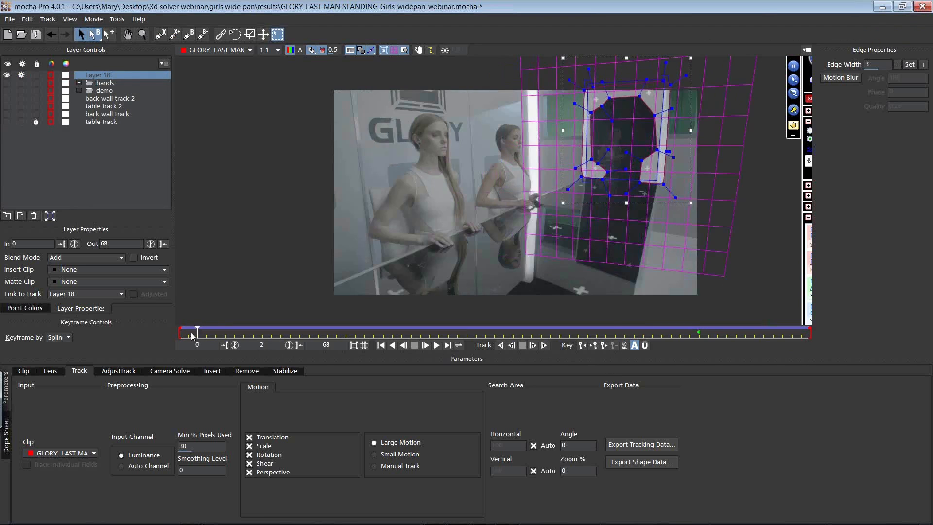
drag(191, 332, 351, 144)
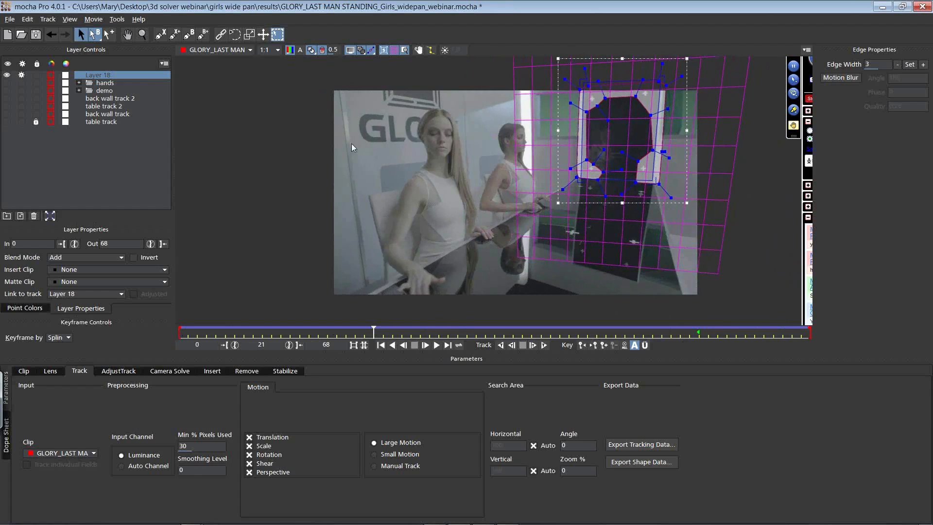
Turn off the matte overlay, play back the clip to check the wall panel grid, and return to frame 0
click(309, 50)
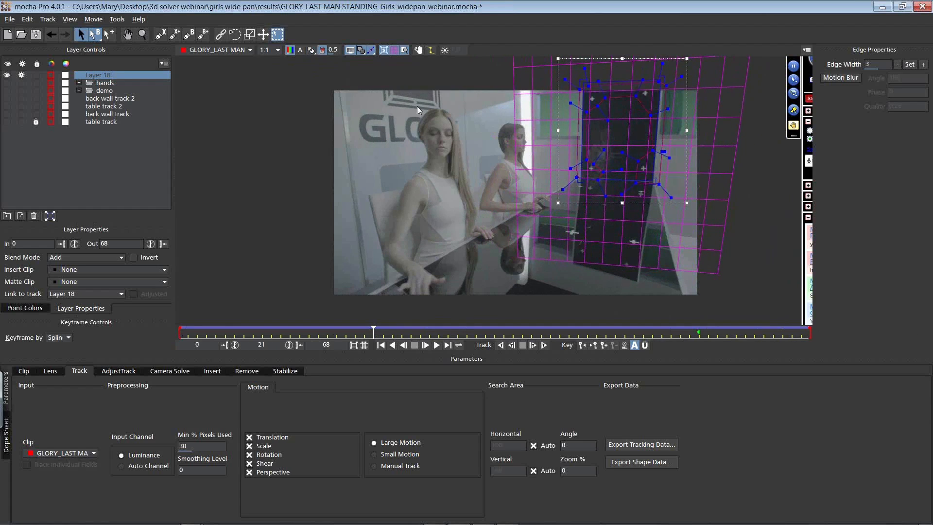
key(space)
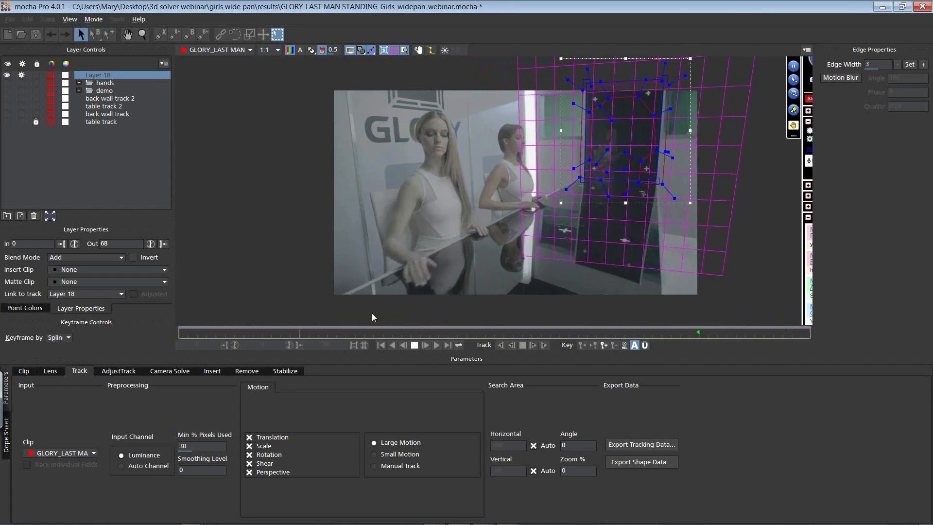
key(space)
drag(383, 331, 102, 263)
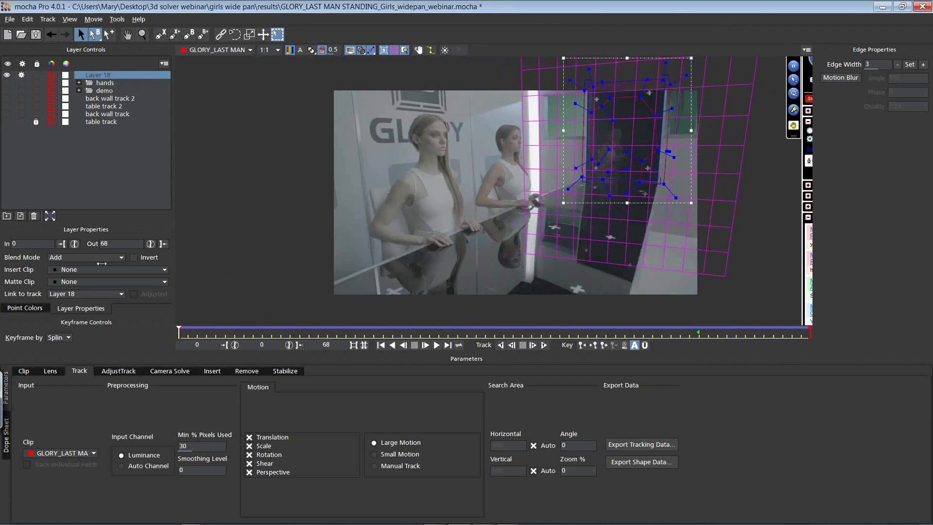
Make the table track layer visible and rename the wall panel layer as back wall track2
click(99, 123)
click(8, 122)
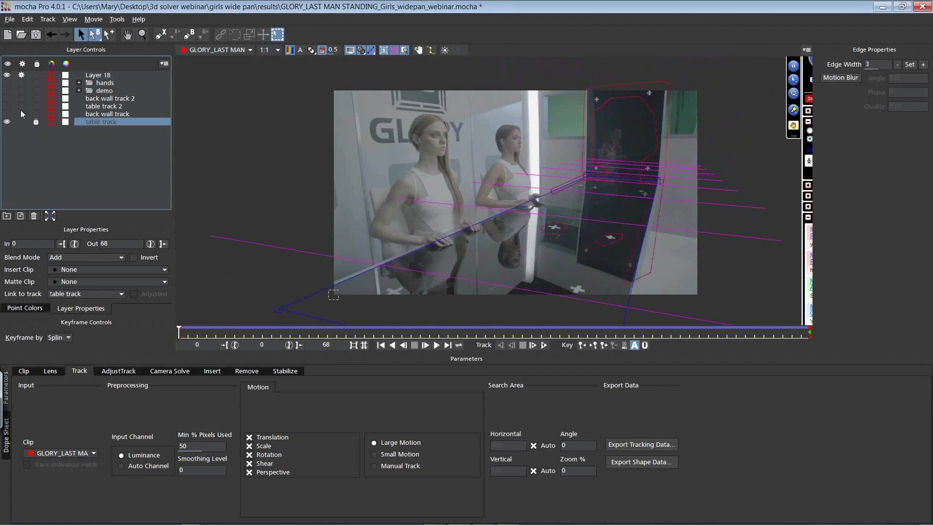
double_click(95, 76)
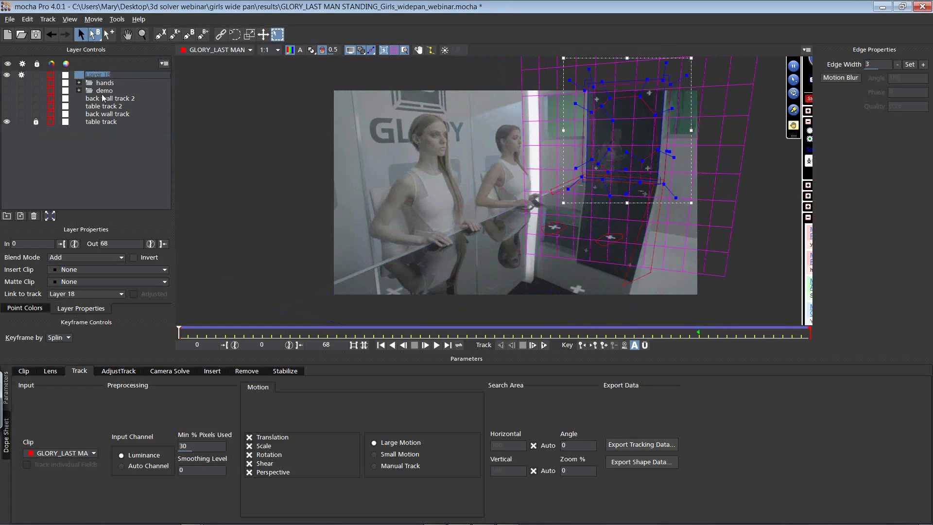
text(back wall track2)
key(Return)
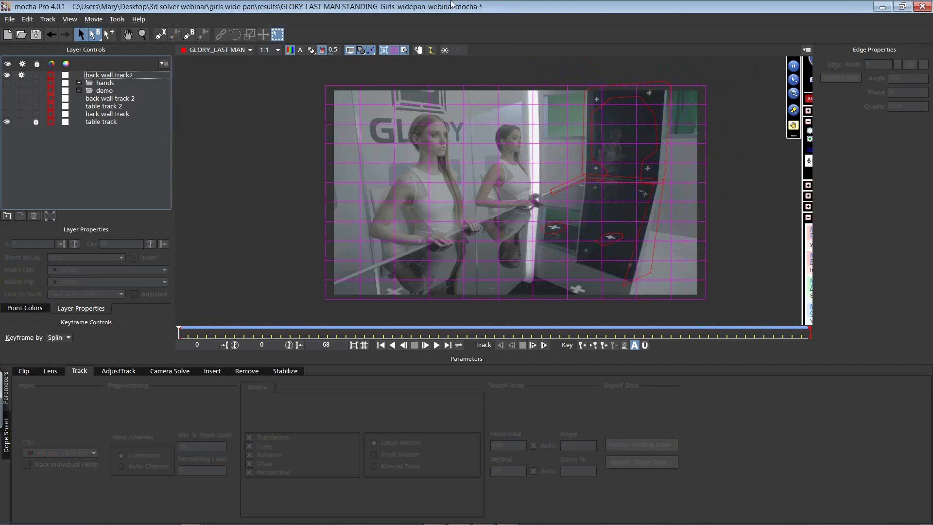
Switch to After Effects and play the finished girls wide pan composition from frame 86400 to review its inserts
key(alt+Tab)
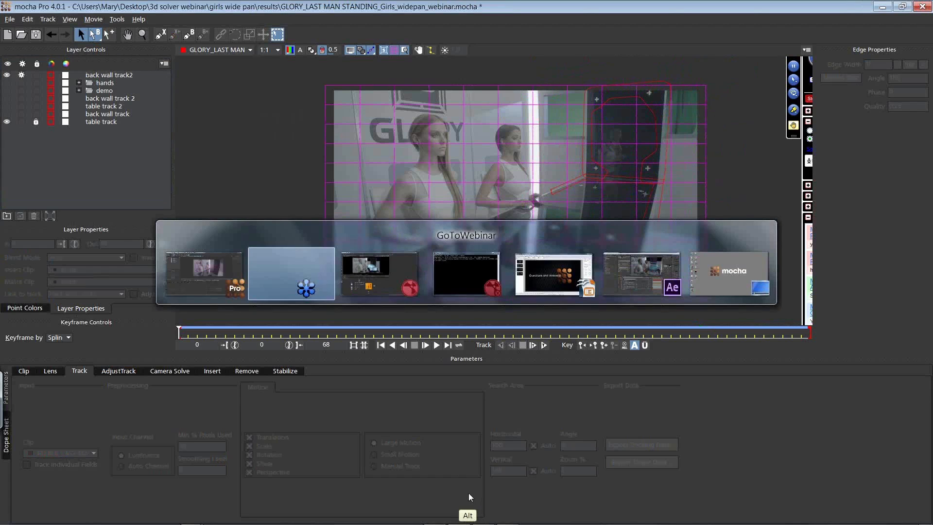
key(alt+Tab)
key(alt+Tab)
key(alt+Tab)
key(alt+Tab)
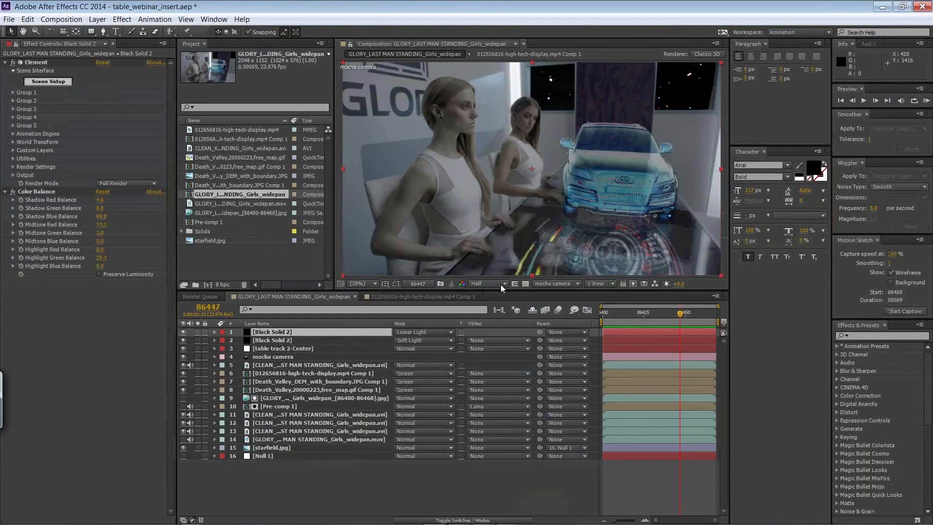
drag(637, 314, 582, 310)
key(space)
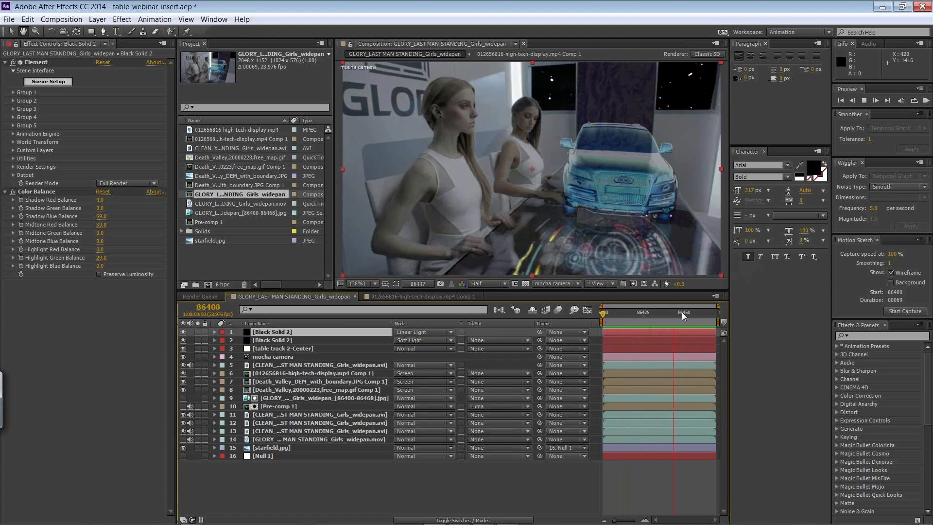
key(space)
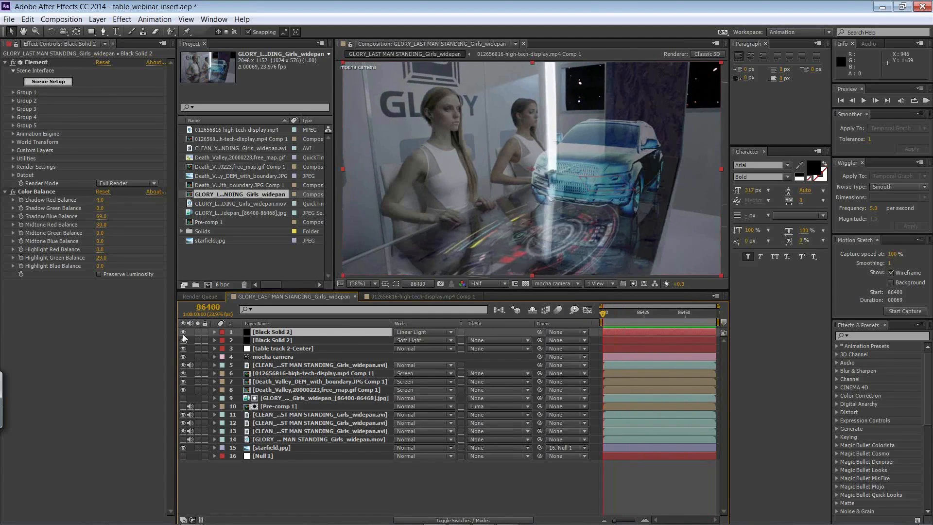
right_click(247, 263)
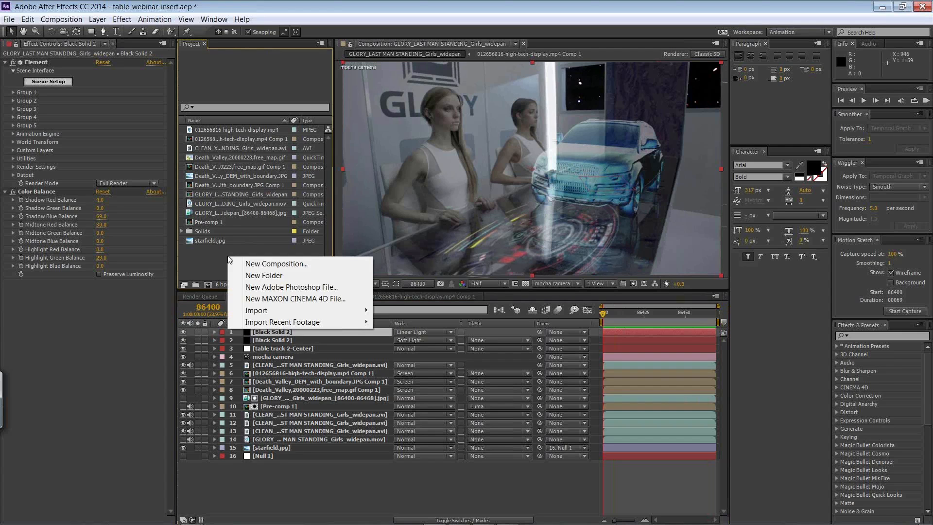
click(251, 264)
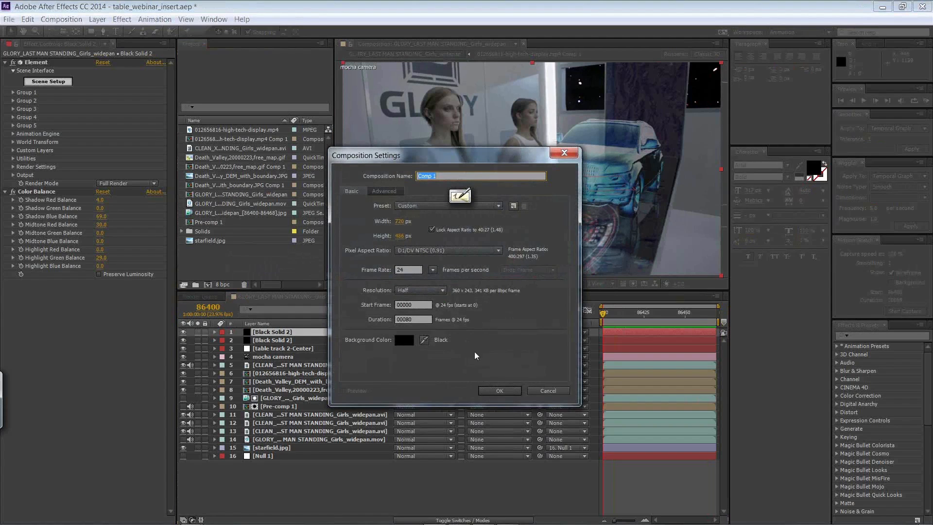
click(538, 391)
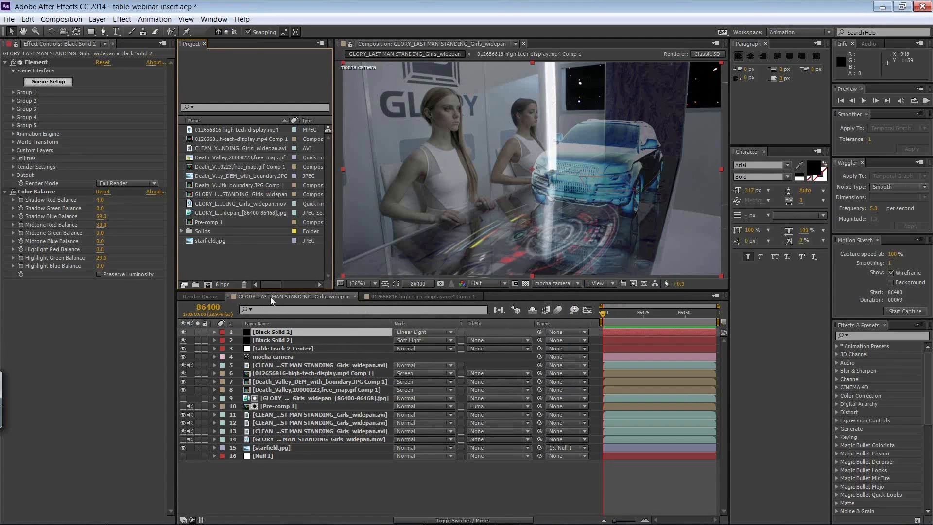
Duplicate the GLORY_LAST MAN STANDING_Girls_widepan composition and rename the copy NEW WEBINAR
click(217, 196)
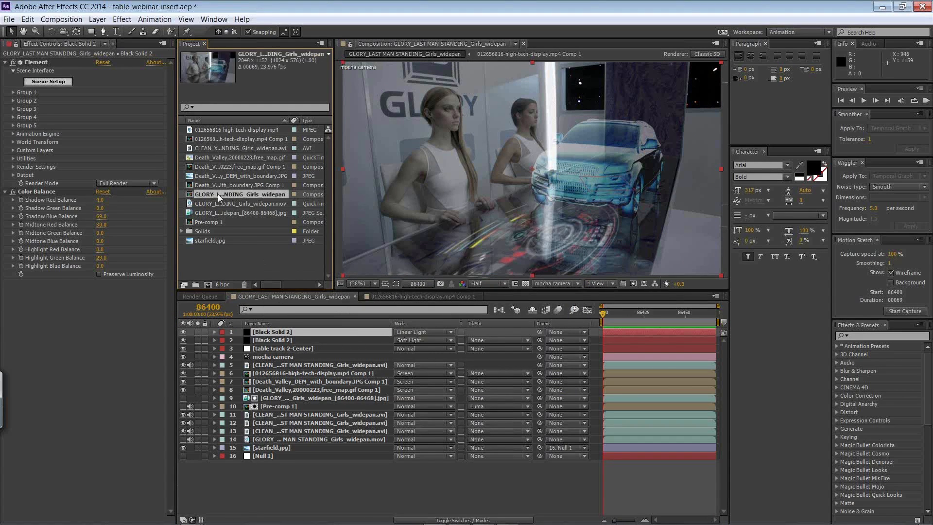
key(ctrl+d)
right_click(229, 205)
click(259, 351)
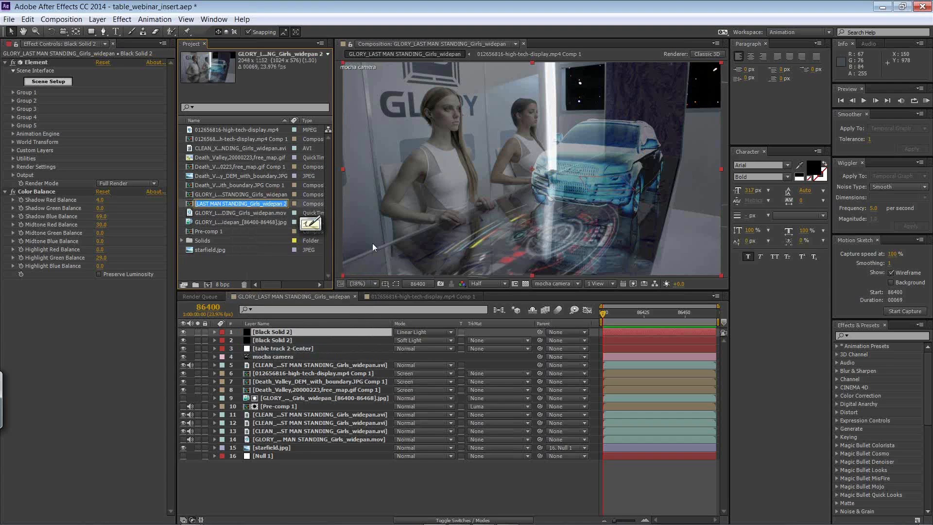
text(NEW WEBIN)
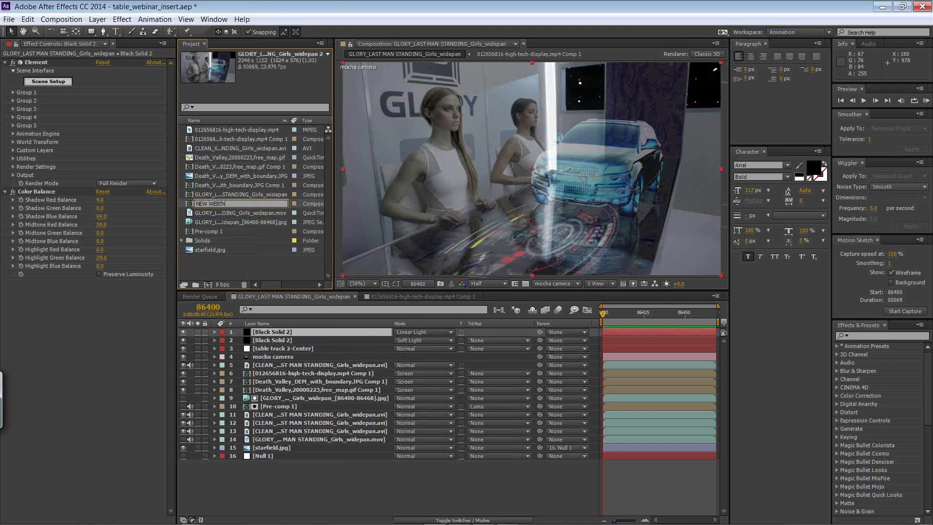
text(AR)
click(247, 263)
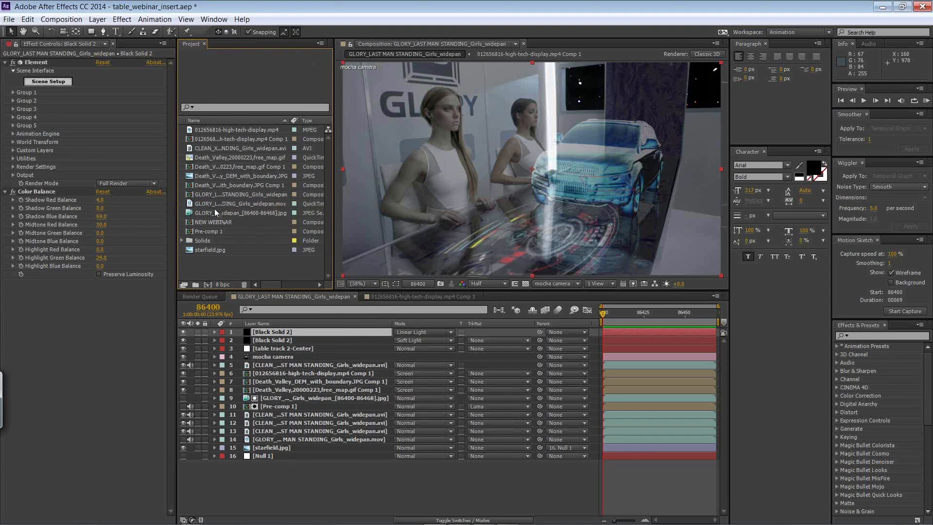
Open the NEW WEBINAR composition and delete all of its layers
double_click(212, 221)
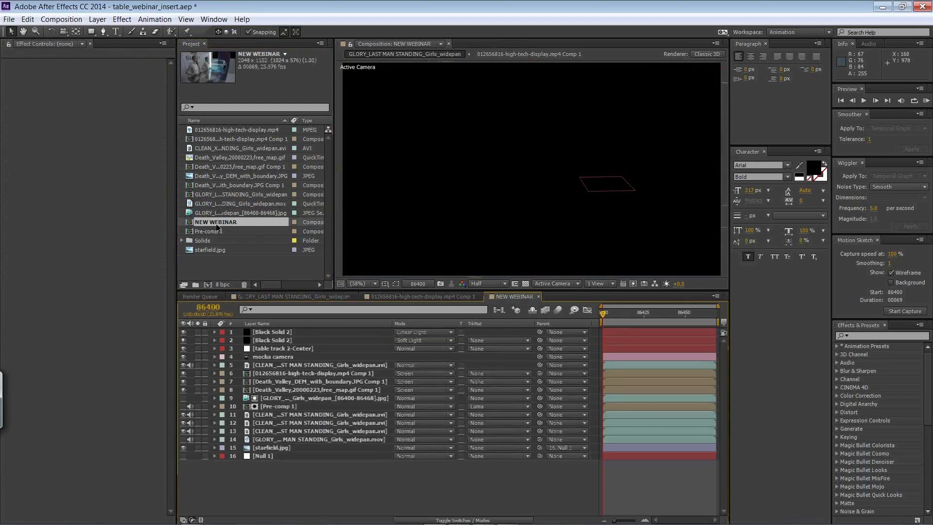
click(292, 332)
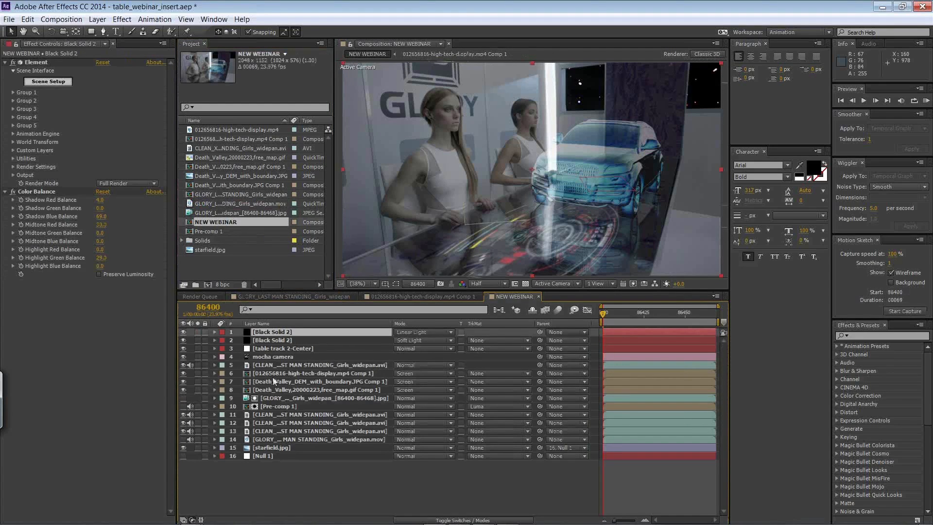
shift+click(271, 456)
key(Delete)
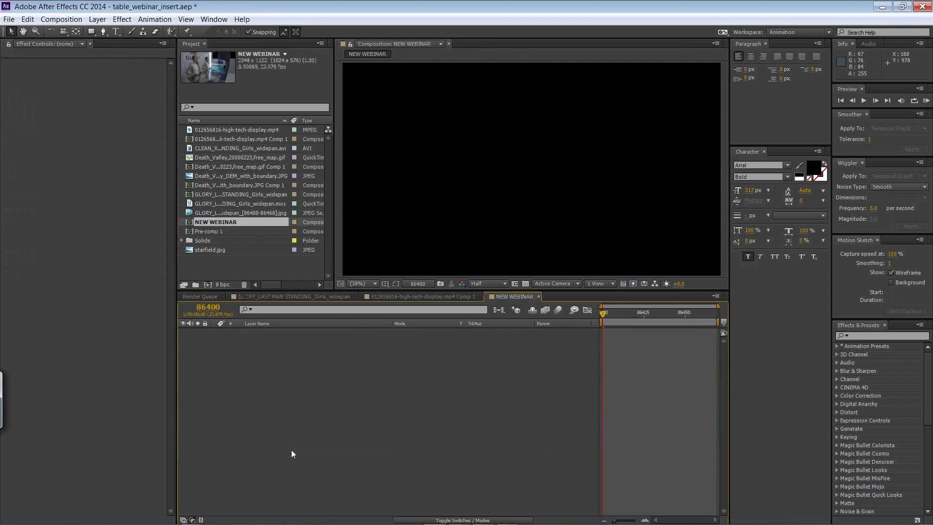
Add the GLORY_LAST MAN STANDING_Girls_widepan.mov footage to the empty composition and scrub it, ending at frame 86400
click(214, 205)
drag(214, 206, 276, 433)
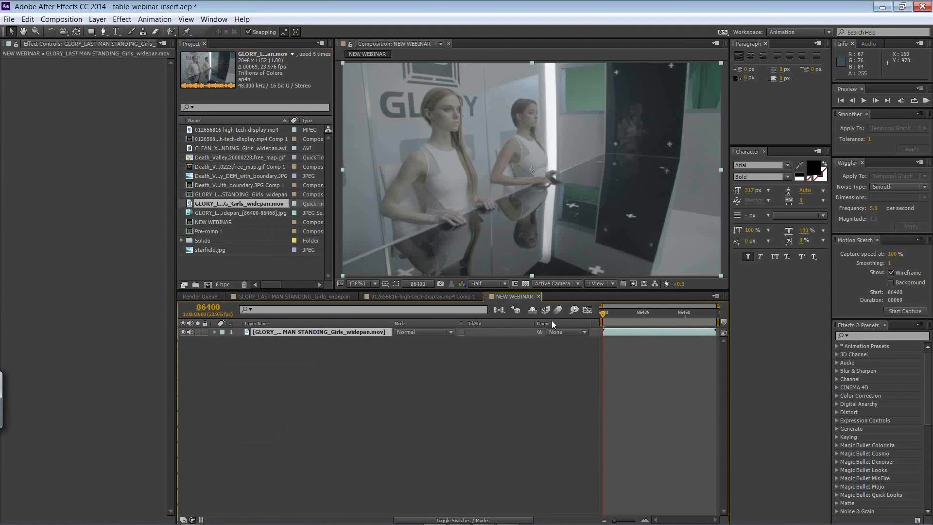
drag(603, 314, 563, 310)
Add Death_Valley,20000223,free_map.gif above the footage layer and fit it to the composition size
click(258, 160)
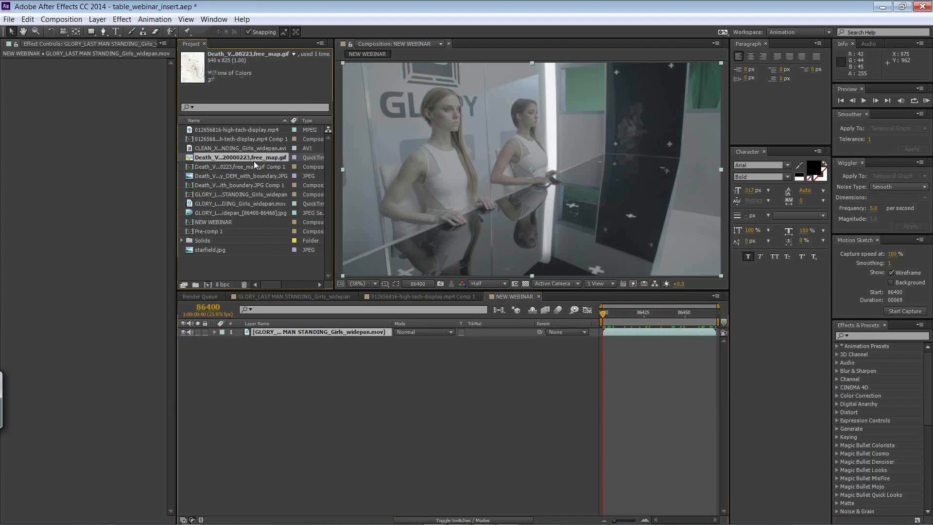
drag(235, 159, 296, 334)
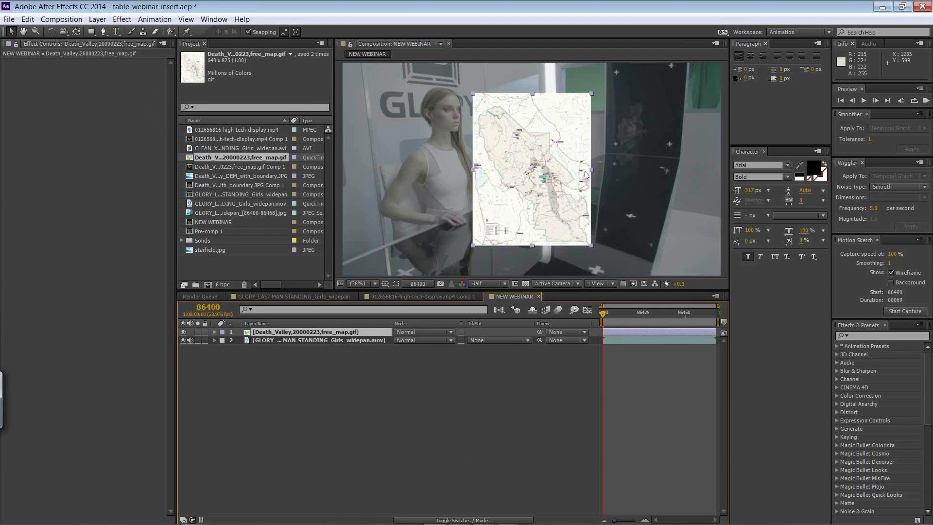
click(97, 19)
mouse_move(83, 150)
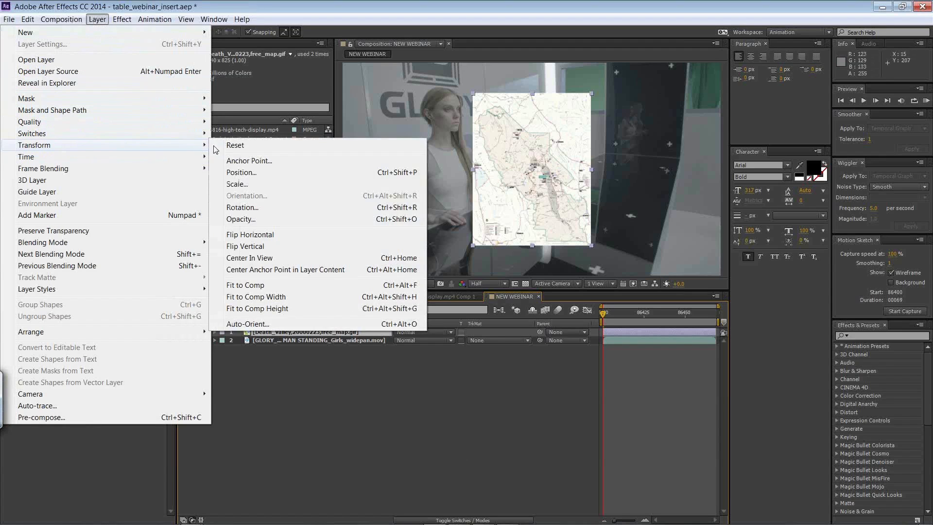
click(279, 286)
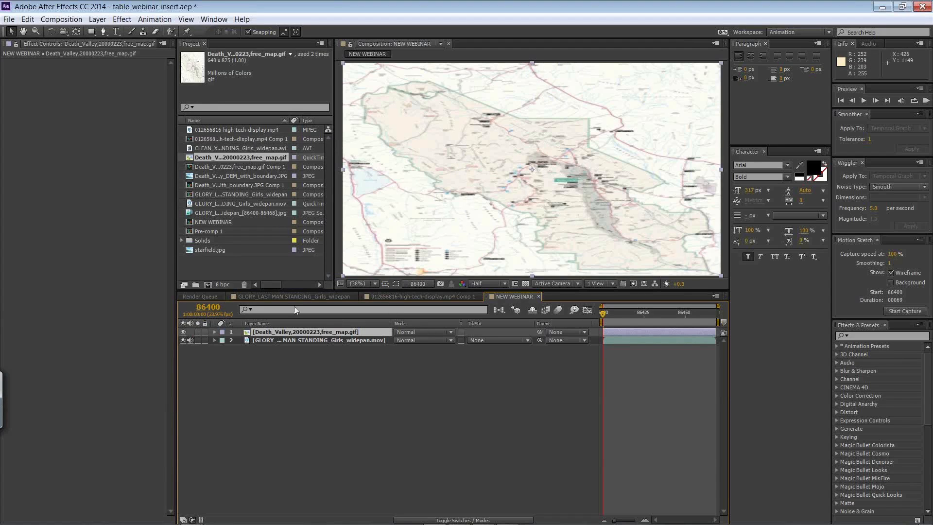
Pre-compose the map layer, moving all attributes into the new composition
click(97, 19)
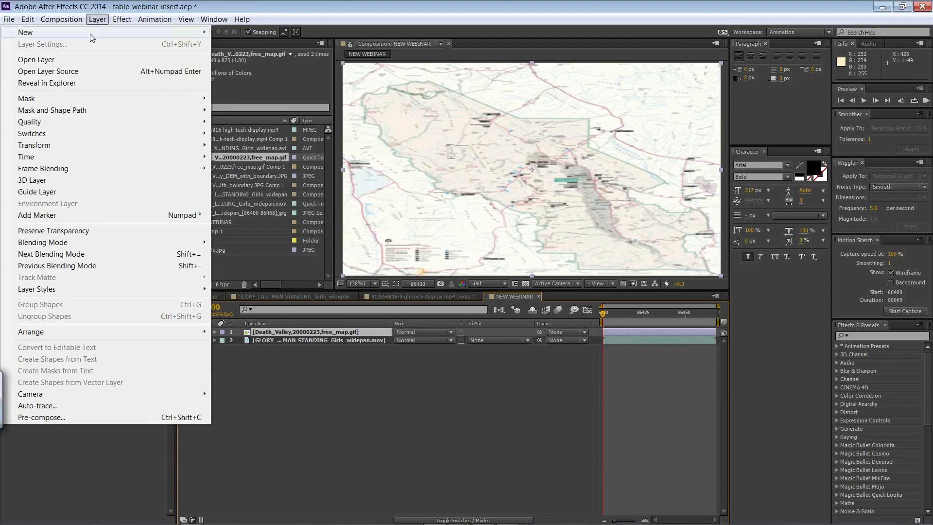
click(68, 418)
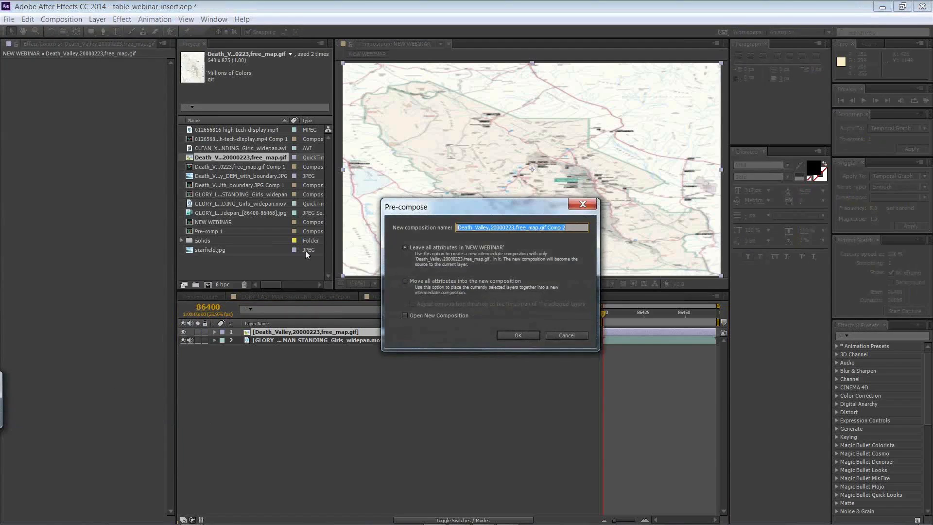
click(406, 281)
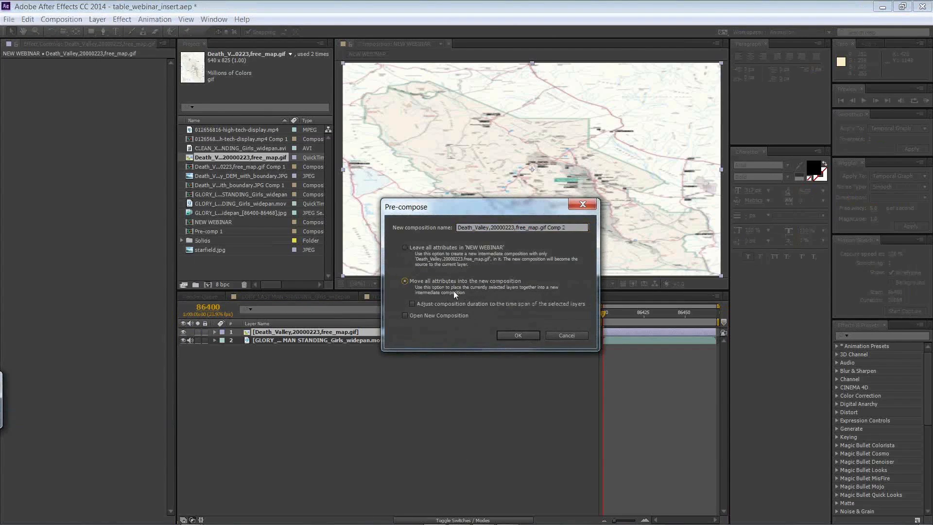
click(516, 334)
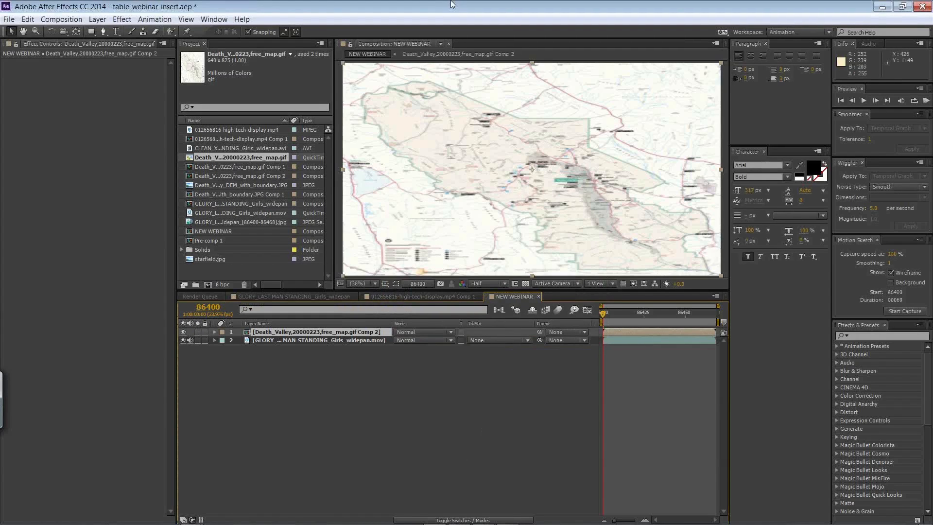
Switch to mocha Pro, unlock the table track layer and move its planar surface's near-left corner slightly farther outside the frame
key(alt+Tab)
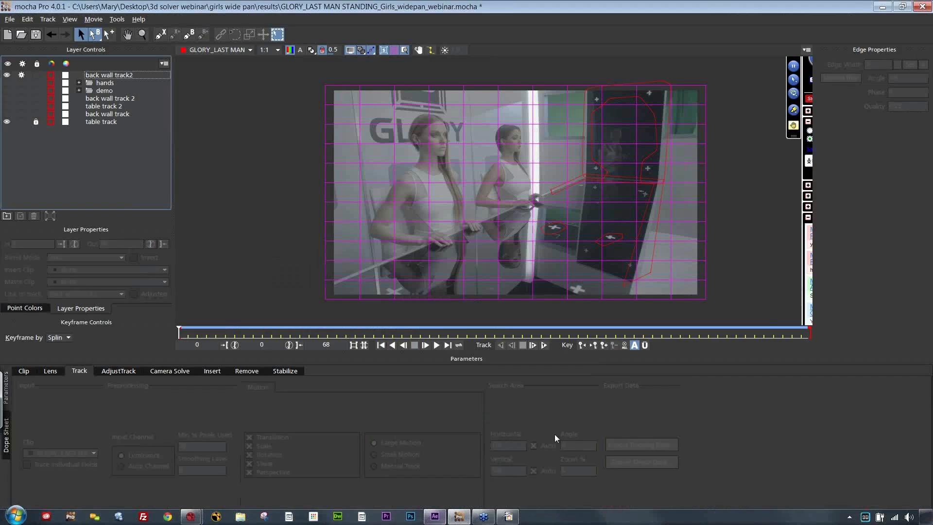
click(99, 121)
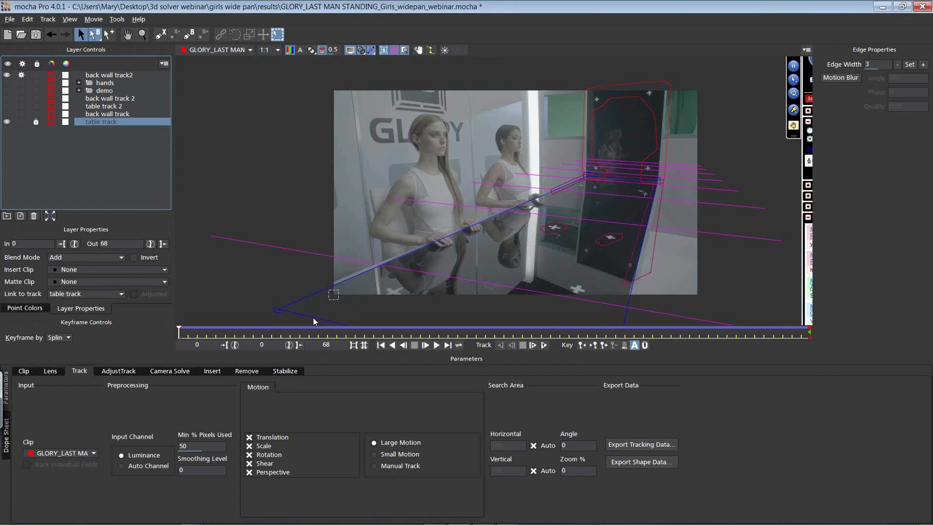
drag(73, 122, 37, 119)
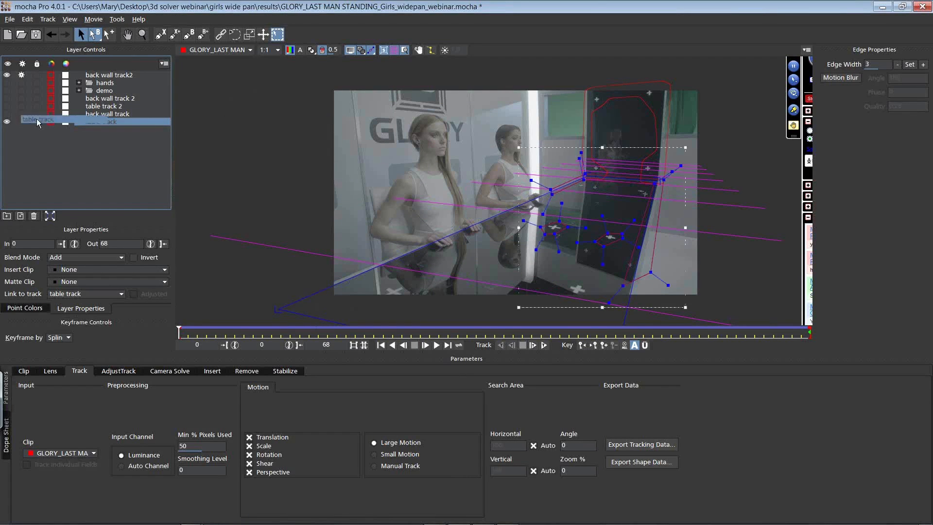
drag(311, 319, 332, 335)
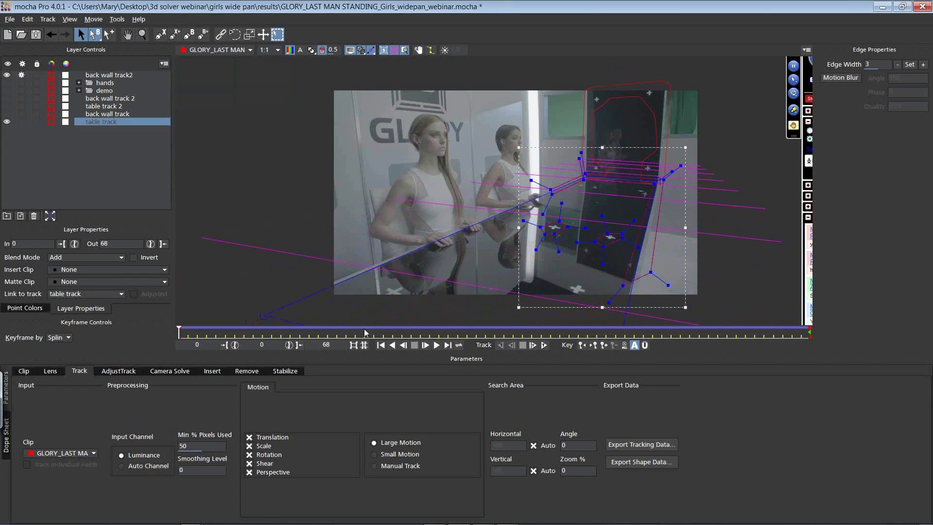
Export the table track's tracking data as After Effects Corner Pin [supports motion blur] and copy it to the clipboard
click(622, 445)
click(475, 254)
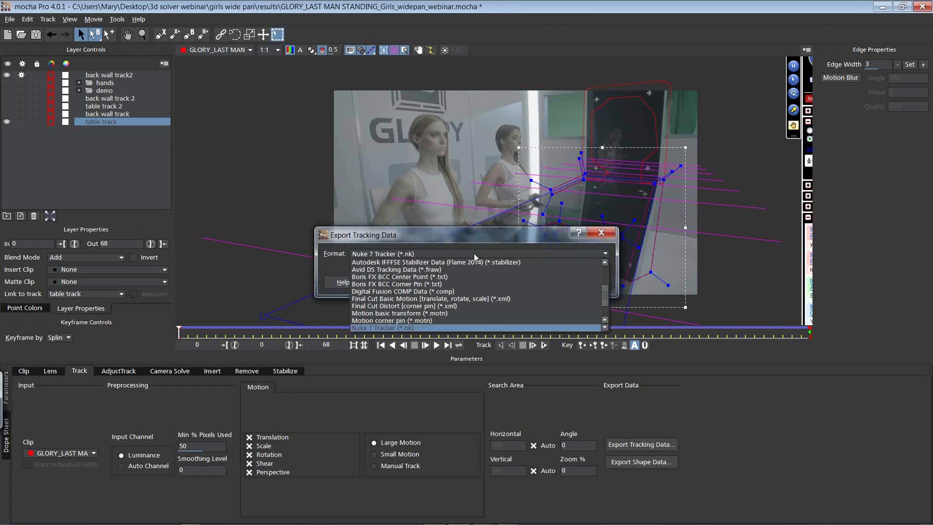
scroll(596, 296, up, 5)
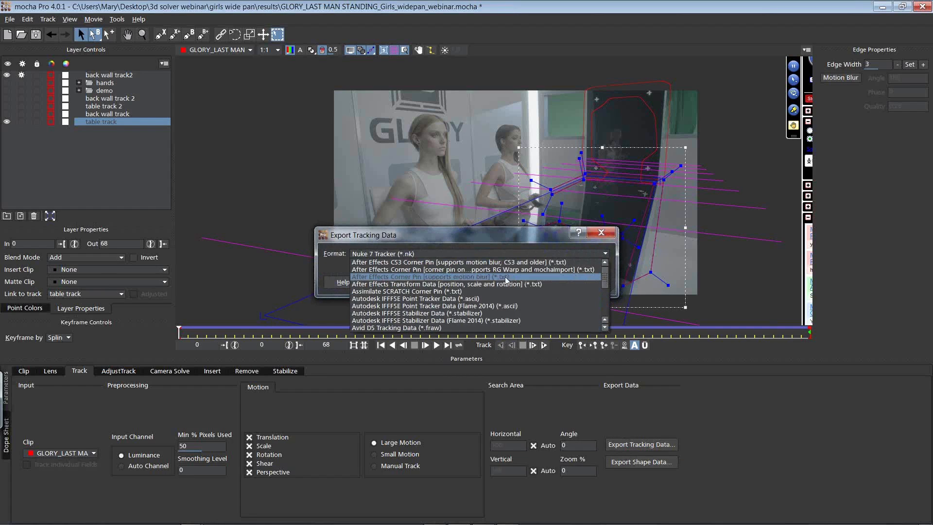
click(442, 277)
click(477, 282)
Switch to After Effects and paste the corner-pin data onto the pre-composed Death Valley map layer
key(alt+Tab)
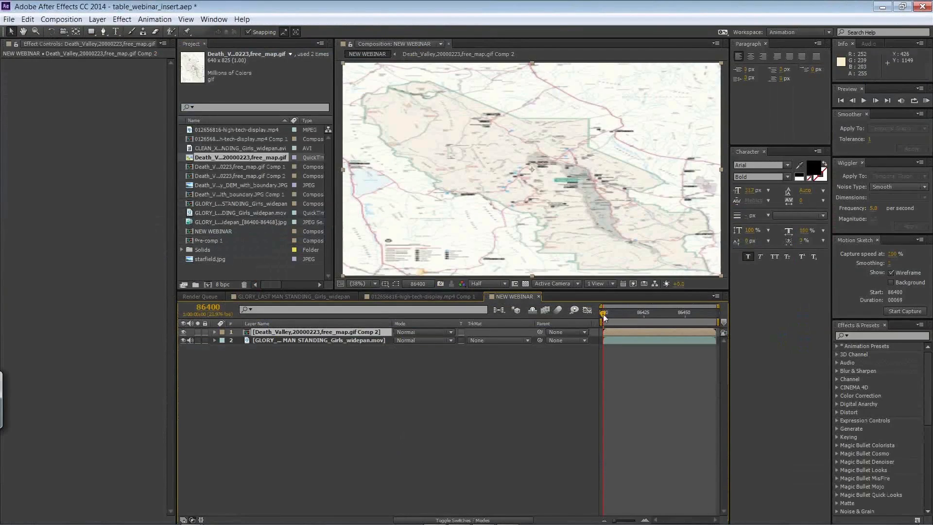
click(27, 19)
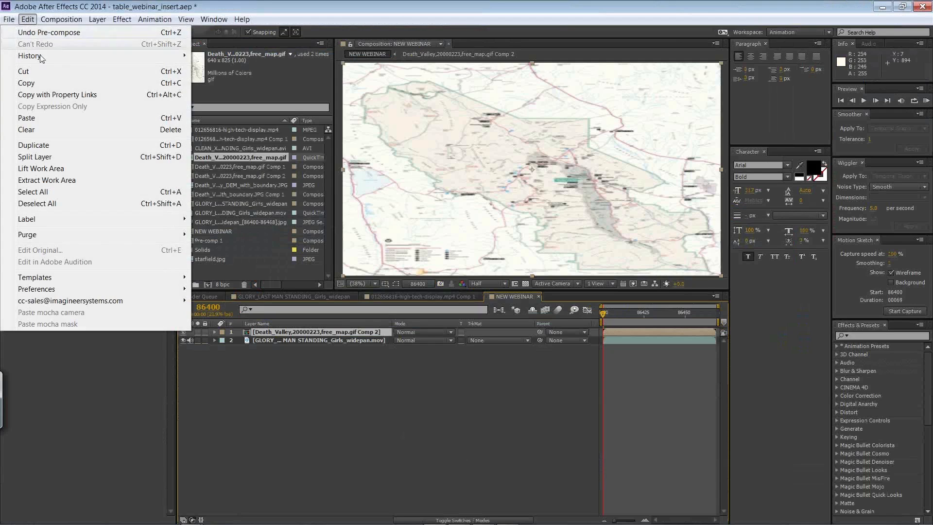
click(42, 118)
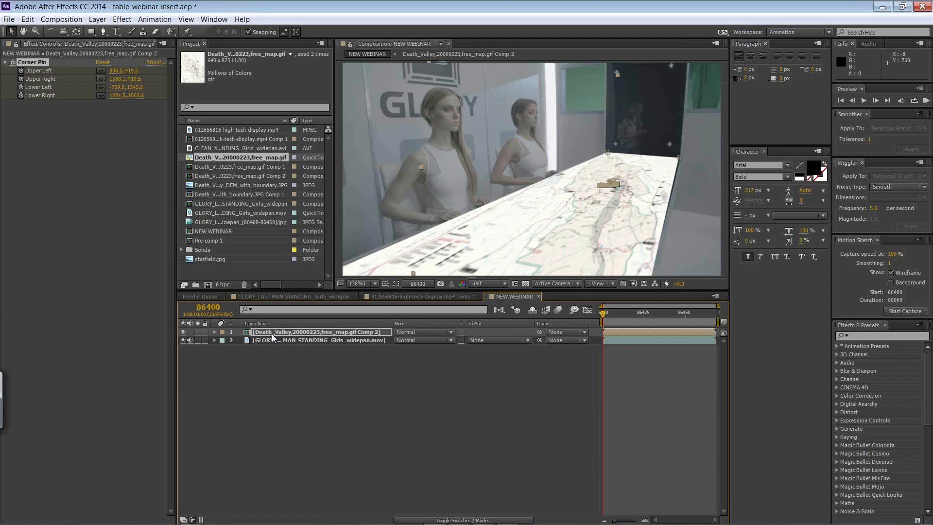
click(123, 20)
mouse_move(82, 132)
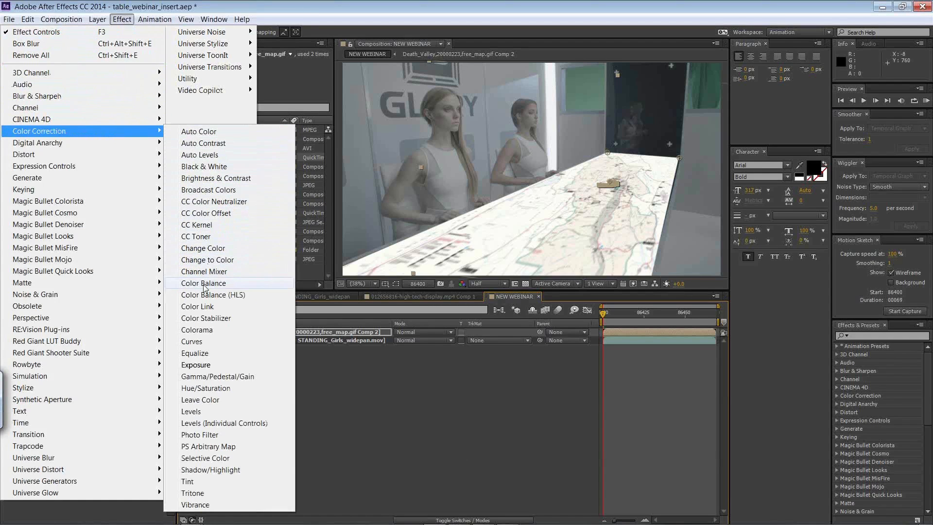
click(208, 249)
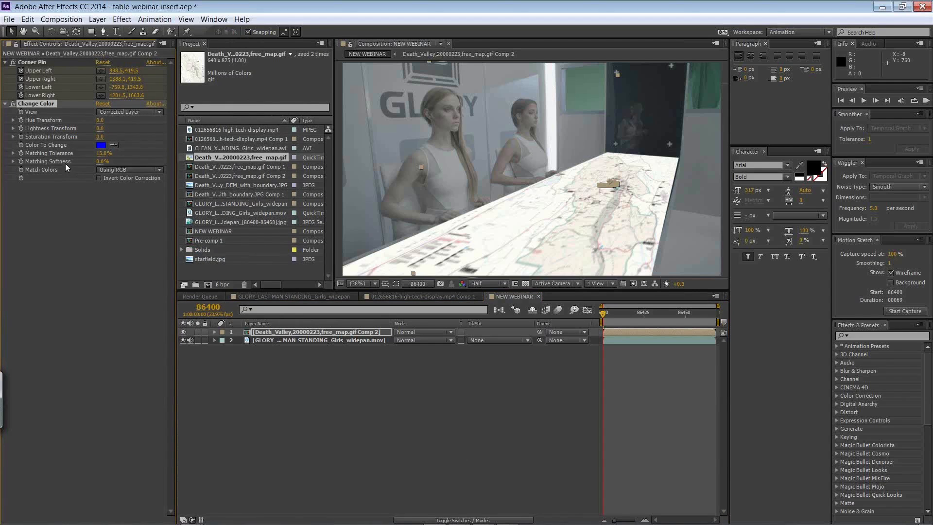
key(Delete)
Apply Color Balance to the map layer, setting shadow and midtone blue balance to 100 and lowering the highlight blue balance
click(122, 19)
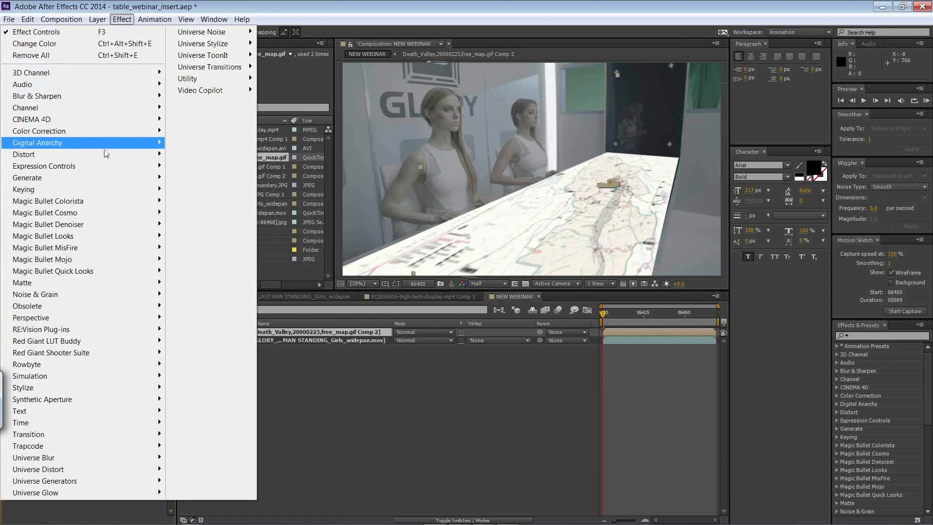
mouse_move(117, 133)
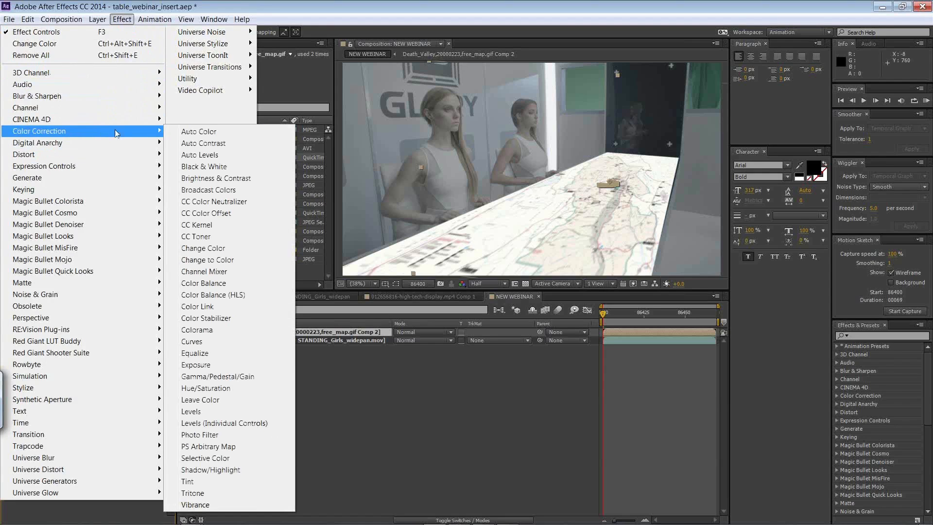
click(214, 285)
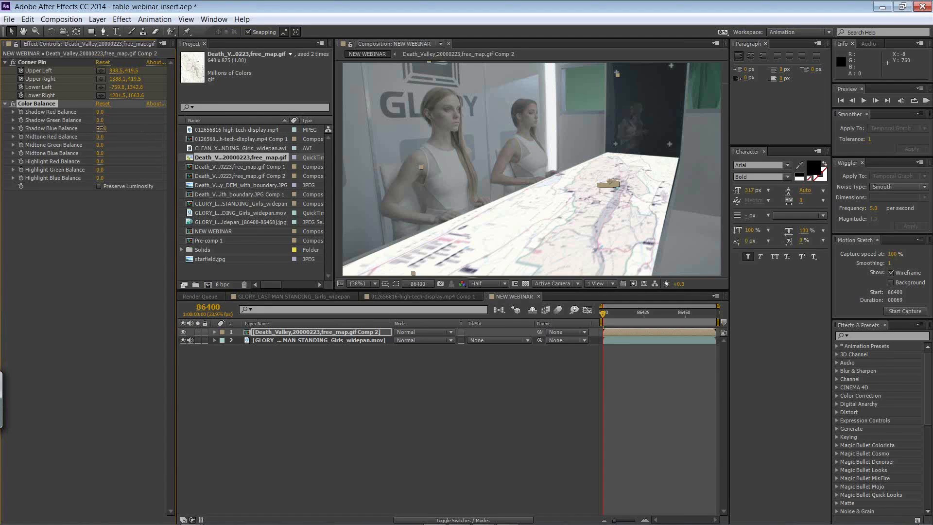
drag(100, 153, 120, 152)
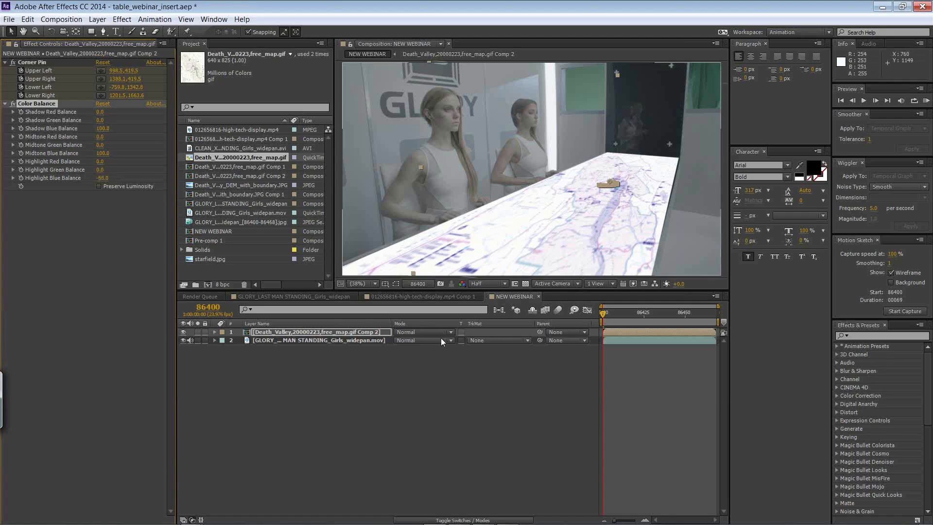
Try the Vivid Light blending mode on the map layer and settle on Soft Light
click(422, 332)
click(425, 336)
click(425, 332)
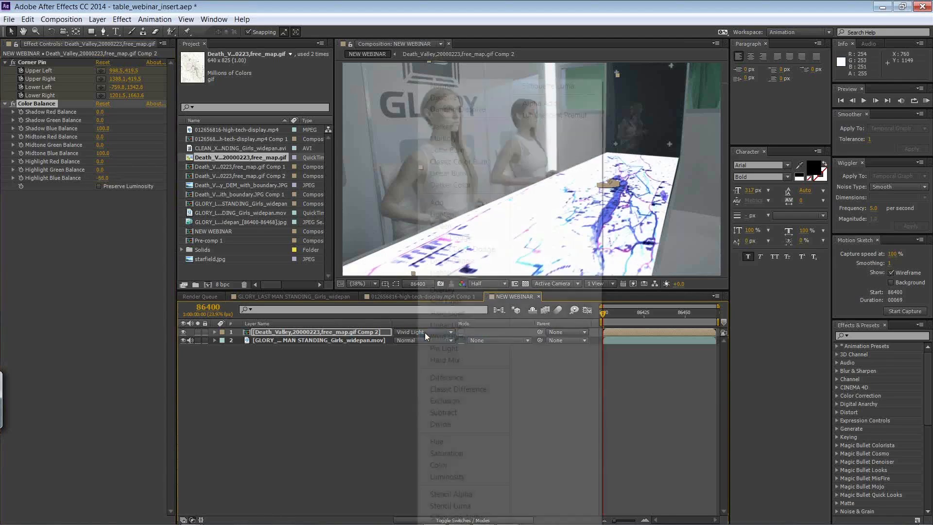
click(425, 332)
click(427, 333)
click(445, 301)
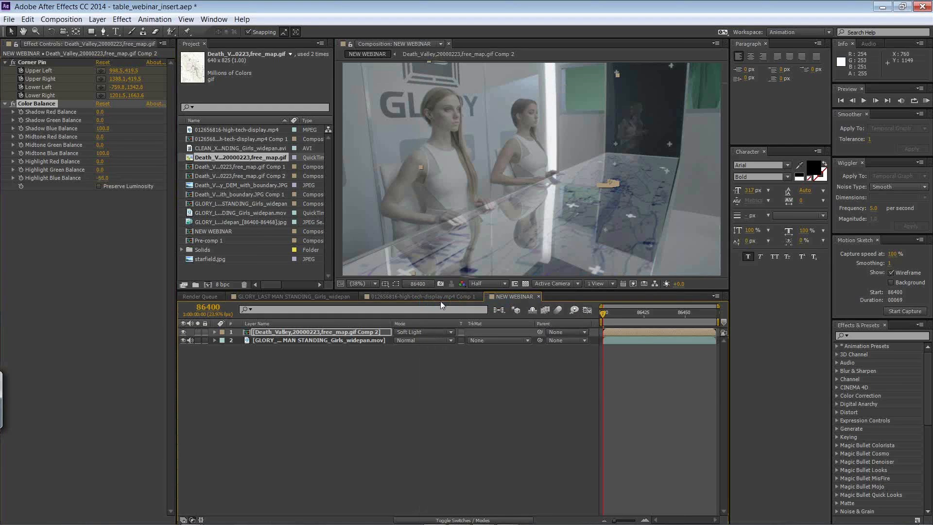
Apply Brightness & Contrast to the map layer with brightness -77 and contrast -14, and preview the composition's playback
click(98, 19)
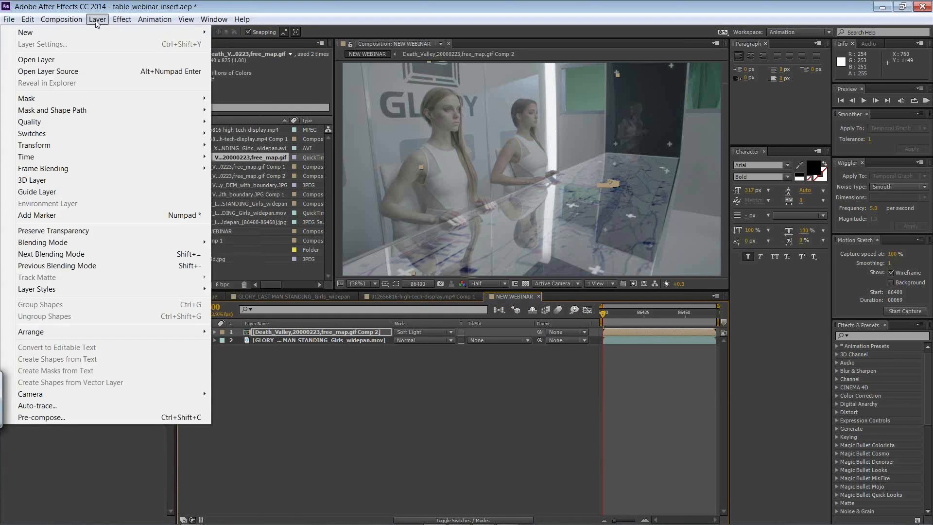
mouse_move(122, 19)
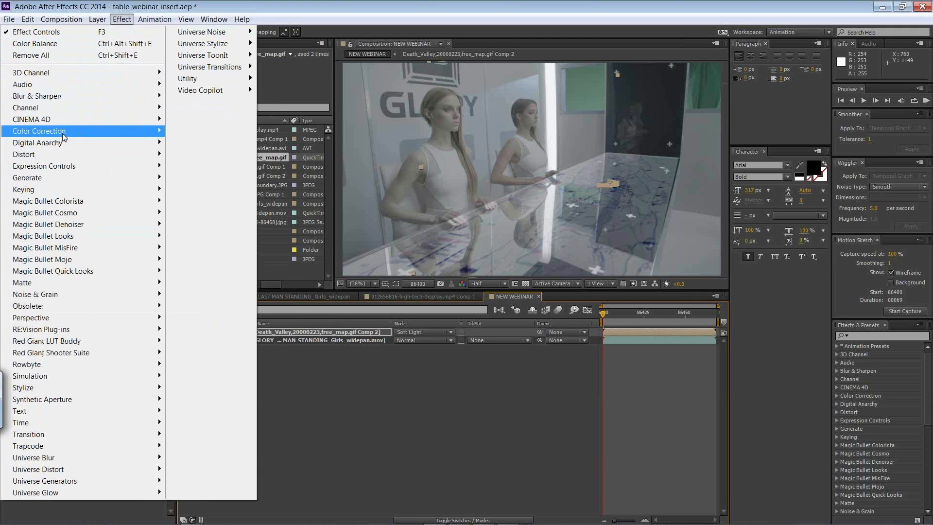
mouse_move(62, 132)
click(232, 179)
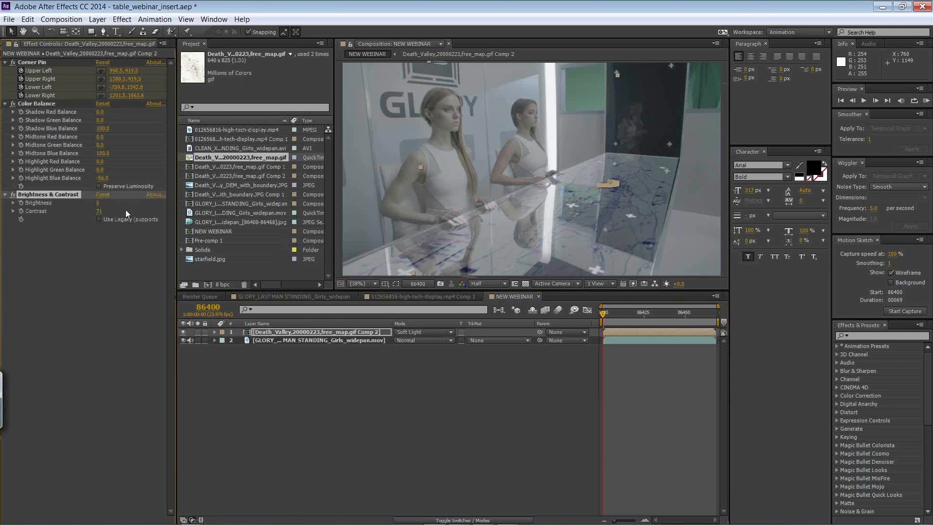
drag(97, 203, 65, 200)
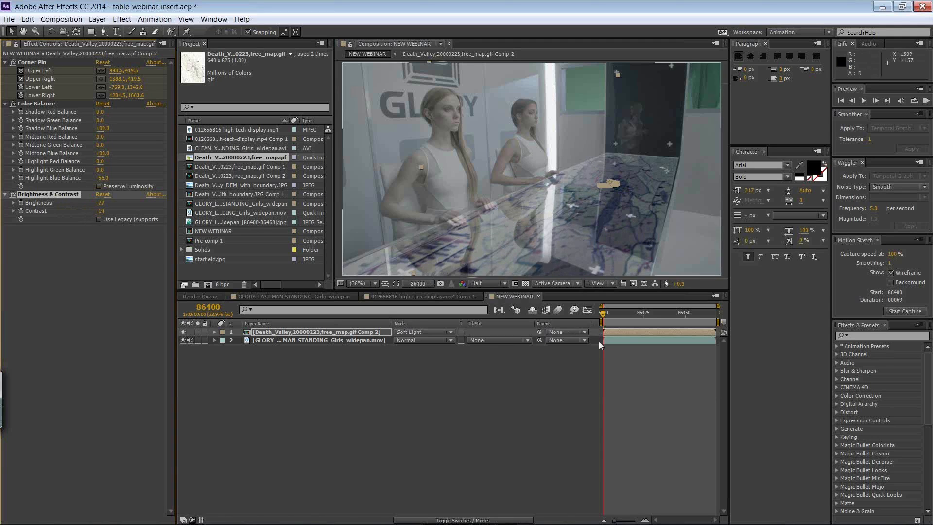
key(space)
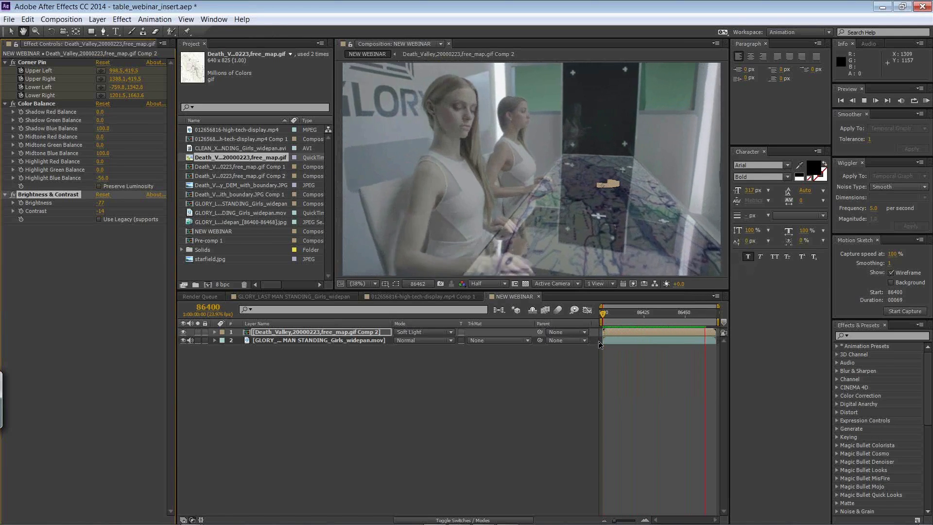
key(space)
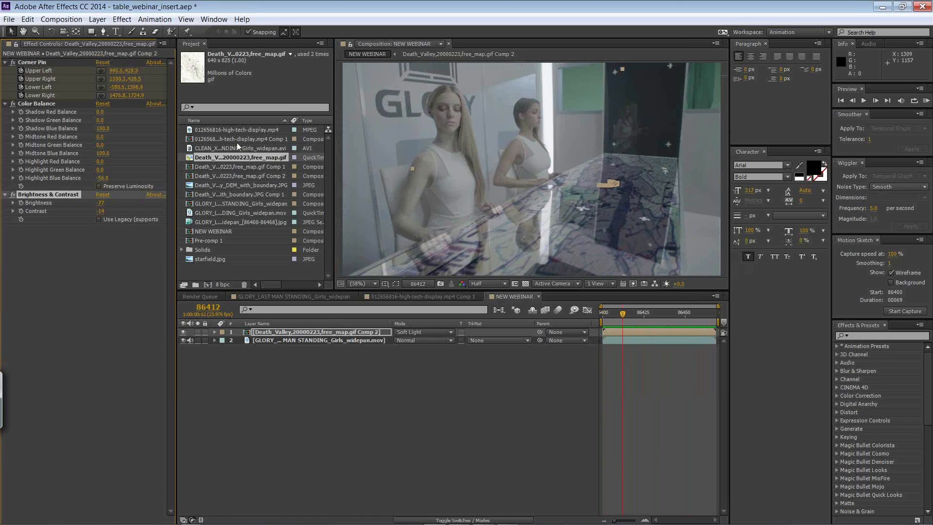
Add Death_Valley_DEM_with_boundary.JPG above the map layer and fit it to the composition size
click(212, 215)
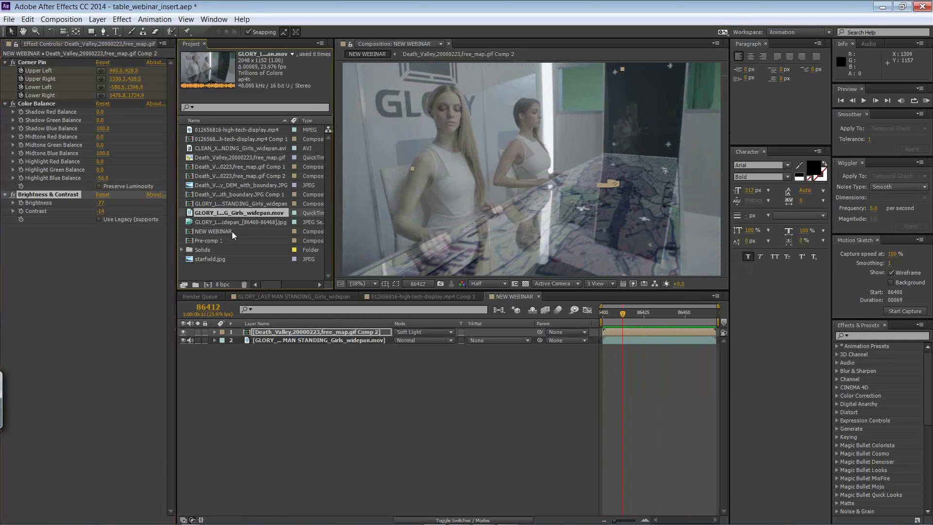
click(233, 223)
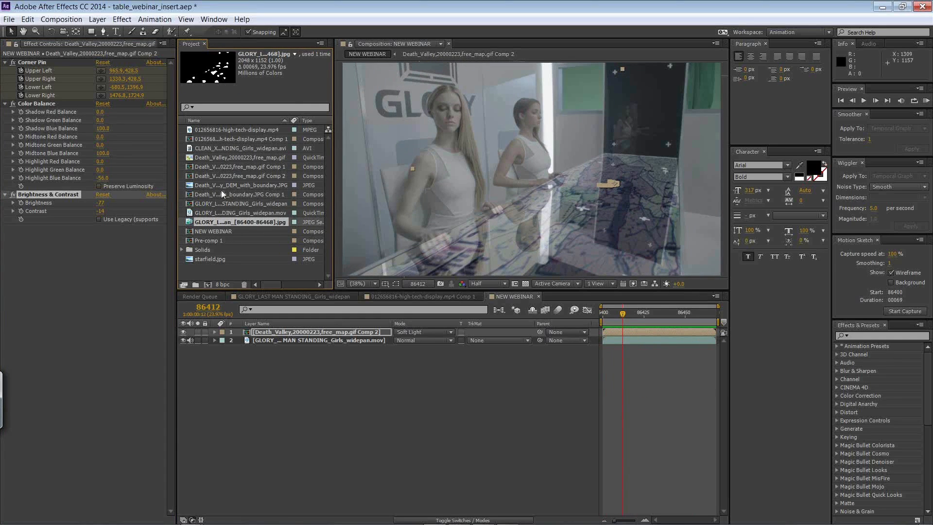
click(213, 158)
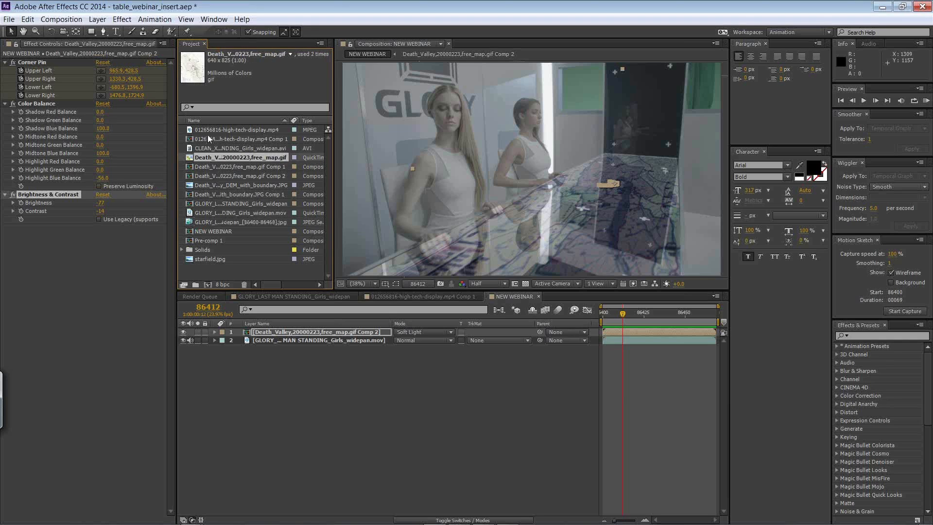
click(210, 149)
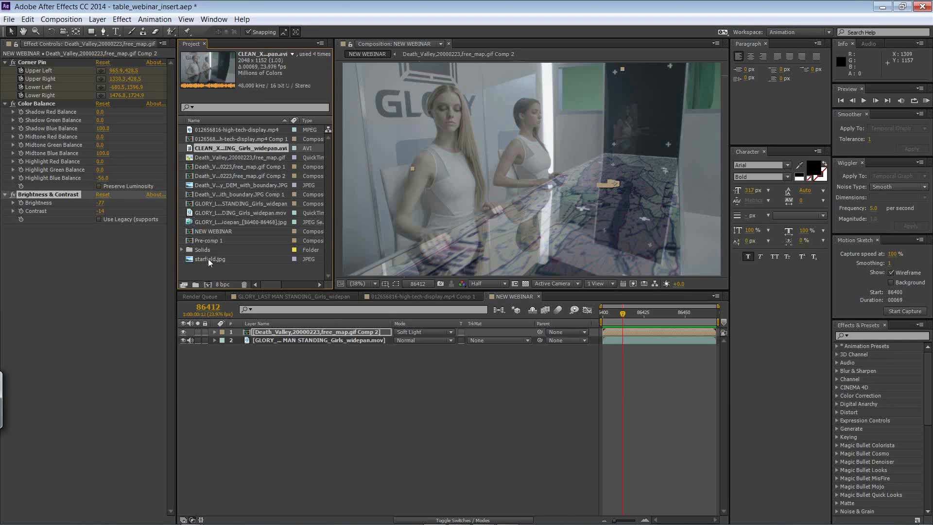
click(214, 185)
drag(214, 185, 336, 332)
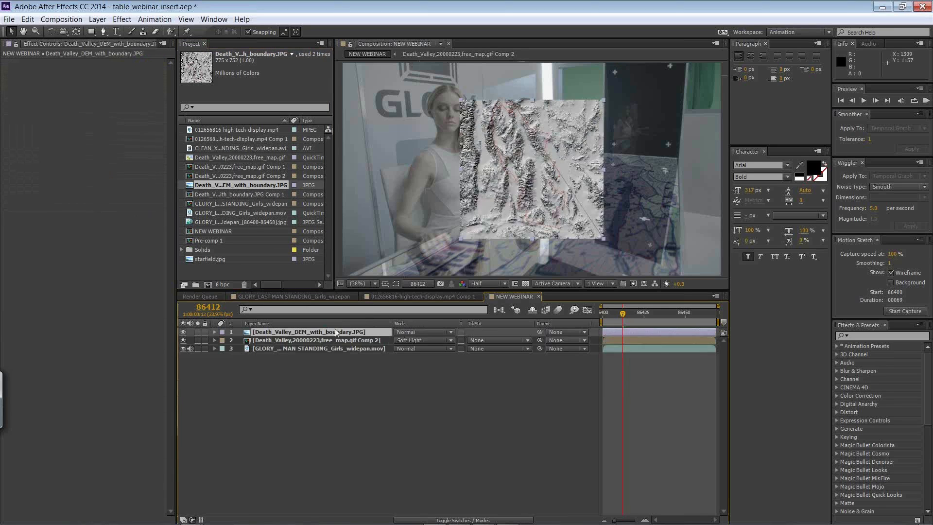
click(73, 20)
mouse_move(96, 20)
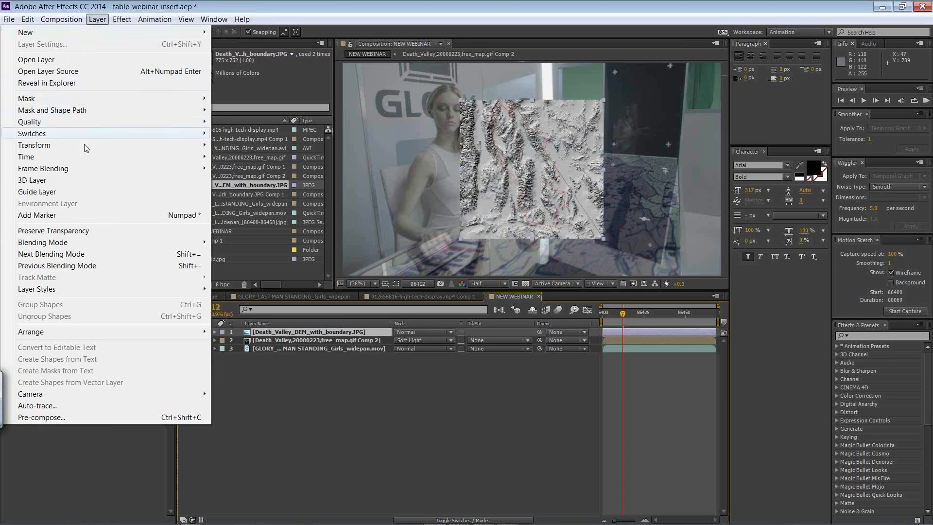
mouse_move(69, 145)
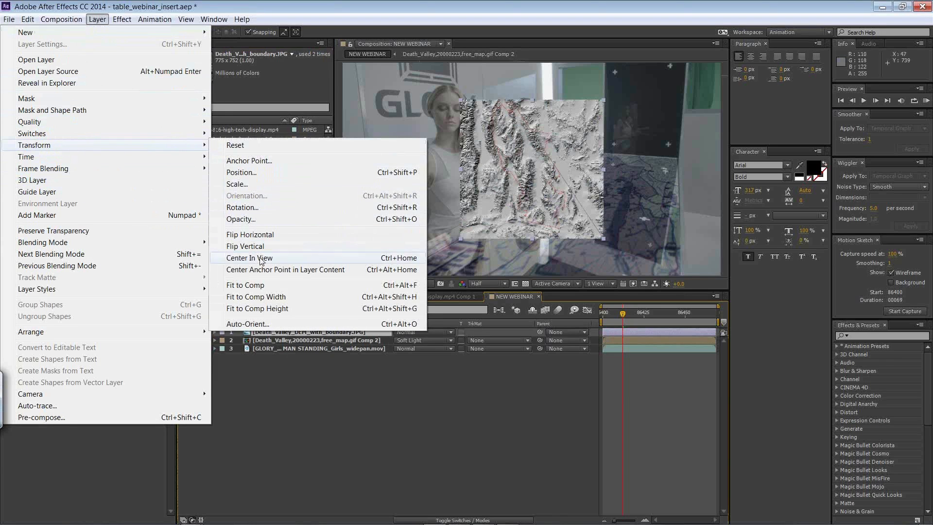
click(262, 285)
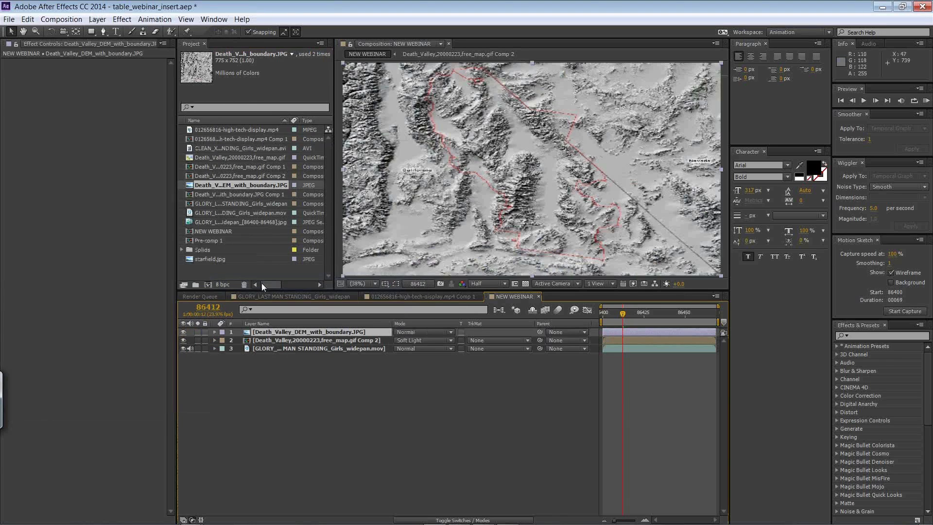
Return to frame 86400 and pre-compose the terrain image layer, moving all attributes into the new composition
drag(622, 314, 602, 315)
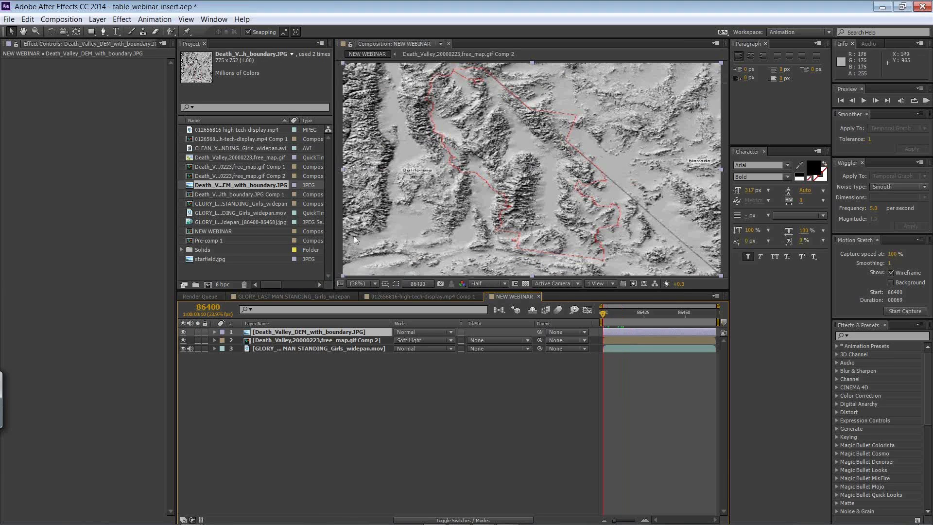
click(61, 19)
mouse_move(97, 19)
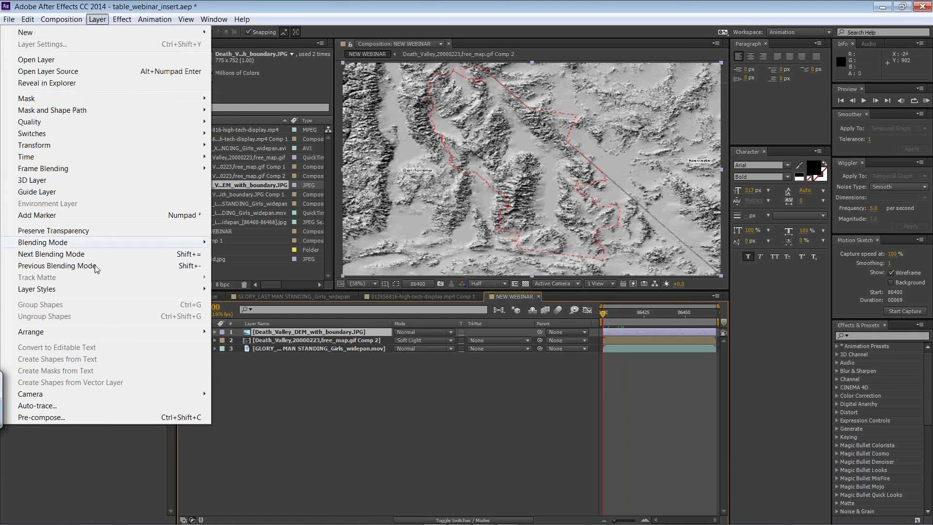
click(78, 418)
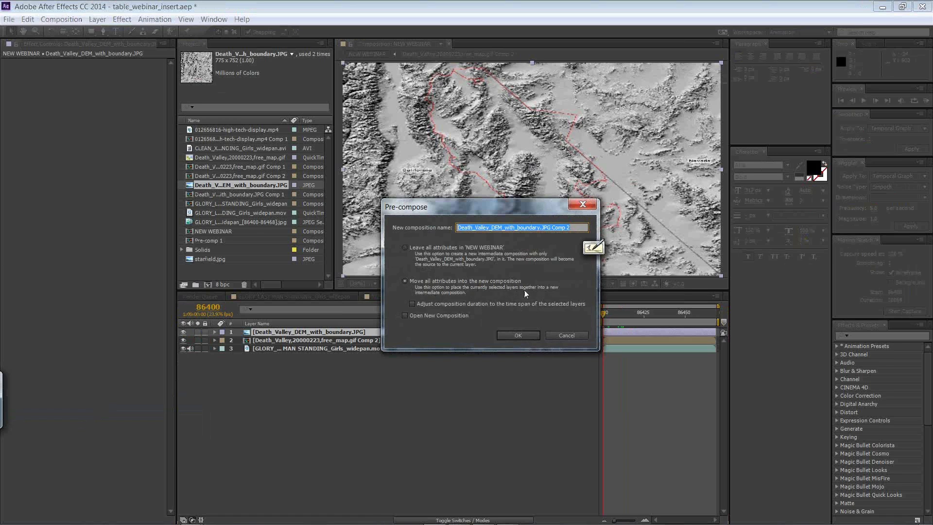
click(518, 336)
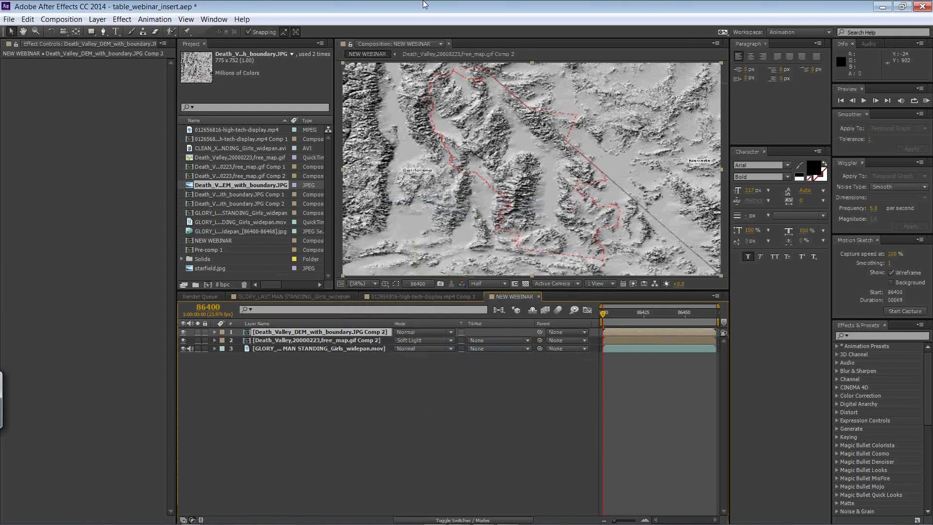
Switch to mocha Pro and copy the back wall track2 layer's tracking data to the clipboard as After Effects Corner Pin [supports motion blur]
key(alt+Tab)
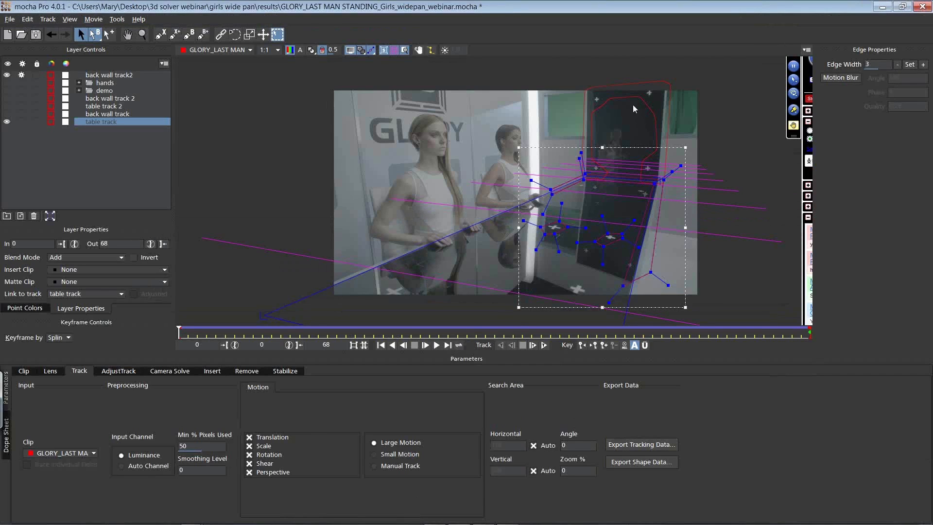
click(633, 103)
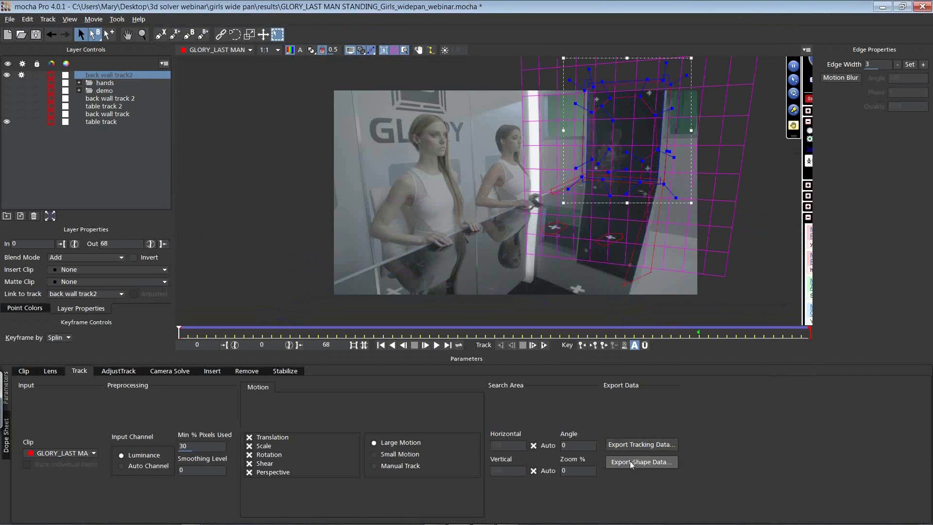
click(634, 446)
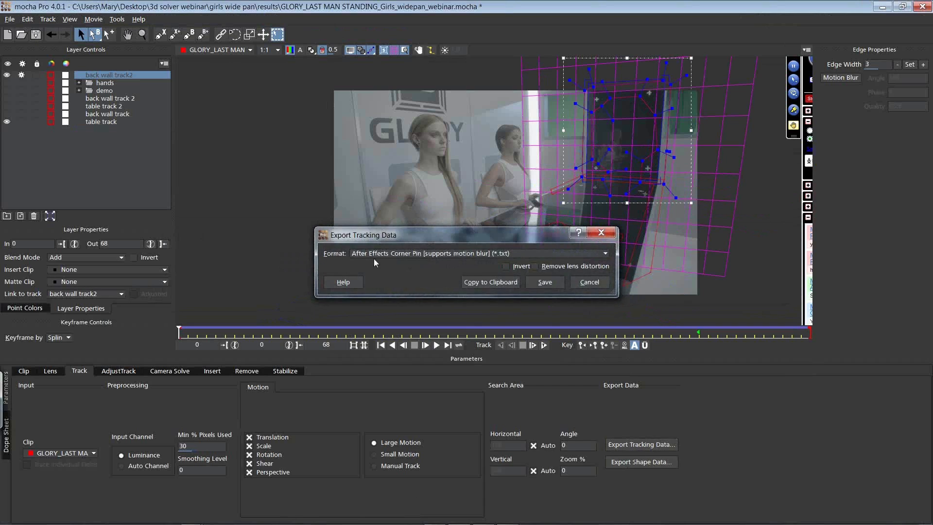
click(479, 282)
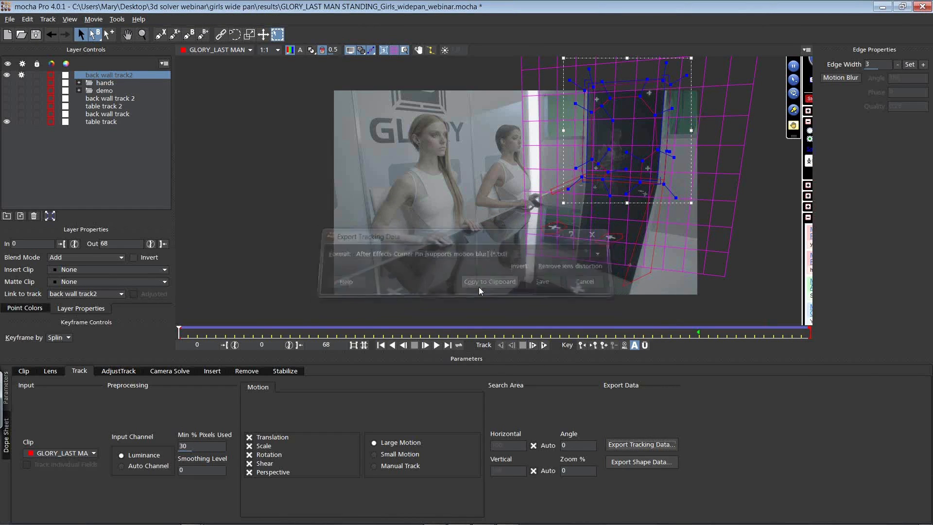
Switch to After Effects and paste the copied back wall corner-pin tracking data onto the Death_Valley_DEM_with_boundary.JPG Comp 2 layer
key(alt+Tab)
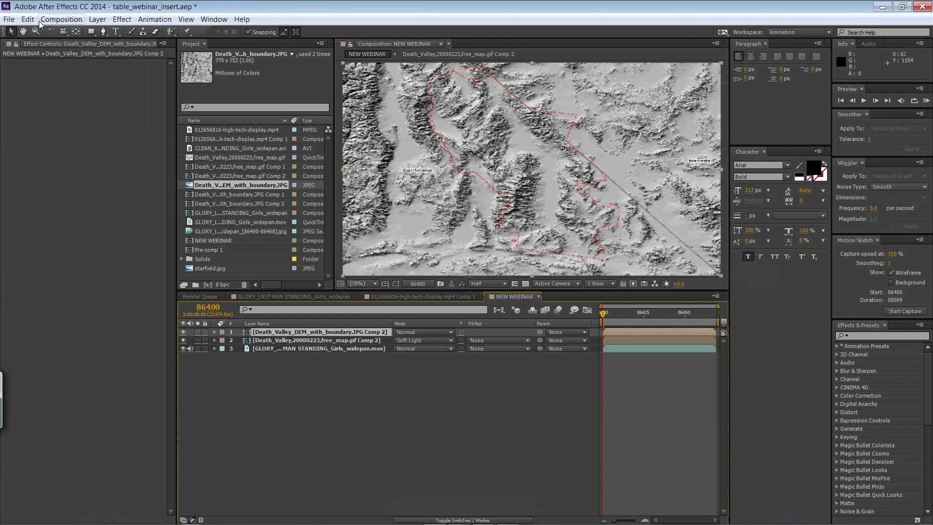
click(27, 19)
click(55, 118)
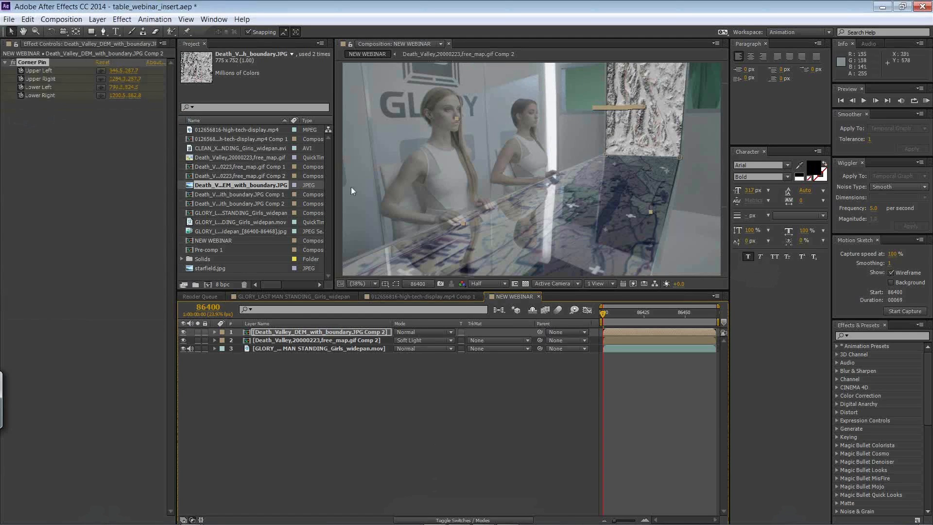
Copy the map layer's Color Balance and Brightness & Contrast effects to the terrain layer and set its blend mode to Soft Light
click(279, 340)
click(37, 104)
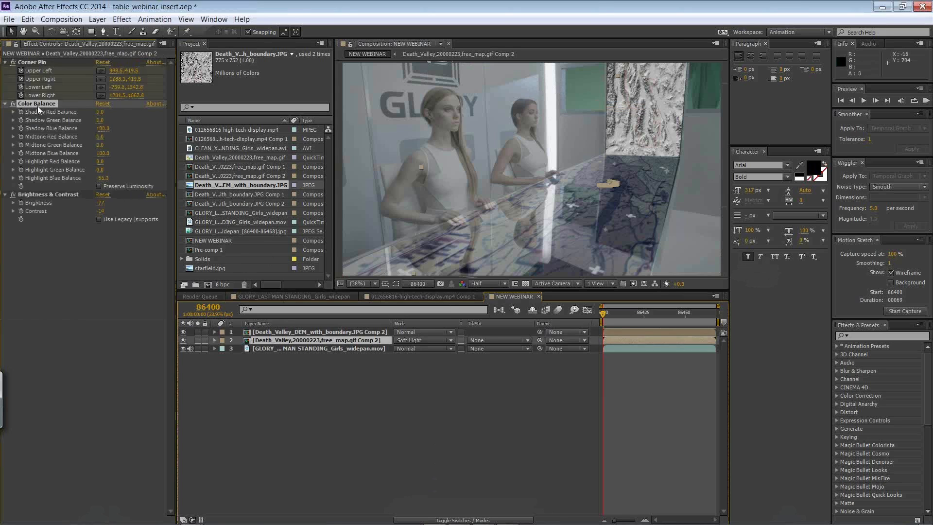
ctrl+click(47, 196)
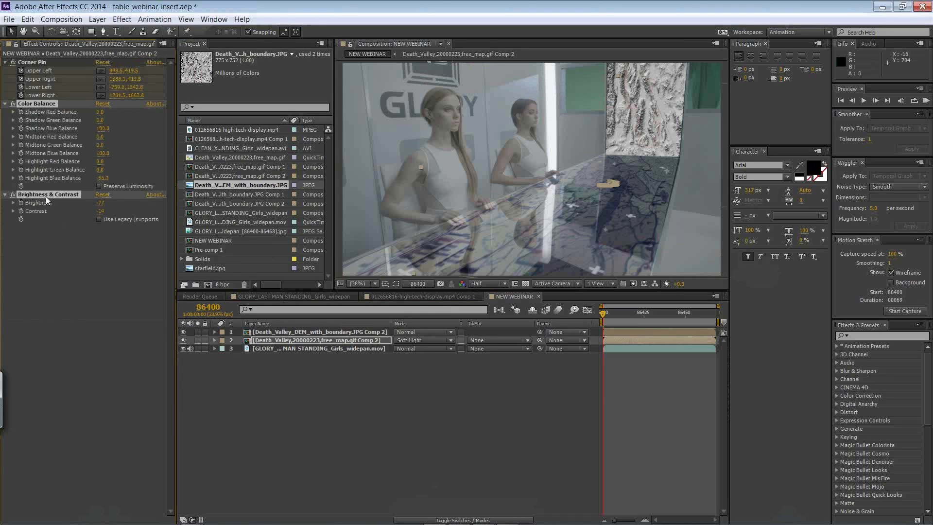
key(ctrl+c)
click(275, 331)
key(ctrl+v)
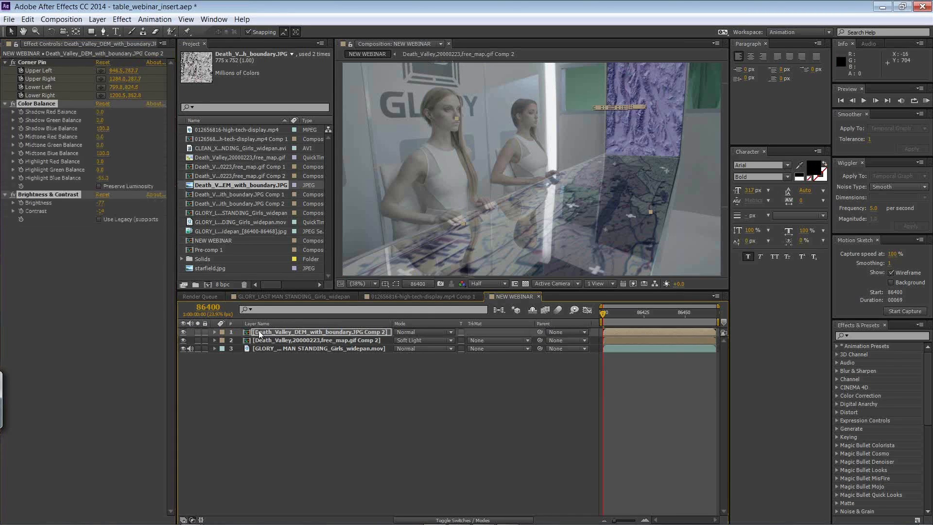
click(410, 332)
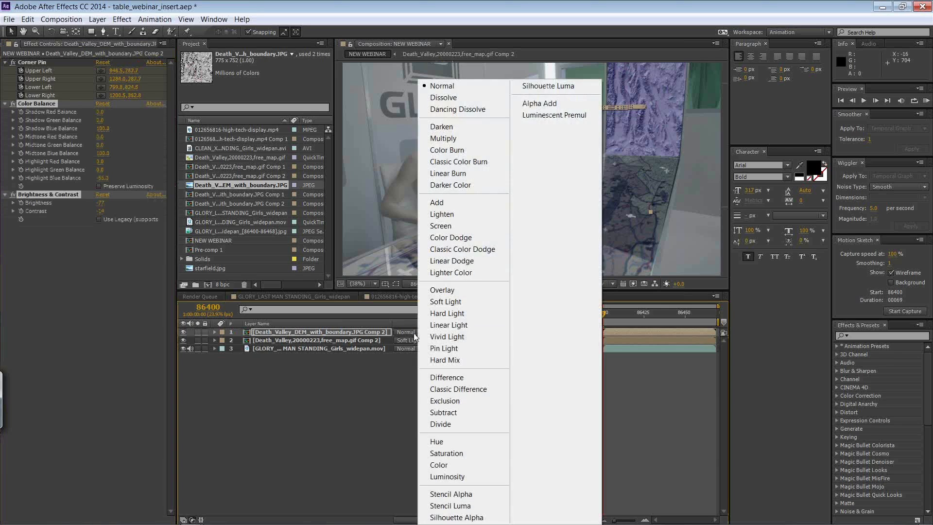
click(428, 302)
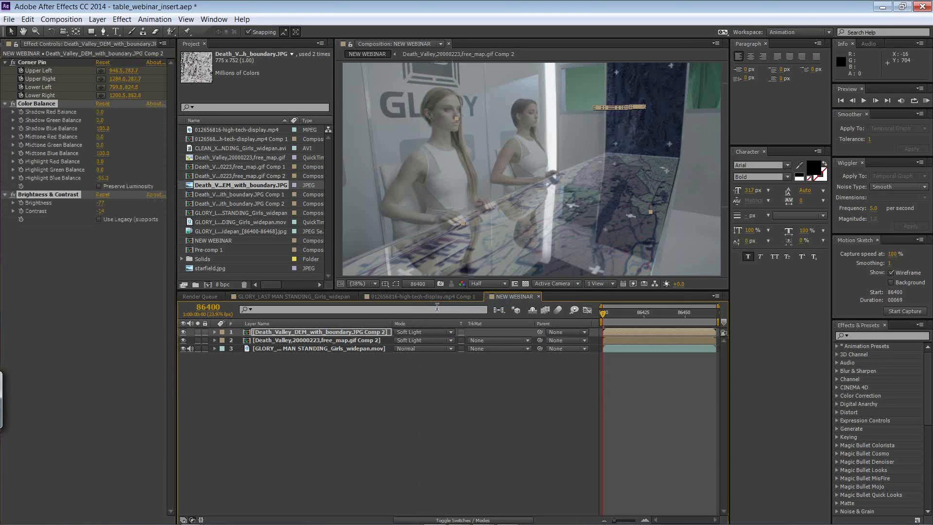
Set the terrain layer's Brightness to 15 and Shadow Green Balance to 83, and preview the composition's playback
drag(99, 203, 131, 207)
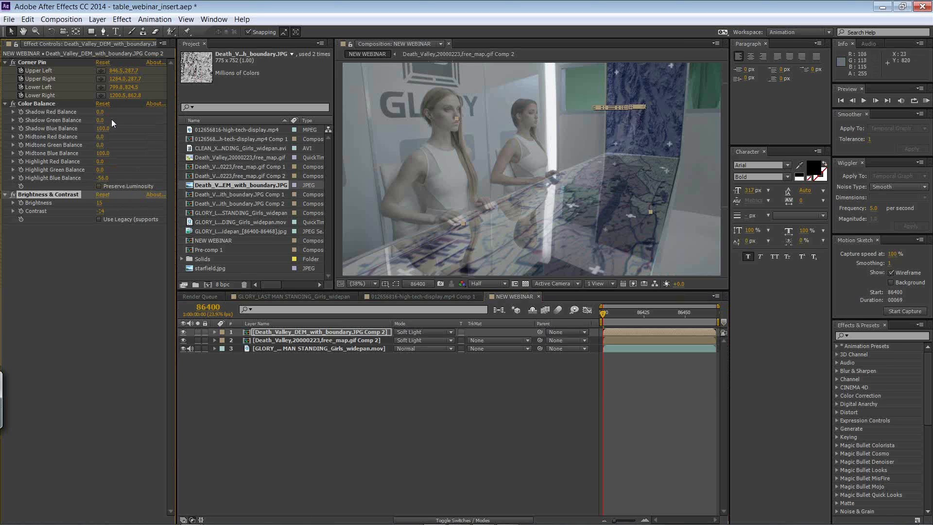
drag(101, 120, 124, 116)
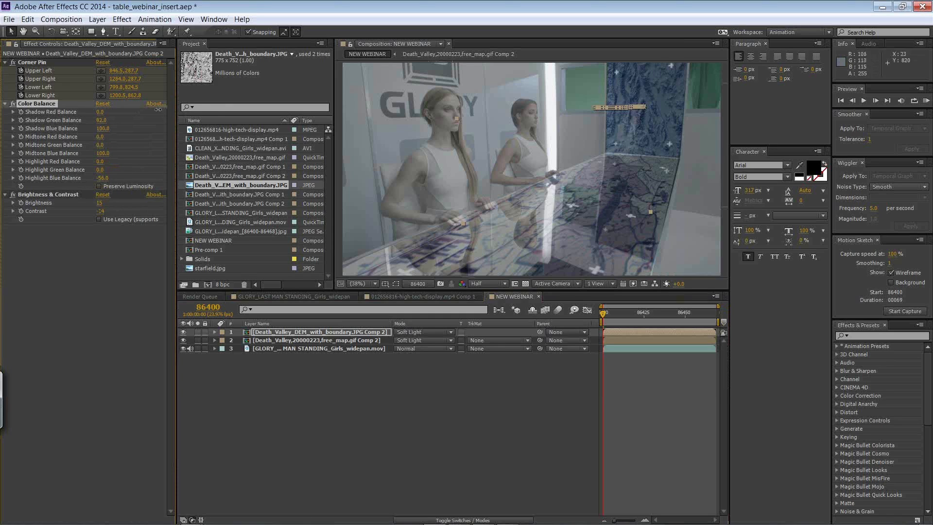
key(space)
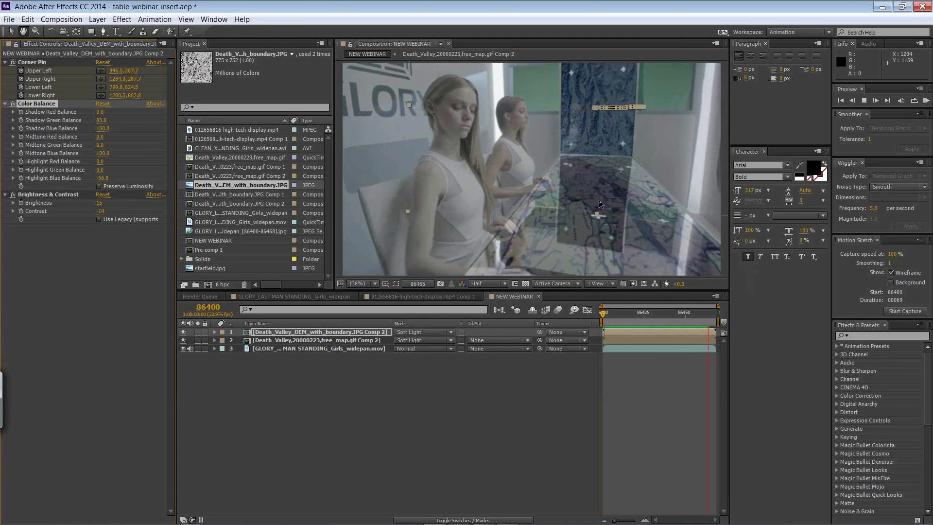
key(space)
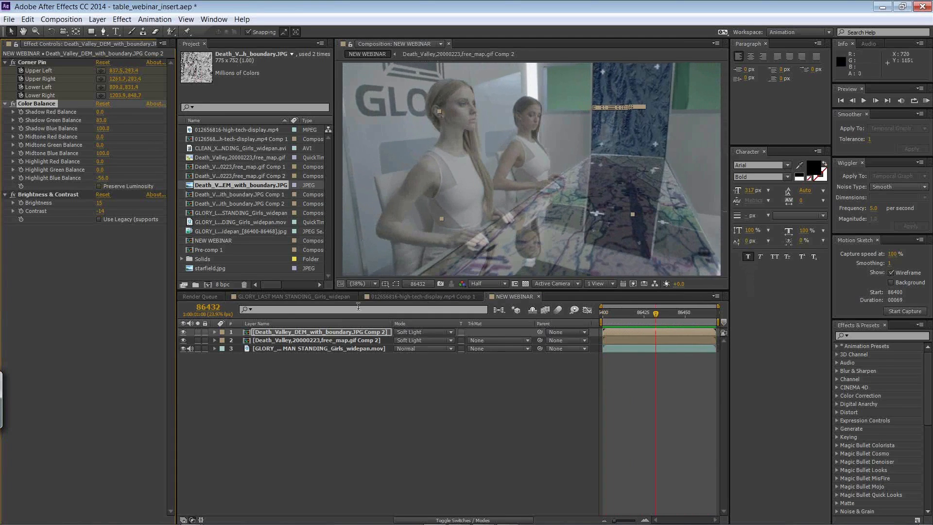
Set the opacity of both the terrain layer and the map layer to 40% and collapse their properties
click(214, 340)
click(214, 332)
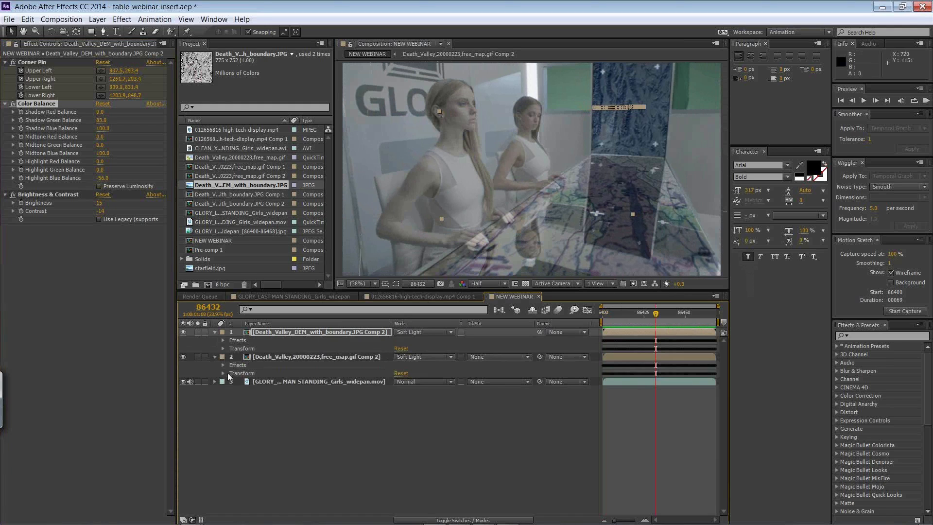
click(223, 373)
click(223, 348)
click(402, 390)
text(40)
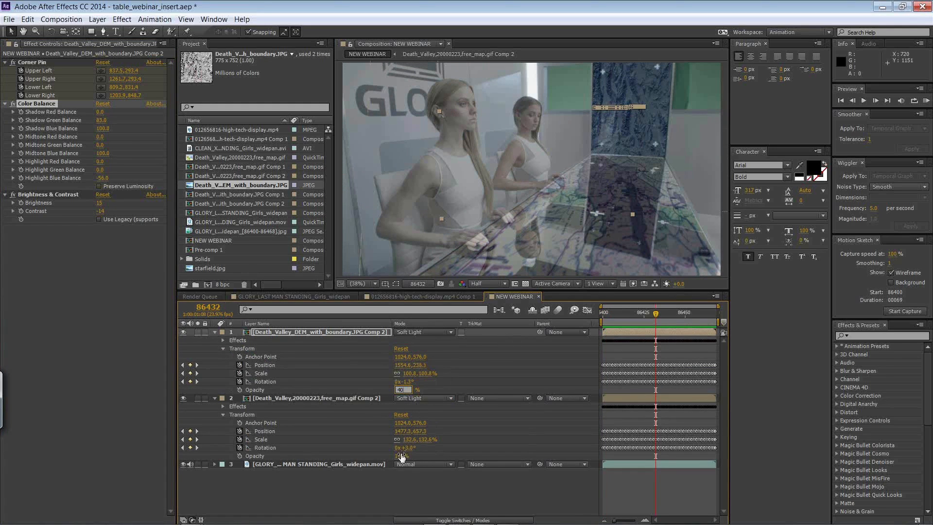
click(401, 456)
text(40)
click(457, 506)
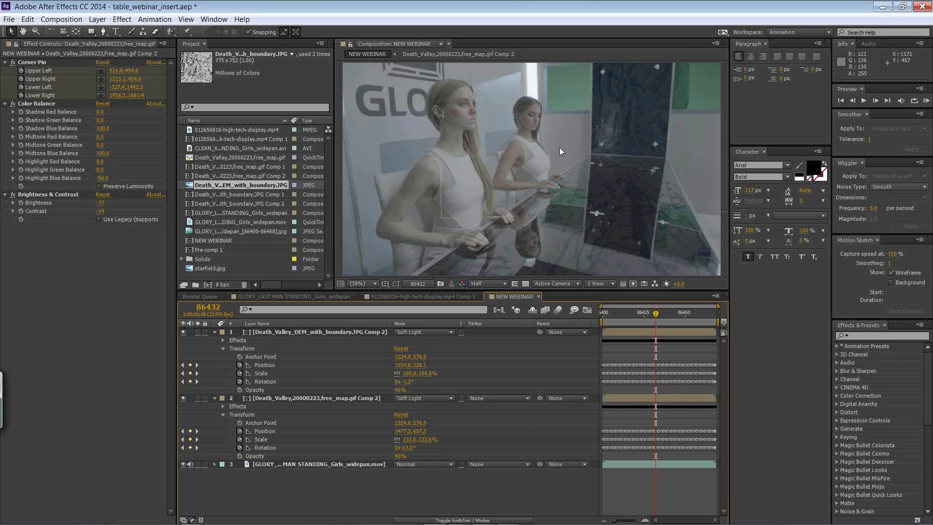
click(215, 332)
click(215, 340)
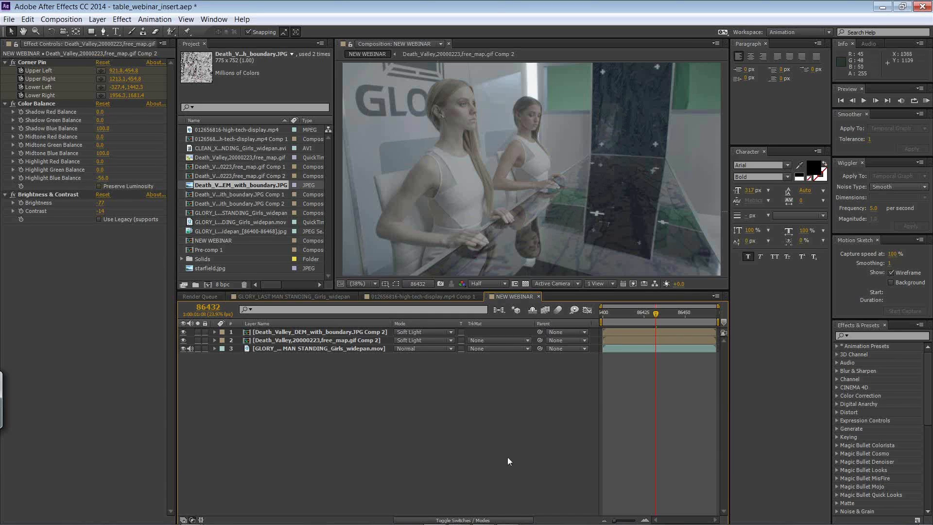
Switch to the GLORY_LAST MAN STANDING_Girls_widepan_webinar project in mocha Pro
key(alt+Tab)
key(alt+Tab)
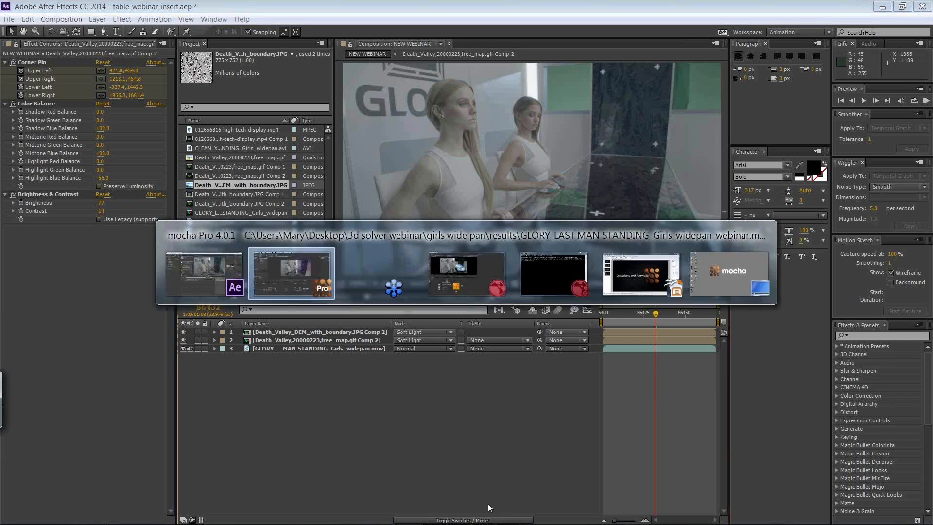
key(alt+Tab)
key(alt+Tab)
key(alt+Tab)
key(alt+Tab)
key(alt+Tab)
key(alt+Tab)
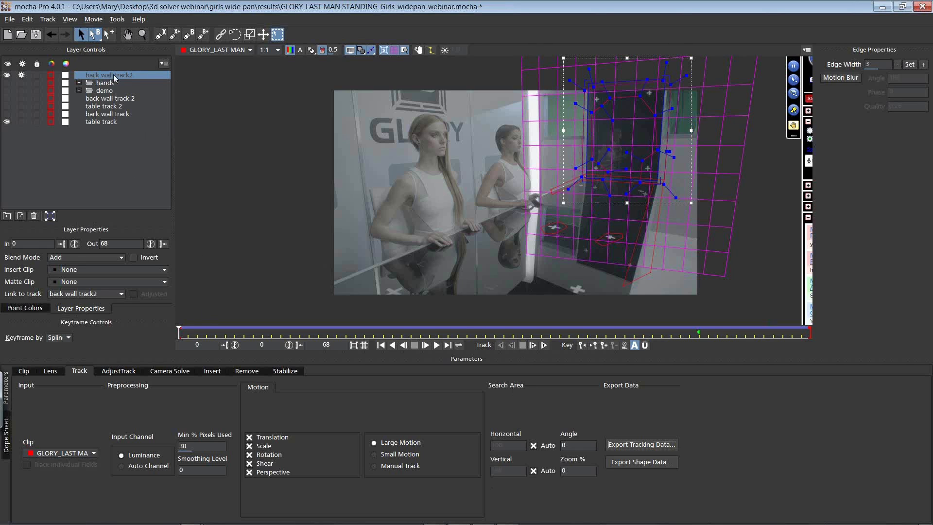
Show and select only the back wall track and table track layers, and play the clip through to frame 45
click(101, 114)
shift+click(88, 123)
click(7, 119)
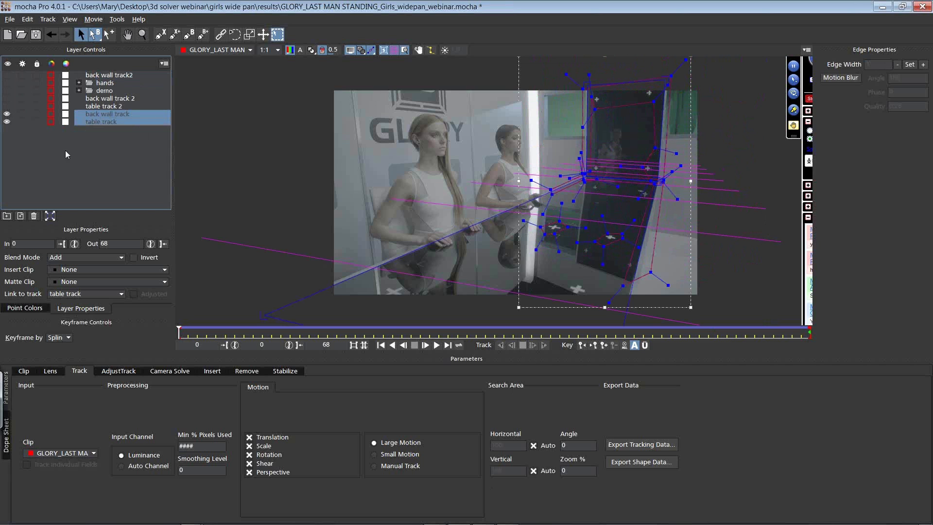
key(space)
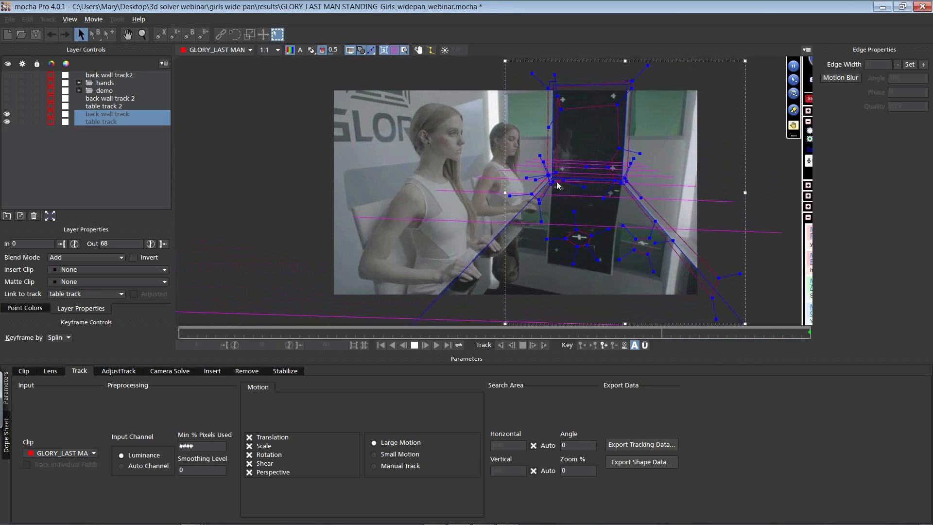
key(space)
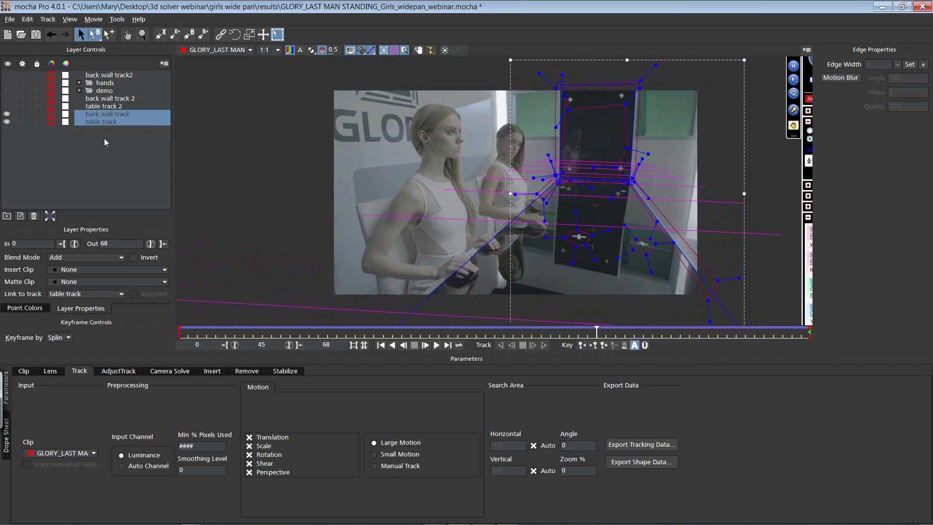
Delete the existing back wall track 2 and table track 2 layers
click(109, 100)
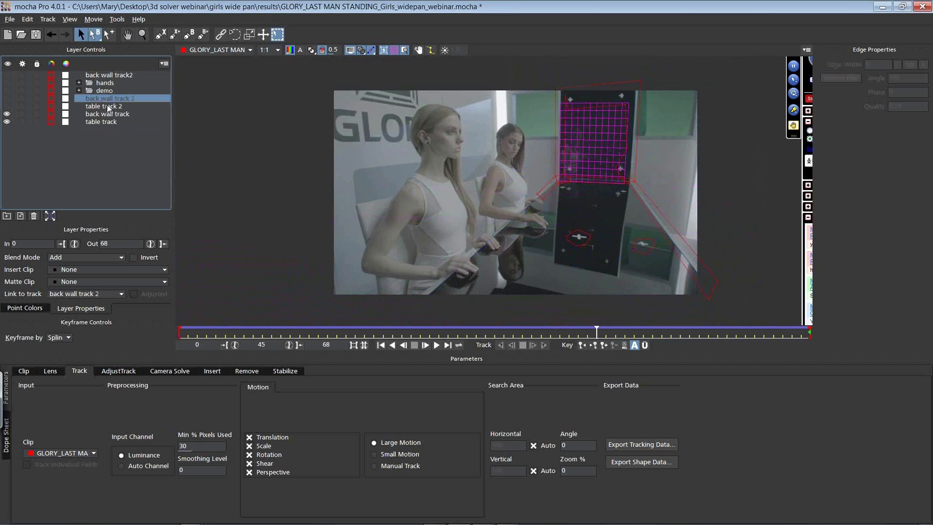
shift+click(108, 107)
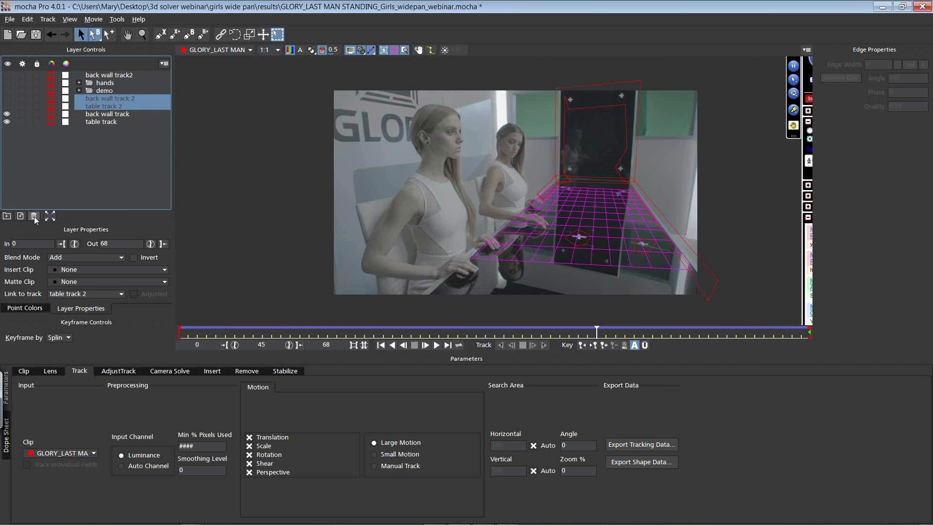
click(34, 216)
Duplicate the back wall track and table track layers and move the table copy directly below the back wall copy
drag(110, 101, 108, 107)
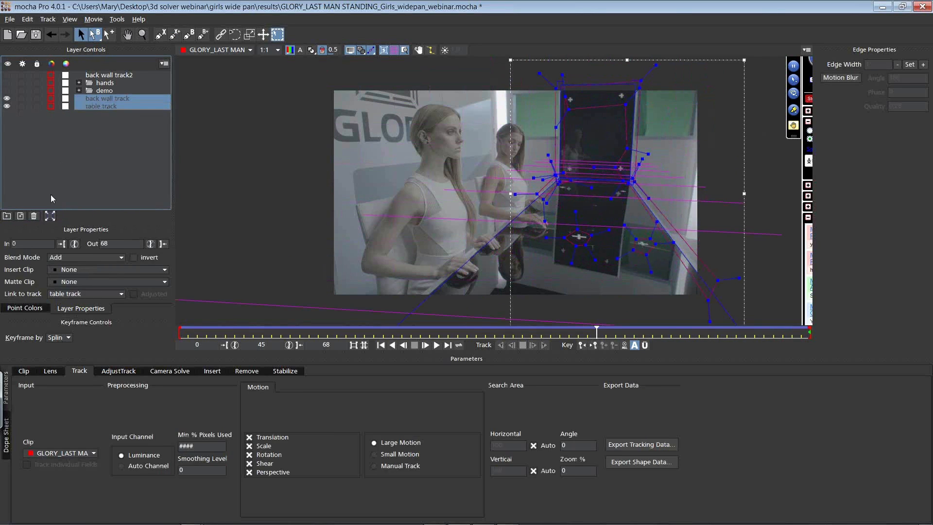
click(21, 217)
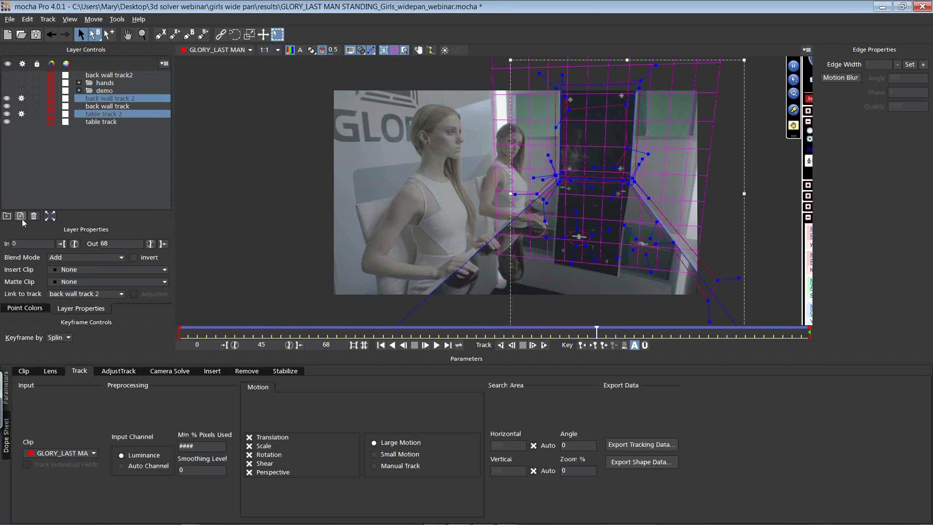
drag(103, 114, 106, 106)
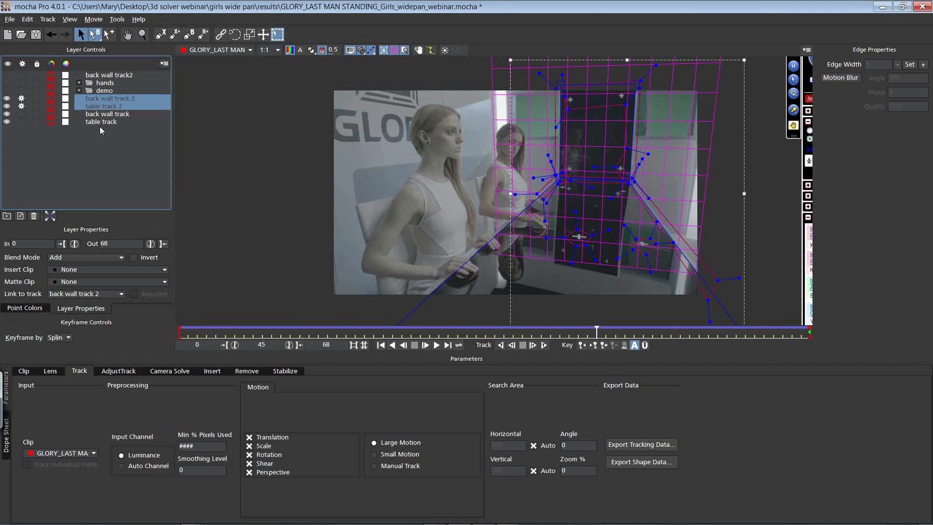
Hide the original back wall track and table track layers and turn off processing for their duplicates
click(108, 99)
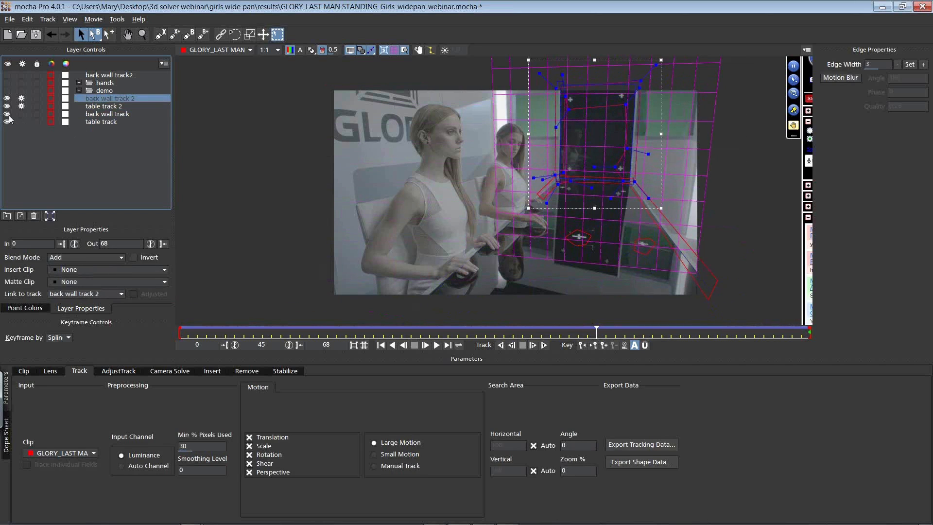
click(117, 107)
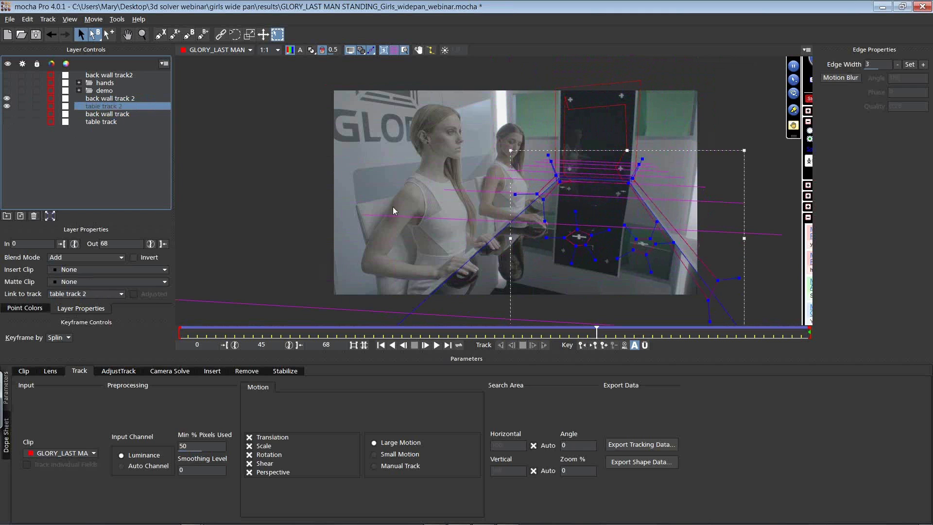
Reposition the corners of table track 2's planar surface so it lies flat on the tabletop within the footage
click(144, 36)
drag(559, 203, 527, 335)
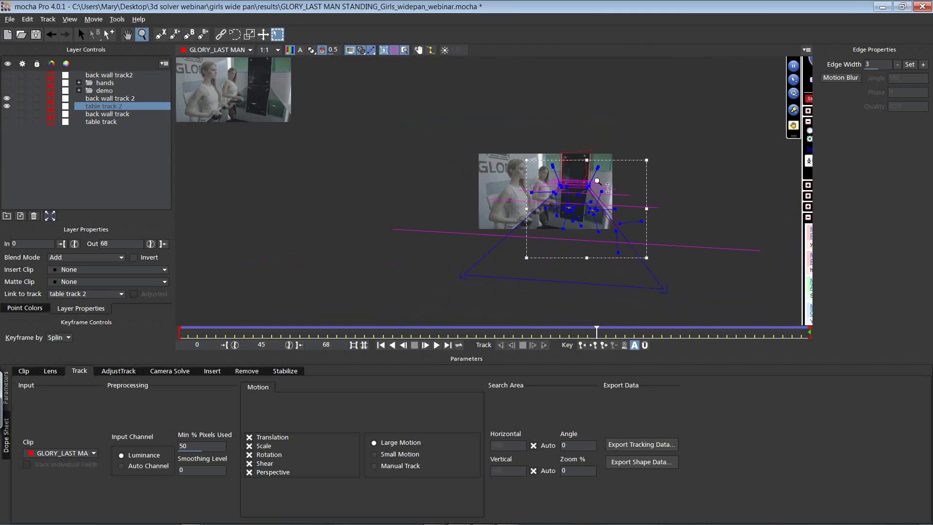
click(81, 35)
drag(573, 281, 560, 119)
click(142, 36)
click(82, 35)
drag(613, 206, 637, 255)
drag(474, 247, 565, 260)
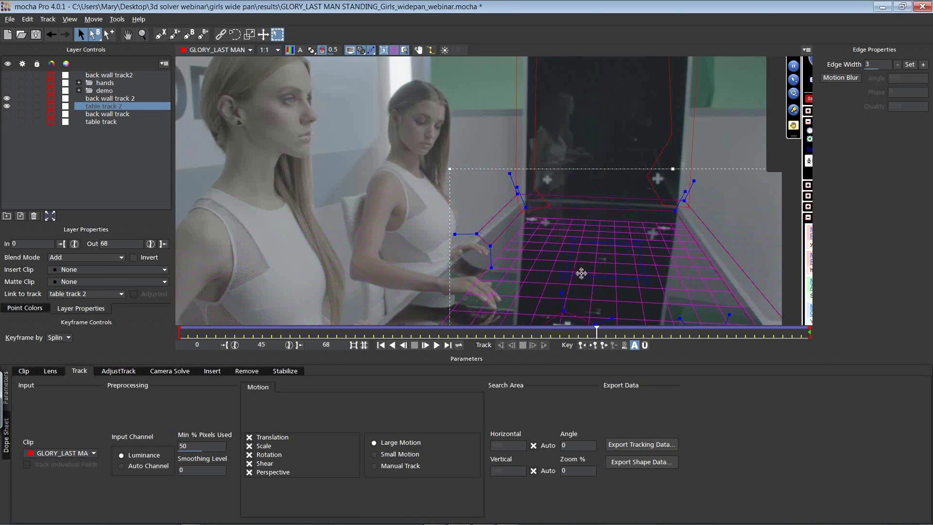
Select back wall track 2 and move its planar surface corners to fit inside the dark back wall panel
key(x)
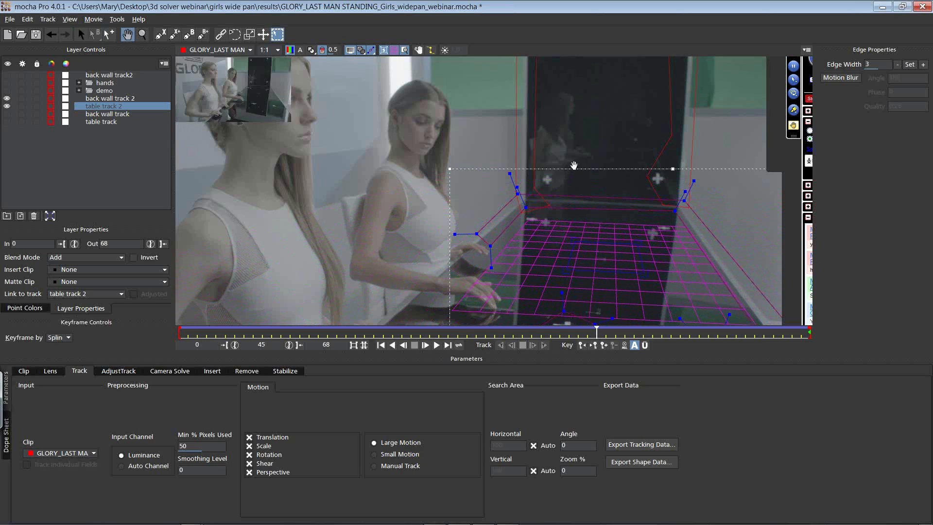
drag(531, 102, 500, 217)
click(519, 219)
key(x)
drag(563, 238, 543, 209)
drag(578, 84, 550, 235)
drag(477, 209, 539, 210)
drag(628, 204, 592, 205)
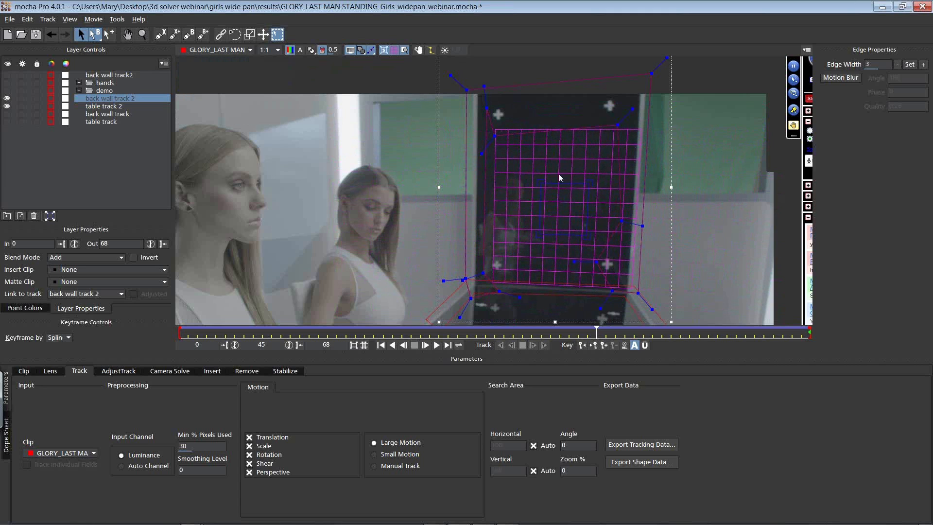
Select back wall track 2 and table track 2 together and solve the camera using Large Parallax Change
click(140, 35)
drag(449, 171, 473, 176)
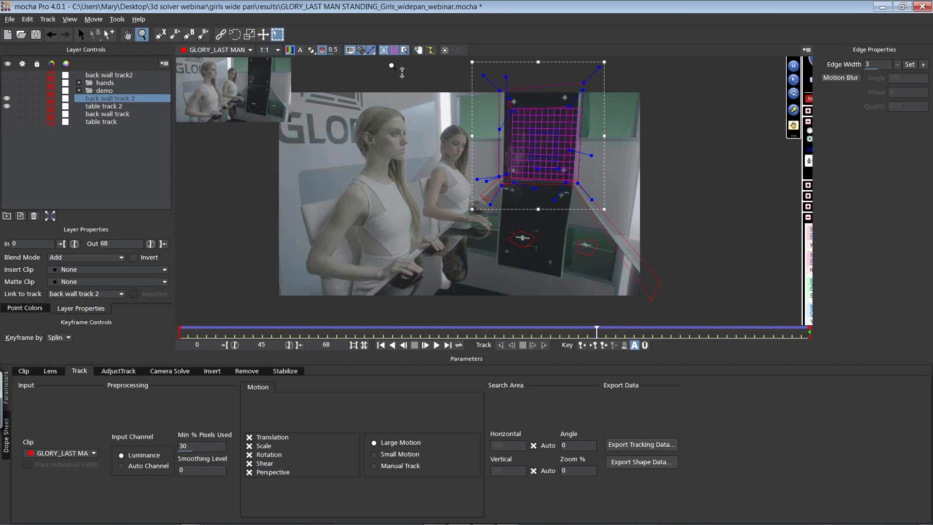
click(404, 51)
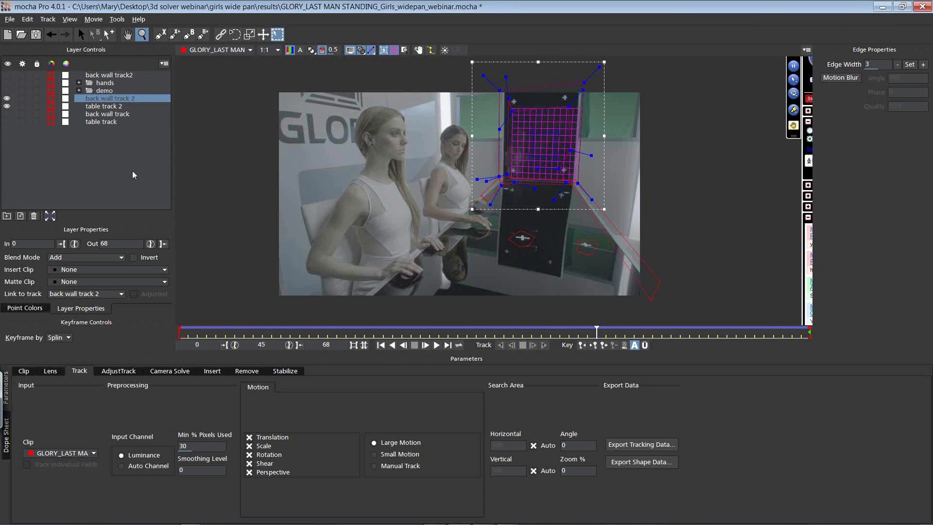
shift+click(103, 106)
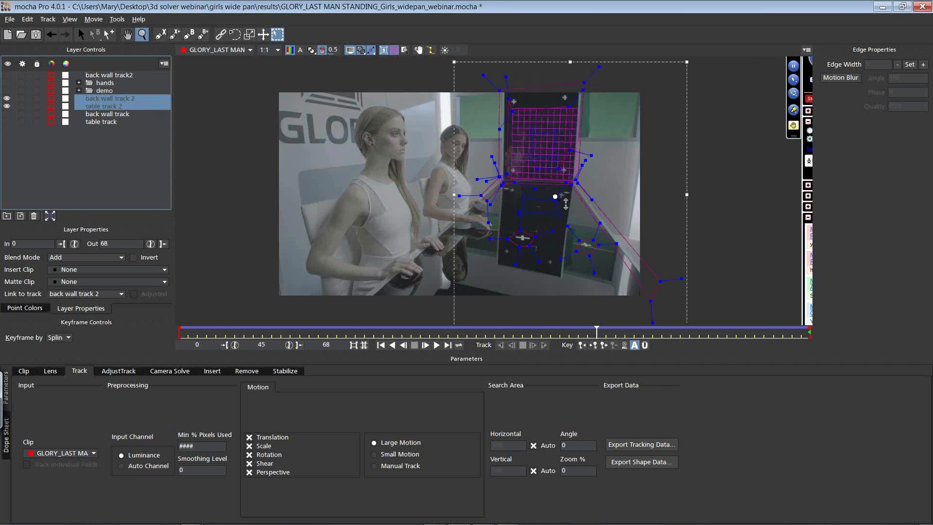
click(179, 371)
click(214, 410)
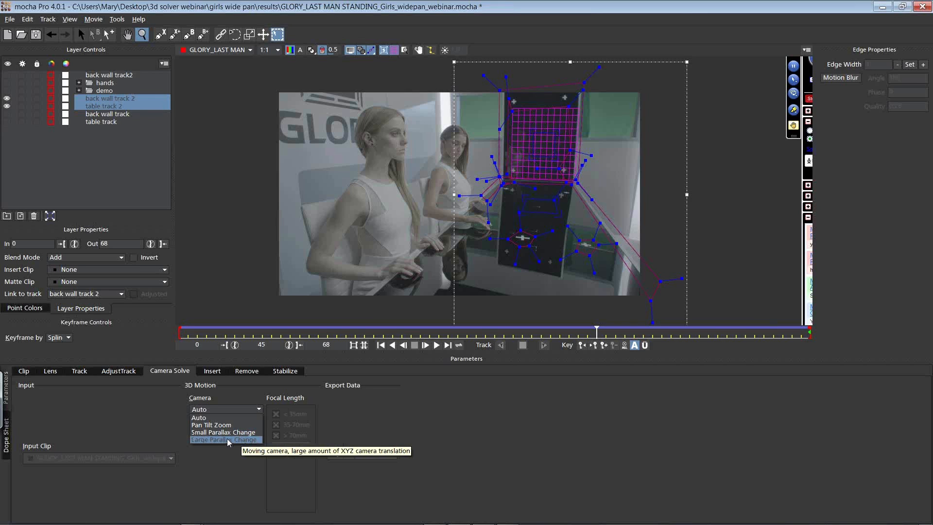
click(229, 440)
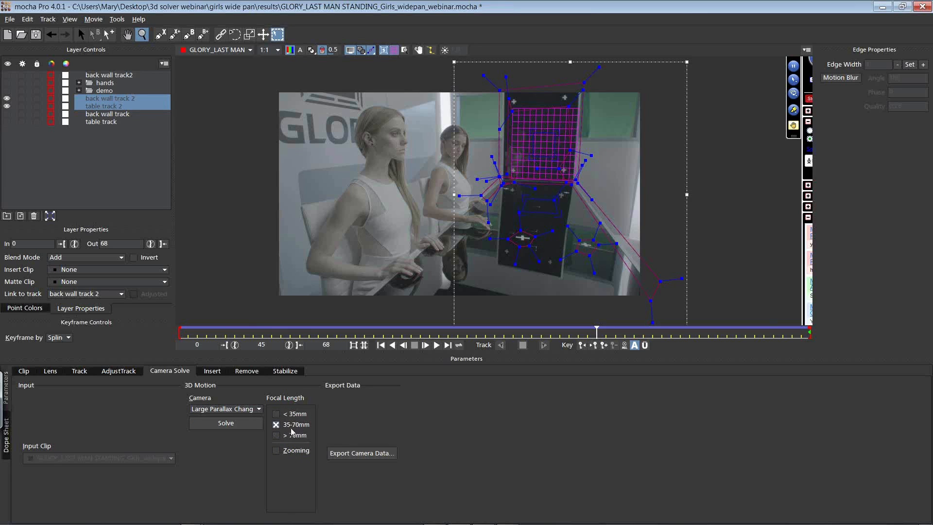
click(237, 425)
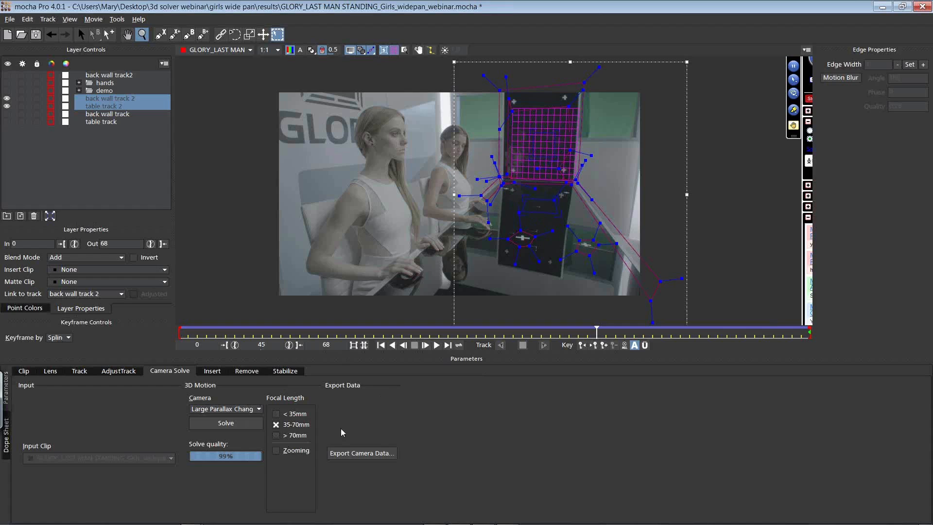
Select table track 2 on its own in the viewer to inspect its planar grid on the tabletop
click(239, 413)
click(237, 403)
key(s)
click(541, 212)
click(532, 222)
click(536, 212)
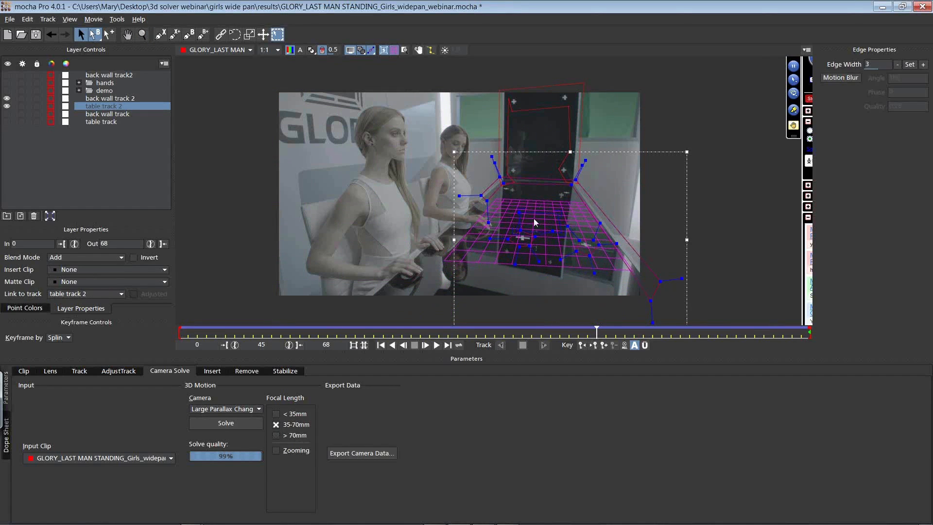
Select back wall track 2 along with table track 2 and copy their camera data to the clipboard as After Effects 3D Motion Data
ctrl+click(118, 100)
click(379, 450)
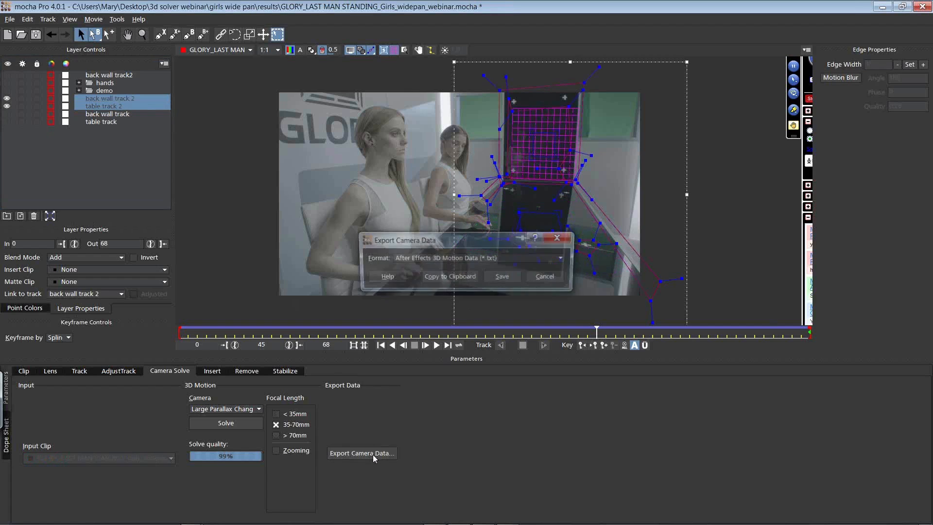
click(404, 258)
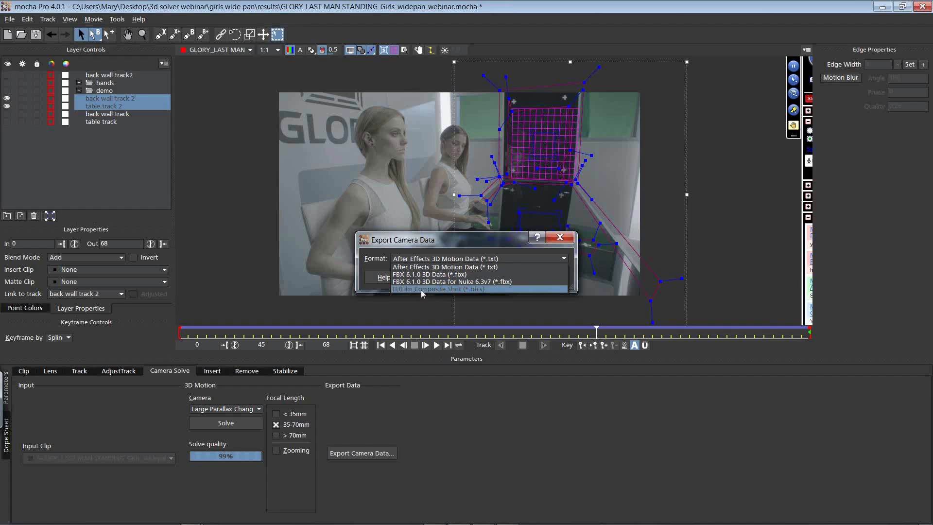
click(444, 268)
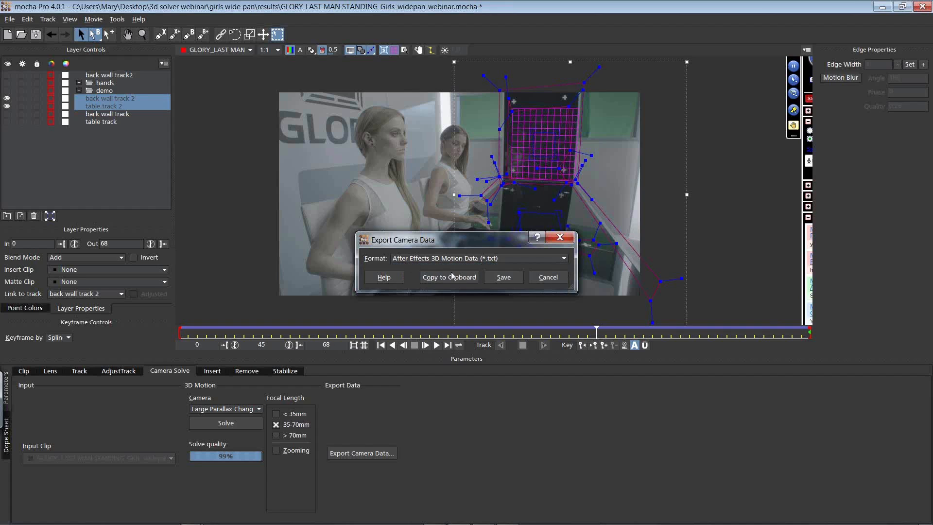
click(440, 277)
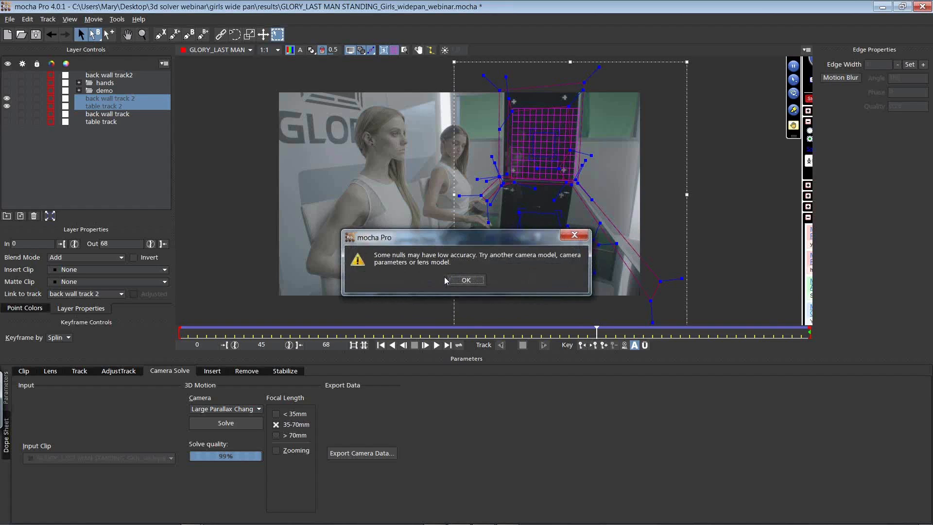
click(460, 282)
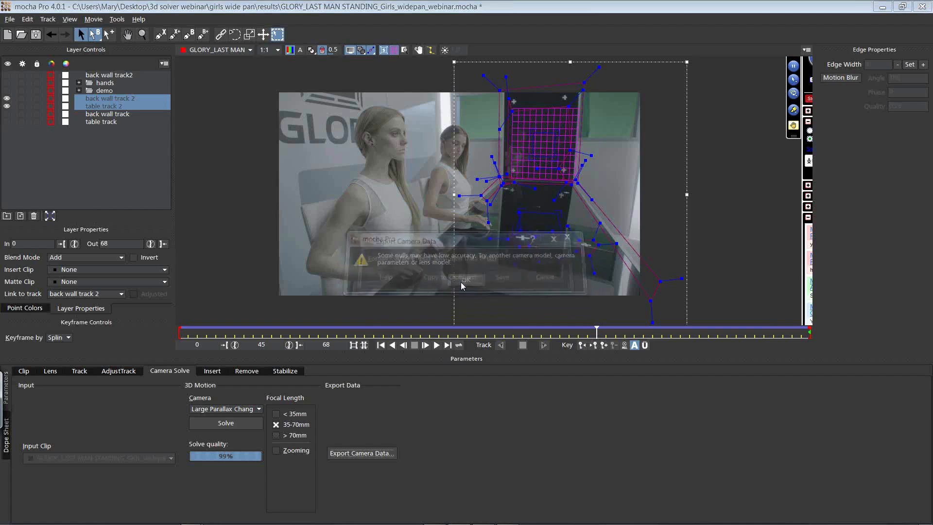
Solve the camera again for both layers and copy the new After Effects 3D Motion Data to the clipboard
click(242, 423)
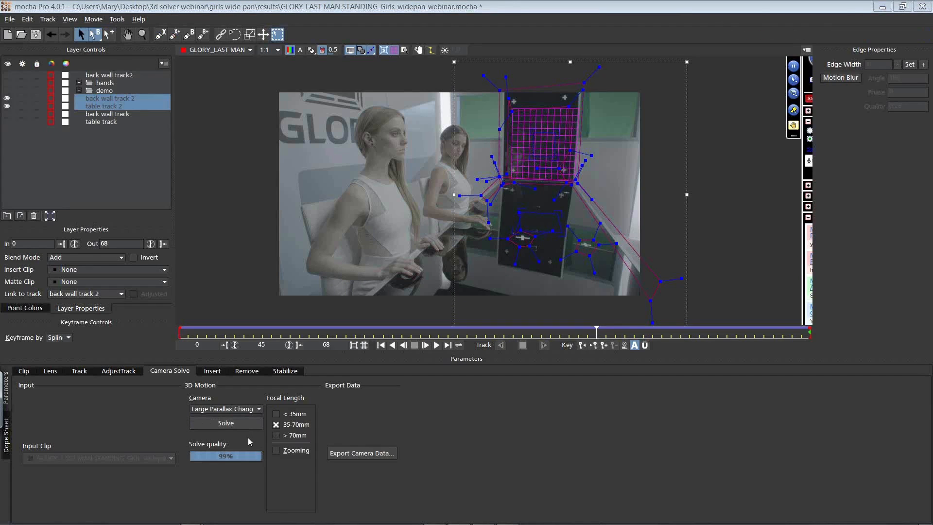
click(352, 452)
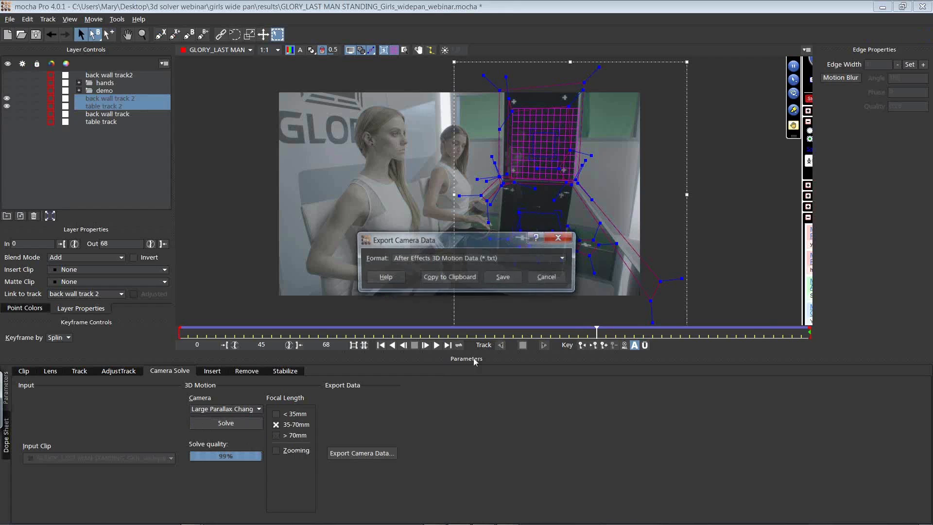
click(450, 281)
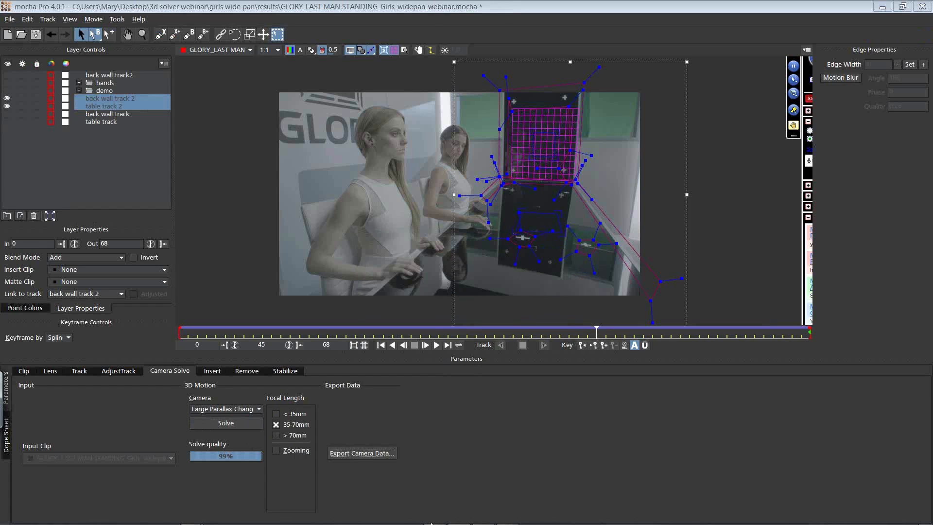
Switch to After Effects and paste the mocha camera into the NEW WEBINAR composition above the Death Valley layers
key(alt+Tab)
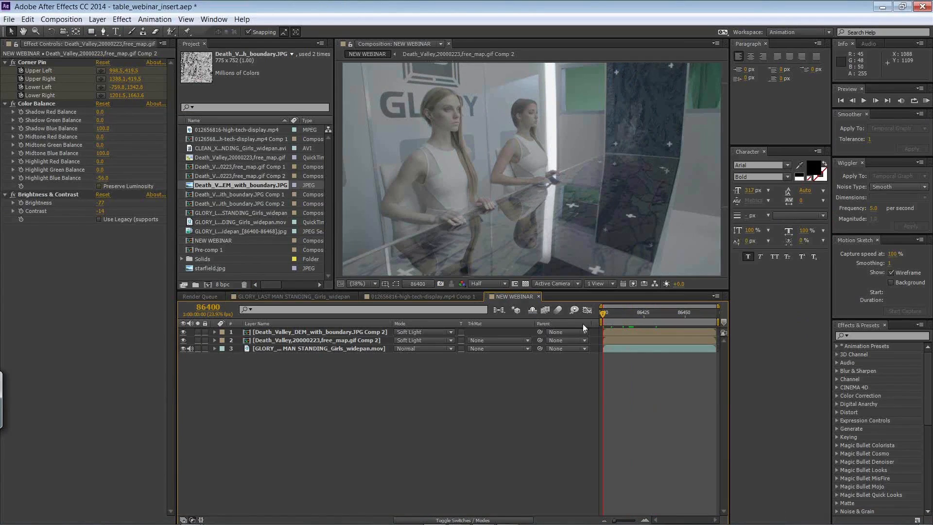
click(289, 332)
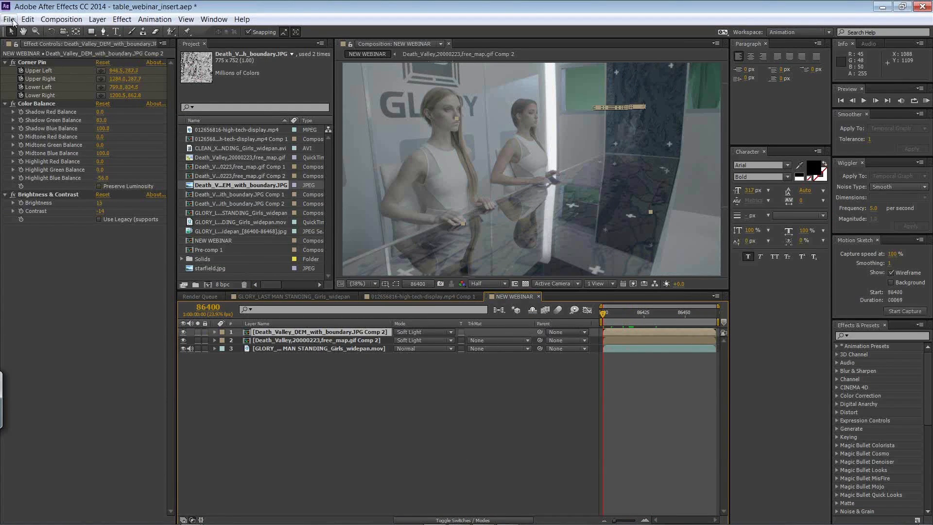
click(28, 19)
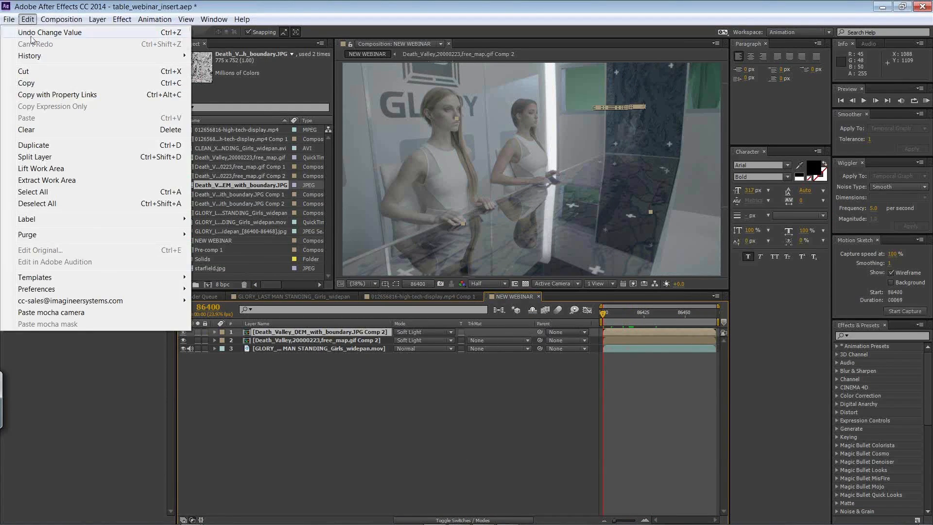
click(75, 314)
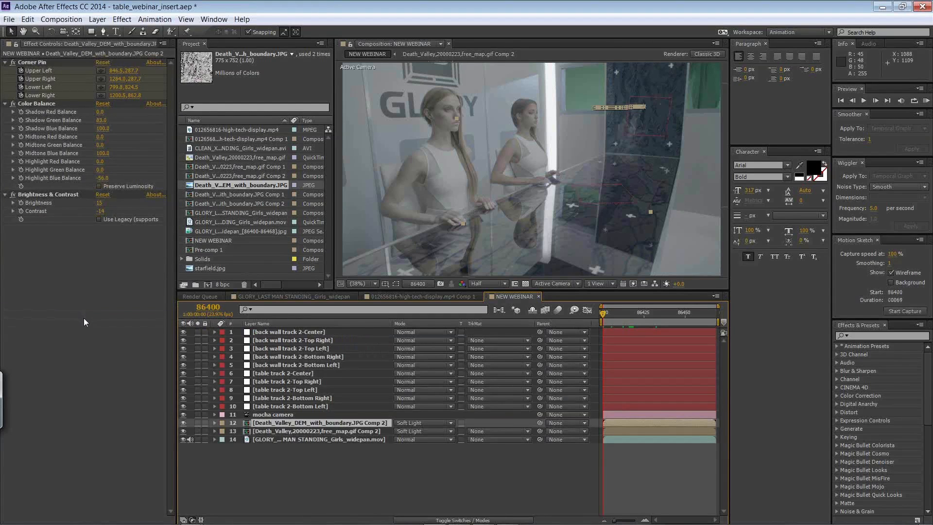
Delete all back wall track 2 nulls and the four table track 2 corner nulls, keeping only table track 2-Center
click(299, 334)
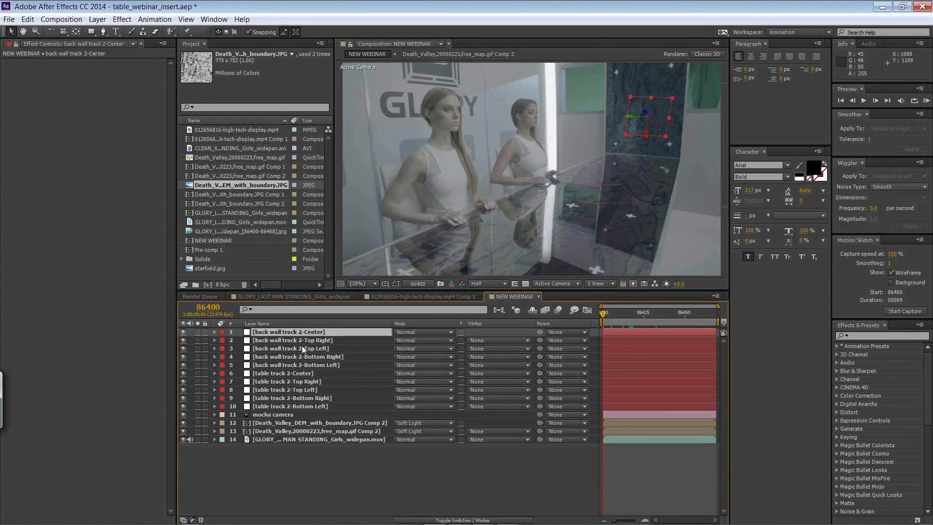
shift+click(303, 363)
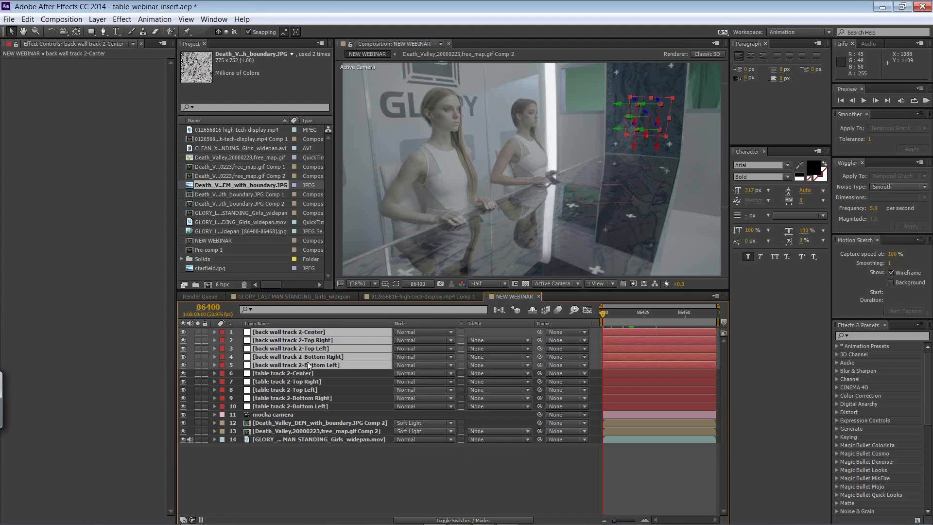
key(Delete)
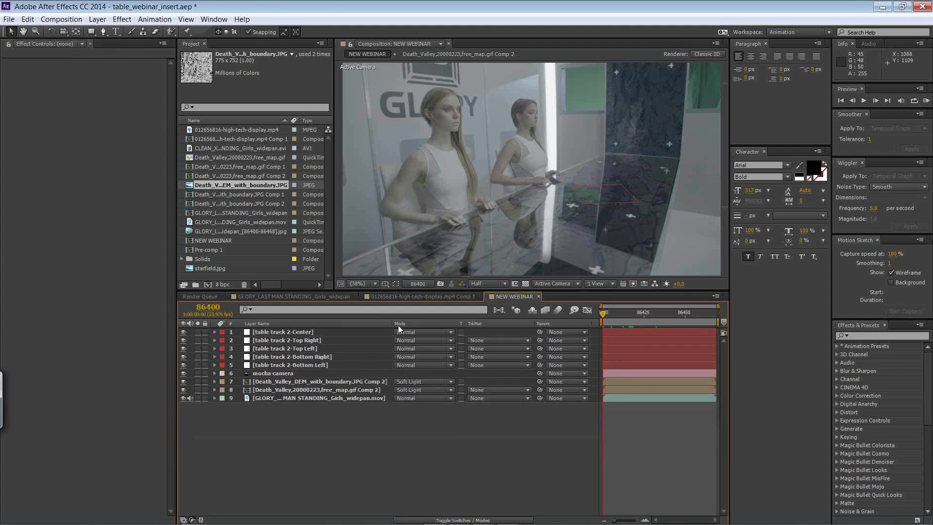
click(289, 340)
shift+click(292, 365)
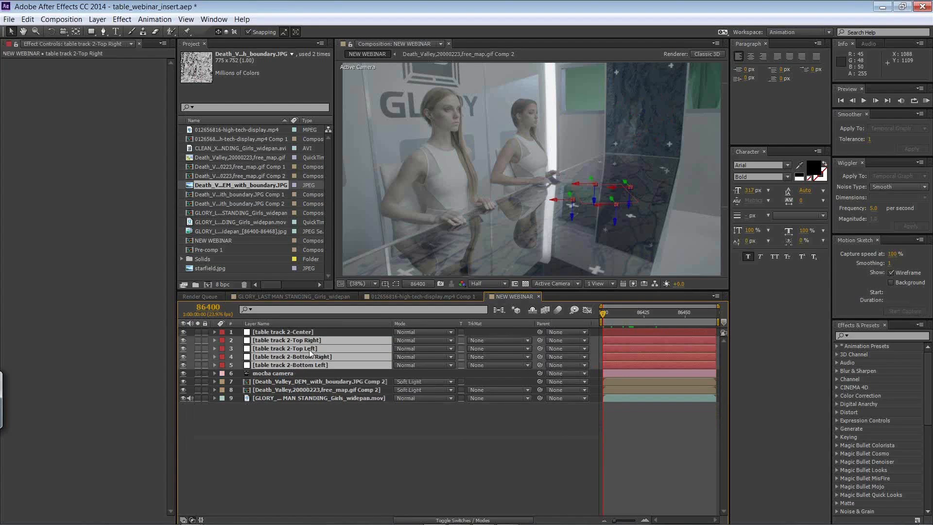
key(Delete)
Select the table track 2-Center null, play the composition to check its motion, and expand the null's properties
click(299, 332)
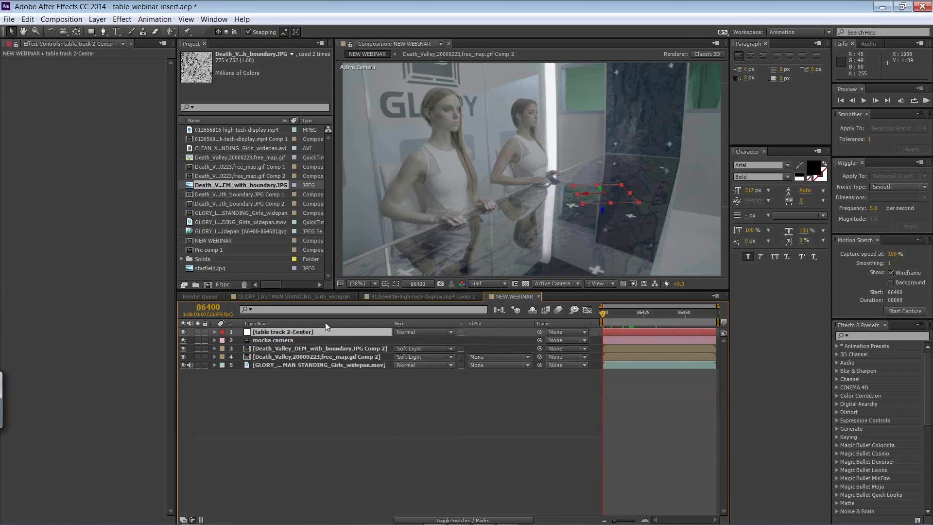
mouse_move(609, 315)
mouse_down()
mouse_move(666, 319)
mouse_move(623, 314)
mouse_up()
key(space)
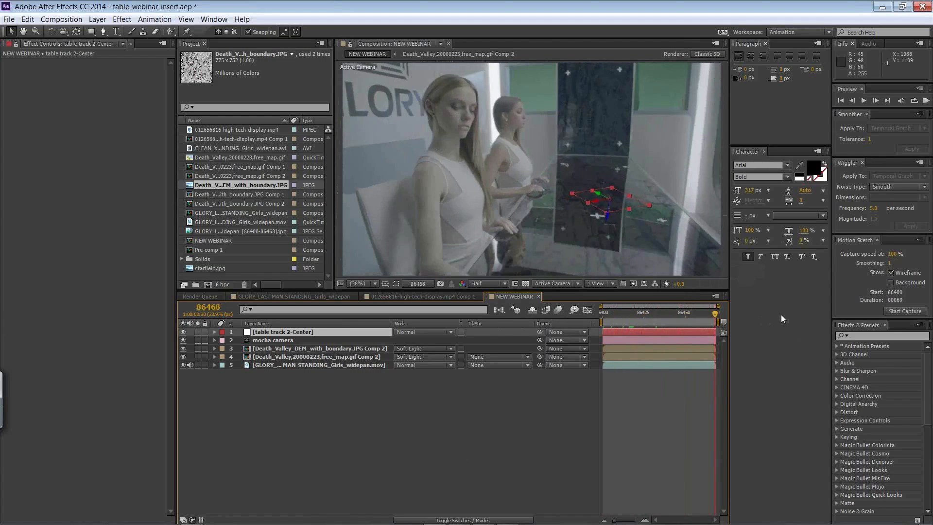
click(214, 333)
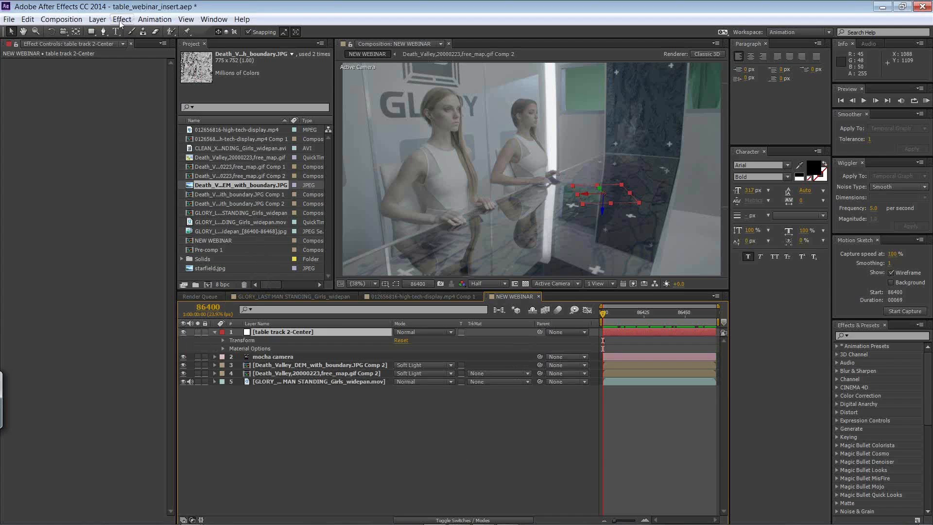
Create a 2048 x 1152 px black solid named ELEMENT LAYER TOP and re-enable viewer refresh
click(97, 19)
mouse_move(91, 34)
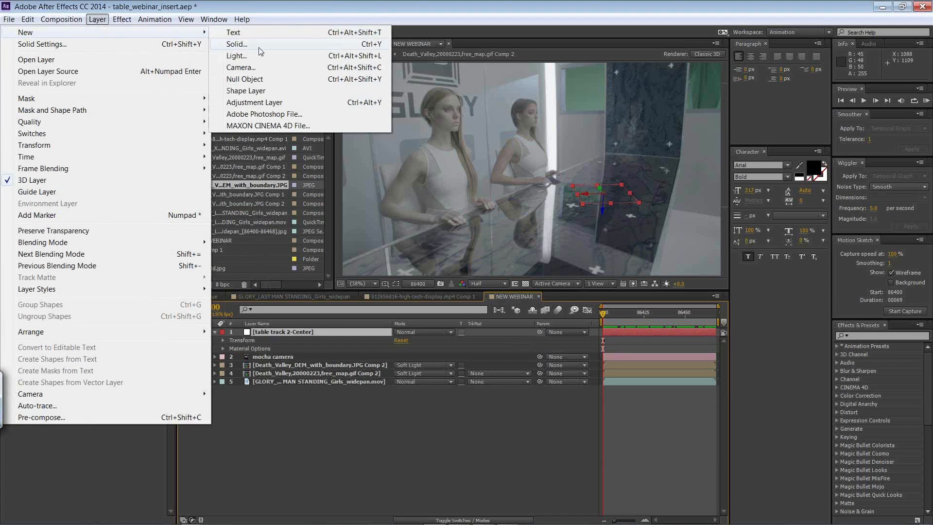
click(259, 44)
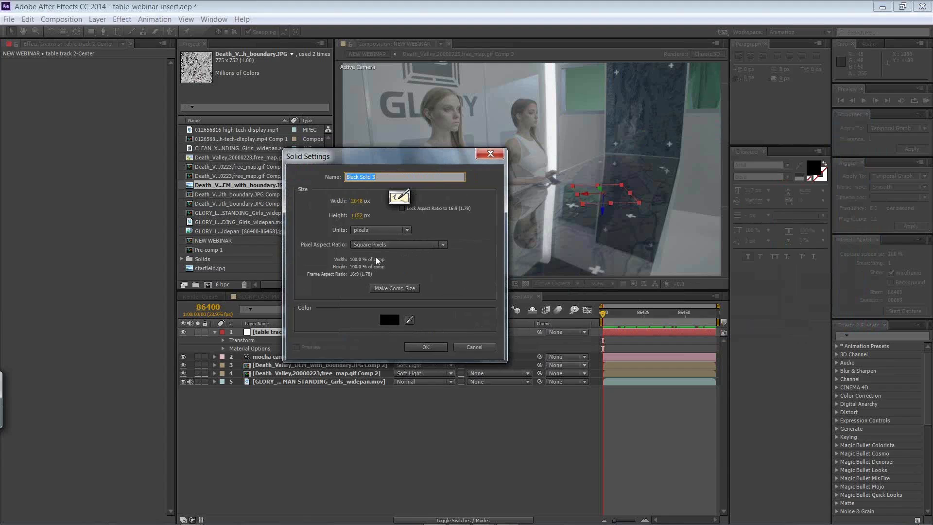
text(ELEME)
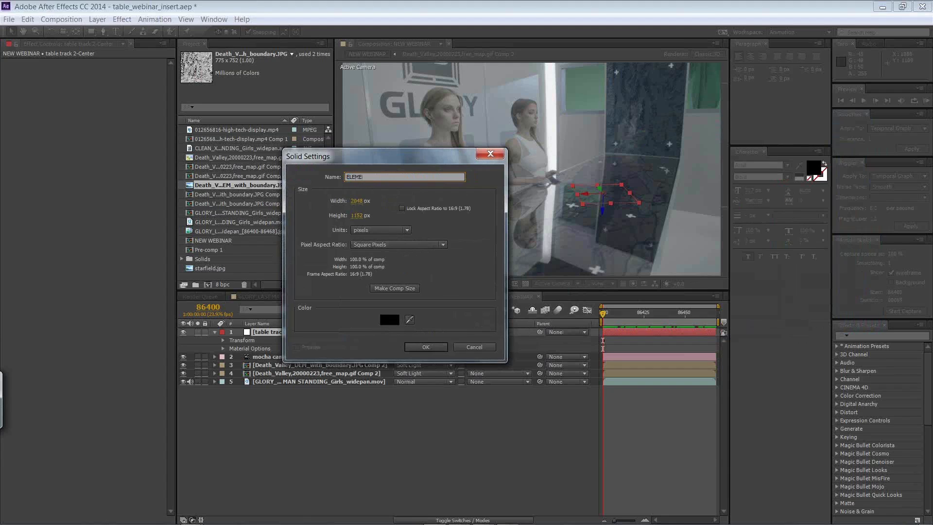
text(NT LAYER TOP)
click(426, 348)
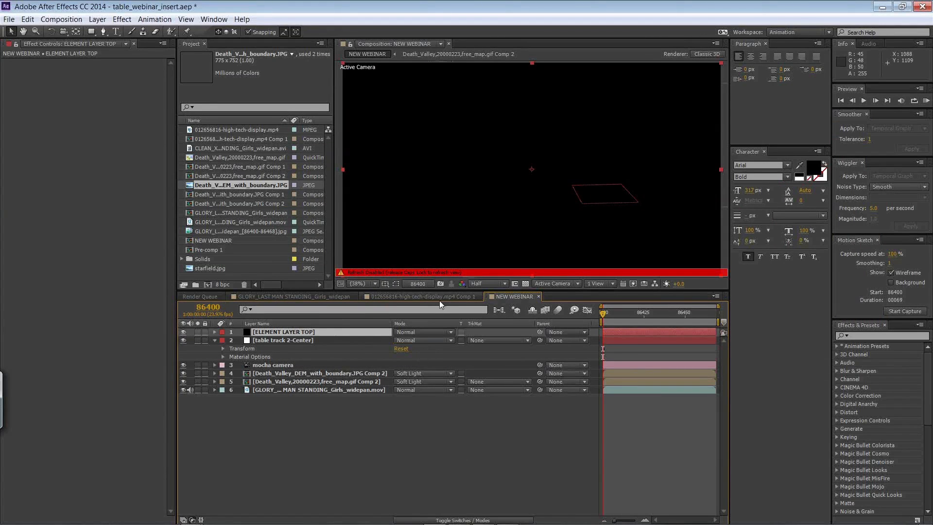
key(Caps_Lock)
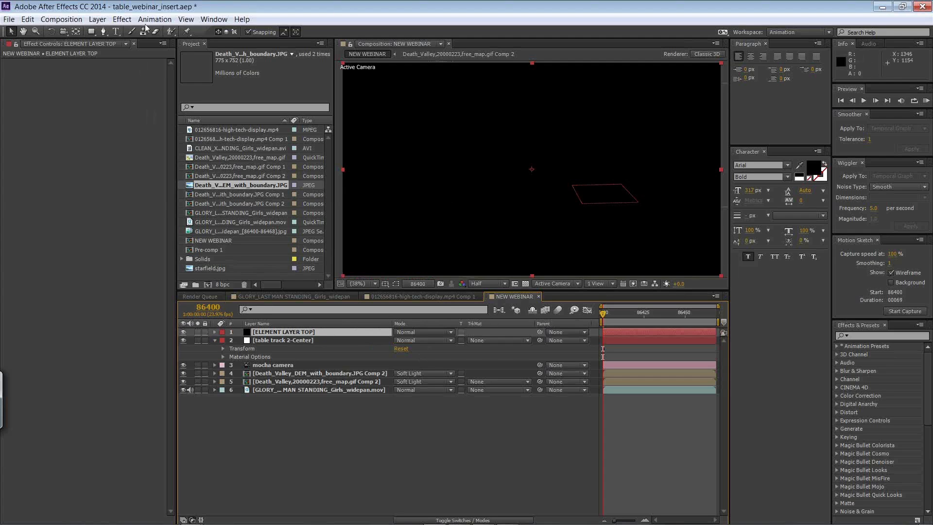
Apply the Video Copilot Element effect to ELEMENT LAYER TOP and open its Scene Setup
click(125, 20)
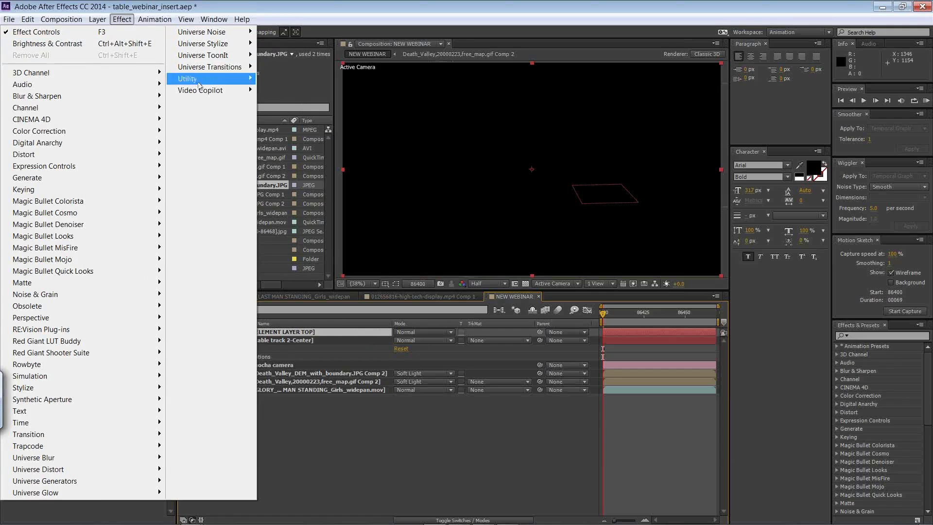
mouse_move(210, 91)
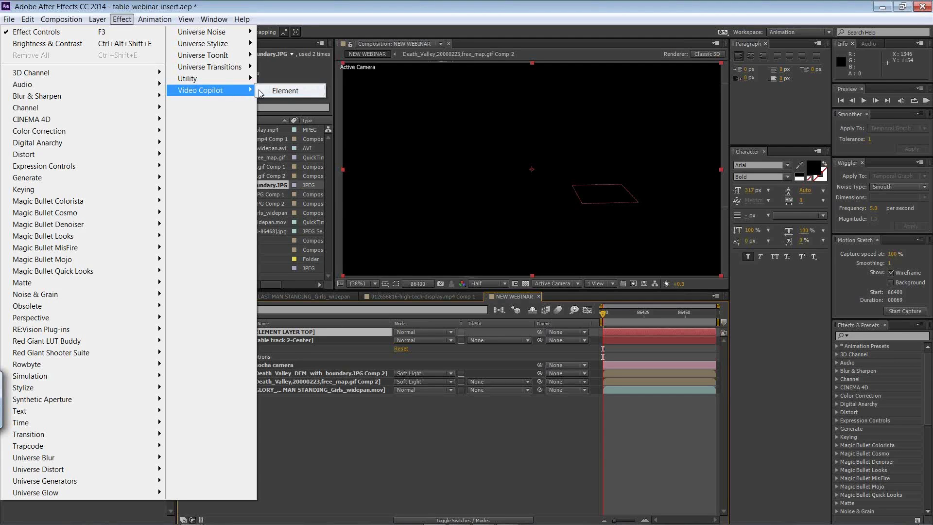
click(281, 93)
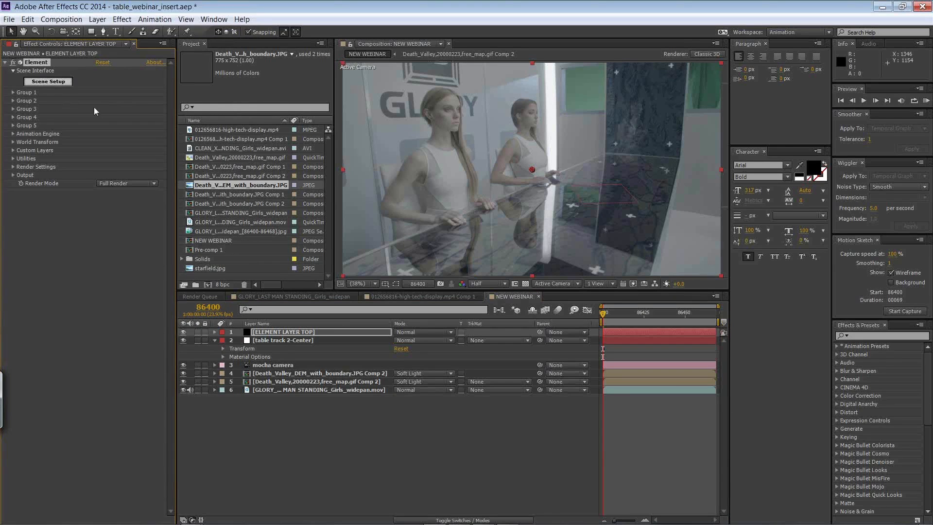
click(48, 82)
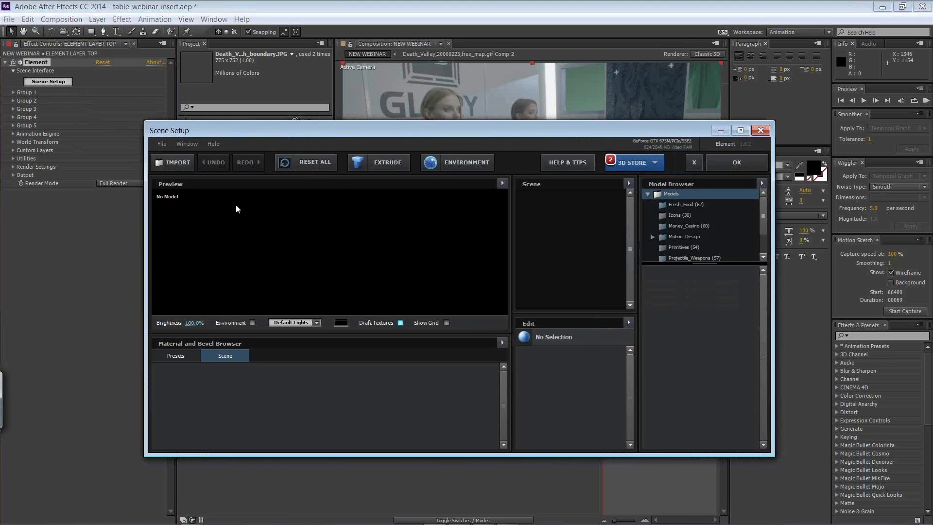
Import the Audi_Q7.obj 3D model into the Element scene
click(178, 165)
click(297, 228)
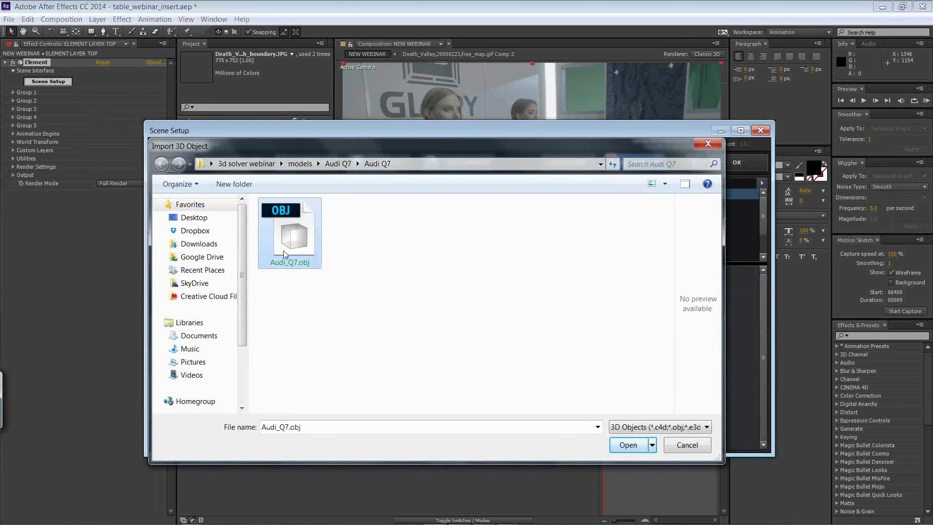
click(625, 446)
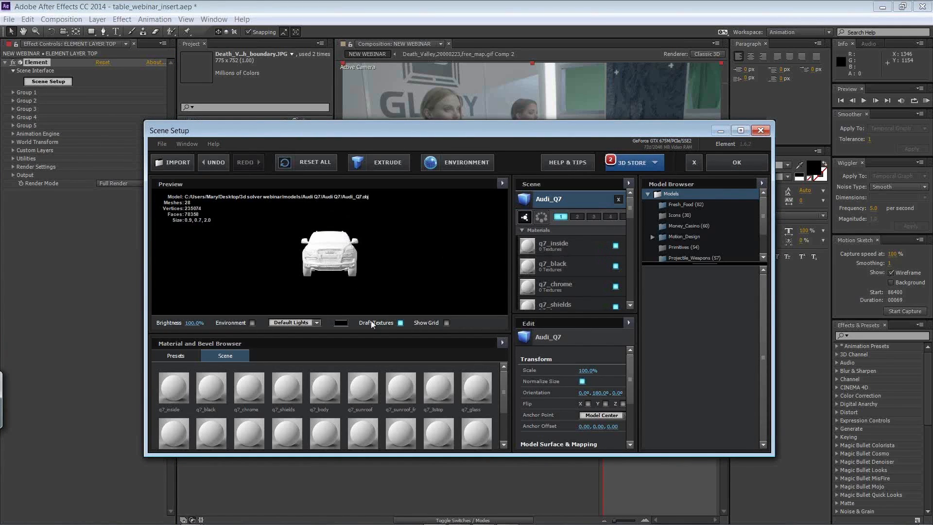
Apply the Shiny_Light preset material to the whole Audi_Q7 model
click(189, 358)
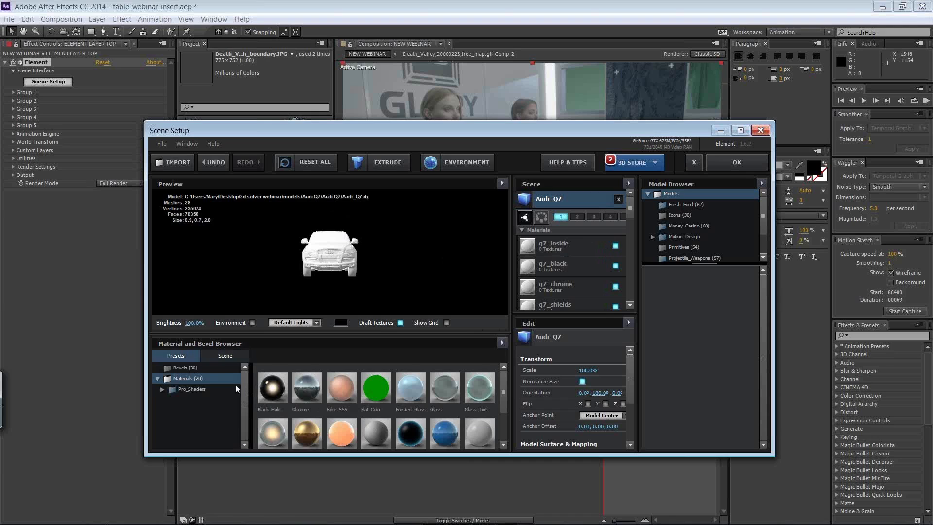
scroll(506, 413, down, 2)
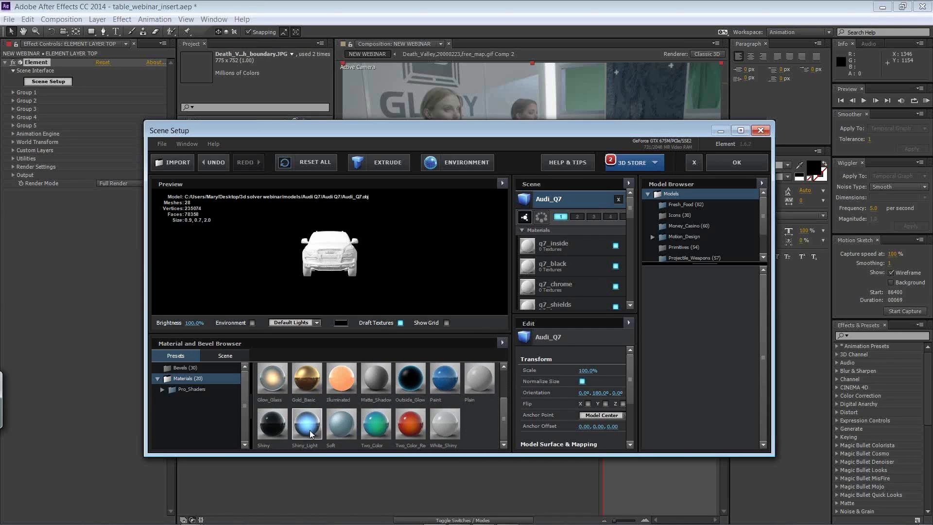
drag(310, 430, 331, 270)
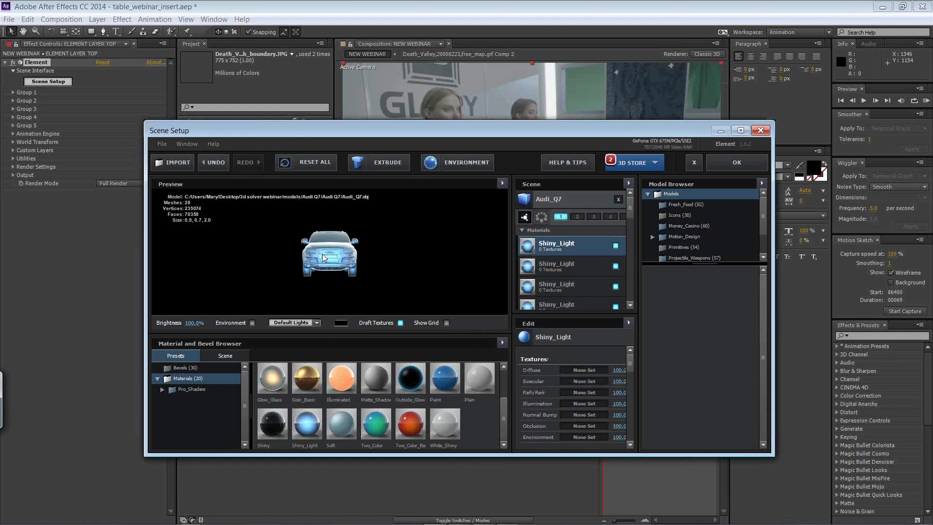
double_click(588, 250)
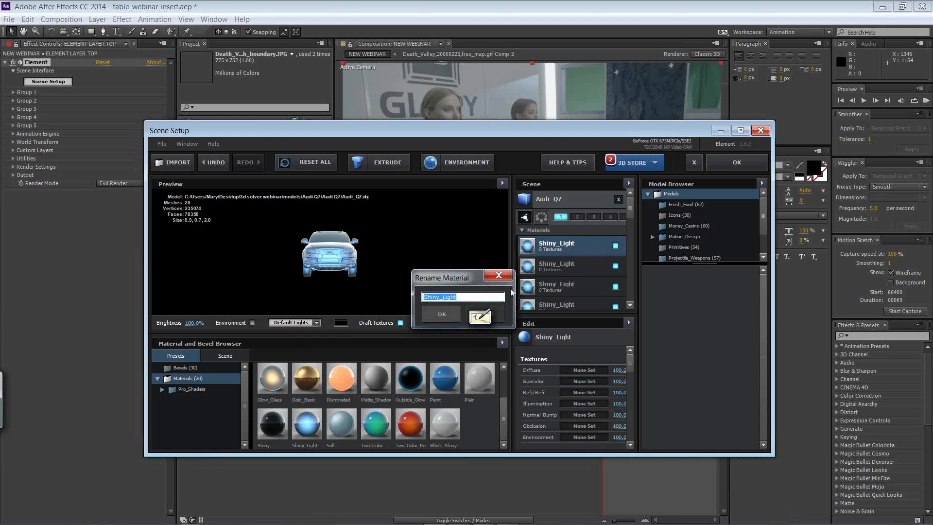
click(499, 276)
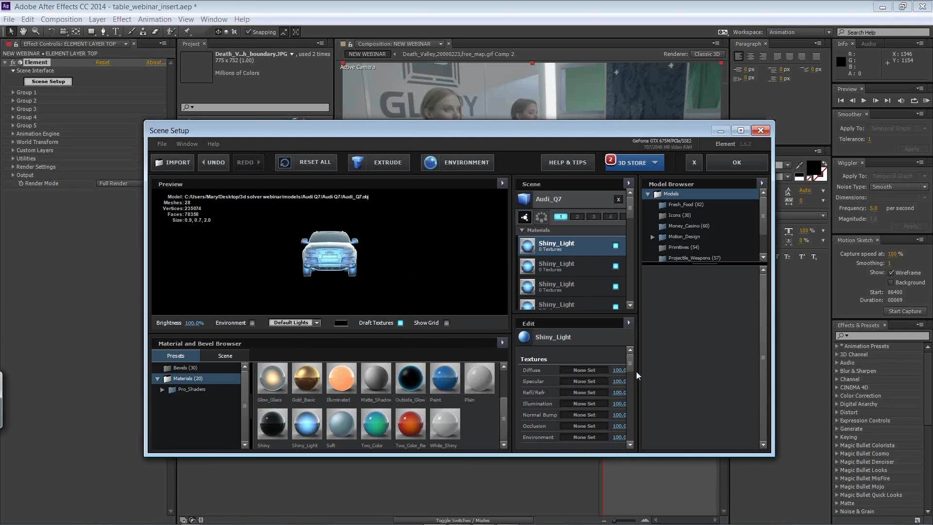
Set the Shiny_Light material's Occlusion texture amount to 50% and accept the scene setup
drag(629, 362, 630, 375)
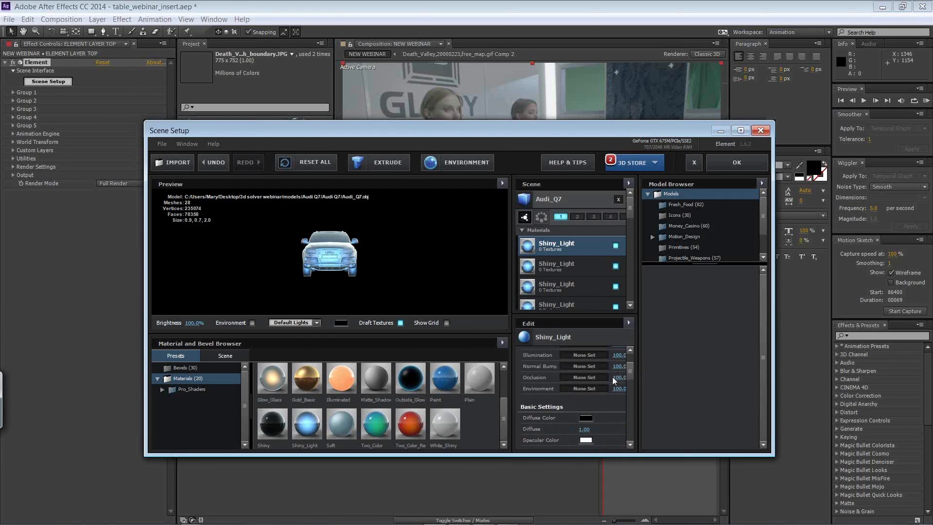
drag(631, 383, 632, 370)
drag(620, 406, 617, 408)
click(618, 408)
text(50)
key(Return)
click(593, 410)
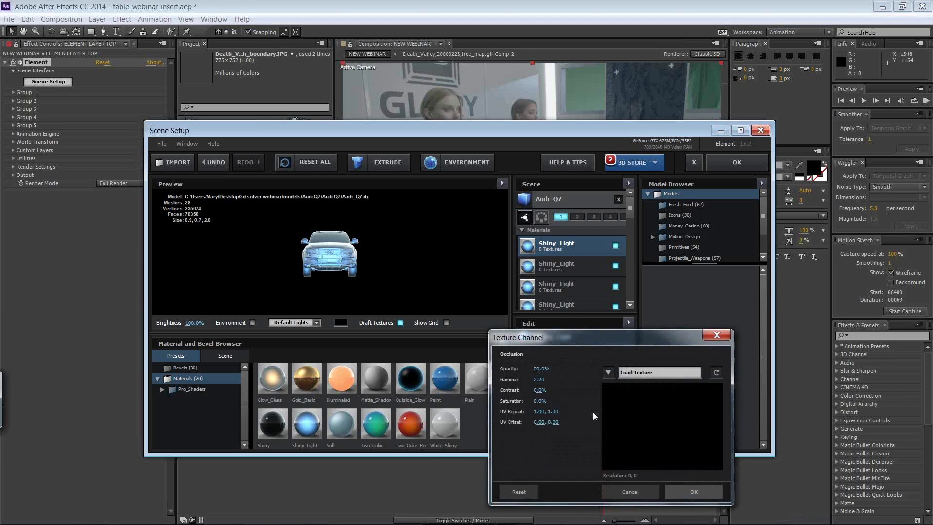
click(681, 489)
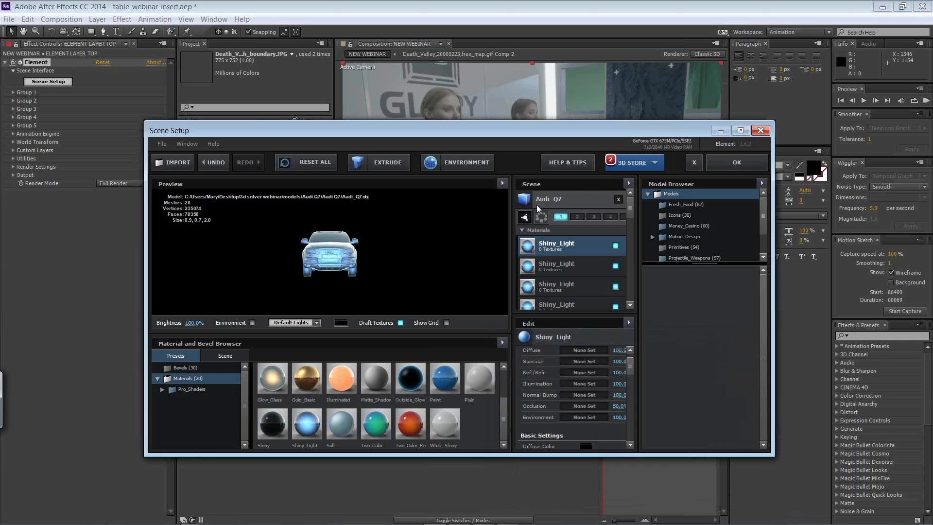
click(739, 160)
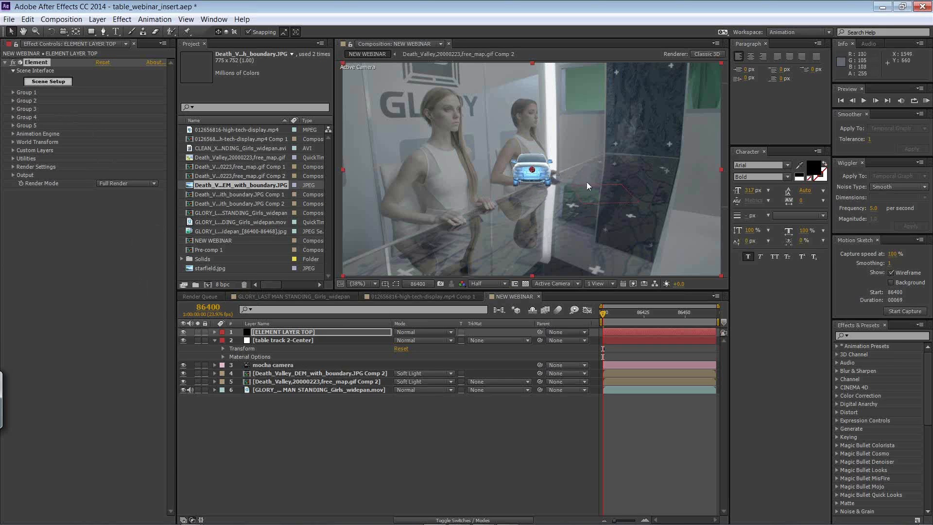
Copy the table track 2-Center null's Position into Position XY of Group 1's Particle Replicator on ELEMENT LAYER TOP
click(215, 331)
click(223, 341)
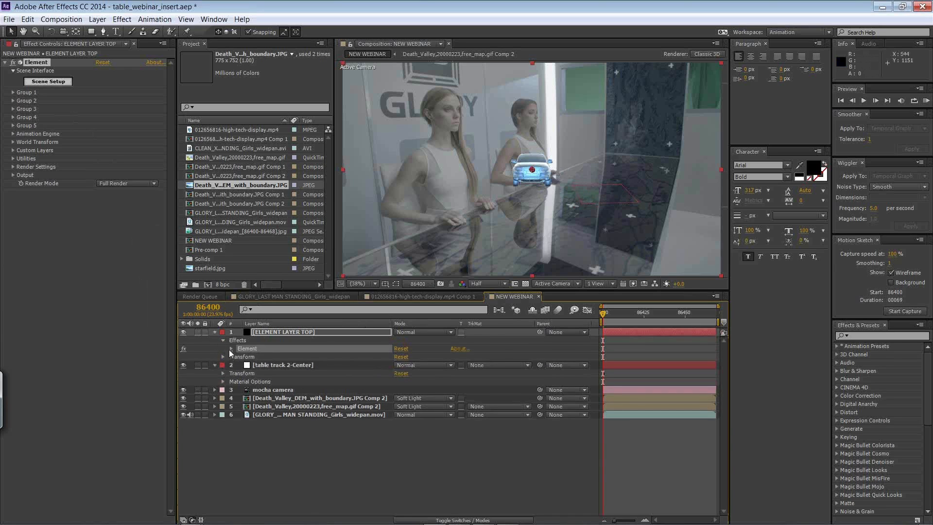
click(232, 349)
click(239, 366)
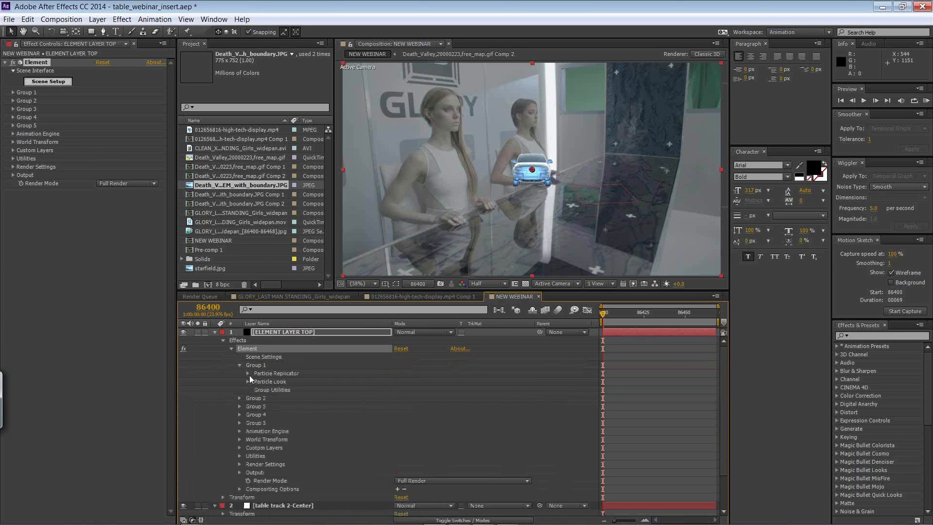
click(248, 373)
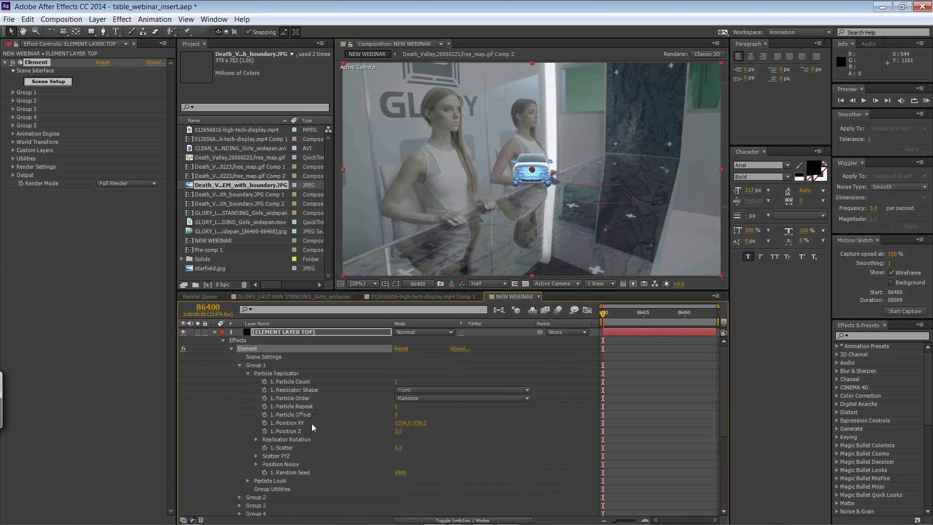
drag(724, 389, 715, 465)
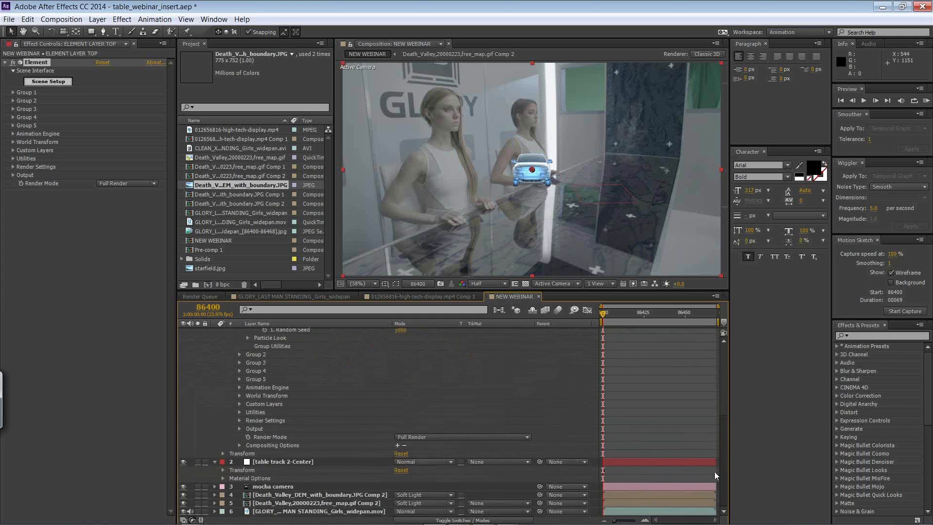
click(223, 470)
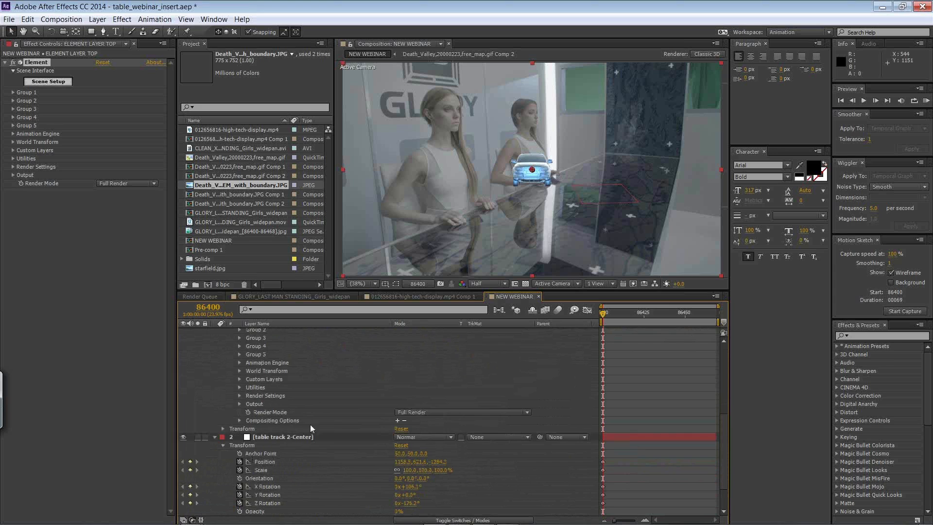
click(272, 437)
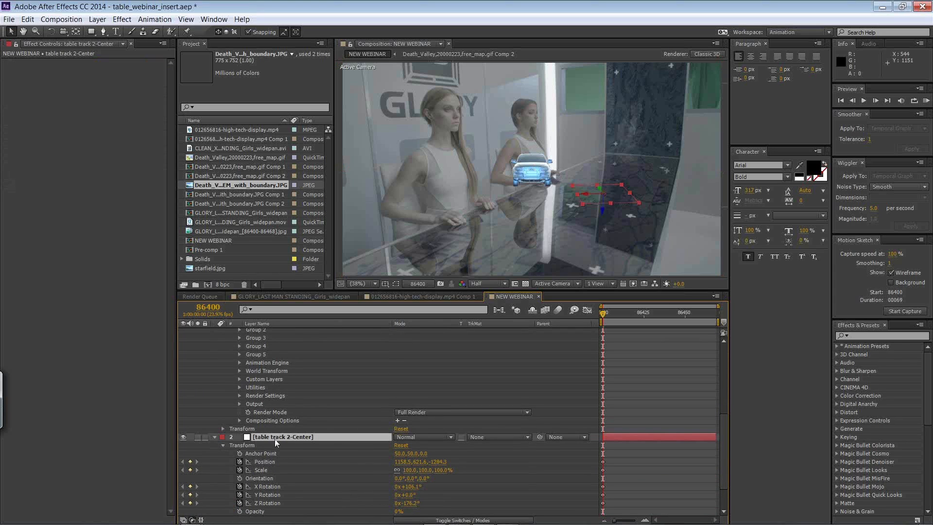
click(262, 463)
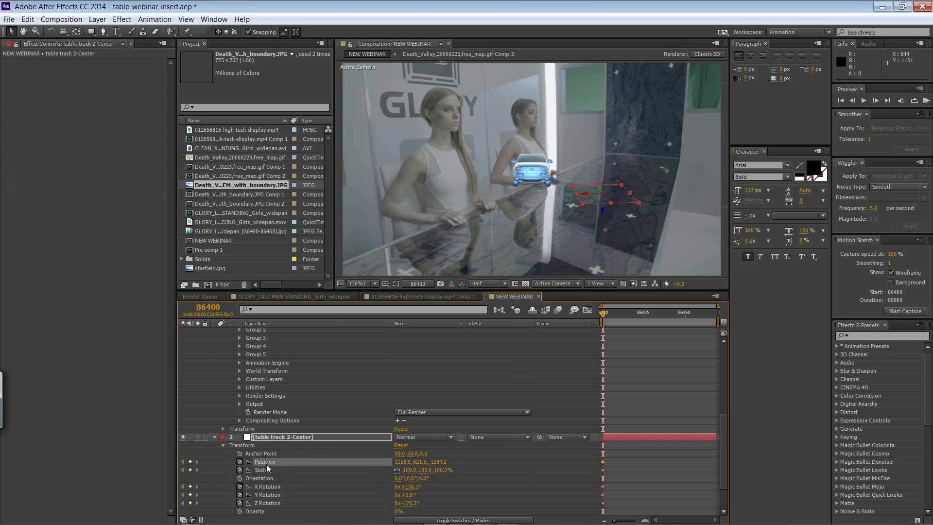
drag(724, 451, 720, 361)
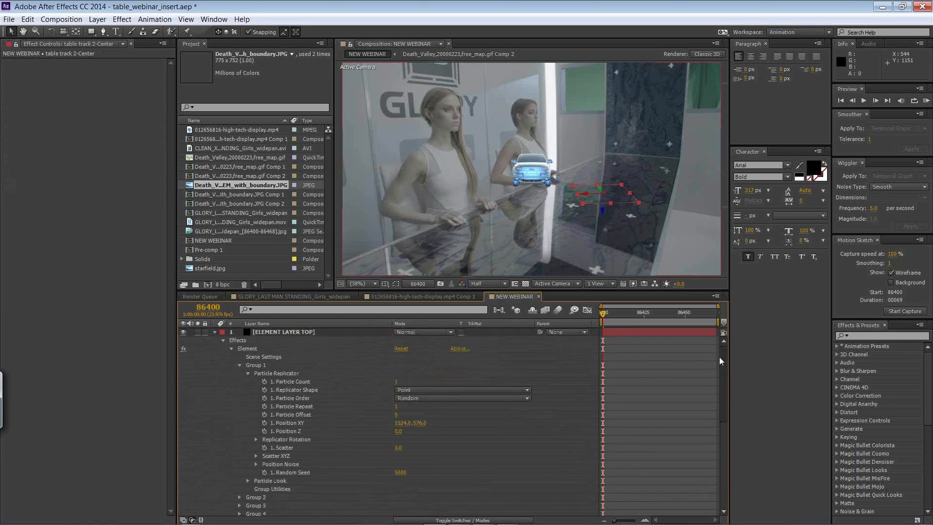
click(305, 424)
key(ctrl+v)
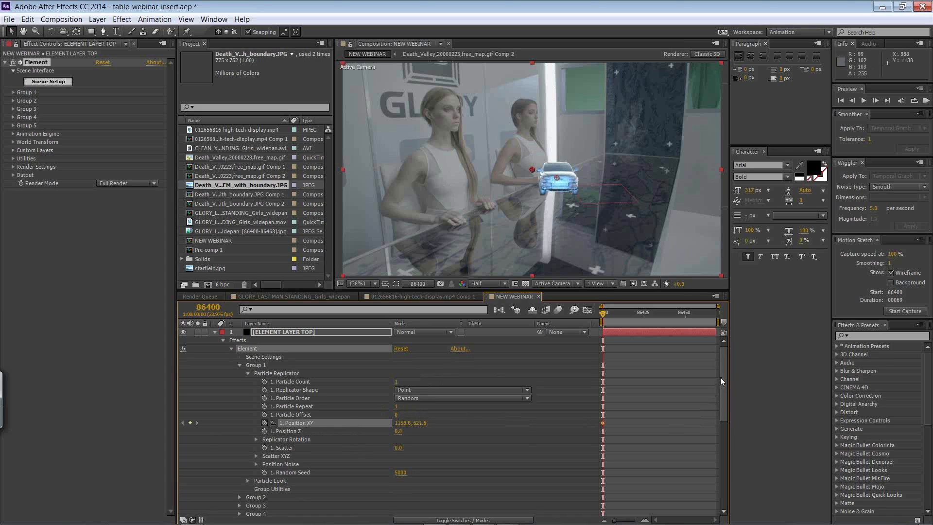
Set Group 1's Position Z to -1284.3, matching the Z position of the table track 2-Center null
scroll(720, 377, down, 8)
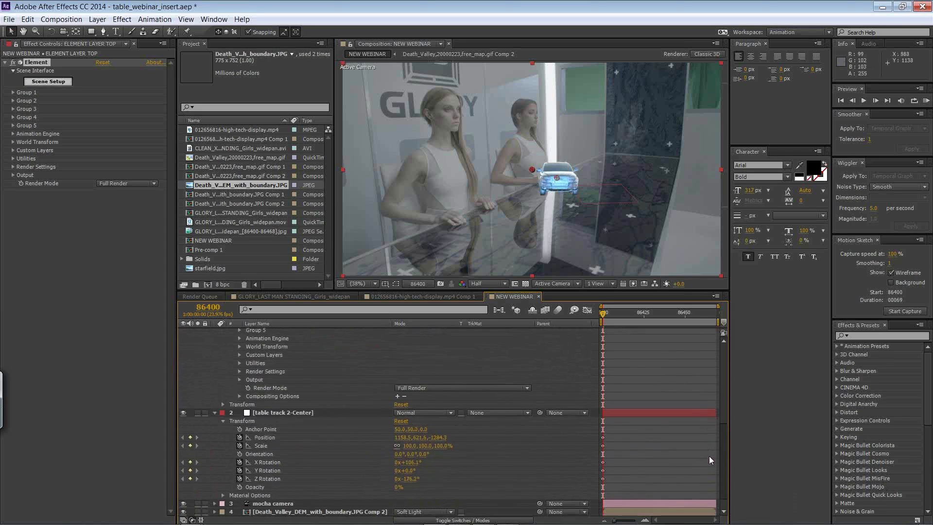
drag(710, 456, 709, 457)
click(444, 435)
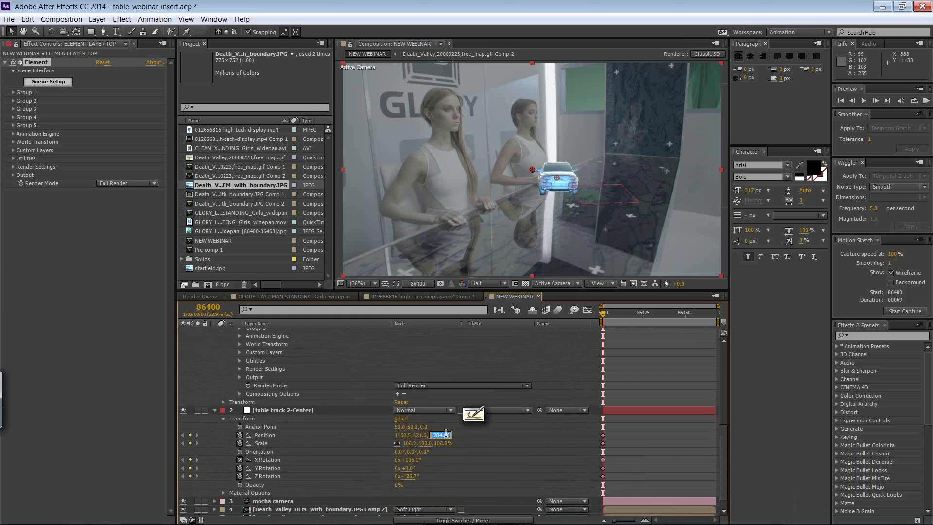
click(628, 437)
scroll(721, 424, up, 10)
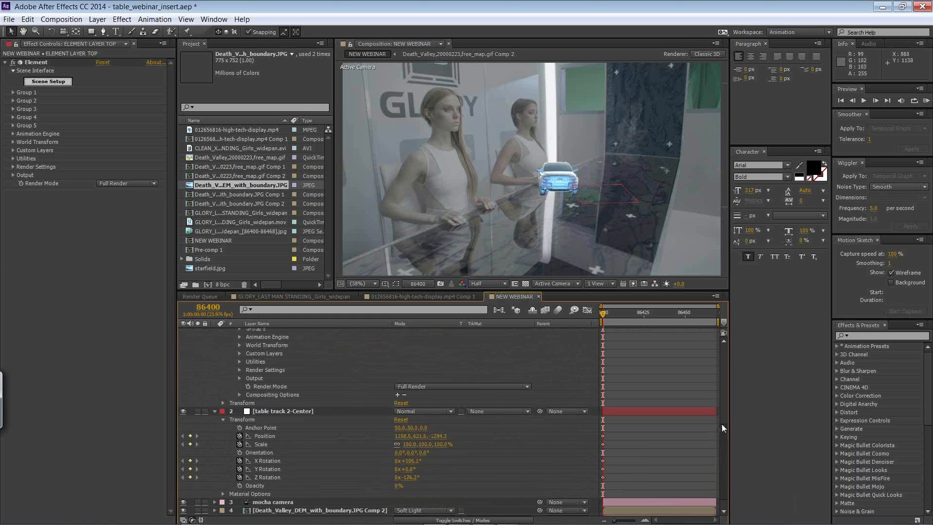
drag(716, 357, 716, 357)
click(397, 431)
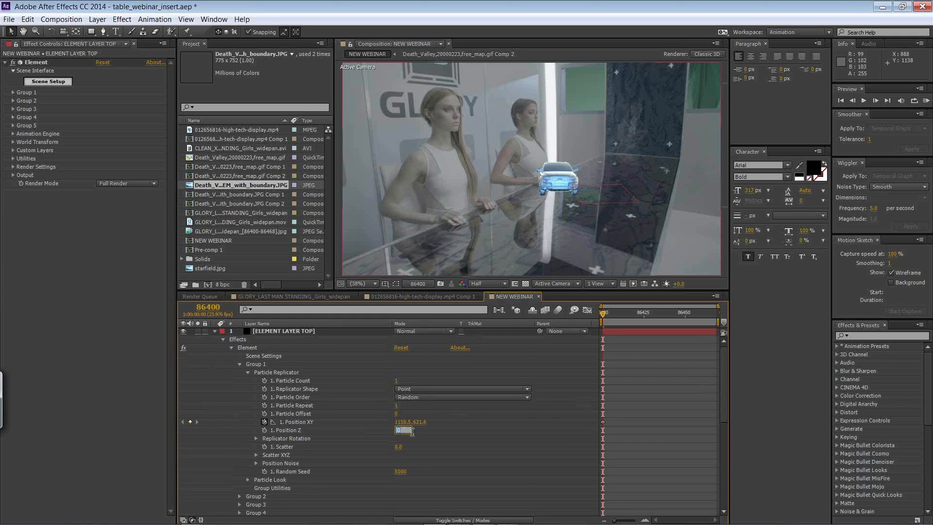
text(-1234.28)
key(Return)
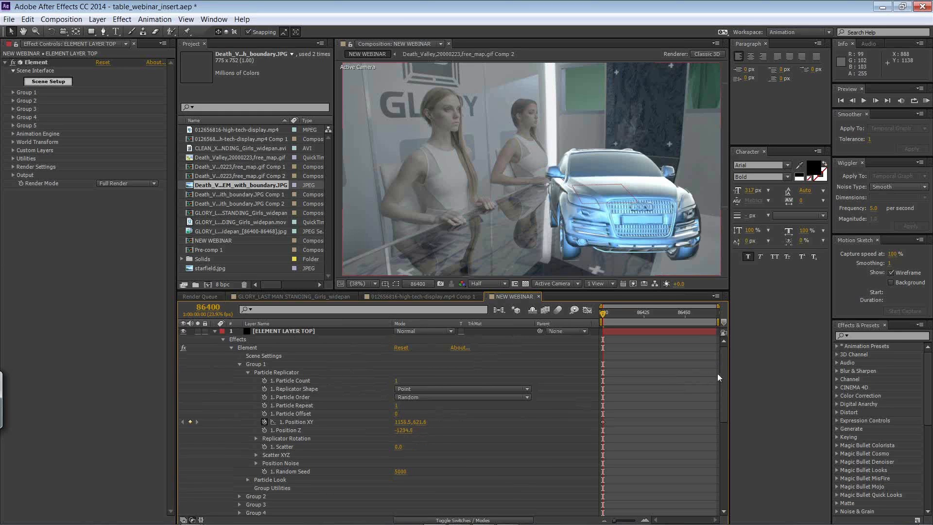
Rotate the car through Group 1's Replicator Rotation, with X Rotation at 5° and Y Rotation at 27°
drag(726, 366, 718, 421)
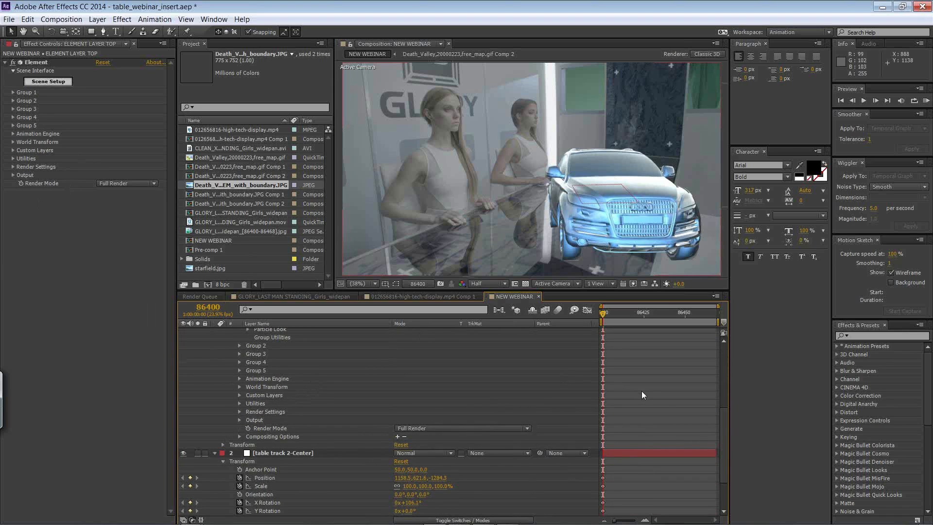
drag(718, 422, 714, 362)
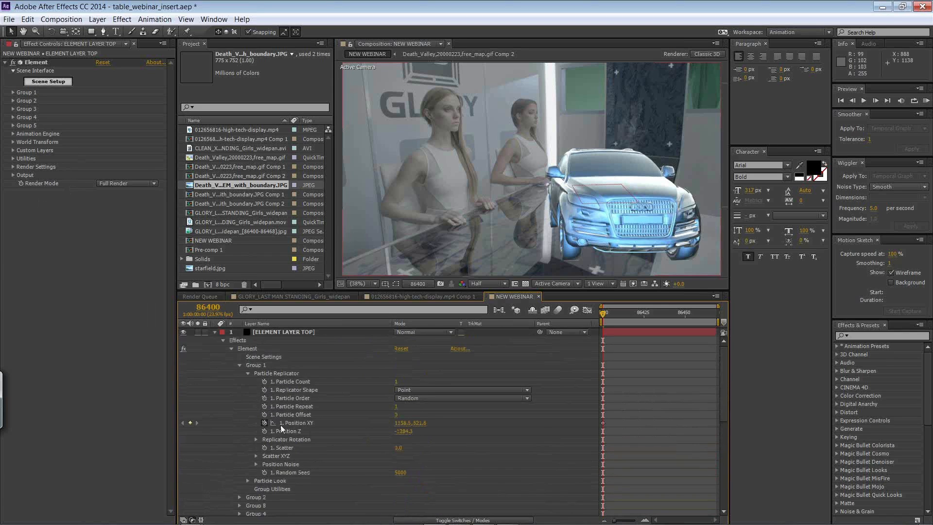
click(256, 439)
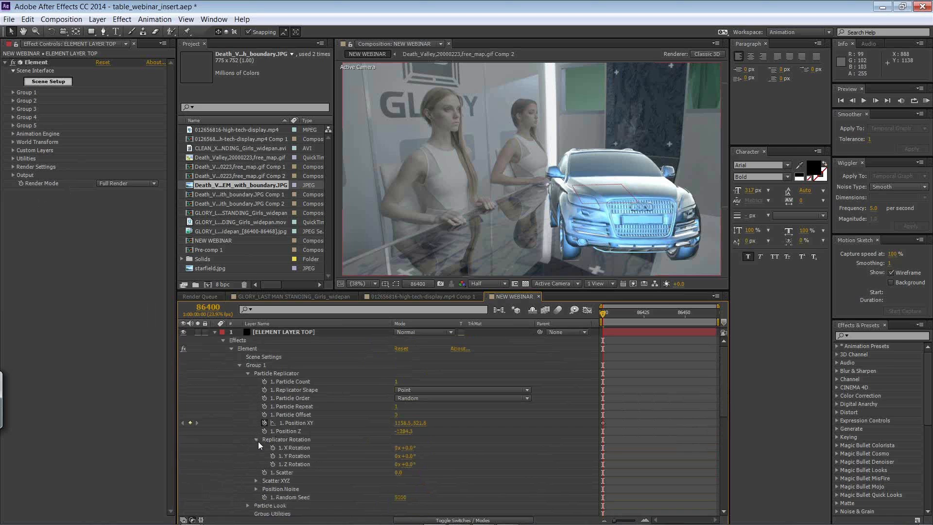
drag(409, 446, 419, 454)
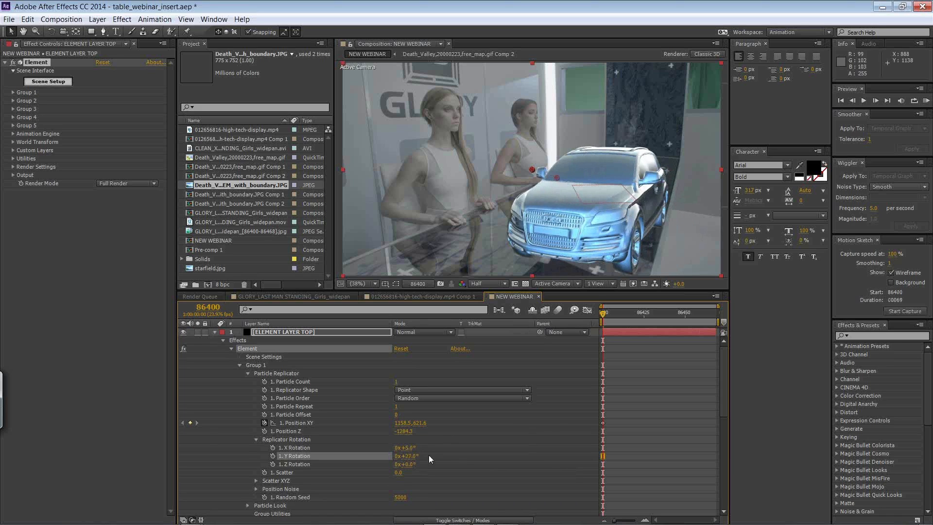
Shift the car sideways by setting the X value of Group 1's Position XY to 1117.5 and preview the motion
scroll(722, 388, down, 3)
scroll(720, 401, up, 1)
scroll(718, 395, down, 3)
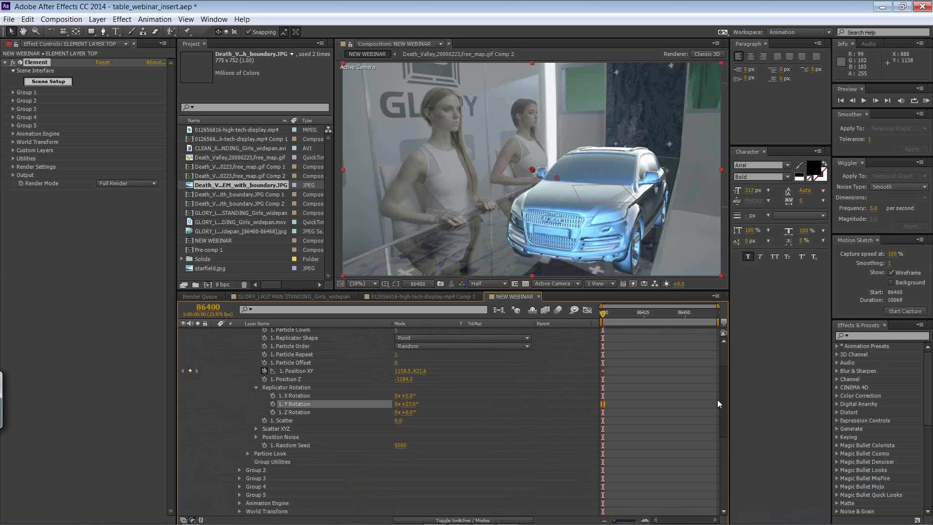
scroll(717, 393, up, 4)
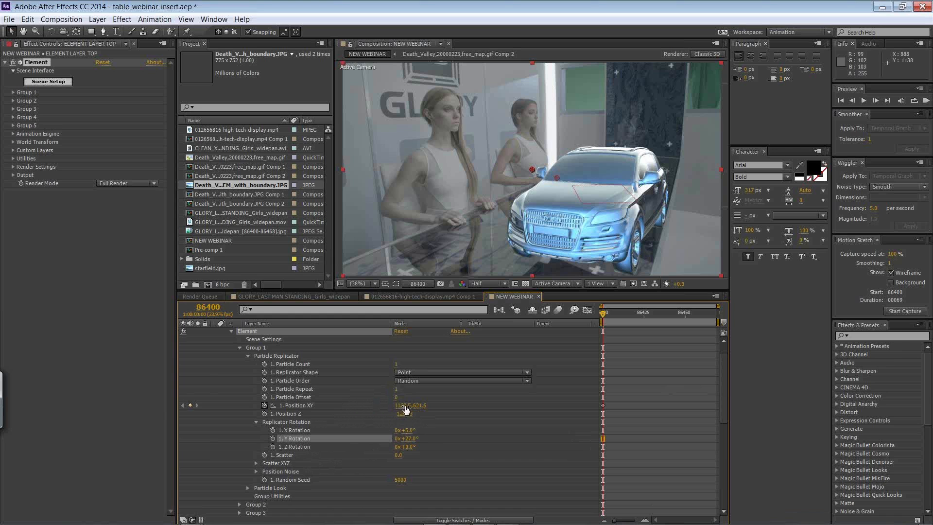
drag(405, 405, 385, 405)
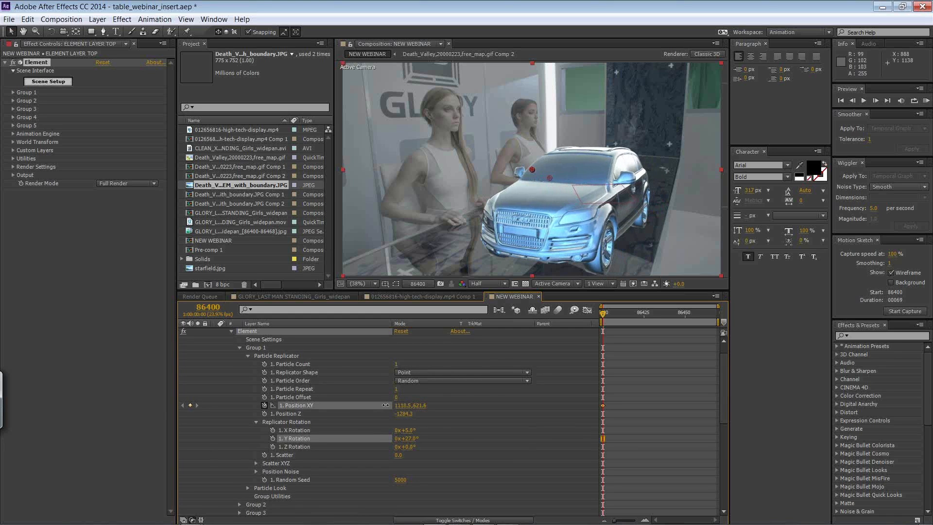
mouse_move(604, 313)
mouse_down()
mouse_move(749, 311)
mouse_move(573, 313)
mouse_move(747, 305)
mouse_move(604, 309)
mouse_move(684, 322)
mouse_move(736, 312)
mouse_move(604, 312)
mouse_up()
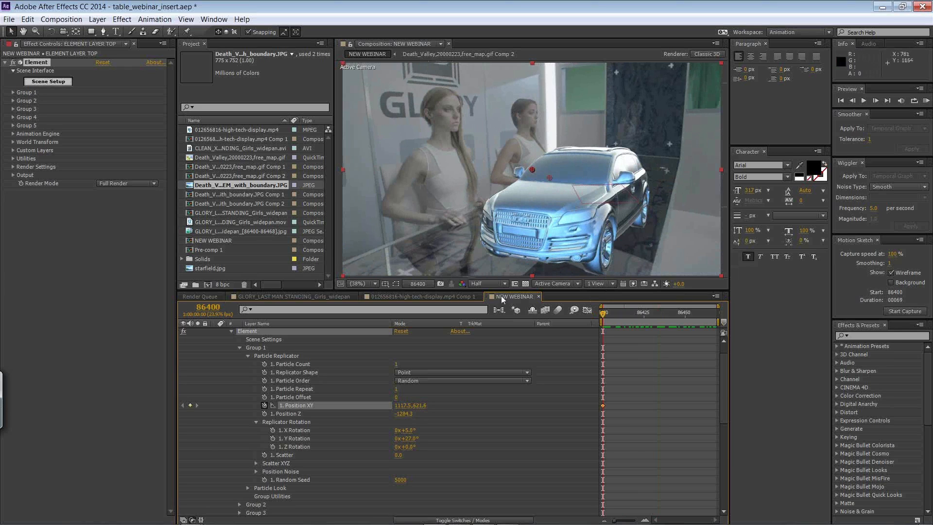
Set ELEMENT LAYER TOP's Opacity to 60% and return to the Group 1 replicator settings
drag(724, 379, 719, 433)
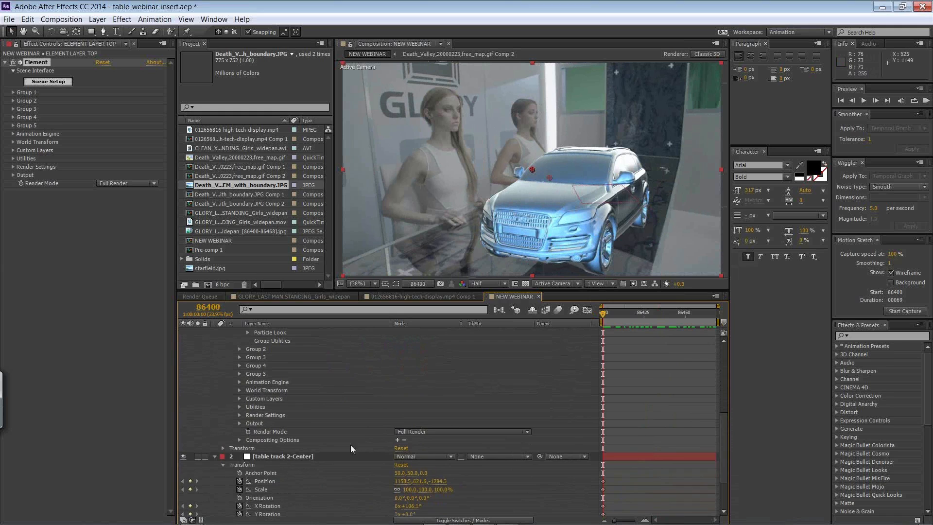
click(224, 449)
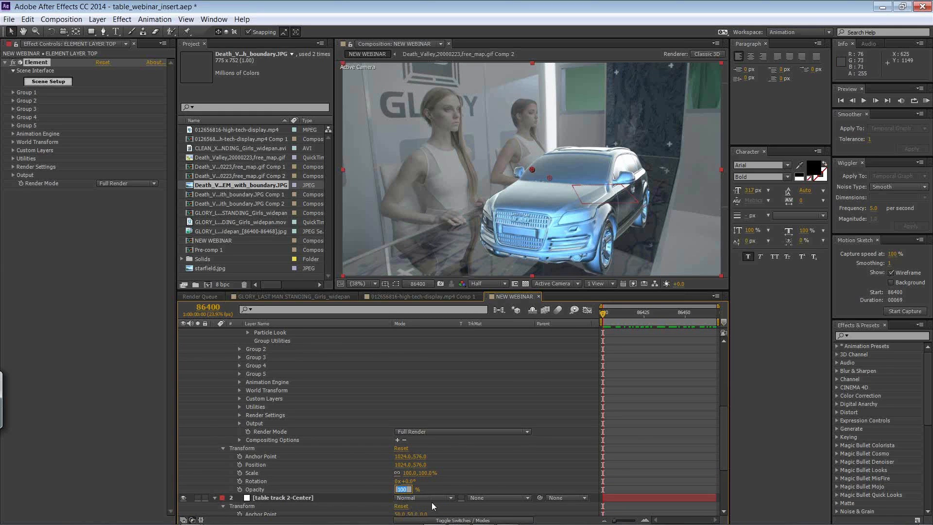
text(60)
click(490, 367)
drag(614, 315, 559, 305)
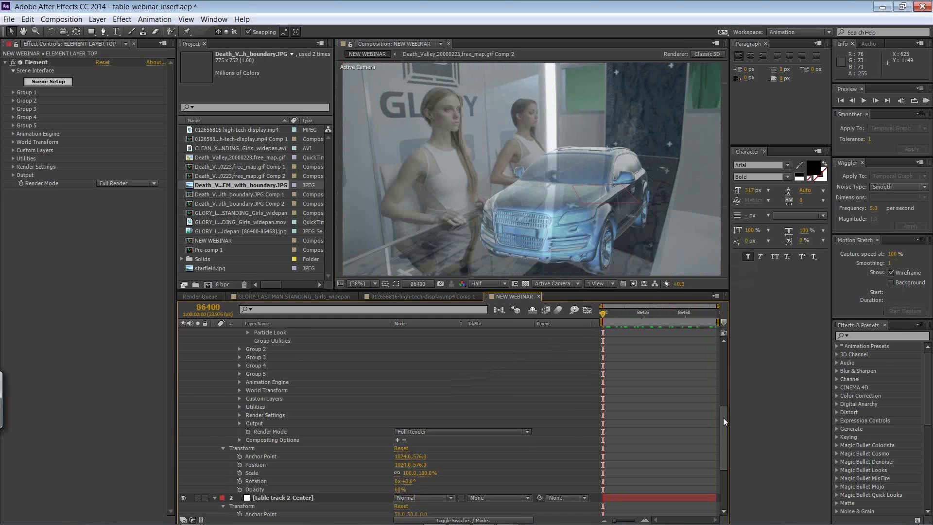
drag(724, 421, 725, 359)
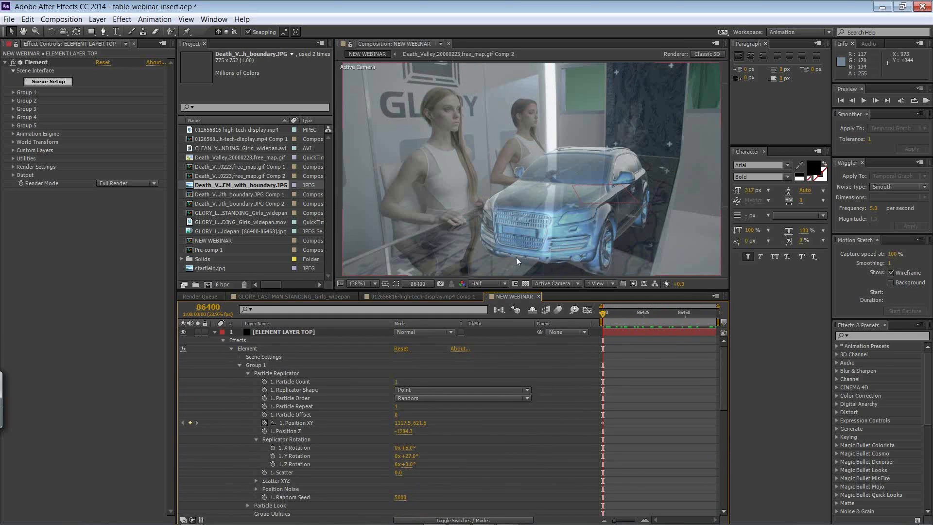
Duplicate the ELEMENT LAYER TOP layer and rename the lower copy "ELEMENT LAYER bottom"
click(269, 332)
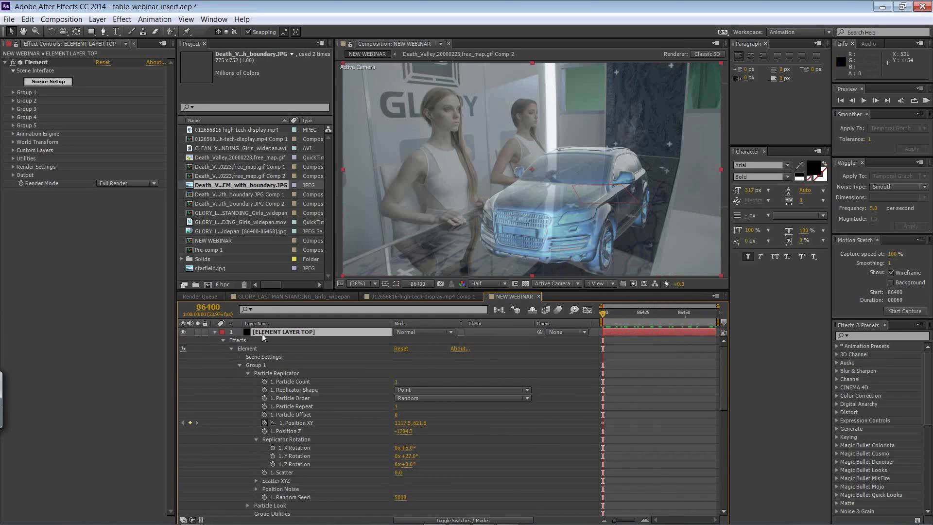
key(ctrl+d)
double_click(290, 340)
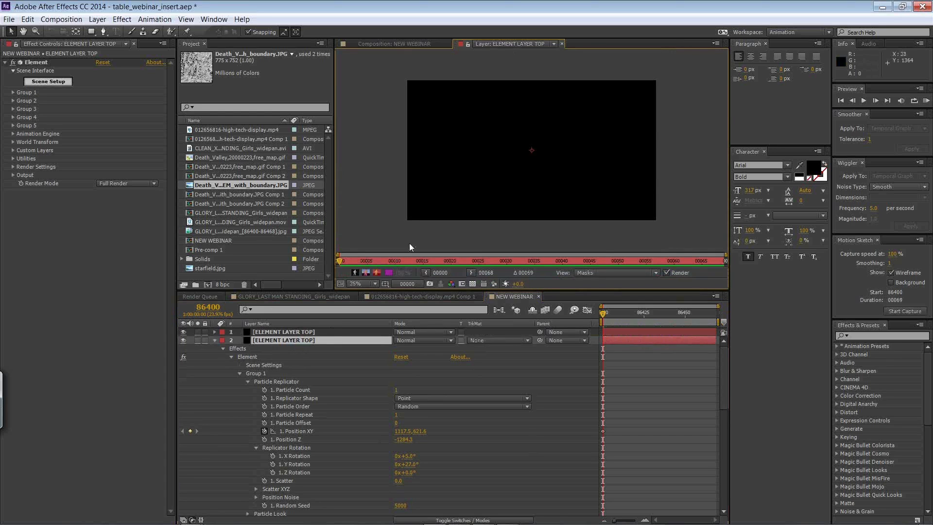
click(401, 44)
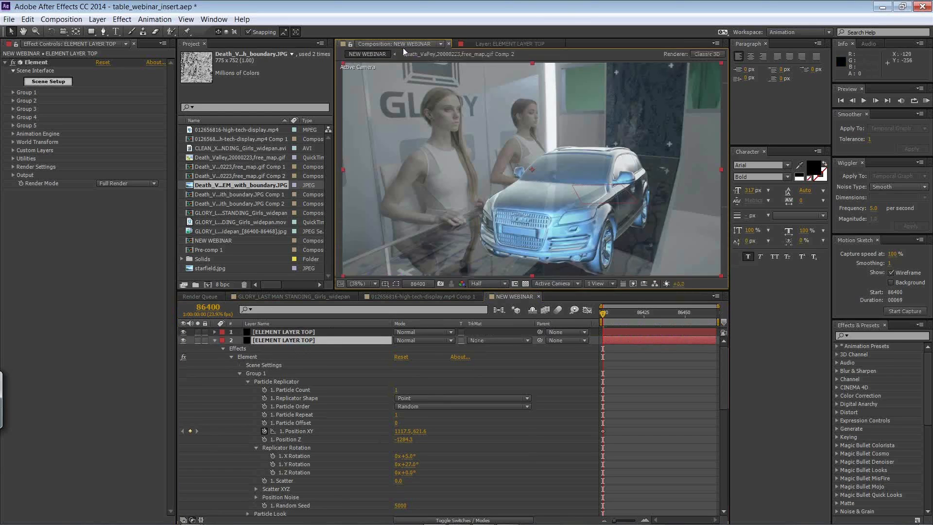
right_click(309, 342)
click(341, 518)
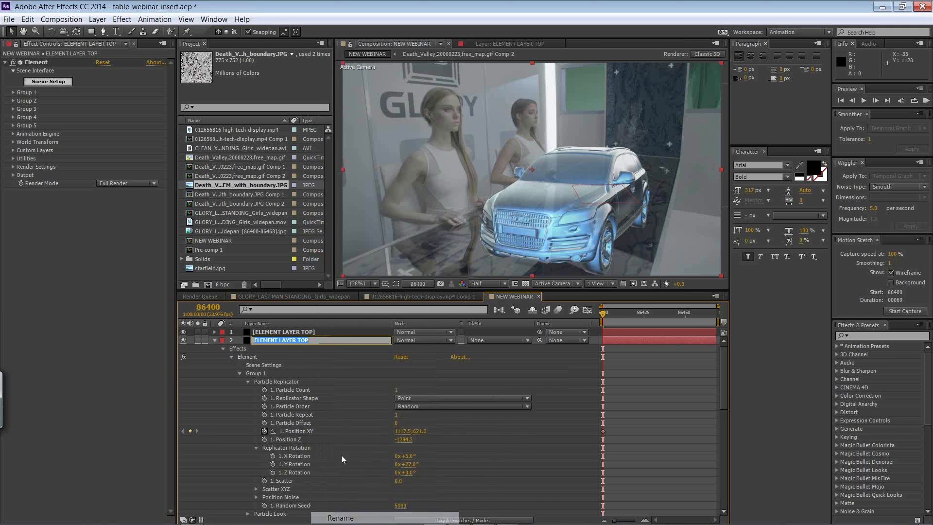
text(bottom)
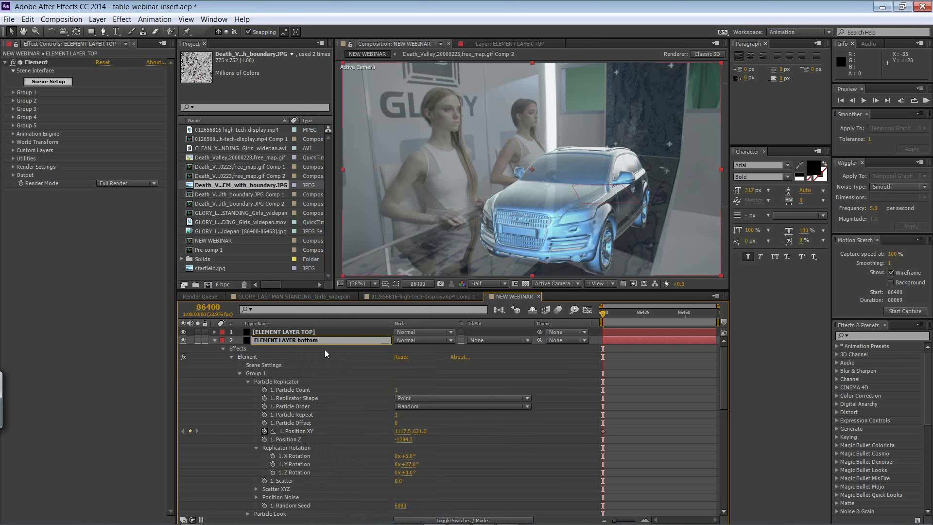
click(327, 356)
Flip the bottom layer's car into a reflection: Z Rotation about 186°, Position XY about 1105.5, 770.6, X Rotation 6°, Y Rotation 31°
click(339, 433)
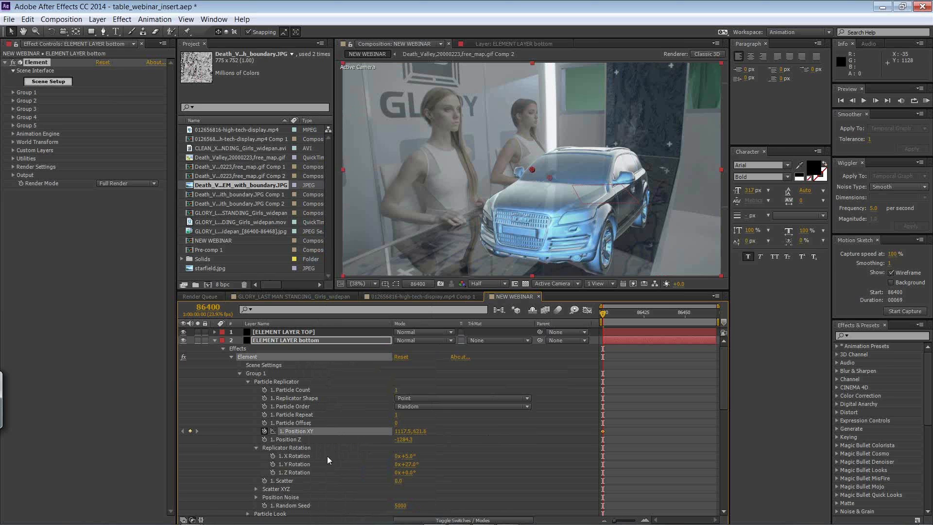
drag(410, 473, 486, 460)
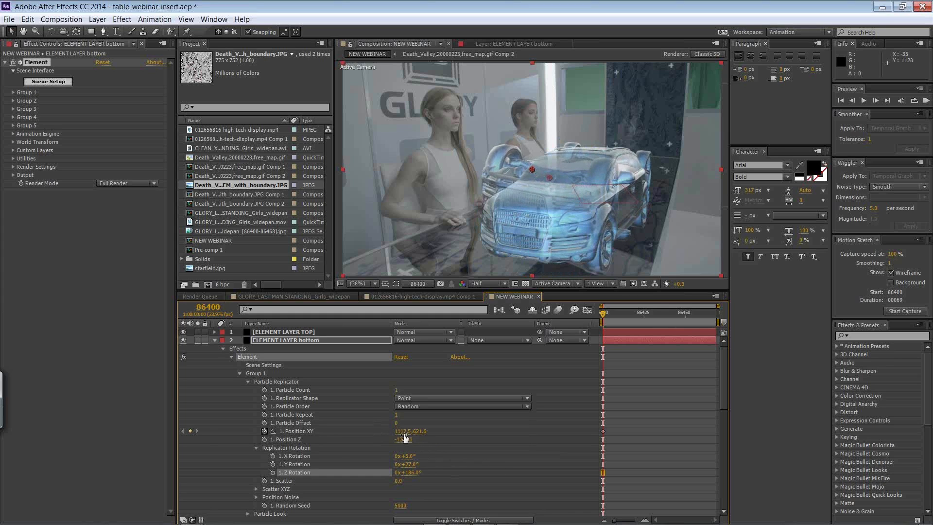
drag(419, 432, 504, 368)
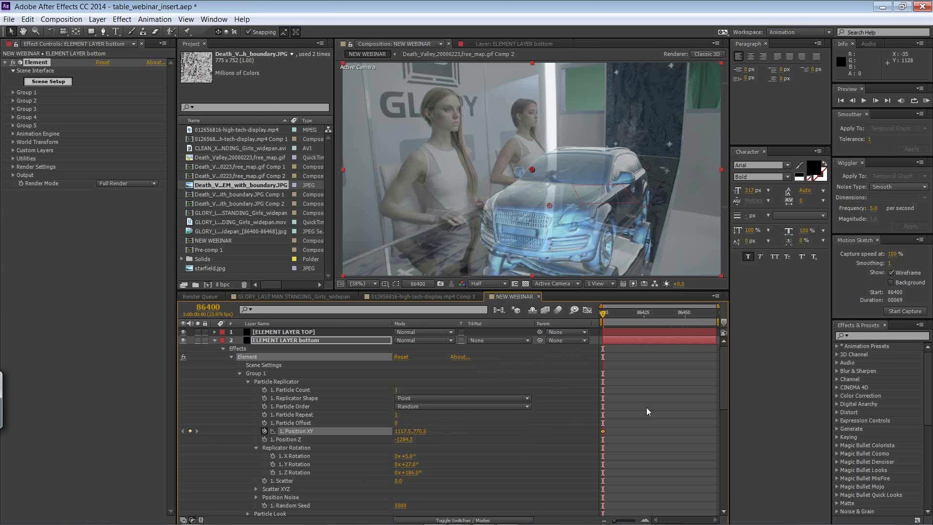
drag(410, 434, 404, 431)
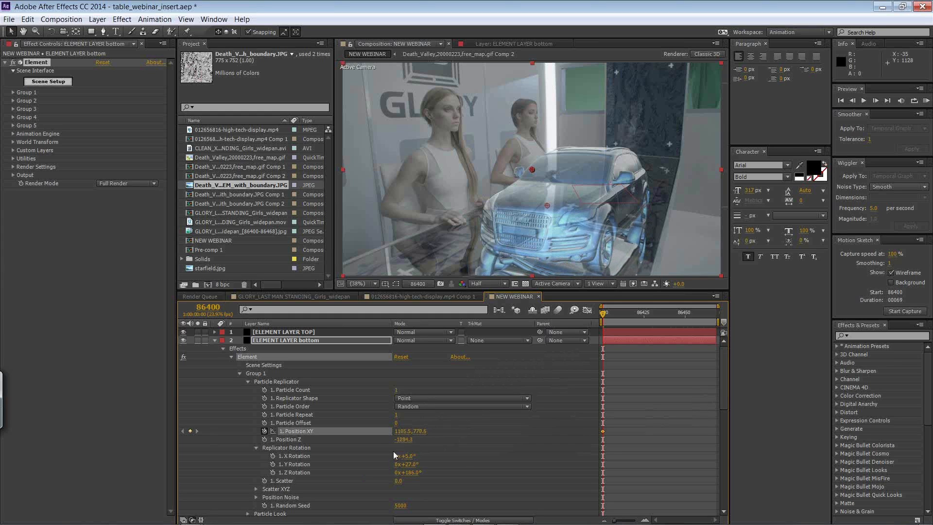
mouse_move(412, 464)
mouse_down()
mouse_move(407, 457)
mouse_move(413, 476)
mouse_up()
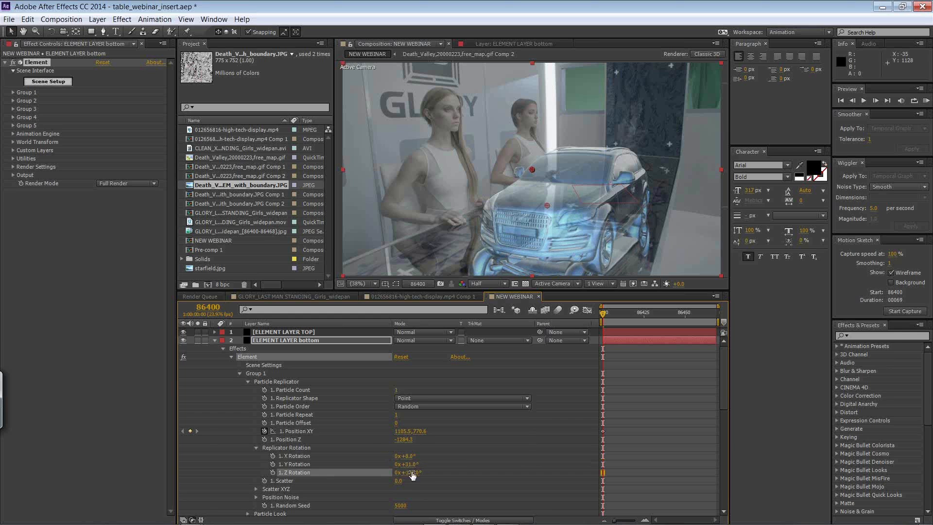
Set the opacity of ELEMENT LAYER bottom to 20% and play back the composition to check the reflection
drag(719, 380, 724, 458)
click(399, 443)
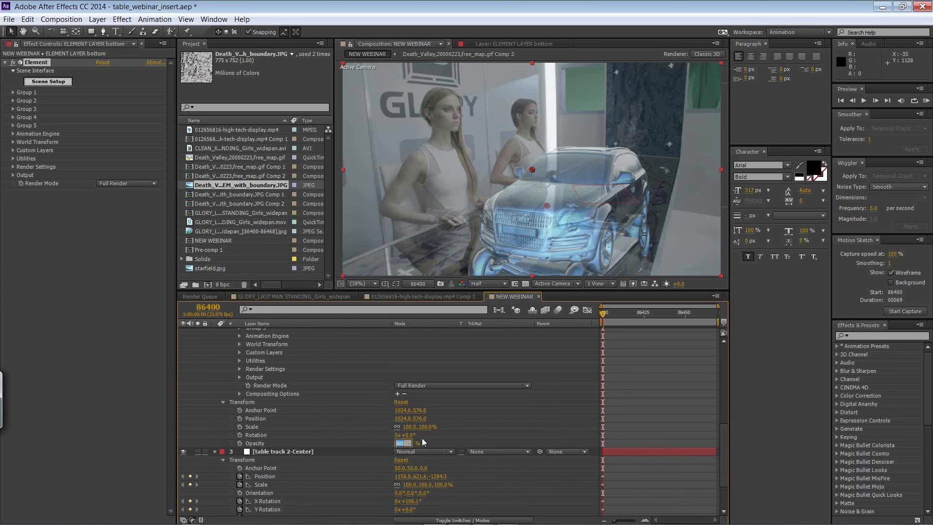
text(20)
click(513, 434)
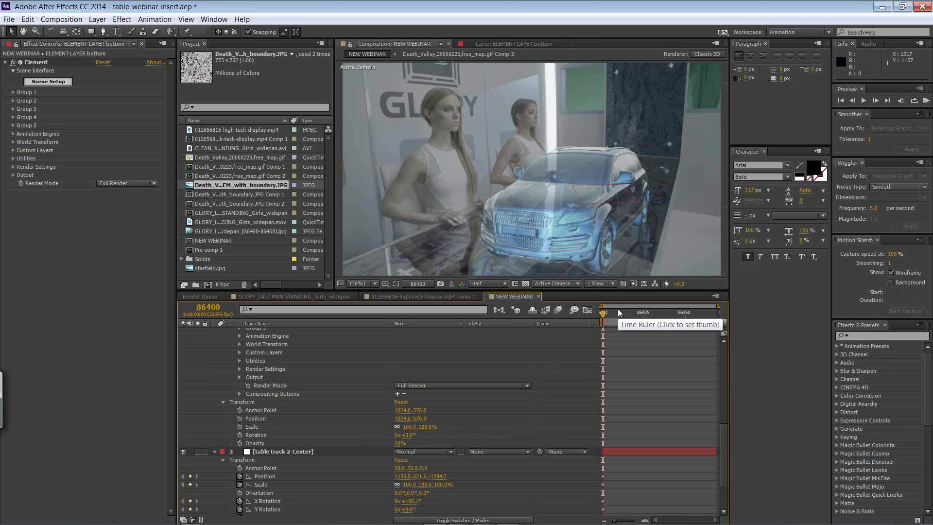
key(space)
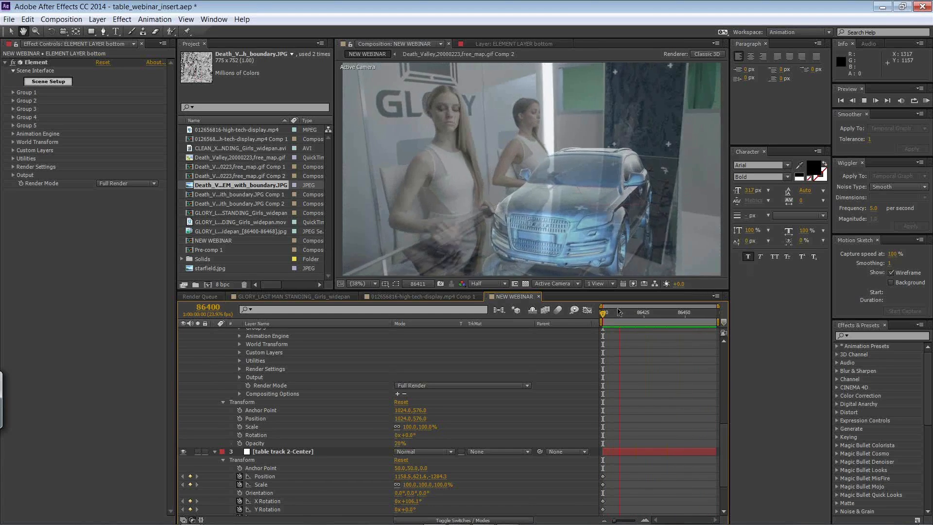
key(space)
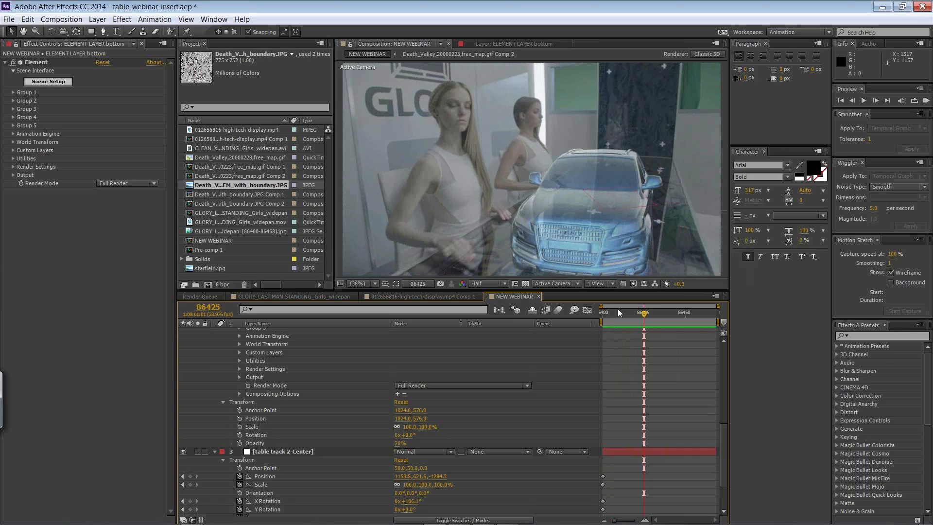
Collapse ELEMENT LAYER bottom and add 012656816-high-tech-display.mp4 to the composition directly beneath it
drag(725, 429, 712, 320)
click(214, 340)
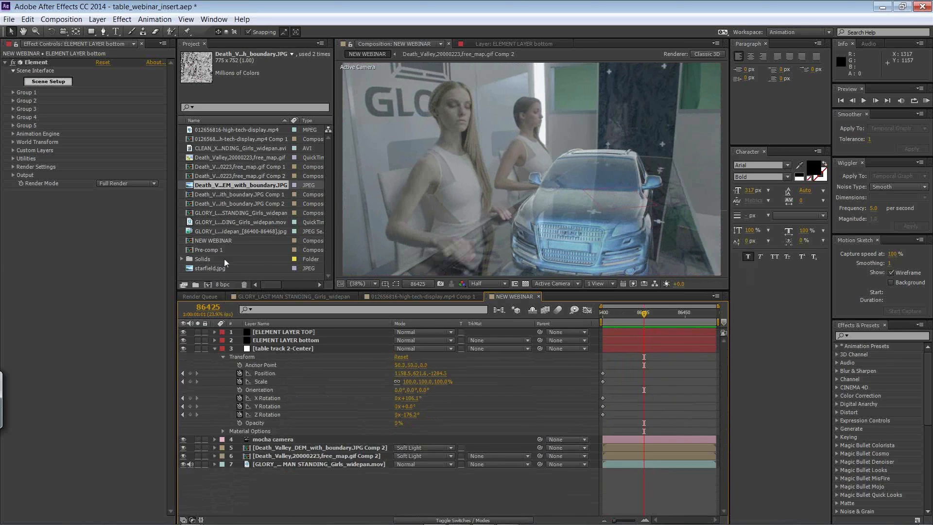
click(213, 251)
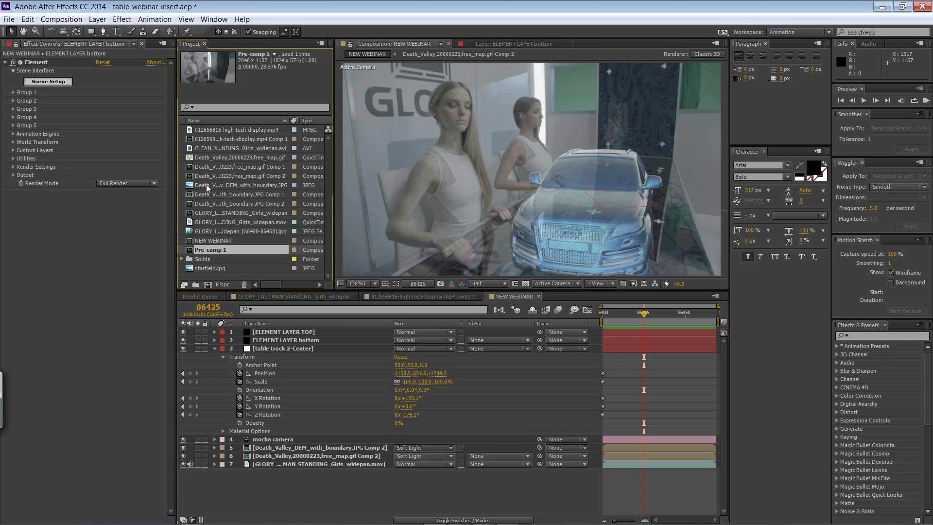
click(223, 130)
drag(247, 134, 309, 340)
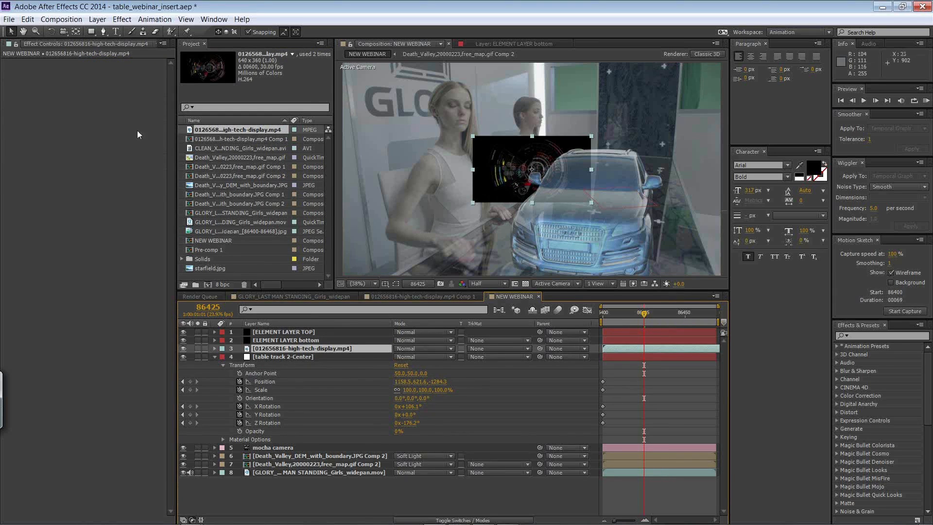
Create a composition-sized black solid with the default settings and place it directly below the high-tech display clip
click(98, 19)
mouse_move(95, 32)
click(236, 45)
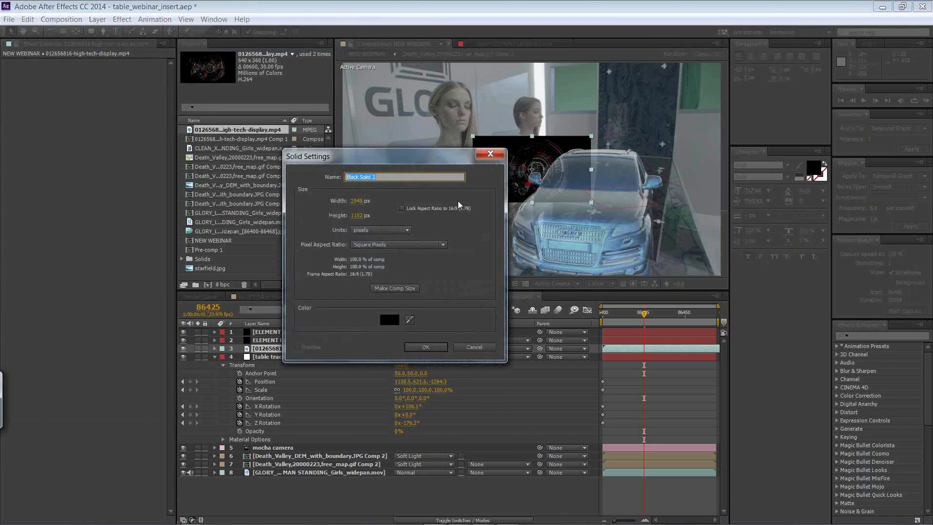
click(429, 346)
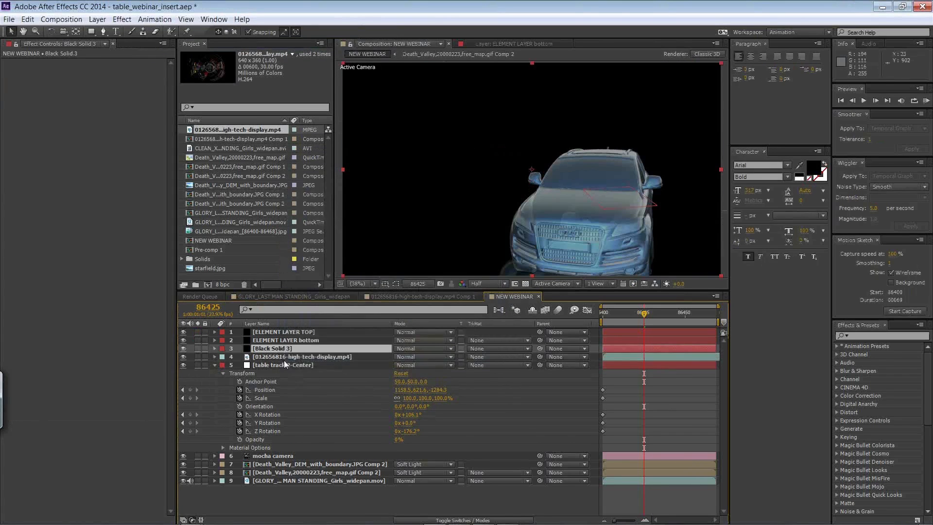
drag(284, 349, 285, 361)
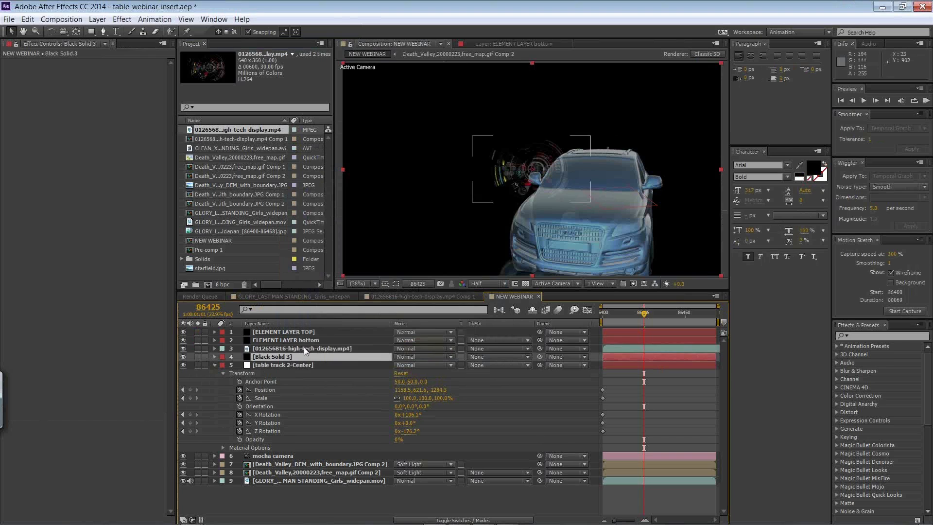
Rotate the high-tech display clip to about 93°
click(307, 348)
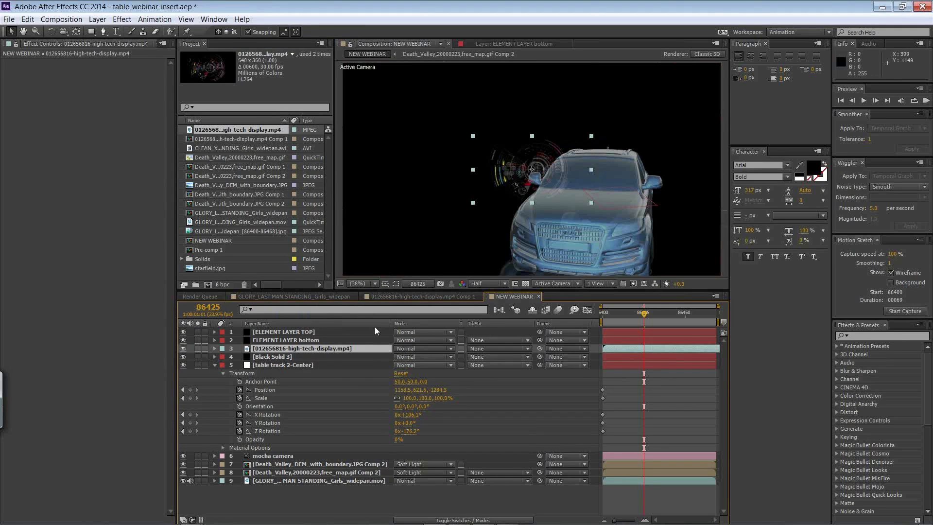
click(214, 348)
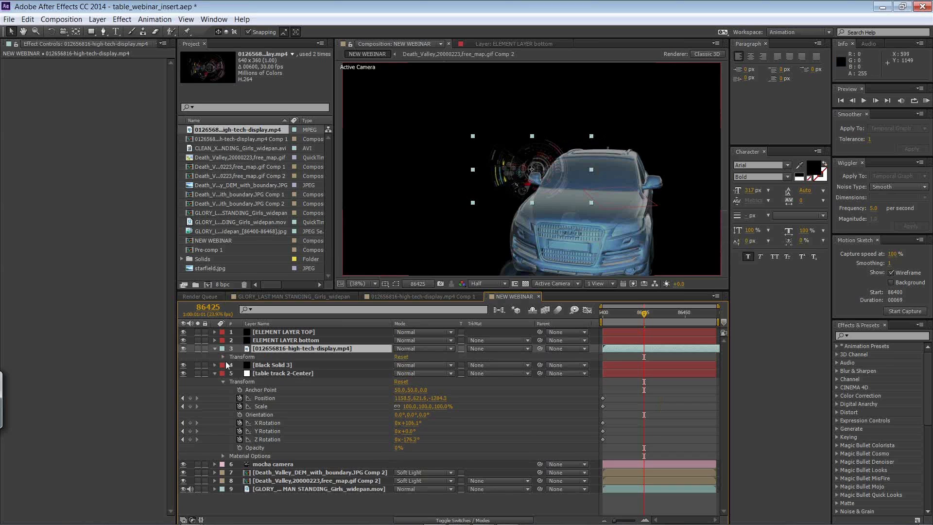
click(224, 357)
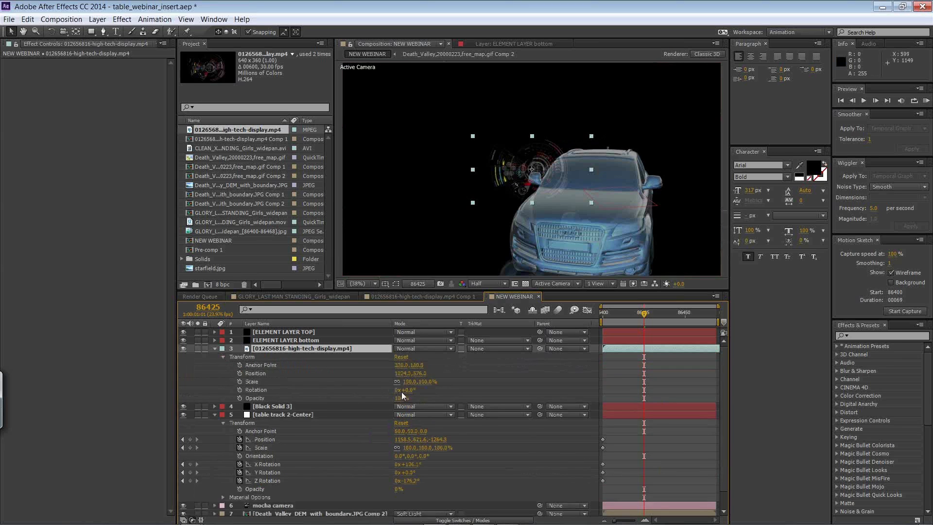
drag(411, 392, 443, 380)
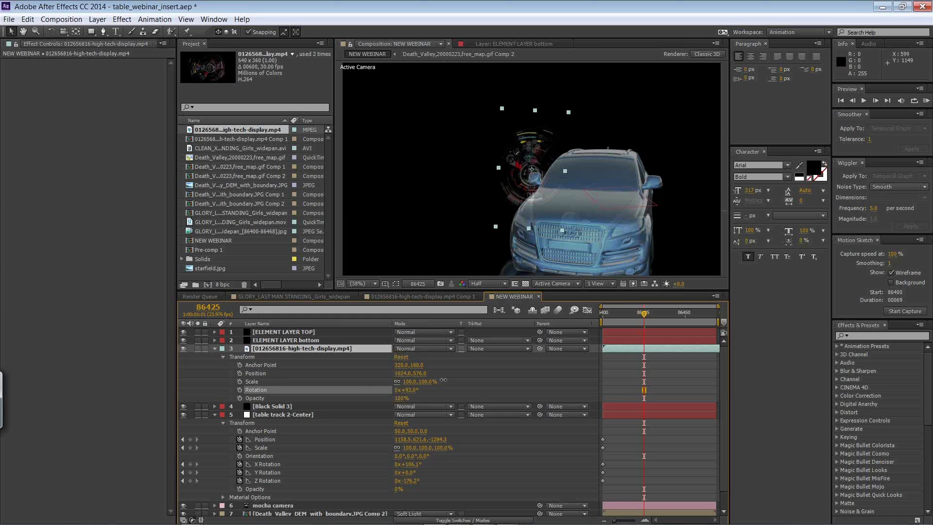
Pre-compose the high-tech display clip and the black solid as "hud", moving all attributes, and return to the first frame
click(284, 354)
ctrl+click(279, 406)
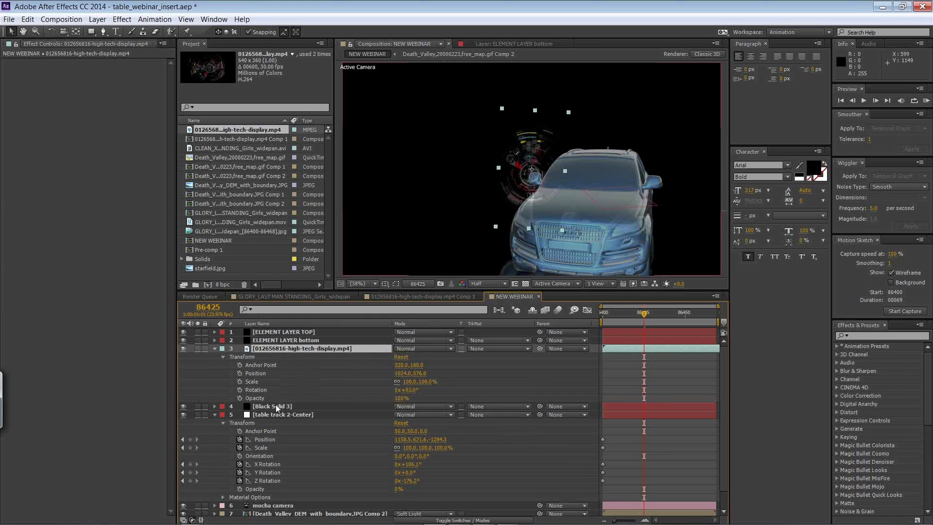
click(28, 19)
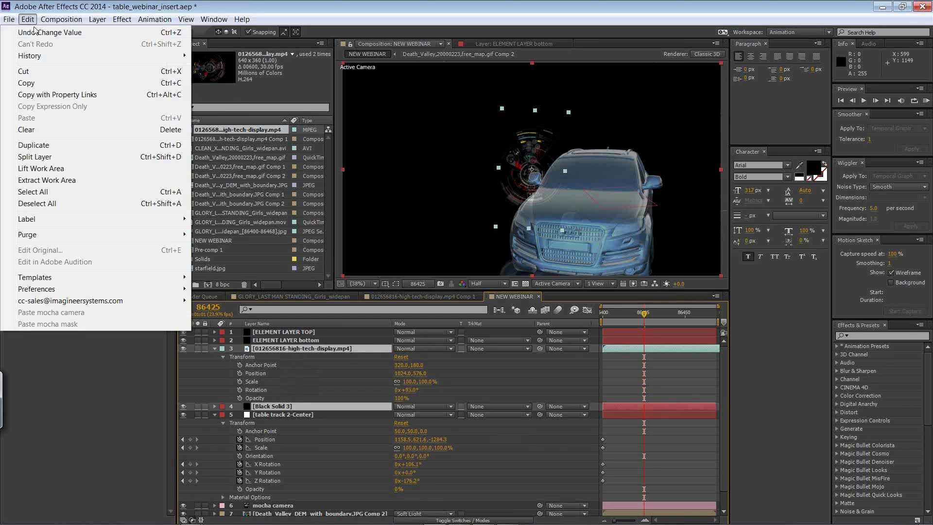
click(65, 417)
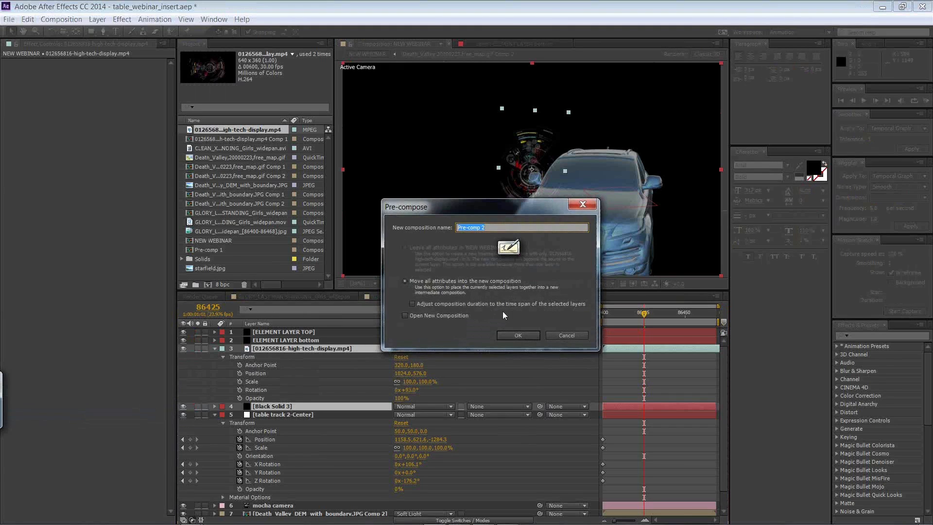
text(hud)
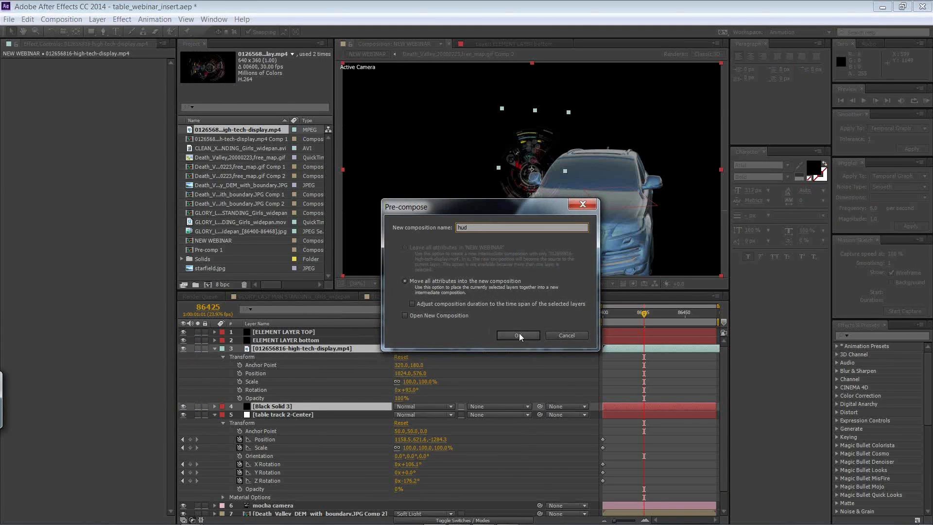
click(519, 335)
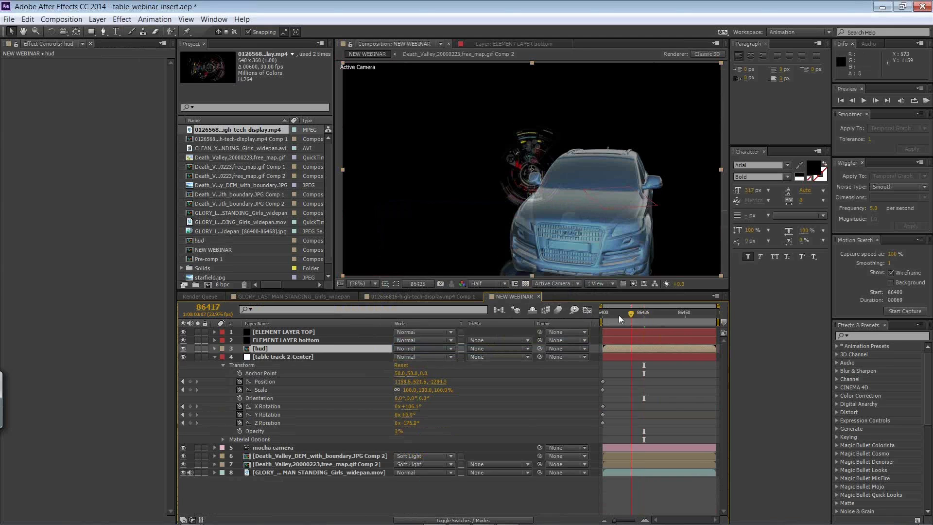
key(Home)
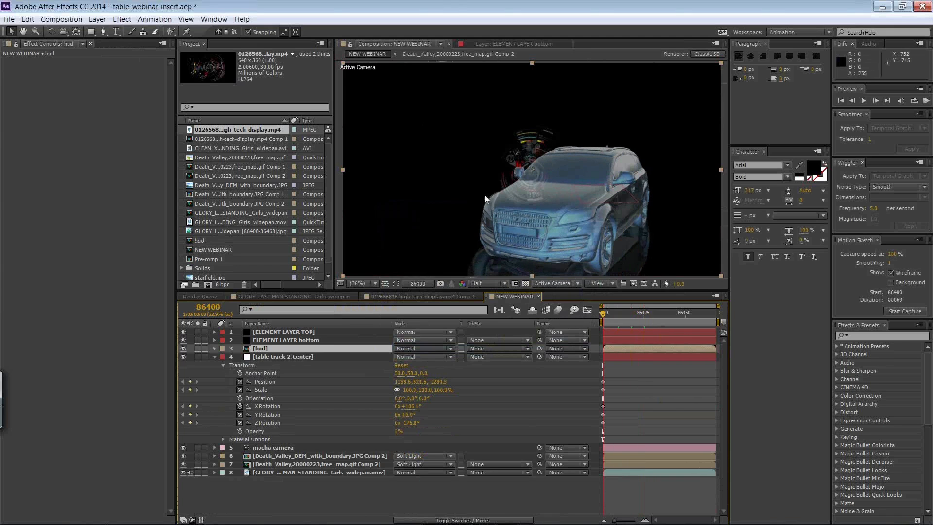
Switch to mocha Pro and copy the table track layer's tracking data to the clipboard as After Effects Corner Pin [supports motion blur]
key(alt+Tab)
key(alt+Tab)
key(alt+Tab)
key(alt+Tab)
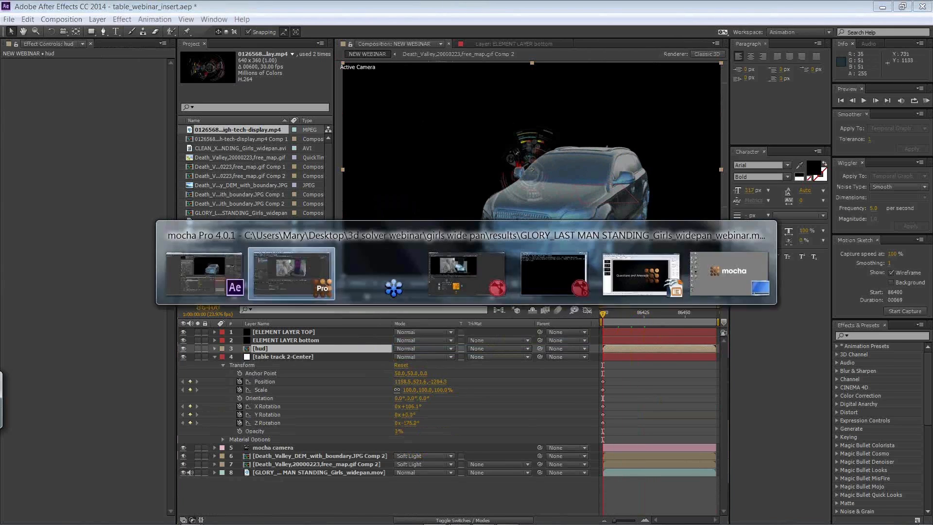
key(alt+Tab)
key(alt+Tab)
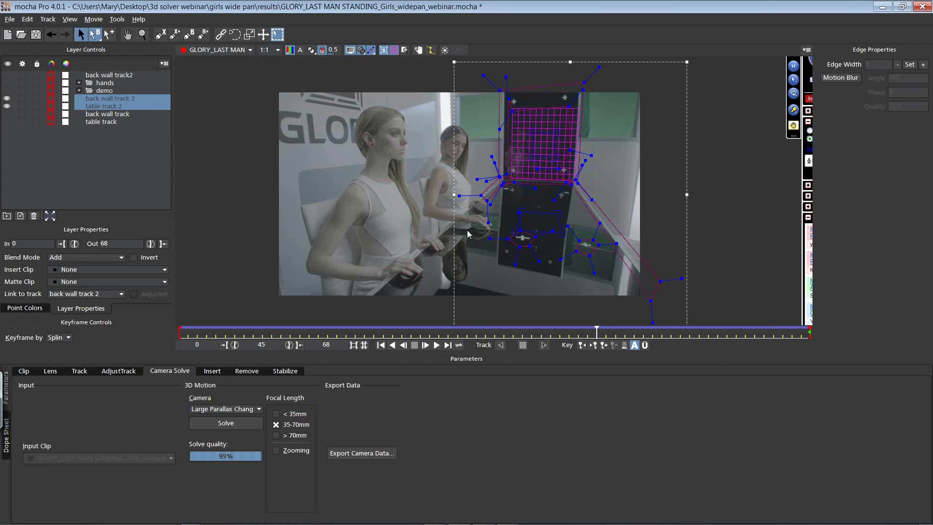
click(105, 122)
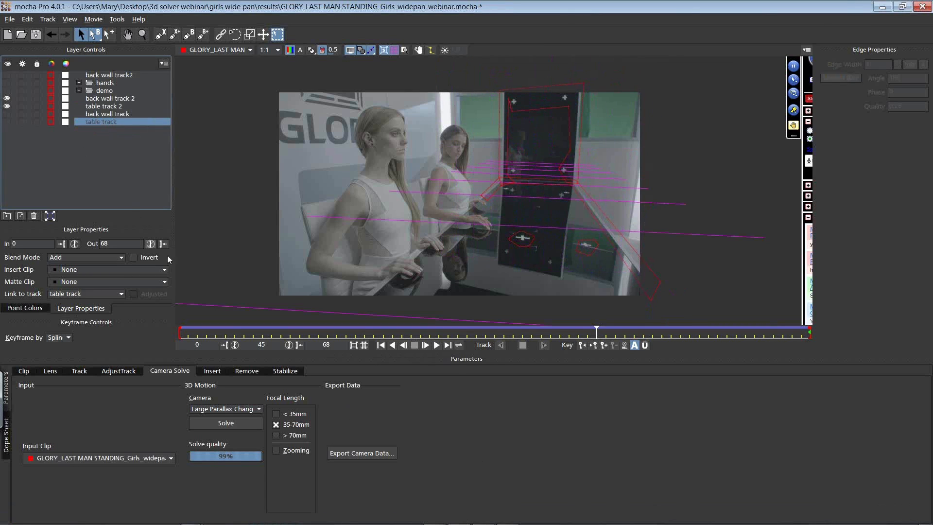
click(80, 371)
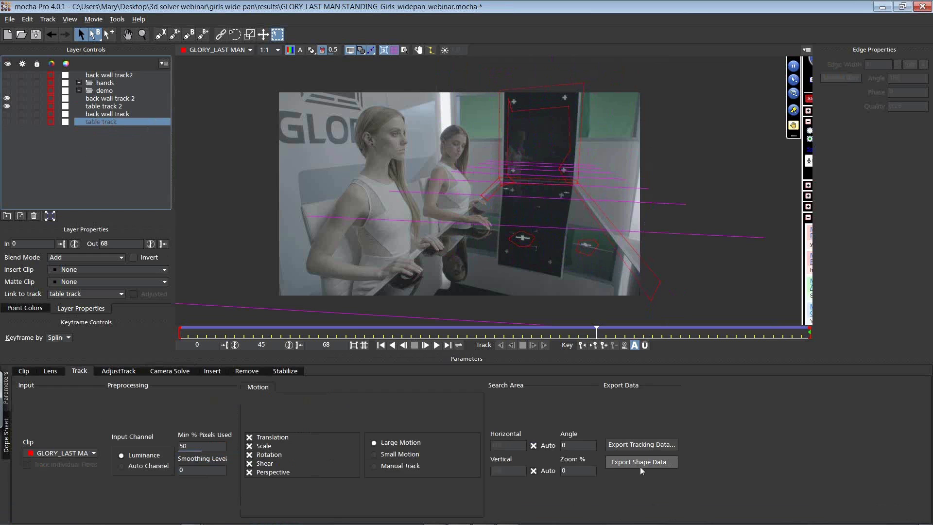
click(637, 445)
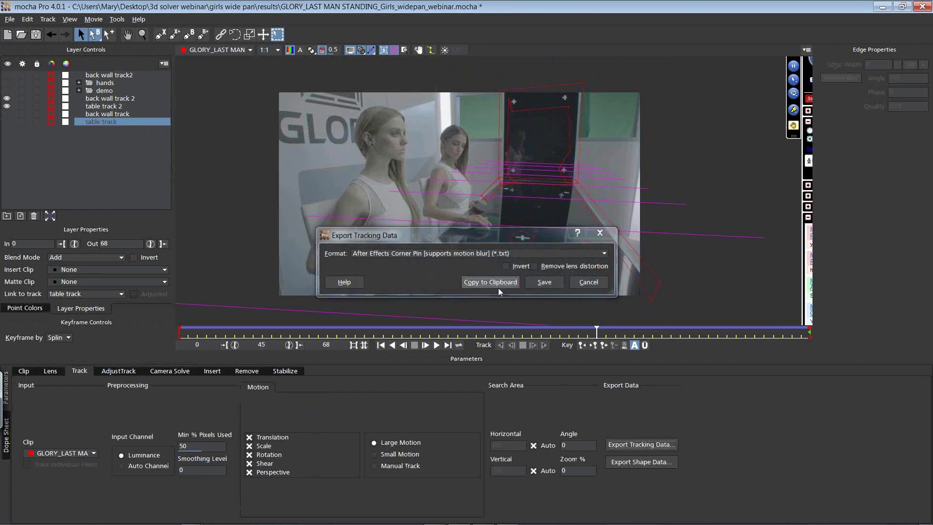
click(497, 286)
Switch to After Effects, paste the corner pin data onto the hud layer and check the pinned result around frame 86439
key(alt+Tab)
key(alt+Tab)
key(alt+Tab)
key(alt+Tab)
key(alt+Tab)
key(alt+Tab)
key(alt+Tab)
key(alt+Tab)
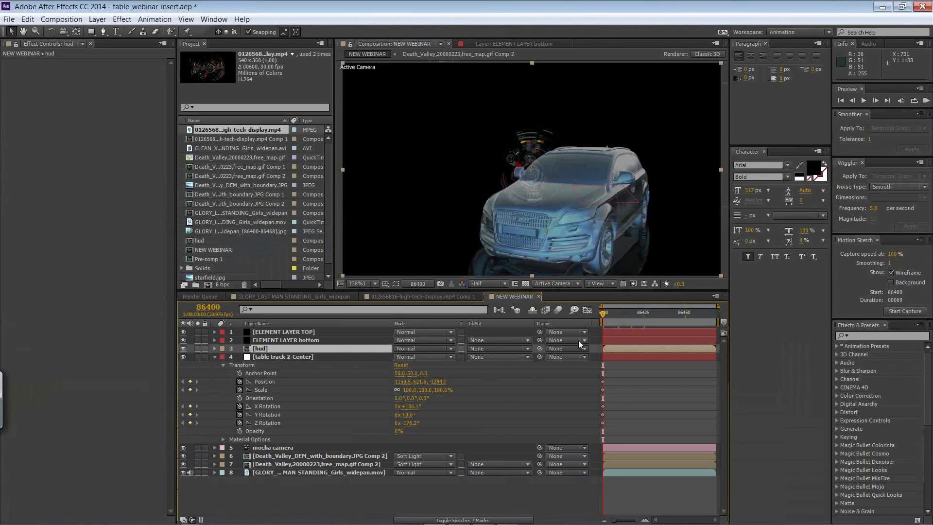
click(28, 19)
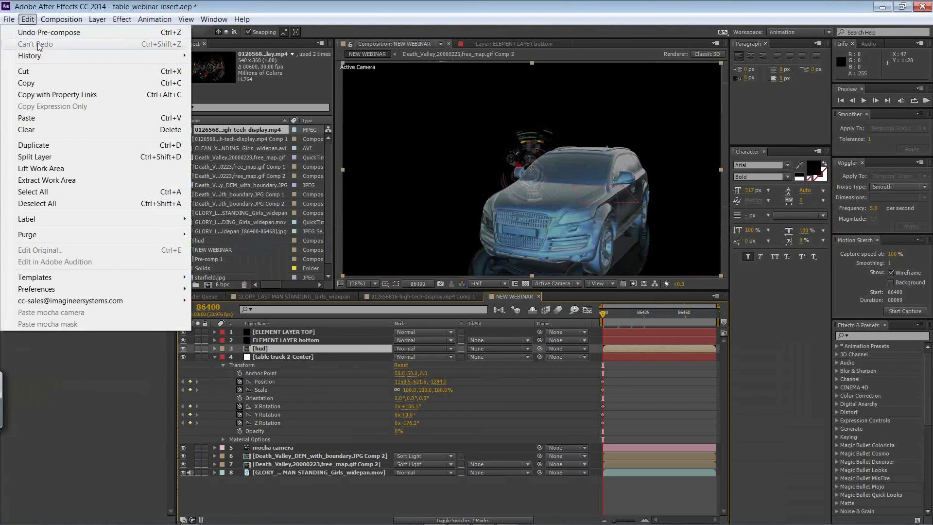
click(38, 120)
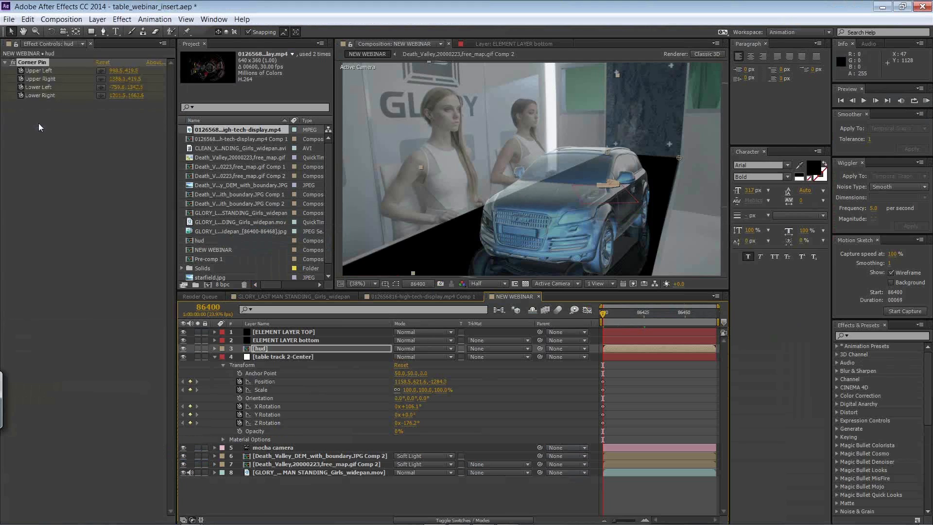
drag(642, 310, 667, 307)
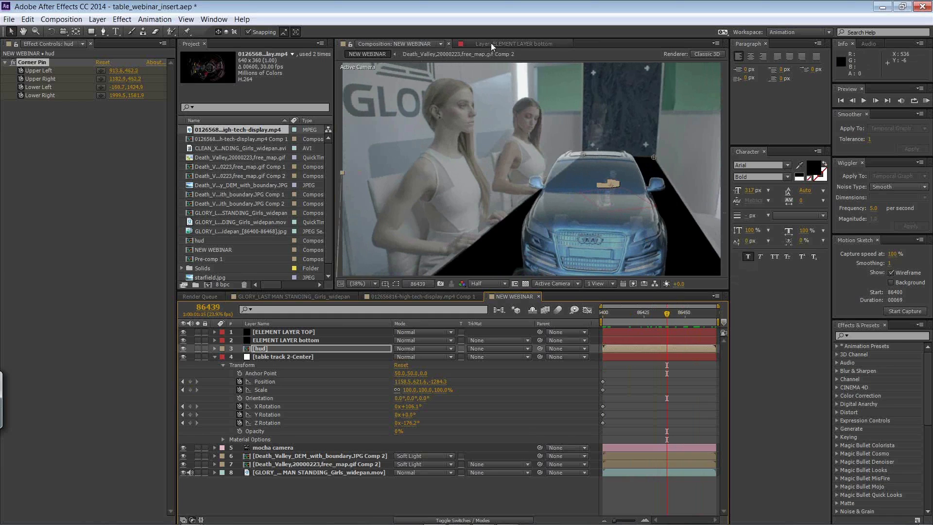
click(491, 44)
click(419, 43)
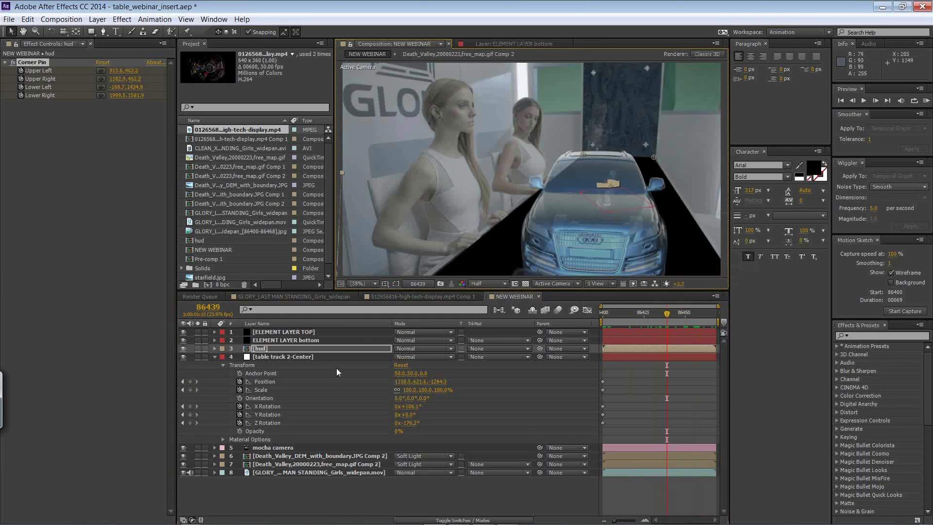
Open the hud composition, try moving the high-tech display clip to the left half of the frame, and return to NEW WEBINAR
double_click(302, 348)
drag(531, 179, 404, 201)
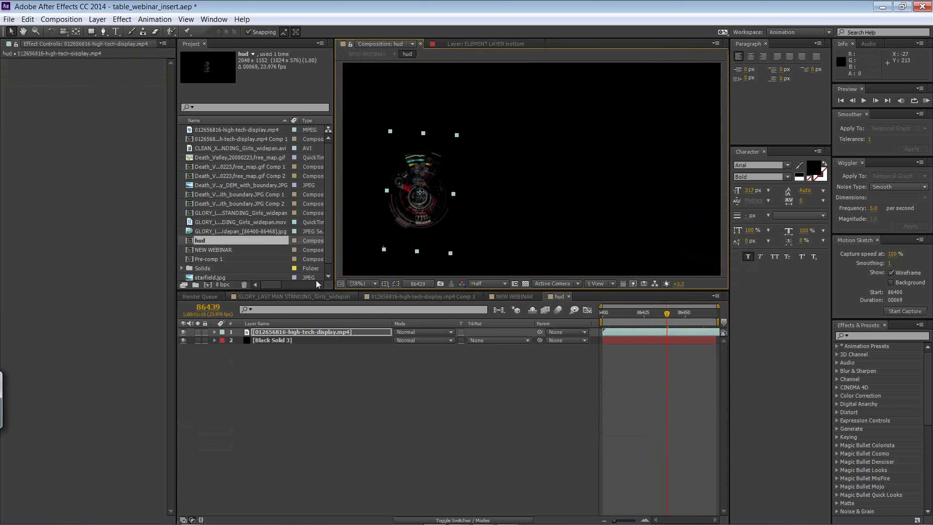
click(275, 297)
click(502, 297)
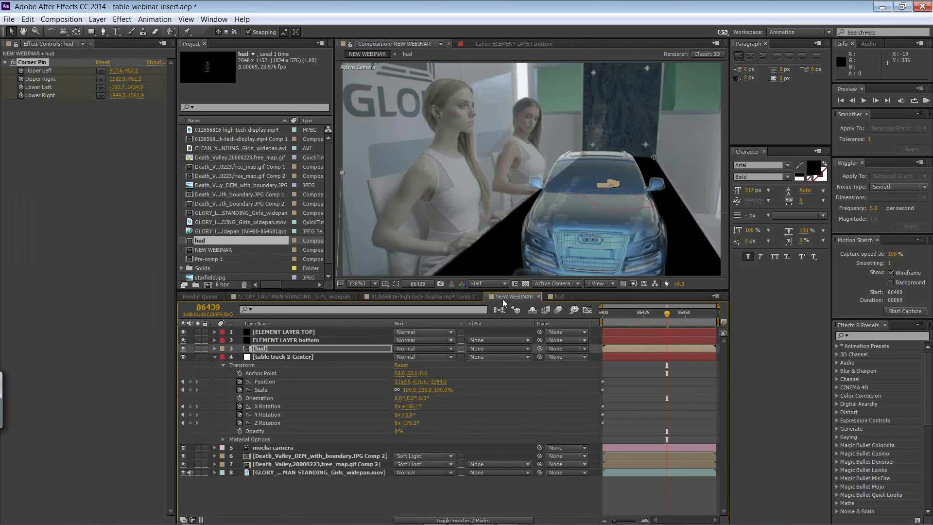
Inside the hud composition, move the high-tech display clip to the lower centre, stretch it wide and rotate it to 91°
click(483, 43)
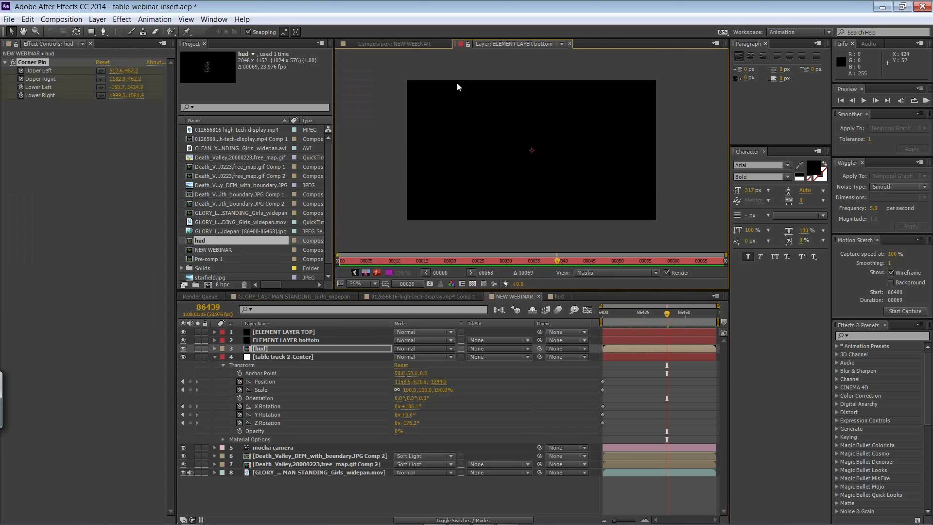
click(570, 44)
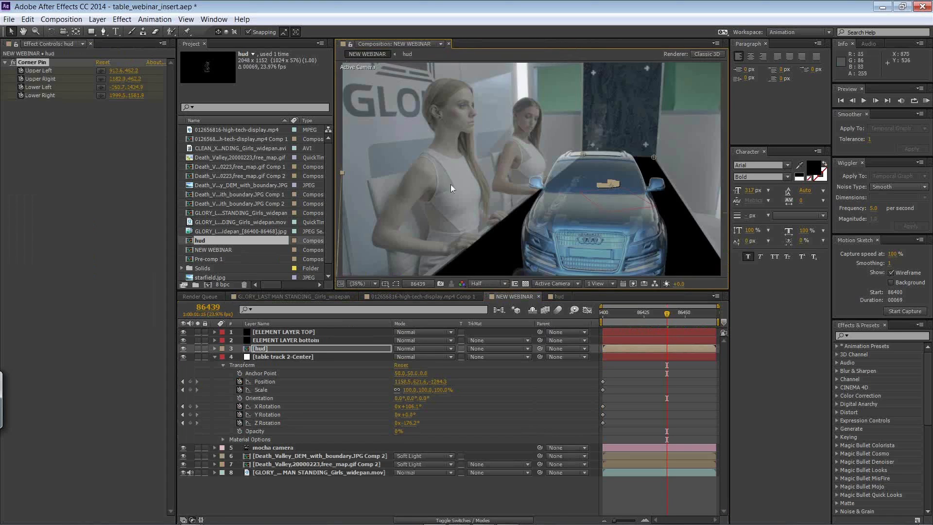
double_click(280, 349)
drag(425, 195, 549, 205)
drag(579, 146, 679, 172)
click(214, 332)
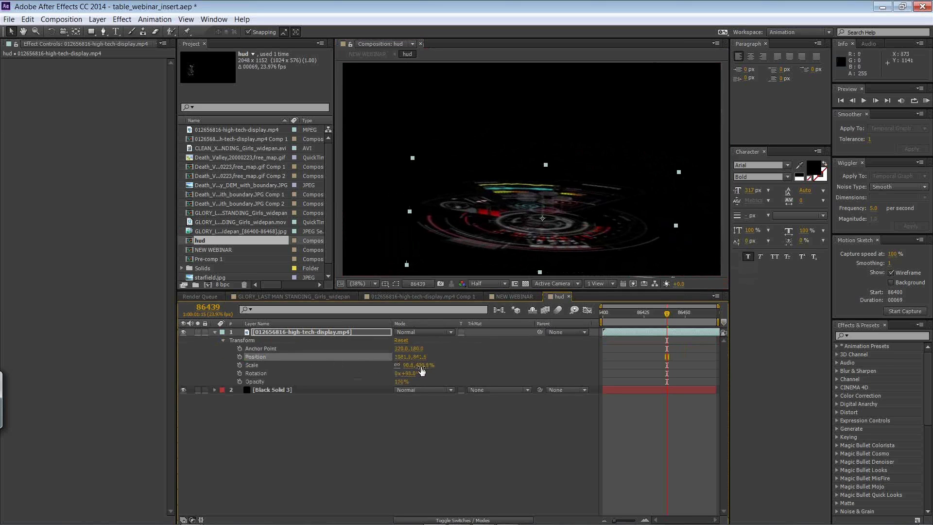
drag(411, 373, 408, 373)
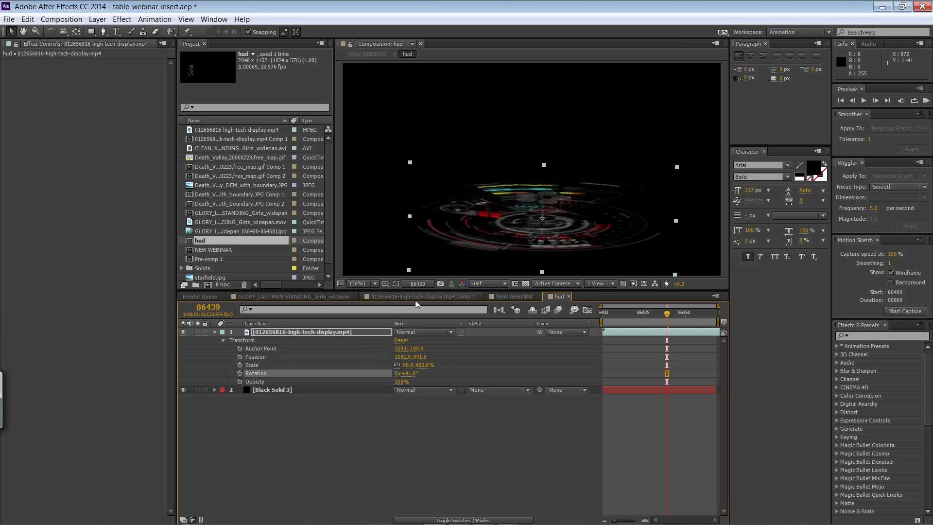
In NEW WEBINAR, return to the first frame and set the hud layer's blending mode to Screen
click(511, 297)
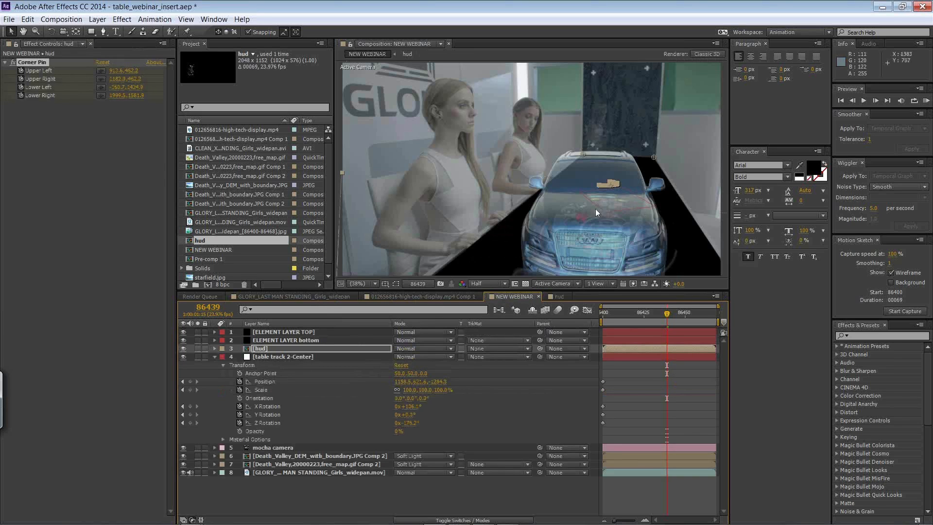
click(603, 312)
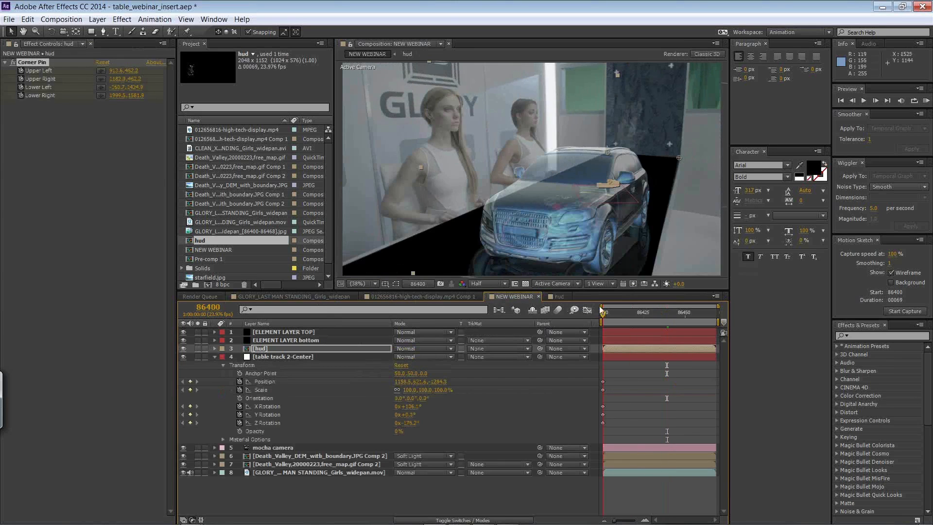
drag(601, 311, 556, 311)
click(415, 348)
click(444, 226)
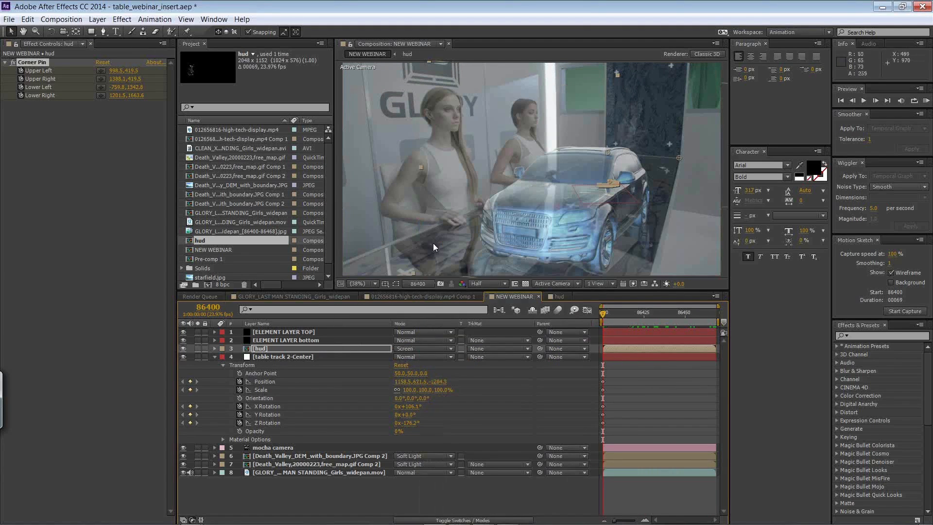
Play the NEW WEBINAR composition to review the pinned hud, and return to the first frame
key(space)
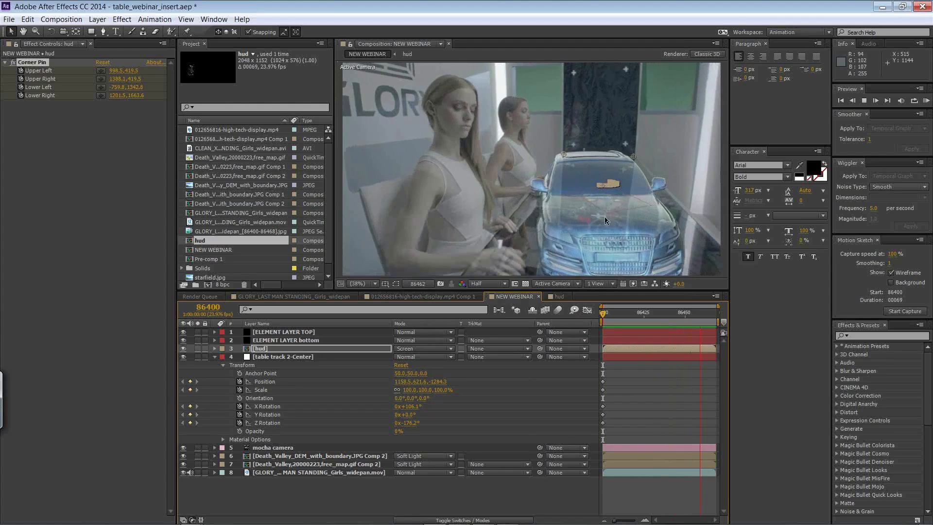
key(space)
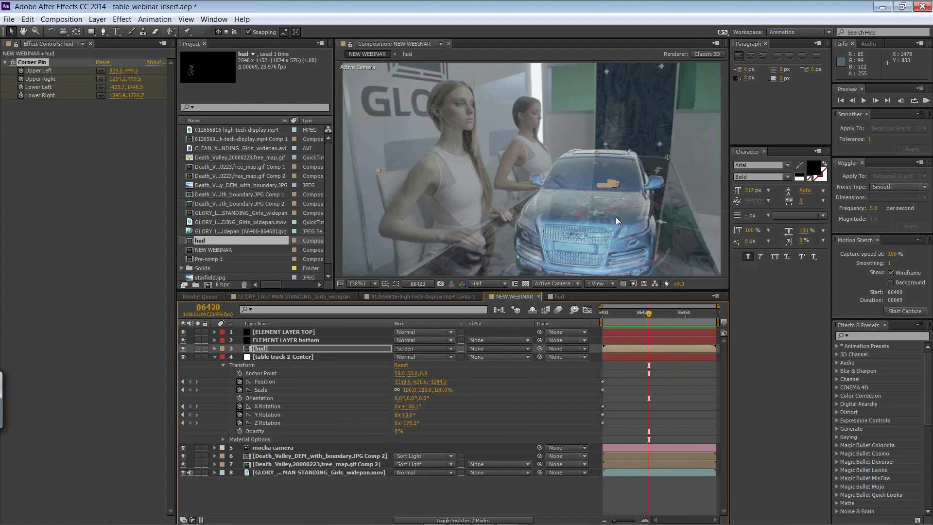
key(Home)
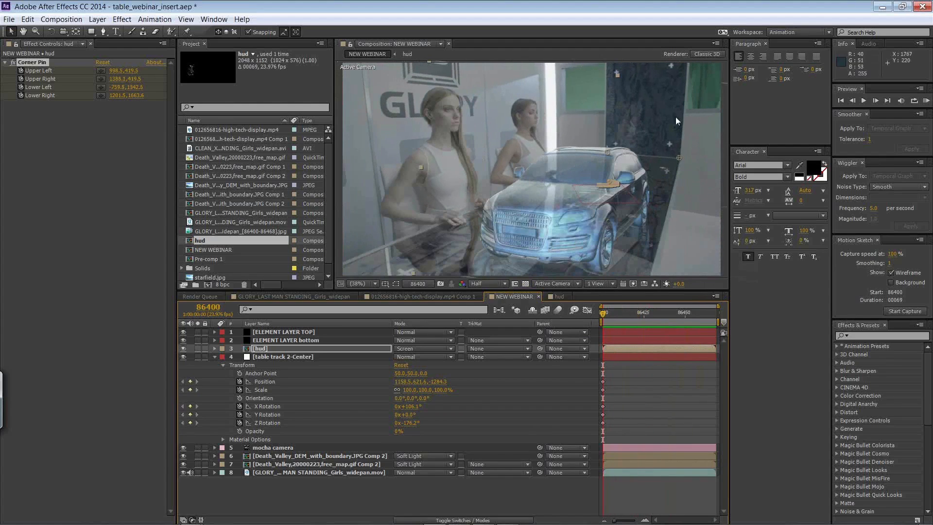
Collapse table track 2-Center, select the GLORY footage layer and switch the composition view to mocha camera
click(224, 356)
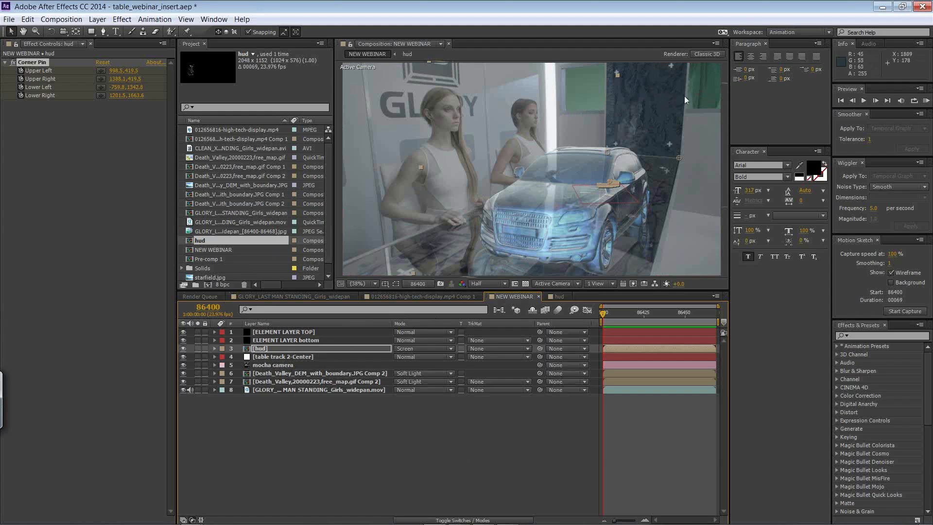
click(423, 430)
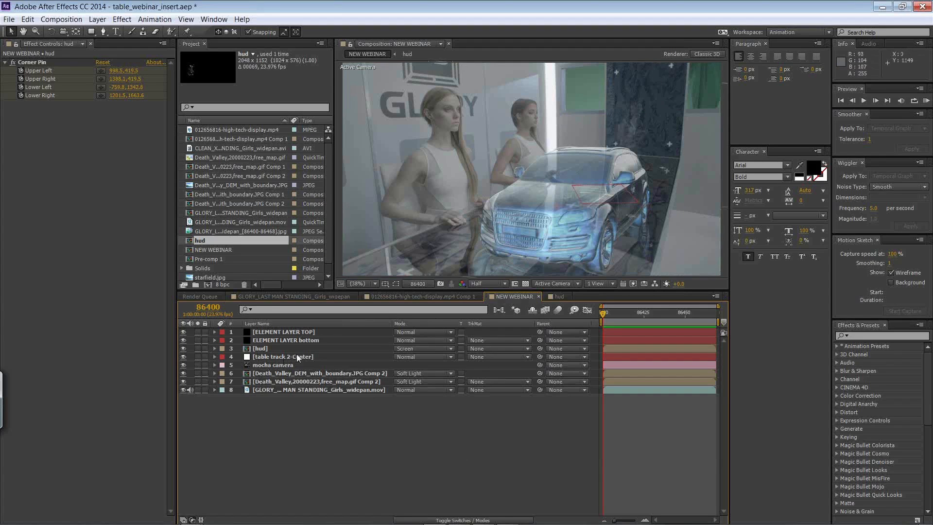
click(264, 391)
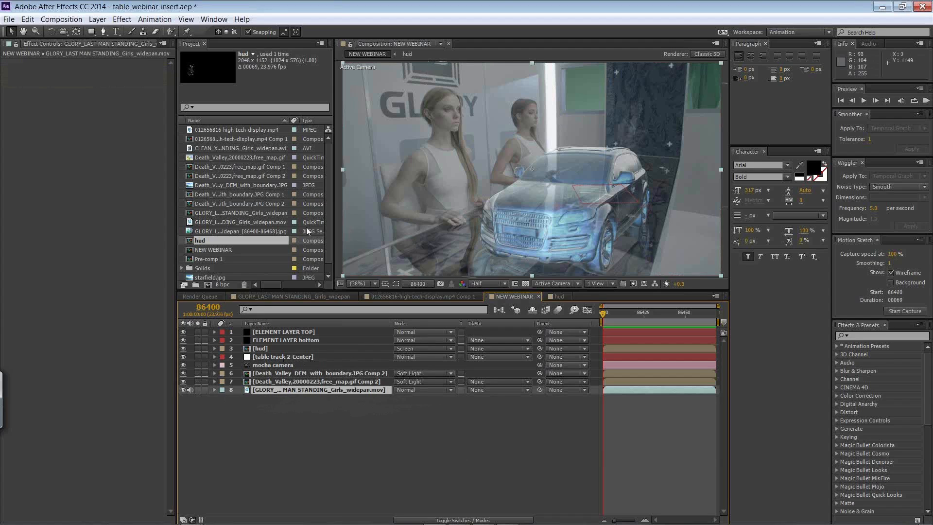
click(183, 390)
click(553, 284)
click(553, 312)
drag(631, 315, 500, 287)
Key out the green wall in the GLORY footage with Keylight (1.2), using Screen Gain 93 and Screen Balance about 33
click(122, 19)
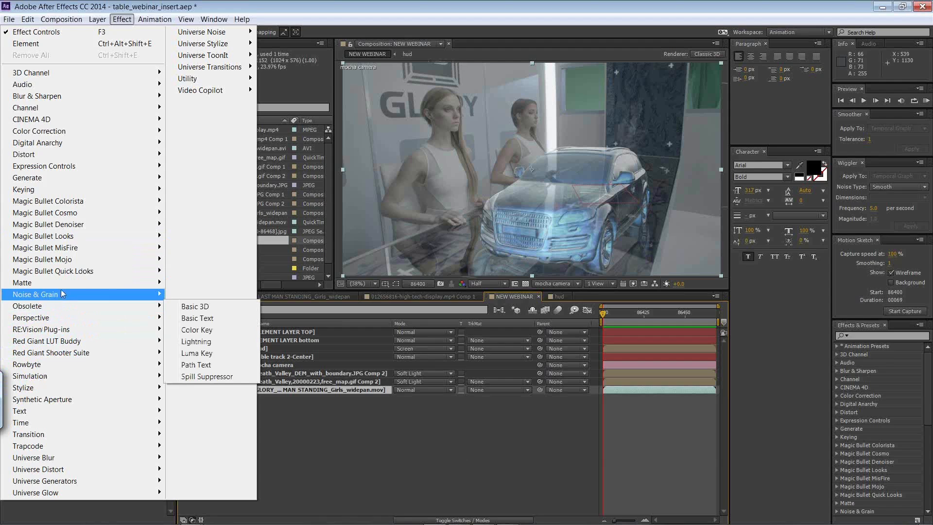
mouse_move(50, 192)
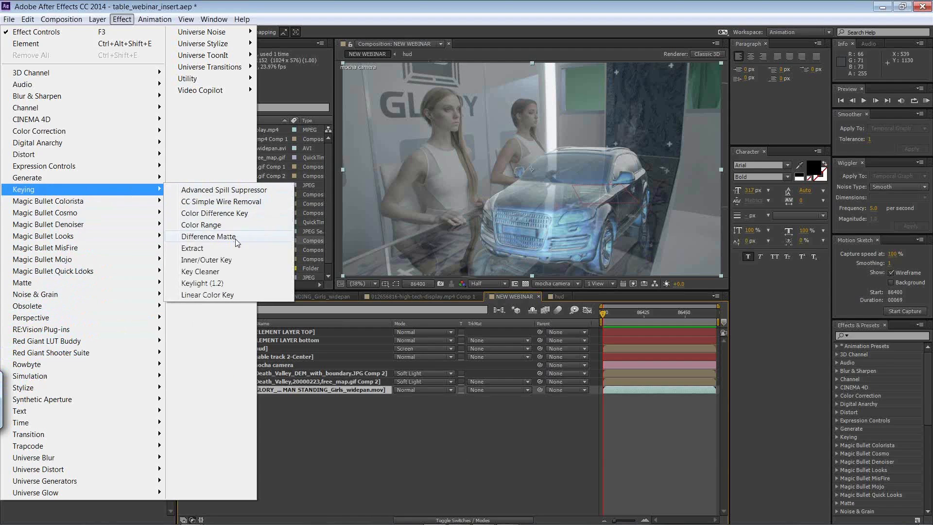
click(214, 284)
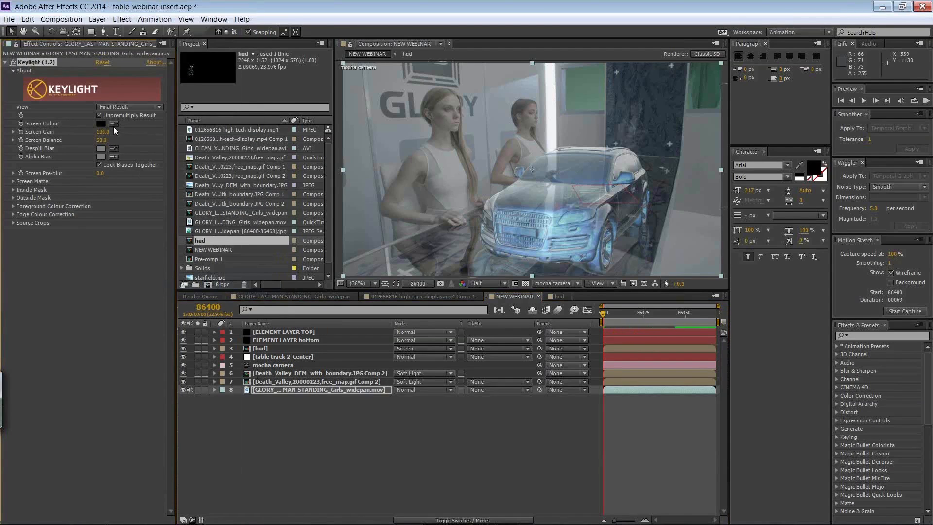
click(582, 90)
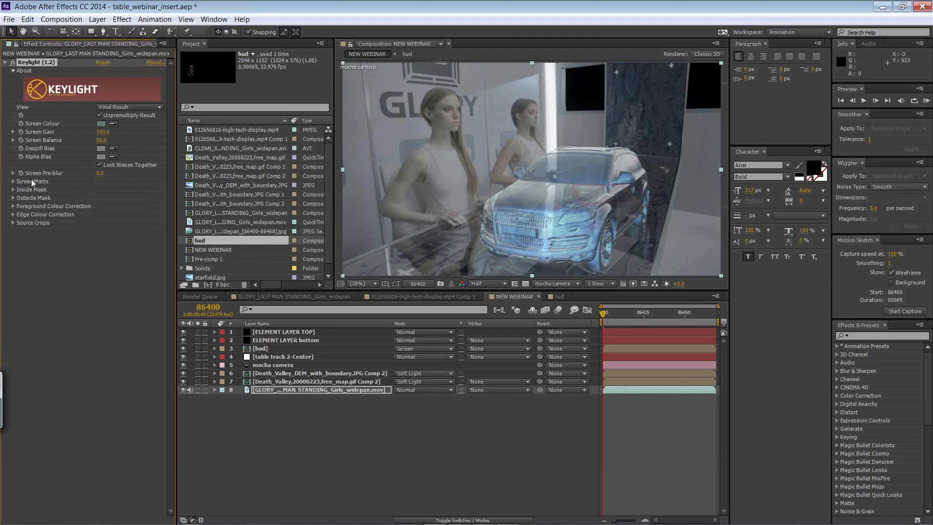
mouse_move(103, 134)
mouse_down()
mouse_move(113, 132)
mouse_move(86, 139)
mouse_up()
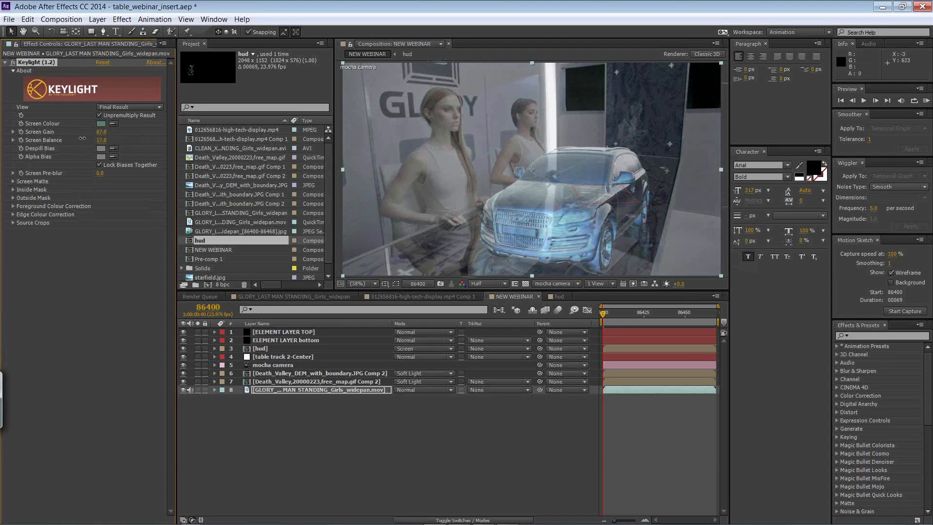
drag(101, 132, 102, 132)
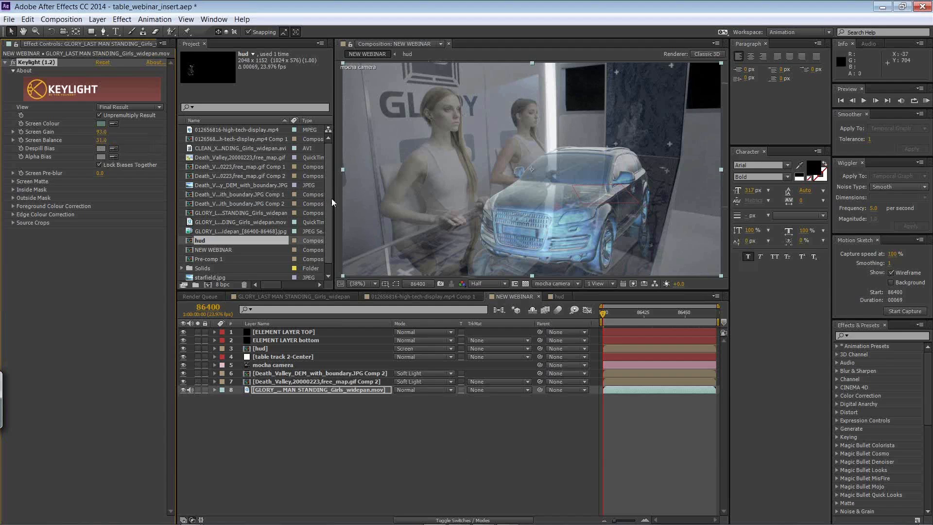
Hide every layer above the GLORY footage in NEW WEBINAR
drag(182, 332, 186, 382)
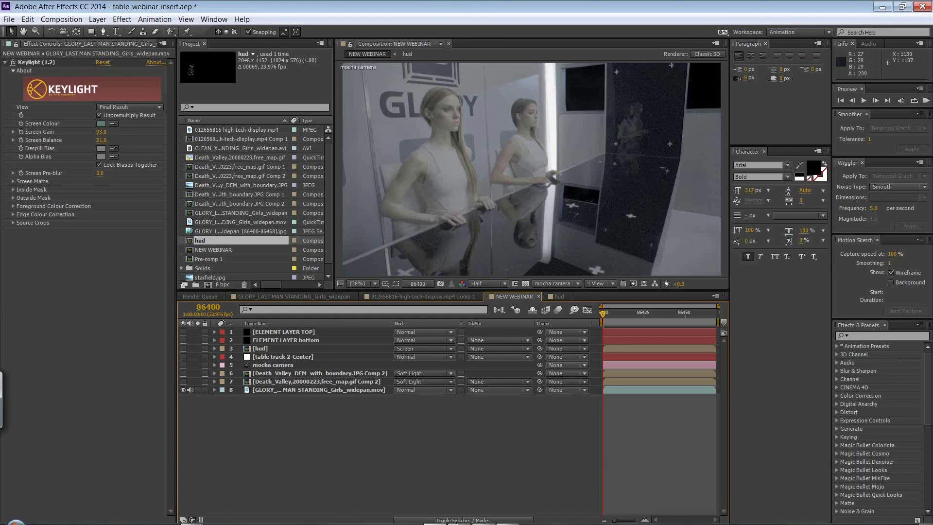
Switch to mocha Pro and display only the table track layer in place of back wall track 2 and table track 2 to examine its surface
key(alt+Tab)
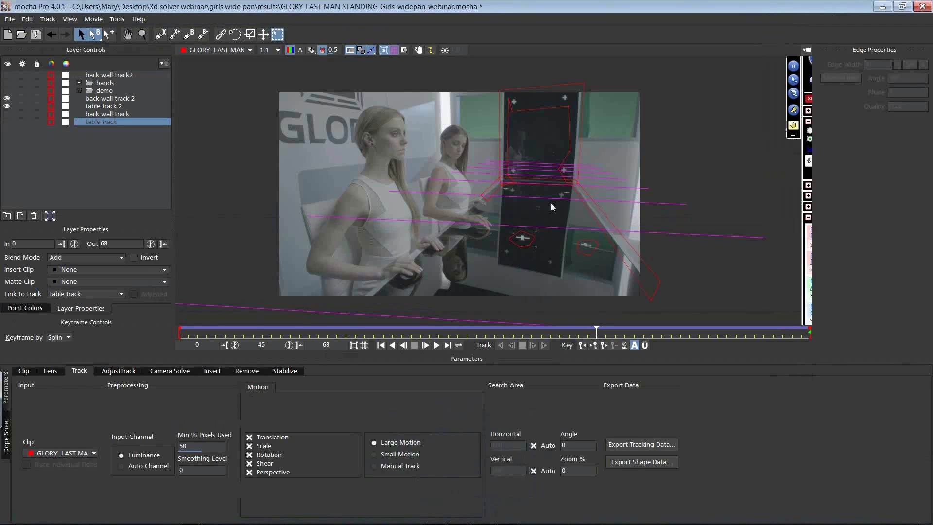
click(471, 202)
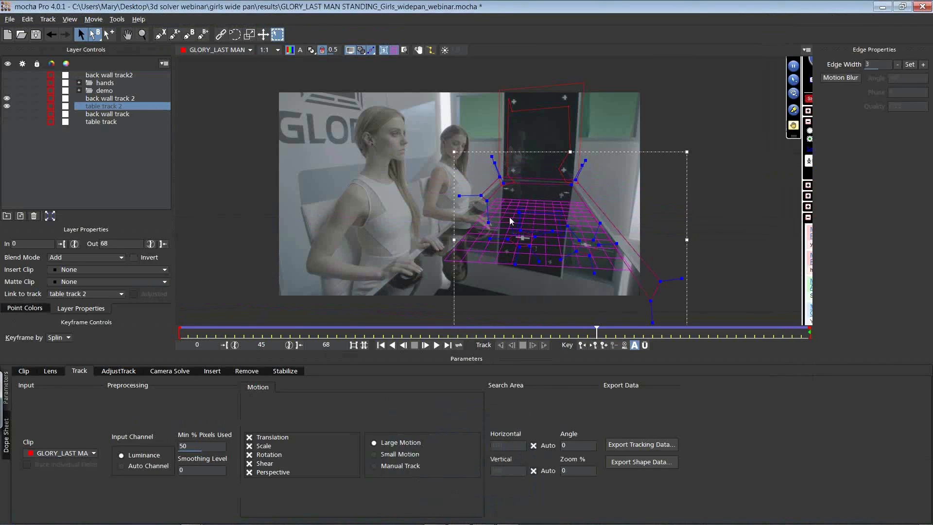
click(105, 122)
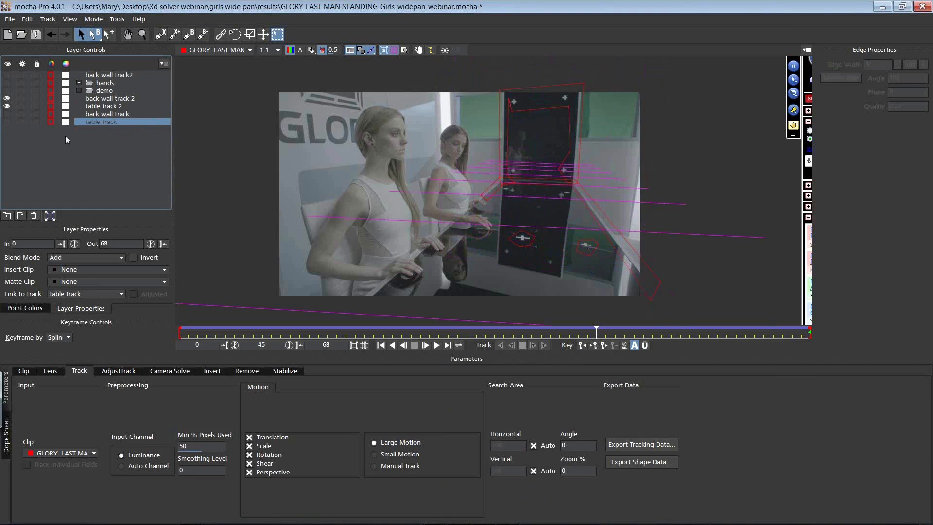
drag(6, 106, 6, 98)
click(6, 122)
drag(532, 175, 545, 156)
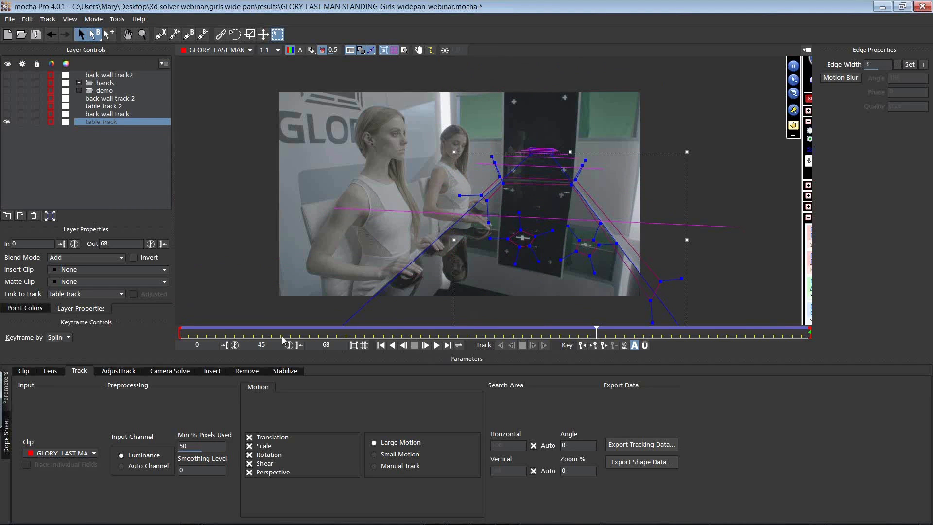
drag(597, 332, 187, 273)
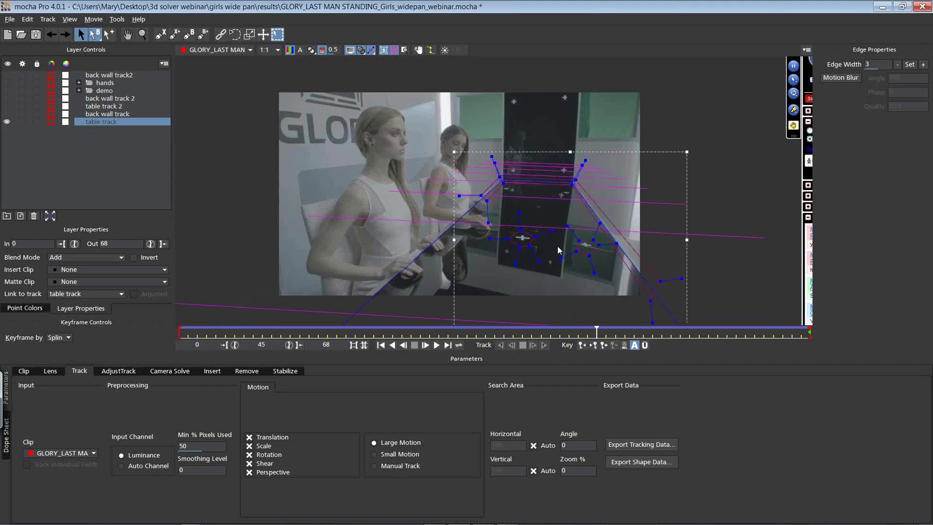
Show the back wall track layer and align its surface corners with the dark marker panel at frame 45
click(116, 115)
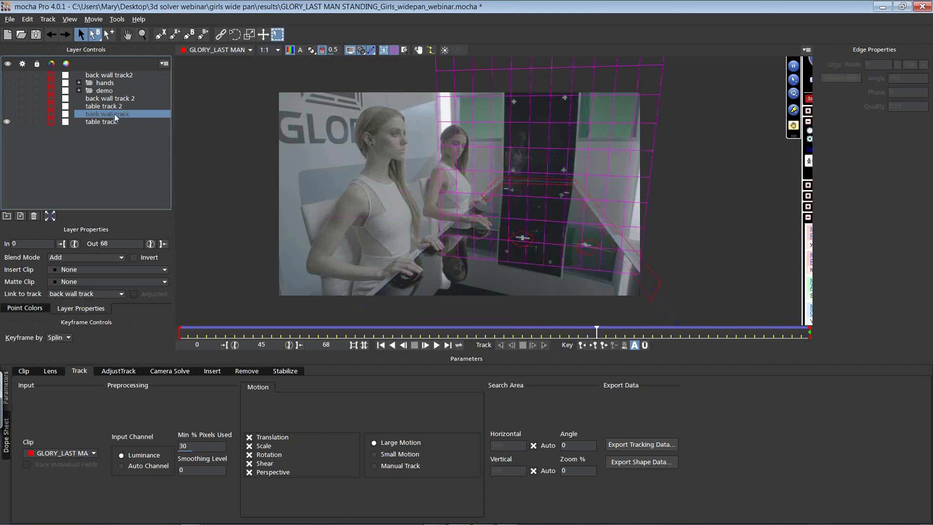
click(7, 114)
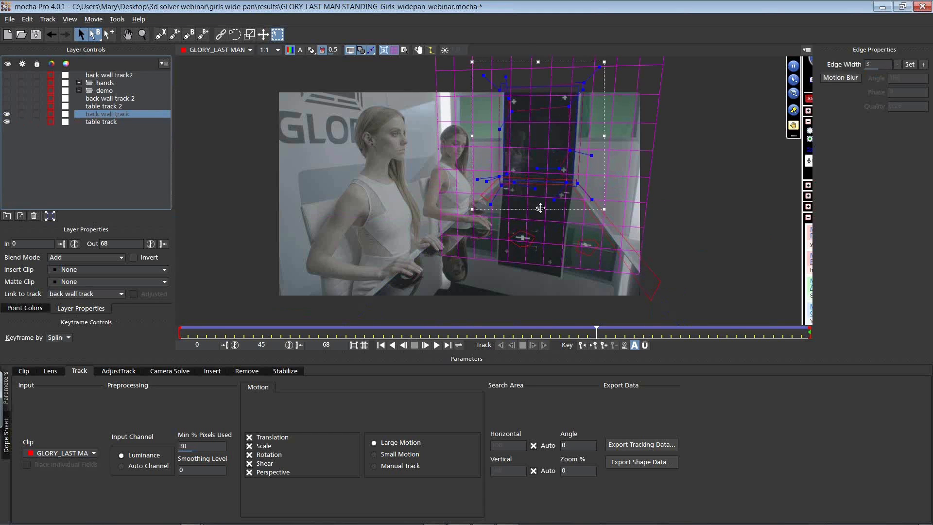
click(545, 182)
drag(547, 232, 495, 267)
drag(568, 266, 561, 278)
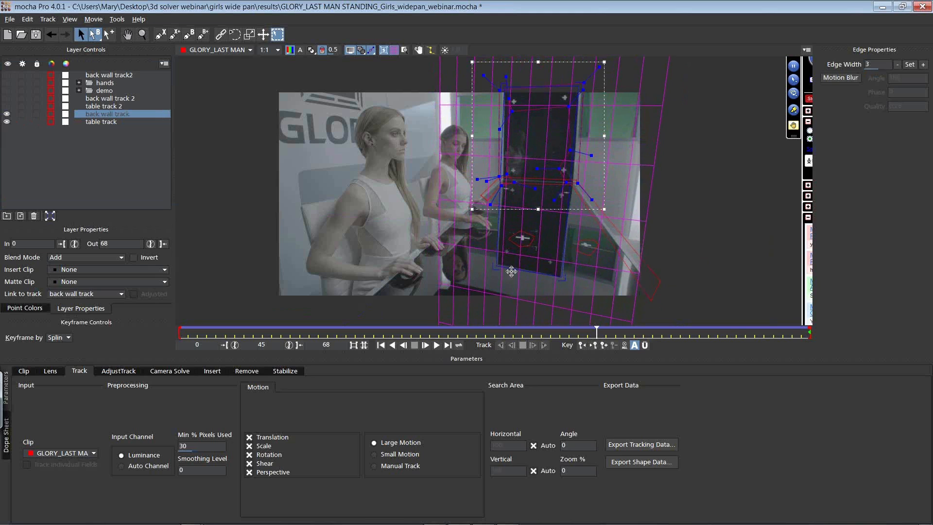
drag(498, 267, 499, 264)
drag(580, 92, 502, 178)
Scrub through the clip to check the back wall track up to frame 68, and hide both visible track layers
drag(597, 331, 809, 333)
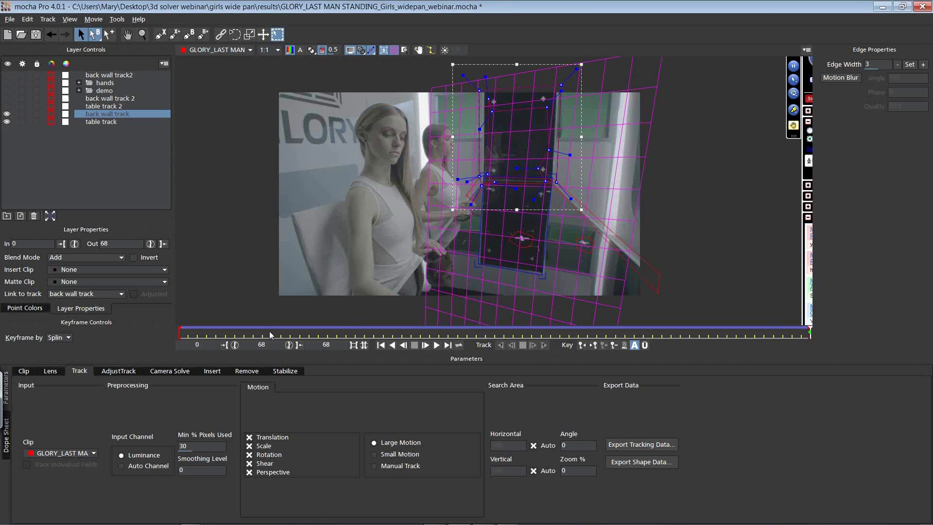
click(195, 335)
drag(195, 335, 887, 312)
click(7, 114)
click(7, 121)
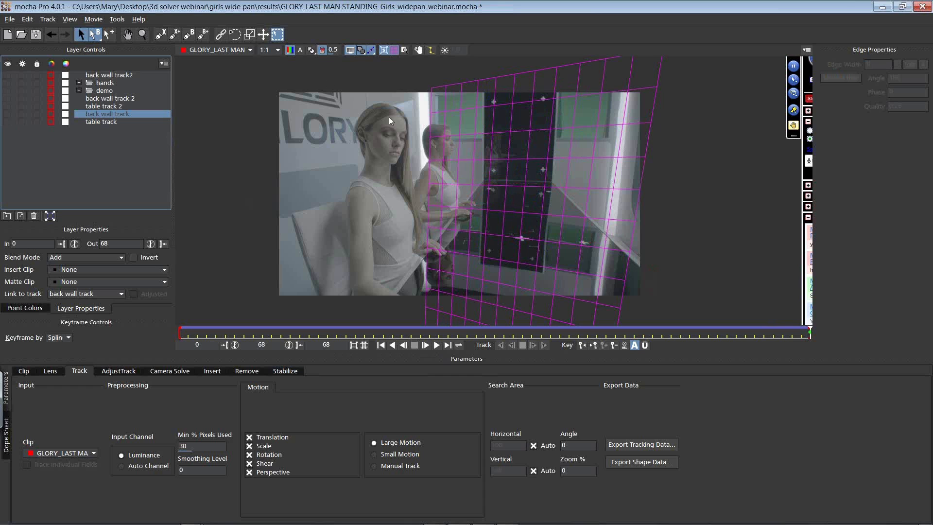
Draw a closed X-spline at frame 68 around the lower part and right edge of the dark marker panel
click(160, 35)
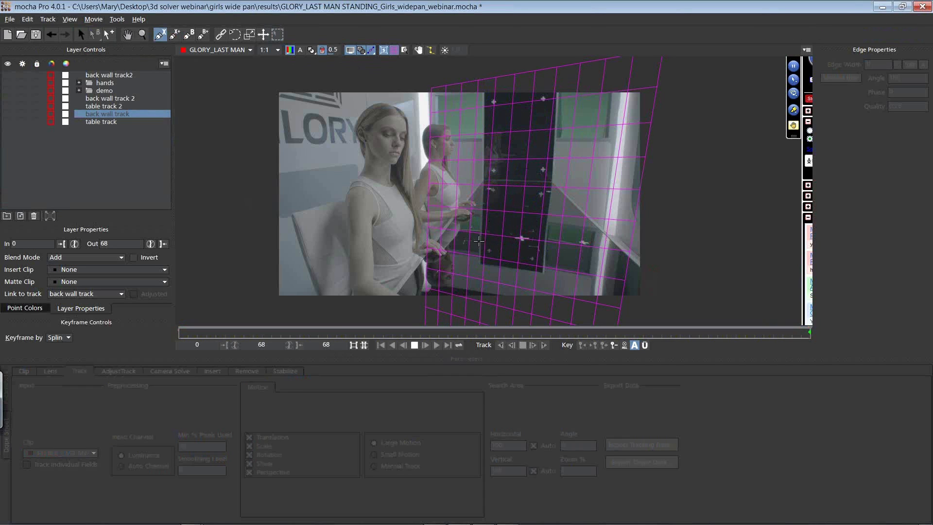
click(478, 239)
click(485, 237)
click(491, 244)
click(497, 250)
click(520, 256)
click(529, 253)
click(540, 256)
click(543, 257)
click(543, 228)
click(545, 209)
click(551, 202)
click(548, 243)
click(548, 281)
click(522, 276)
click(492, 269)
click(476, 267)
right_click(478, 235)
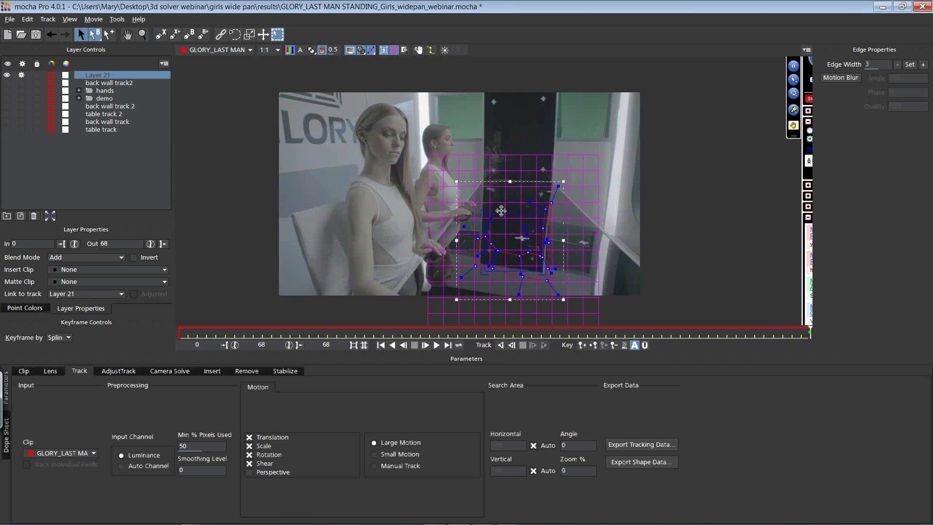
Fit the new layer's surface corners to the dark panel and track it backward from frame 68 to frame 0
drag(544, 212, 554, 179)
drag(542, 272, 545, 273)
drag(486, 270, 479, 266)
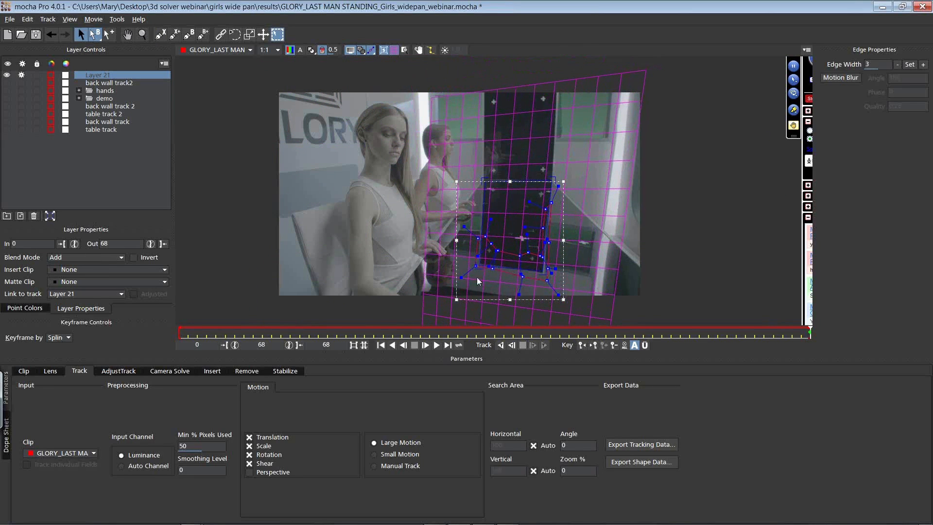
click(501, 345)
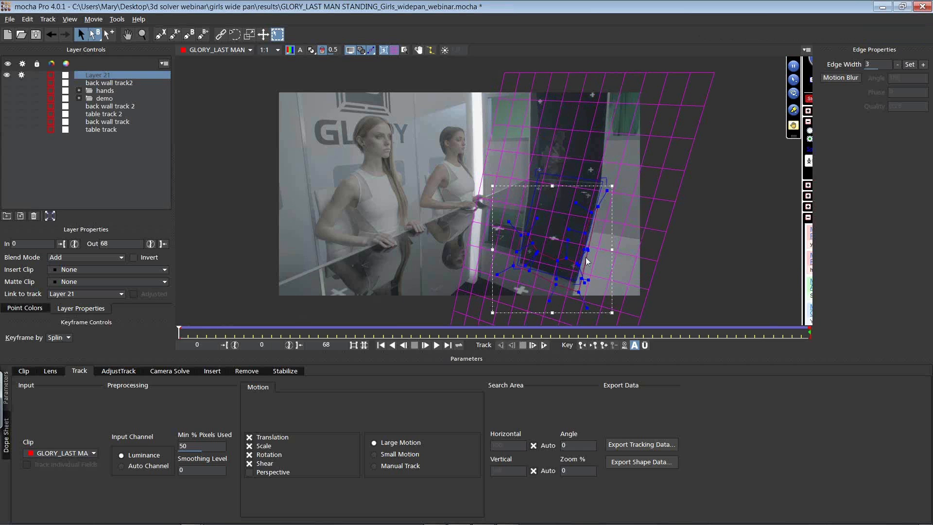
At frame 6, delete the new layer's spline points along the dark panel's right edge
drag(182, 334, 234, 333)
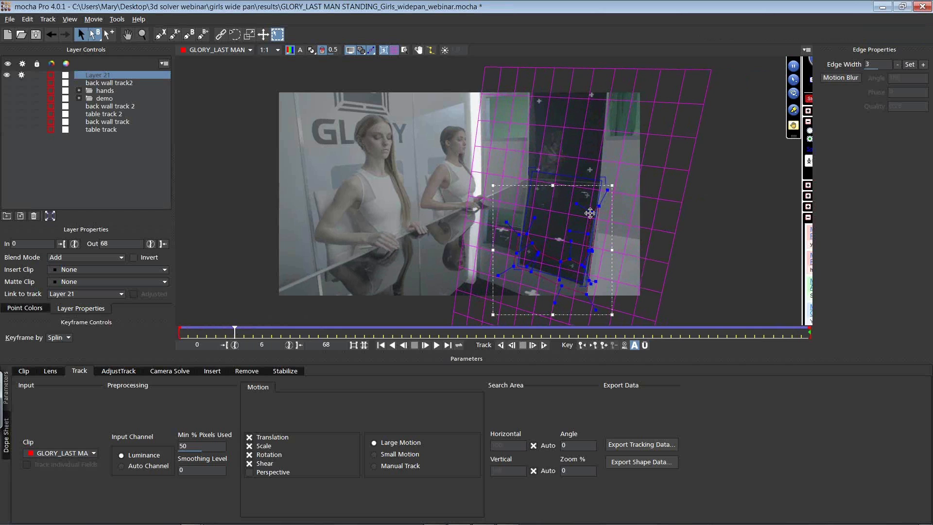
drag(575, 210, 576, 199)
key(Delete)
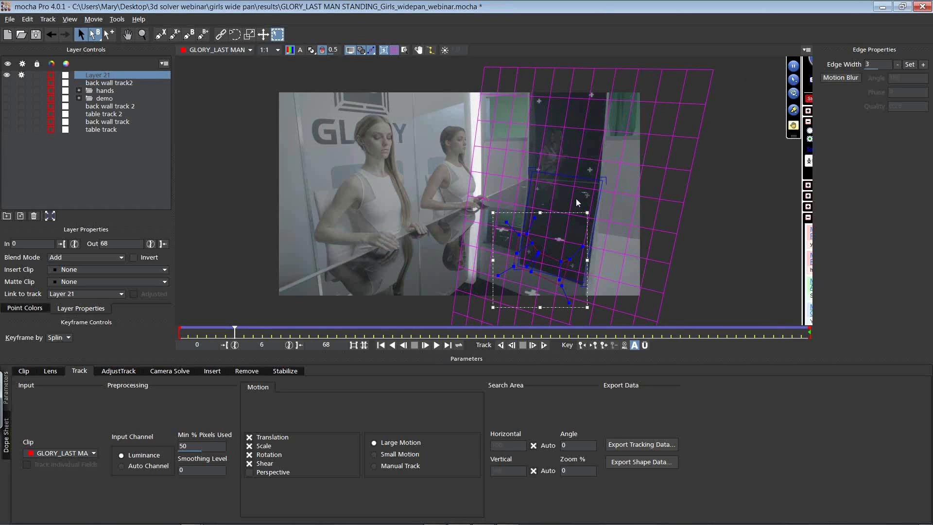
Disable Scale, Rotation and Shear so only Translation is tracked, and track the new layer backward to frame 0
click(249, 446)
click(250, 454)
click(249, 463)
click(500, 345)
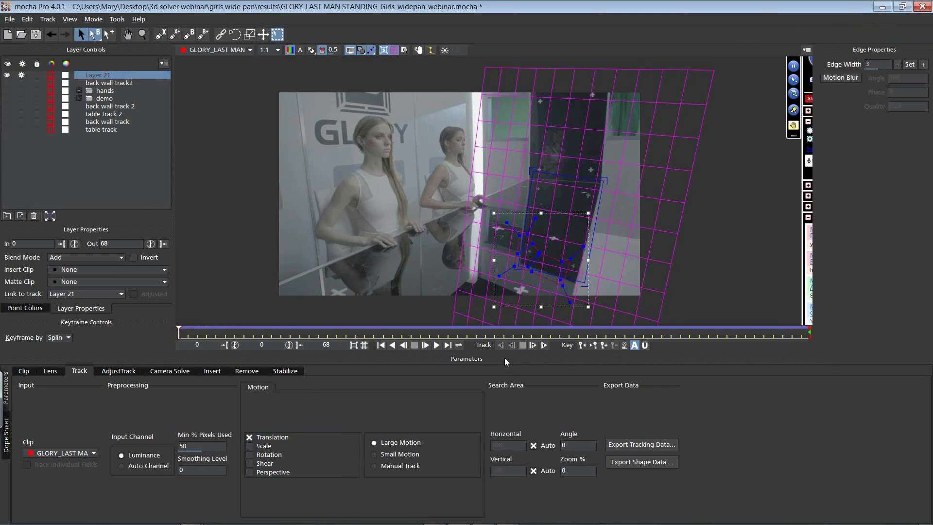
Scrub the translation-only track through to frame 68, delete the newly drawn panel layer and select table track
drag(179, 333, 420, 332)
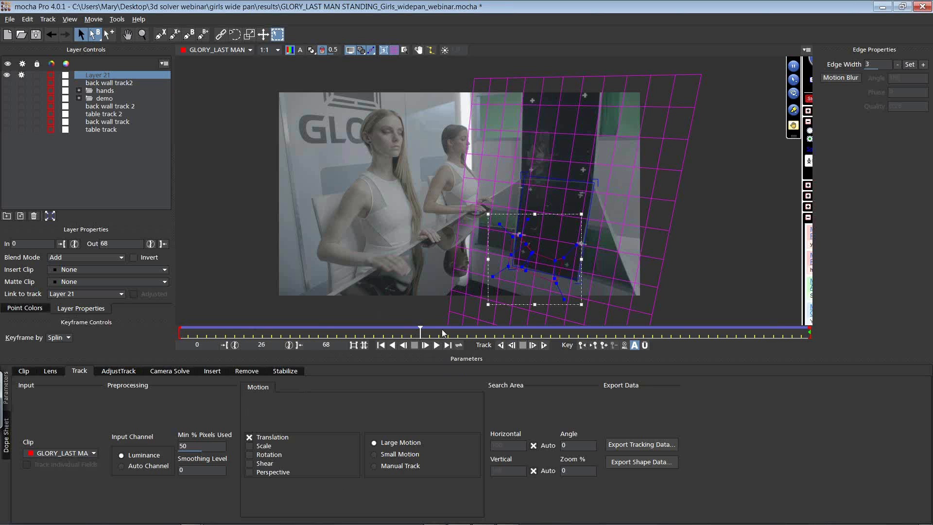
drag(418, 331, 809, 321)
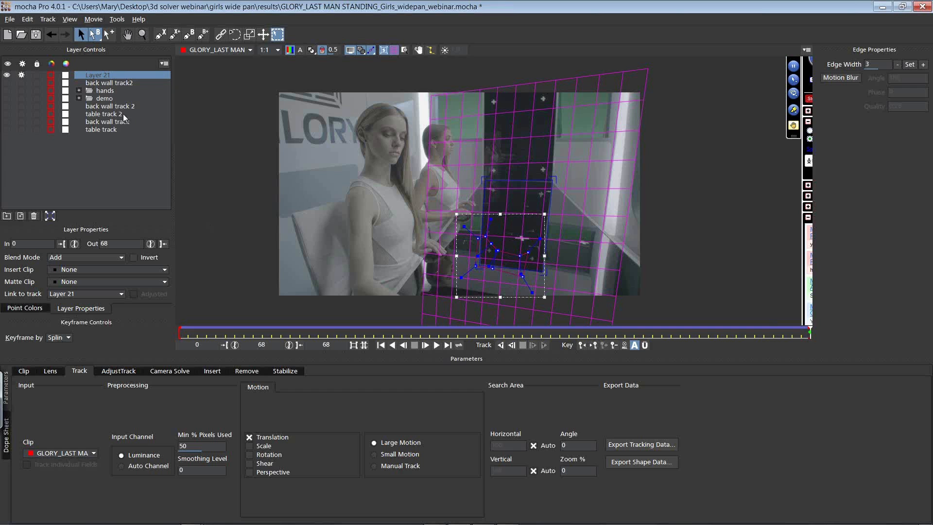
click(34, 216)
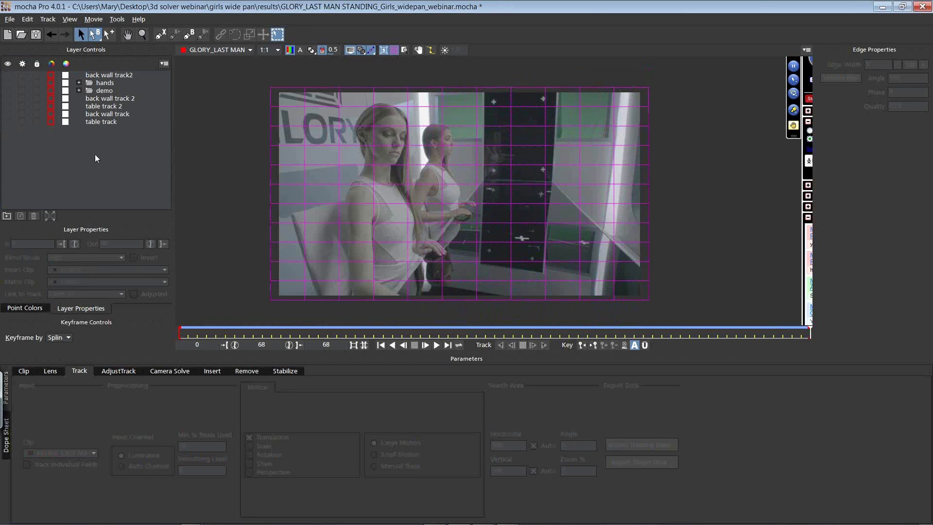
click(111, 122)
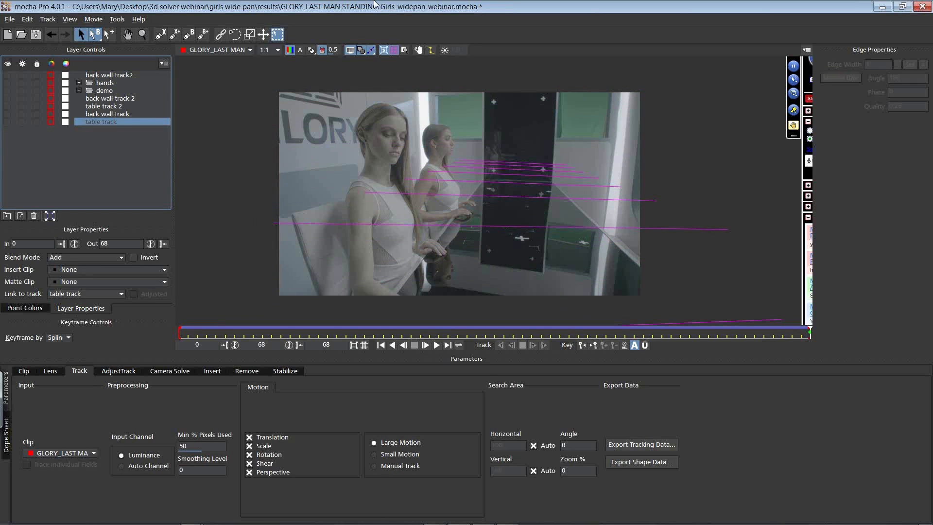
Return to After Effects and set Keylight's Screen Matte to Shrink/Grow about 4.3, Softness 1.0, Despot Black about 7.7 and Despot White about 4.4
key(alt+Tab)
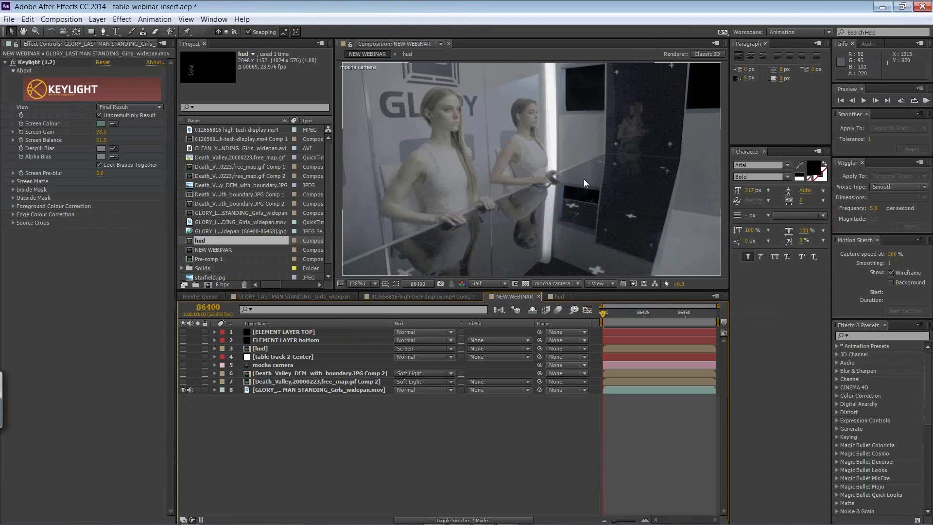
click(14, 182)
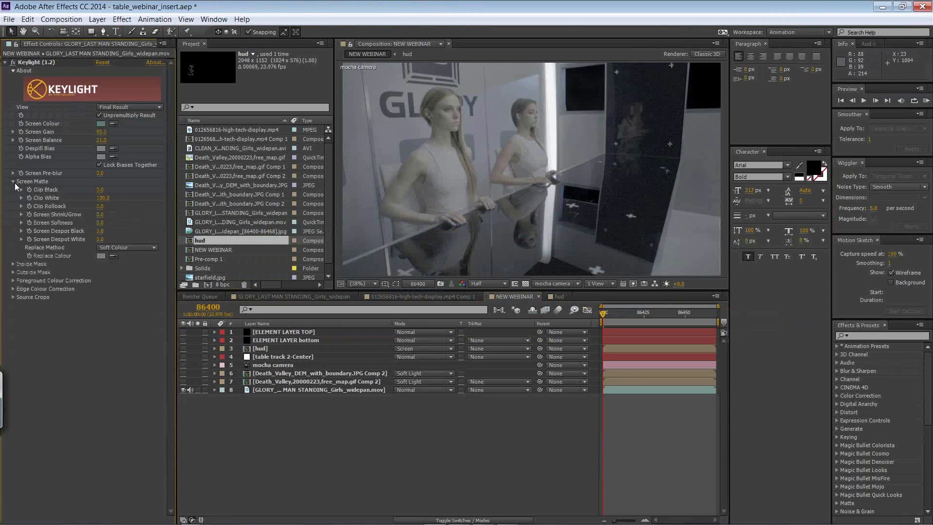
click(112, 197)
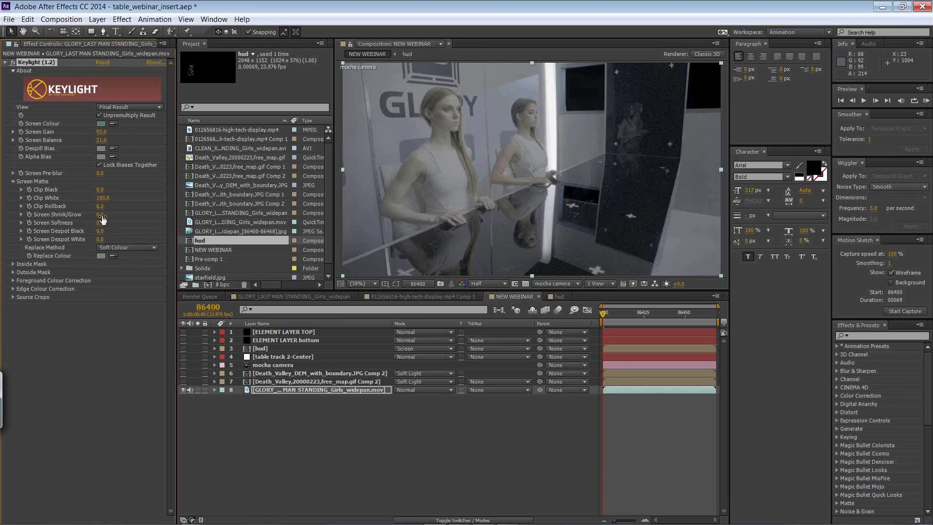
mouse_move(101, 189)
mouse_down()
mouse_move(120, 190)
mouse_move(88, 190)
mouse_up()
mouse_move(112, 213)
mouse_down()
mouse_move(118, 217)
mouse_move(96, 216)
mouse_up()
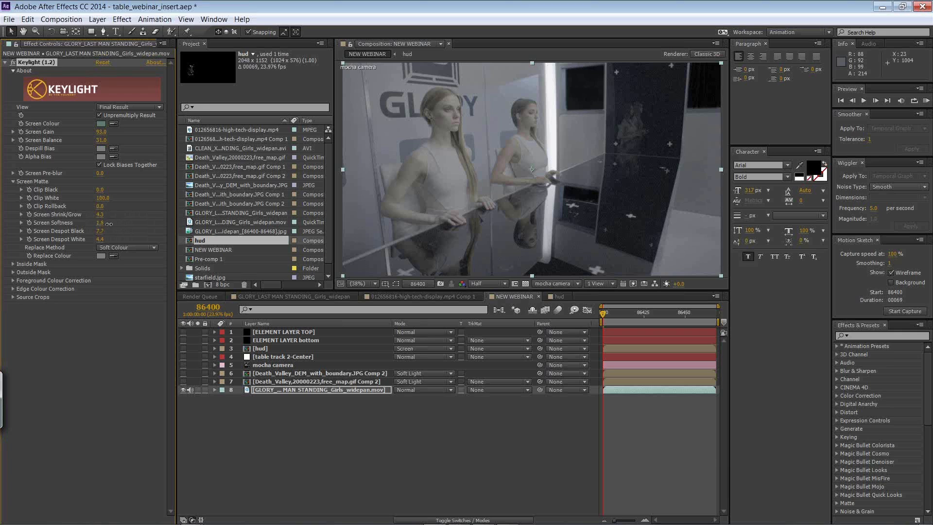
Refine the Keylight key on the GLORY footage with Screen Balance 55 and Screen Gain about 98
drag(102, 140, 113, 141)
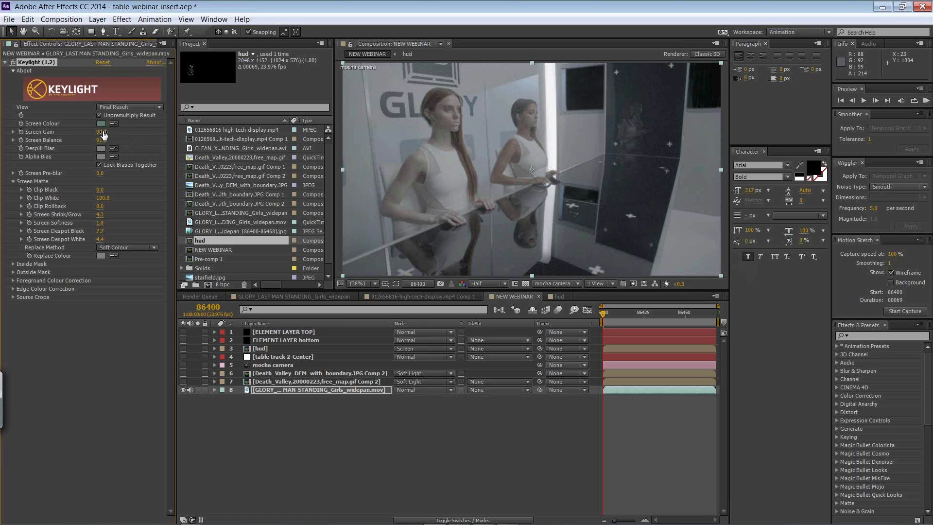
drag(103, 132, 121, 134)
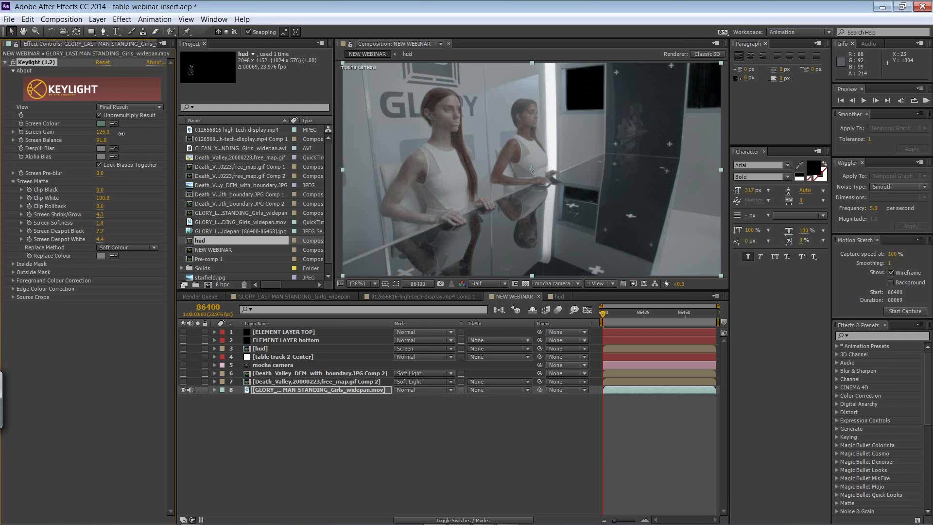
drag(120, 135, 95, 139)
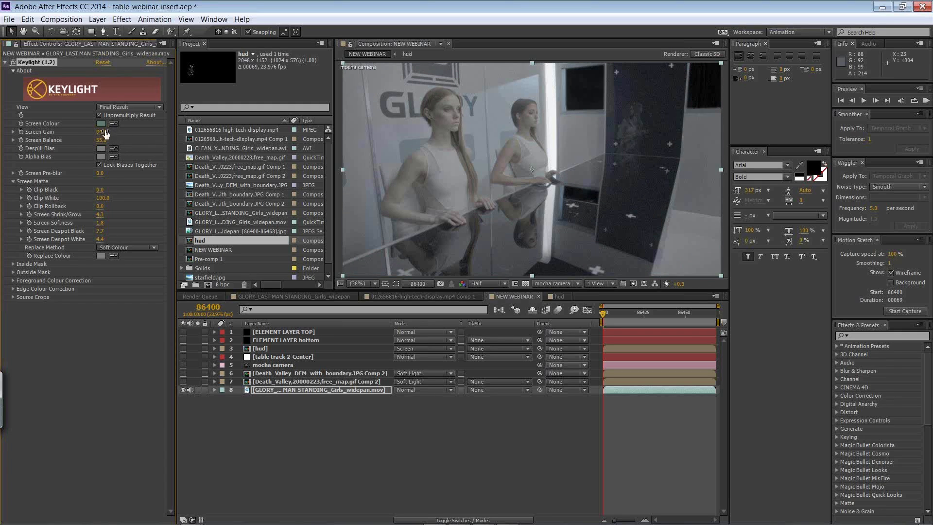
drag(106, 132, 107, 132)
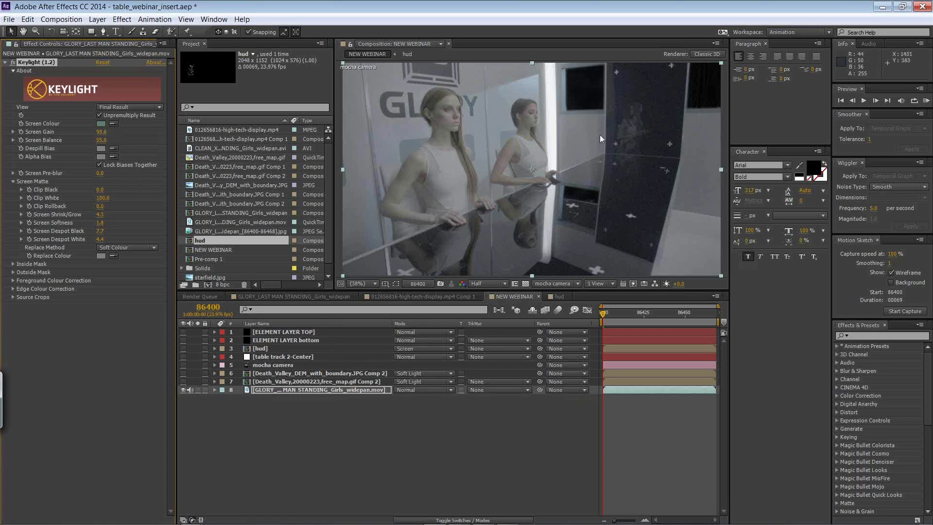
Make the hidden layers visible again and add starfield.jpg to NEW WEBINAR beneath the GLORY footage
click(183, 382)
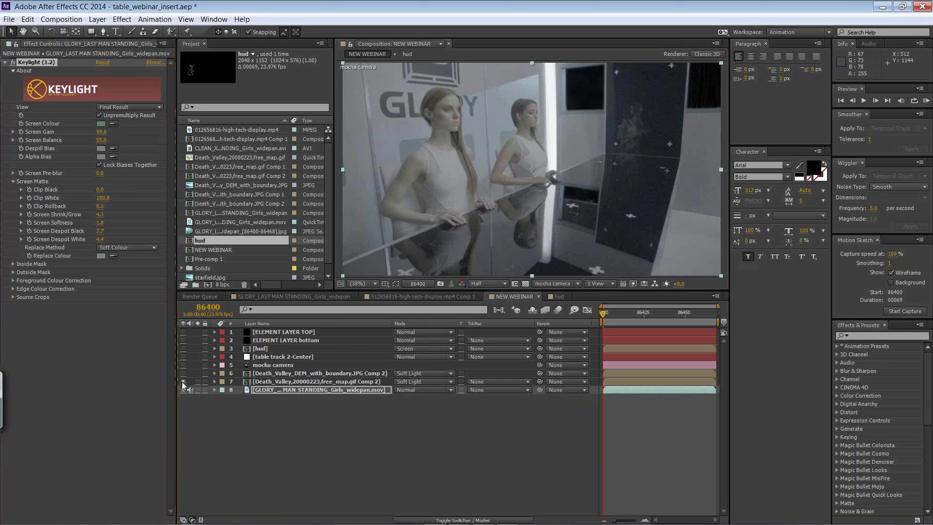
drag(183, 357, 183, 332)
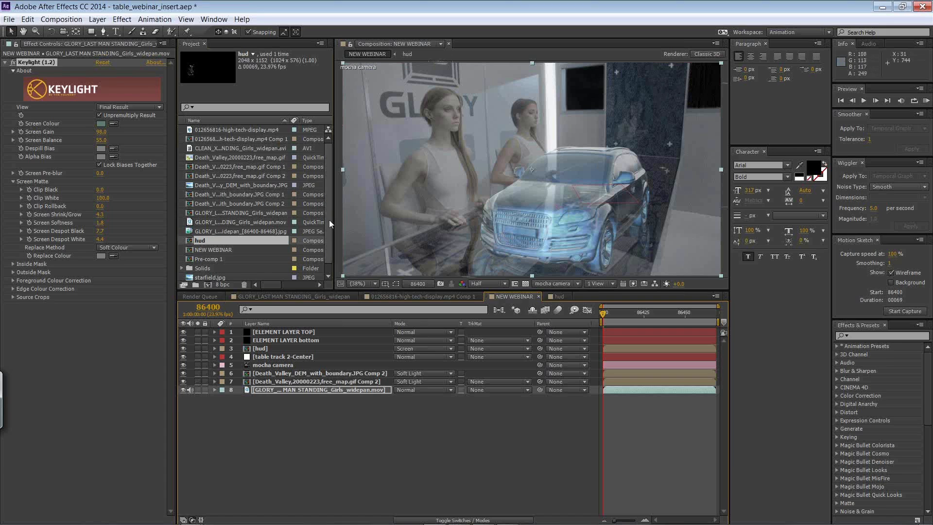
scroll(327, 233, down, 1)
click(217, 269)
drag(217, 270, 279, 444)
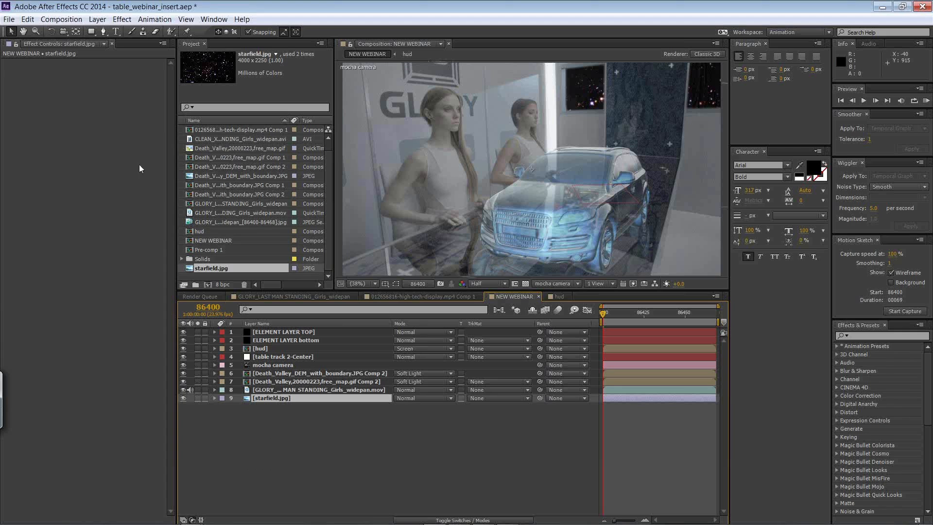
Apply the Brightness & Contrast effect to the starfield.jpg layer
click(122, 19)
mouse_move(73, 135)
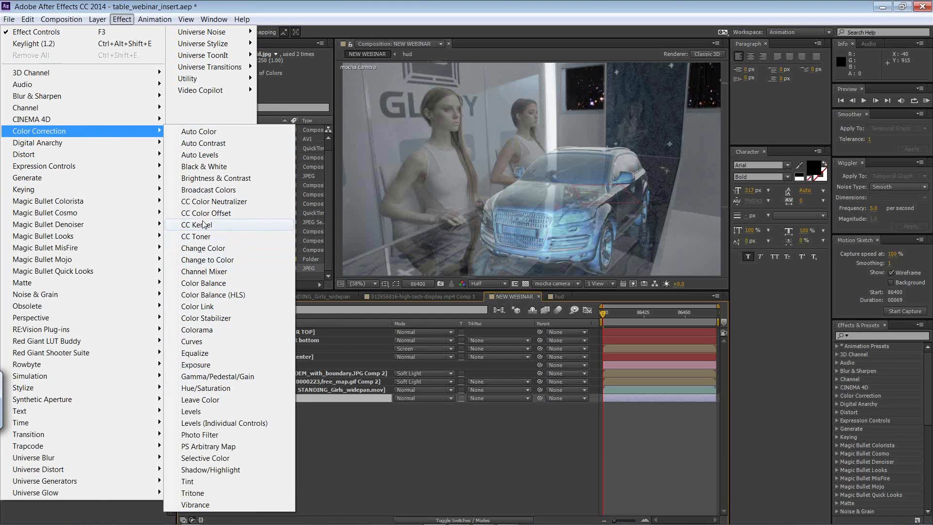
click(216, 179)
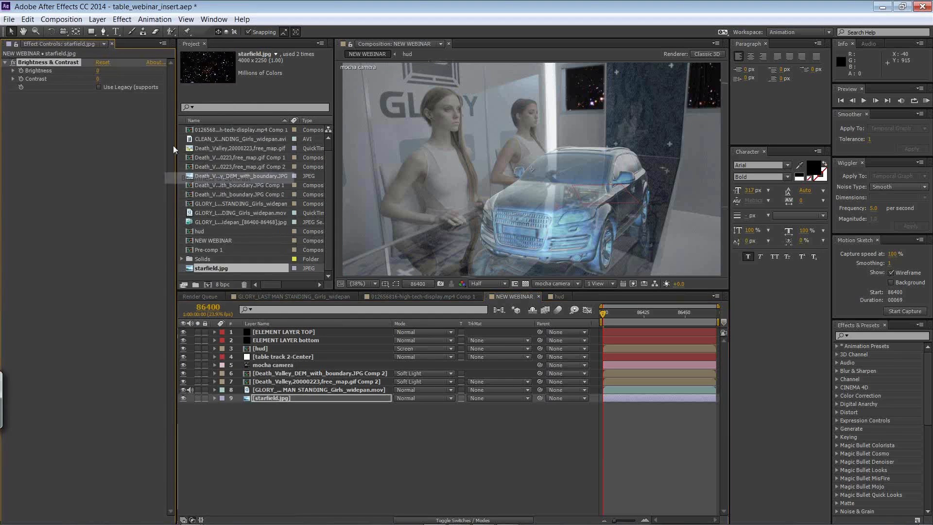
Set the starfield.jpg layer's Brightness to -101 and its Contrast to -99
click(90, 71)
drag(98, 71, 70, 75)
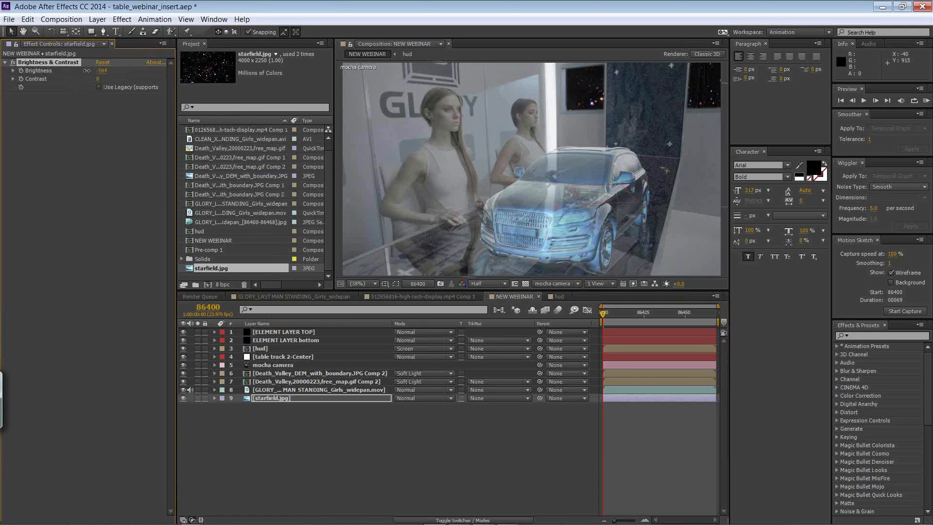
click(83, 82)
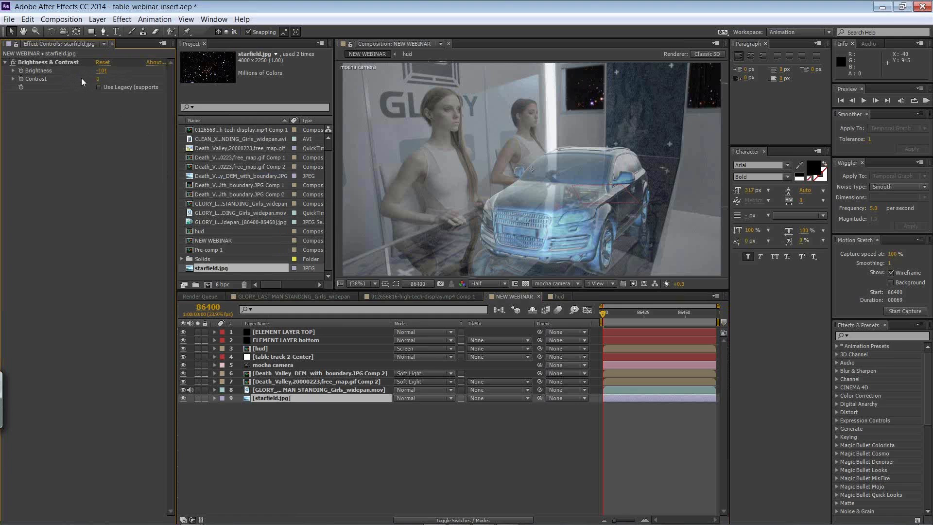
drag(98, 79, 69, 80)
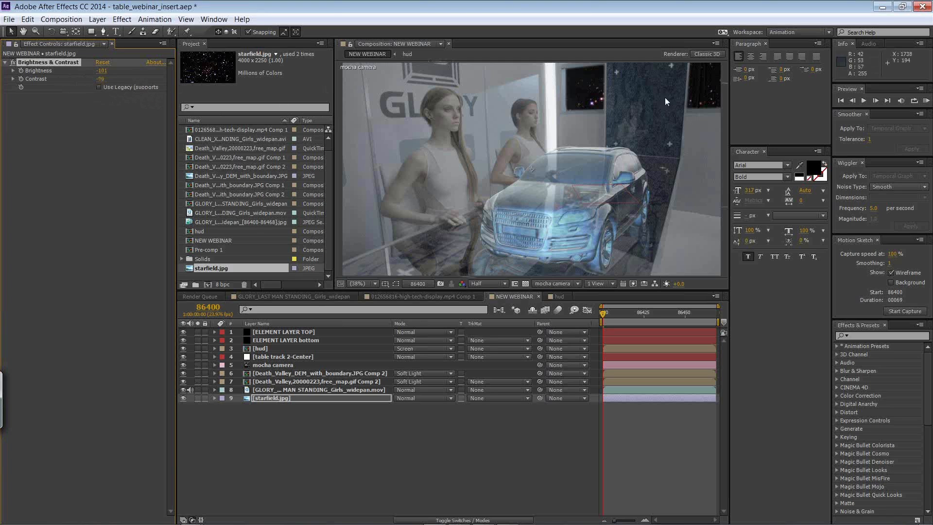
Scale the starfield.jpg layer to 46% and reposition it at about 1570, 295 behind the keyed wall openings
mouse_move(607, 130)
mouse_down()
mouse_move(587, 87)
mouse_move(601, 79)
mouse_up()
drag(570, 121, 585, 93)
click(215, 397)
click(223, 406)
click(231, 414)
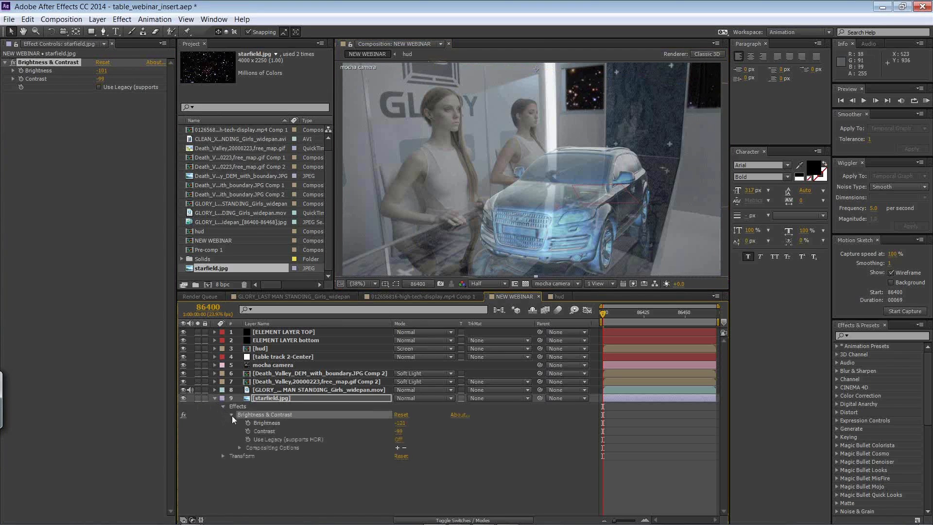
click(223, 456)
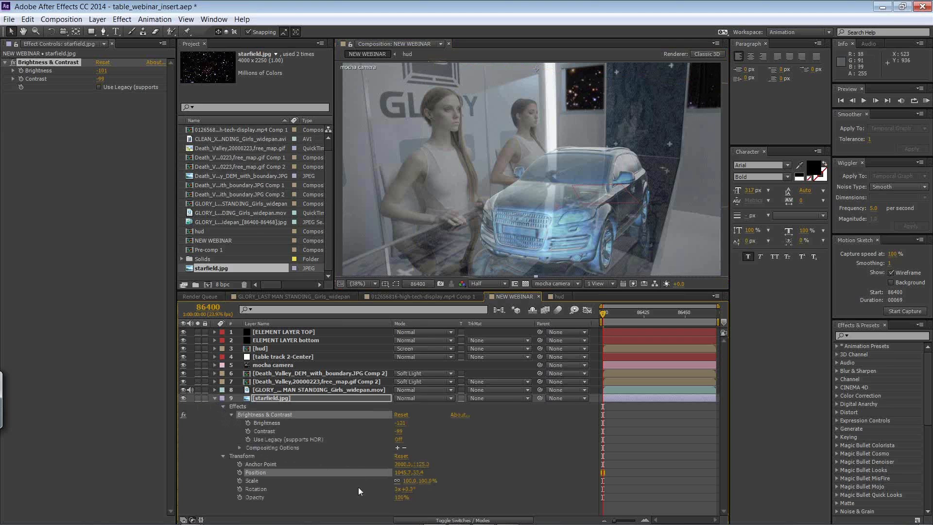
drag(412, 480, 381, 480)
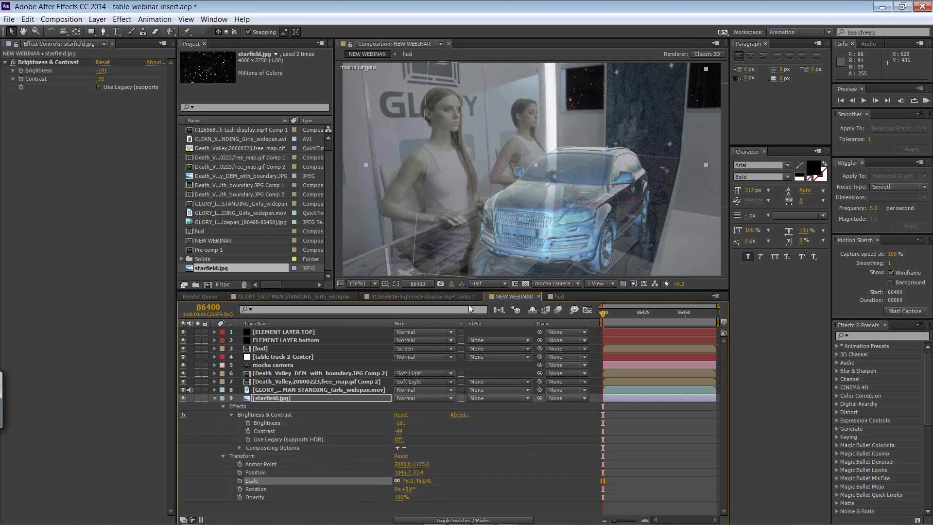
drag(570, 127, 638, 170)
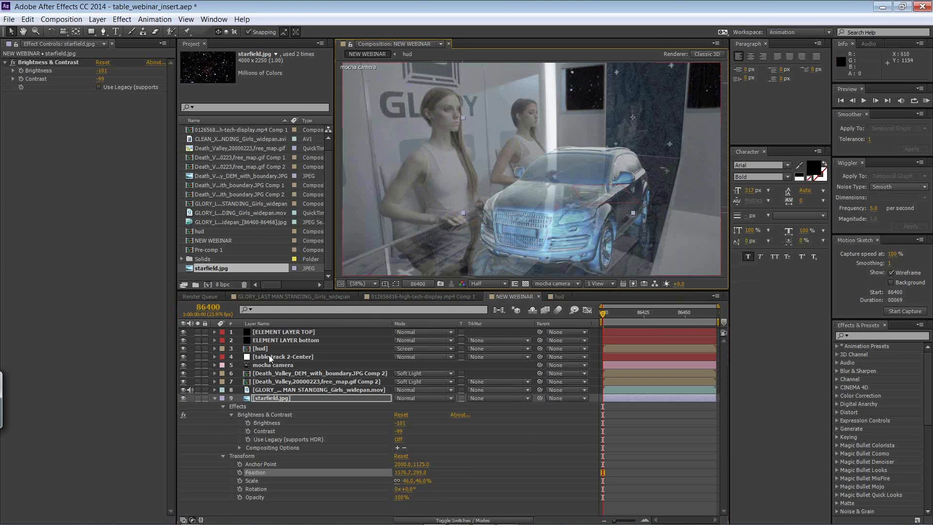
Inspect the starfield with the layers above the footage temporarily hidden, and preview the full composite from frame 86400
drag(183, 332, 183, 372)
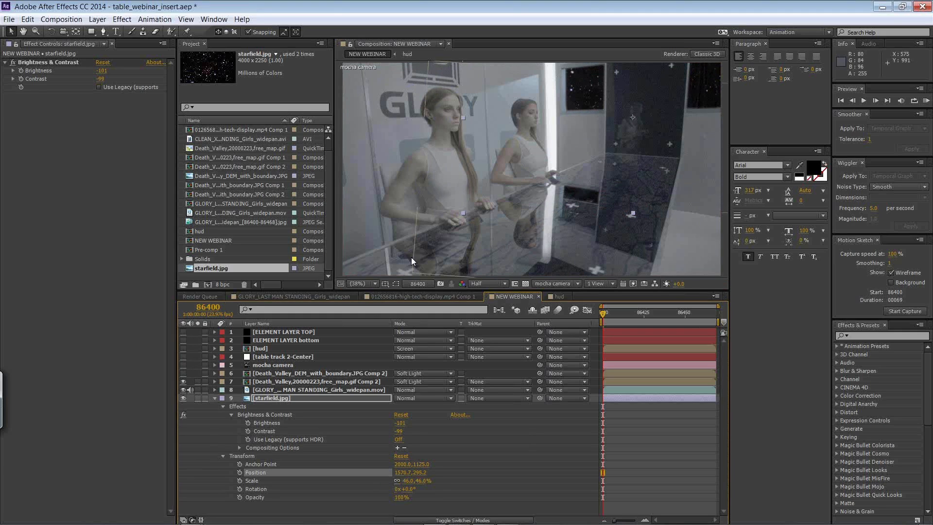
drag(184, 370, 191, 334)
click(215, 398)
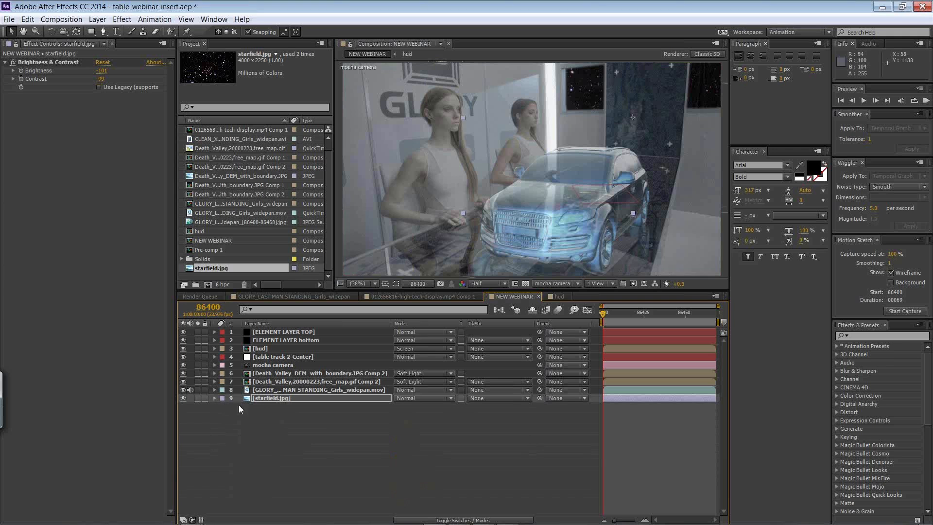
key(space)
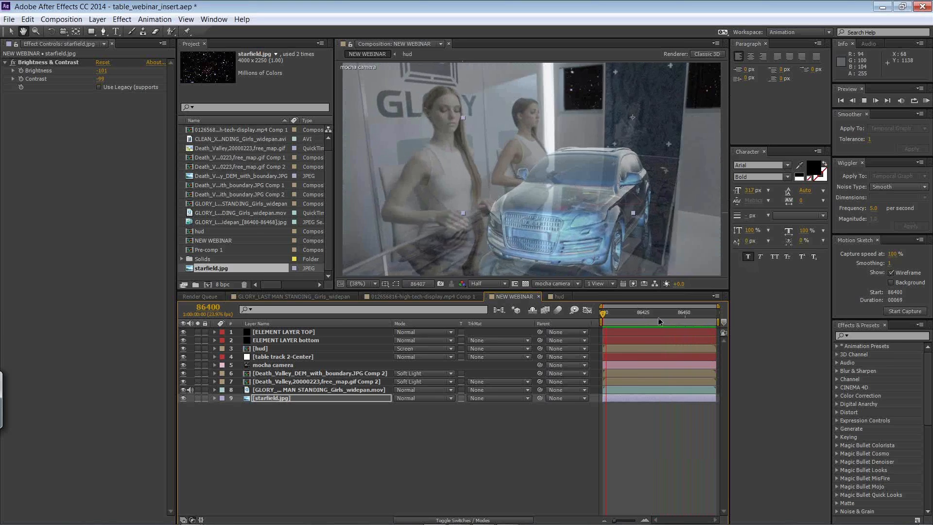
click(601, 310)
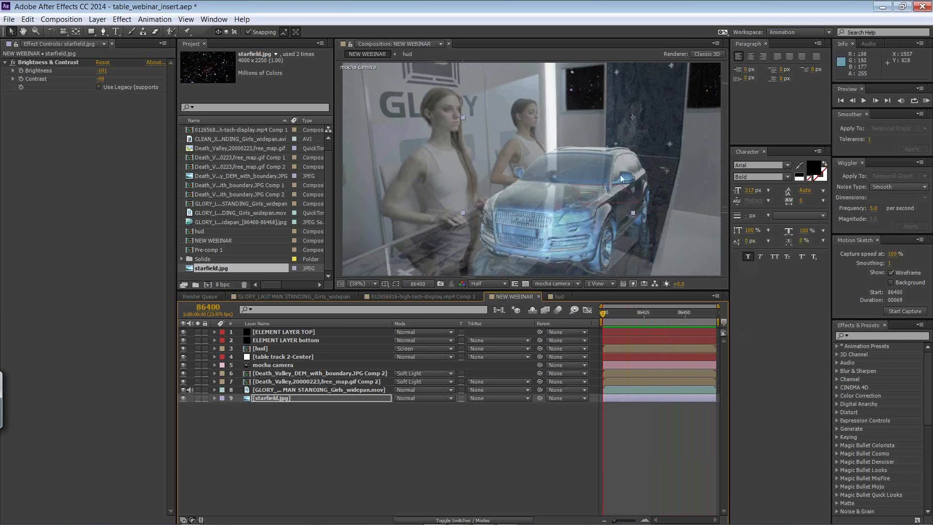
Add a null object to NEW WEBINAR directly above the starfield.jpg layer
click(98, 19)
mouse_move(214, 19)
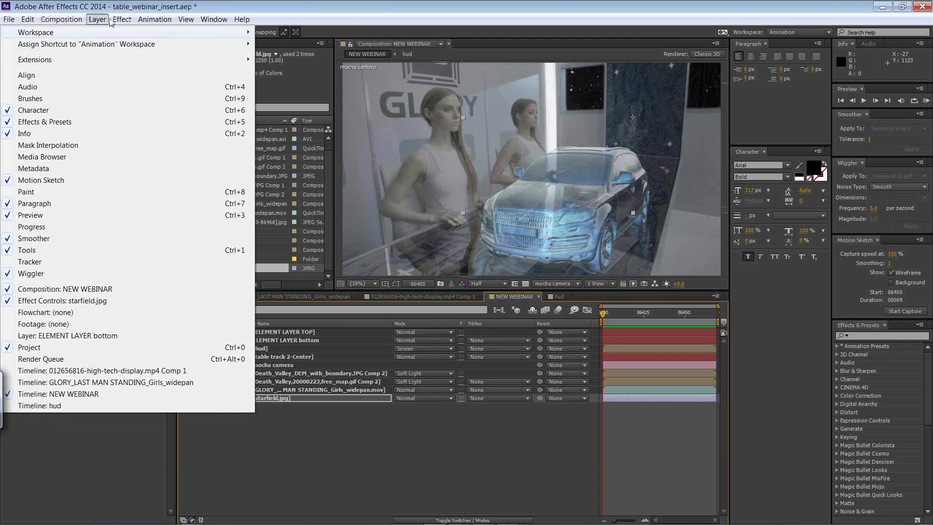
mouse_move(102, 21)
mouse_move(212, 42)
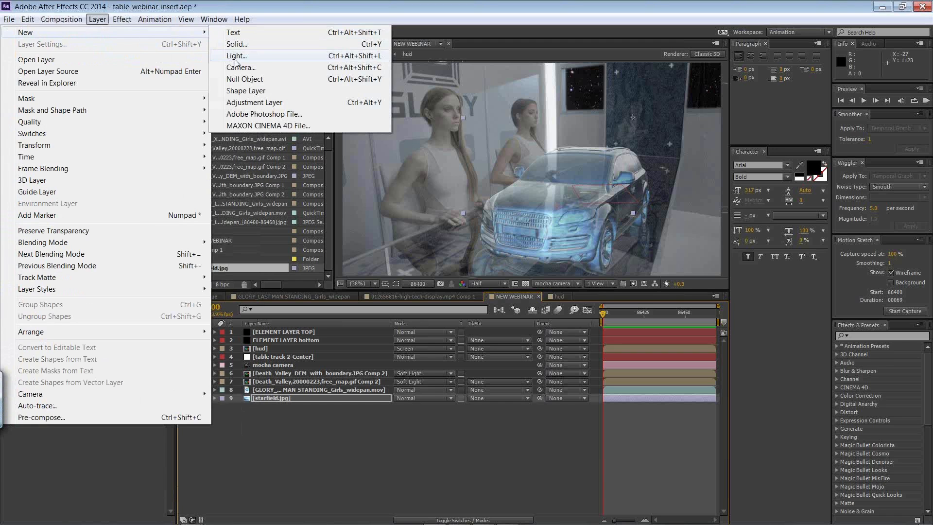
click(240, 80)
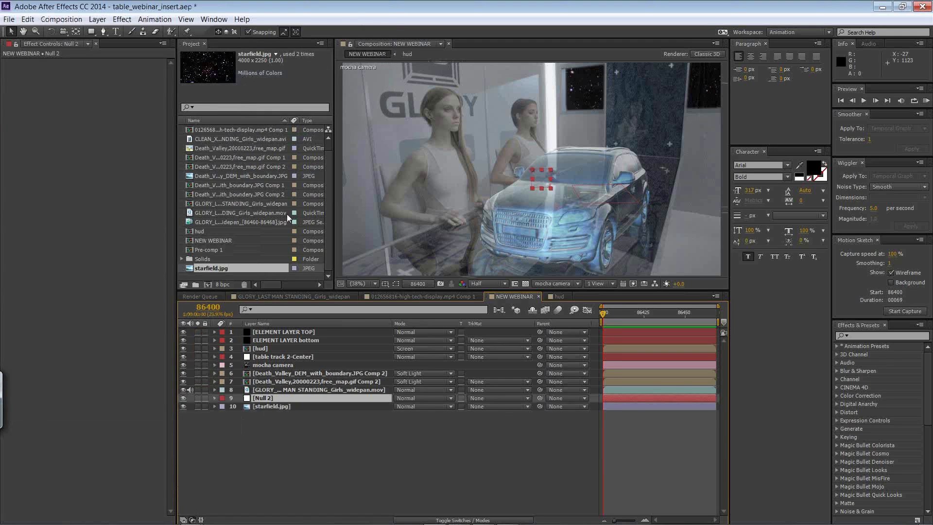
Rename the new null layer as bg driver
right_click(262, 400)
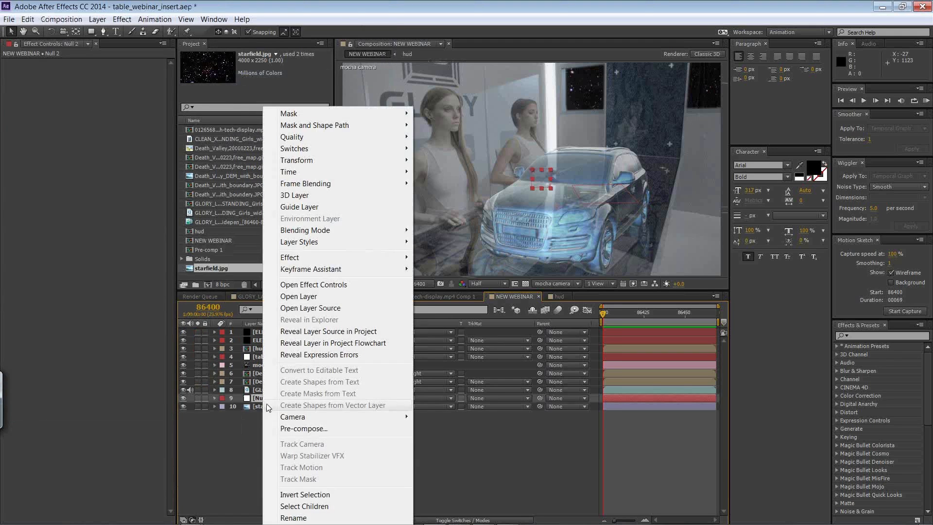
click(295, 516)
text(bg druiv)
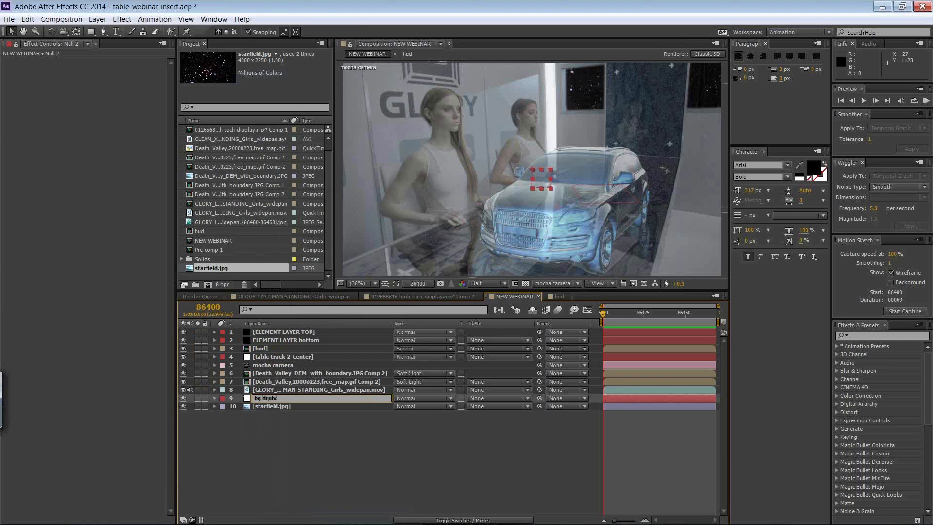
text(er)
key(BackSpace)
key(BackSpace)
key(BackSpace)
key(BackSpace)
text(ver)
click(363, 436)
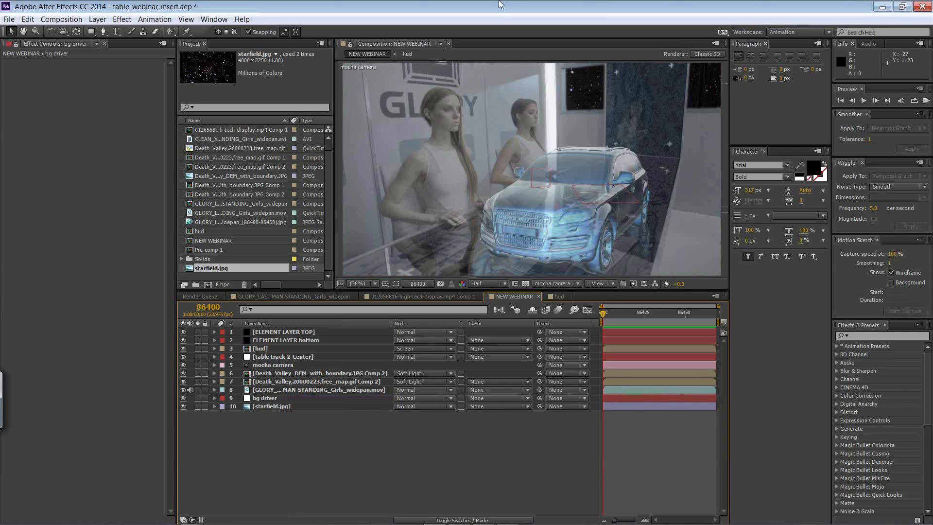
Switch to mocha Pro, select the back wall track layer in place of table track, and make it visible
key(alt+Tab)
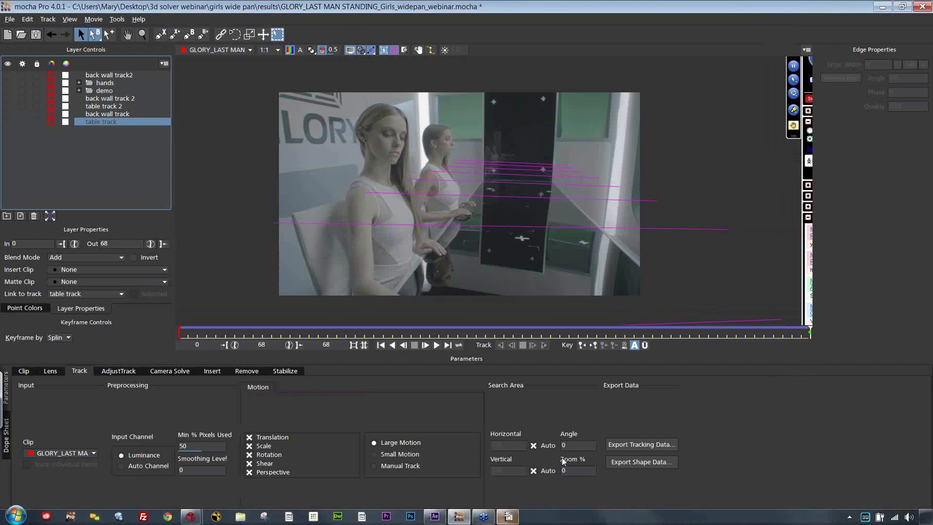
click(637, 445)
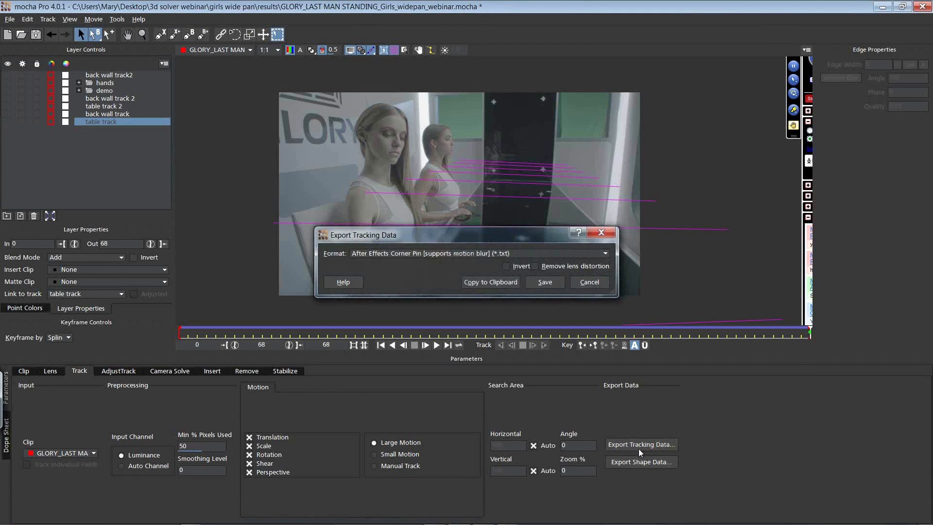
click(589, 282)
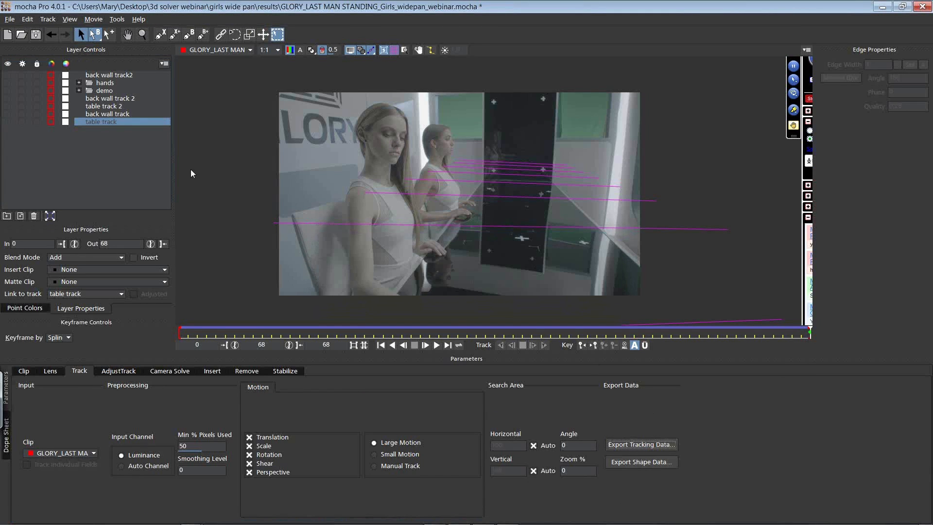
click(105, 114)
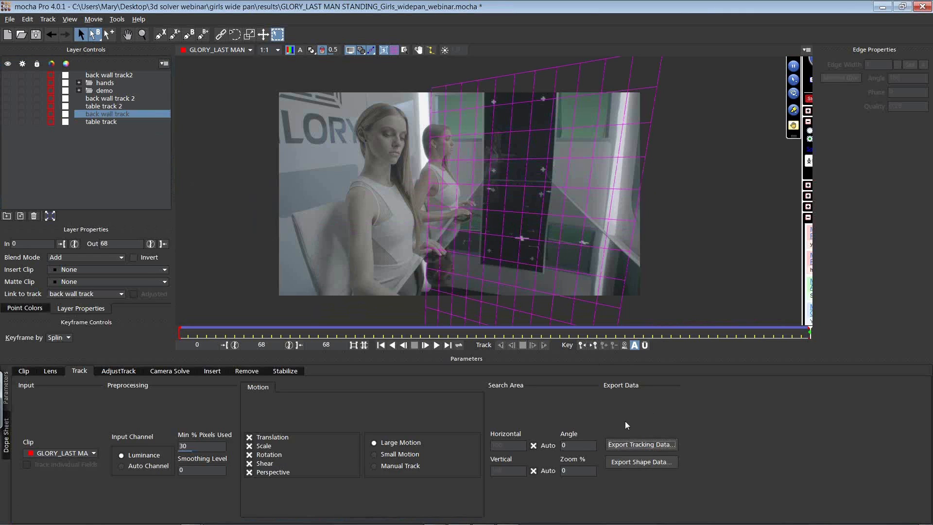
click(7, 114)
Fit the four surface corners of back wall track to the upper part of the dark panel between the green walls
drag(476, 265, 459, 257)
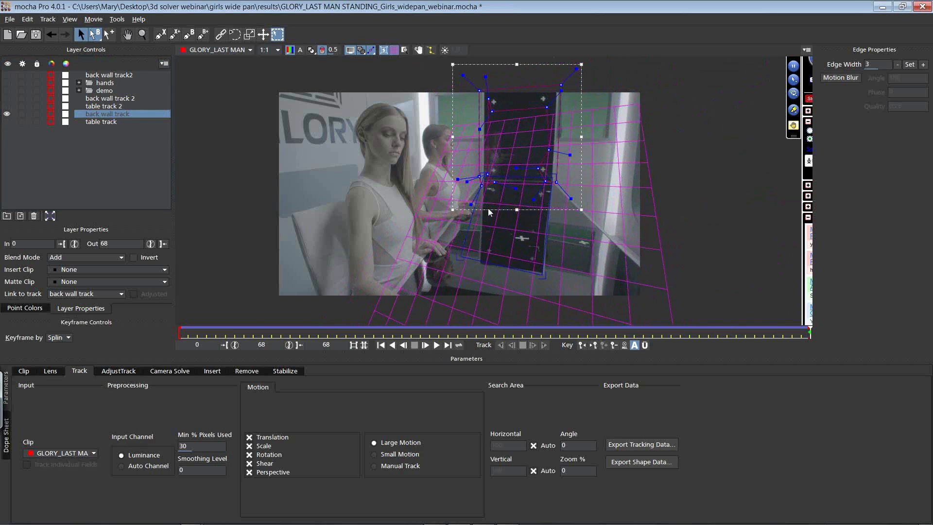
drag(484, 176, 487, 90)
drag(557, 181, 558, 90)
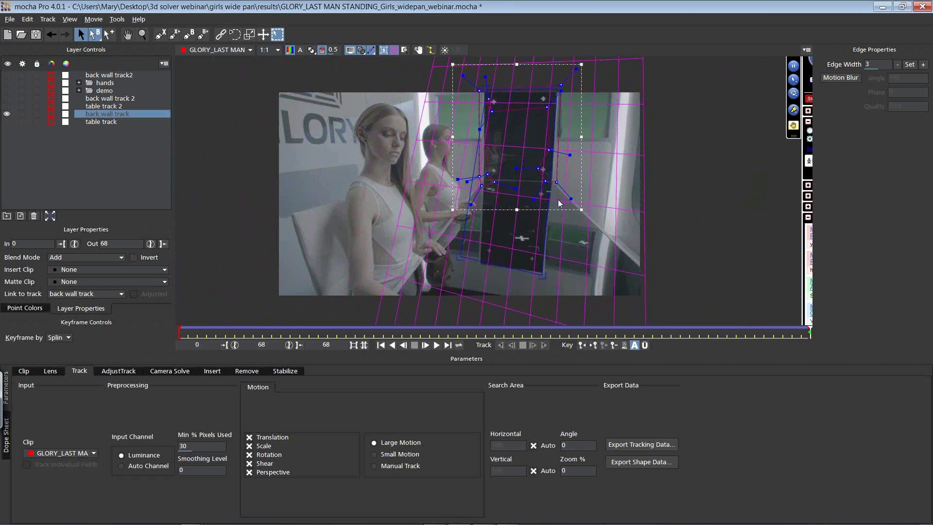
drag(543, 274, 551, 178)
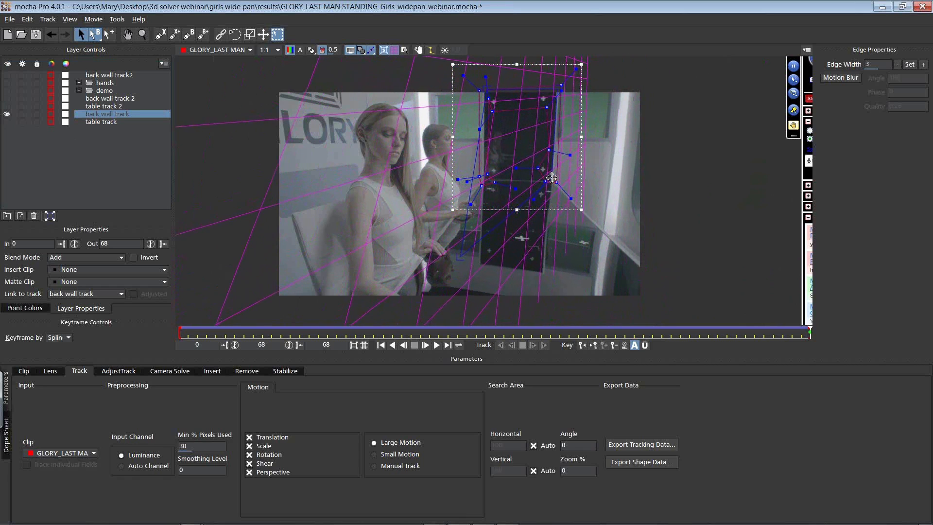
drag(460, 258, 482, 180)
drag(482, 87, 479, 85)
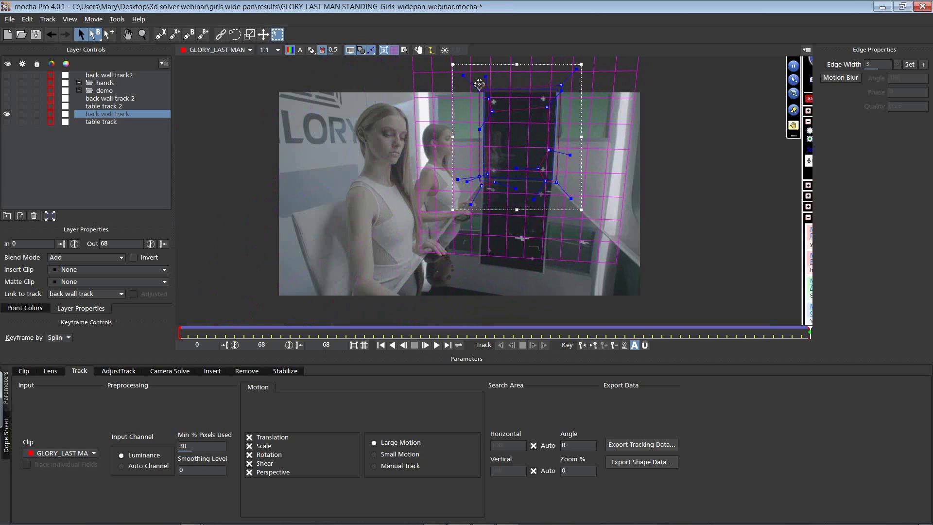
Export the back wall tracking data to the clipboard as After Effects Transform Data [position, scale and rotation]
click(630, 445)
click(431, 254)
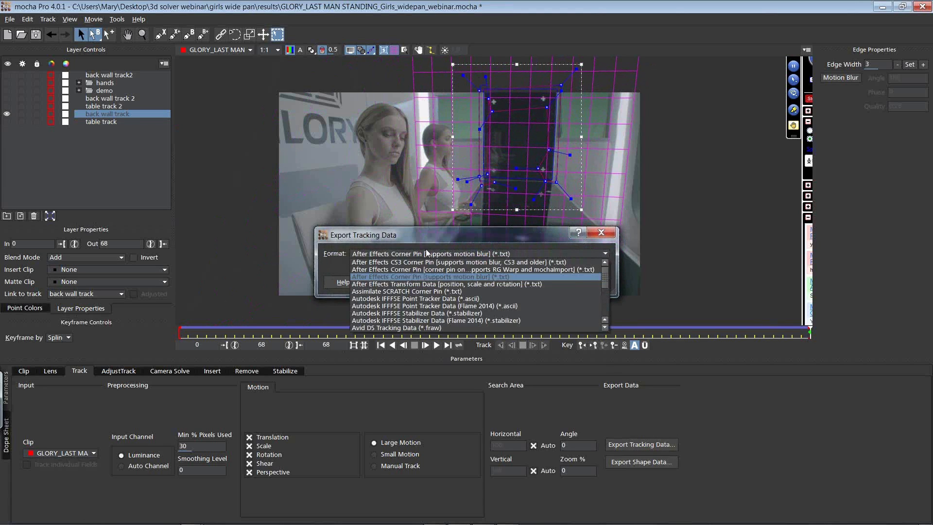
click(396, 284)
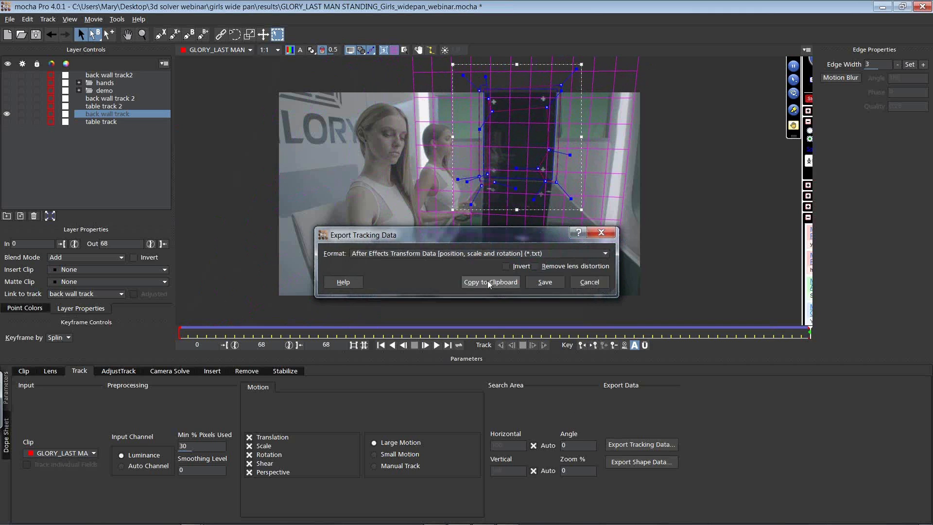
click(488, 282)
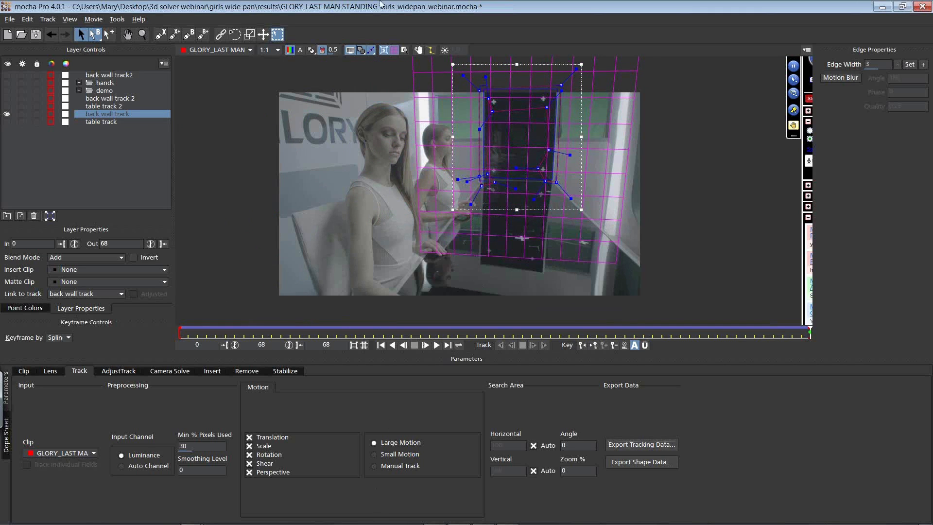
Return to After Effects and paste the tracking data onto the bg driver null at frame 86400
key(alt+Tab)
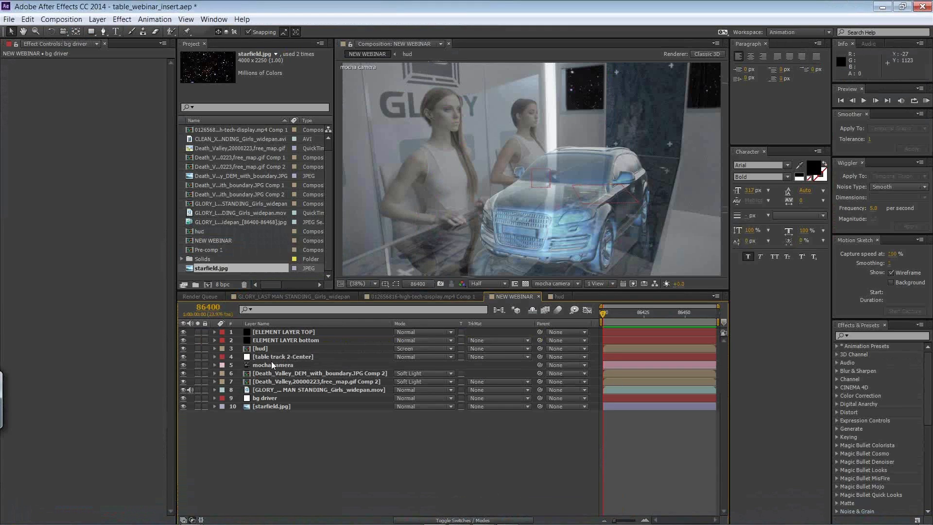
click(275, 400)
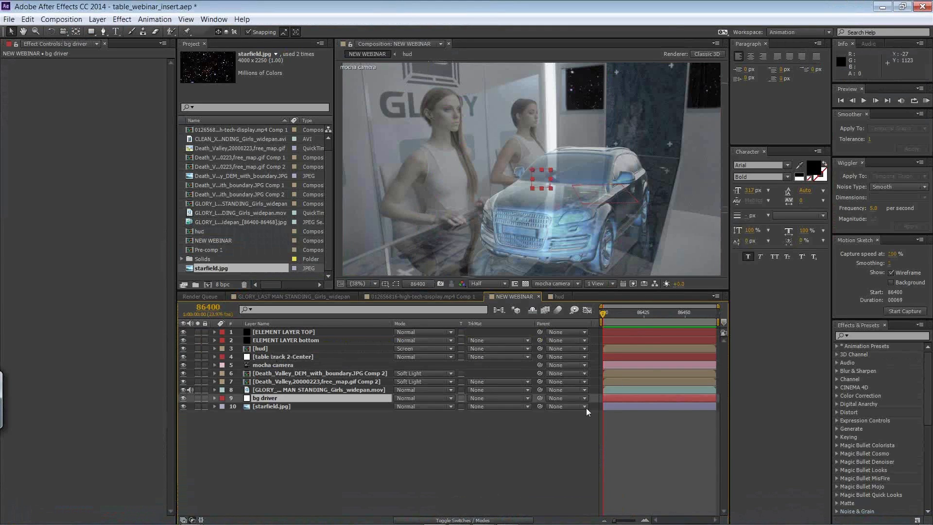
click(28, 19)
click(26, 118)
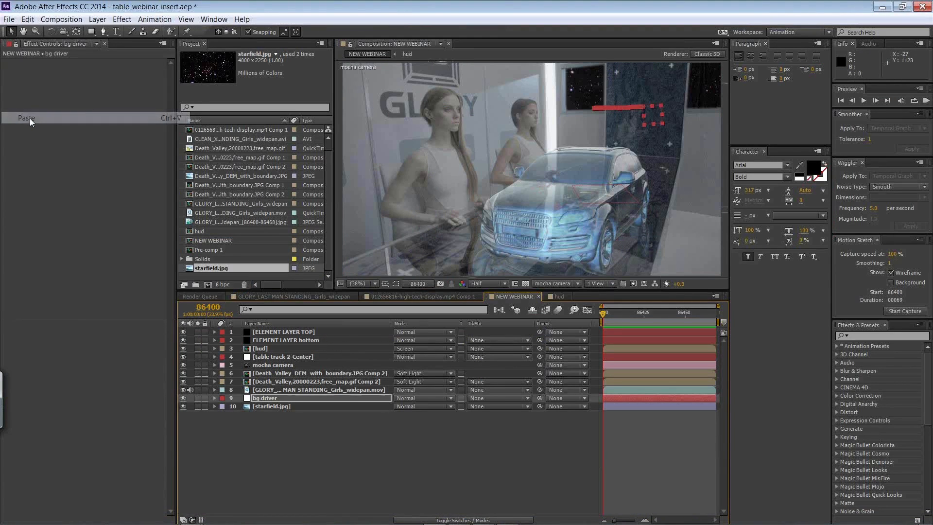
mouse_move(604, 314)
mouse_down()
mouse_move(722, 316)
mouse_move(591, 311)
mouse_up()
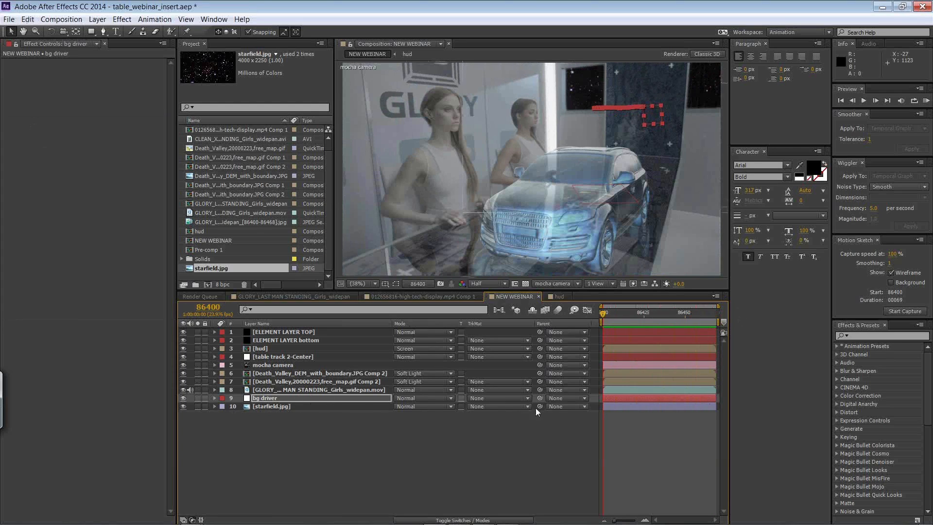
Parent the starfield.jpg layer to bg driver and scrub the timeline to check its motion
drag(502, 405, 314, 399)
mouse_move(606, 317)
mouse_down()
mouse_move(655, 314)
mouse_move(589, 315)
mouse_up()
drag(696, 317, 537, 308)
Remove the Rotation keyframes from the bg driver null, keeping its Position and Scale keyframes
click(214, 407)
click(214, 398)
click(223, 407)
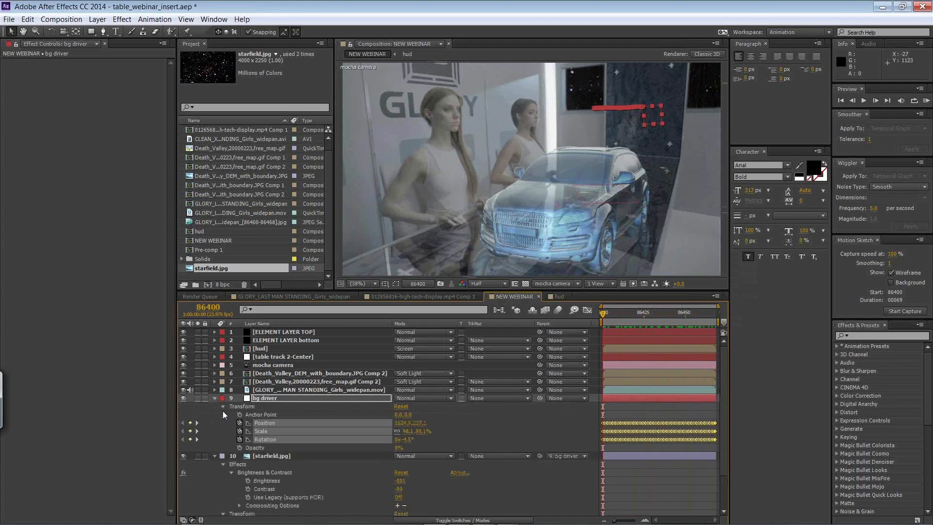
click(306, 415)
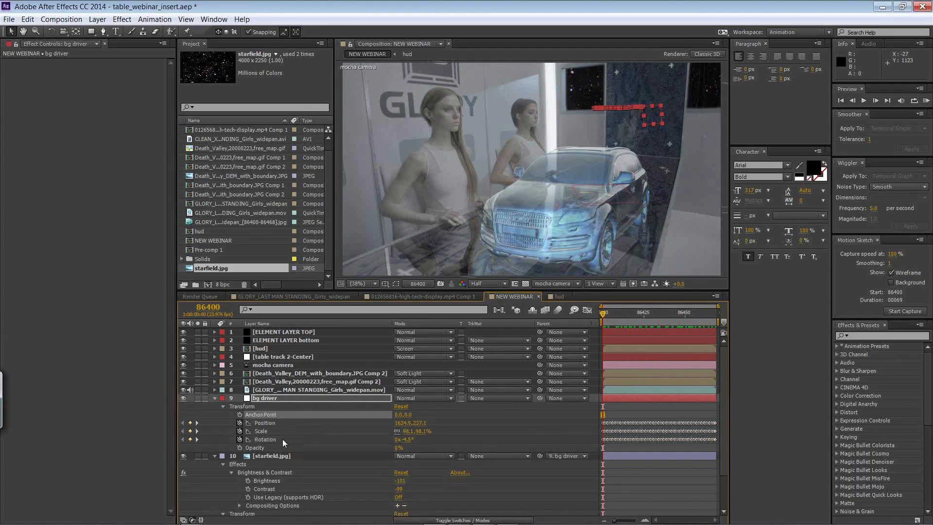
click(304, 439)
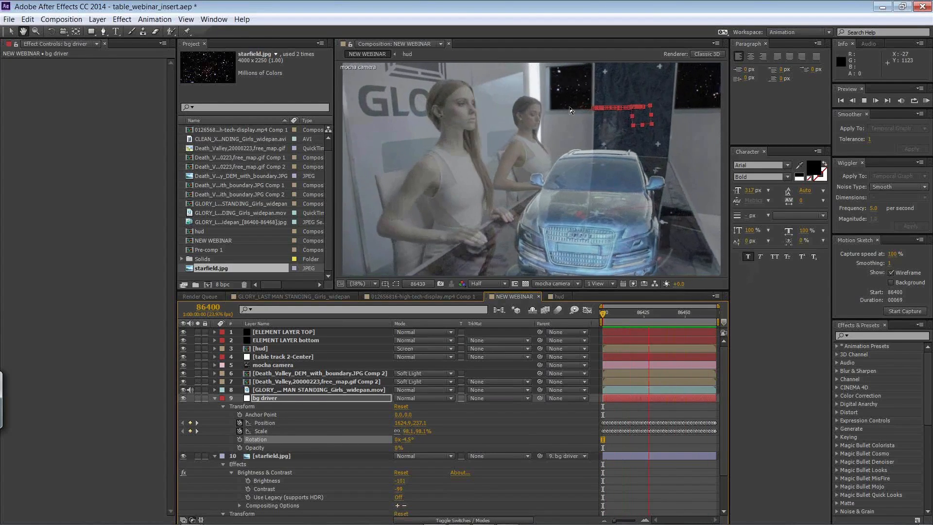
Stop the preview and collapse the properties of the bg driver and starfield.jpg layers
key(space)
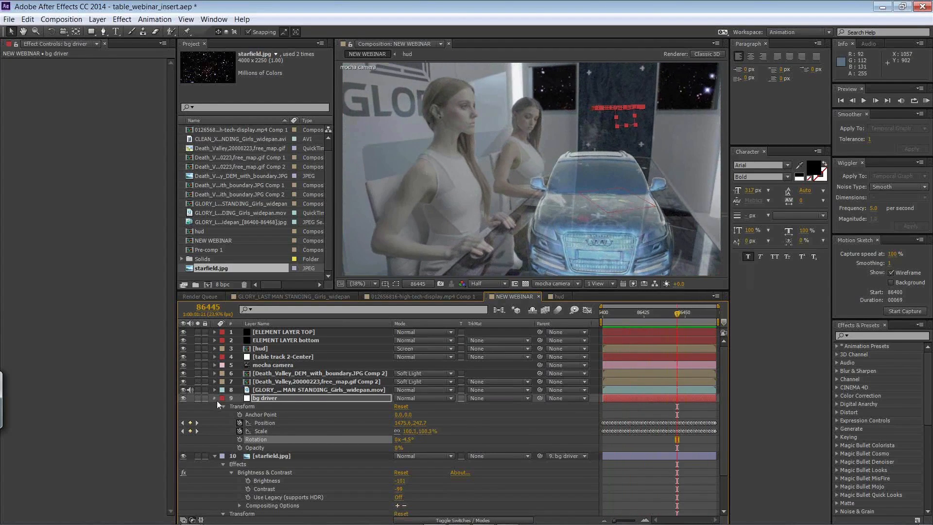
click(215, 399)
click(215, 407)
Preview the NEW WEBINAR composite to check the starfield's motion and return to frame 86400
drag(597, 219, 653, 191)
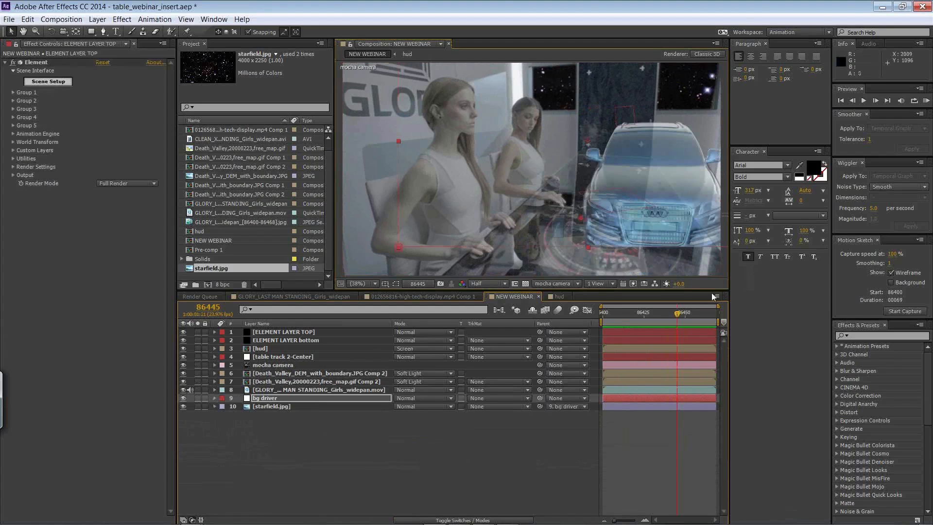
key(KP_0)
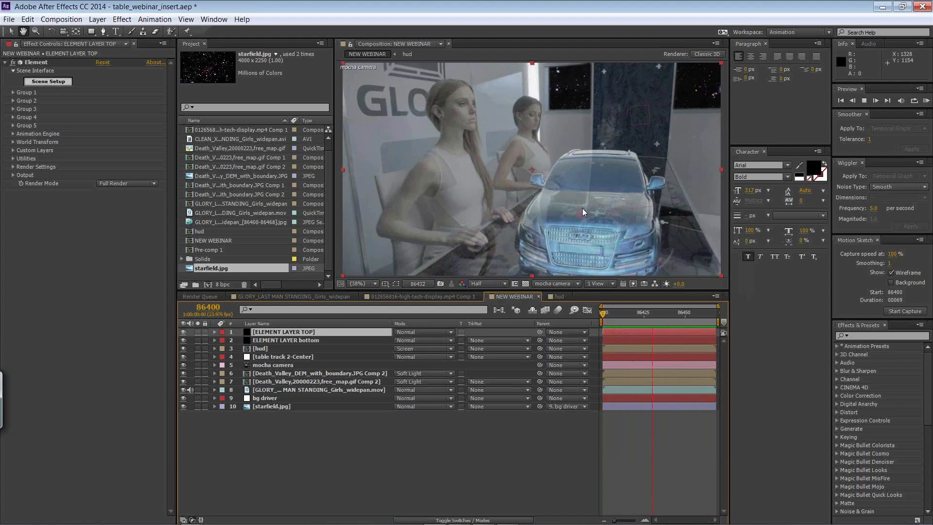
key(space)
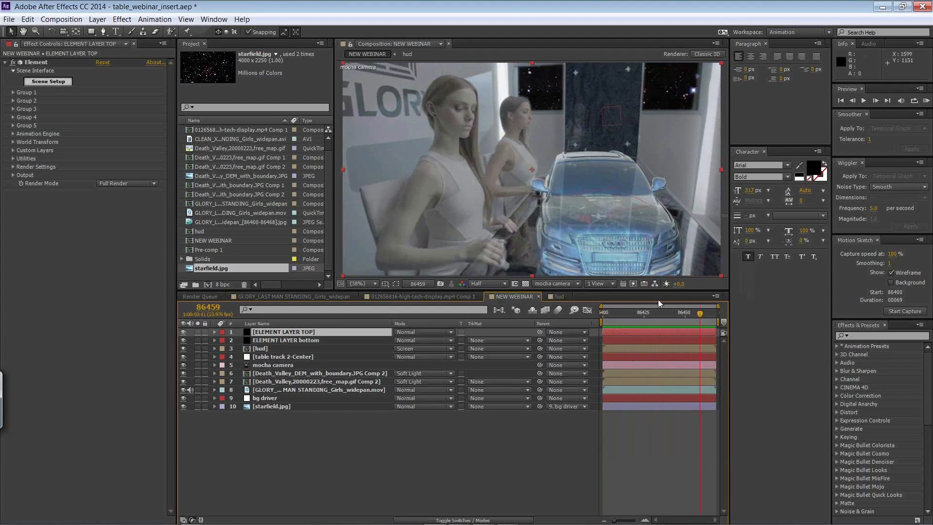
key(Home)
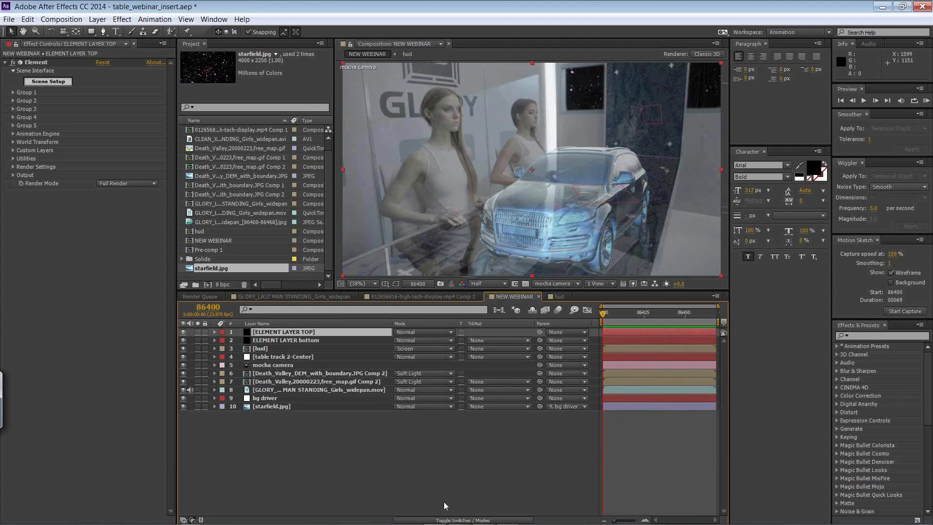
Switch to mocha Pro, show the hands layer group, and hide the back wall track with its planar grid
key(alt+Tab)
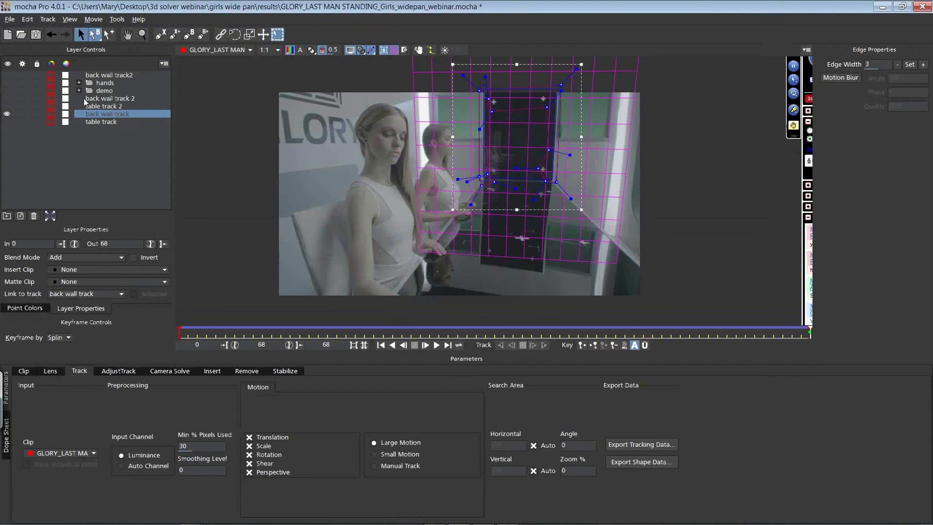
click(7, 83)
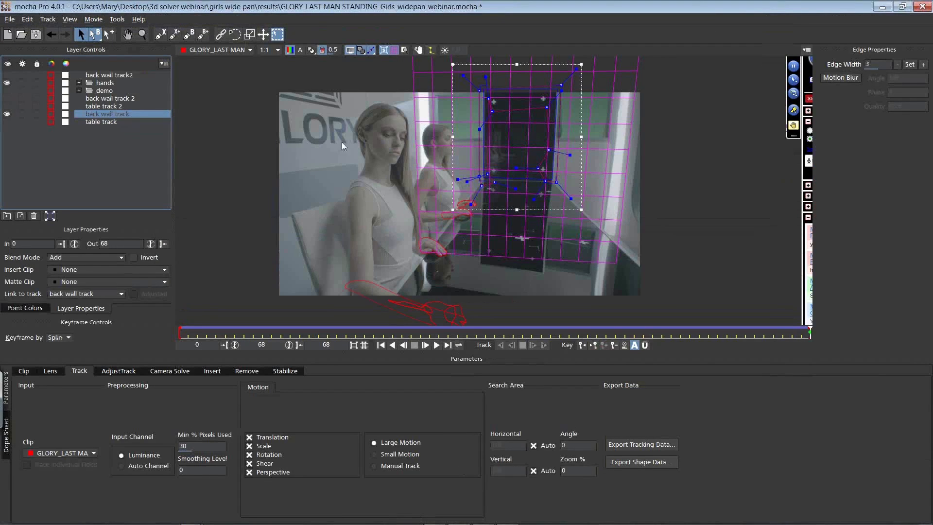
click(9, 114)
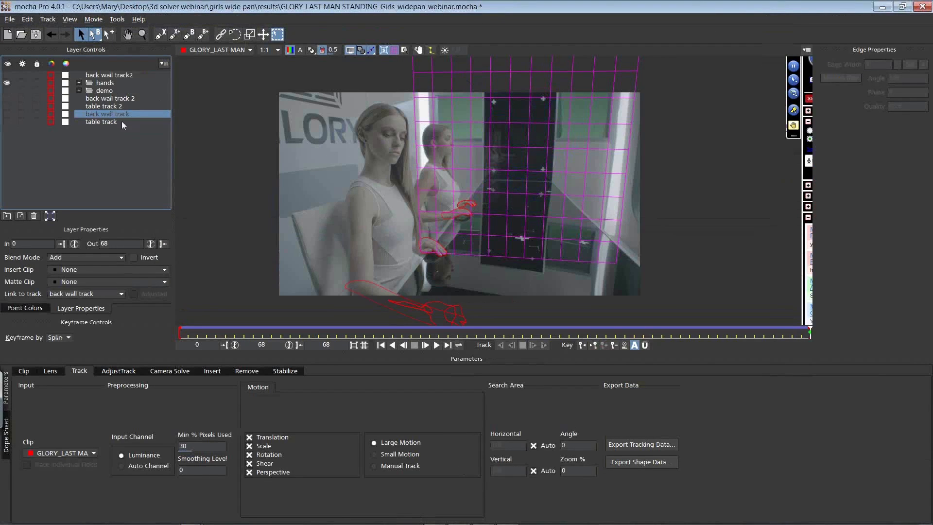
click(383, 50)
Play and scrub the clip to examine how the hand roto splines follow both women's hands
key(space)
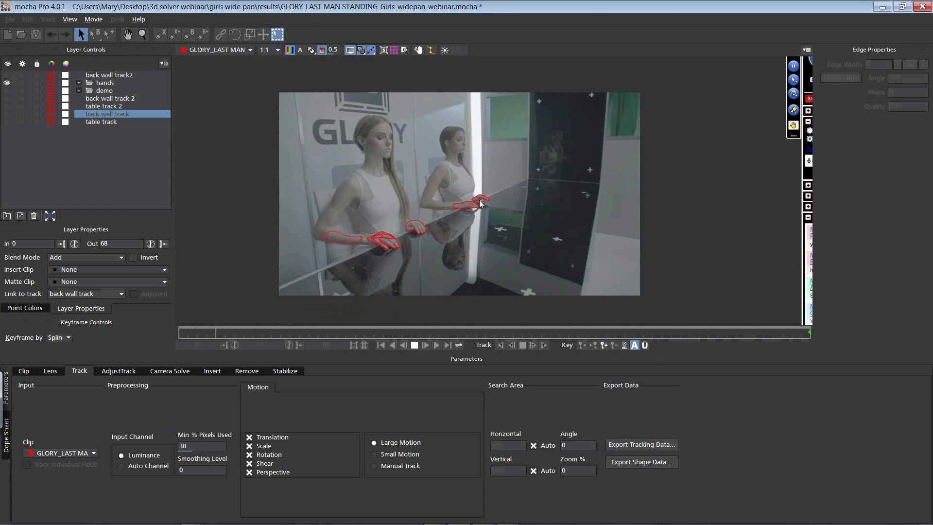
key(space)
mouse_move(384, 328)
mouse_down()
mouse_move(510, 321)
mouse_move(467, 308)
mouse_move(244, 316)
mouse_move(480, 322)
mouse_move(392, 318)
mouse_up()
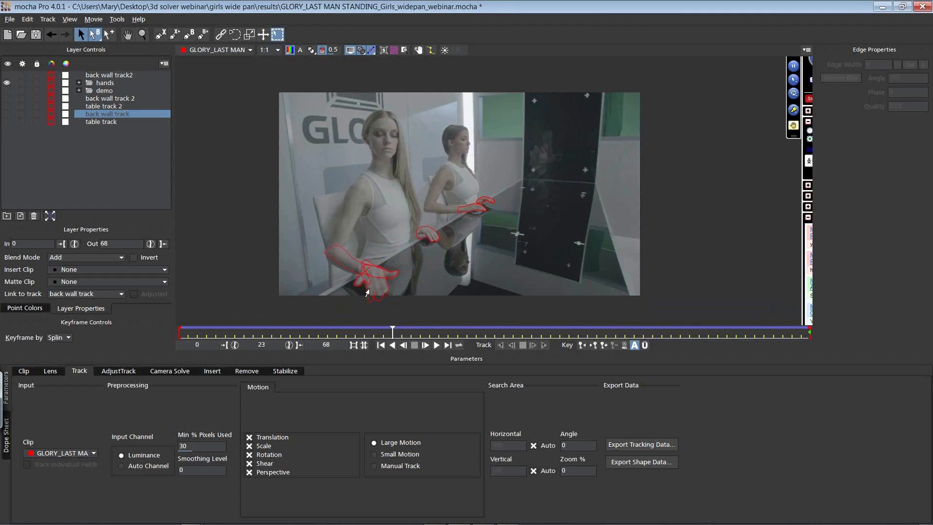
drag(388, 330, 235, 325)
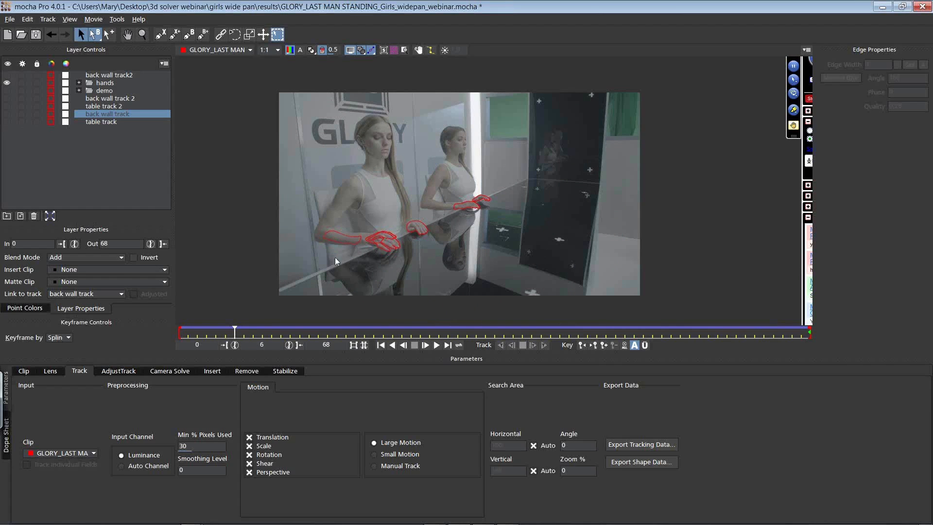
drag(233, 331, 290, 330)
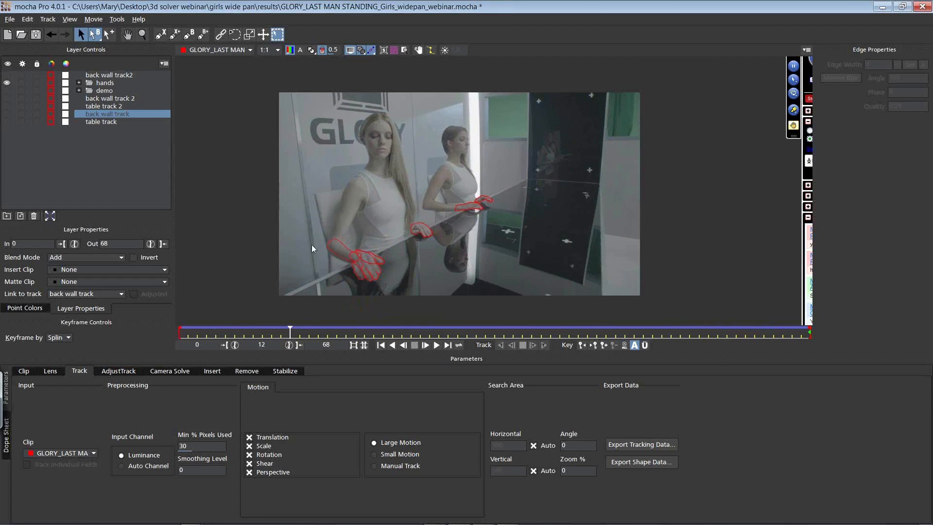
drag(289, 331, 405, 336)
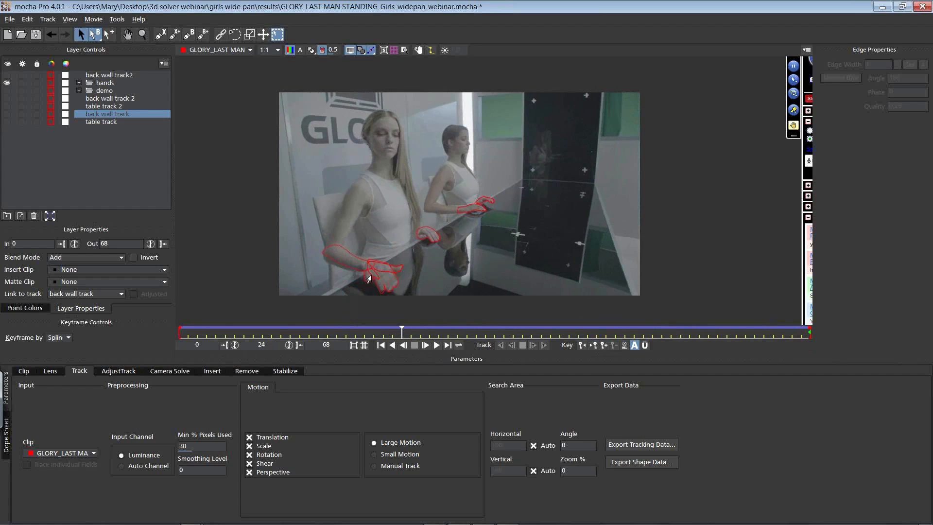
drag(386, 330, 491, 328)
Inspect the front woman's arm and thumb roto shapes on several frames, leaving both deselected
click(329, 262)
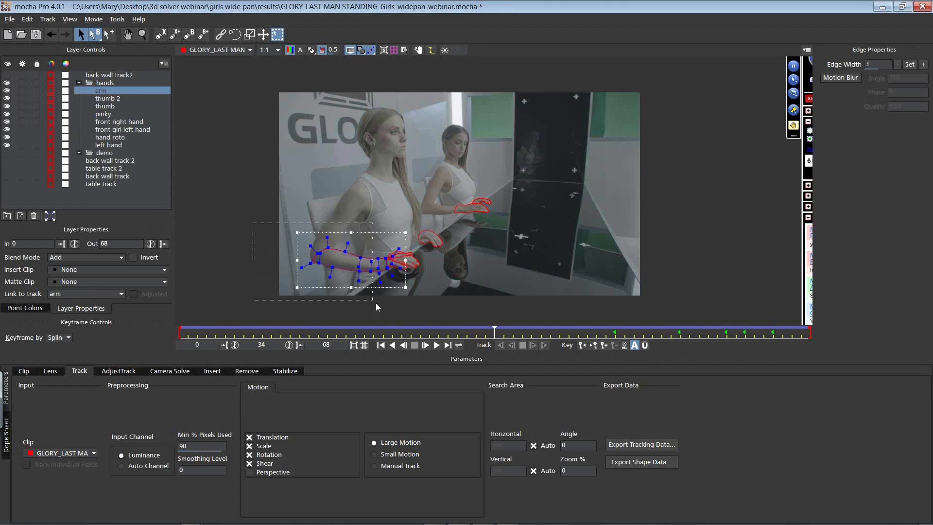
drag(494, 331, 367, 306)
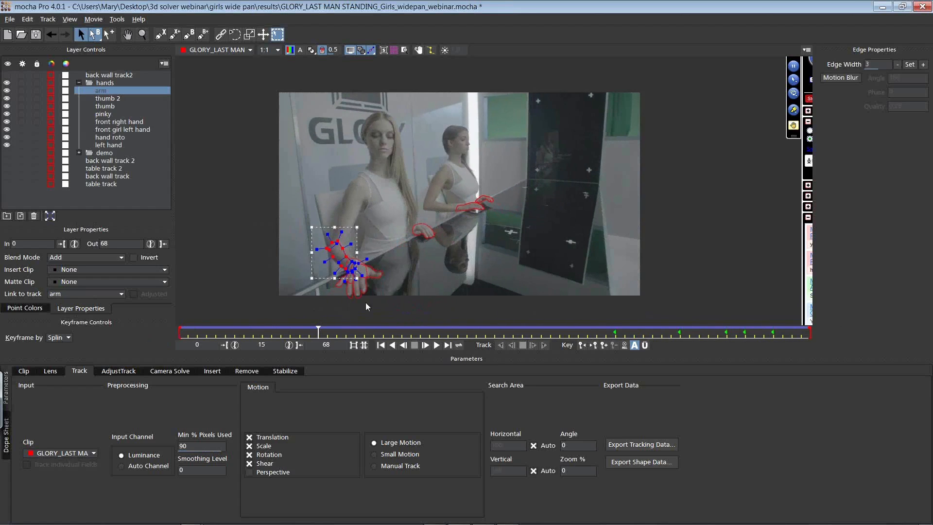
click(378, 280)
drag(325, 336, 398, 255)
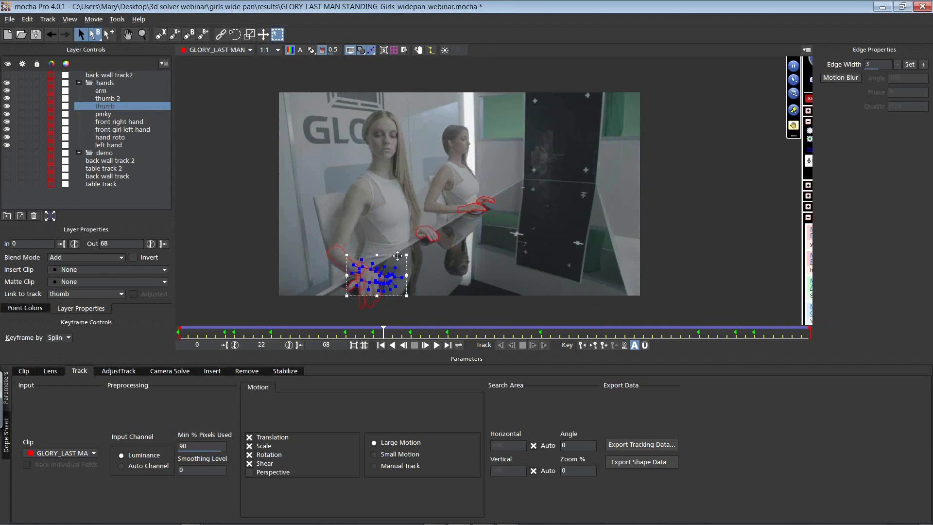
click(283, 253)
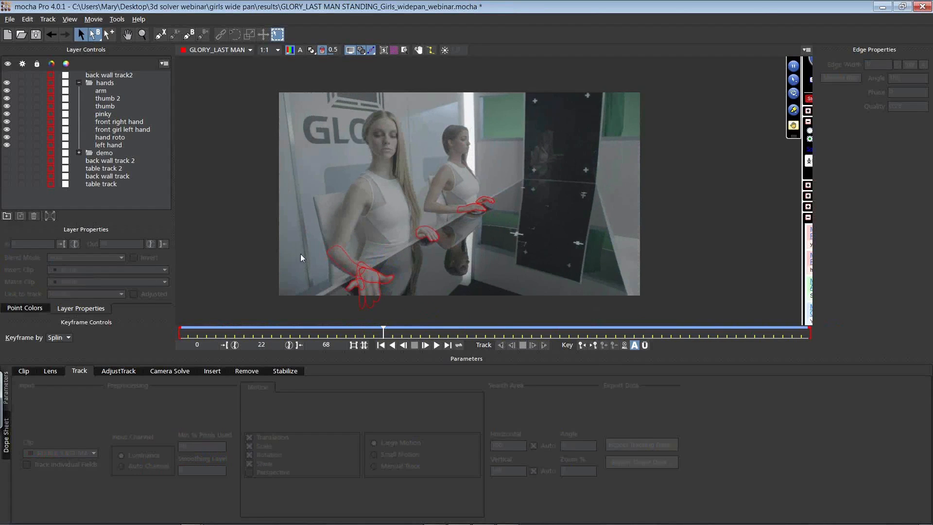
Toggle the visibility of the hands layer group to compare the frame, leaving the group hidden
click(9, 86)
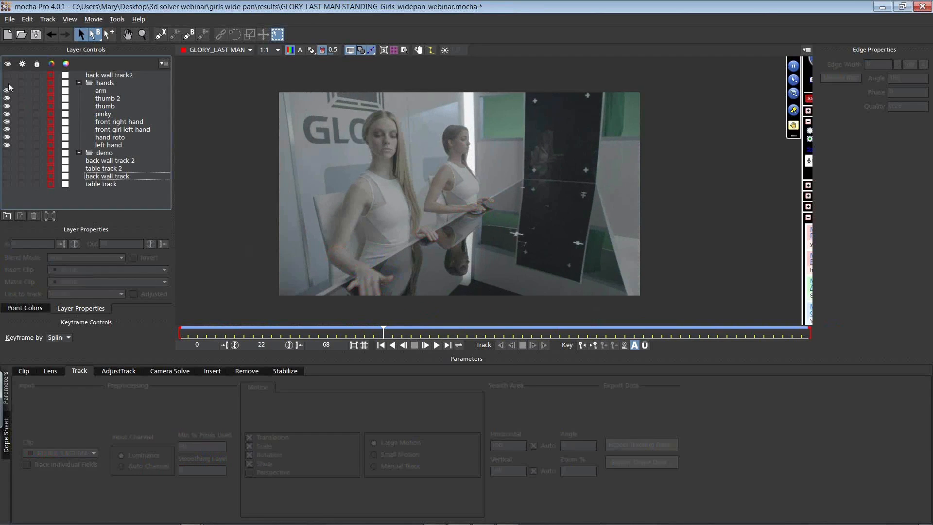
click(9, 85)
click(9, 85)
click(9, 84)
click(9, 84)
Display the planar surface and grid for the table track layer and go to frame 0
click(393, 51)
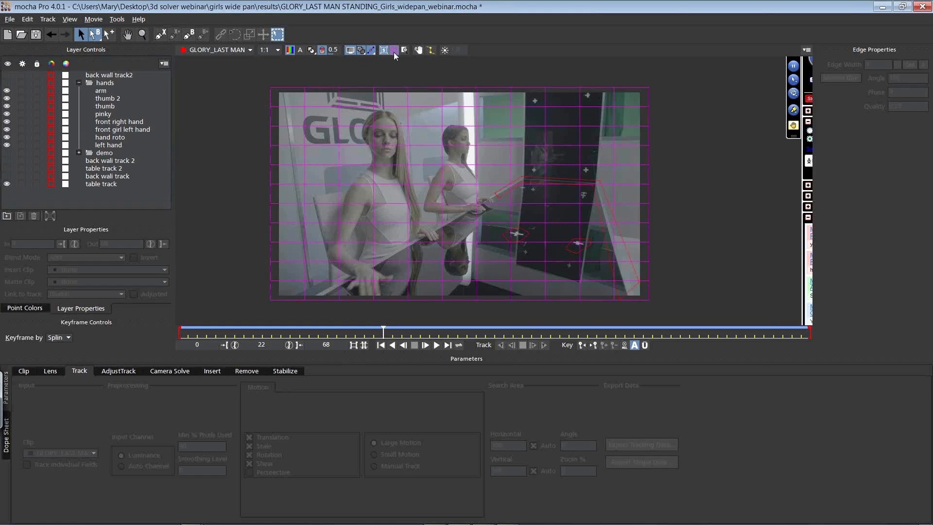
click(114, 185)
key(t)
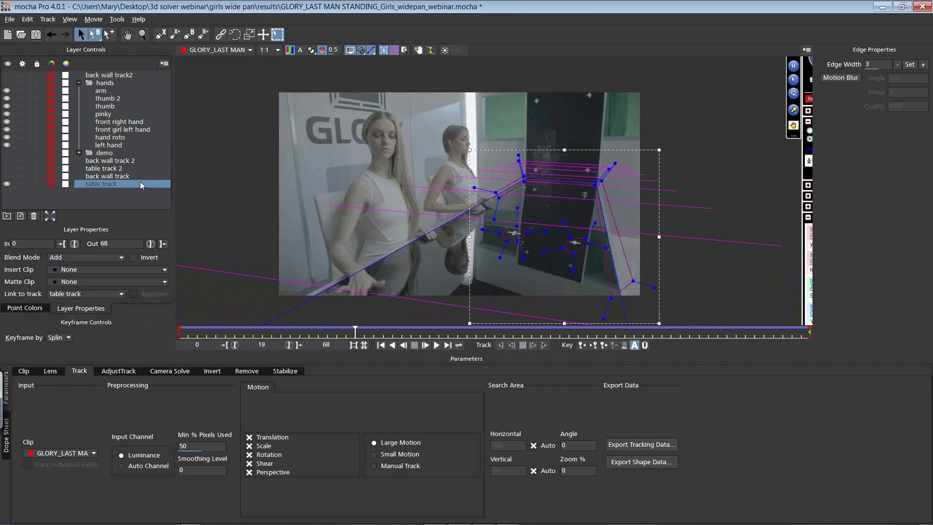
drag(355, 332, 161, 339)
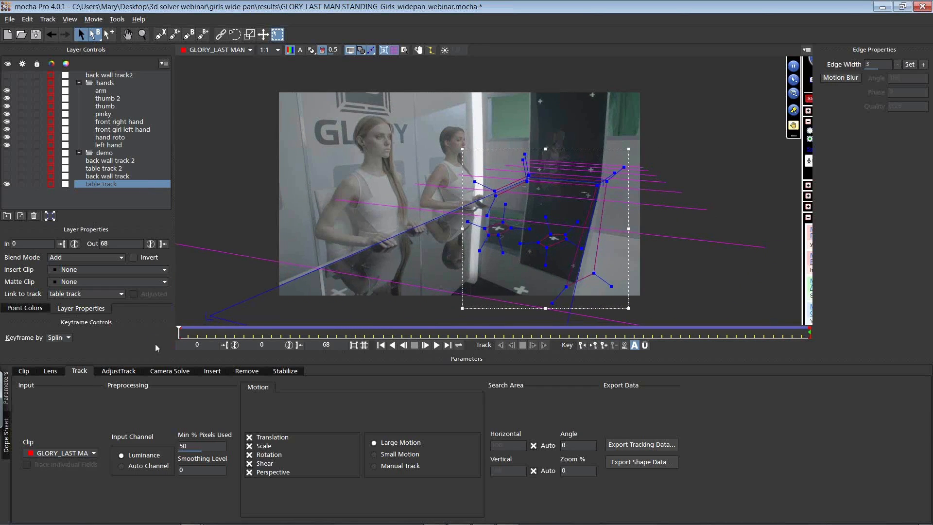
Try fitting the table track's planar surface to the full image at frame 0, undoing it each time
click(50, 217)
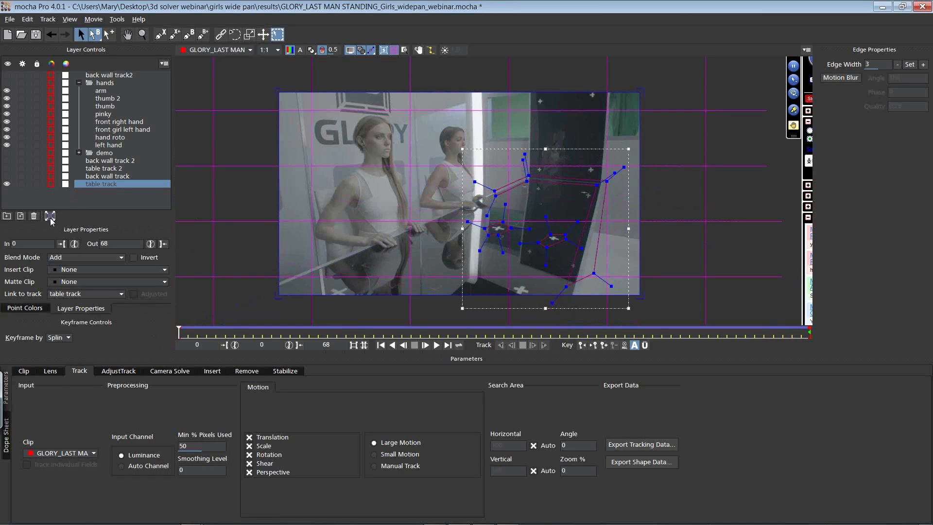
key(ctrl+z)
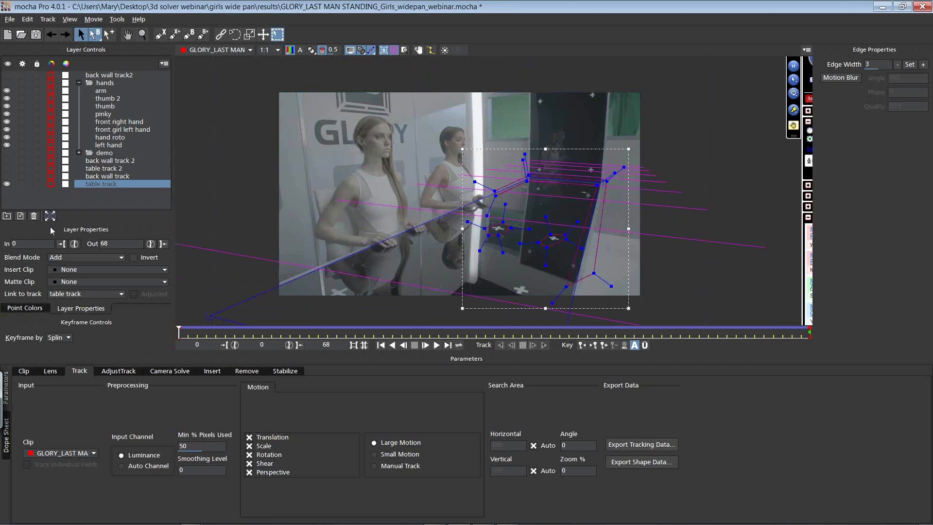
click(52, 216)
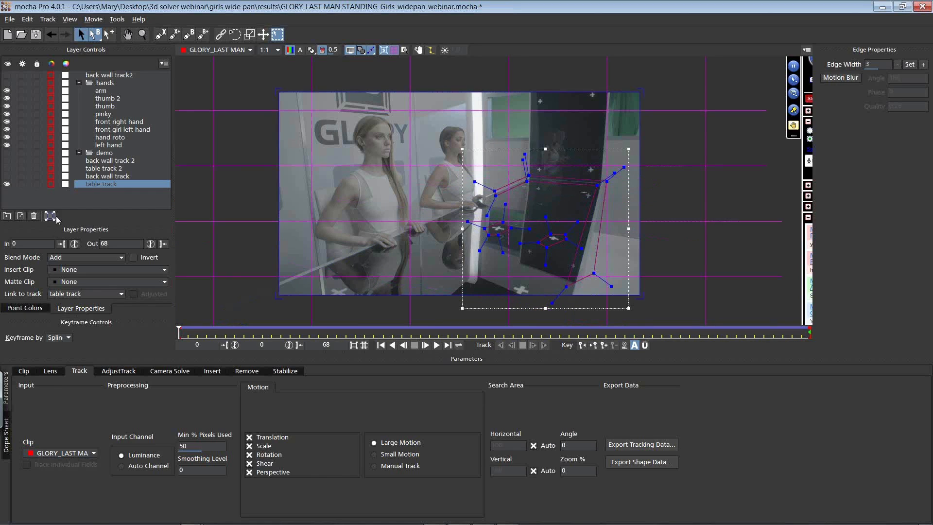
key(ctrl+z)
click(52, 216)
click(51, 216)
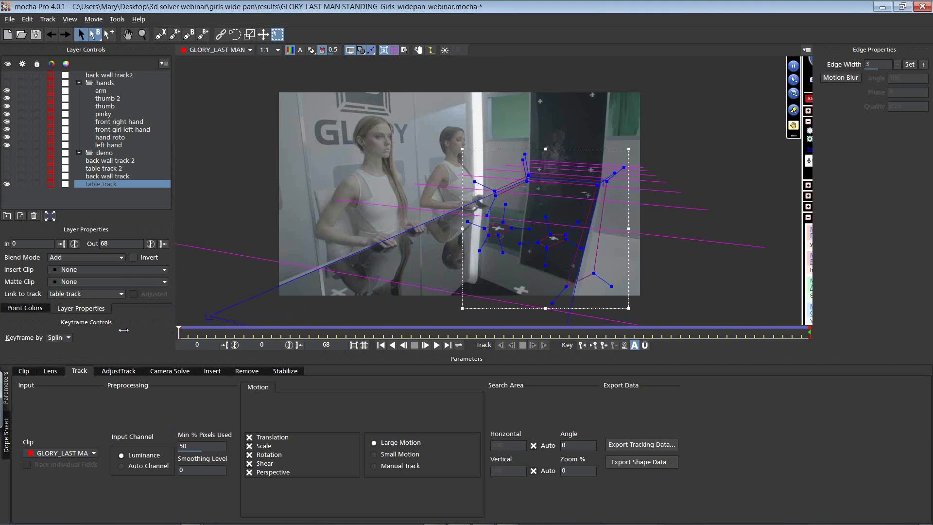
Try fitting the table track's surface to the full image at frame 62, scrub to check it, and undo the fit
drag(123, 330, 708, 334)
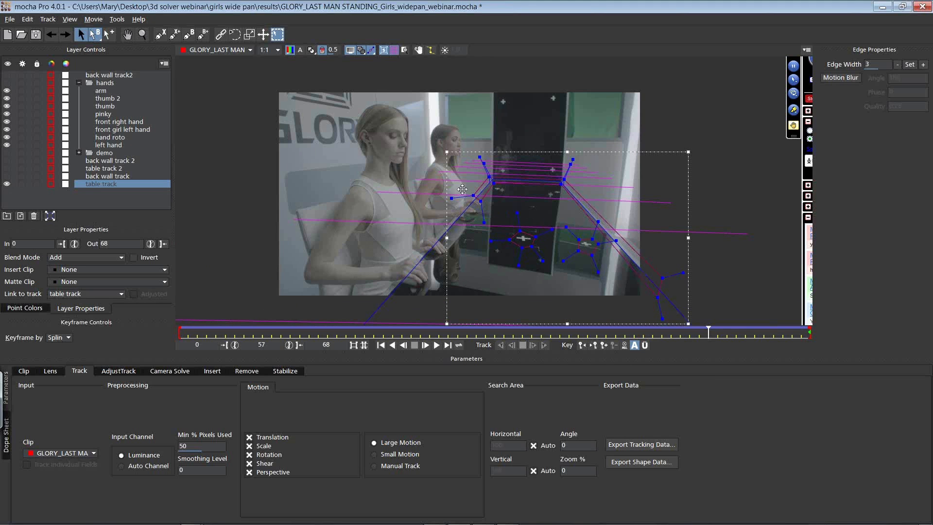
drag(700, 333, 755, 293)
click(50, 217)
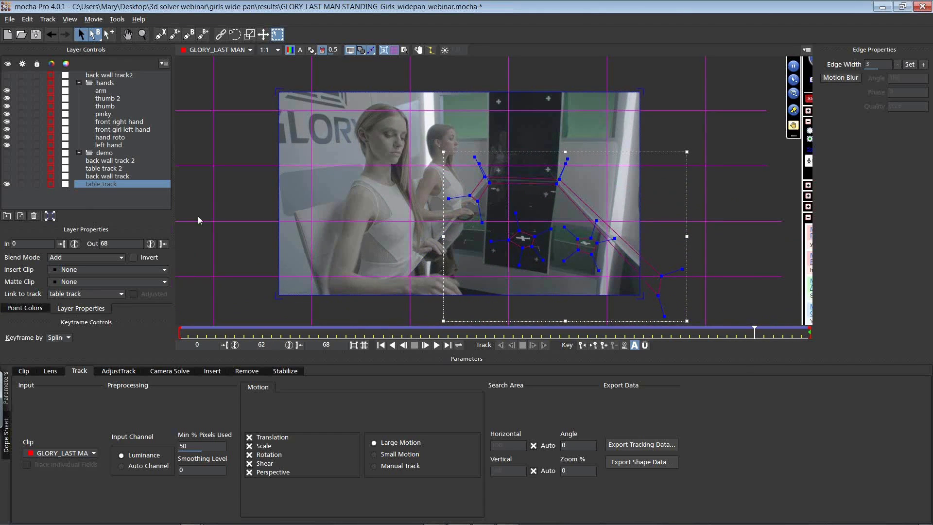
drag(752, 330, 693, 311)
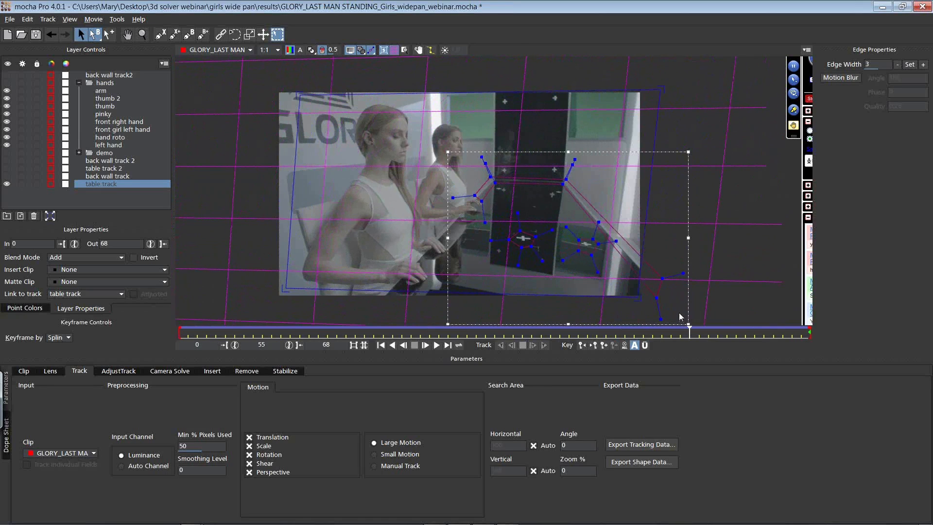
key(ctrl+z)
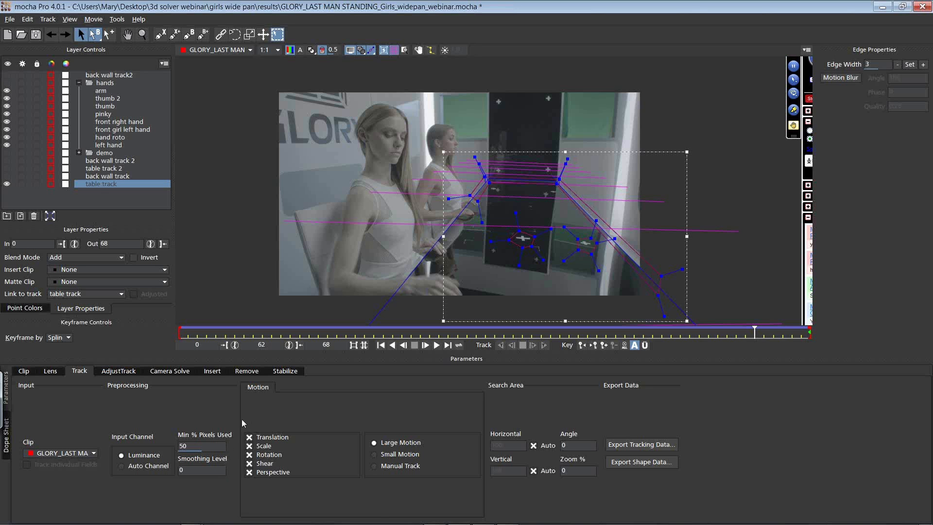
key(alt+Tab)
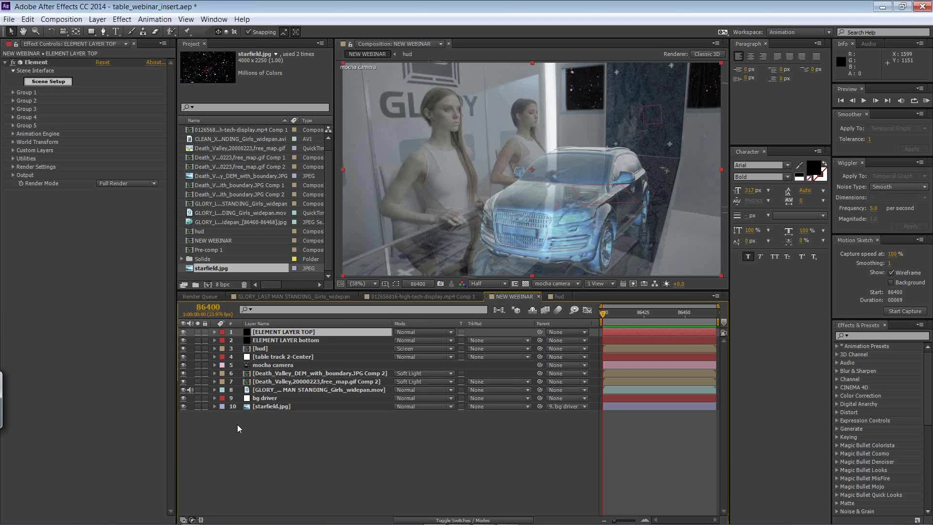
key(alt+Tab)
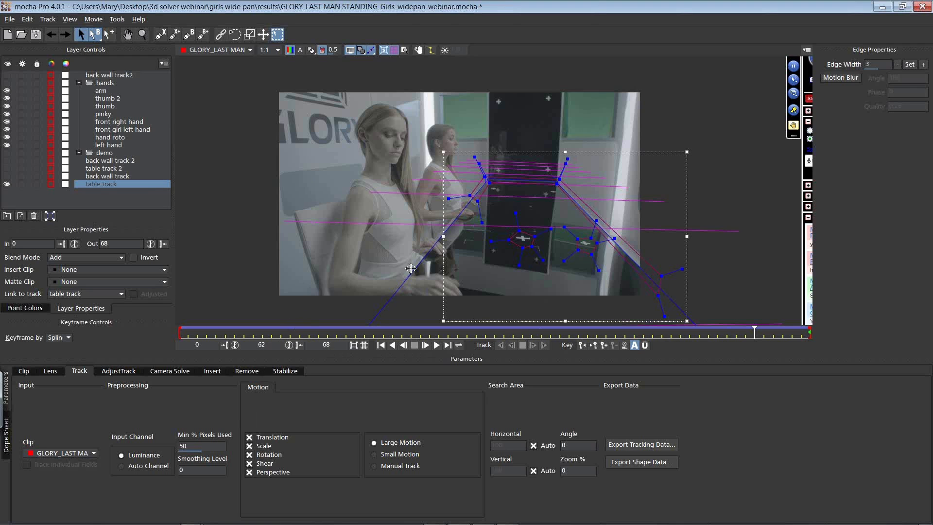
Collapse the hands group, turn off the planar surface and grid overlays, and hide the table track layer
click(79, 83)
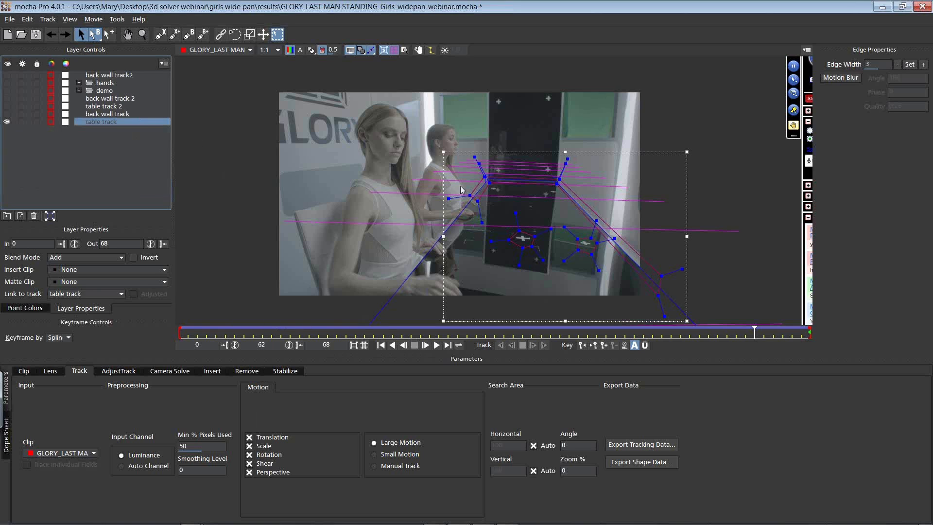
click(384, 50)
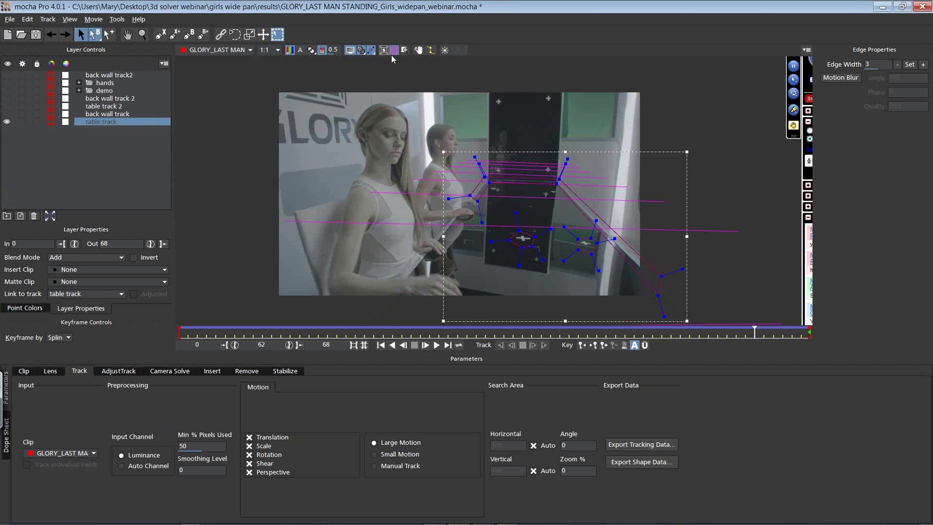
click(394, 51)
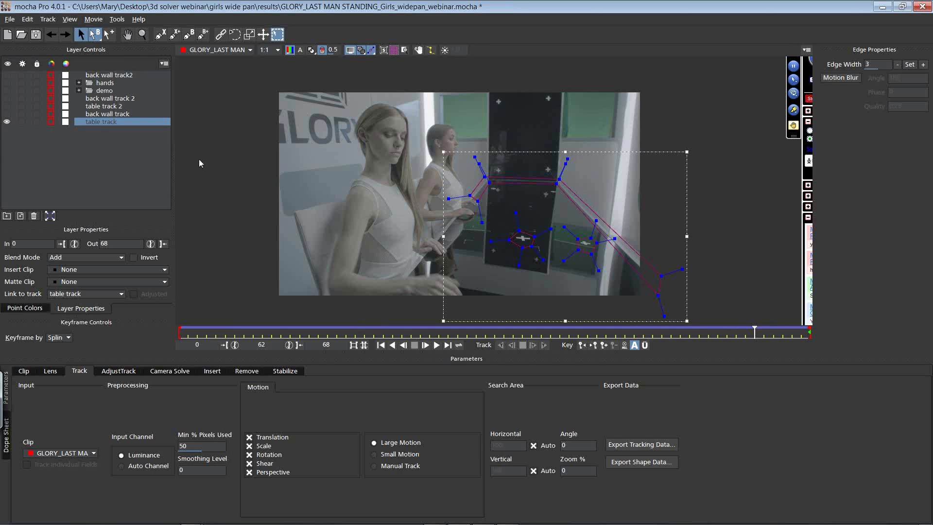
click(7, 121)
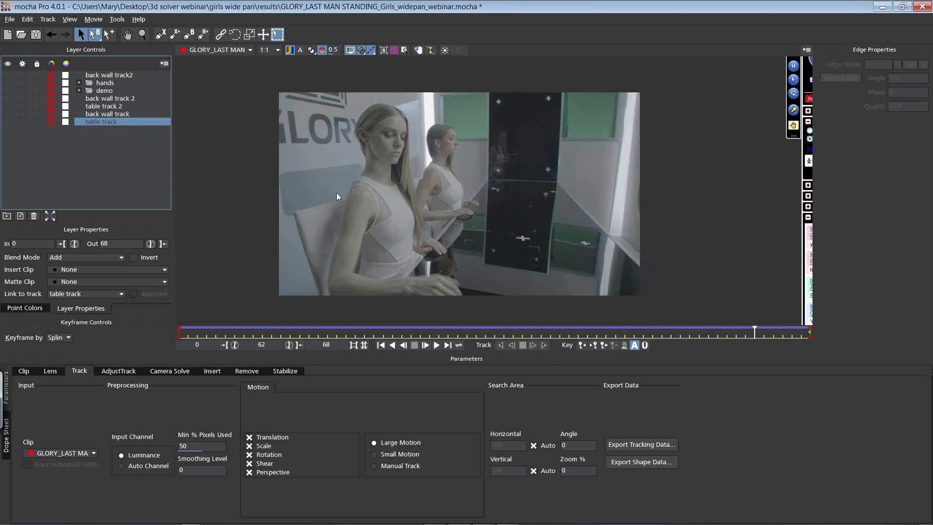
Scrub the shot through its last frame and back to frame 0 to examine the women's hands on the table
click(142, 39)
drag(490, 214, 329, 150)
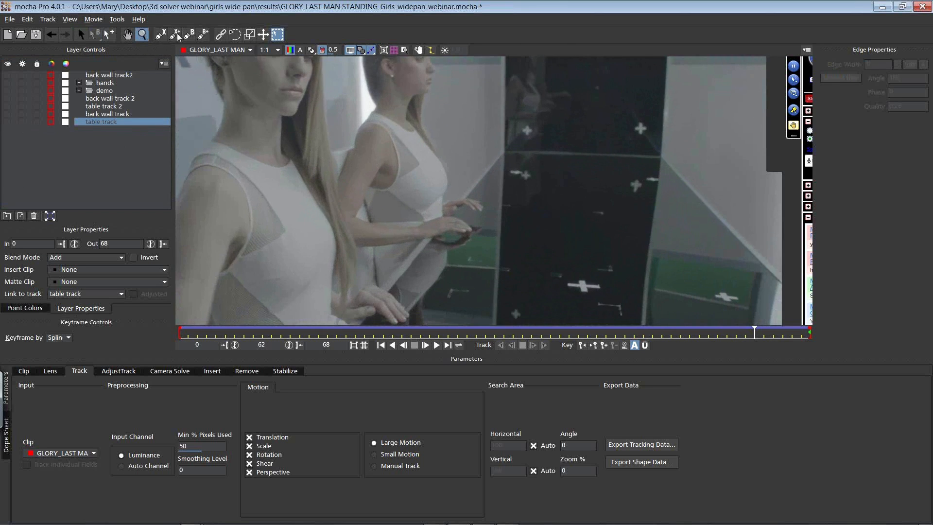
click(161, 35)
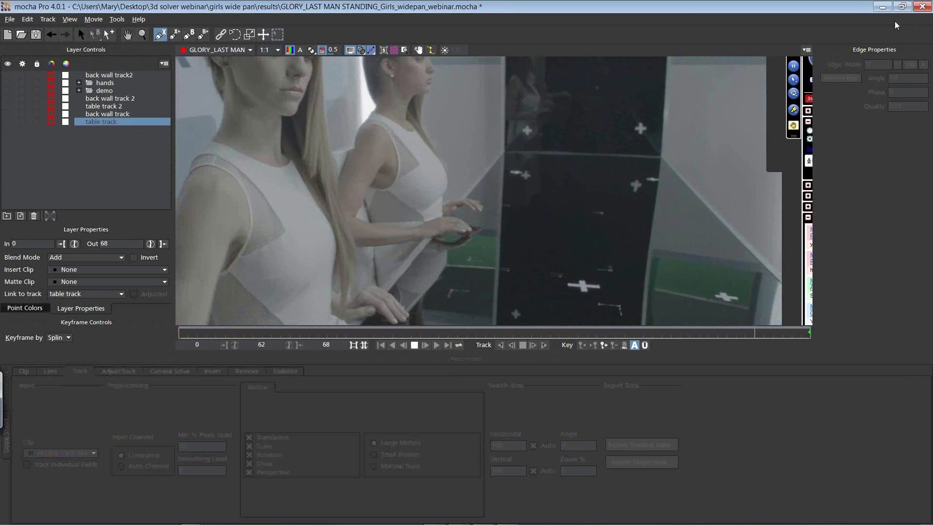
click(860, 118)
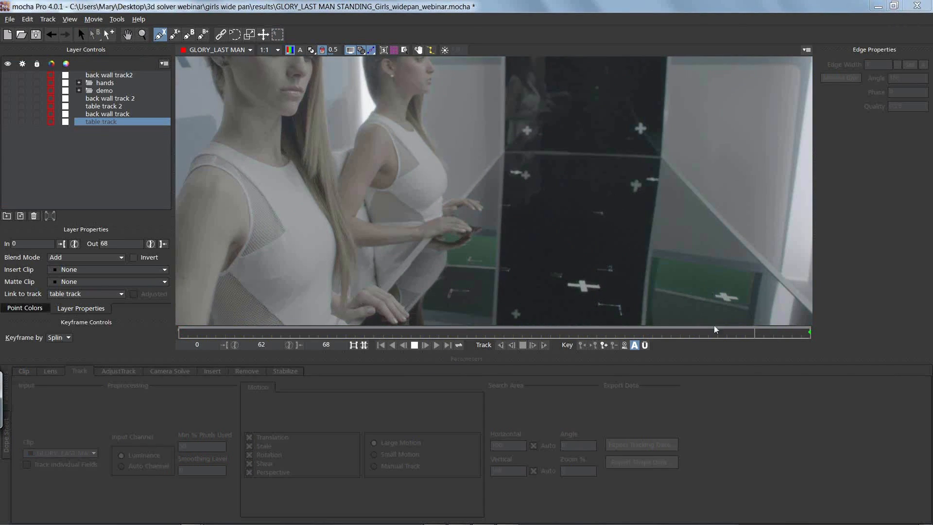
click(81, 35)
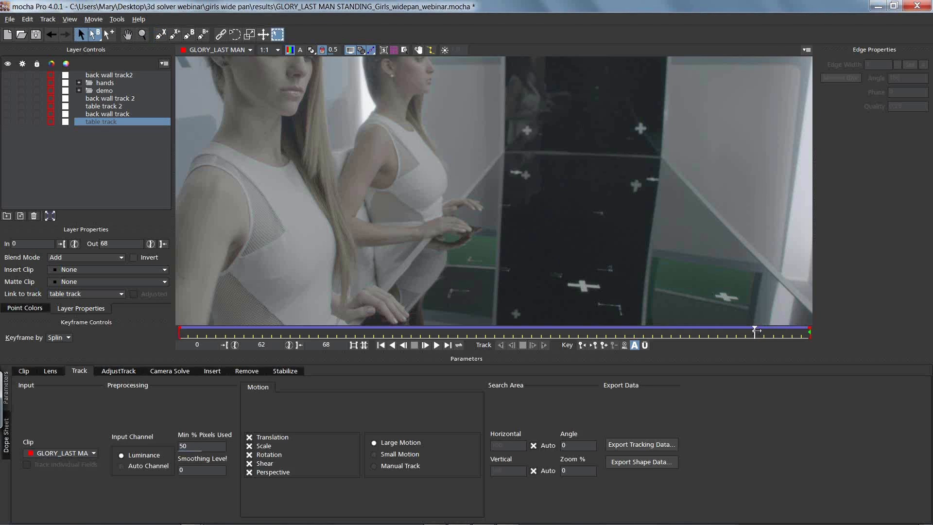
drag(754, 331, 845, 332)
drag(763, 335, 147, 310)
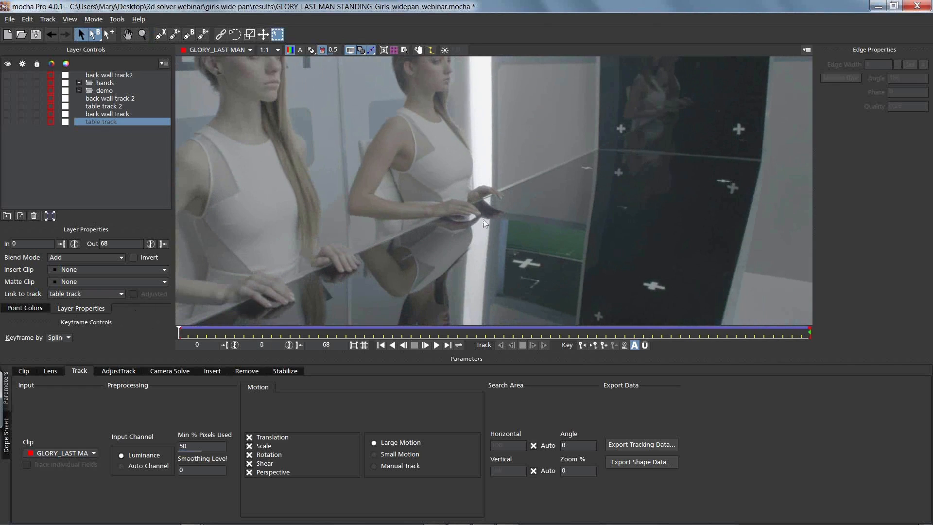
Draw a closed X-spline around the back woman's near hand and wrist at frame 0
click(161, 35)
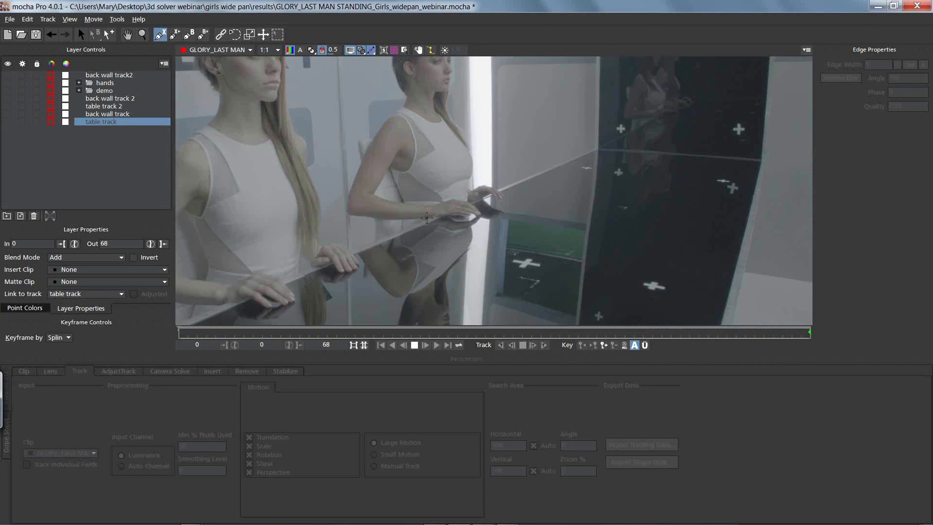
click(427, 217)
click(439, 217)
click(447, 215)
click(455, 213)
click(468, 216)
click(470, 214)
click(479, 216)
click(482, 213)
click(479, 210)
click(473, 204)
click(467, 201)
click(451, 198)
click(443, 204)
click(431, 205)
click(414, 205)
click(409, 213)
right_click(419, 213)
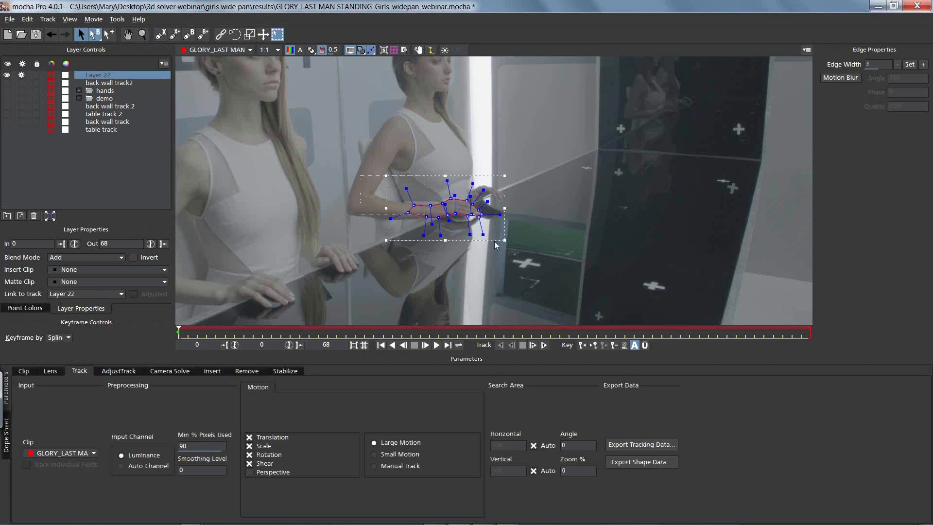
Adjust the tension of the hand spline's points and track the layer forward to frame 68
drag(483, 190, 484, 197)
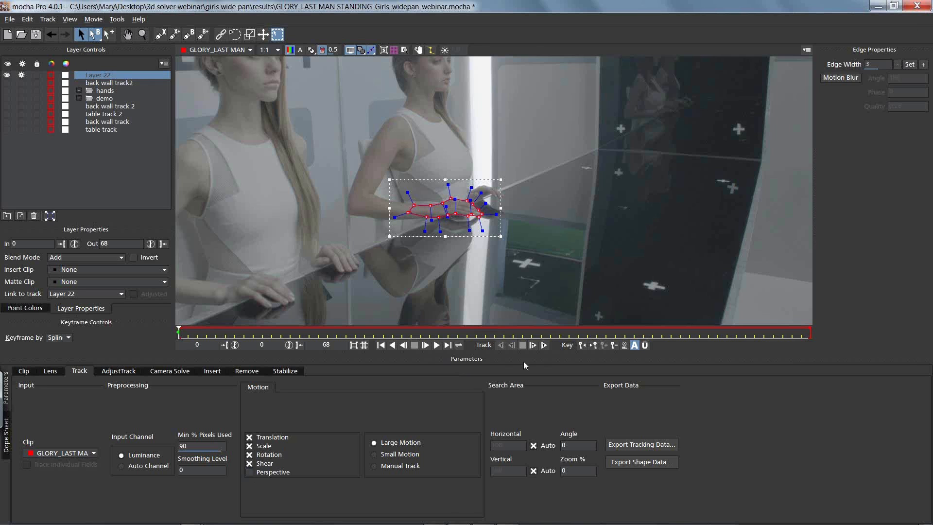
click(544, 345)
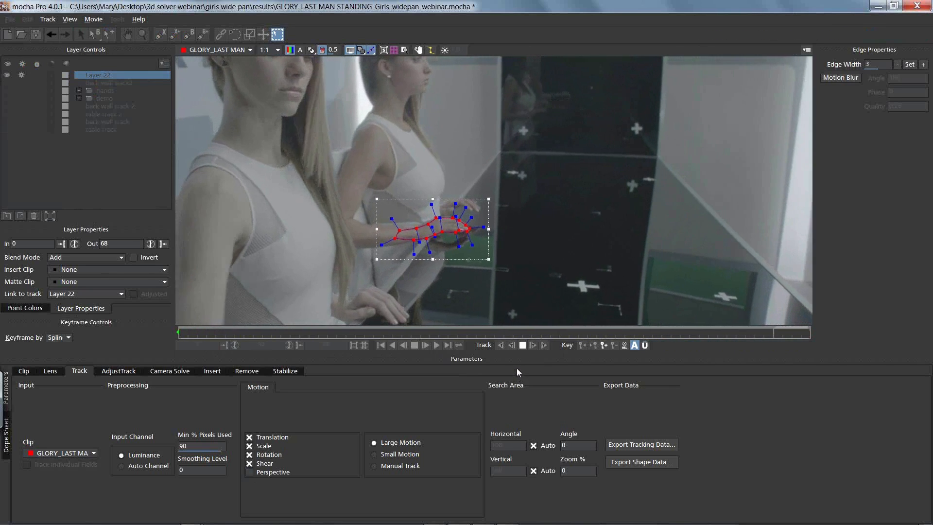
click(143, 34)
drag(417, 218, 533, 204)
key(x)
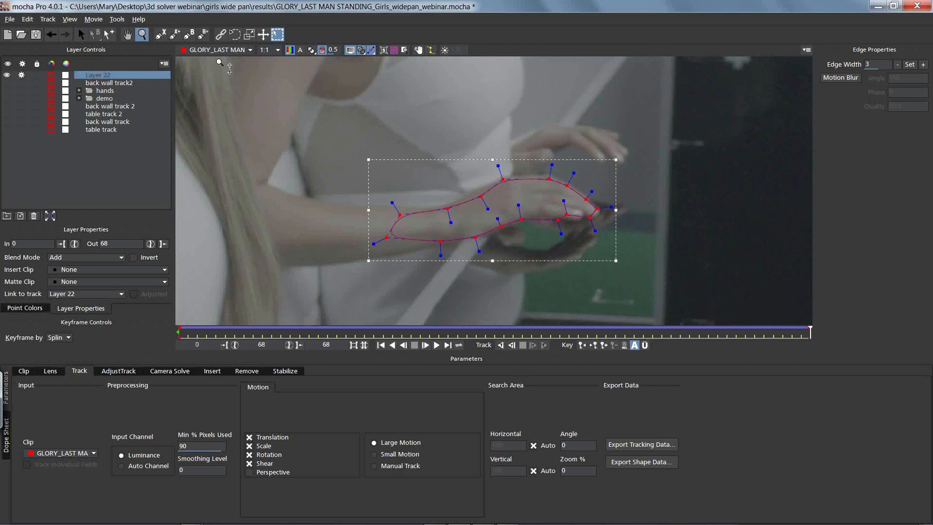
Refit the spline's points to the hand and fingers at frame 68
click(82, 35)
drag(564, 218, 583, 214)
click(551, 263)
drag(479, 212, 513, 223)
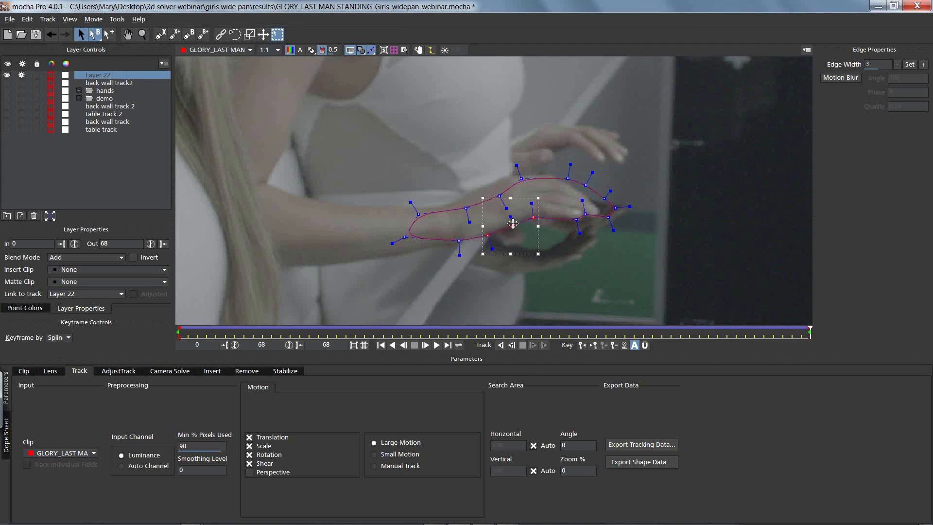
click(548, 197)
drag(501, 138, 601, 211)
click(589, 171)
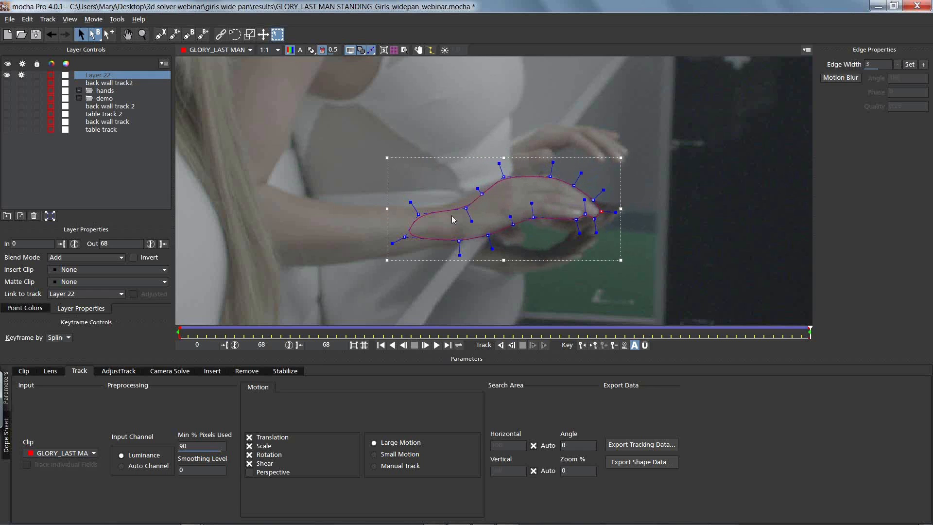
Extend the spline's wrist end to follow both edges of the forearm at frame 68
drag(436, 175, 410, 209)
click(425, 198)
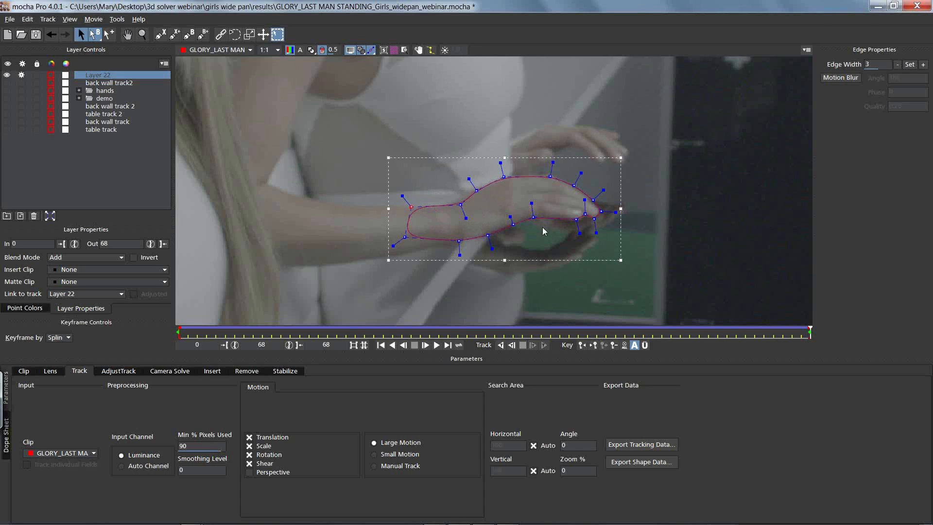
drag(405, 237, 396, 259)
drag(456, 238, 456, 242)
drag(411, 207, 399, 206)
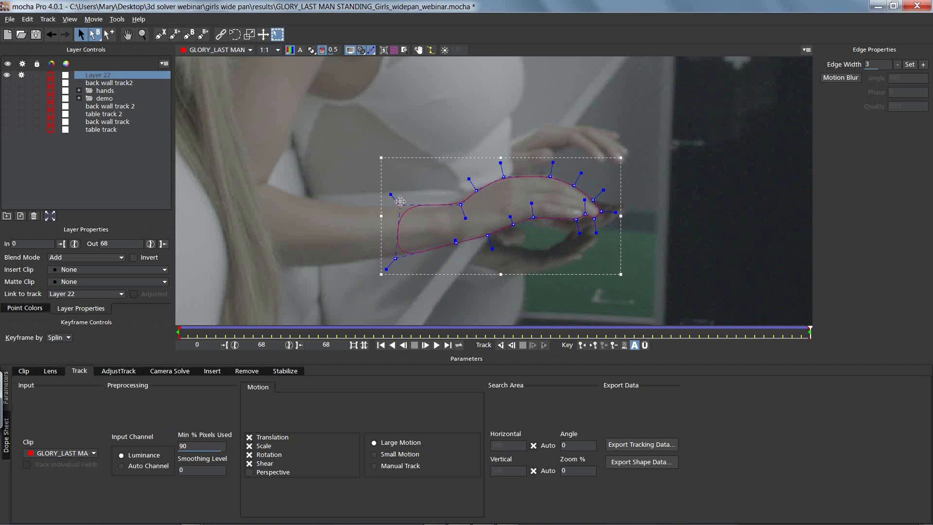
Refit the spline's forearm corner and a point by the fingertips at frame 0
drag(811, 331, 117, 330)
drag(432, 163, 426, 183)
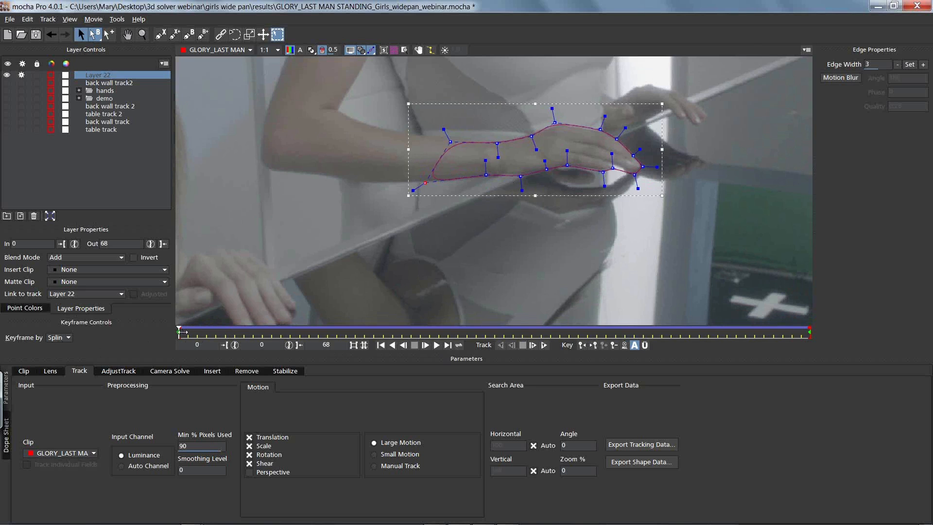
drag(612, 167, 613, 164)
drag(178, 329, 114, 318)
Turn on the stabilized view for the hand layer and go to frame 32
key(x)
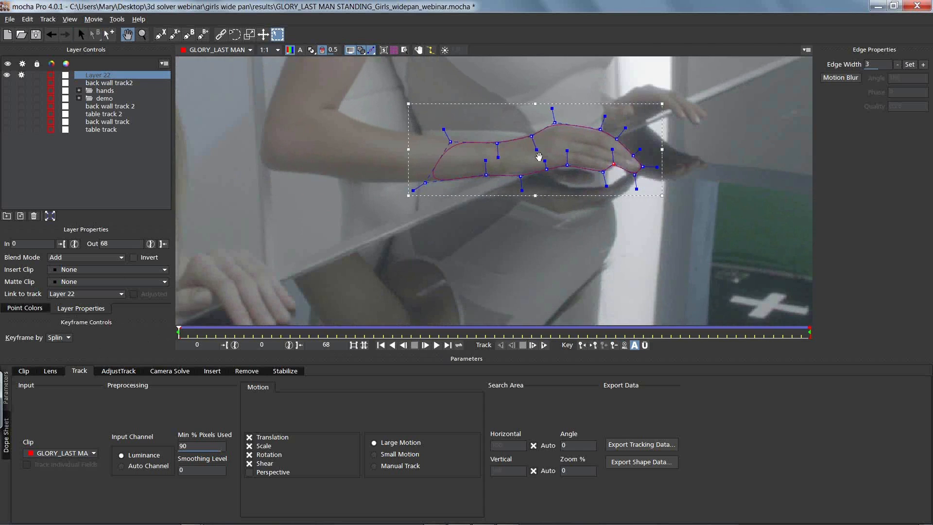
drag(540, 156, 506, 204)
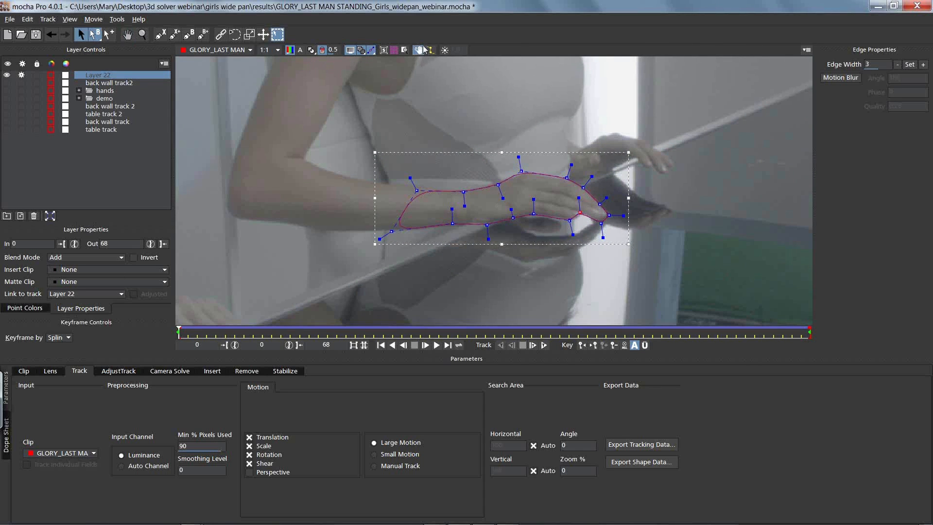
click(418, 50)
drag(188, 331, 471, 313)
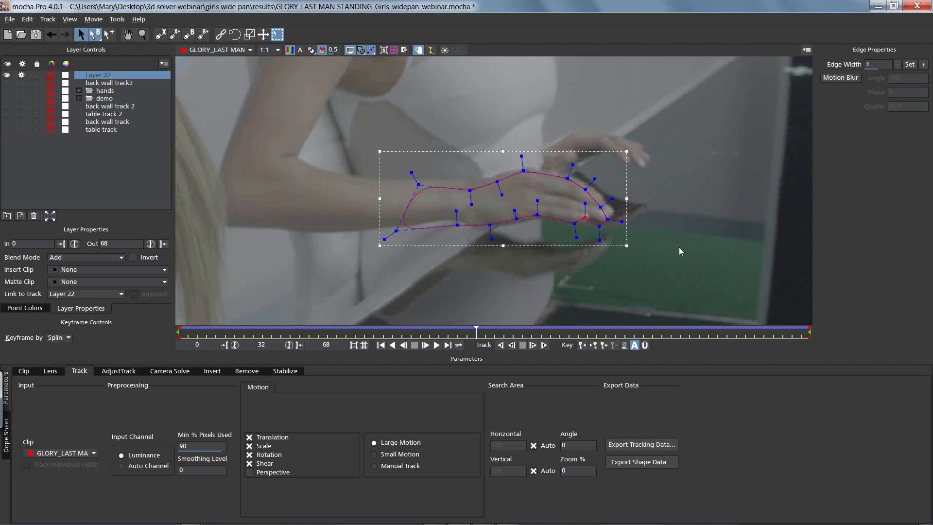
Refit the spline around the fingertips, lower hand edge and wrist at frame 32
drag(607, 208, 469, 180)
click(608, 200)
click(603, 217)
drag(456, 225, 516, 220)
drag(535, 215, 536, 216)
drag(490, 173, 492, 178)
drag(418, 185, 410, 177)
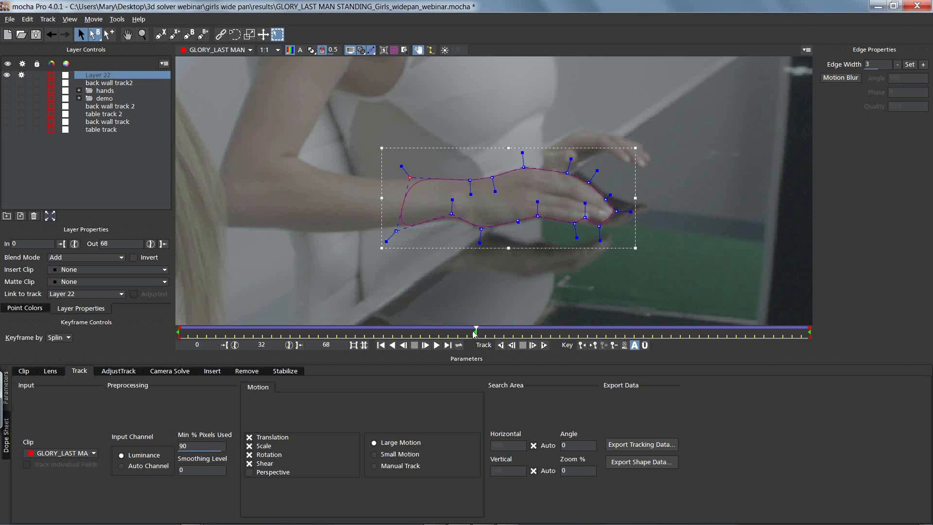
Correct the spline's finger outline at two frames shortly before frame 32
drag(464, 331, 402, 333)
drag(486, 143, 583, 219)
click(640, 205)
drag(400, 335, 456, 334)
drag(593, 196, 615, 212)
Reshape the spline around the lowered fingers and the wrist at frame 46
drag(458, 332, 608, 321)
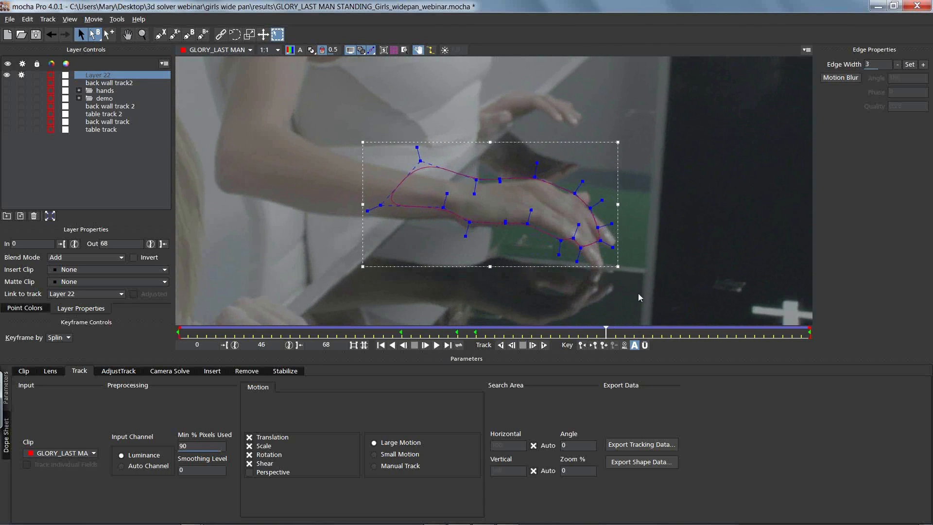
drag(601, 242, 591, 208)
drag(575, 193, 474, 184)
drag(418, 161, 407, 171)
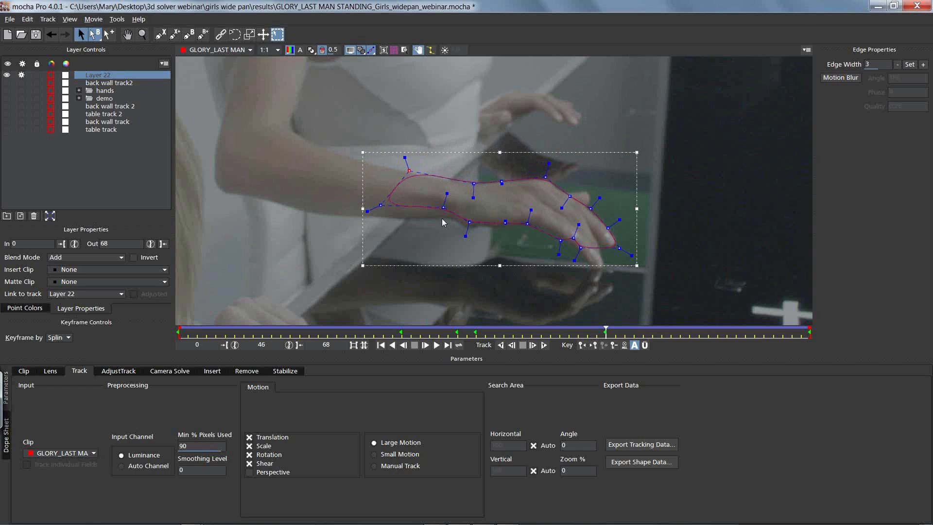
mouse_move(469, 222)
mouse_down()
mouse_move(462, 229)
mouse_move(441, 215)
mouse_move(452, 217)
mouse_up()
drag(380, 205, 377, 214)
drag(574, 238, 572, 168)
Add points to the spline around the fingertips at frame 46 and shape them to the separate fingers
key(x)
drag(574, 197, 591, 223)
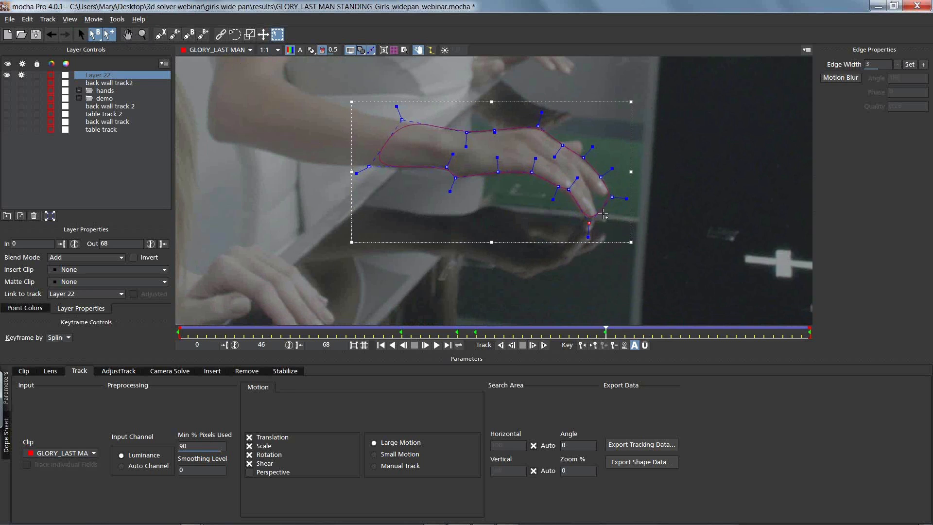
drag(601, 211, 591, 194)
mouse_move(568, 148)
mouse_down()
mouse_move(583, 134)
mouse_move(562, 145)
mouse_up()
Refit the spline's fingertip points to the spread fingers at frame 43
drag(606, 330, 575, 327)
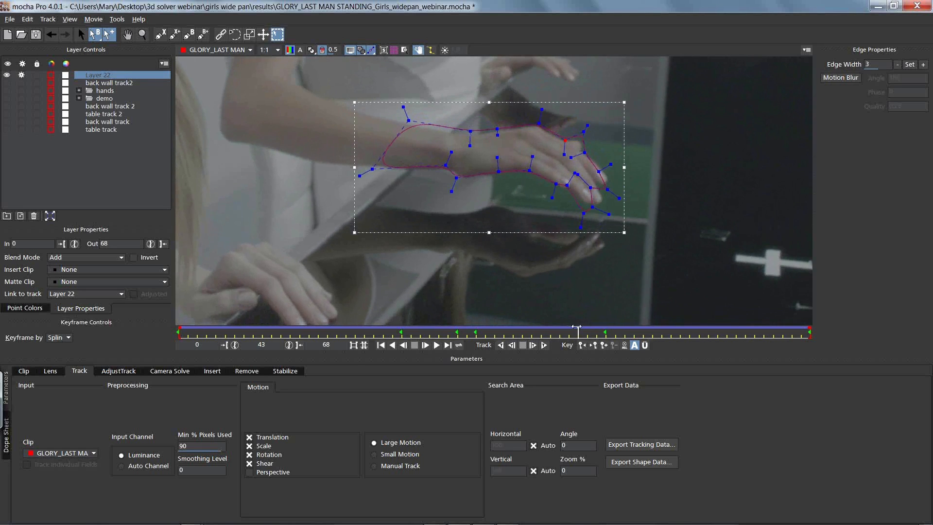
click(81, 34)
drag(595, 160, 572, 187)
click(626, 152)
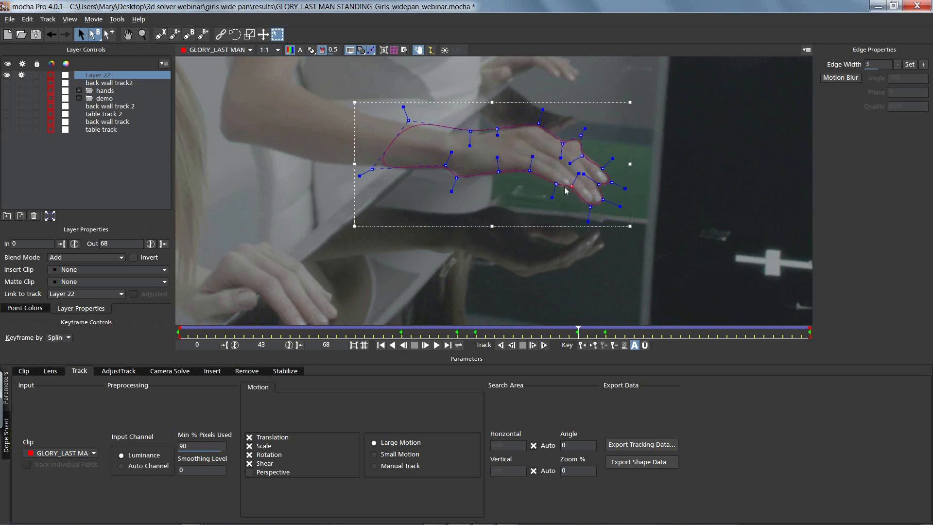
Refit the spline's fingertip outline at frames 58, 62 and 54
click(585, 333)
drag(588, 332, 717, 354)
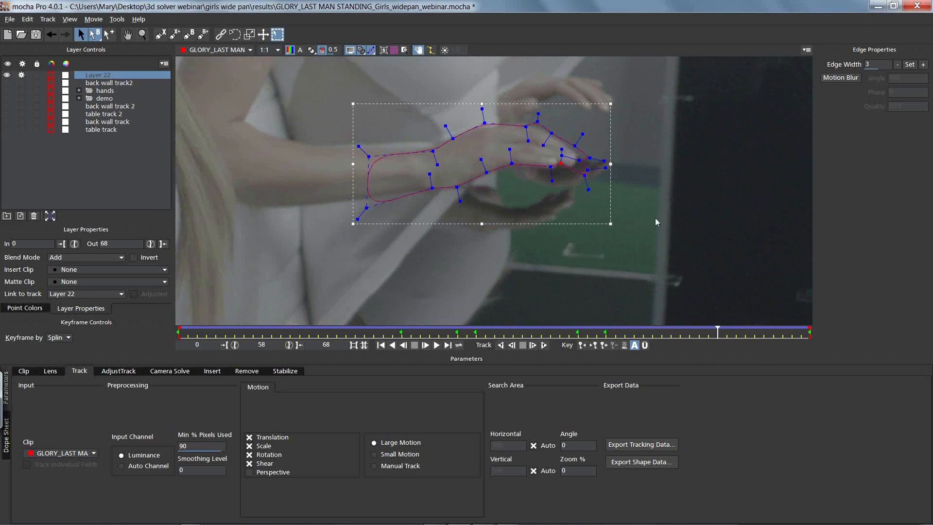
drag(563, 163, 571, 146)
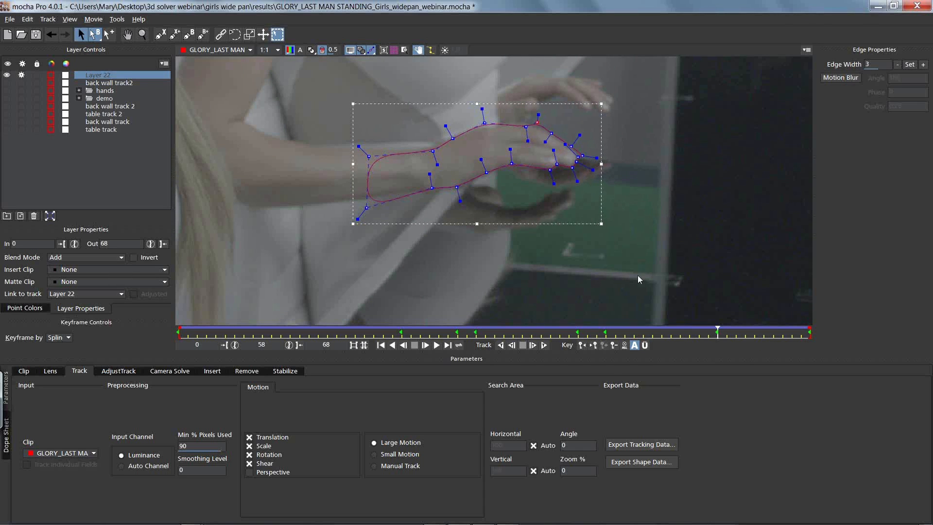
drag(716, 332, 752, 329)
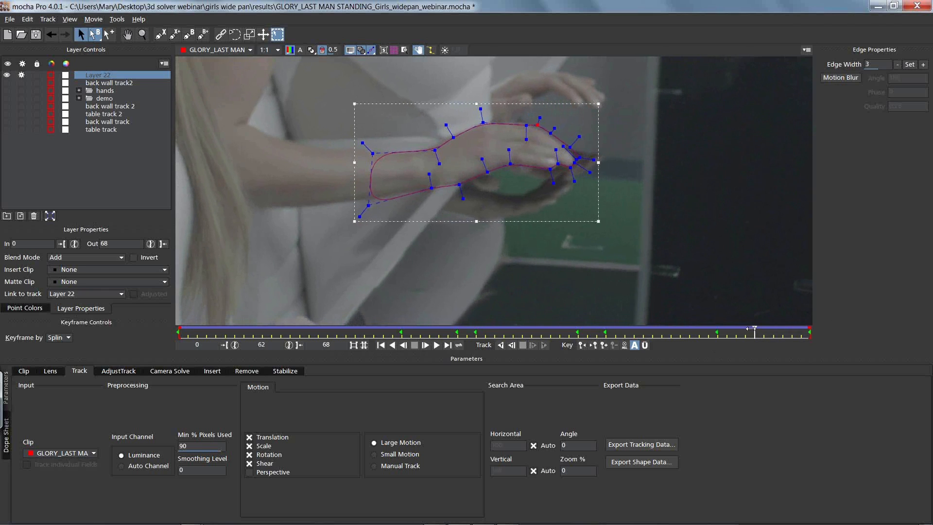
drag(580, 157, 568, 147)
drag(755, 329, 679, 327)
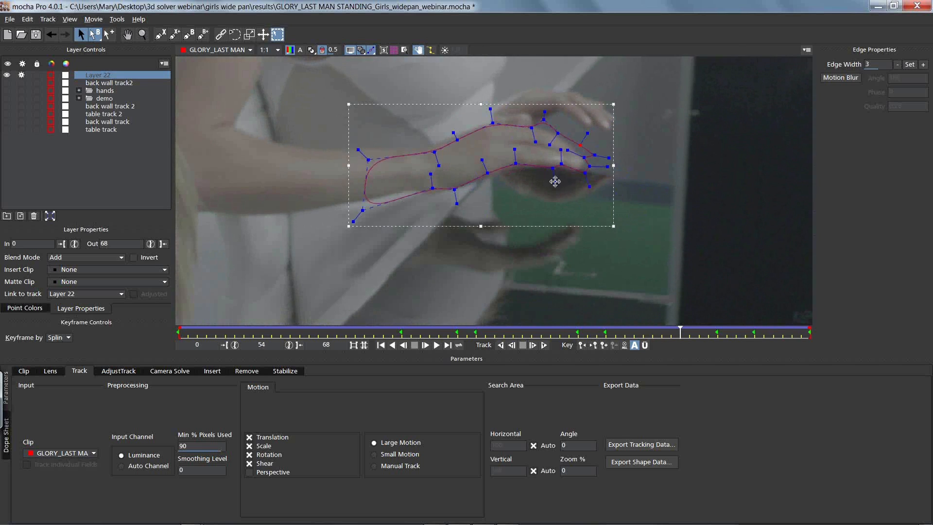
mouse_move(580, 145)
mouse_down()
mouse_move(583, 152)
mouse_move(576, 146)
mouse_up()
Play the shot with both women in view to check how the hand spline follows the motion
click(142, 35)
drag(477, 144, 432, 240)
key(x)
drag(475, 112, 471, 211)
drag(496, 167, 483, 210)
key(x)
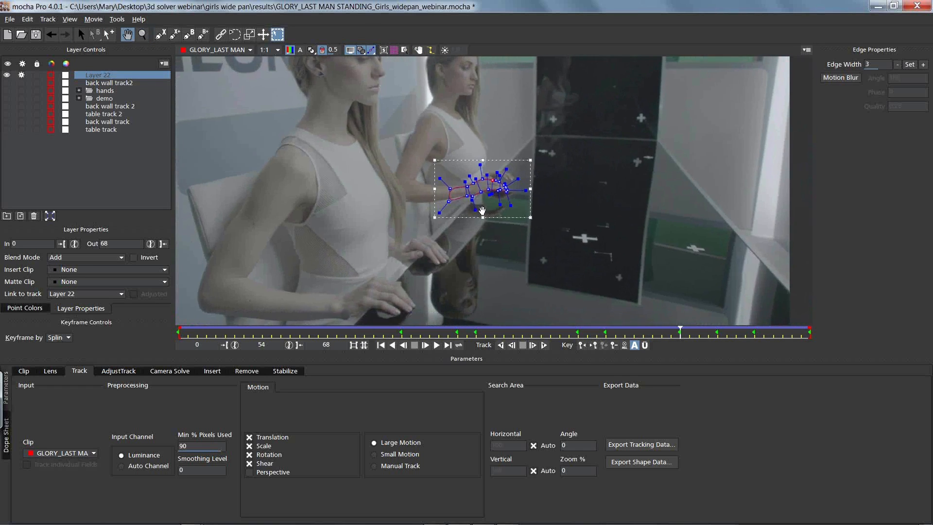
key(space)
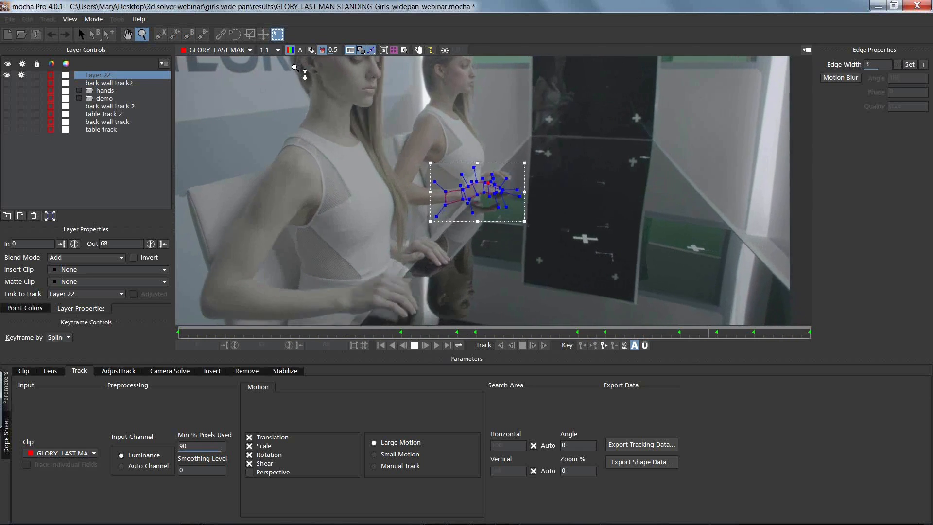
key(space)
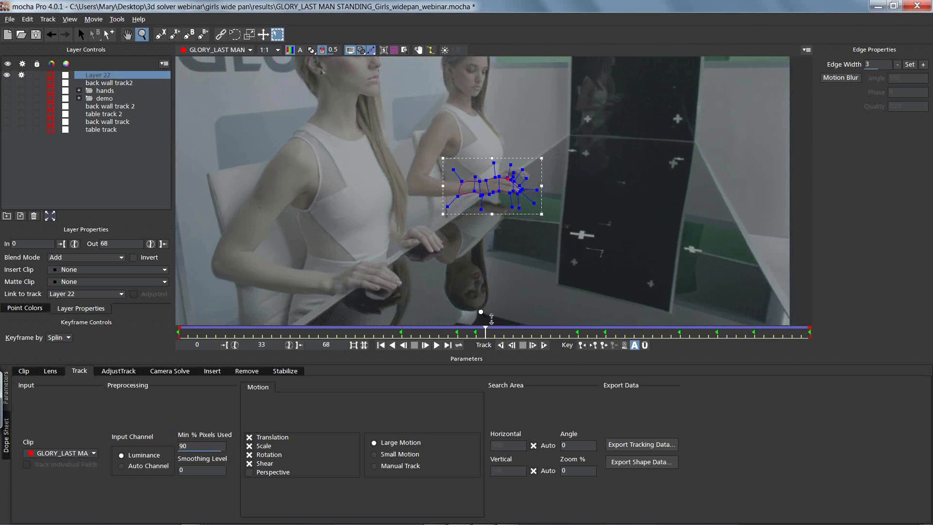
Replace the display of the new hand layer with the hands group, and play the shot to review its shapes
click(7, 75)
click(21, 76)
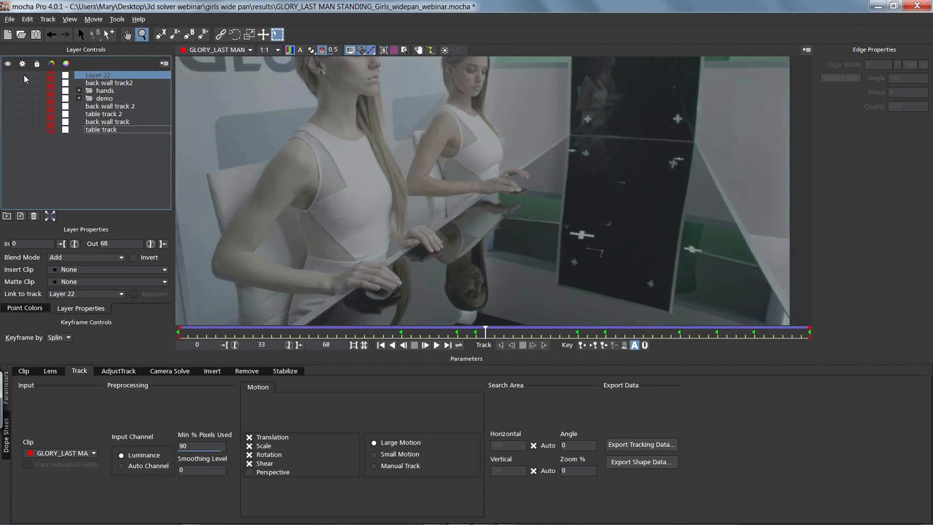
click(7, 91)
key(space)
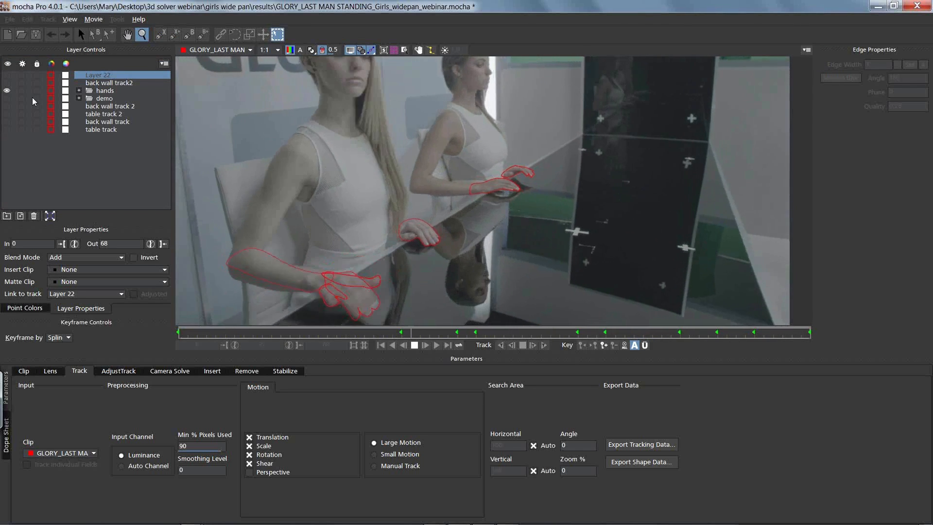
key(space)
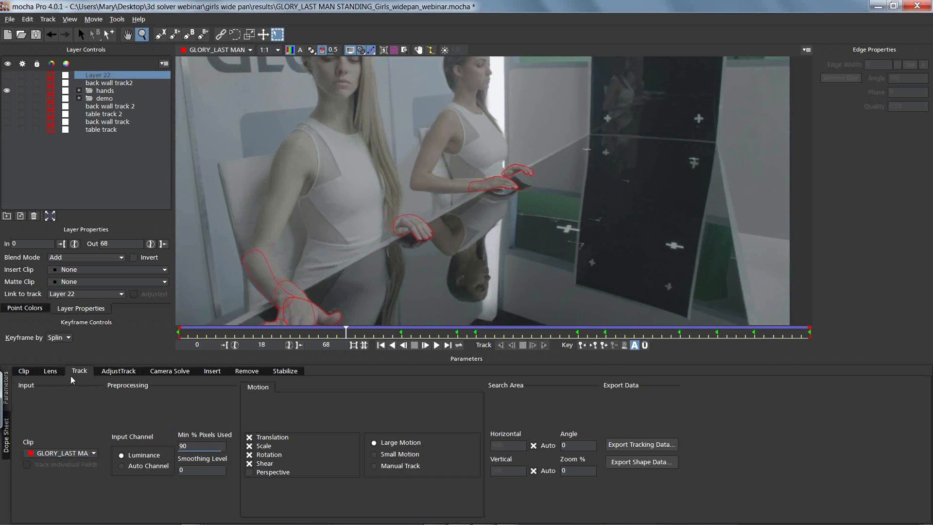
Copy only the arm layer from the hands group to the clipboard as mocha shape data for AE
click(78, 90)
click(110, 100)
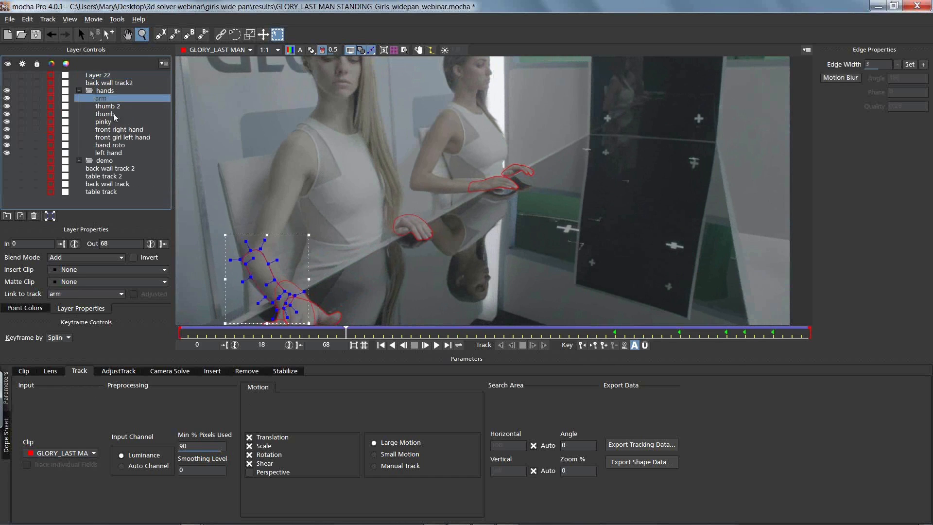
click(644, 462)
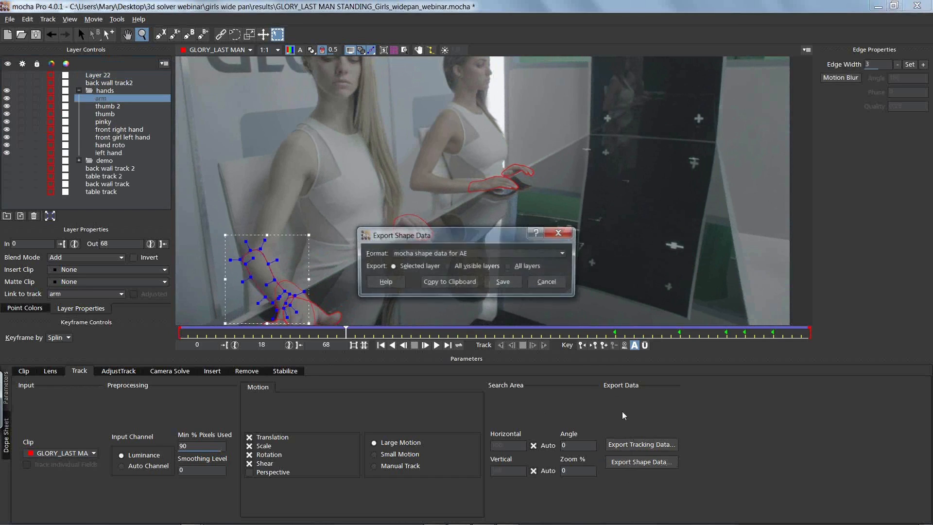
click(443, 254)
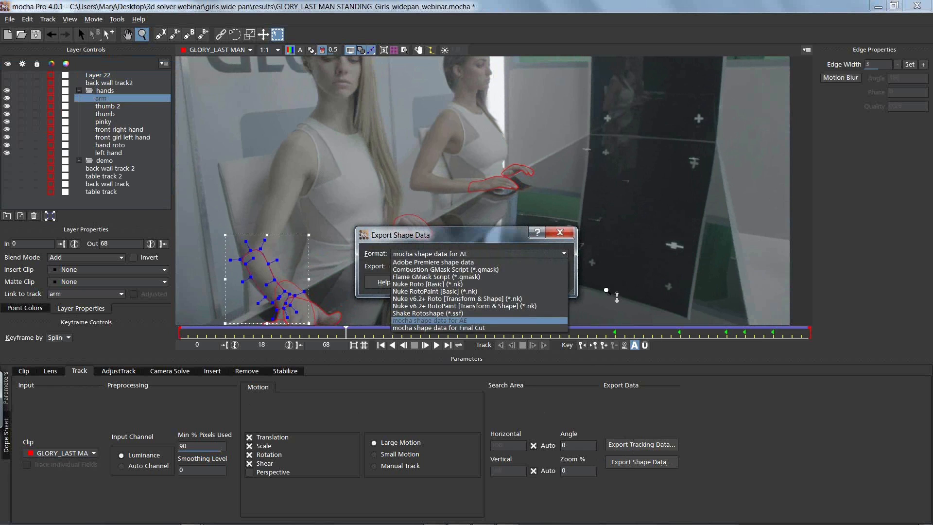
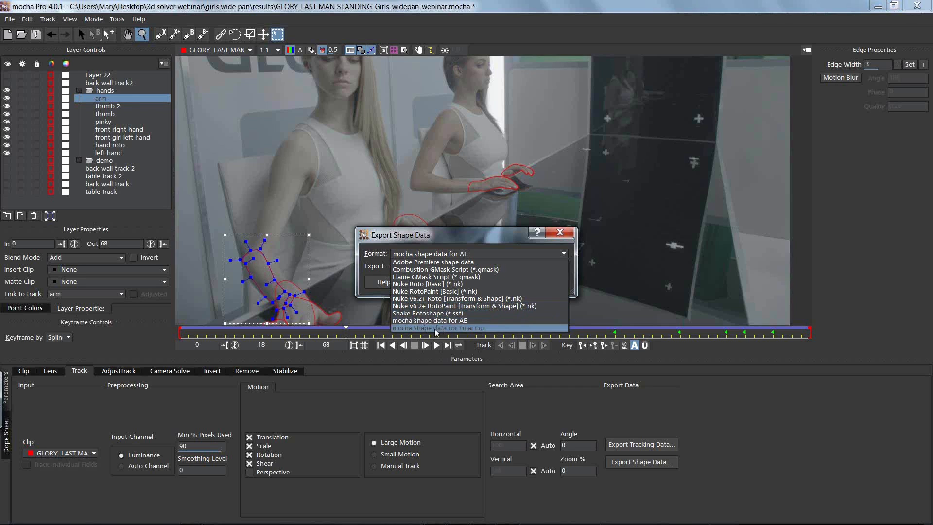
click(438, 320)
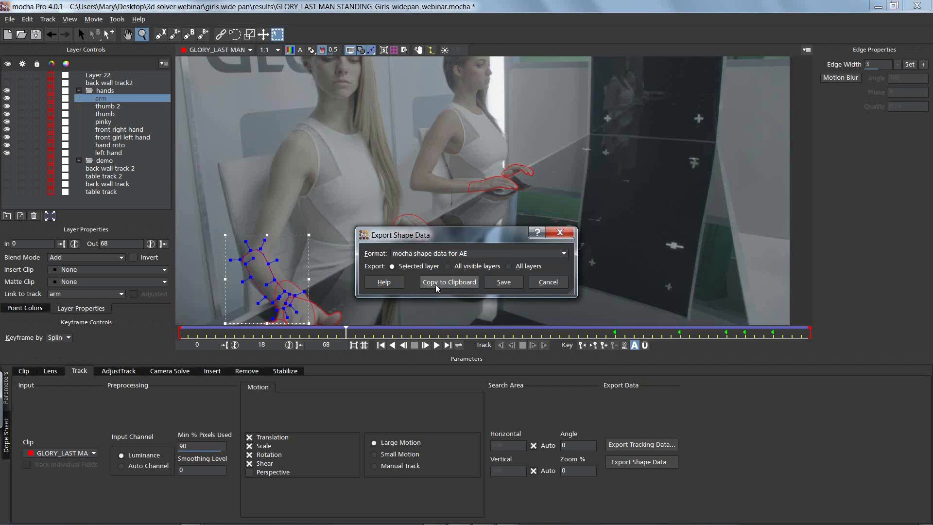
click(450, 282)
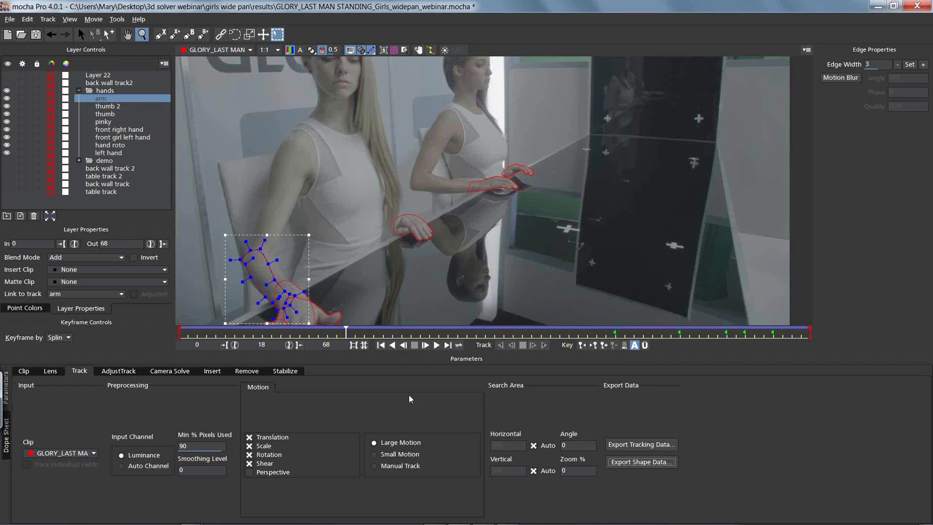
Switch to After Effects, duplicate the keyed GLORY footage layer in NEW WEBINAR, and move the copy above all other layers
key(alt+Tab)
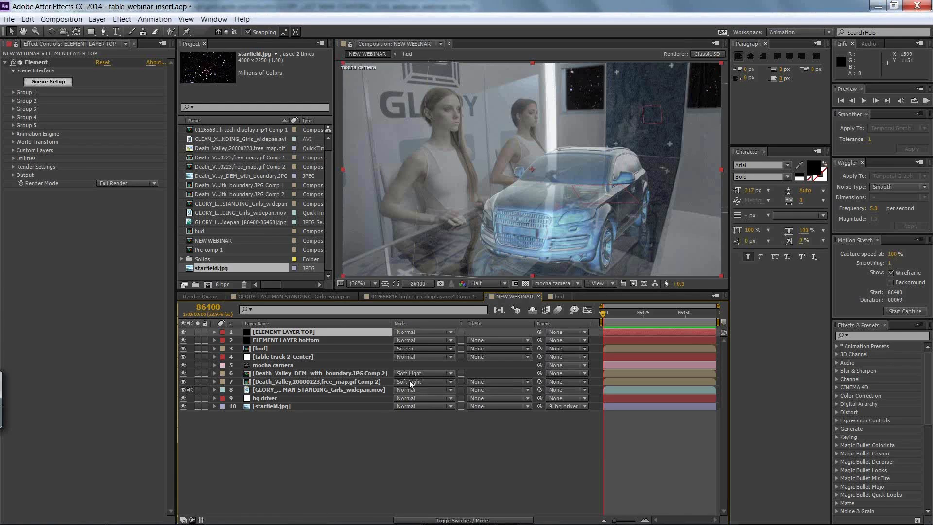
click(273, 391)
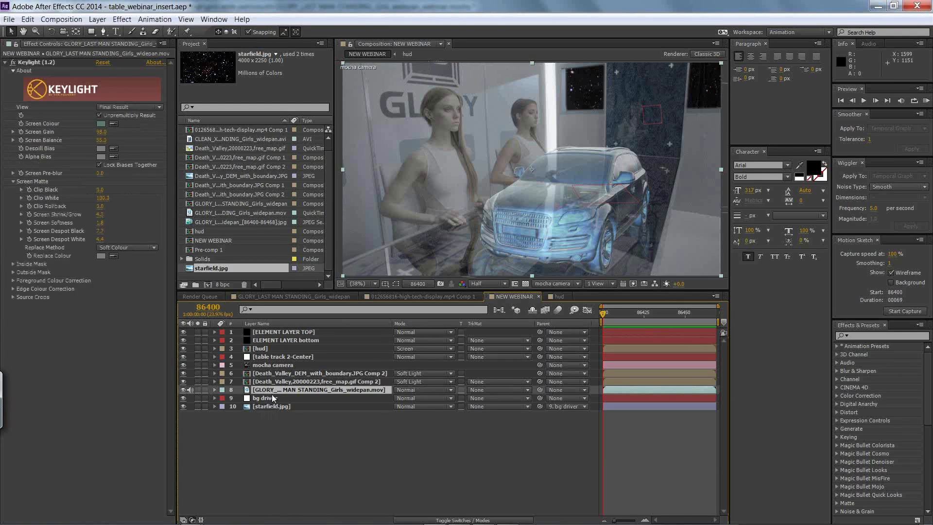
key(ctrl+d)
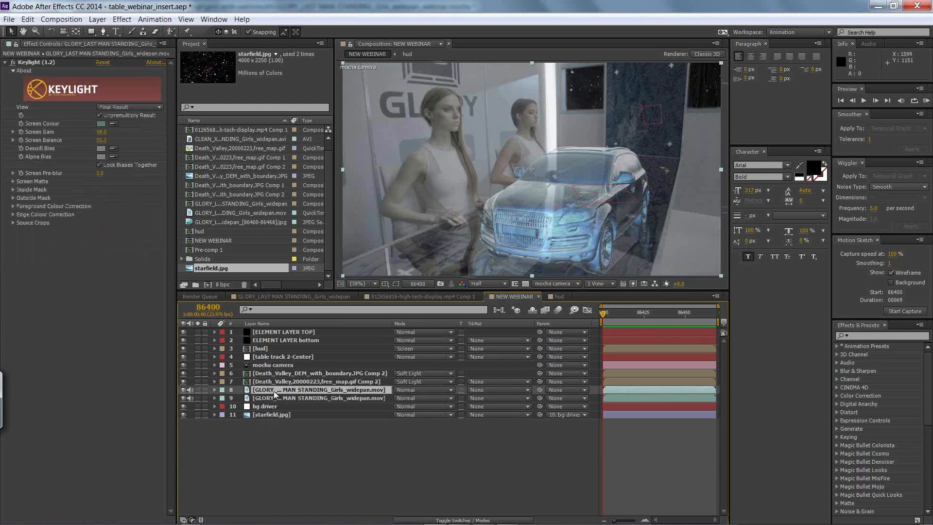
drag(275, 393, 282, 336)
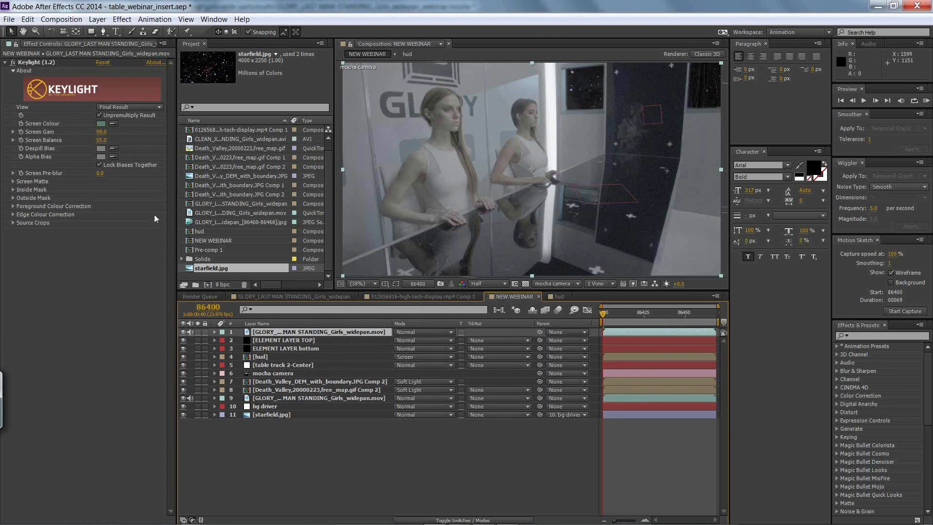
Try pasting the arm shape data onto the duplicated footage as an effect, and delete that effect
click(27, 19)
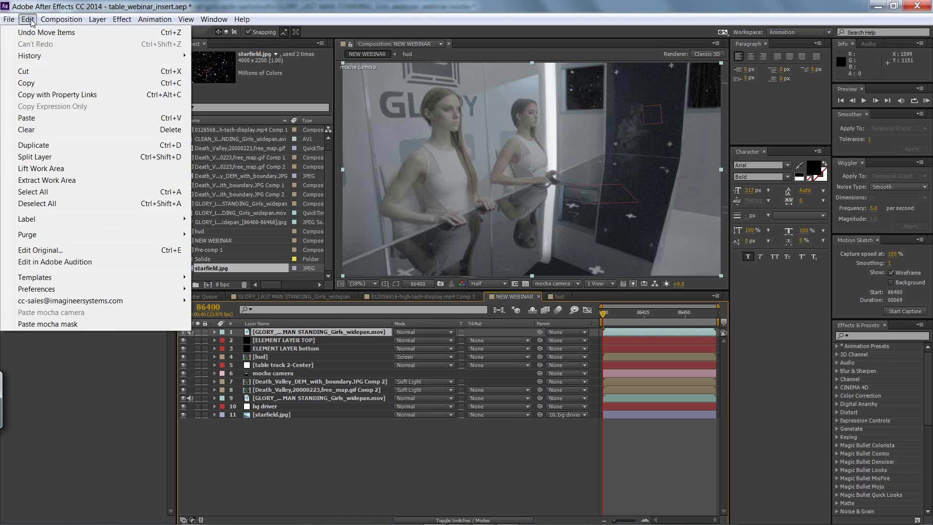
click(44, 130)
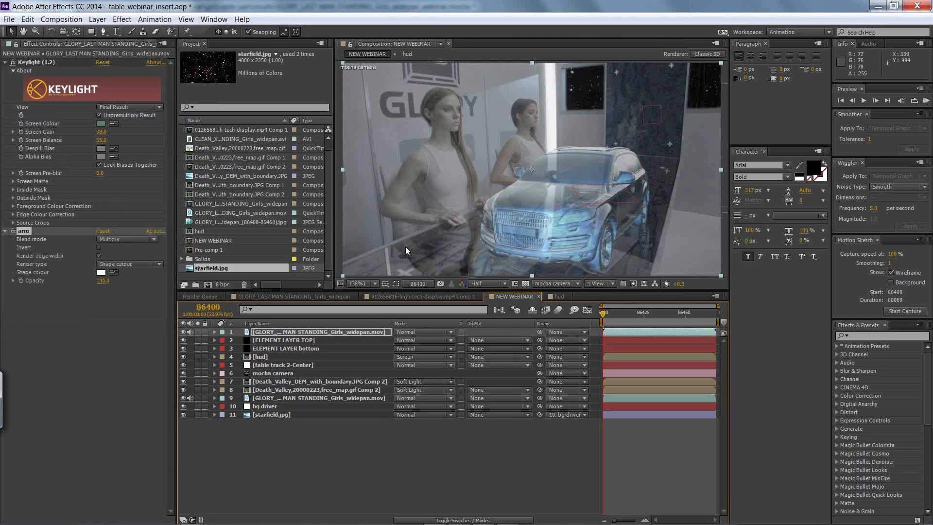
key(Delete)
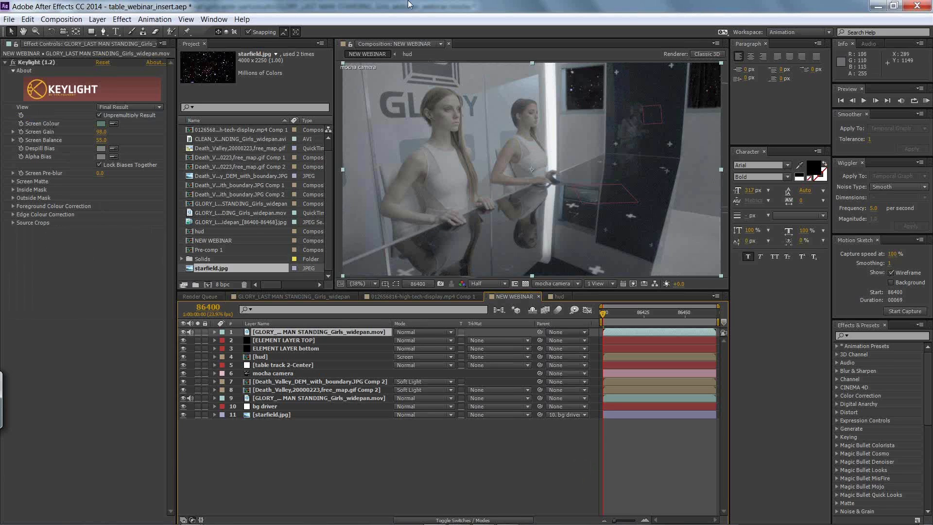
Switch to mocha Pro and copy the shape data of all visible layers to the clipboard in the AE format
key(alt+Tab)
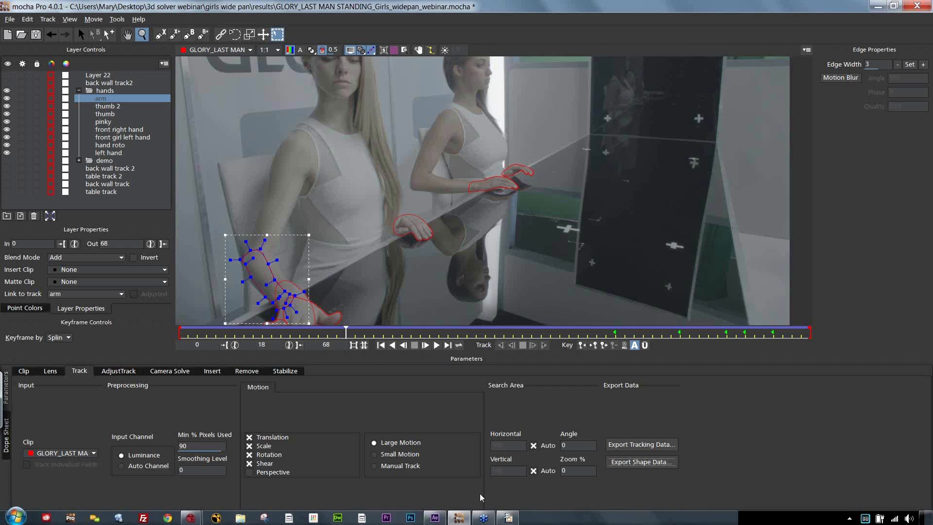
click(642, 462)
click(448, 266)
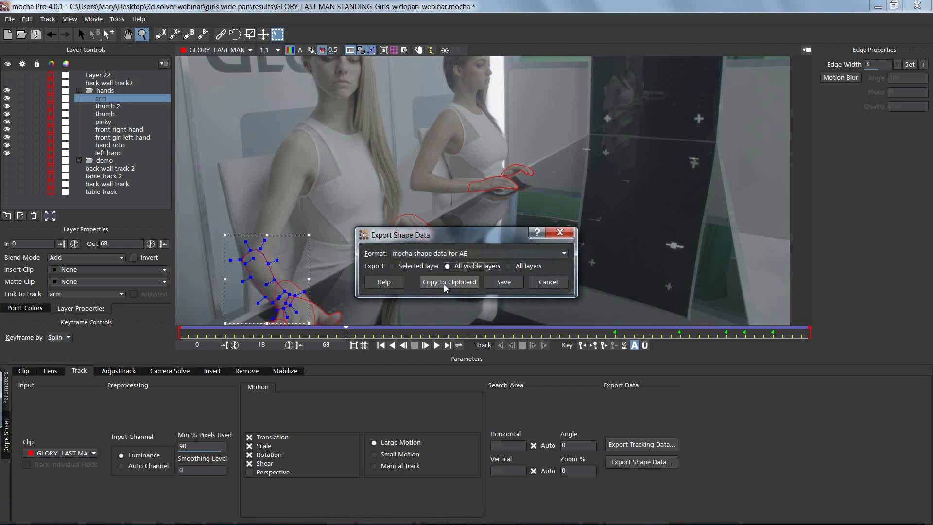
click(448, 282)
Return to After Effects, try pasting the hand shapes onto the duplicated footage as shape effects, and delete those effects
key(alt+Tab)
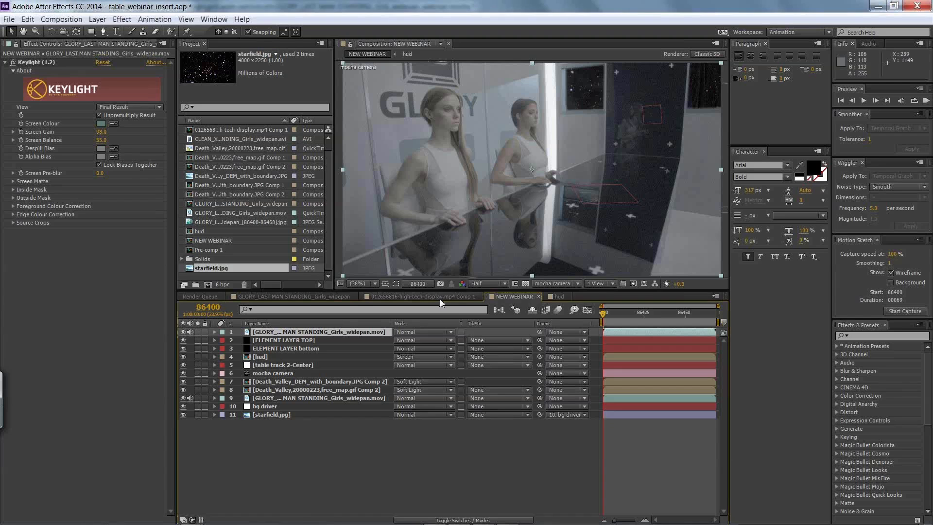
click(30, 20)
click(44, 117)
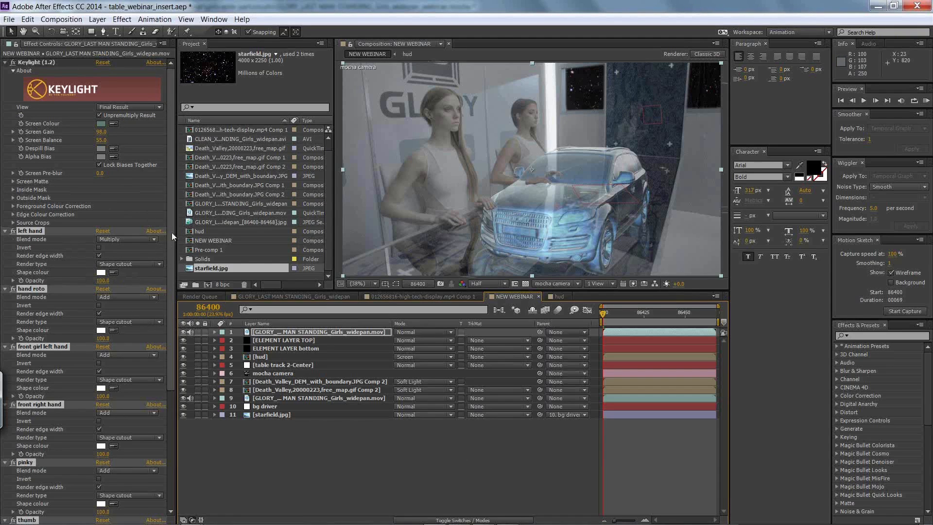
scroll(145, 424, down, 5)
drag(144, 423, 198, 202)
key(Delete)
Paste the hand shapes onto the duplicated footage as mocha masks, and move that layer directly below ELEMENT LAYER bottom
click(27, 19)
click(74, 325)
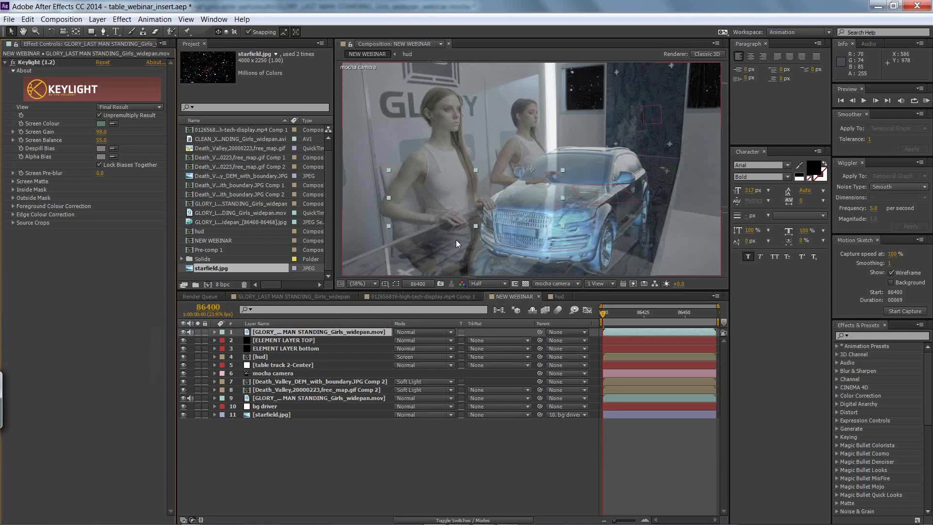
drag(288, 334, 289, 361)
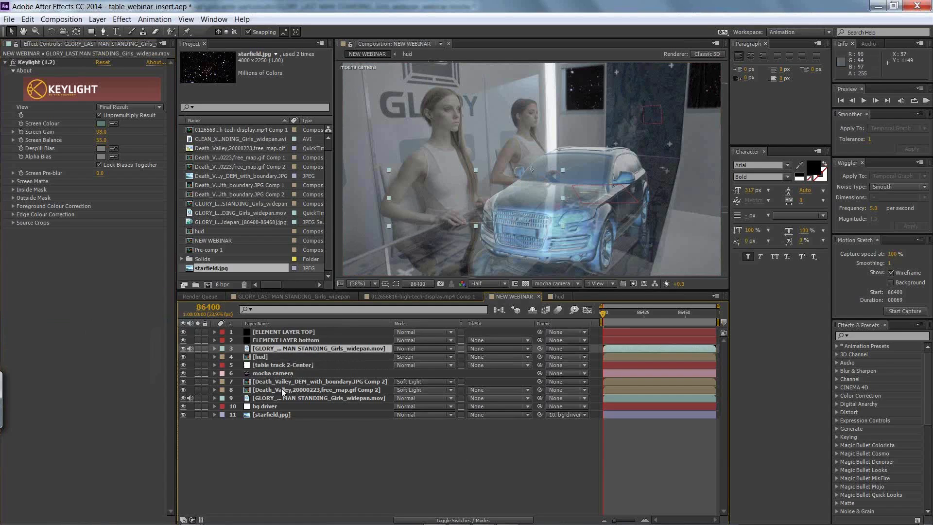
Play the NEW WEBINAR composition to check the masked hands against the HUD and car
key(space)
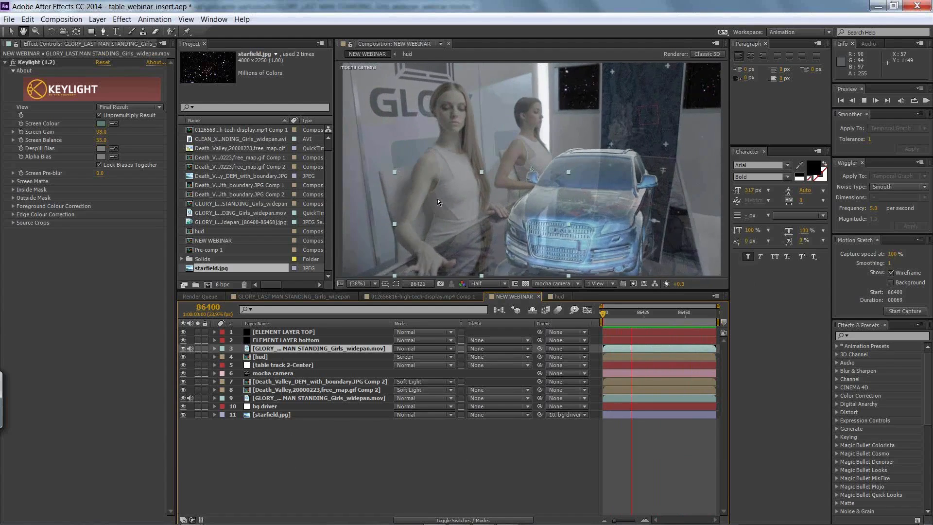
key(space)
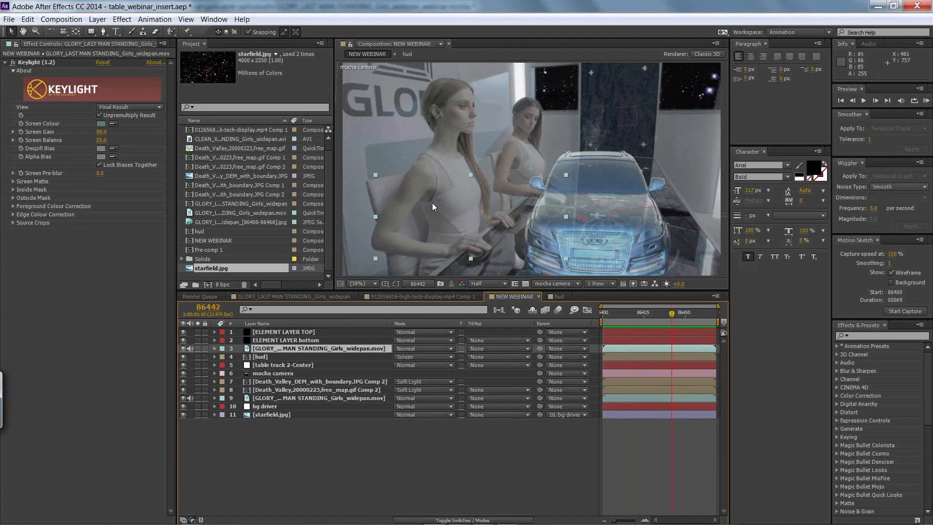
Set the feather of all the hand masks on the duplicated footage layer to 3 pixels
click(214, 349)
click(223, 357)
click(249, 364)
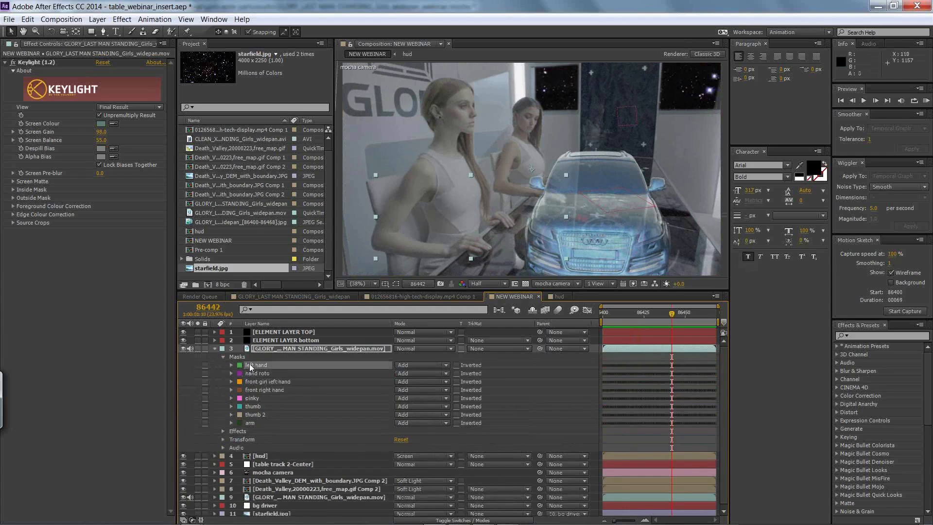
key(ctrl+a)
click(231, 372)
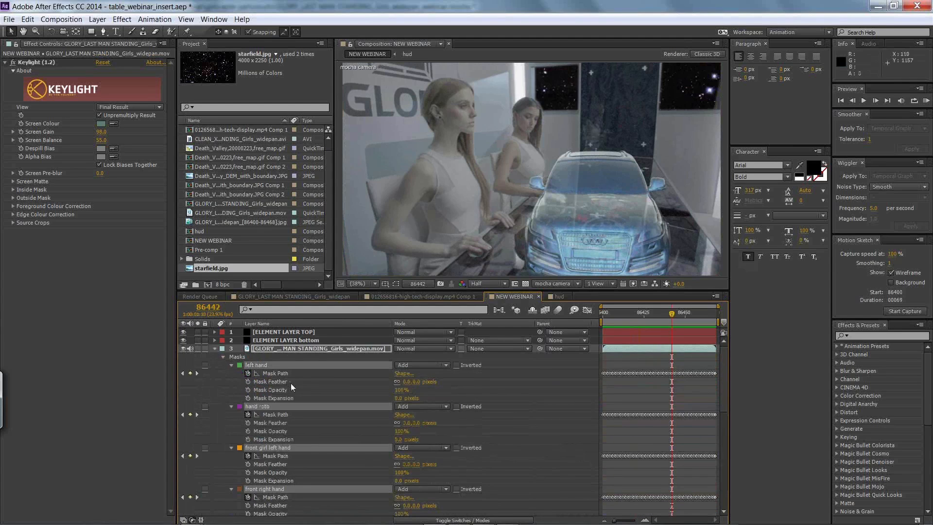
click(407, 381)
text(3)
key(Return)
click(467, 380)
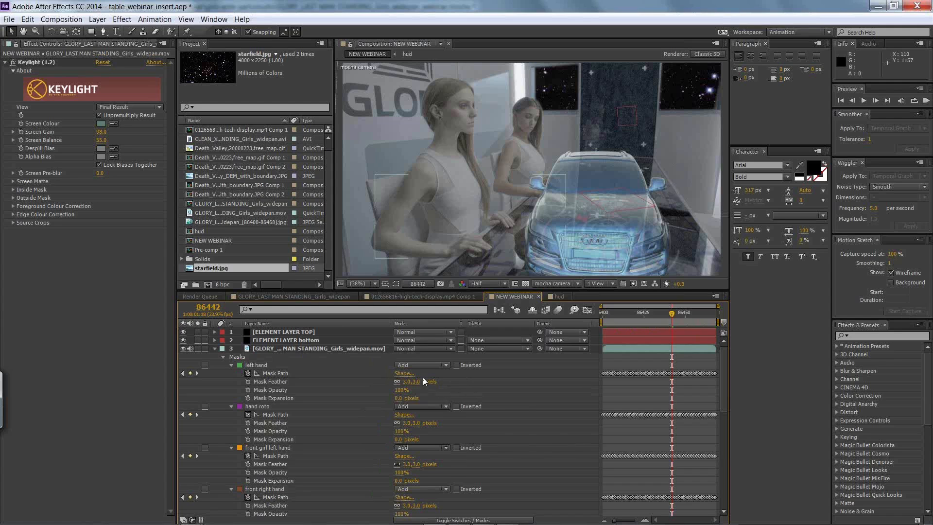
Collapse the masked footage layer and play NEW WEBINAR to review the feathered hand edges
click(214, 349)
key(space)
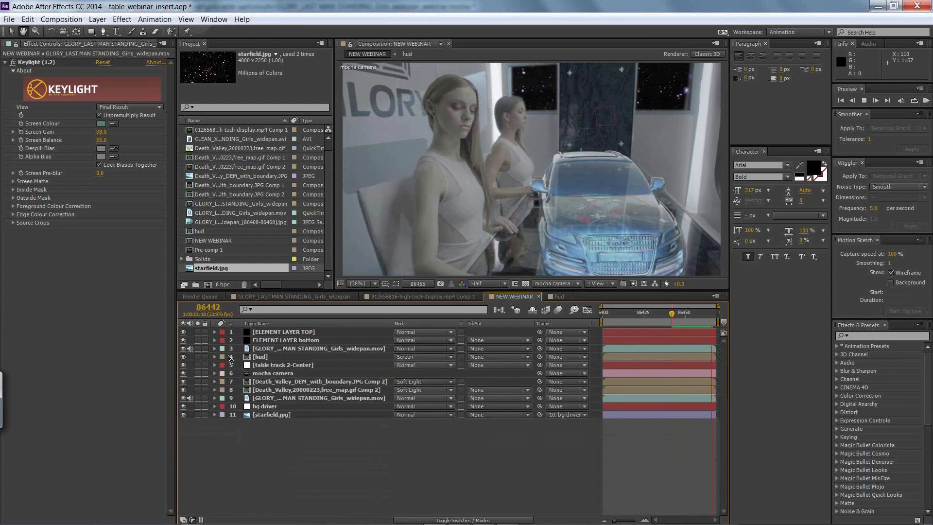
key(space)
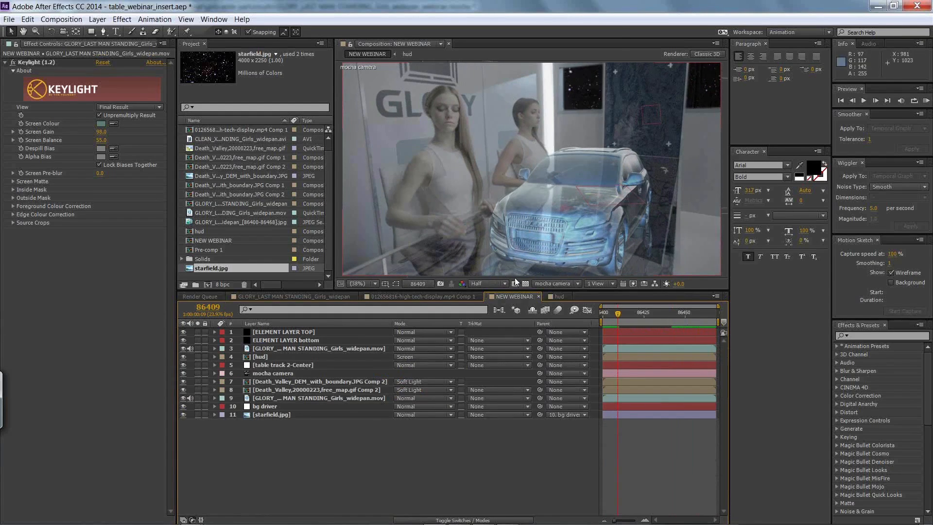
Open the GLORY_LAST MAN STANDING_Girls_widepan composition and play it to review the finished composite
click(287, 296)
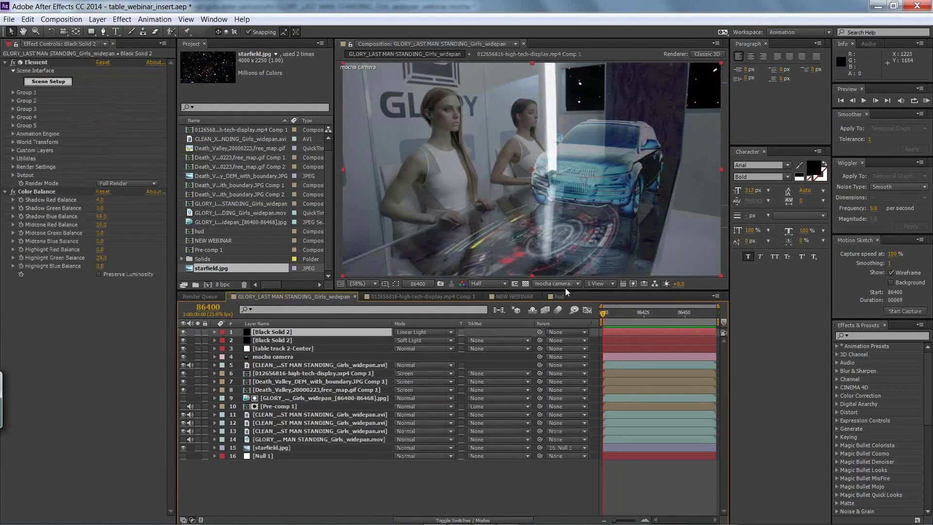
key(space)
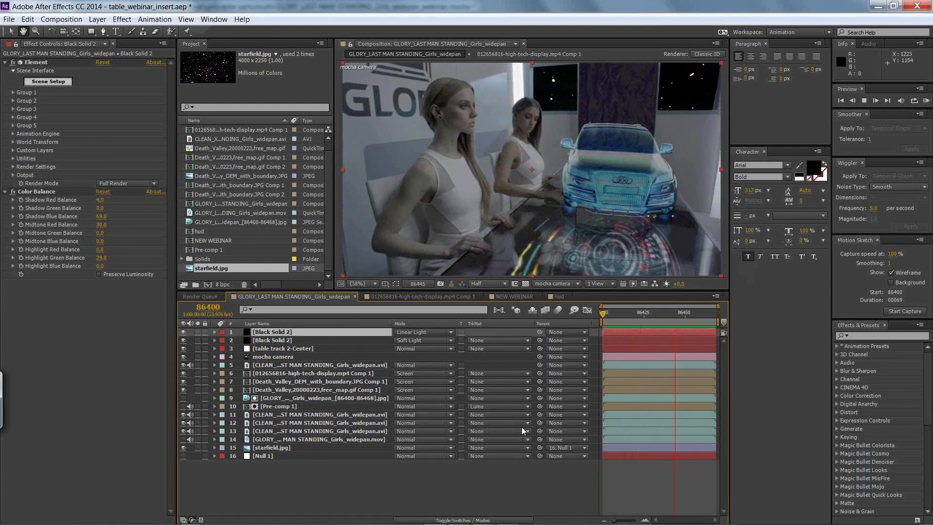
key(space)
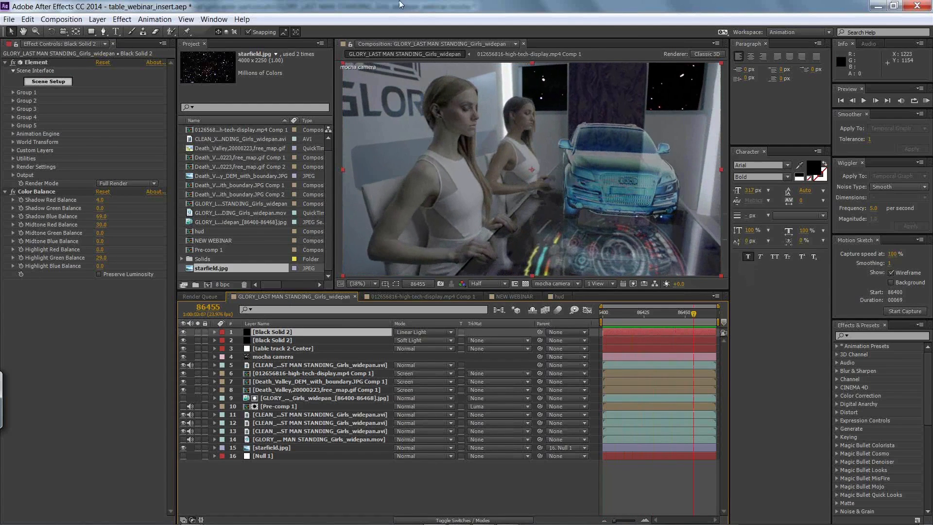
Switch to Nuke to examine the girls_wide_pan_nuke.nk version of the composite and its camera rig
key(alt+Tab)
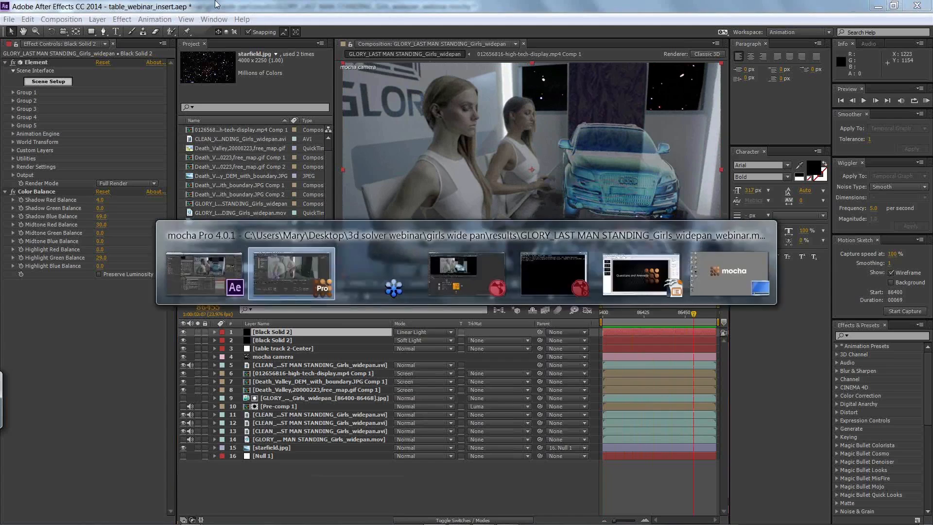
key(alt+Tab)
key(alt+Tab)
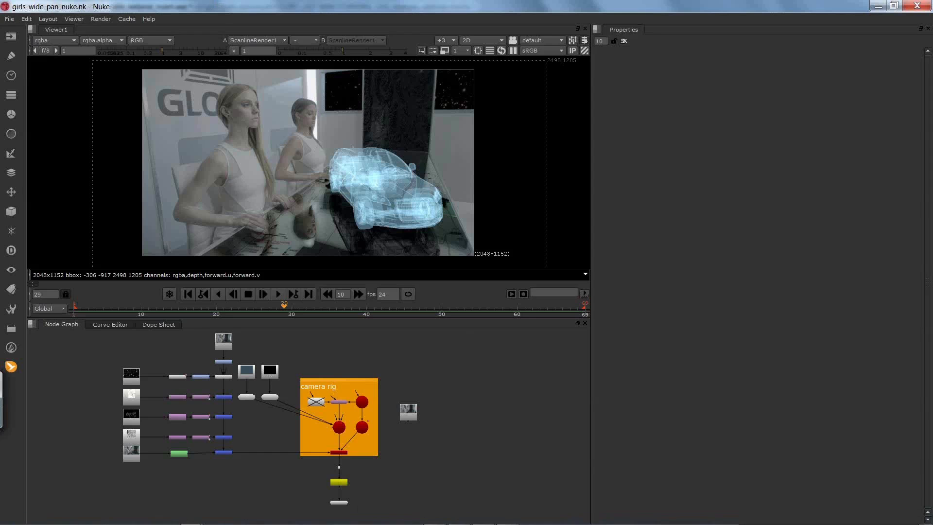
mouse_move(219, 522)
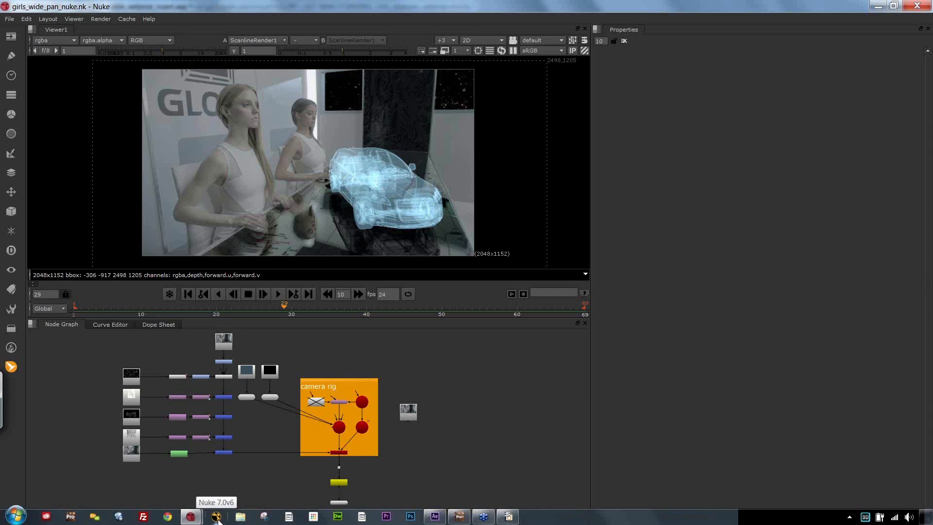
Switch back to After Effects and clear the layer selection in the finished composition
key(alt+Tab)
key(alt+Tab)
key(alt+Tab)
key(alt+Tab)
key(alt+Tab)
key(alt+Tab)
key(alt+Tab)
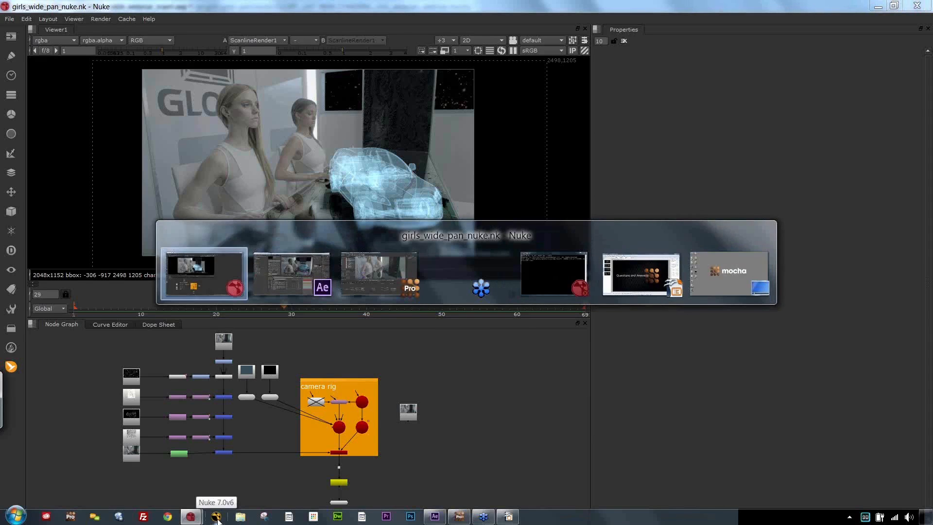
key(alt+Tab)
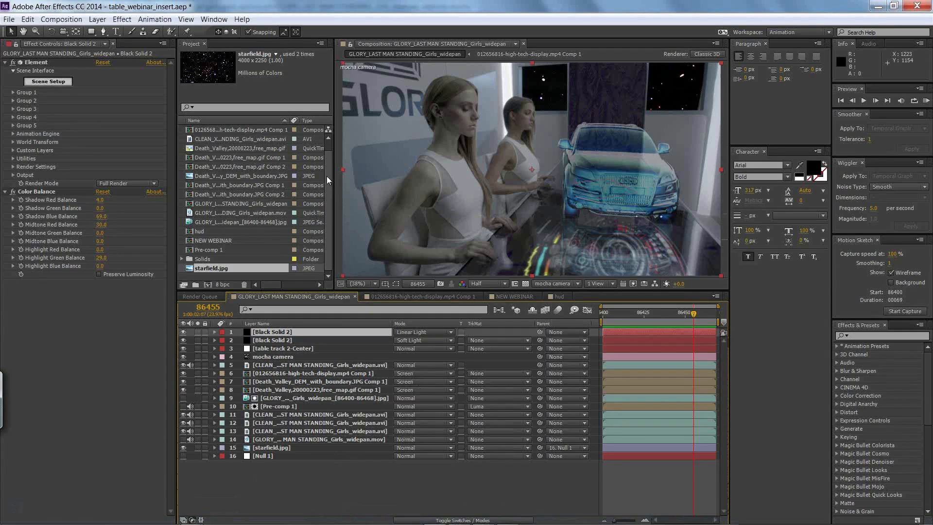
drag(327, 177, 325, 139)
click(304, 479)
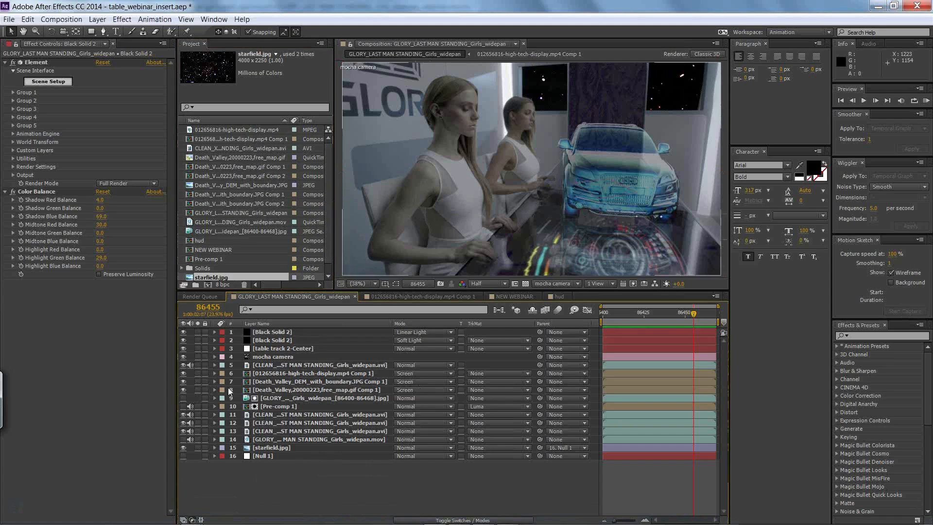
Hide all layers of the GLORY_LAST MAN STANDING_Girls_widepan composition and clear the selection
click(274, 332)
shift+click(264, 457)
click(183, 332)
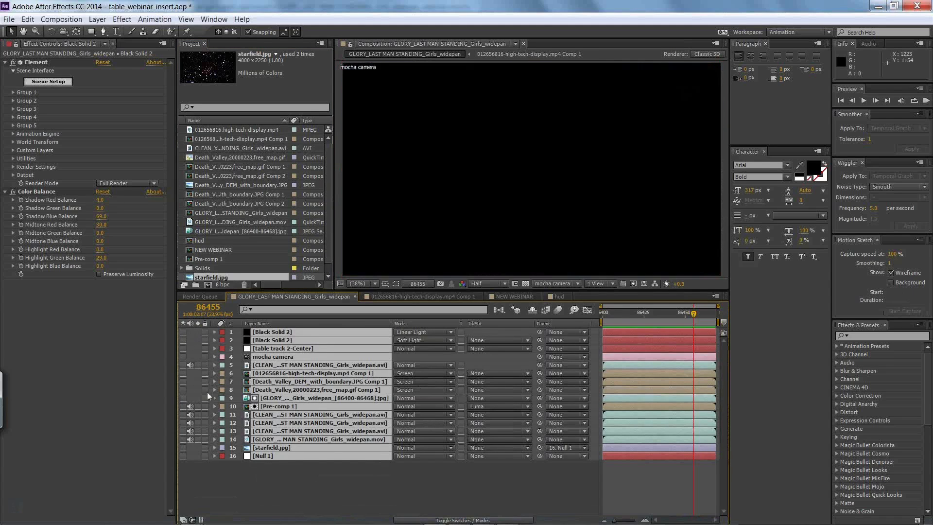
click(252, 484)
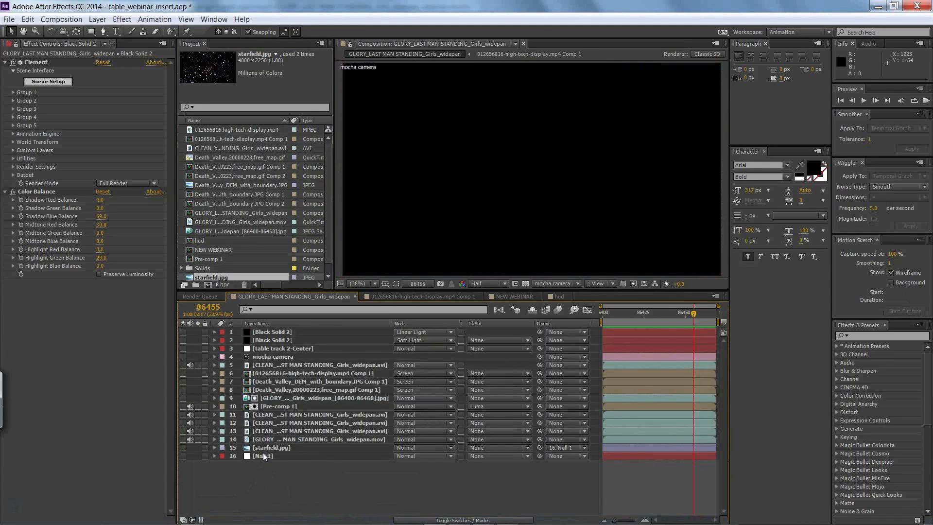
Add the GLORY_LAST MAN STANDING_Girls_widepan.mov footage as the topmost layer of the composition
click(330, 257)
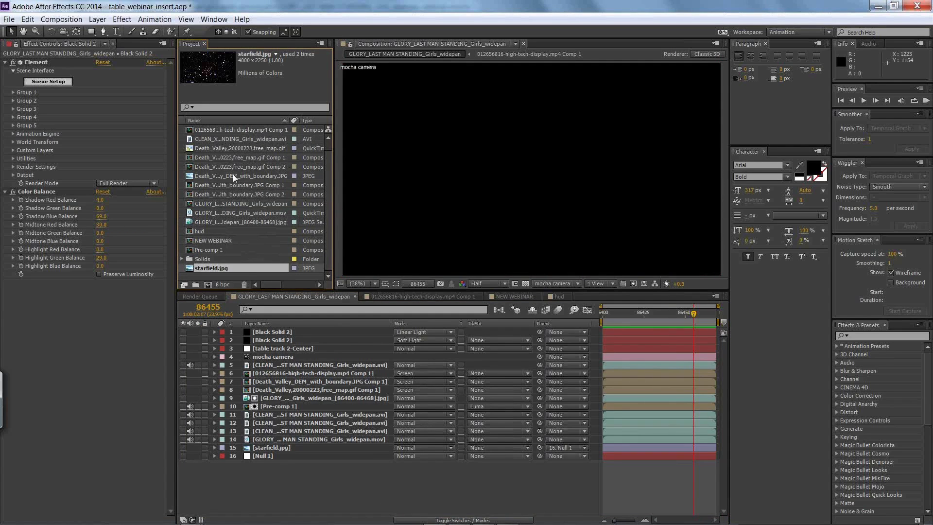
click(218, 222)
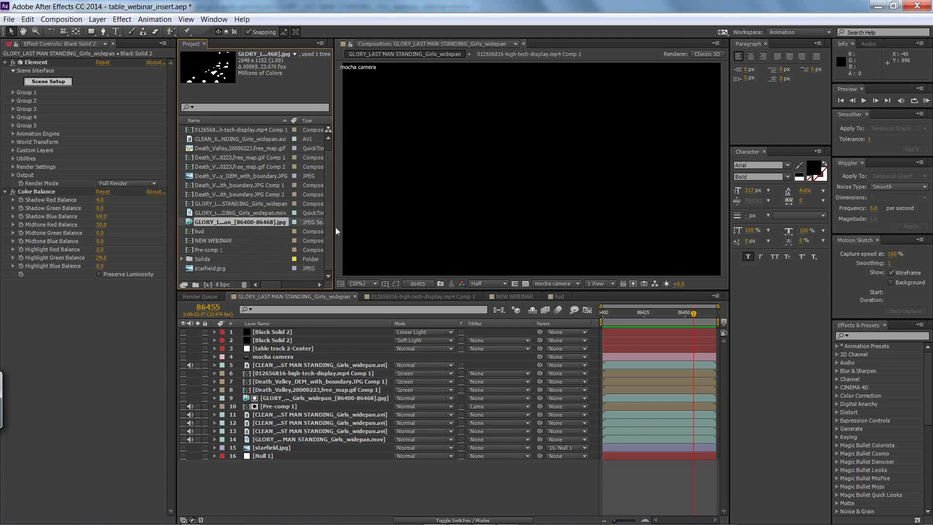
drag(330, 250, 326, 187)
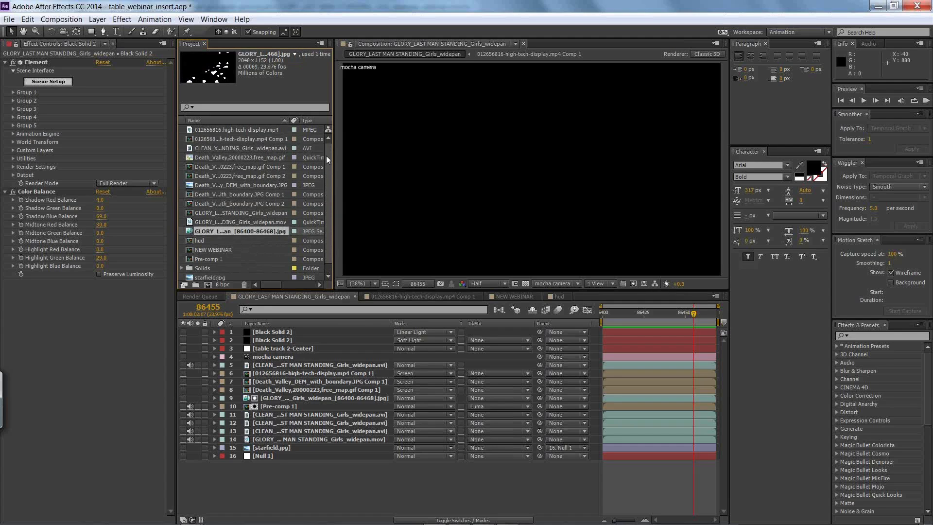
drag(326, 155, 325, 208)
drag(217, 212, 290, 331)
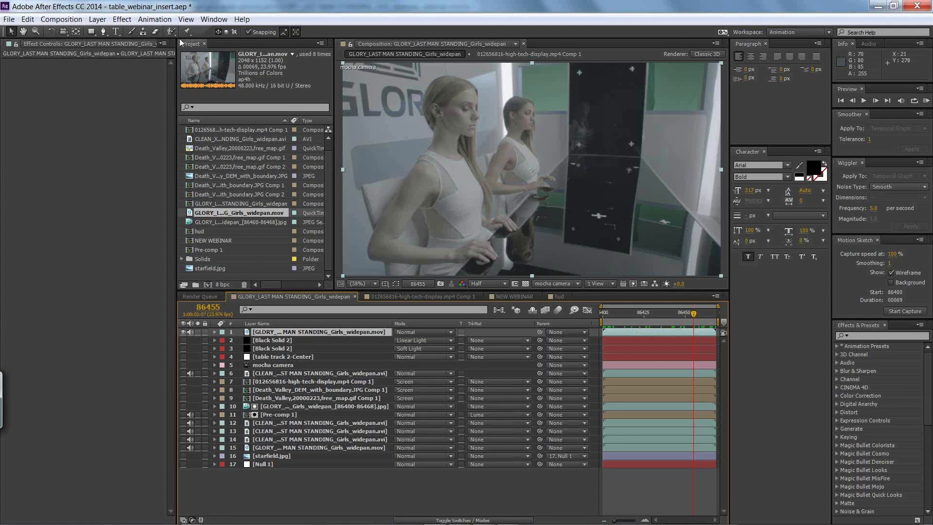
Find the keying effects by searching for "key" and apply Color Key to the new footage layer
click(121, 19)
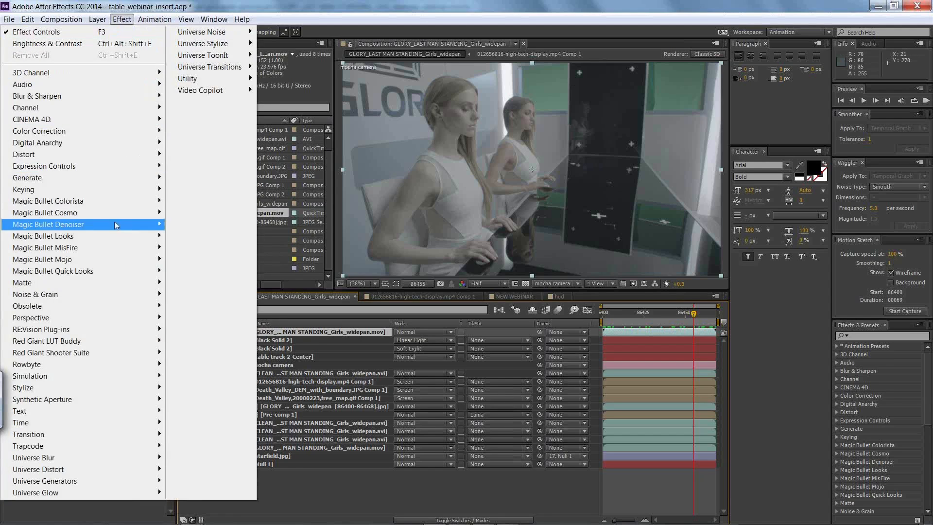
mouse_move(88, 183)
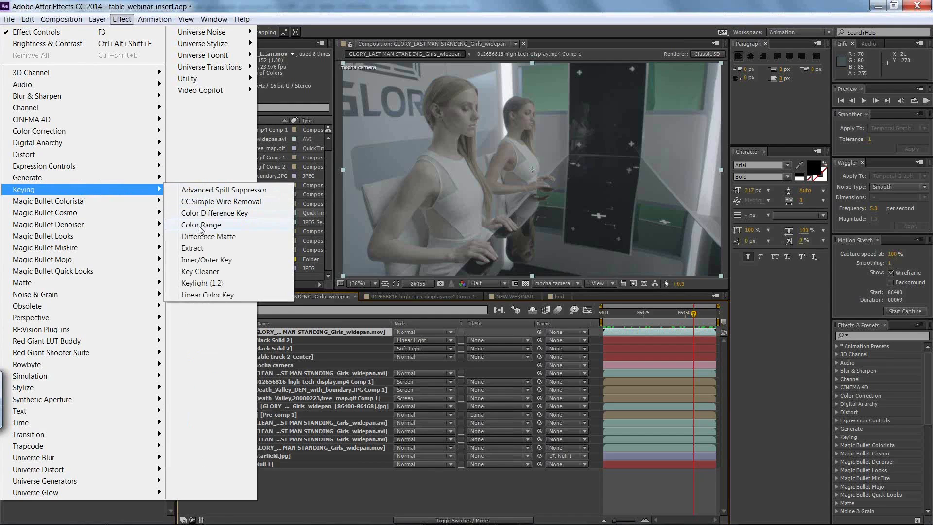
click(880, 335)
text(key)
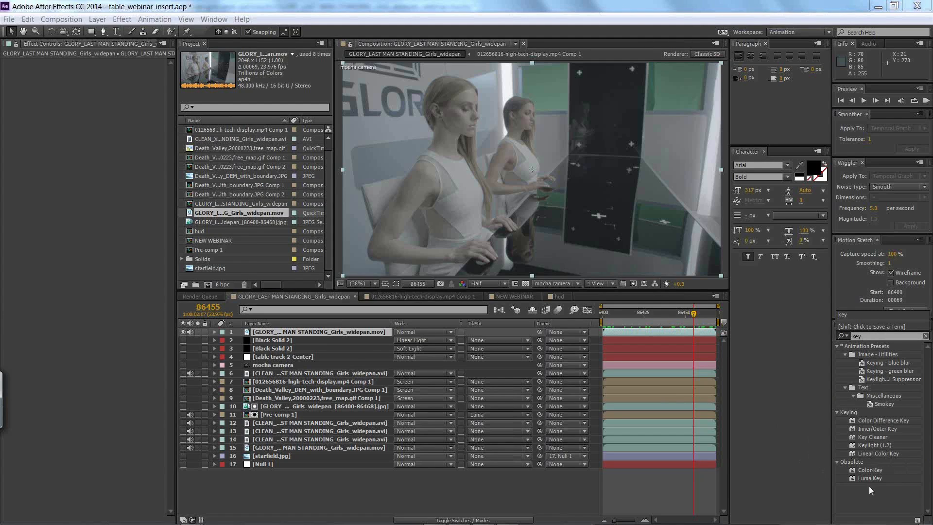
click(865, 475)
drag(865, 471, 331, 334)
Sample the upper tracking marker on the black panel as Key Color and set Color Tolerance to 32
click(113, 71)
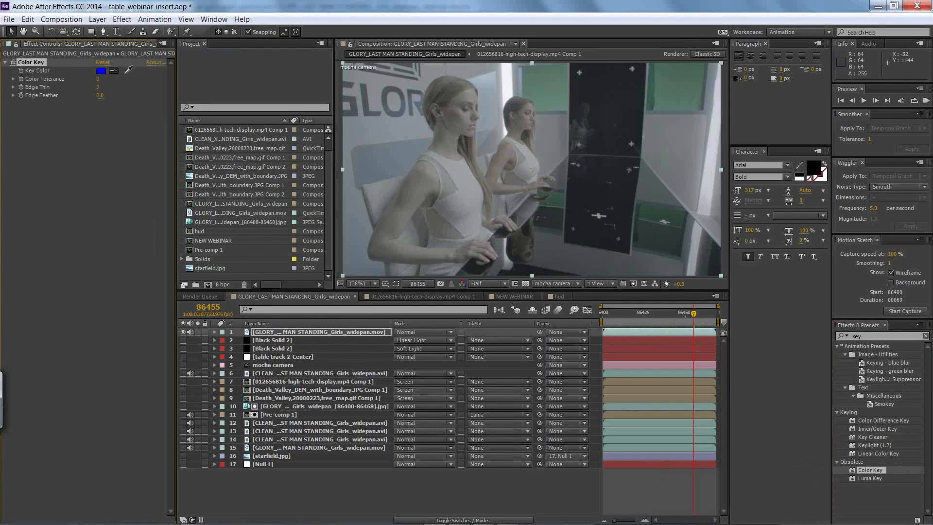
click(632, 143)
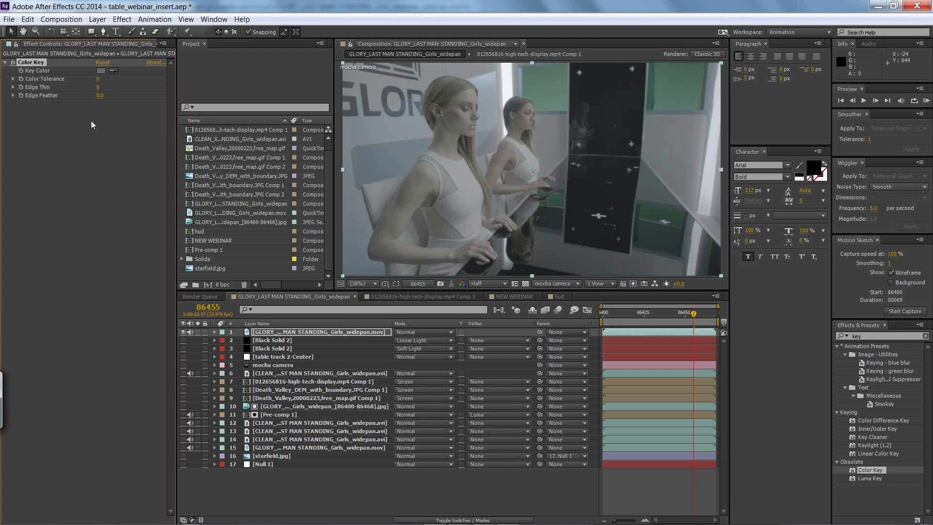
click(101, 82)
click(98, 81)
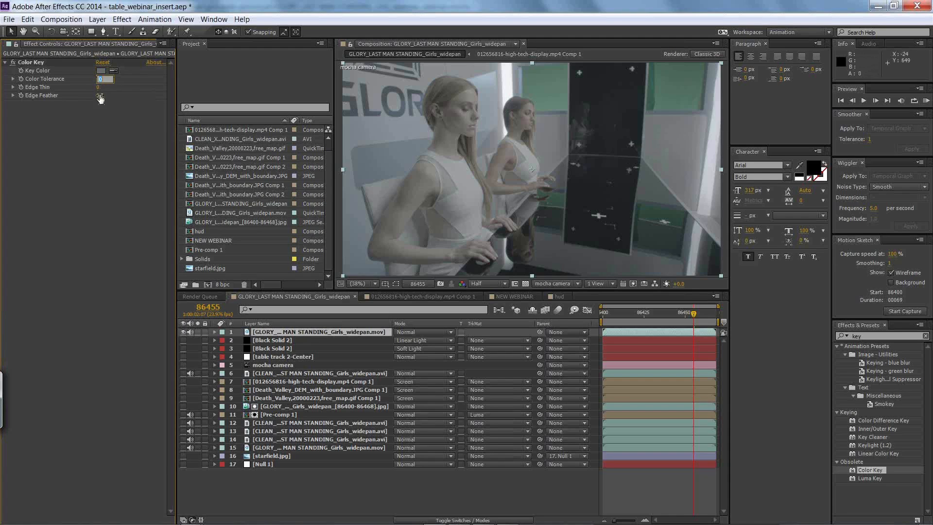
text(82)
key(Return)
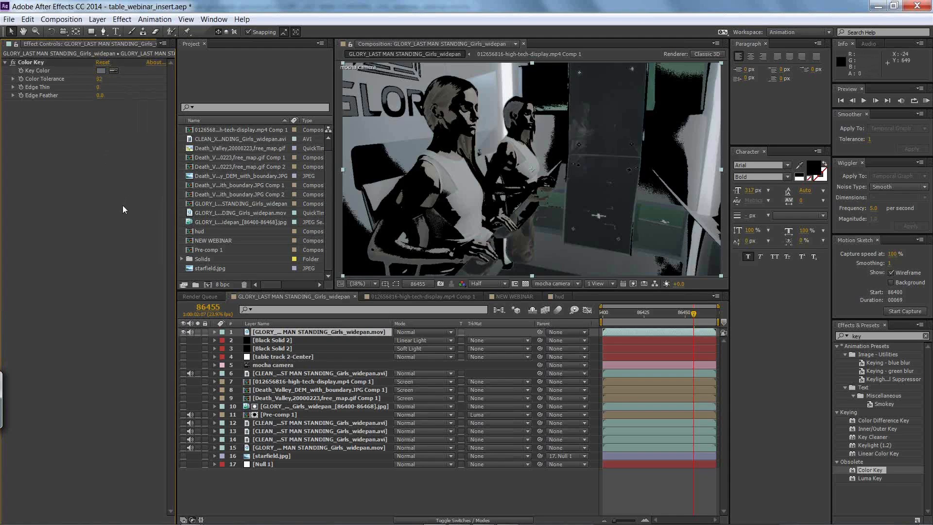
Duplicate the Color Key effect and sample the lower tracking marker on the black panel as Key Color
click(53, 65)
key(ctrl+d)
click(113, 71)
click(600, 215)
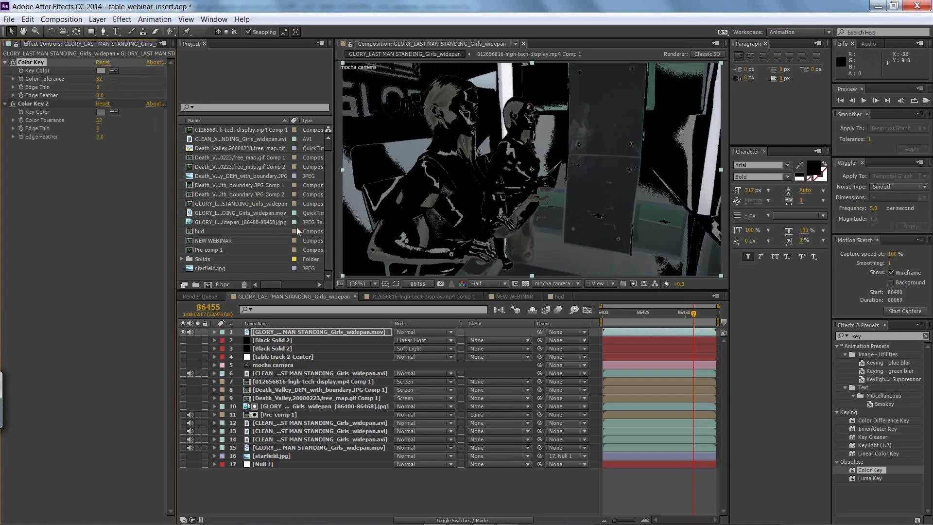
Add a third Color Key by duplicating Color Key 2 and sample the lower part of the dark panel
click(38, 104)
key(ctrl+d)
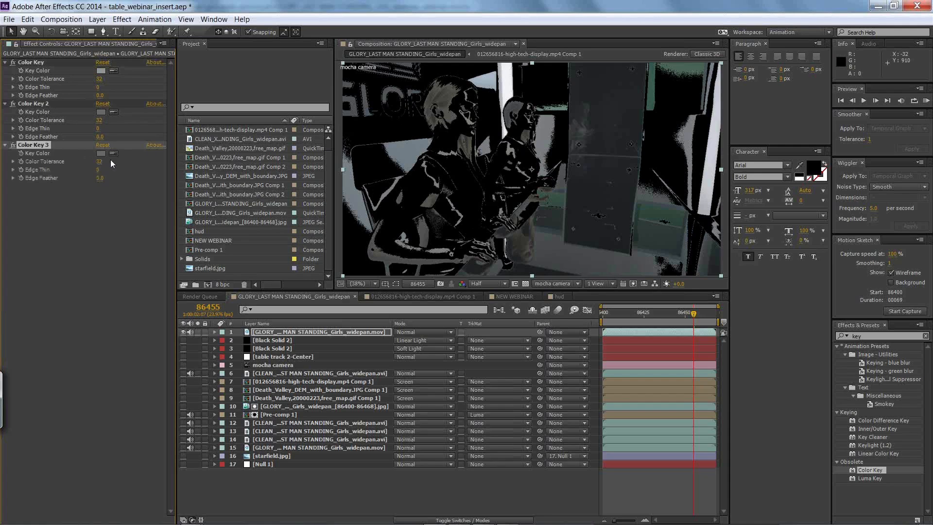
click(575, 228)
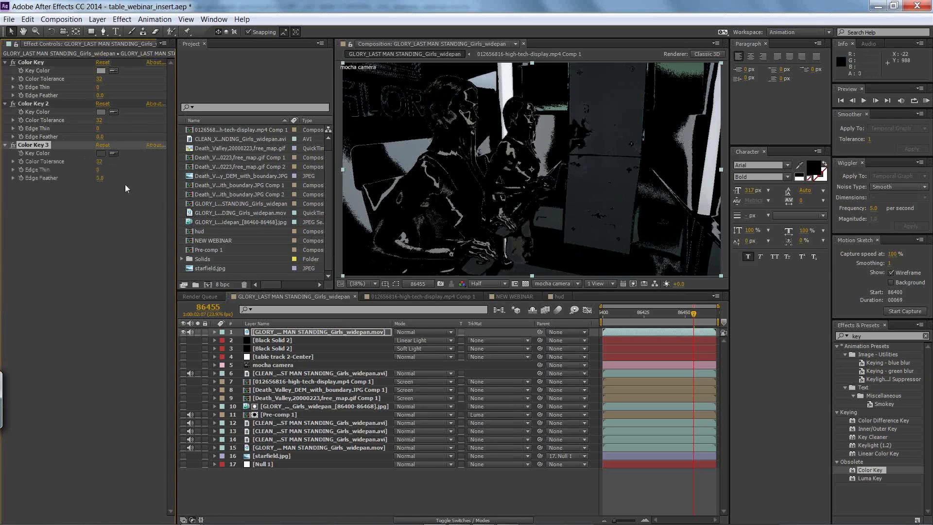
Set Color Tolerance to 20 on all three Color Key effects
click(100, 162)
text(20)
click(103, 253)
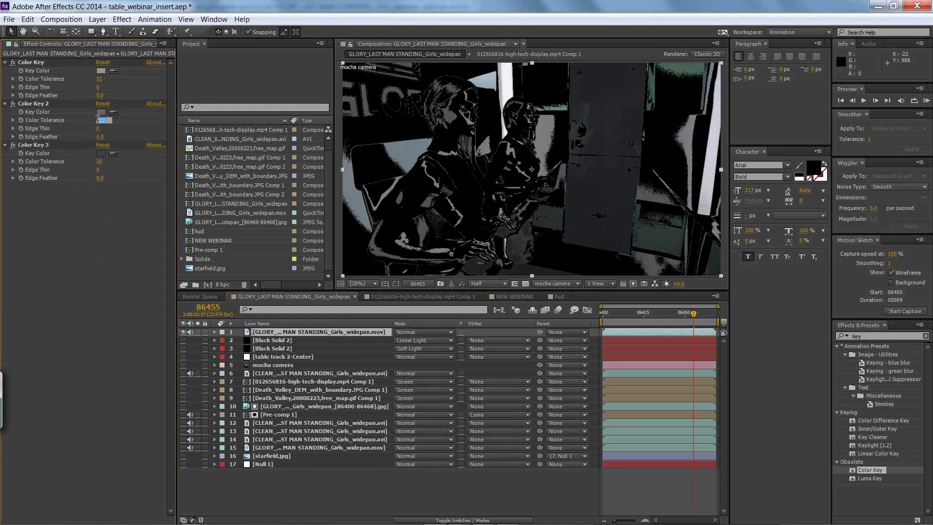
text(20)
click(107, 217)
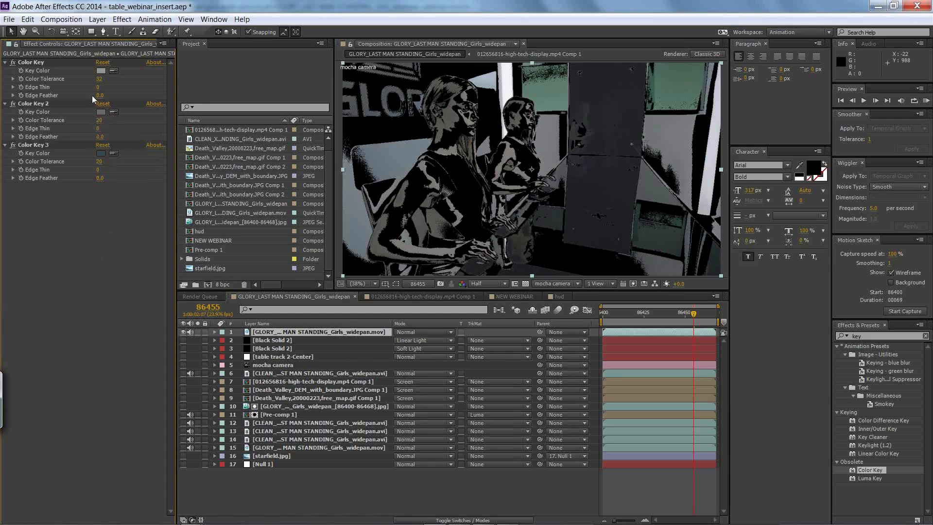
text(20)
click(97, 223)
Duplicate Color Key 3 and sample the marker near the panel's right edge as the fourth Key Color
click(37, 147)
key(ctrl+d)
click(114, 195)
click(632, 145)
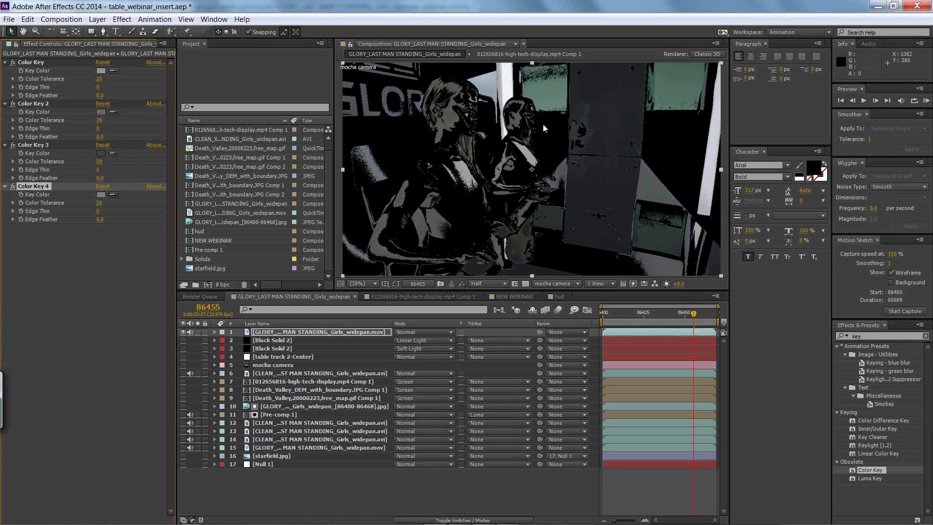
Duplicate the keyed footage layer and nudge the copy slightly to the left to fill the keyed marker holes
click(282, 334)
key(ctrl+d)
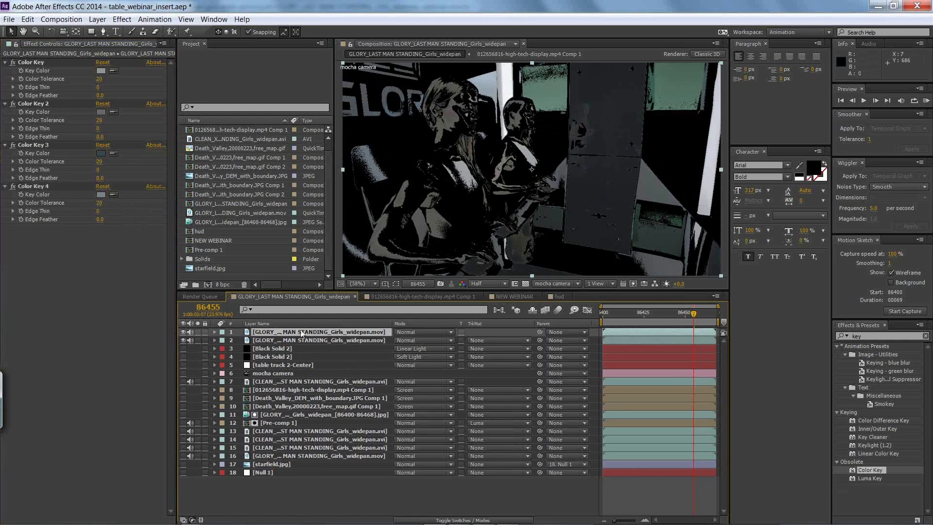
drag(595, 189, 579, 189)
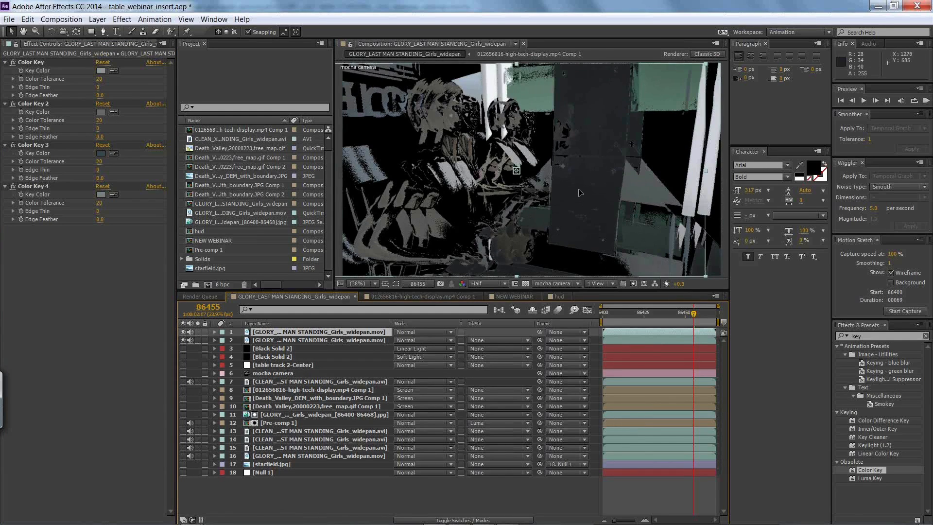
key(ctrl+z)
key(Left)
key(Left)
key(Left)
key(Left)
key(Left)
key(Left)
key(Left)
key(Left)
key(Left)
key(Left)
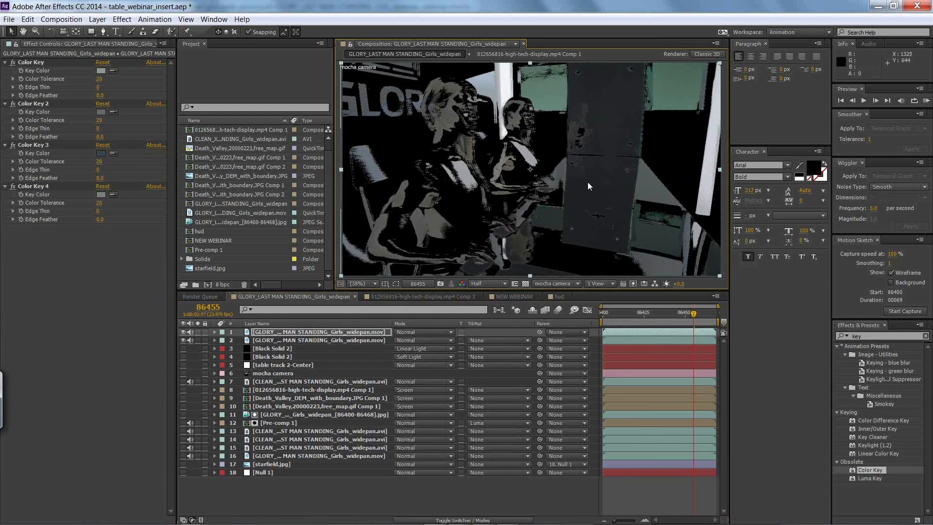
key(Left)
key(Left)
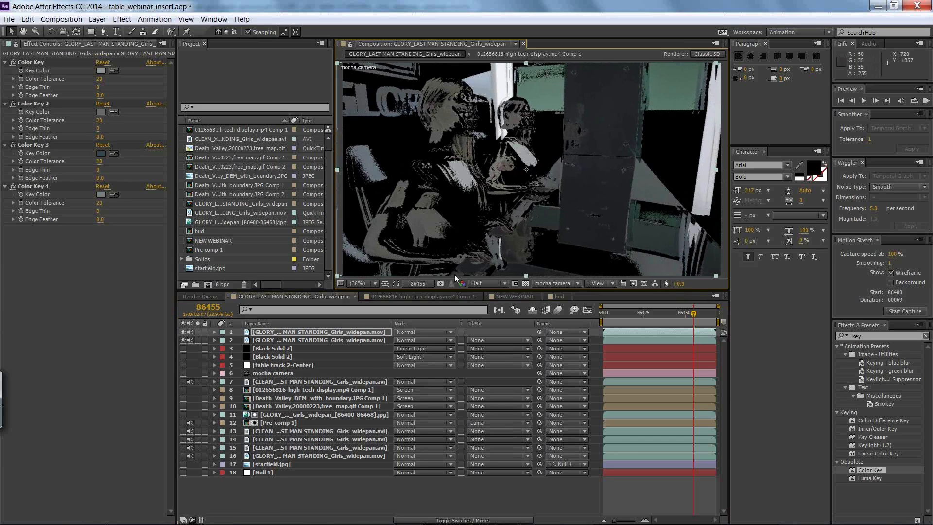
Duplicate the shifted footage layer again and nudge this copy to the right, past the original position
key(ctrl+d)
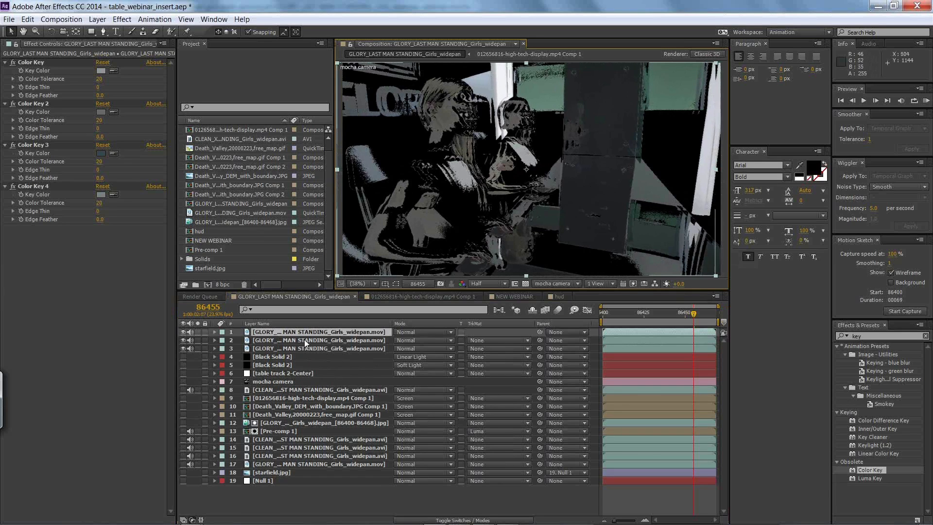
key(Right)
key(Right)
key(Right)
key(Right)
key(Right)
key(Right)
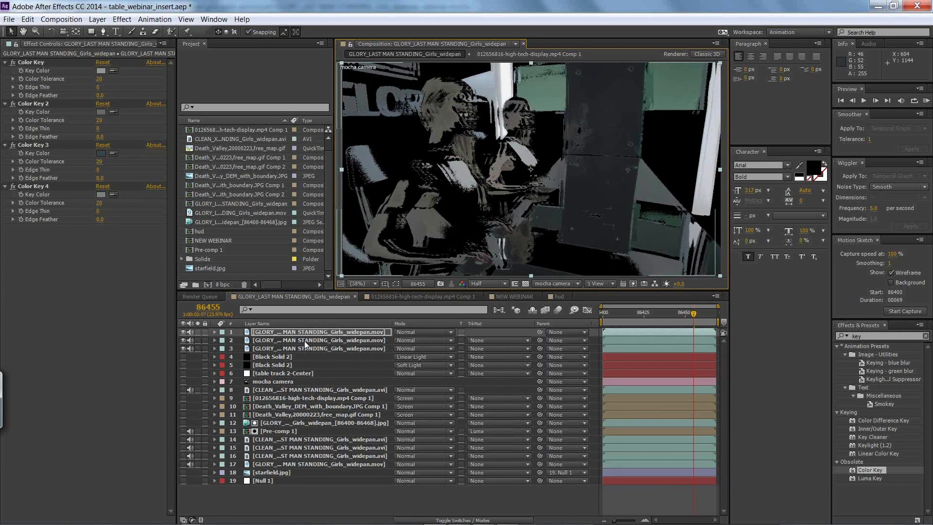
key(Right)
key(Right)
key(Right)
key(Right)
key(Right)
key(Right)
key(Right)
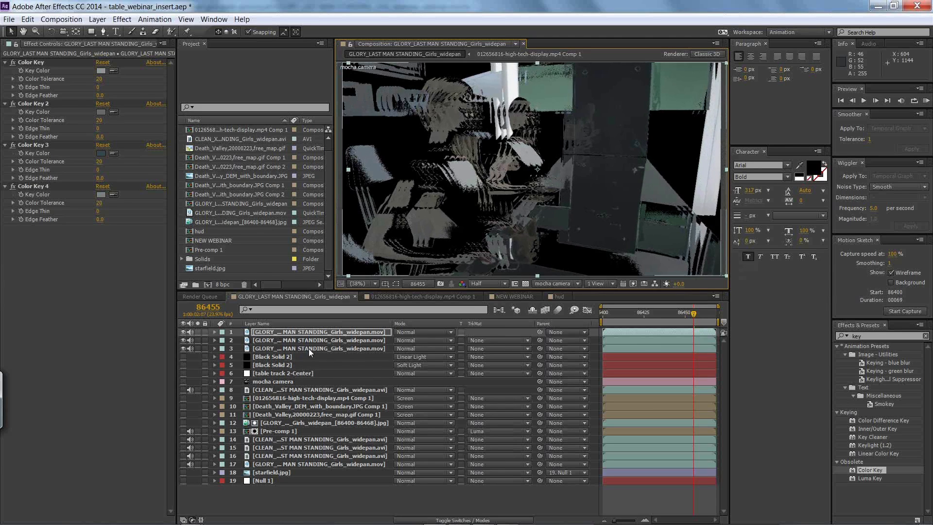
Pre-compose the three keyed footage layers as "quick and dirty clean", moving all attributes into the new composition
shift+click(308, 349)
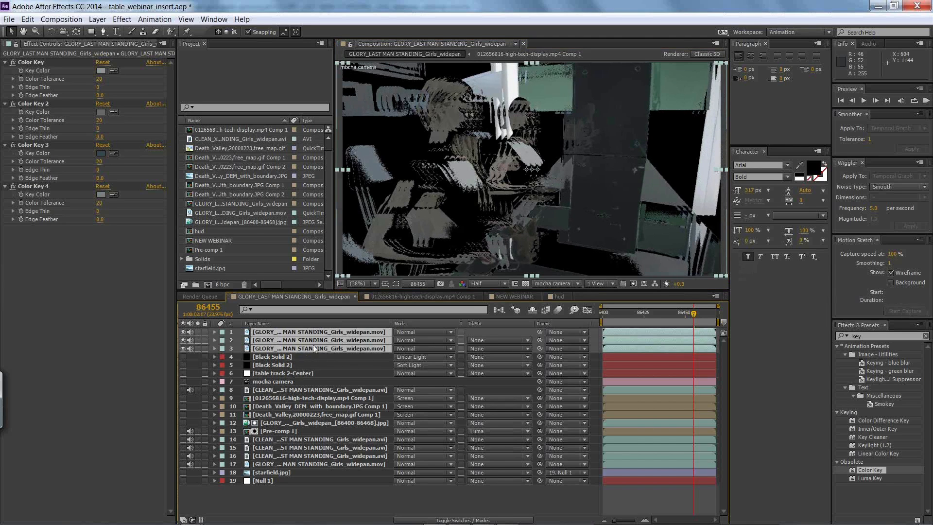
click(72, 21)
click(68, 418)
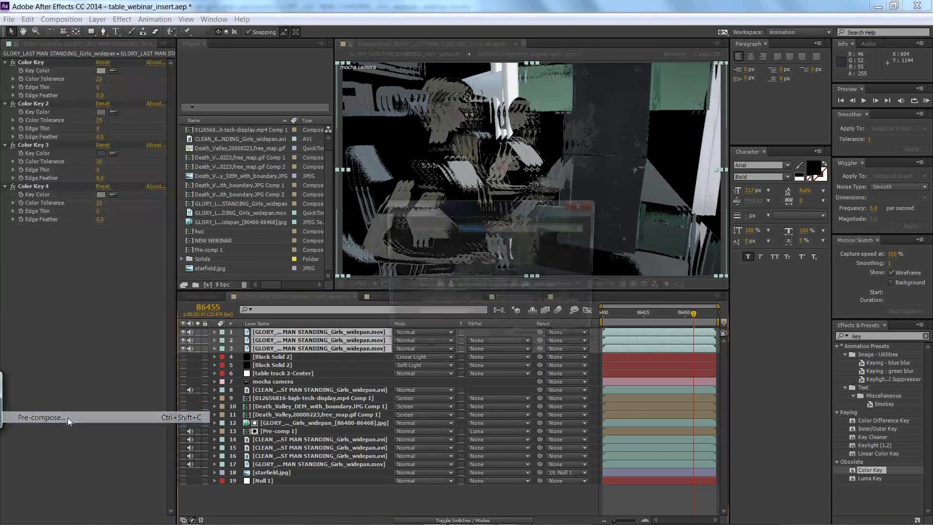
text(quick and dirty clean)
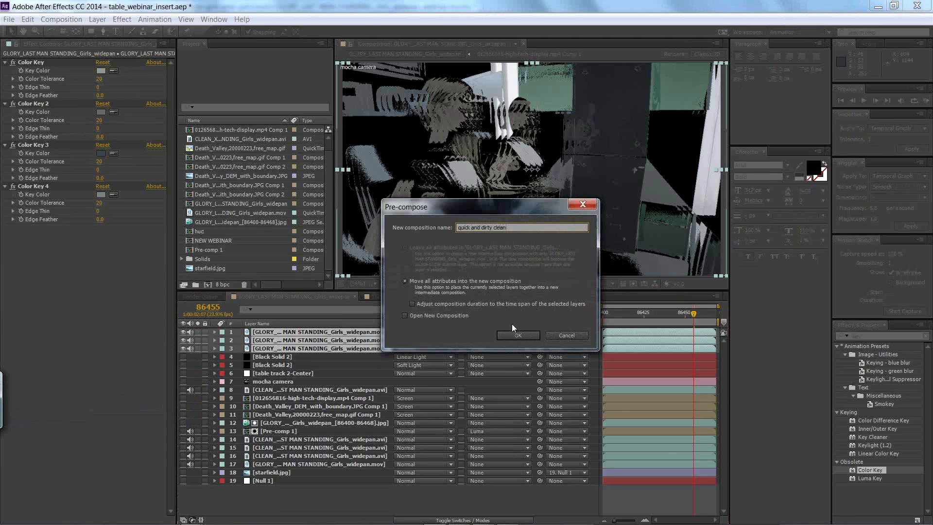
key(Return)
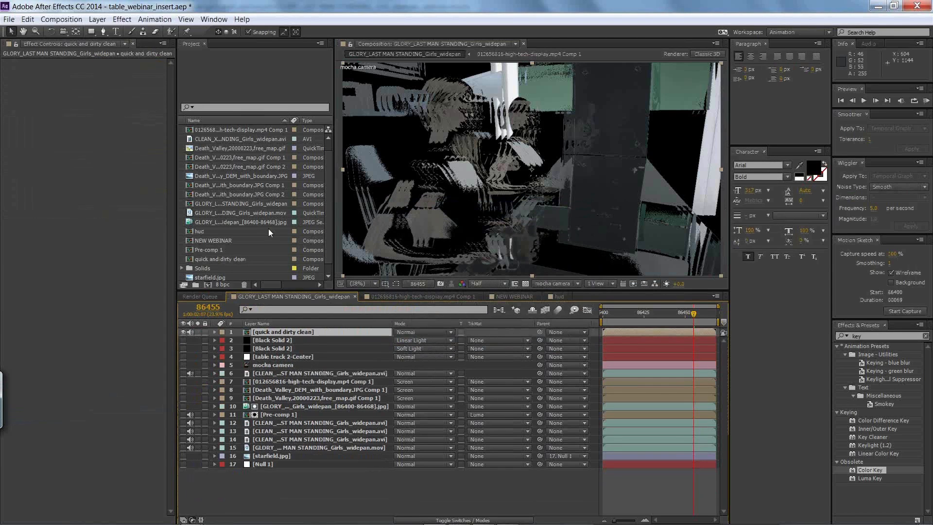
Apply Box Blur to the quick and dirty clean layer with a Blur Radius of 15
click(122, 19)
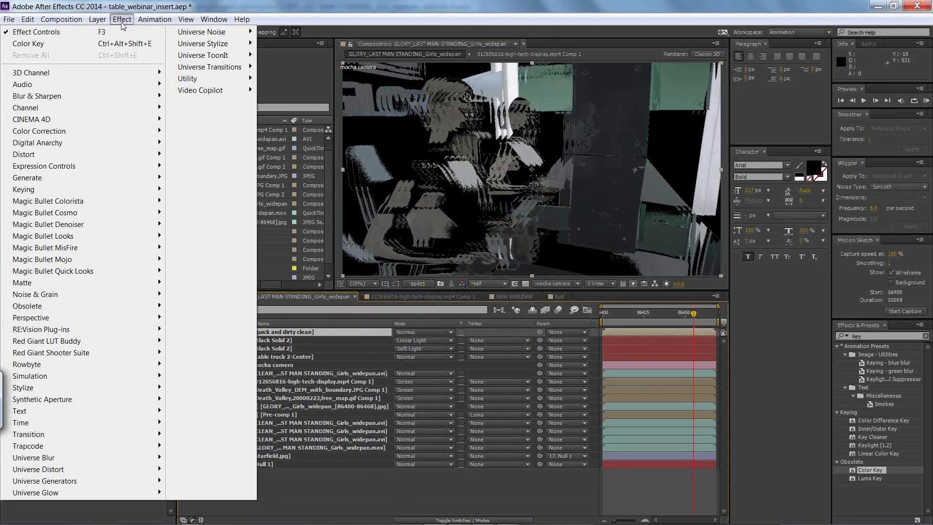
mouse_move(72, 95)
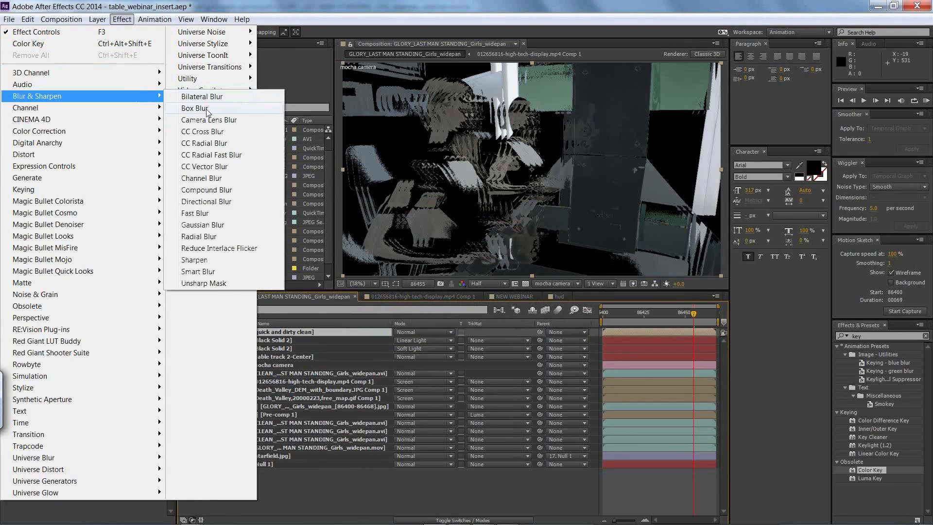
click(190, 106)
click(100, 70)
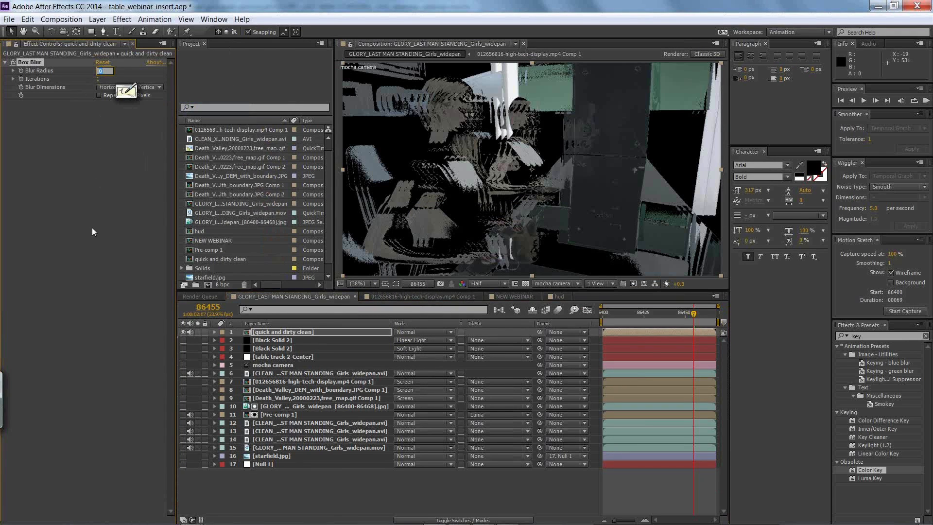
text(15)
key(Return)
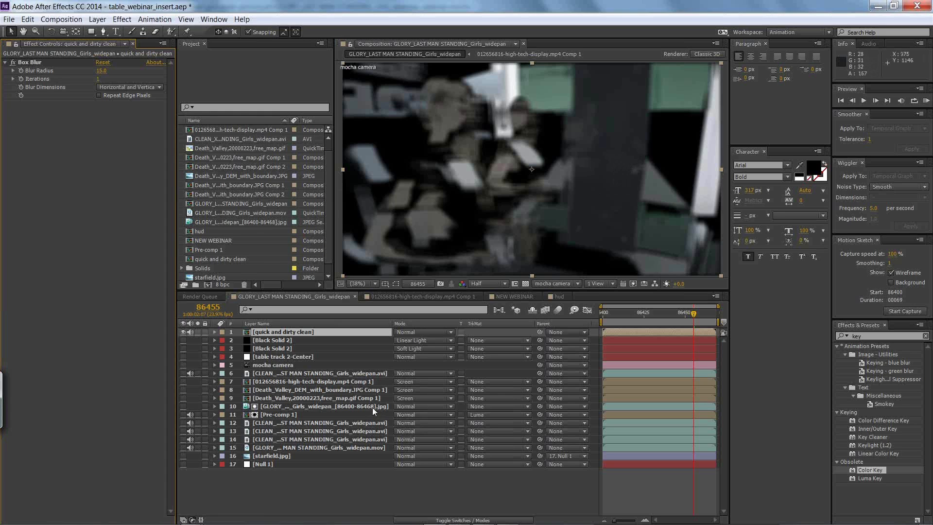
Switch to mocha Pro, collapse and hide the hands layer group, and go back to frame 0
key(alt+Tab)
key(alt+Tab)
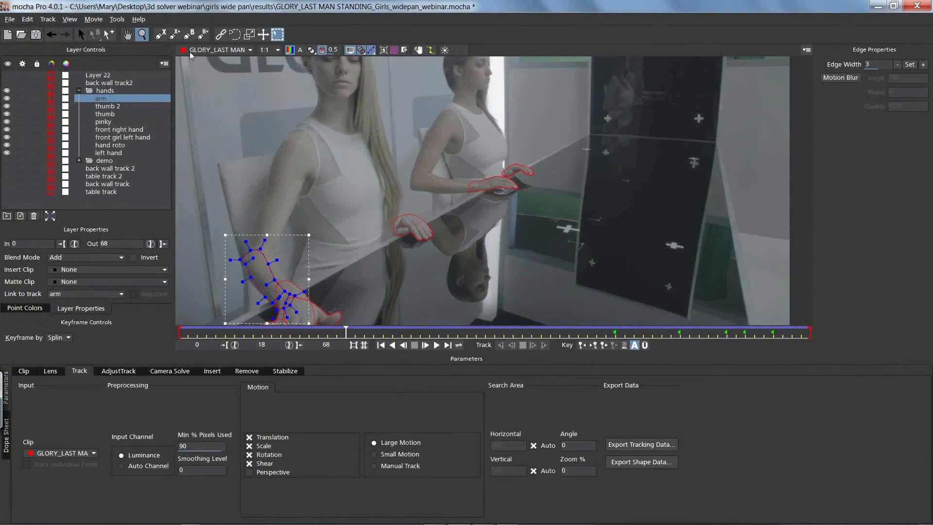
drag(483, 204, 489, 181)
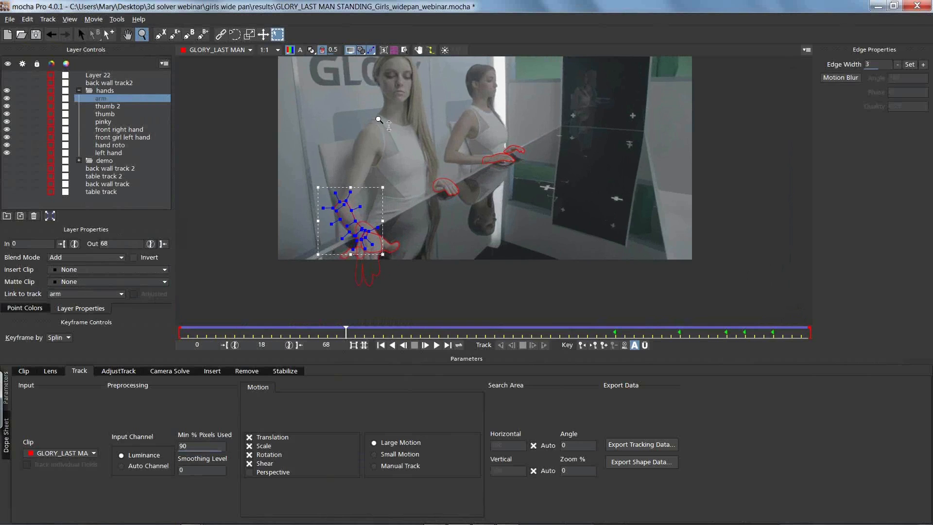
click(79, 92)
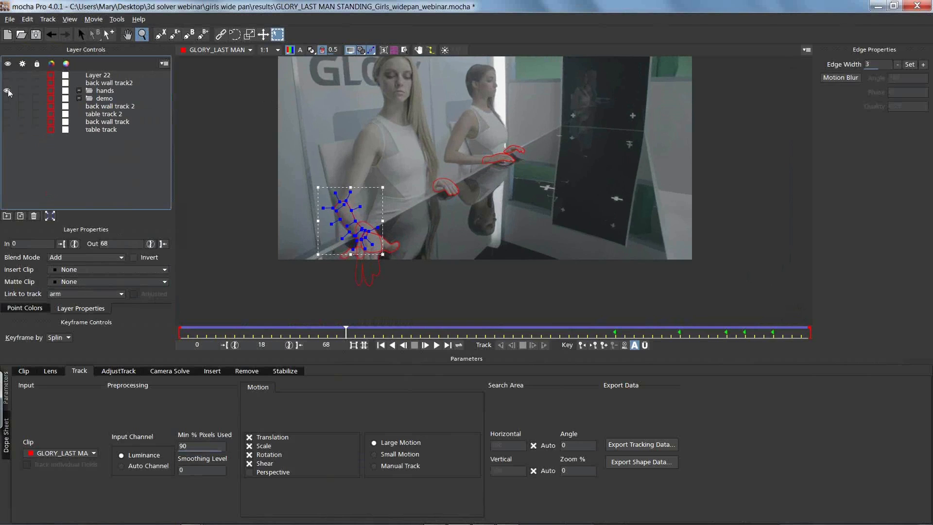
drag(345, 331, 158, 331)
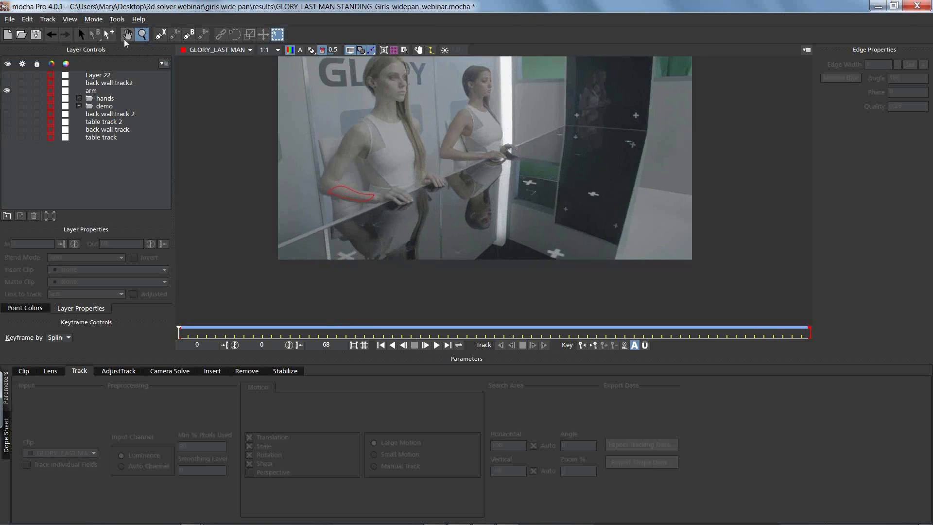
Draw a closed X-spline around the cross marker on the floor beneath the dark panel, starting a new layer
click(160, 34)
click(546, 240)
click(532, 249)
click(541, 267)
click(564, 268)
click(578, 256)
click(577, 245)
click(560, 240)
click(547, 240)
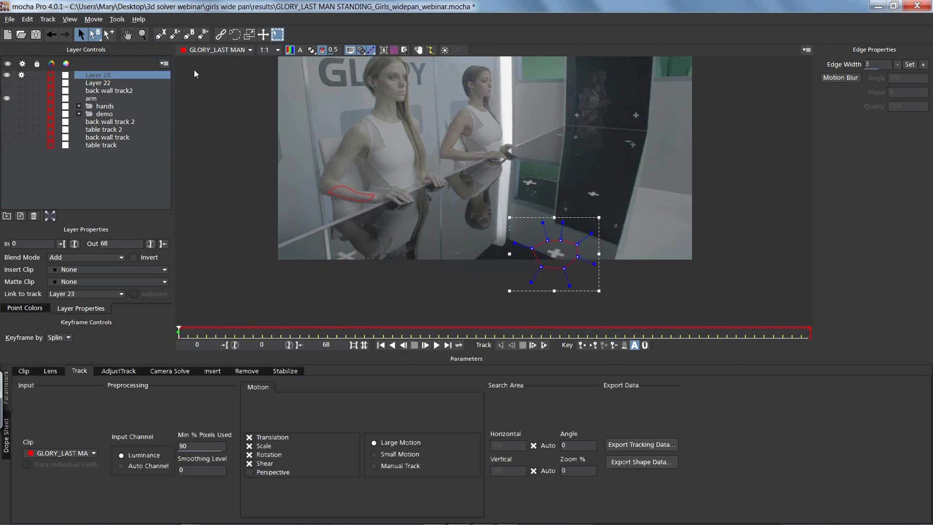
Add a closed X-spline to the same layer around the cross marker between the bright light strip and the dark panel
click(174, 35)
click(531, 173)
click(518, 173)
click(511, 188)
click(524, 199)
click(542, 197)
click(547, 190)
click(547, 179)
click(532, 173)
Add a closed X-spline to the layer around the large cross marker on the lower part of the dark panel
click(174, 35)
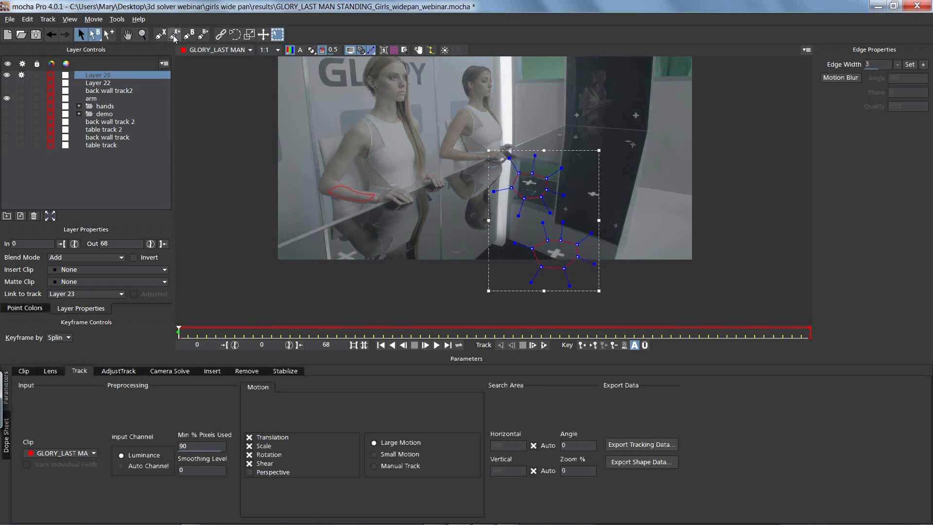
click(593, 187)
click(610, 197)
click(609, 190)
click(595, 186)
Add a closed X-spline to the layer around the cross marker at the lower edge of the frame, below the front woman's arm
click(175, 35)
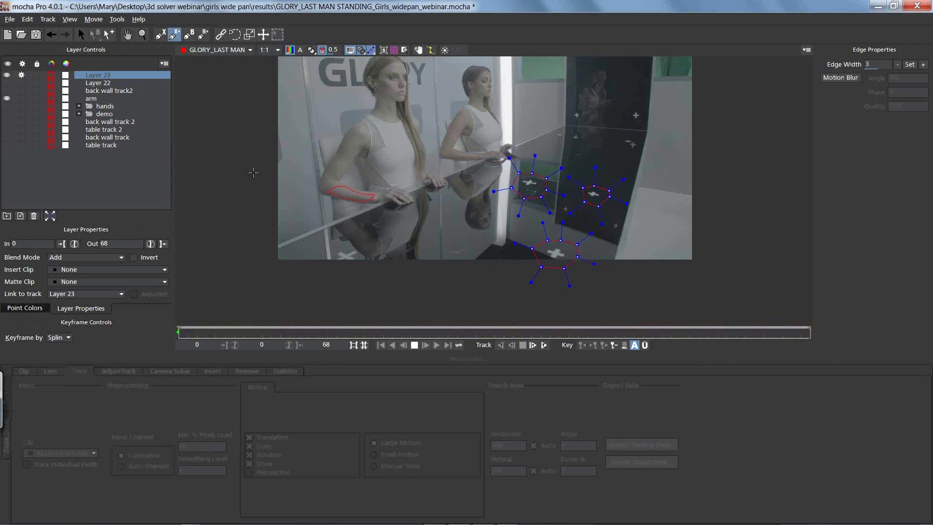
click(343, 240)
click(325, 252)
click(331, 268)
click(351, 274)
click(365, 264)
click(366, 254)
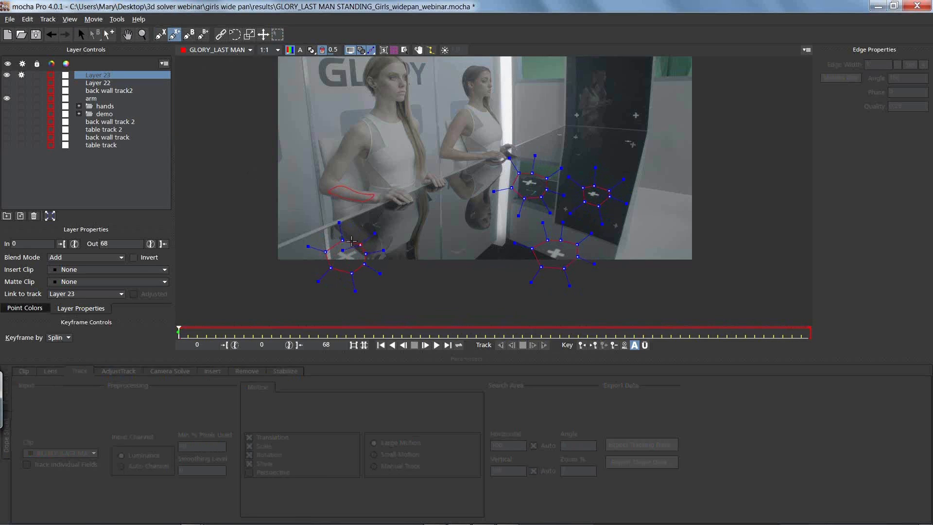
click(361, 243)
click(343, 240)
Add a closed X-spline to the layer around the double cross marker near the right edge of the dark panel, below its horizontal seam
key(x)
drag(565, 163, 545, 172)
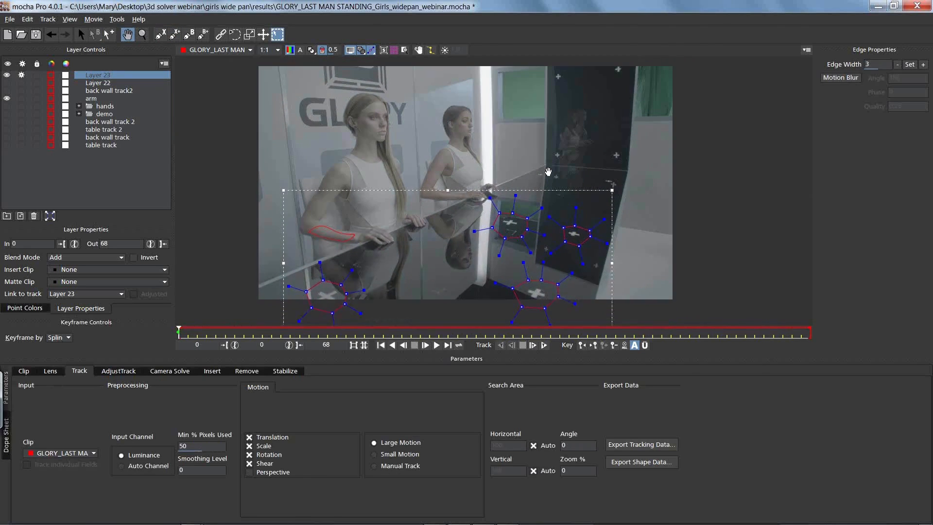
click(166, 39)
click(174, 34)
click(615, 172)
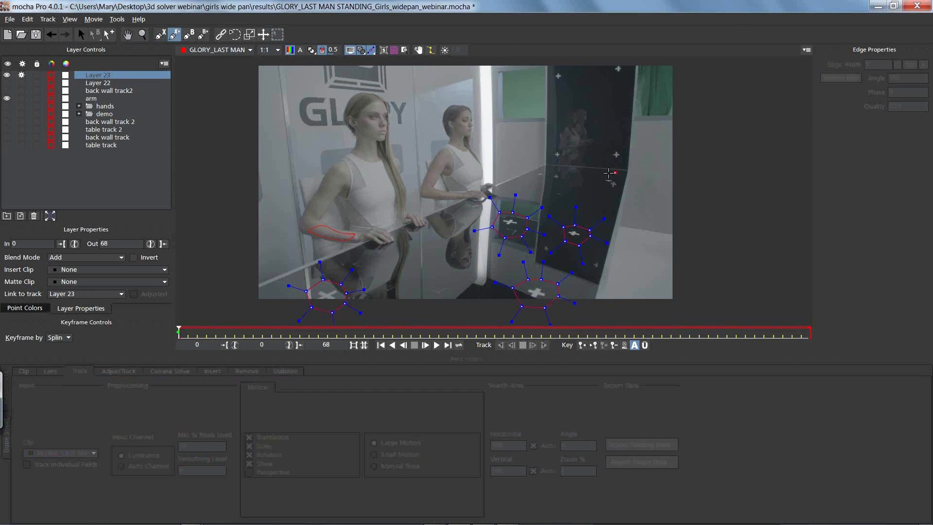
click(606, 189)
click(618, 191)
click(622, 185)
click(620, 177)
right_click(619, 176)
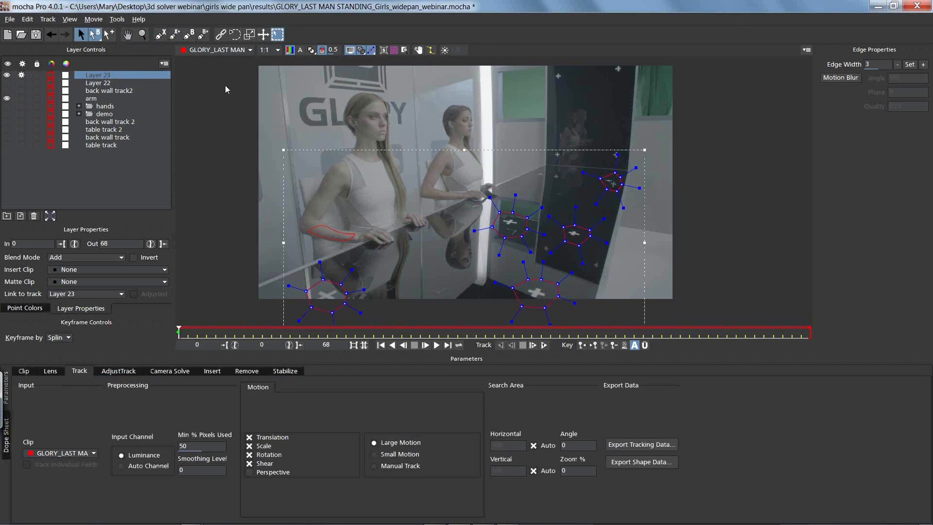
Add a small closed X-spline to the layer around the marker just outside the dark panel's left edge, beside its horizontal seam
click(176, 35)
click(547, 170)
click(535, 172)
click(533, 179)
click(543, 181)
click(549, 176)
right_click(548, 175)
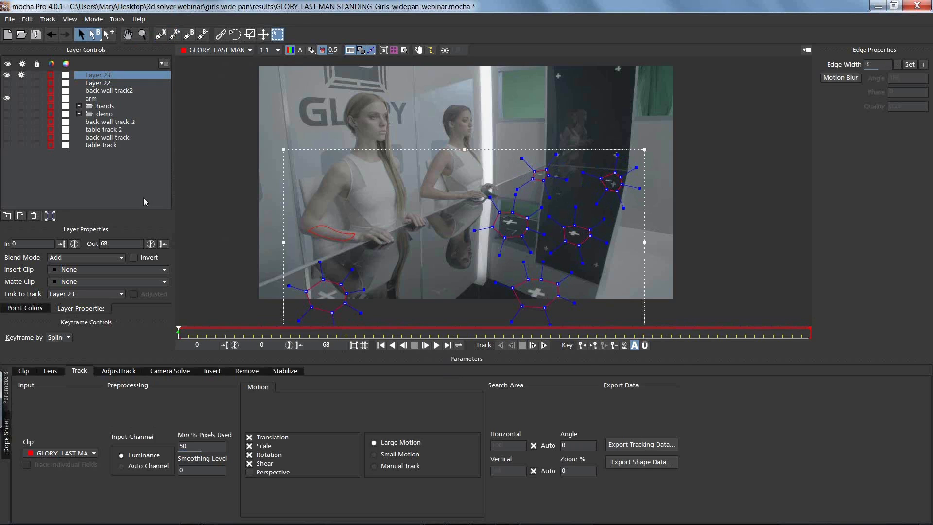
Rename the new spline layer as back markers
double_click(104, 75)
text(back markers)
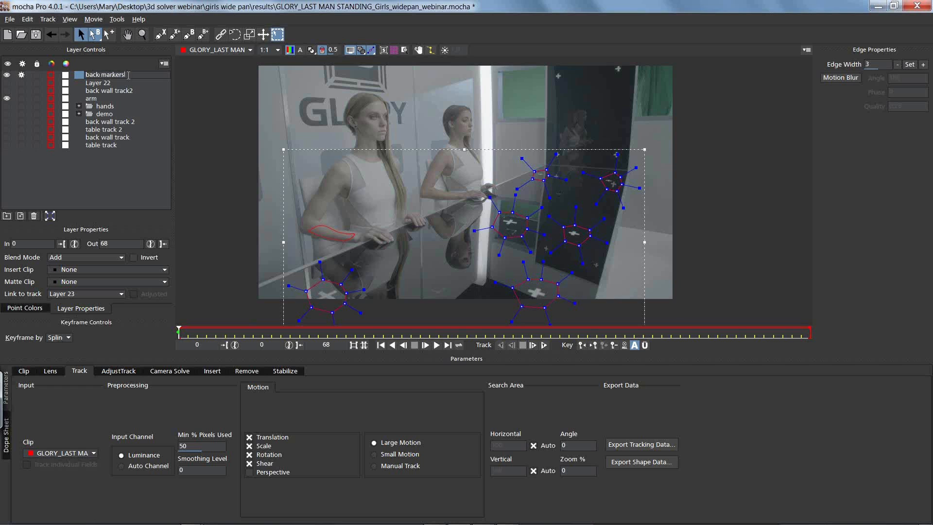
click(95, 87)
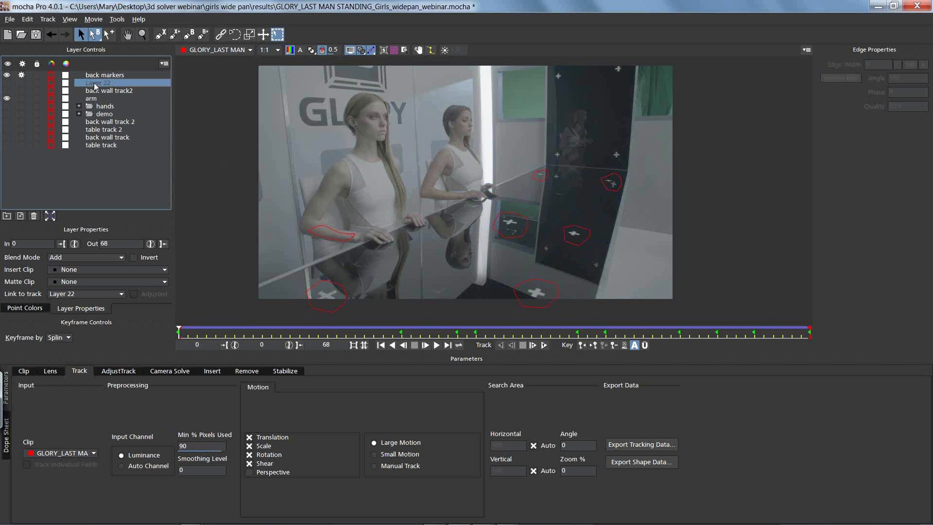
Link the back markers layer to the table track and pull in the control handles of all its splines
click(103, 77)
click(85, 290)
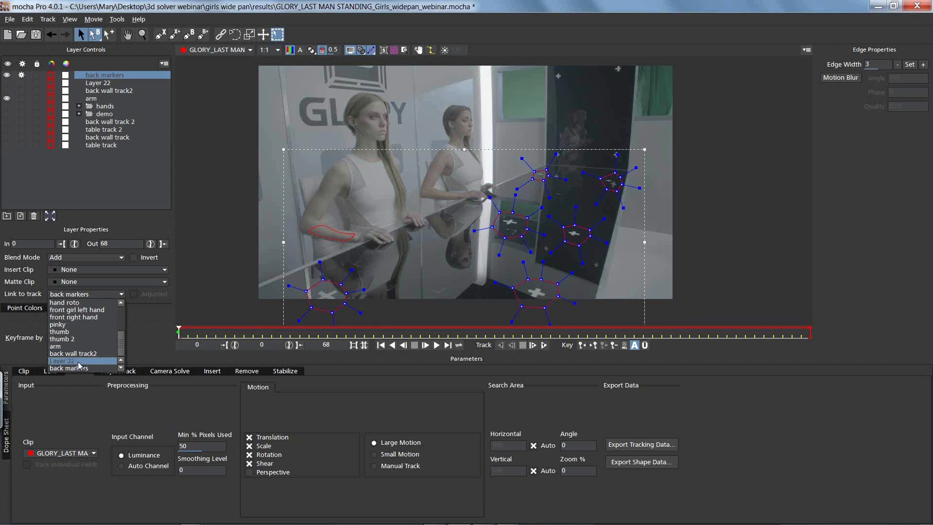
drag(122, 339, 121, 312)
click(94, 310)
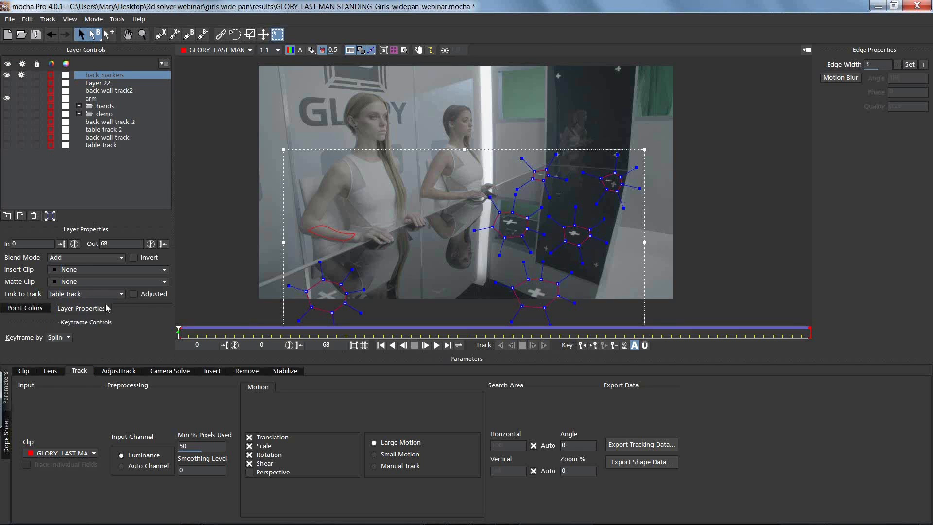
drag(195, 331, 38, 285)
drag(636, 168, 629, 172)
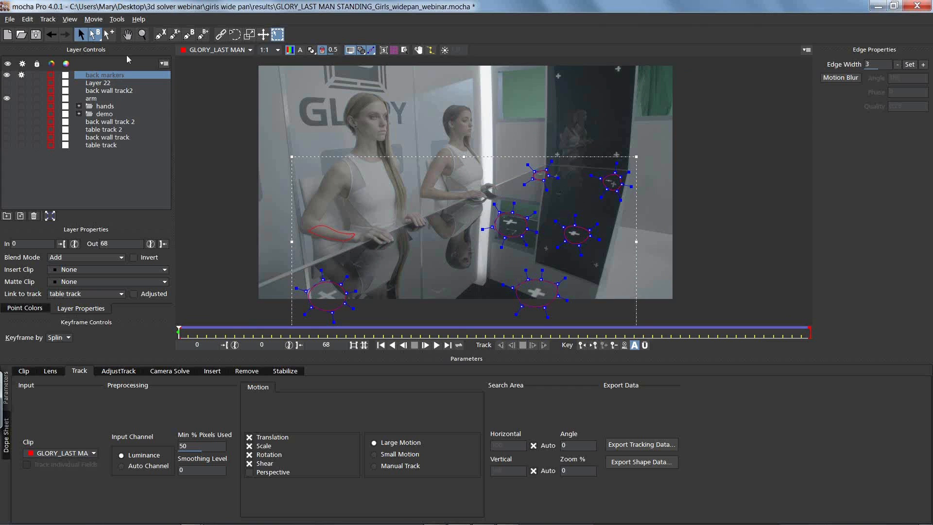
Draw a closed X-spline on a new layer around the upper-left cross marker of the dark panel and nudge it into place
click(160, 34)
click(560, 69)
click(551, 71)
click(548, 83)
click(556, 89)
click(566, 84)
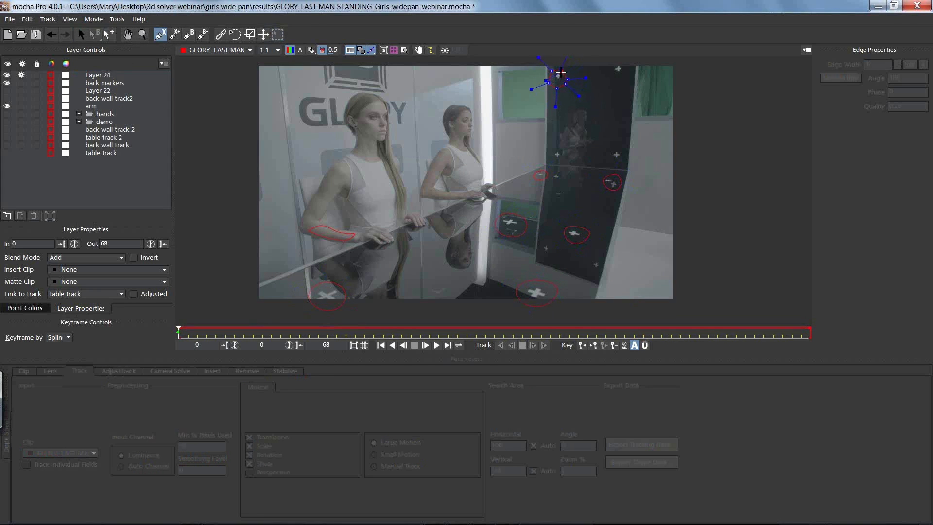
right_click(561, 72)
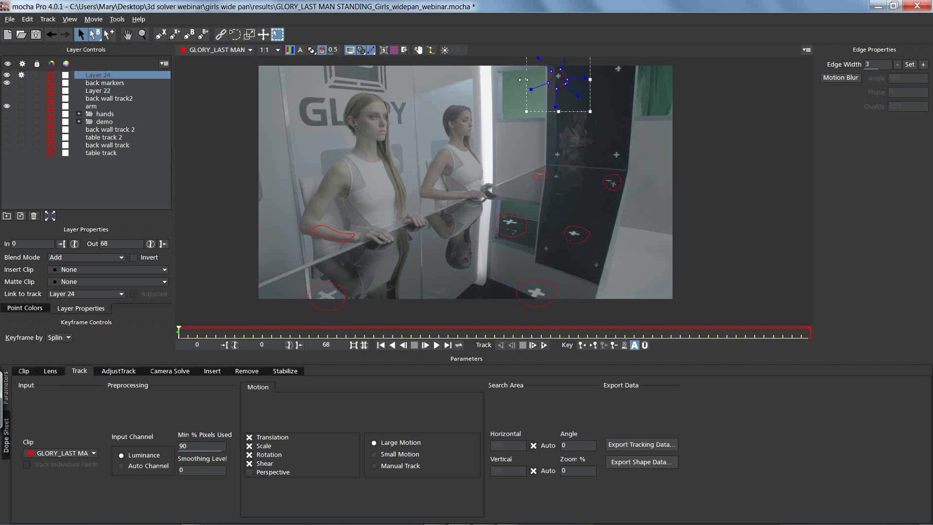
click(564, 79)
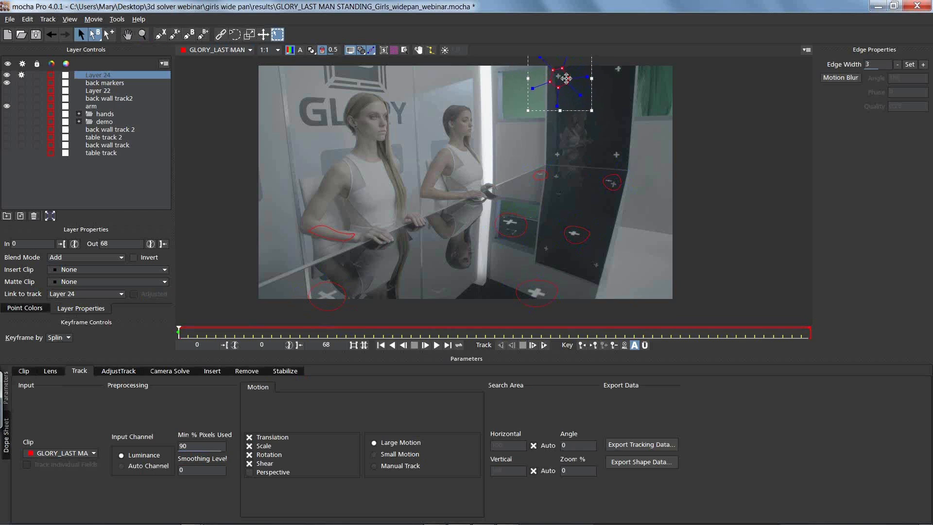
Add a closed X-spline to the new layer around the upper-right cross marker of the dark panel
click(178, 35)
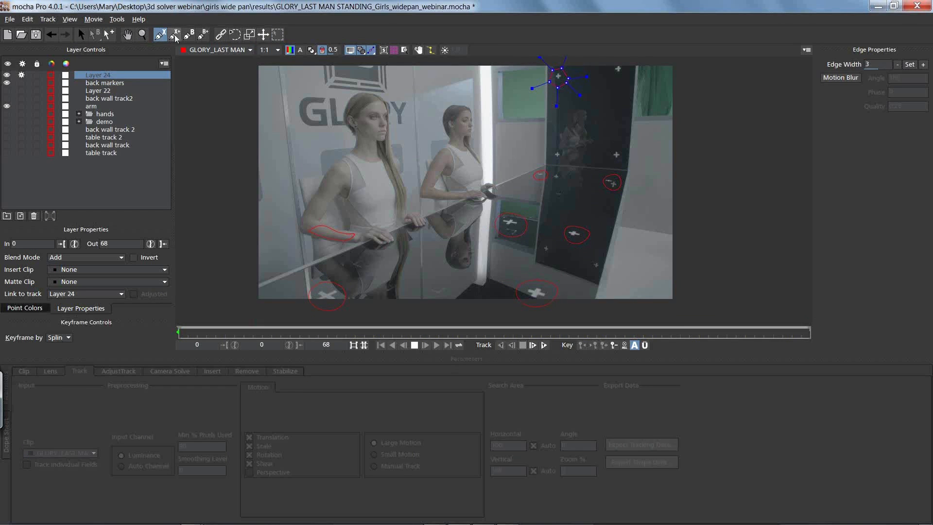
click(604, 67)
click(621, 81)
click(631, 71)
click(629, 62)
click(621, 60)
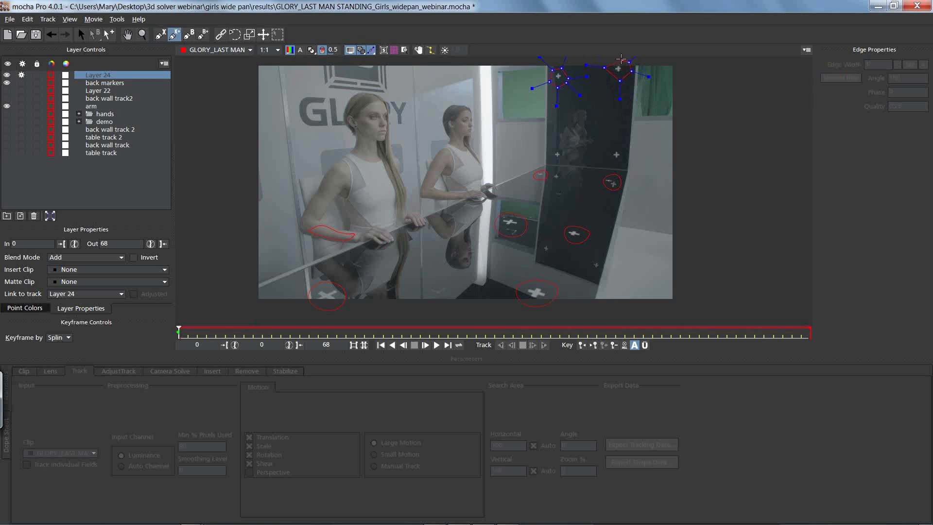
right_click(607, 65)
Add a closed X-spline to the layer around the right-hand cross marker just above the dark panel's horizontal seam
click(174, 34)
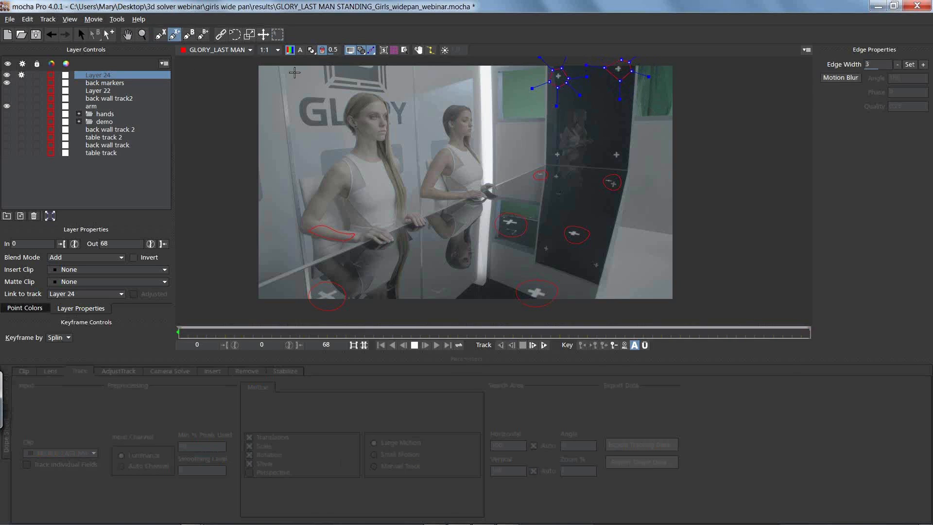
click(614, 145)
click(607, 152)
click(610, 161)
click(620, 163)
click(625, 160)
click(626, 154)
click(622, 148)
click(613, 145)
right_click(613, 145)
Add a closed X-spline to the layer around the left-hand cross marker just above the dark panel's horizontal seam
click(174, 35)
click(557, 148)
click(547, 151)
click(553, 160)
click(562, 161)
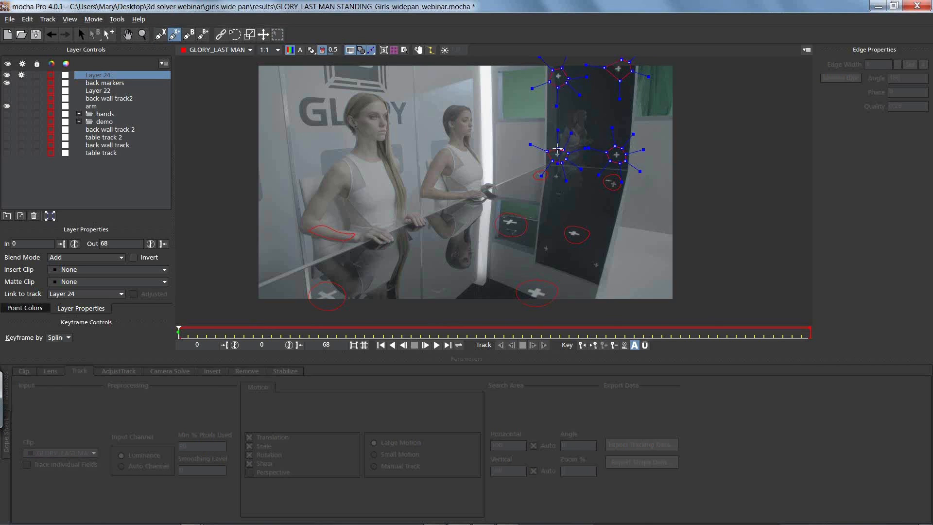
right_click(562, 150)
Add a closed X-spline around the left-hand marker just below the panel's seam and tighten its points around the marker
click(175, 35)
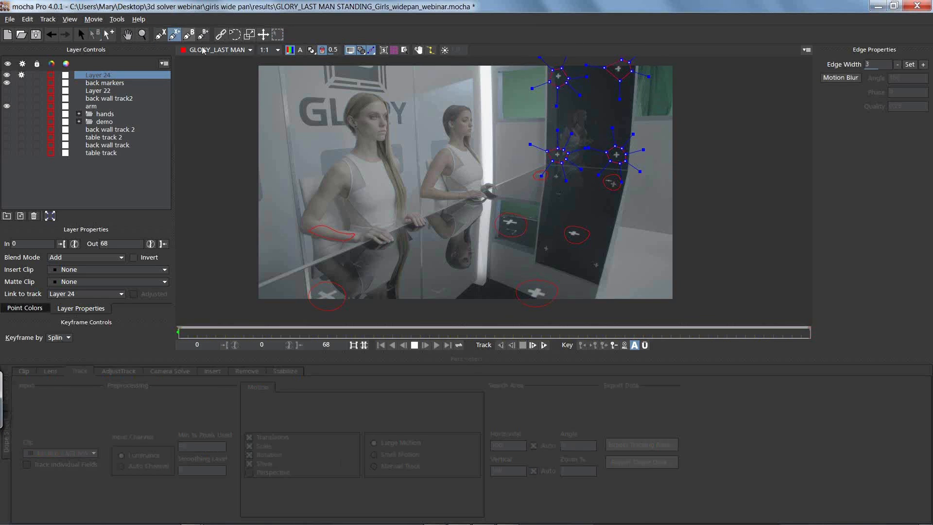
click(557, 170)
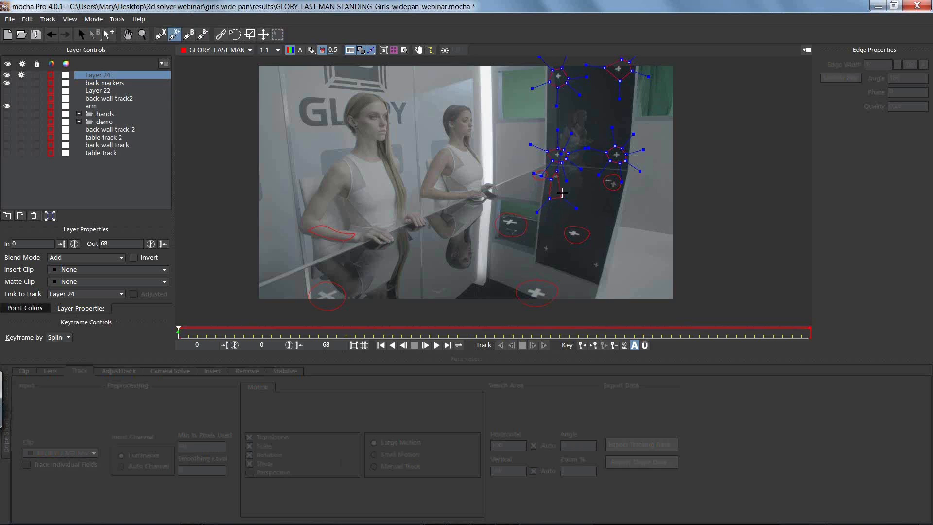
right_click(560, 184)
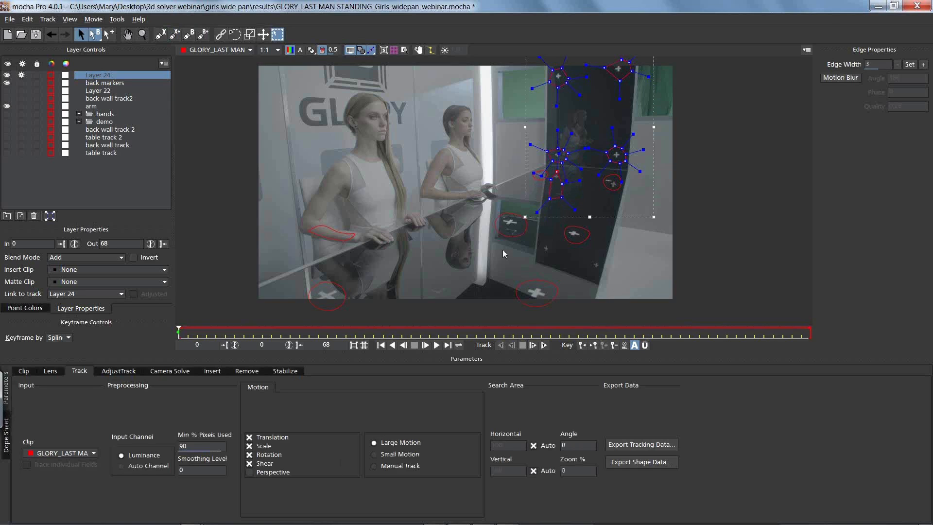
drag(536, 172, 560, 181)
click(558, 210)
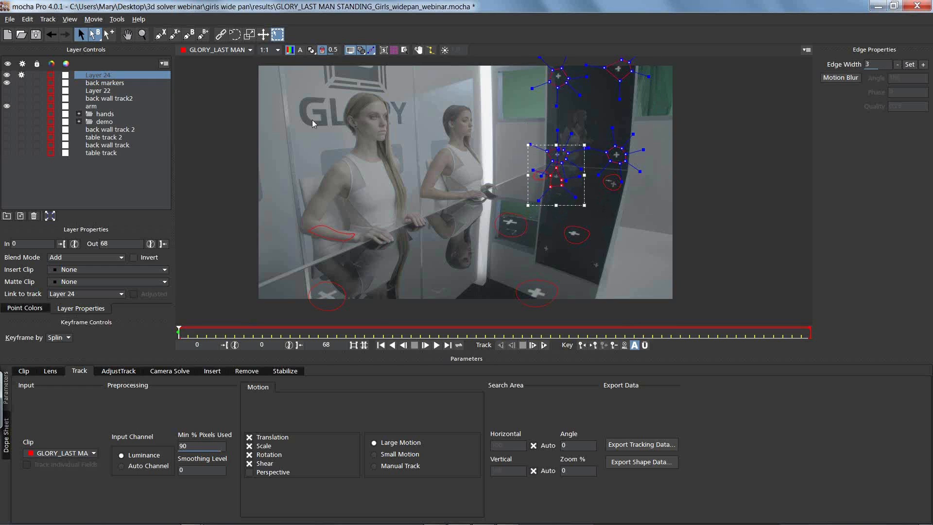
Add a closed X-spline to the layer around the small cross marker at the dark panel's lower-right corner
click(176, 36)
click(594, 253)
click(588, 264)
click(595, 275)
click(605, 273)
click(612, 267)
click(610, 260)
right_click(599, 255)
Add a closed X-spline to the layer around the small cross marker at the dark panel's lower-left corner
click(175, 35)
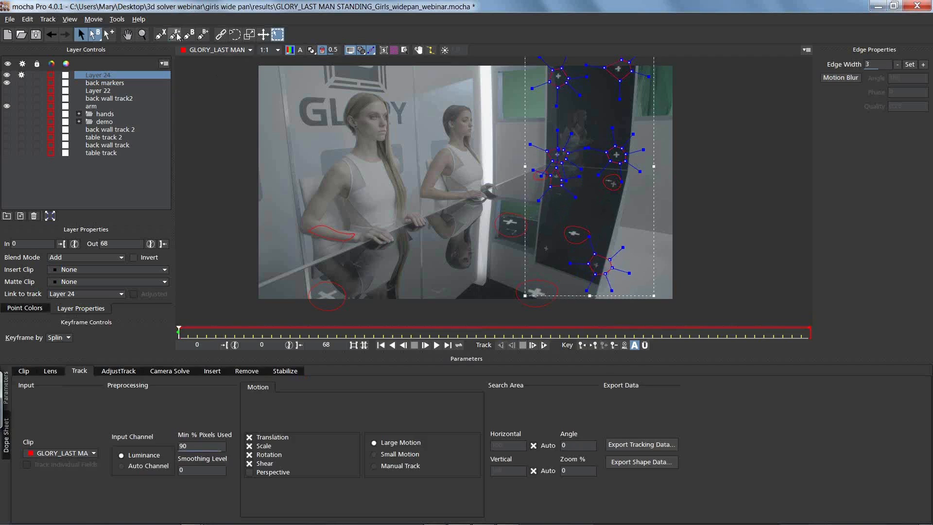
click(547, 242)
click(537, 245)
click(540, 254)
click(553, 258)
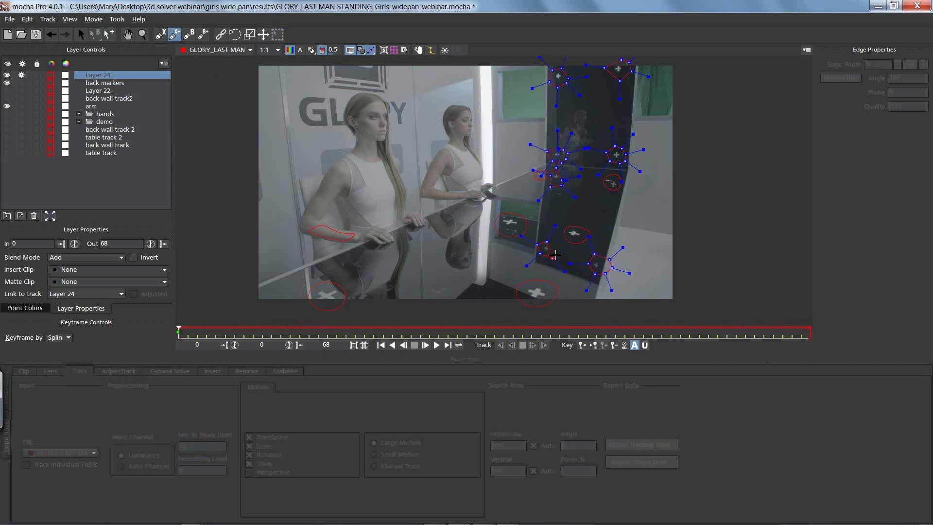
right_click(546, 241)
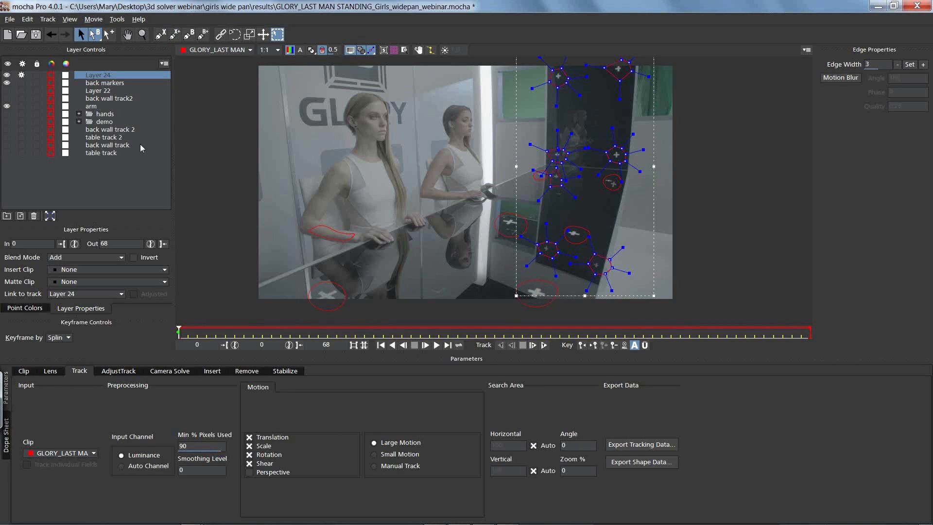
Rename the new layer as wall markers and link it to the back wall track
double_click(105, 76)
text(wl)
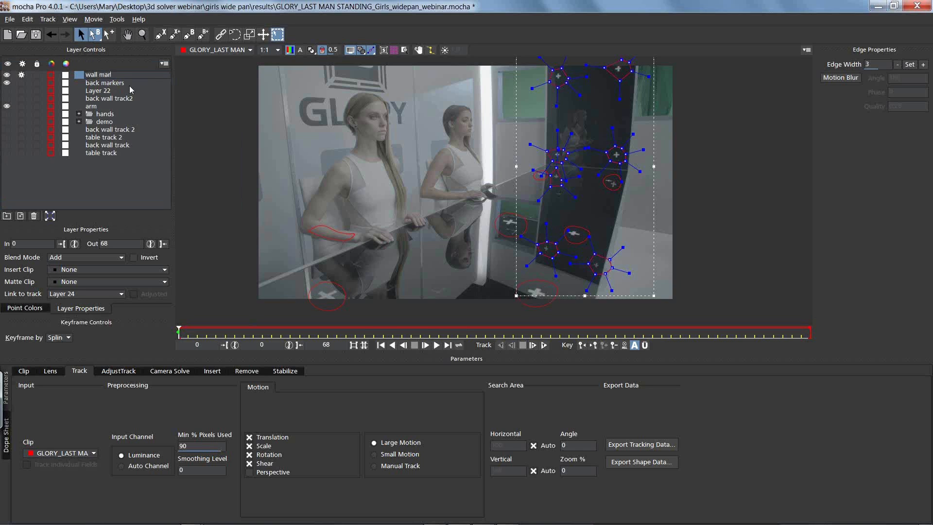
click(74, 294)
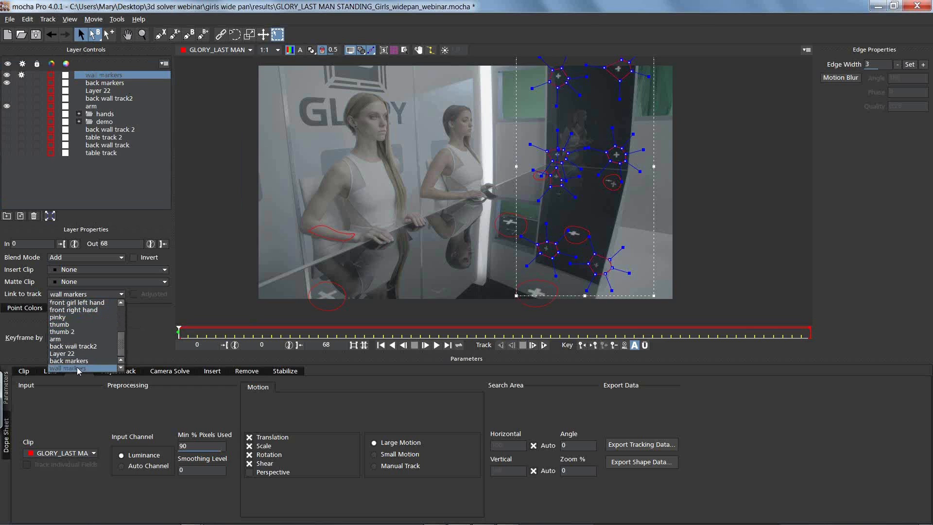
scroll(92, 341, up, 5)
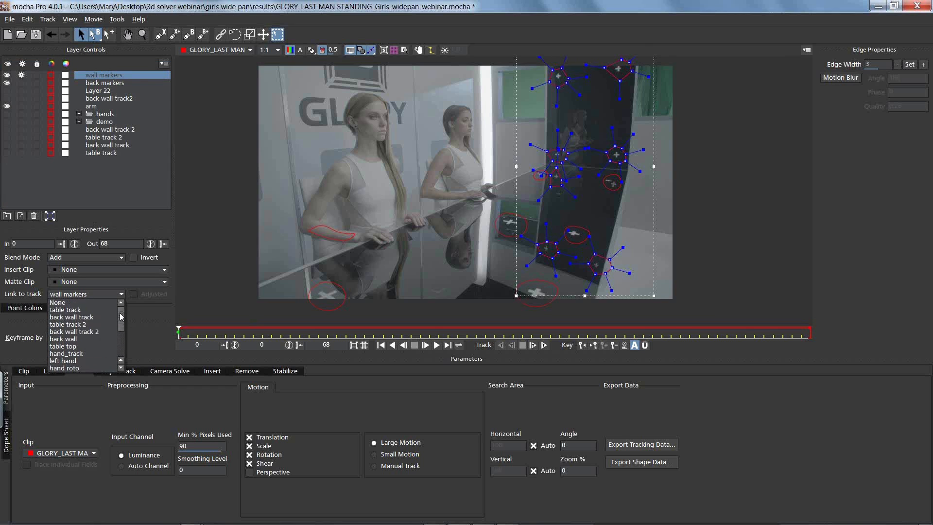
click(97, 317)
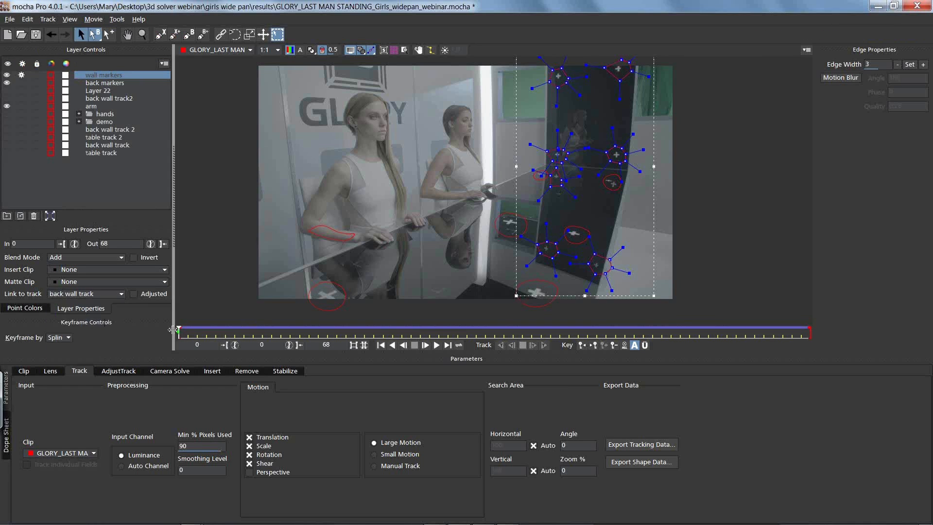
At frame 68, nudge the two lowest wall marker splines onto their crosses and stretch the back marker spline over the panel's right-hand marker
drag(192, 331, 871, 296)
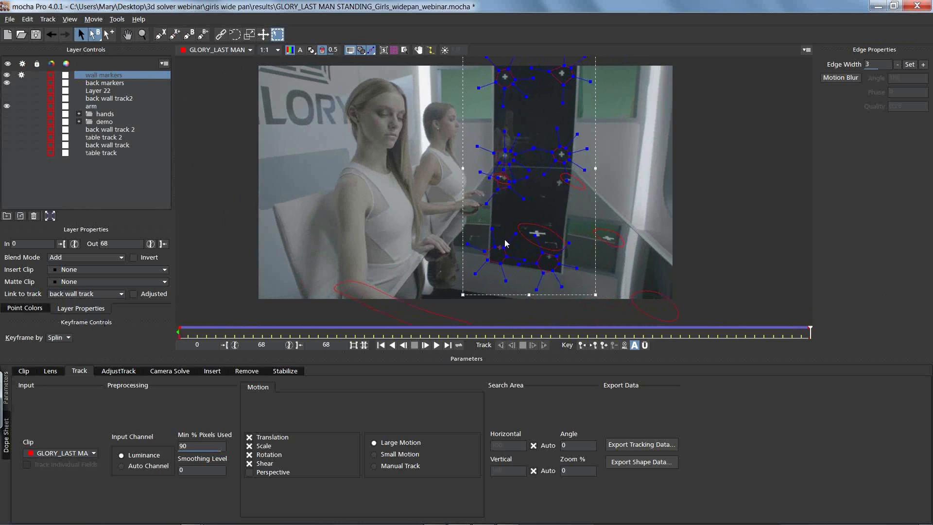
drag(470, 293, 583, 219)
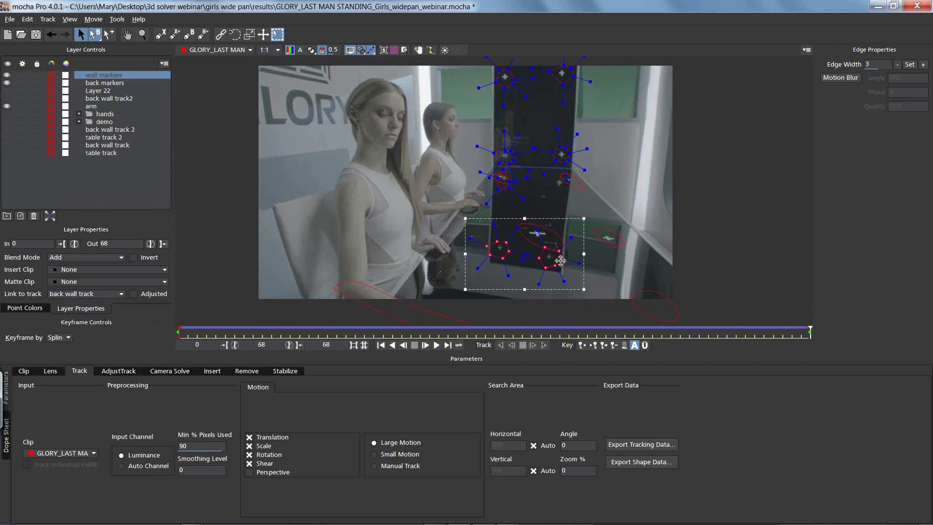
click(605, 205)
click(558, 181)
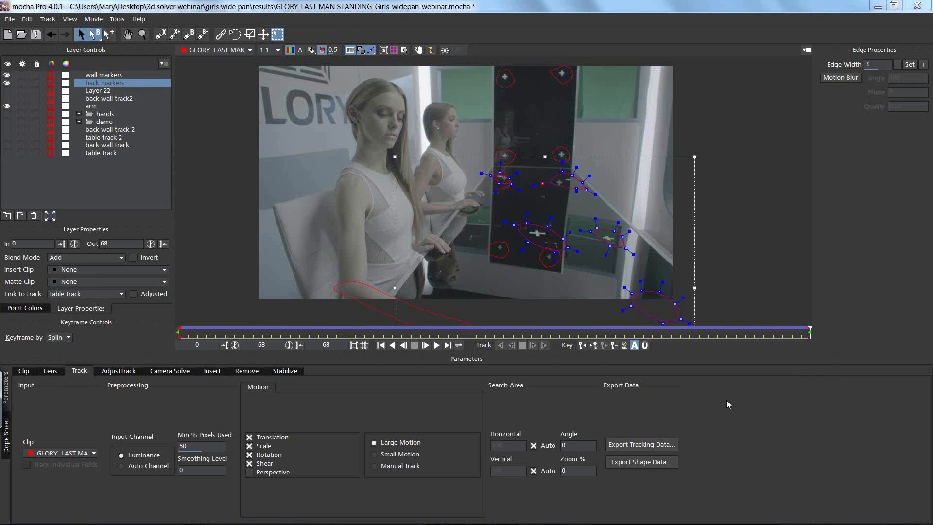
Hide the arm layer and copy the shape data of all visible layers to the clipboard as mocha shape data for AE
click(631, 462)
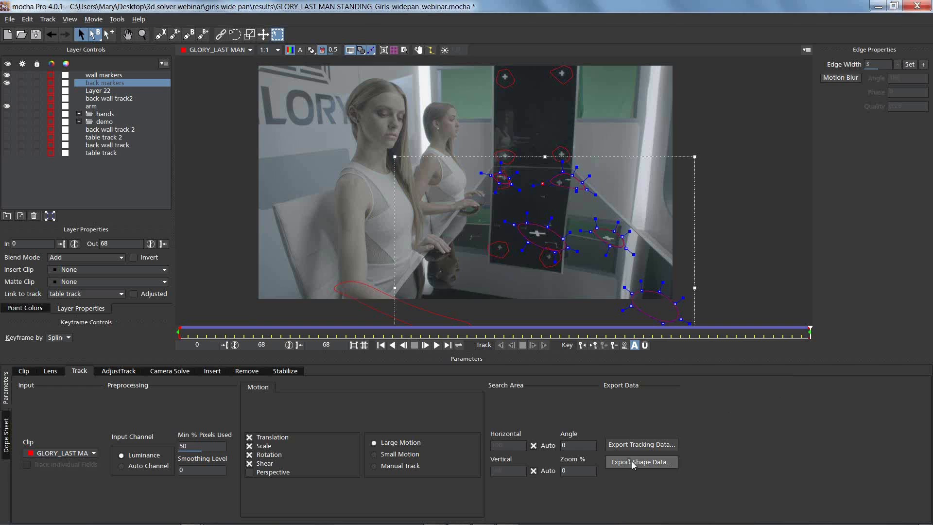
click(449, 267)
click(9, 107)
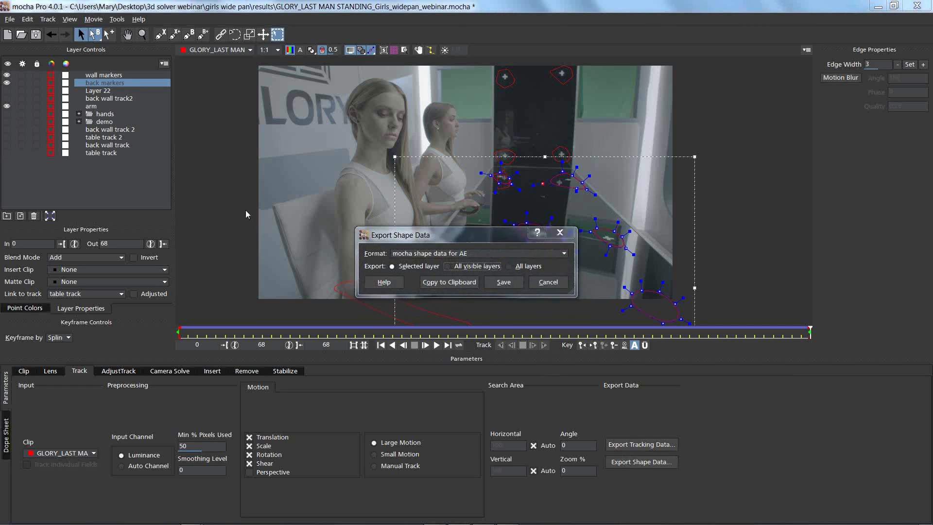
click(548, 282)
click(614, 461)
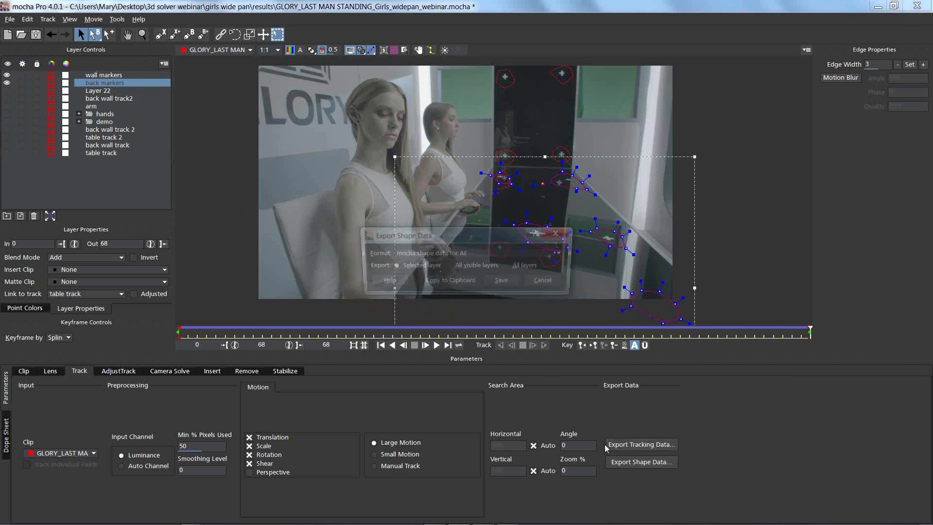
click(448, 281)
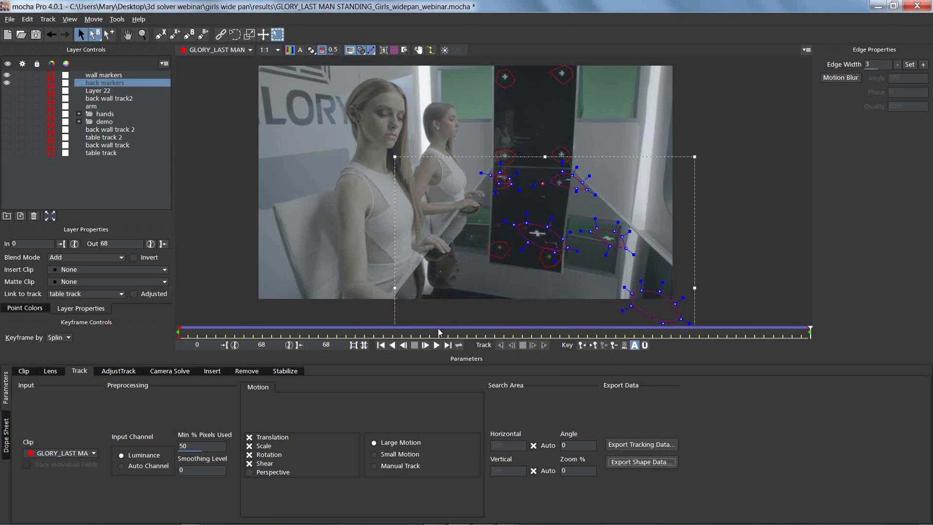
Switch to After Effects and create a white solid above the quick and dirty clean layer in the widepan composition
key(alt+Tab)
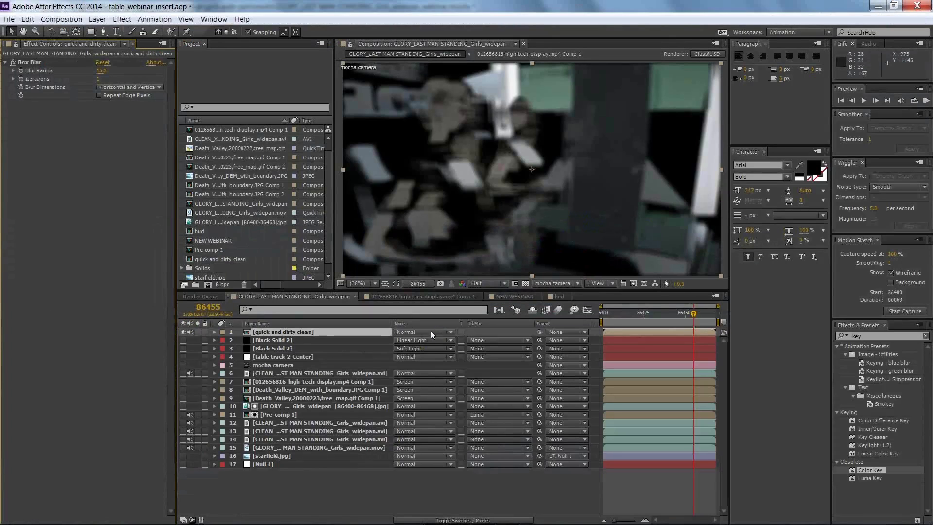
click(98, 19)
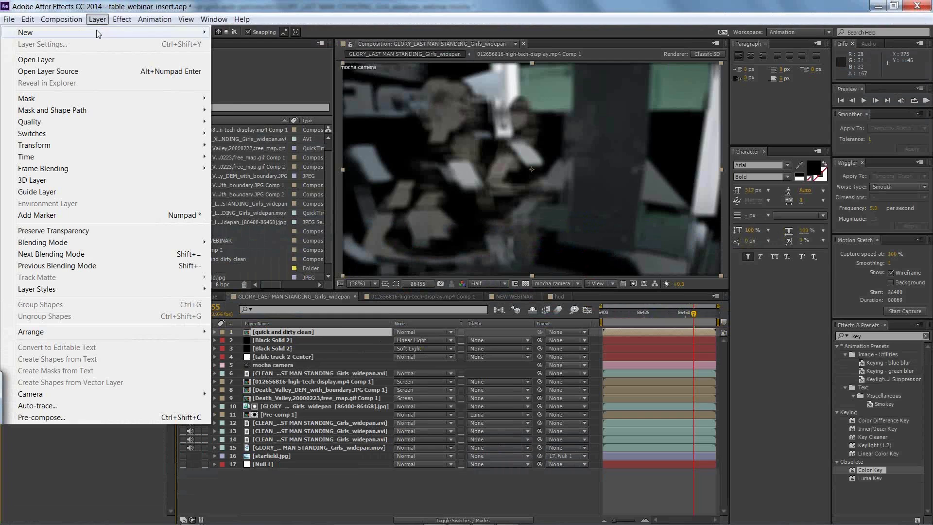
mouse_move(100, 32)
click(273, 47)
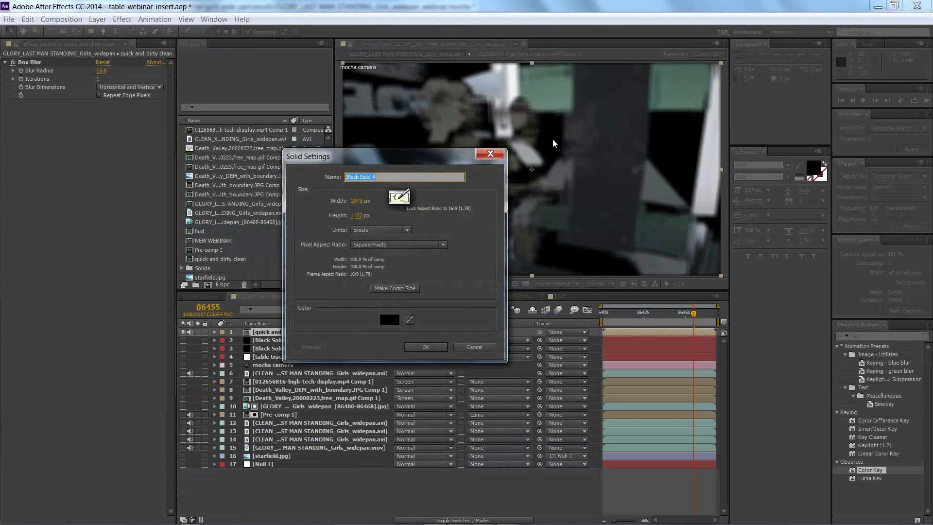
click(389, 319)
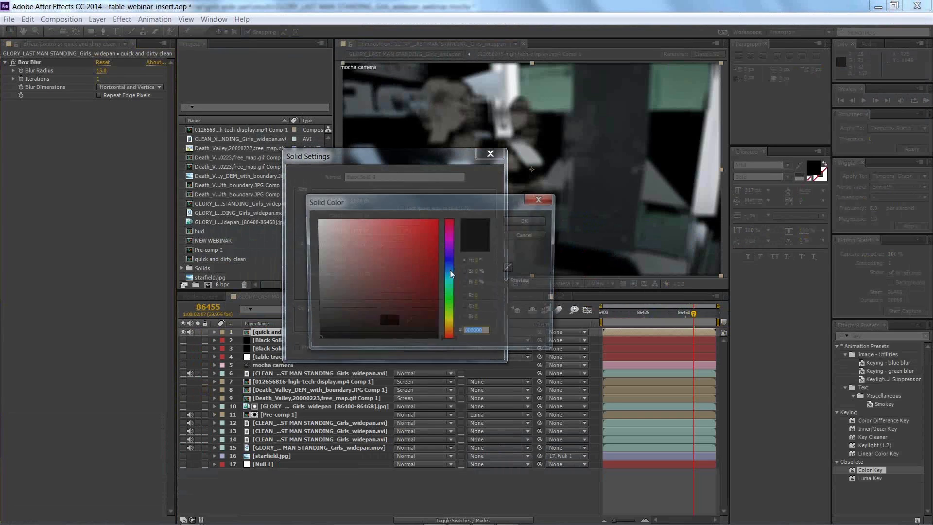
click(528, 221)
click(416, 345)
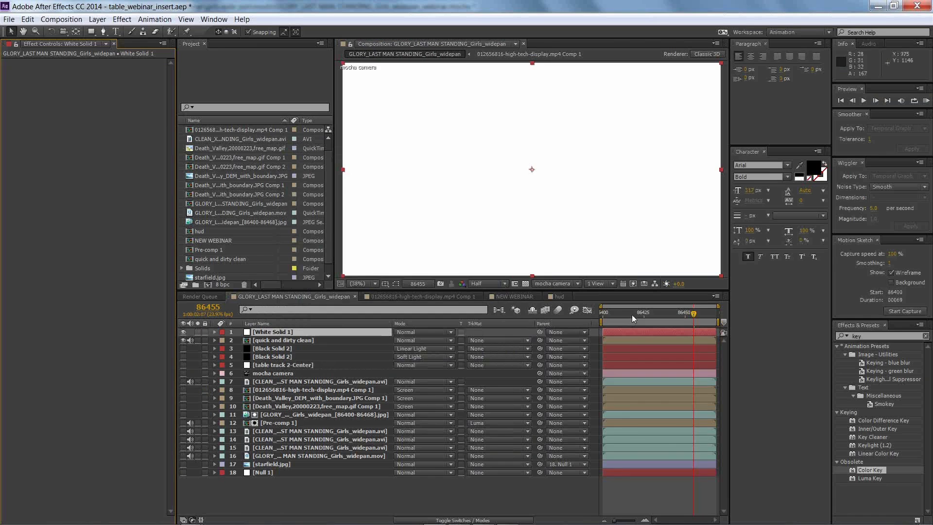
Paste the mocha masks onto the white solid at frame 86400 and set the feather of all pasted masks to 15 pixels
click(28, 19)
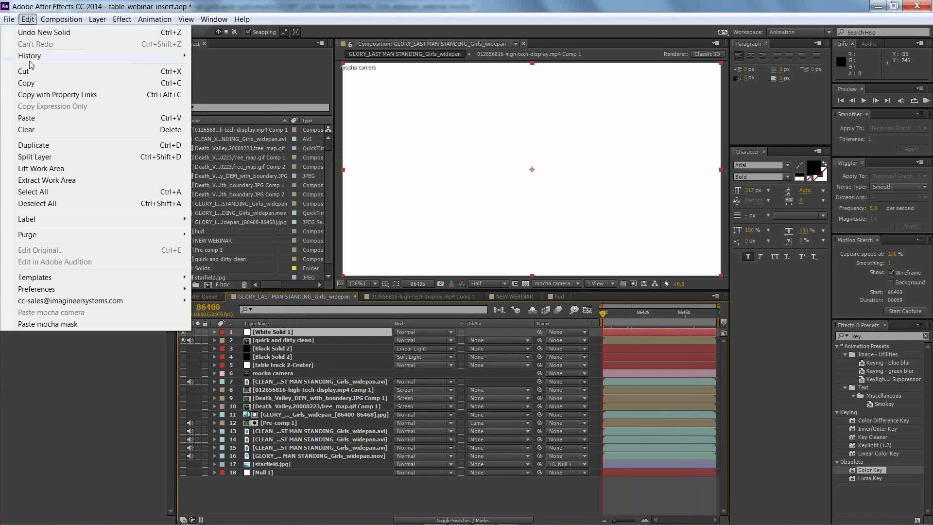
click(63, 325)
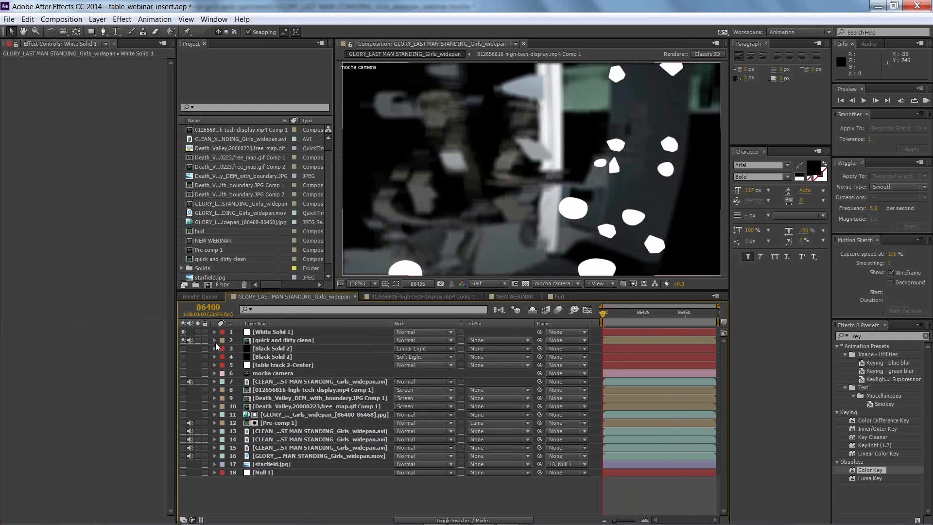
click(215, 332)
click(223, 340)
click(252, 349)
shift+click(258, 447)
click(231, 348)
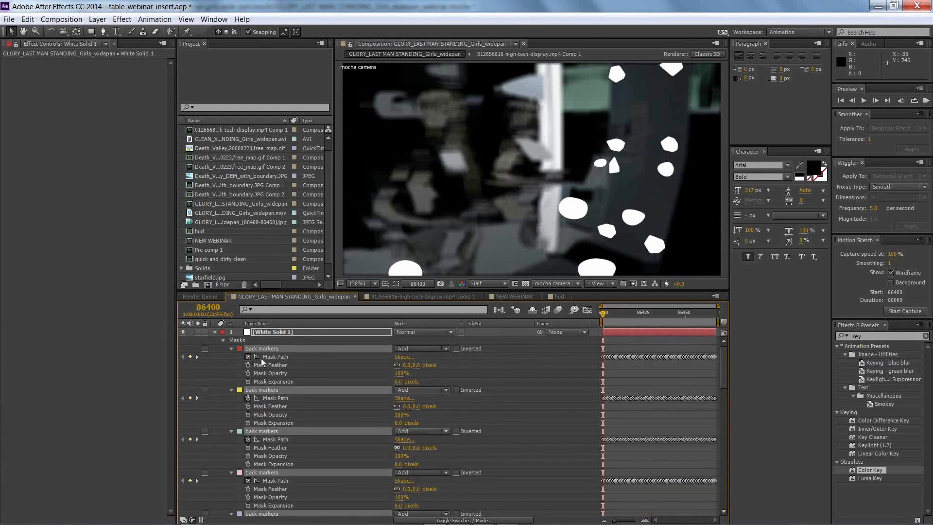
click(406, 365)
text(15)
key(Return)
click(486, 370)
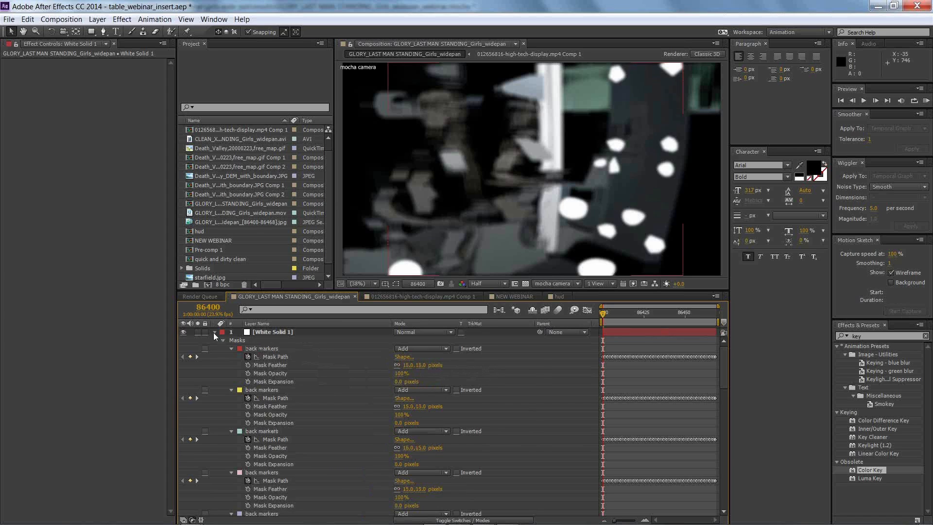
Collapse the white solid's properties and use the solid as an alpha matte for the quick and dirty clean layer
click(214, 332)
click(269, 340)
click(476, 345)
click(500, 362)
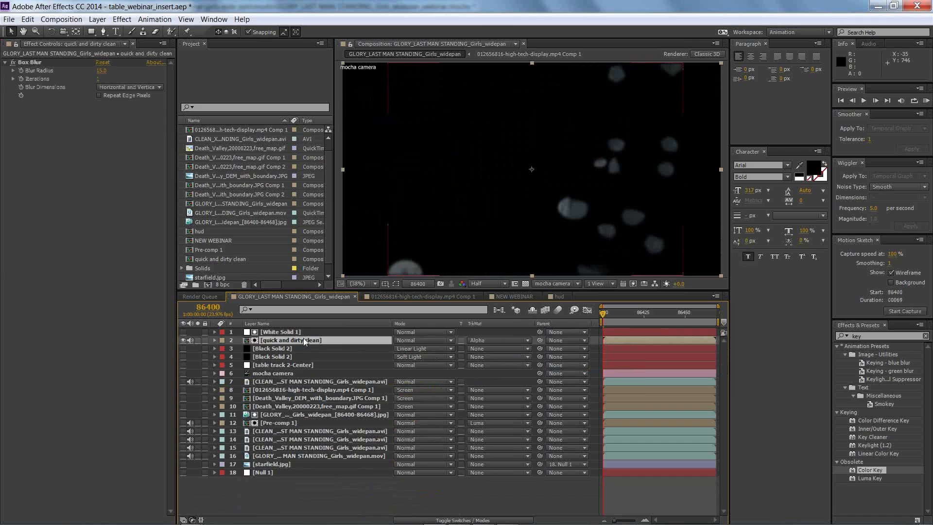
Move the white solid and quick and dirty clean layers below Pre-comp 1, and show all the layers above them
click(298, 333)
shift+click(295, 342)
drag(300, 343, 291, 435)
drag(184, 332, 185, 407)
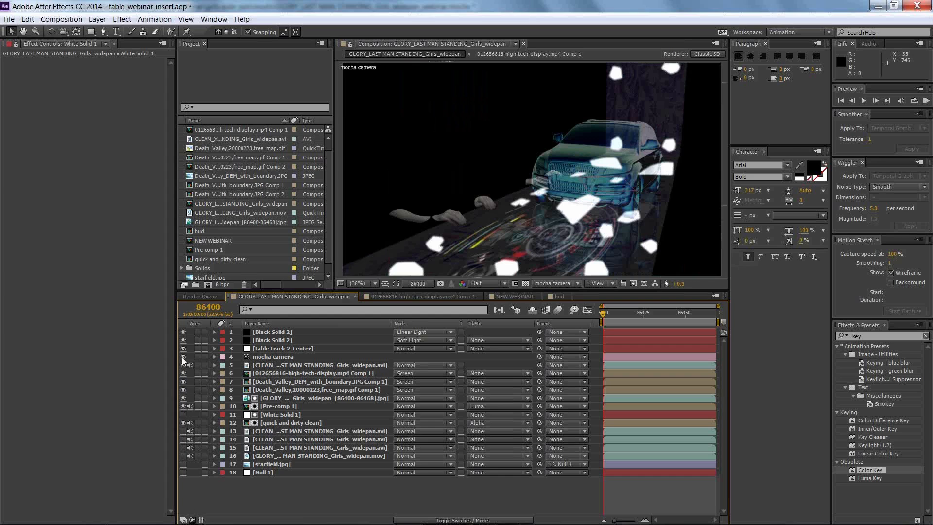
Check what individual layers contribute by toggling their visibility, and compare with the NEW WEBINAR composition
click(183, 408)
click(183, 407)
click(183, 333)
click(183, 333)
click(183, 341)
click(183, 341)
click(184, 349)
click(183, 357)
click(184, 358)
click(183, 415)
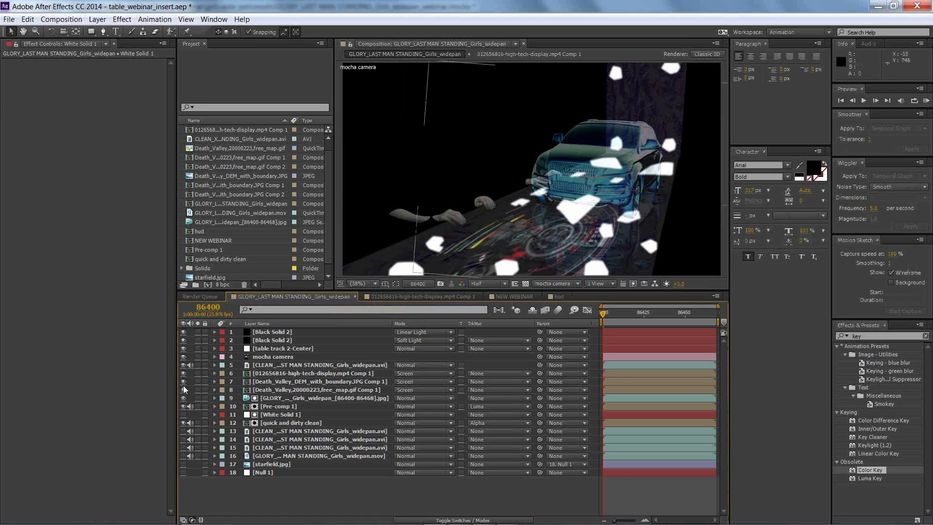
click(518, 298)
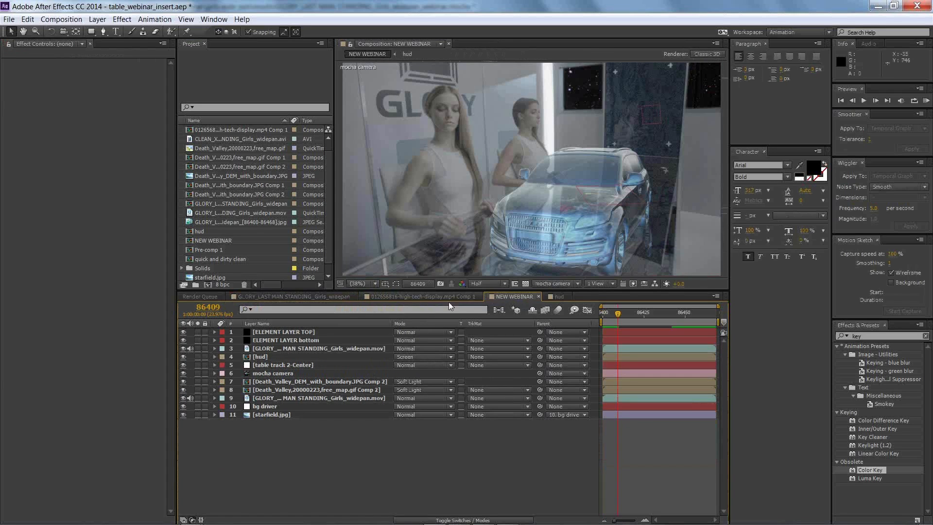
click(287, 297)
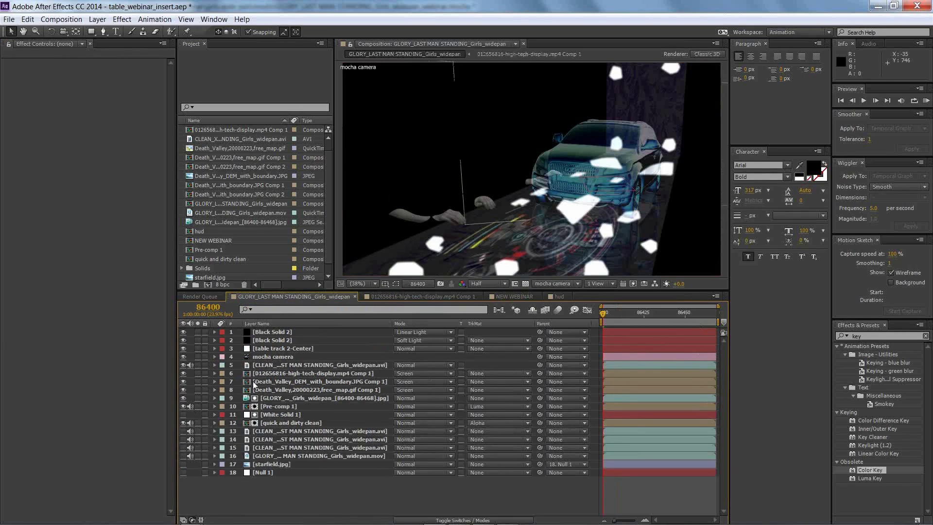
click(183, 406)
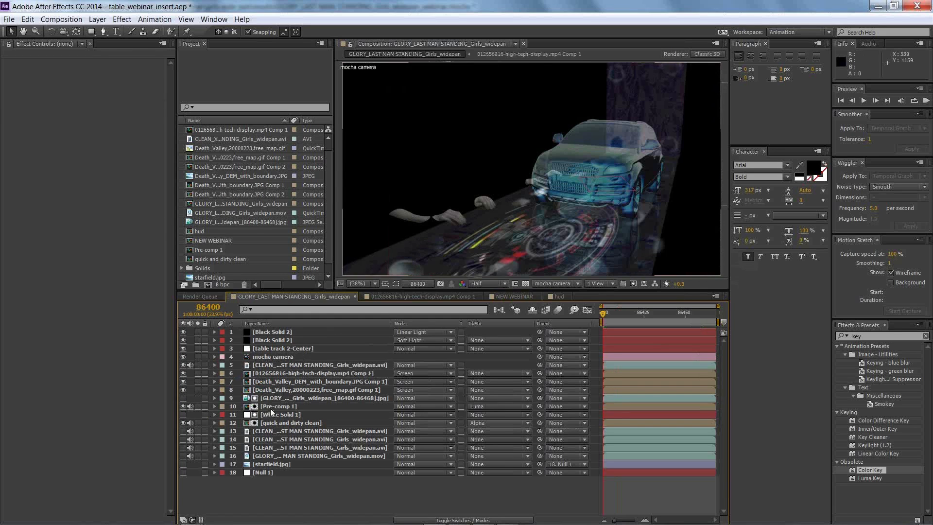
click(268, 407)
click(270, 423)
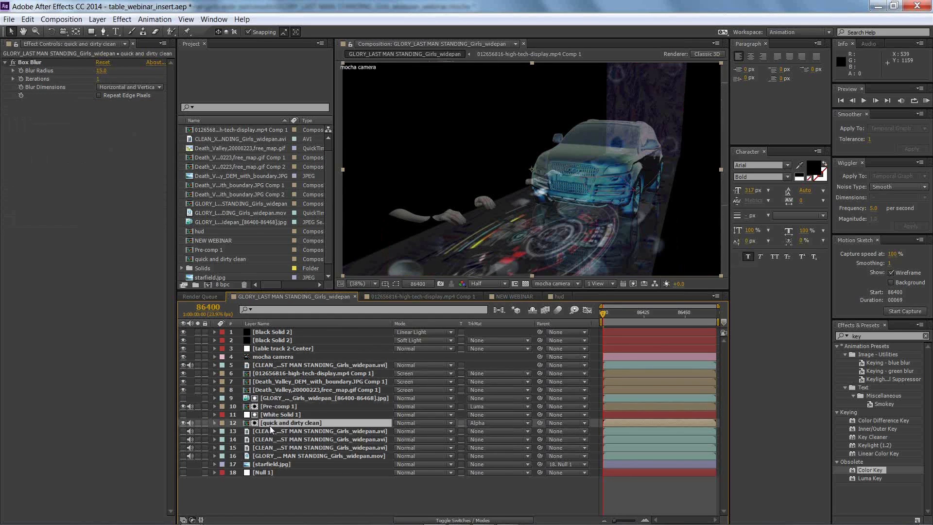
click(265, 457)
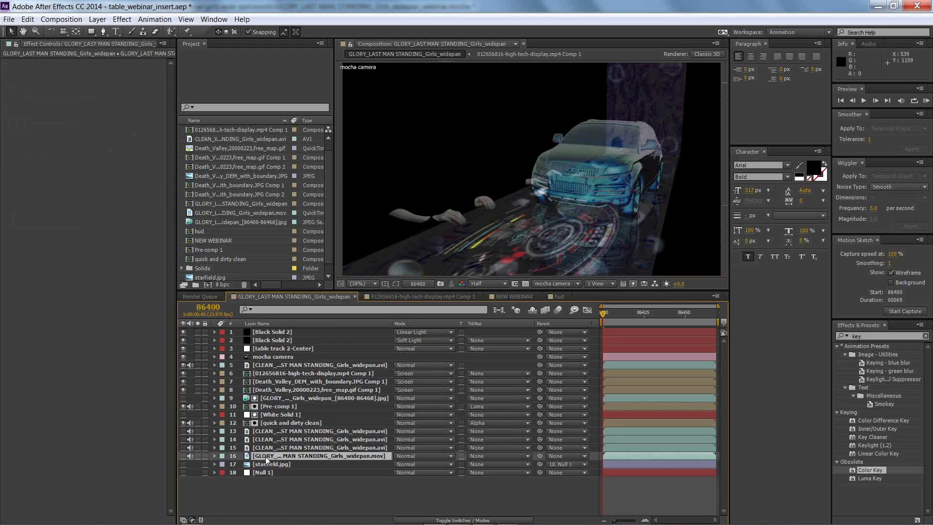
click(267, 438)
click(267, 432)
click(267, 456)
click(263, 366)
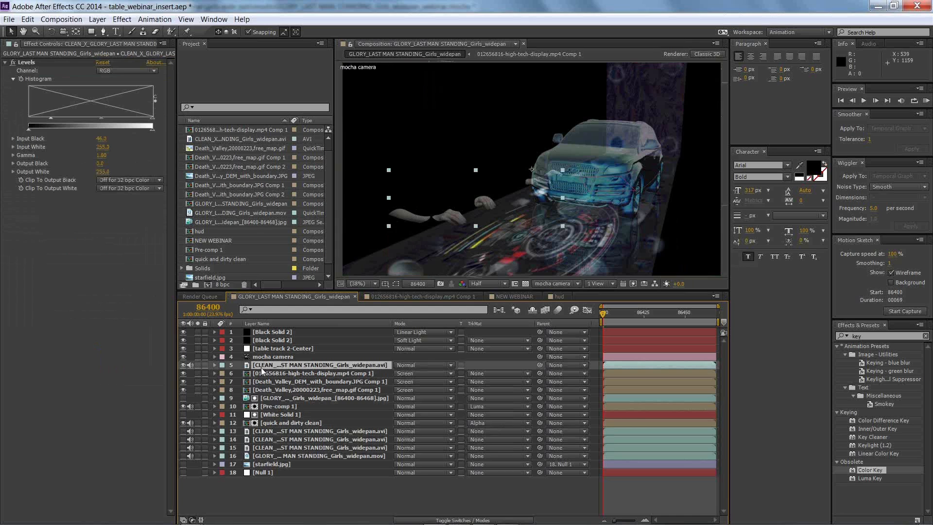
click(266, 400)
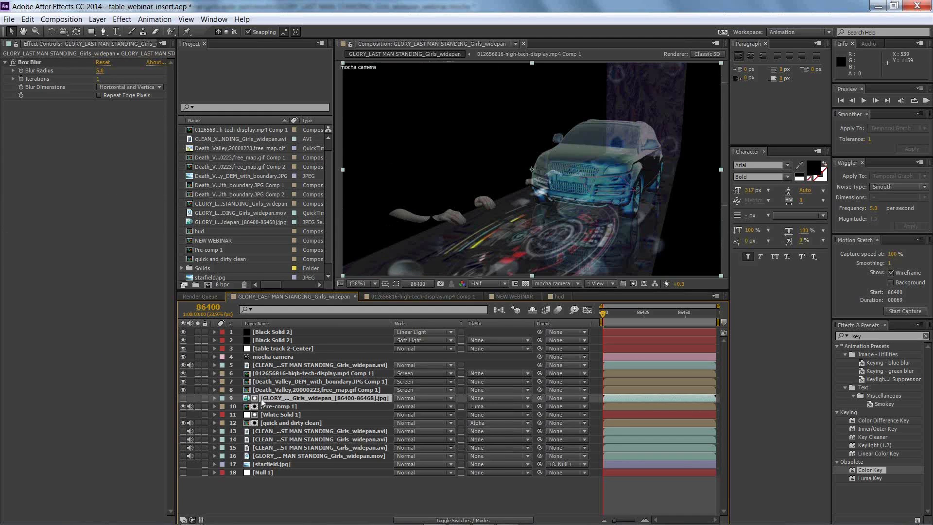
Set the Output White of Pre-comp 1's Levels effect to 10, hide that layer, and check the quick and dirty clean layer's contribution
click(267, 408)
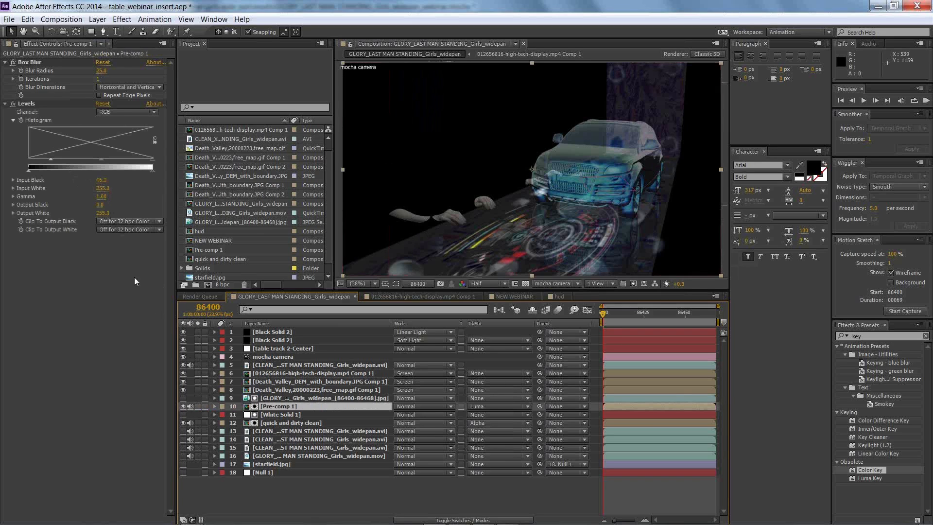
drag(151, 173, 71, 173)
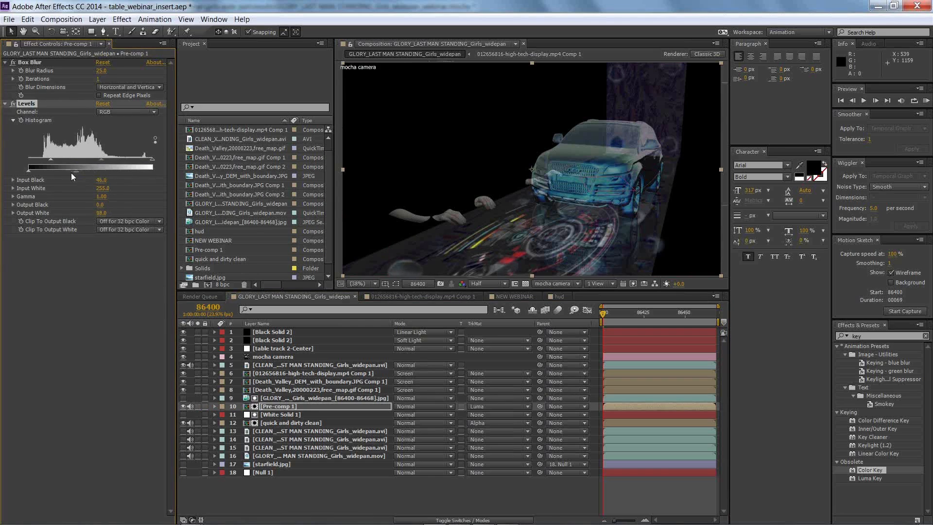
click(184, 408)
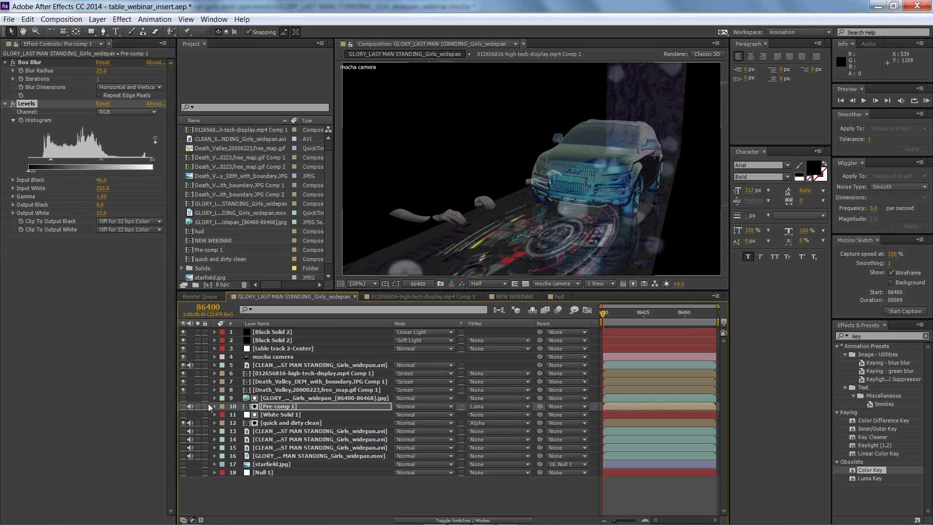
click(184, 423)
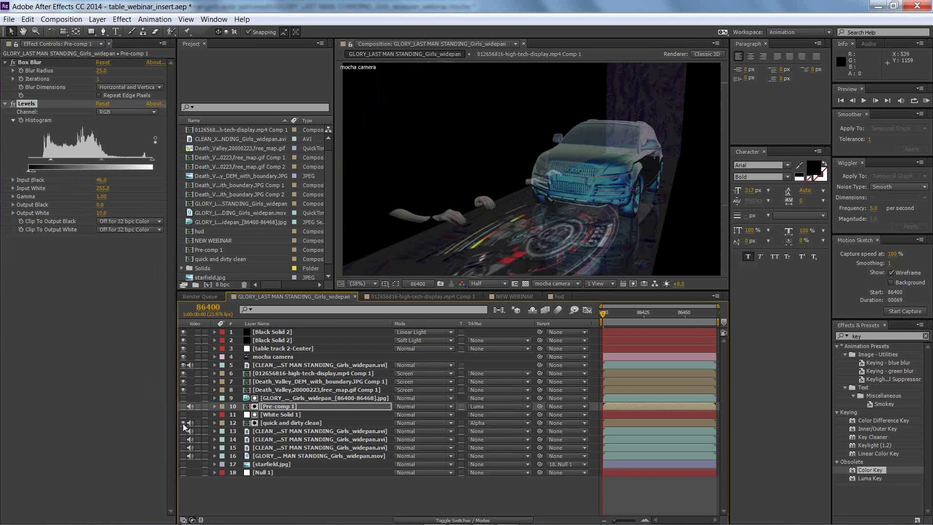
click(184, 424)
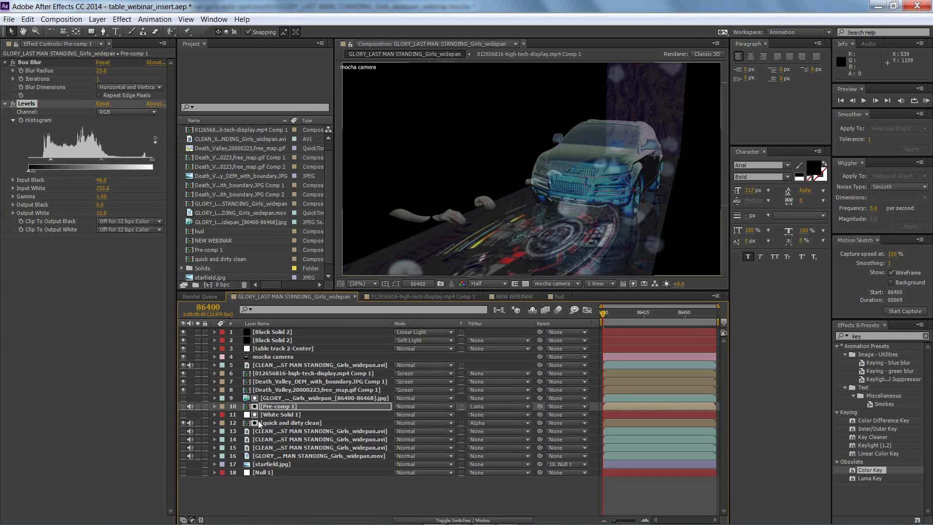
Copy Pre-comp 1's Levels effect to the quick and dirty clean layer and set its gamma to 1.54
click(31, 105)
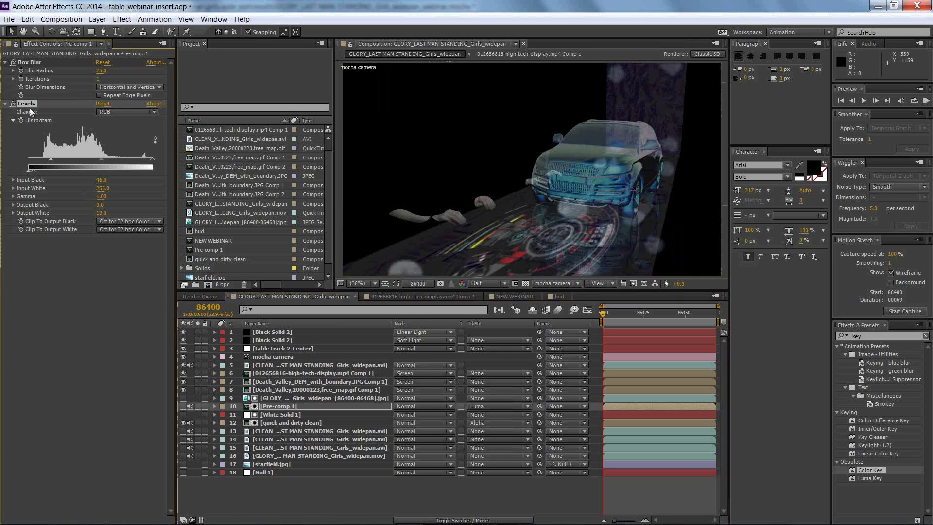
click(270, 423)
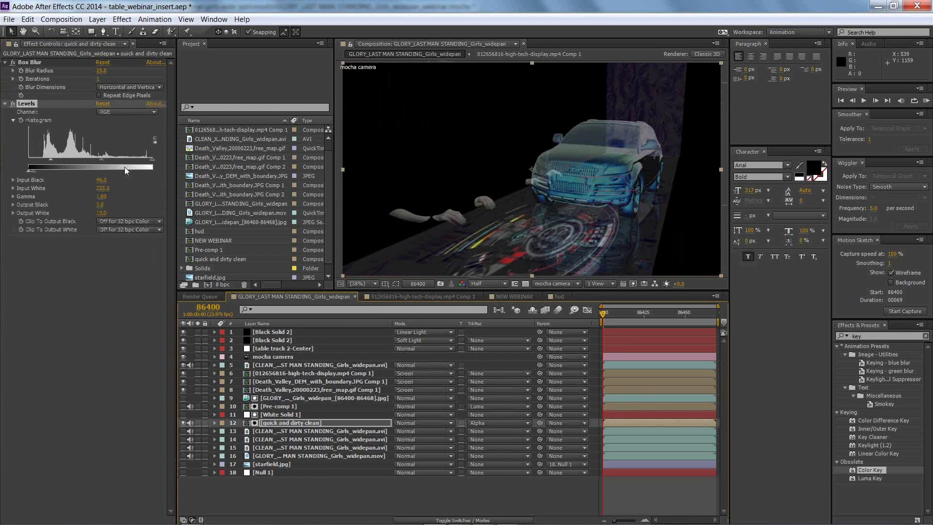
click(152, 158)
drag(96, 164, 86, 165)
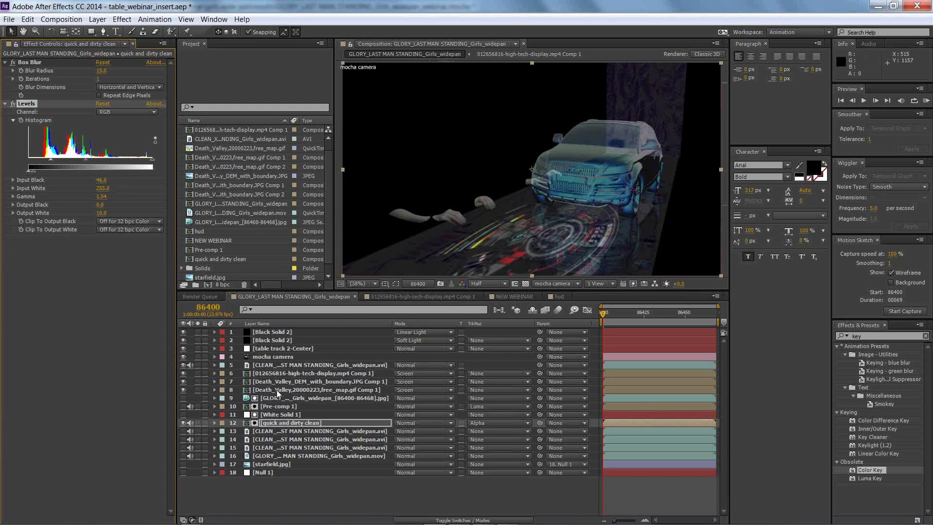
Show the footage and background layers below quick and dirty clean, then preview the composite with quick and dirty clean hidden
drag(183, 474, 184, 444)
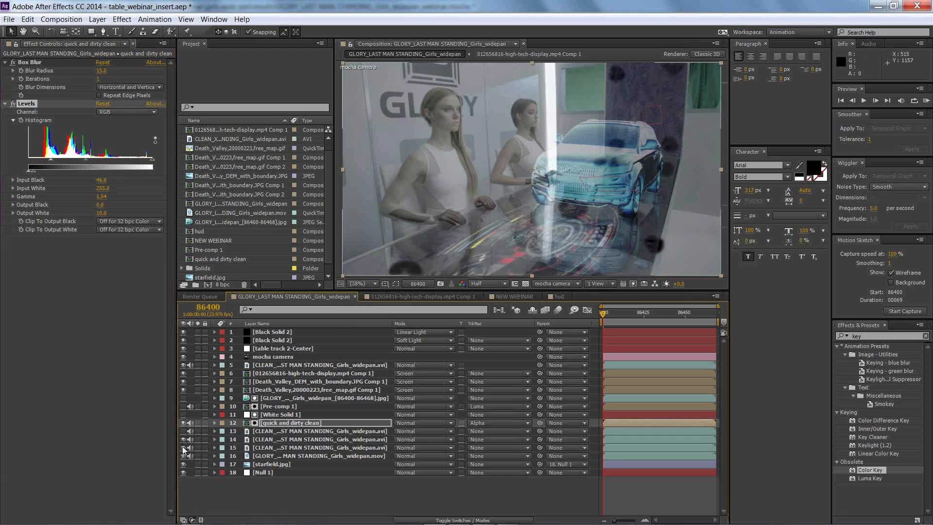
click(184, 423)
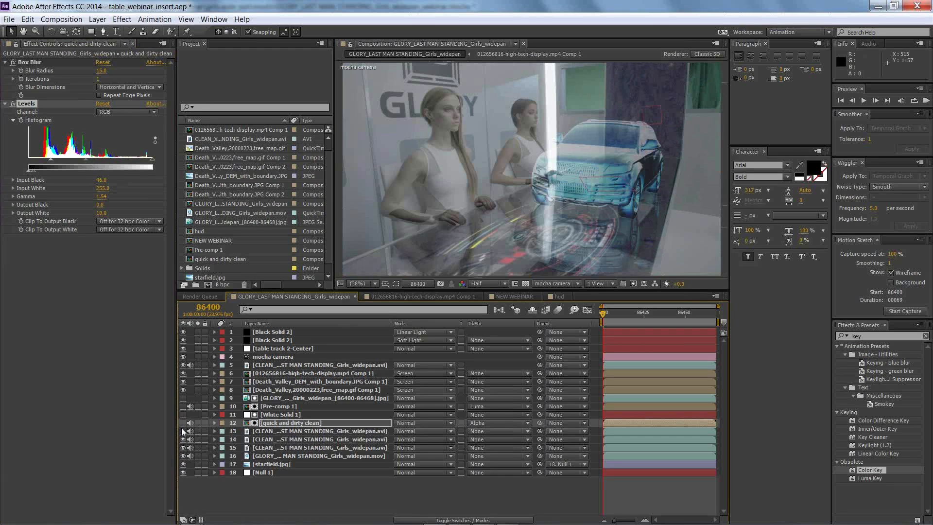
key(space)
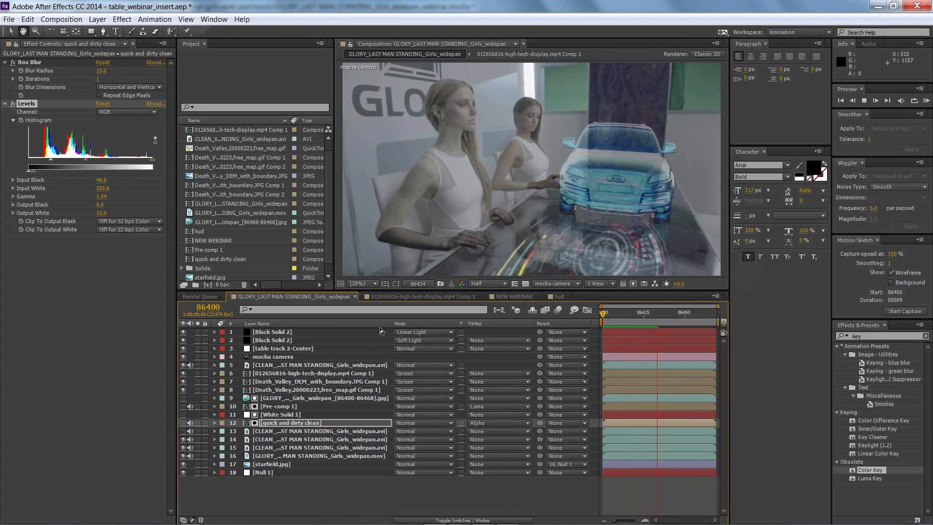
key(space)
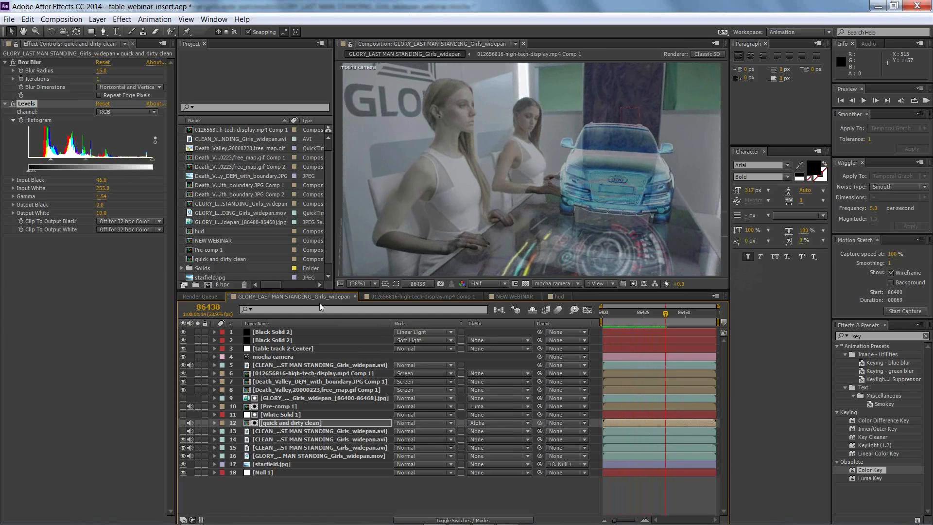
Return the composition to its first frame and undo the recent Levels adjustments and layer visibility changes
key(Home)
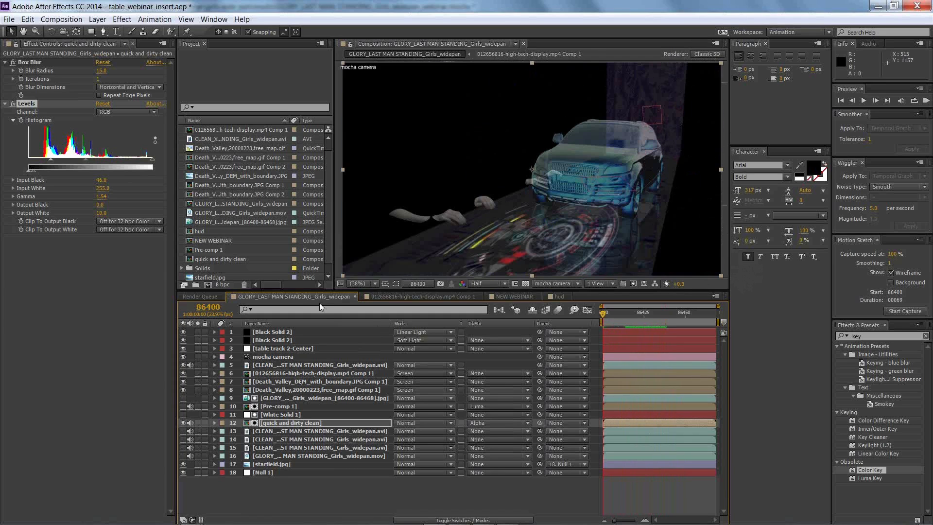
key(ctrl+Up)
key(ctrl+Up)
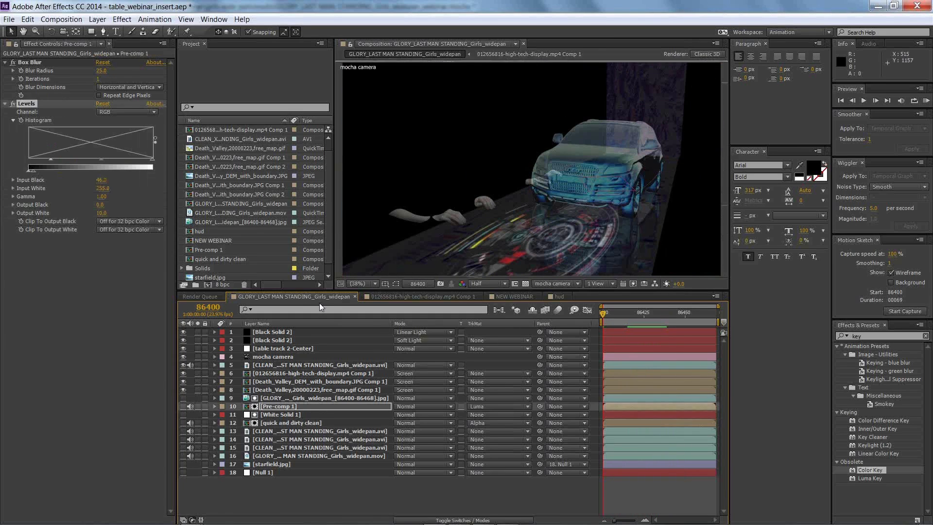
key(ctrl+z)
key(ctrl+z)
key(ctrl+z)
key(ctrl+z)
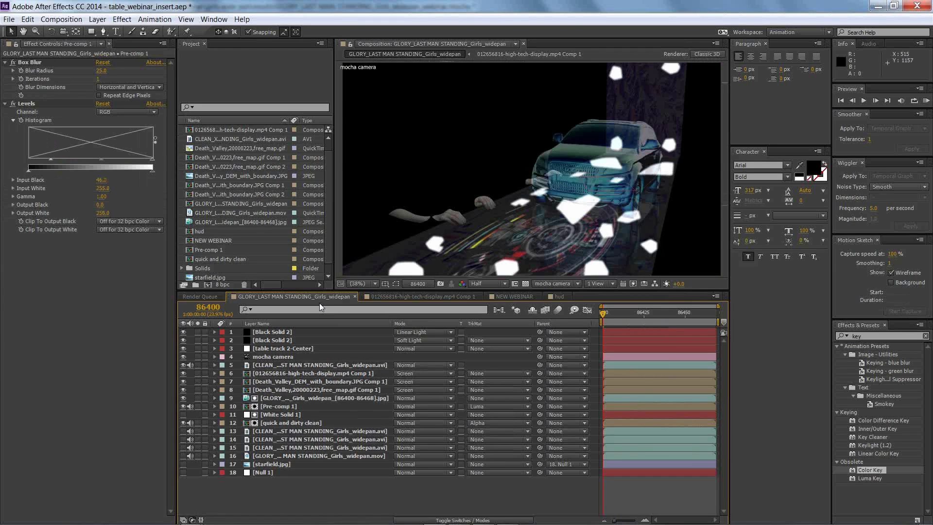
key(ctrl+z)
key(ctrl+z)
key(ctrl+z)
key(ctrl+z)
key(ctrl+z)
key(ctrl+z)
key(ctrl+z)
key(ctrl+z)
key(ctrl+z)
key(ctrl+z)
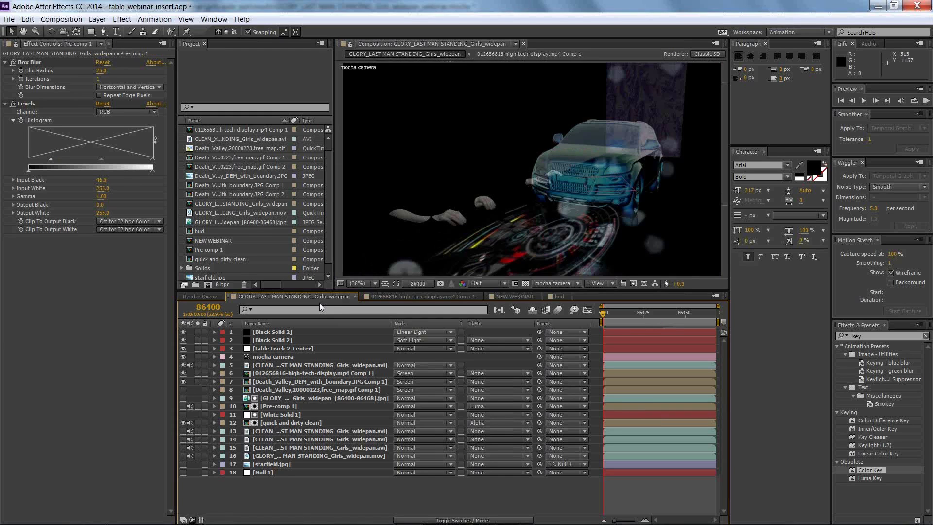
key(ctrl+z)
key(ctrl+z)
key(ctrl+z)
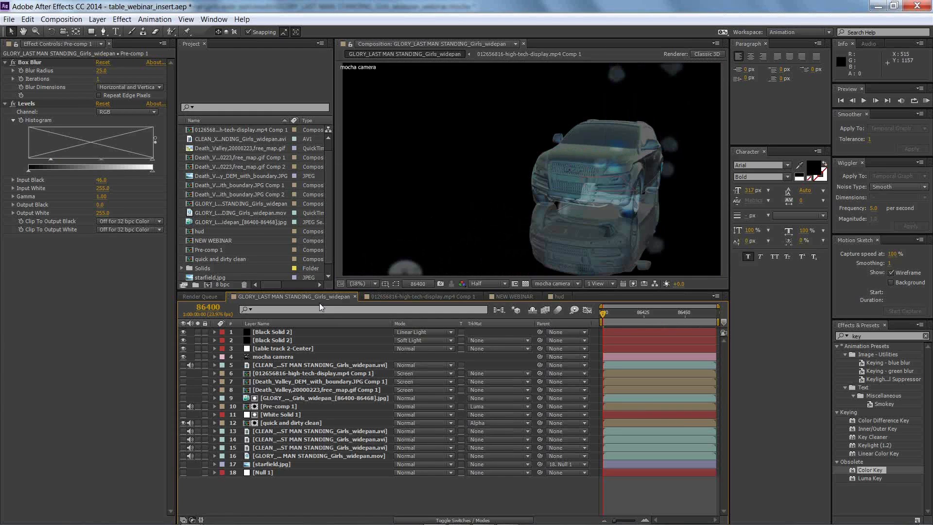
key(ctrl+z)
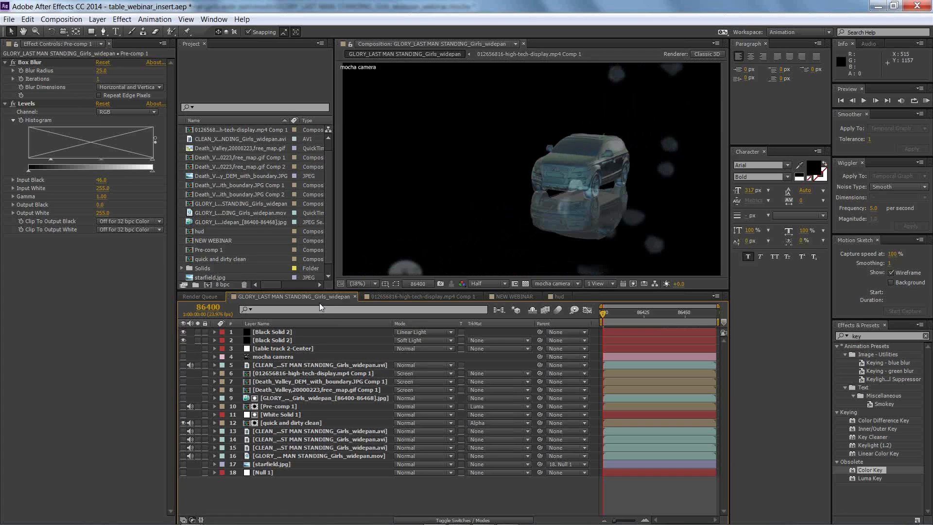
In the NEW WEBINAR composition, add the CLEAN_X clip beneath the lower GLORY footage layer, give it an Alpha track matte, and preview the result
click(427, 298)
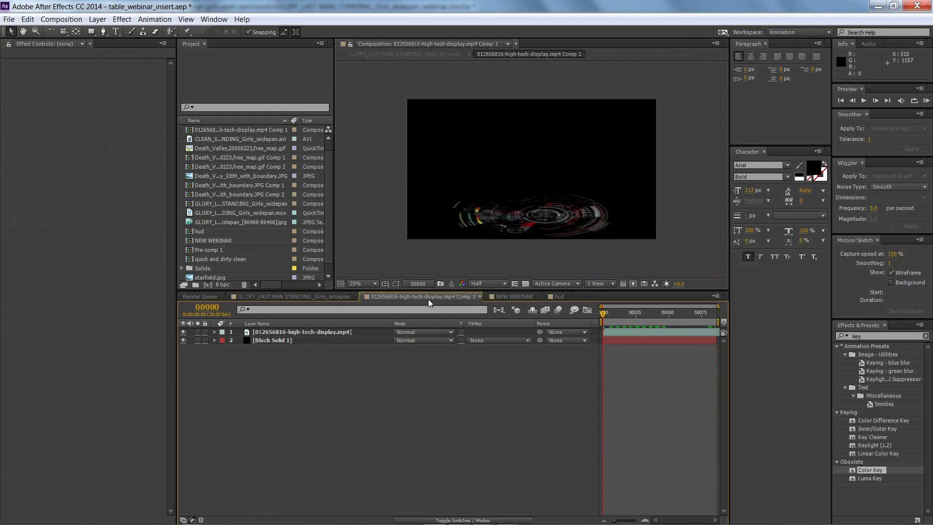
click(503, 296)
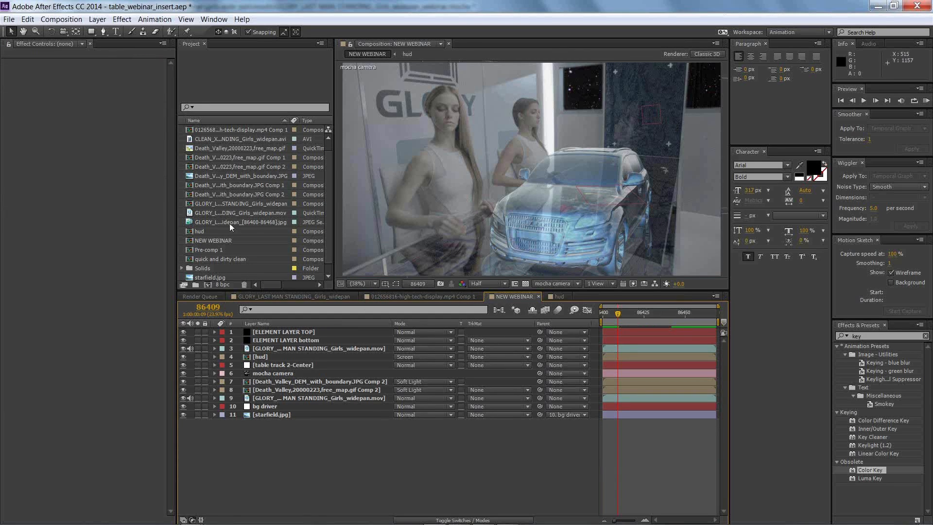
drag(255, 141, 308, 404)
click(482, 412)
click(491, 439)
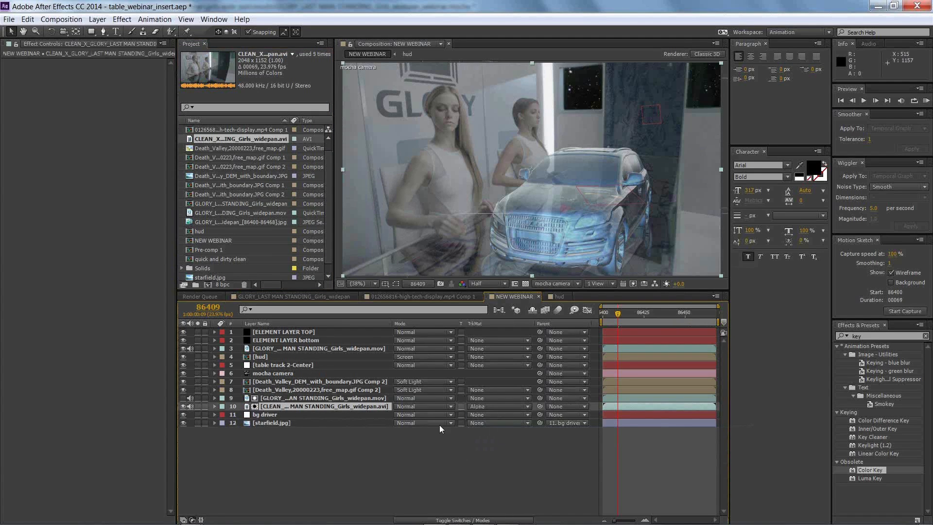
key(space)
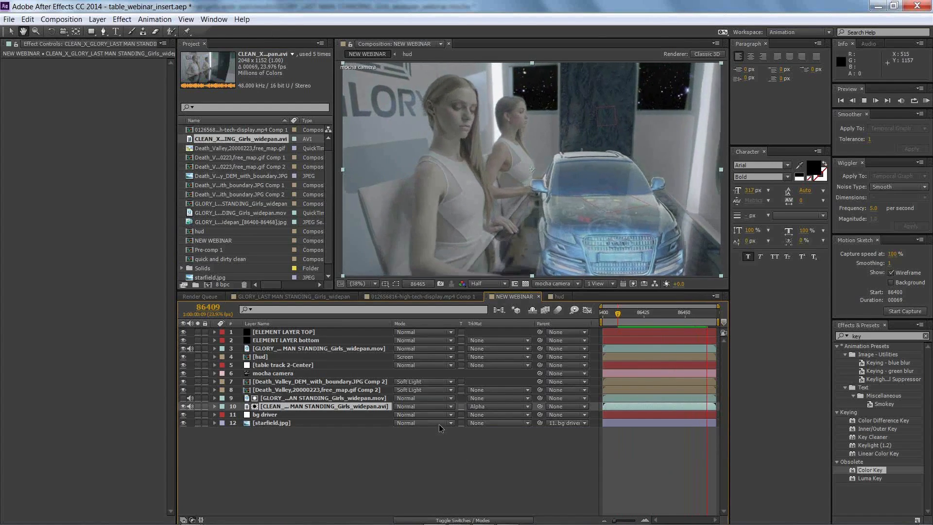
key(space)
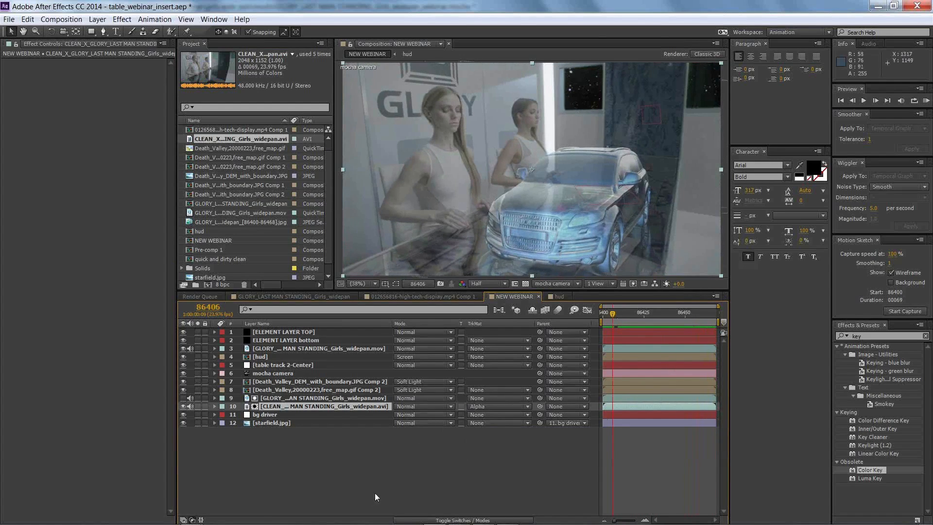
Switch to the Nuke script girls_wide_pan_nuke.nk and view the Read7 clean plate in the viewer
key(alt+Tab)
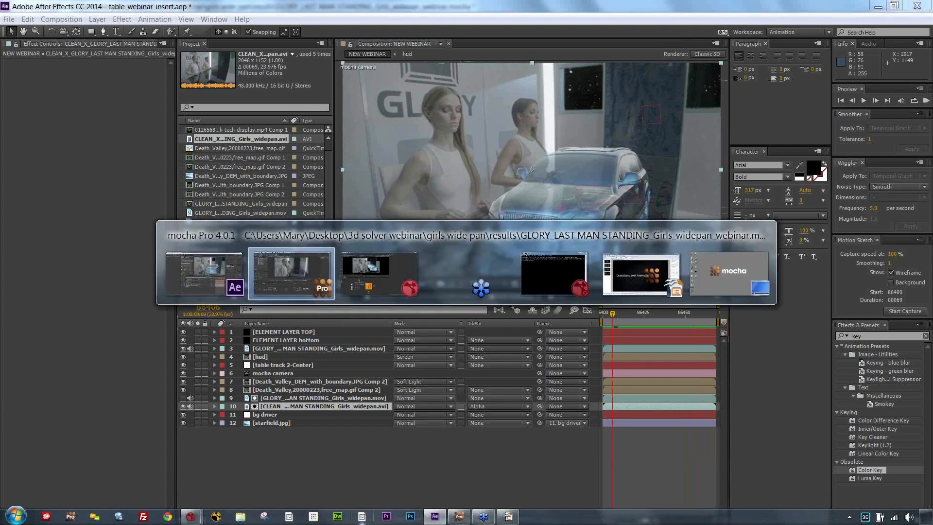
key(Tab)
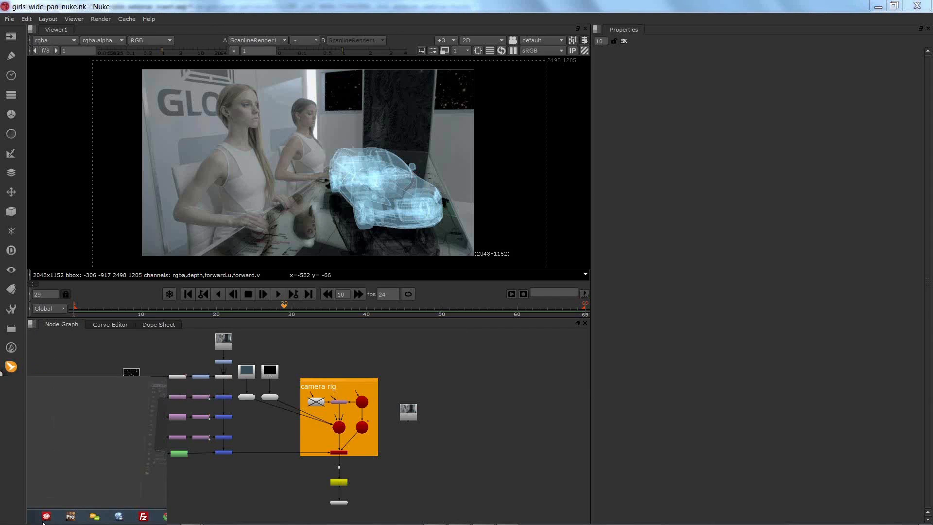
drag(284, 350, 327, 363)
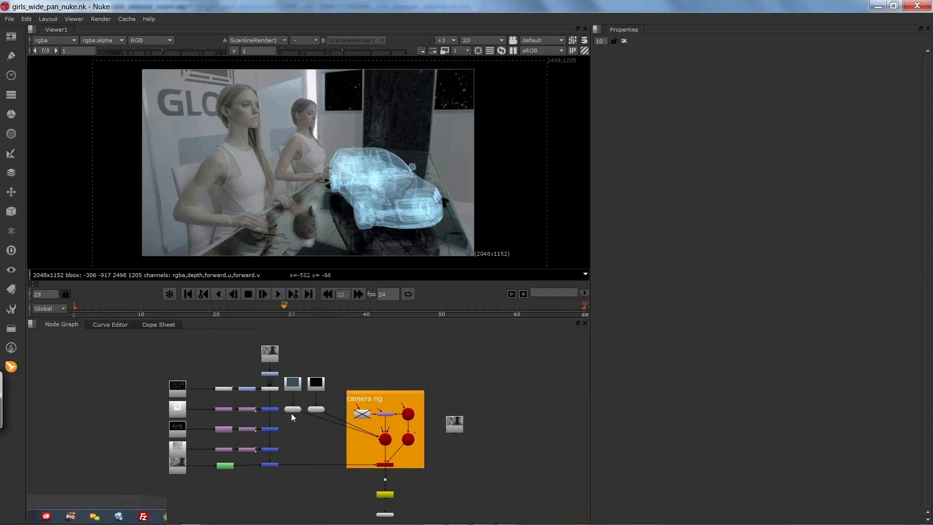
drag(155, 343, 344, 402)
key(f)
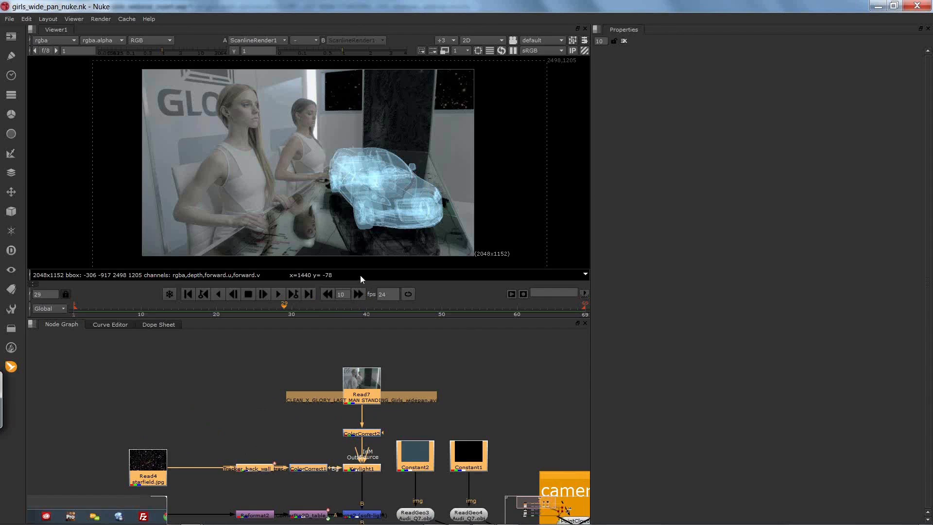
click(447, 387)
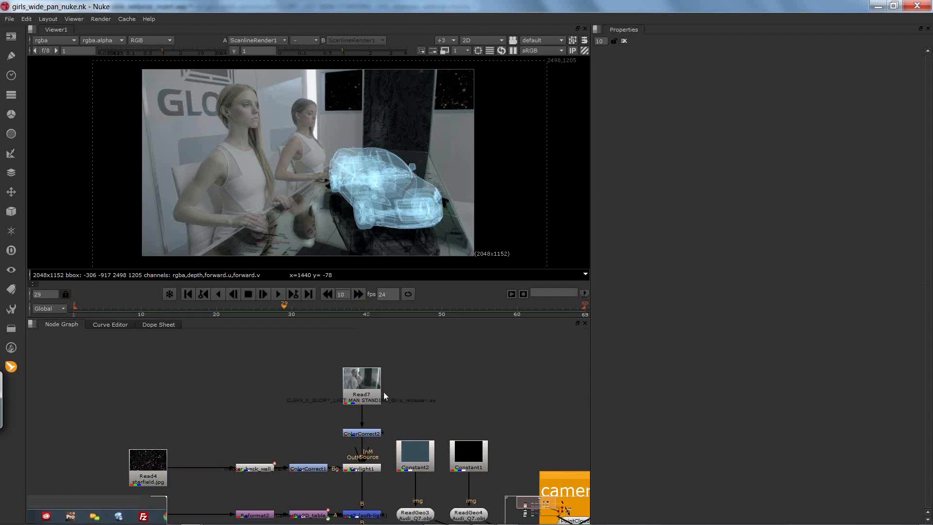
click(367, 389)
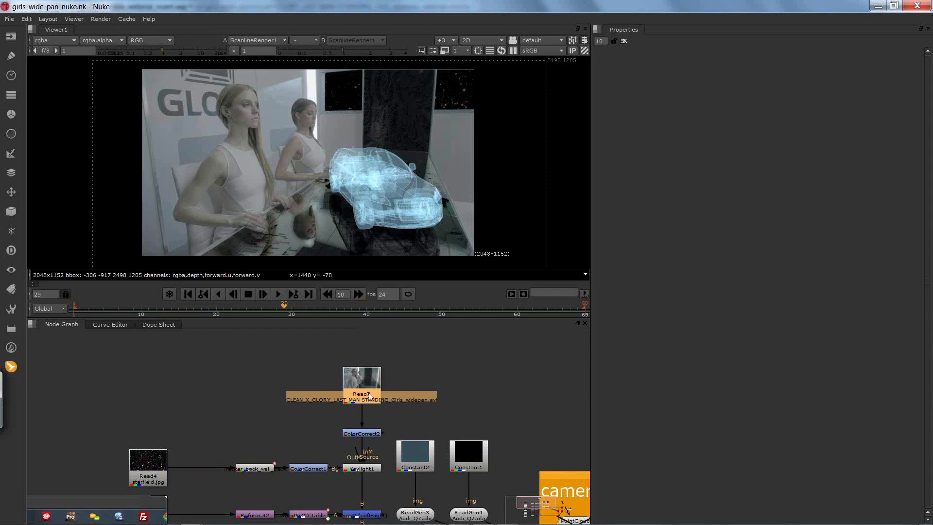
key(1)
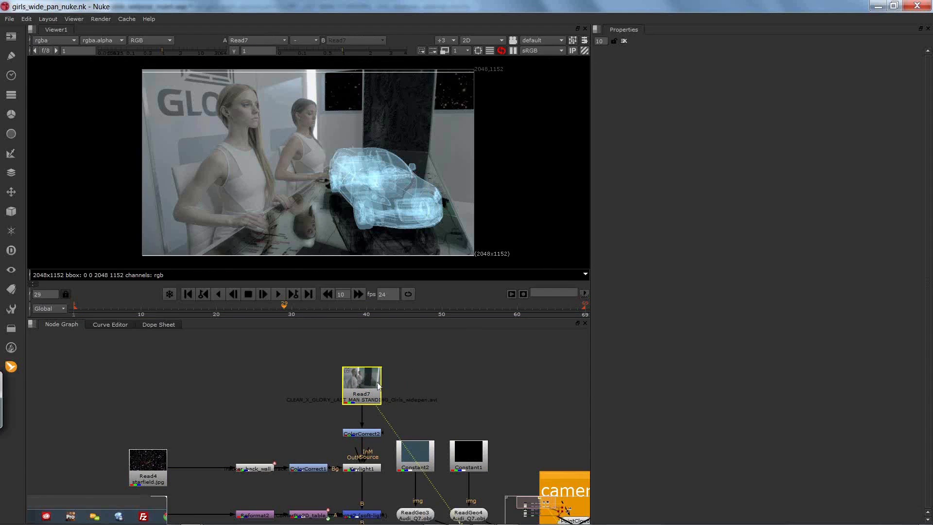
click(377, 387)
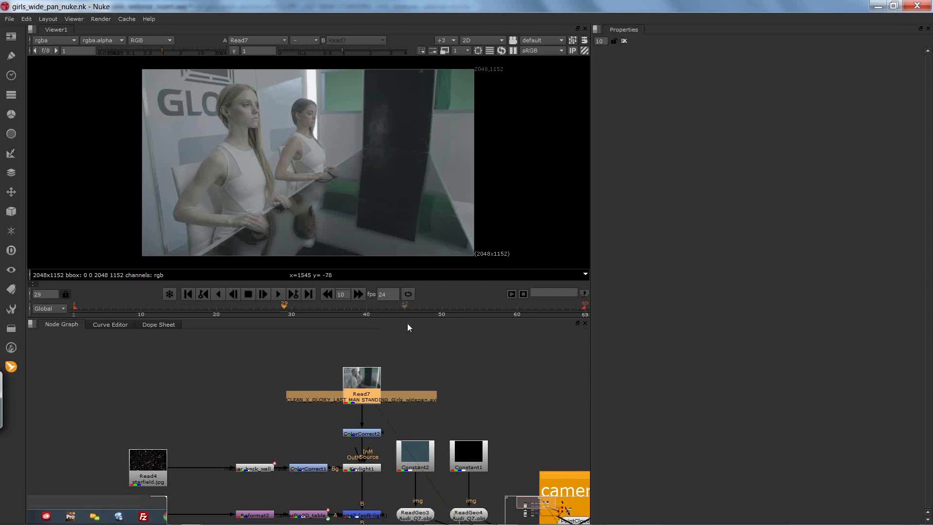
key(x)
click(428, 443)
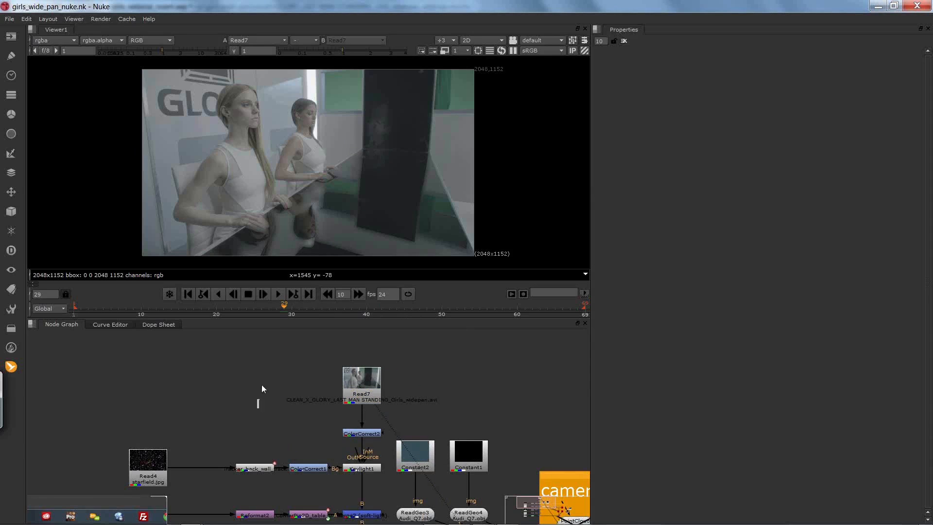
Open the Tracker_back_wall_track node after the starfield Read4, go to frame 0, and delete the node
drag(263, 450, 270, 349)
drag(360, 345, 362, 355)
drag(317, 406, 288, 386)
click(212, 351)
double_click(275, 365)
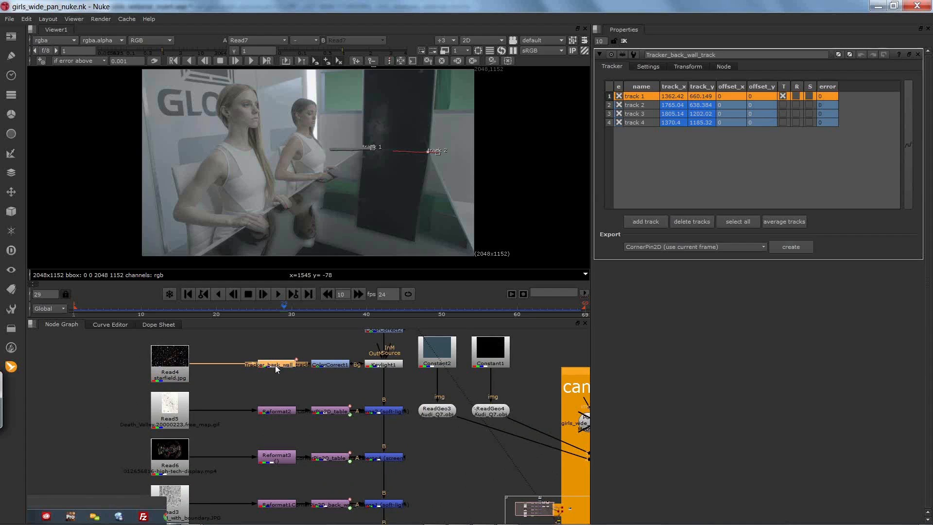
drag(277, 312, 68, 311)
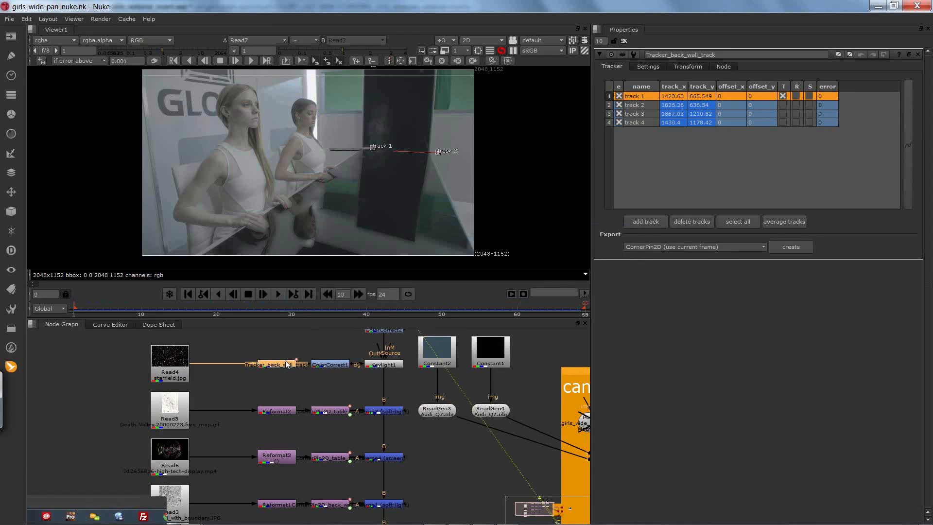
key(Delete)
Switch to mocha Pro, select the back wall track layer, show it and table track, and hide the wall markers and back markers layers
key(alt+Tab)
key(alt+Tab)
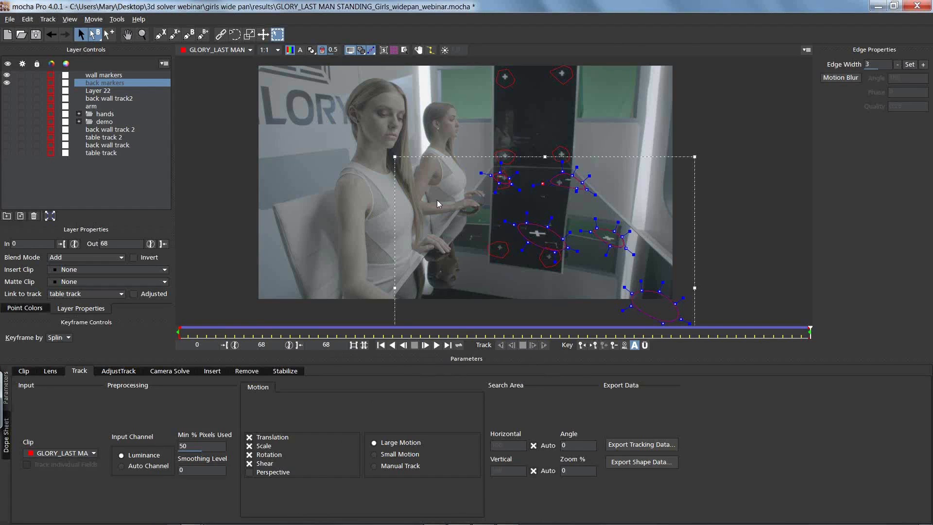
click(108, 146)
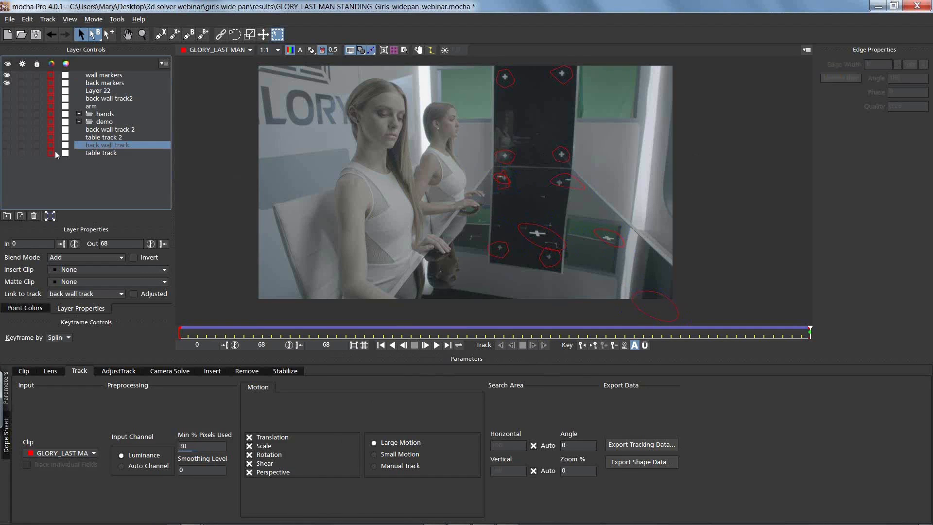
click(6, 145)
click(7, 75)
click(7, 83)
click(7, 152)
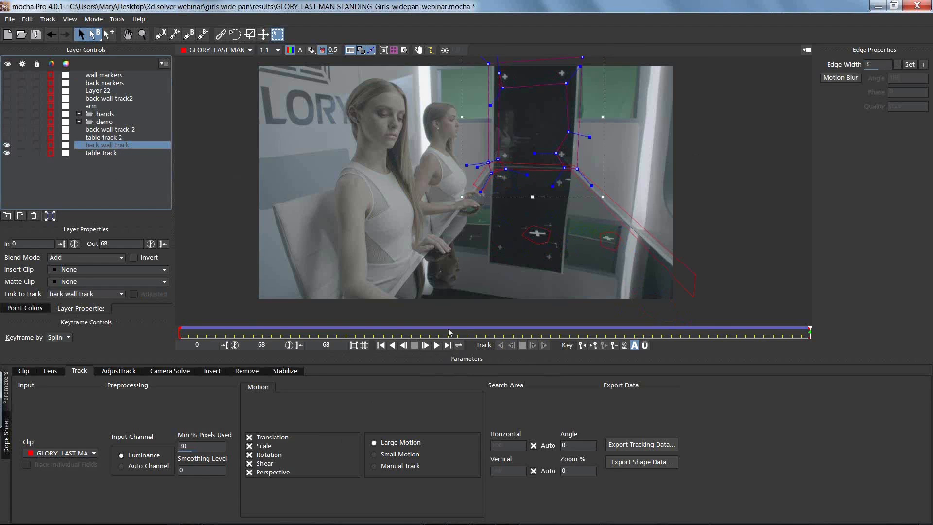
Export the back wall track's tracking data to the clipboard in Nuke 7 Tracker (*.nk) format
click(628, 445)
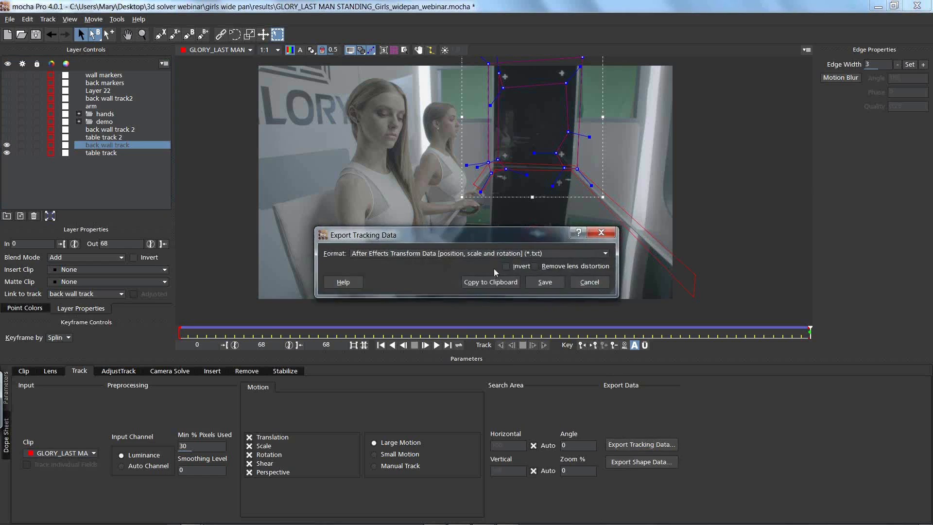
click(471, 252)
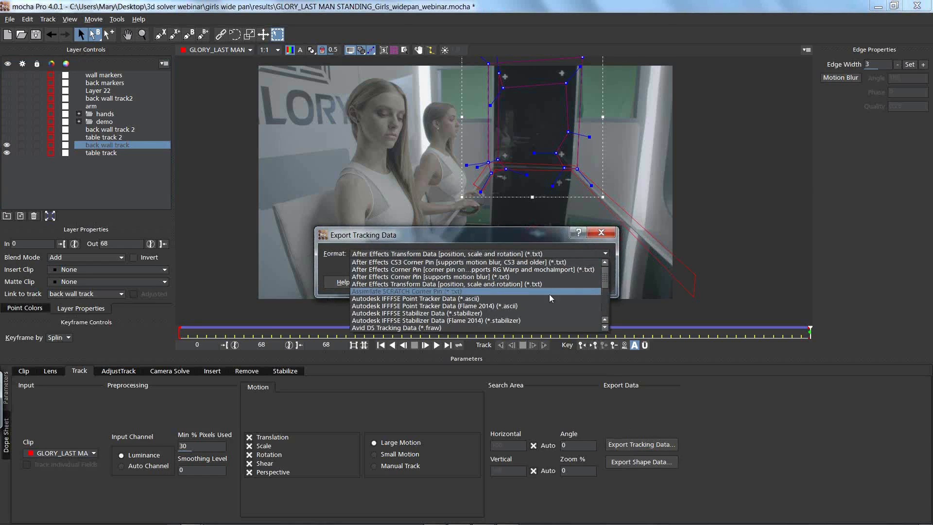
drag(608, 278, 605, 305)
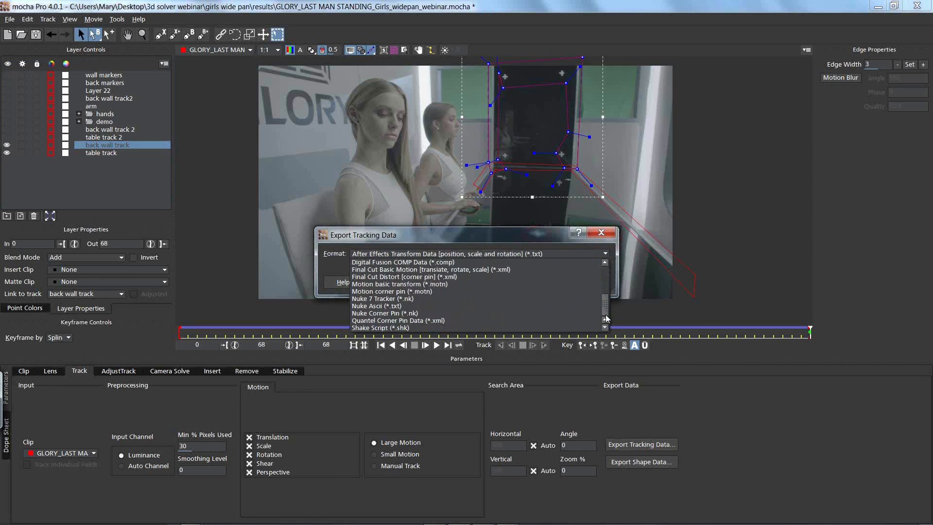
click(376, 298)
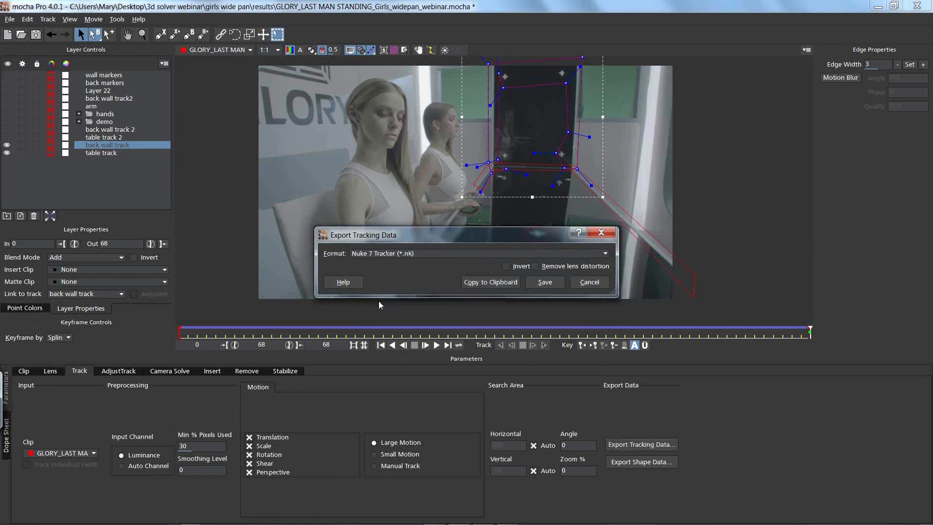
click(477, 283)
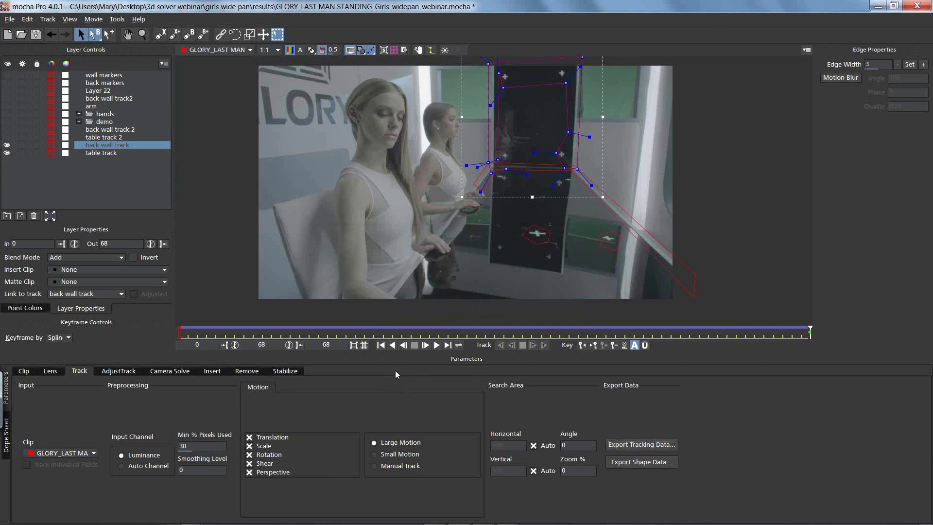
Switch back to Nuke, paste the tracker after the starfield Read4 node, and position it before ColorCorrect1
key(alt+Tab)
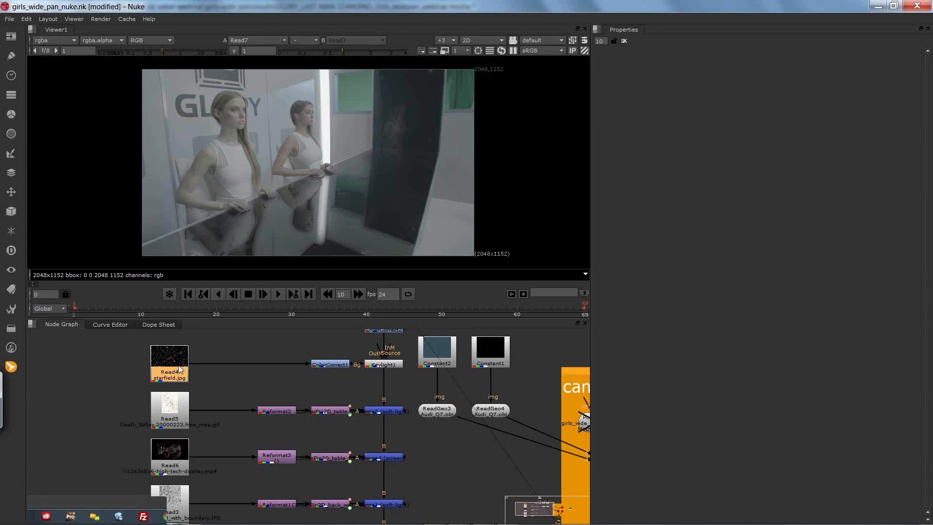
key(ctrl+v)
drag(187, 365, 249, 364)
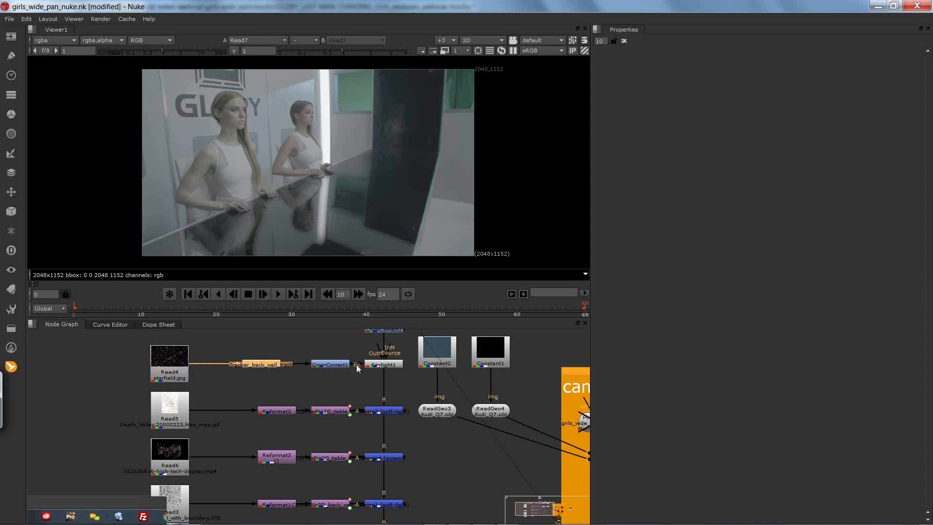
View the Keylight1 output in the viewer and open the pasted back wall tracker's properties
click(375, 366)
key(1)
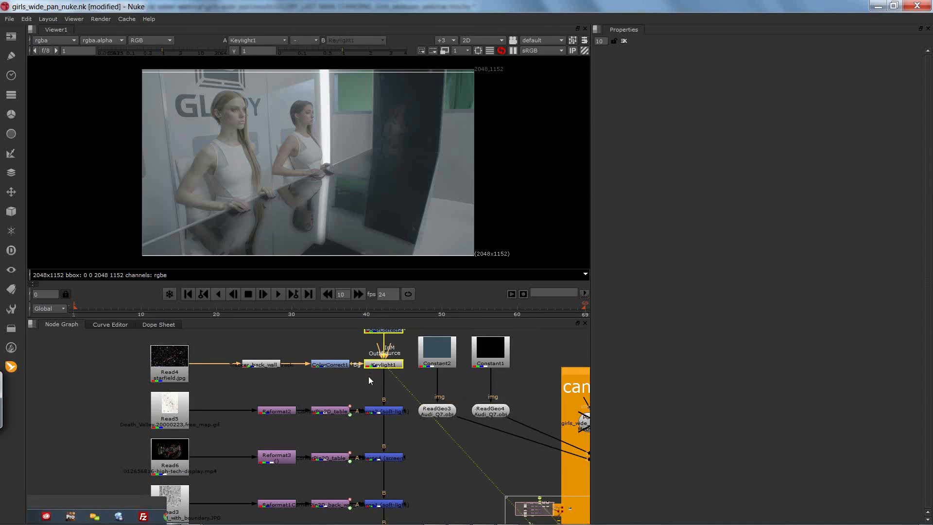
click(268, 365)
double_click(268, 366)
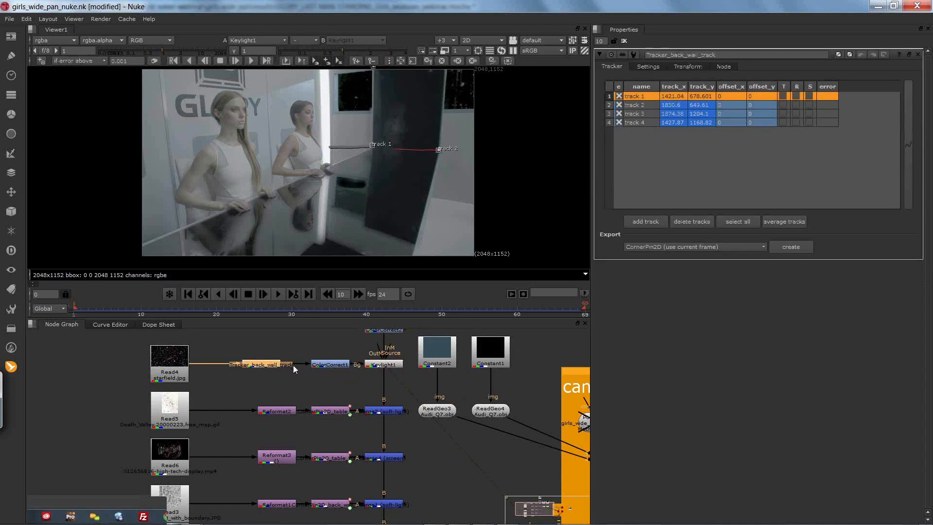
key(space)
key(space)
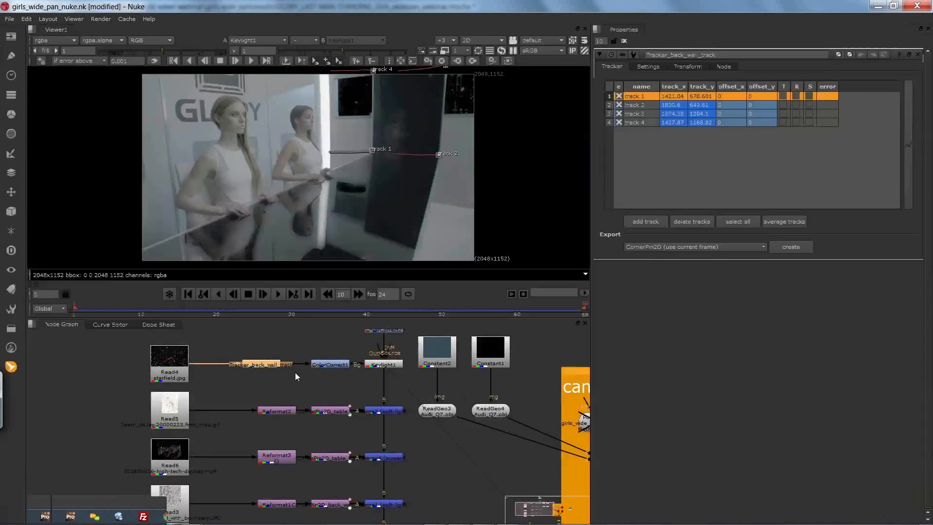
Play the tracked starfield composite in the viewer and return to frame 1
click(278, 295)
click(278, 295)
click(305, 295)
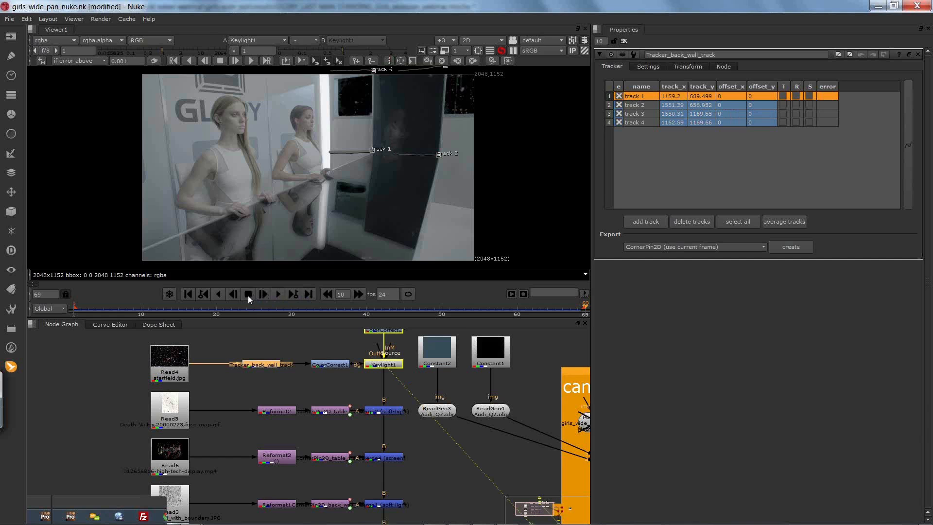
click(276, 294)
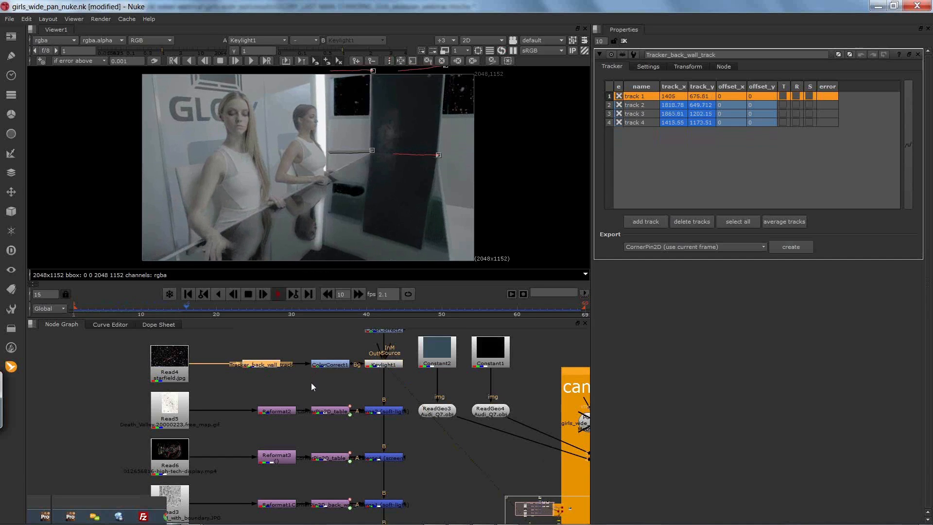
drag(202, 306, 81, 308)
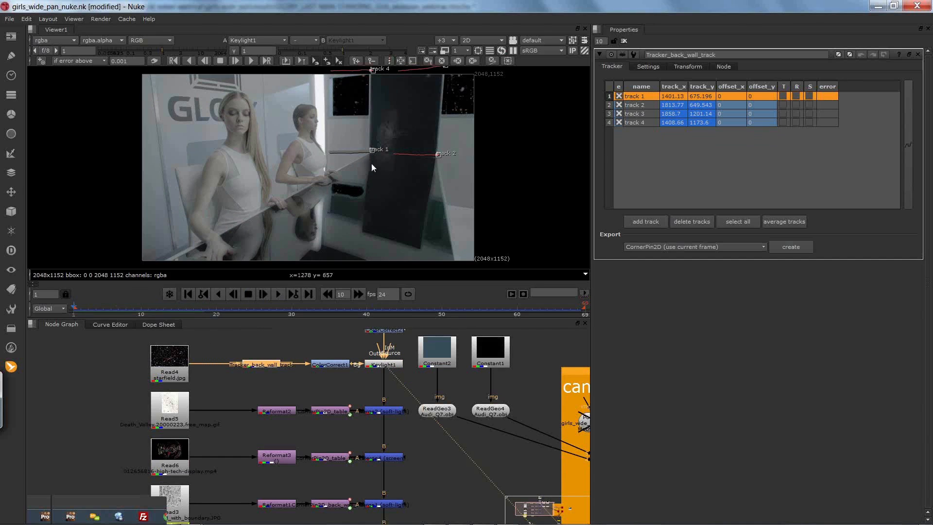
Shift Reformat2 toward Read5, and view the outputs of Read5, Reformat2 and the table corner pin in turn
drag(254, 387, 327, 436)
drag(272, 411, 249, 411)
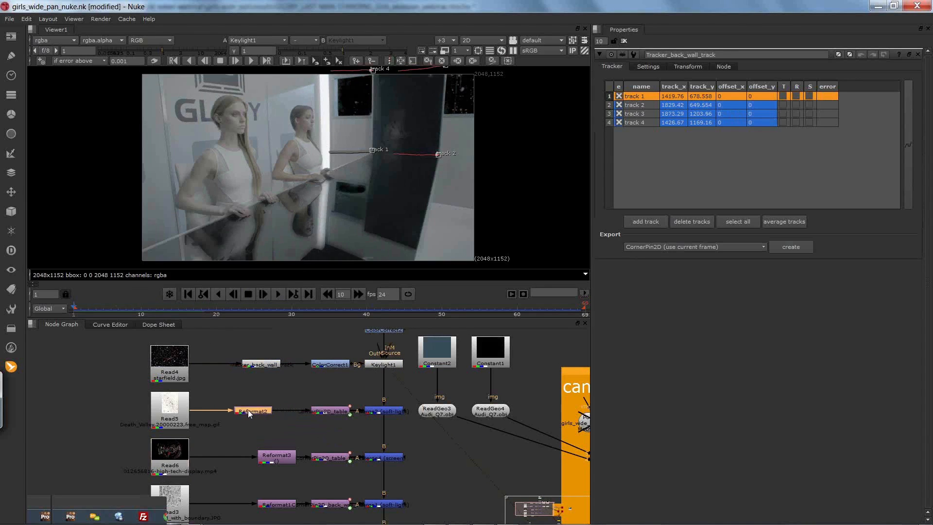
click(174, 417)
key(1)
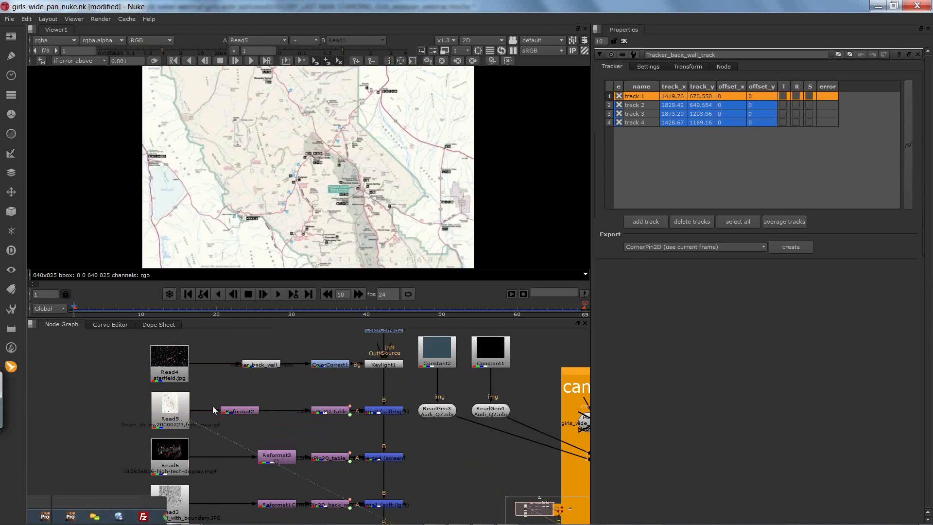
click(249, 410)
key(1)
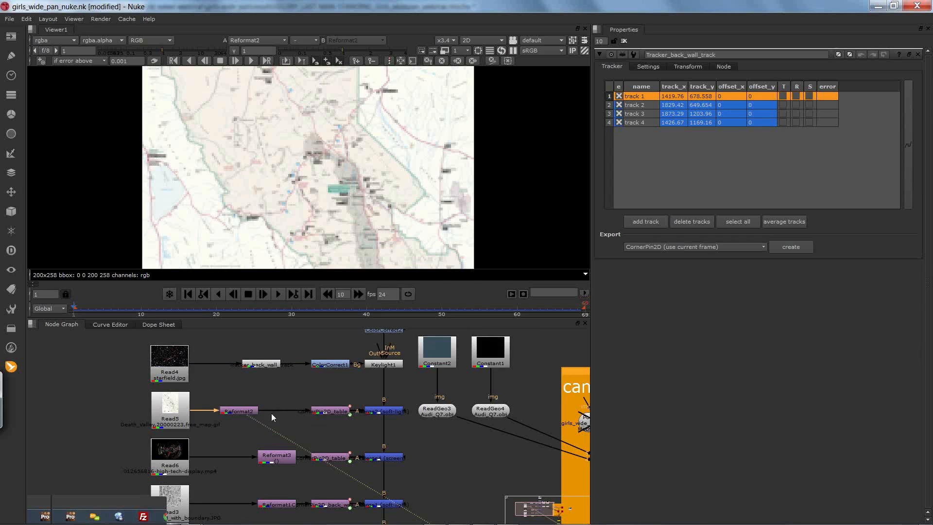
click(328, 411)
key(1)
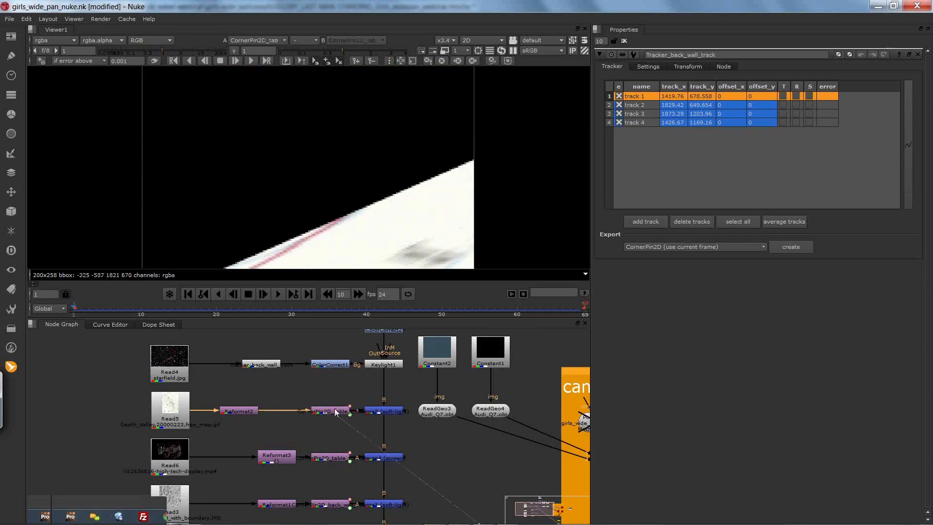
View the Merge2 output and delete the existing table corner pin between Reformat2 and Merge2
click(383, 412)
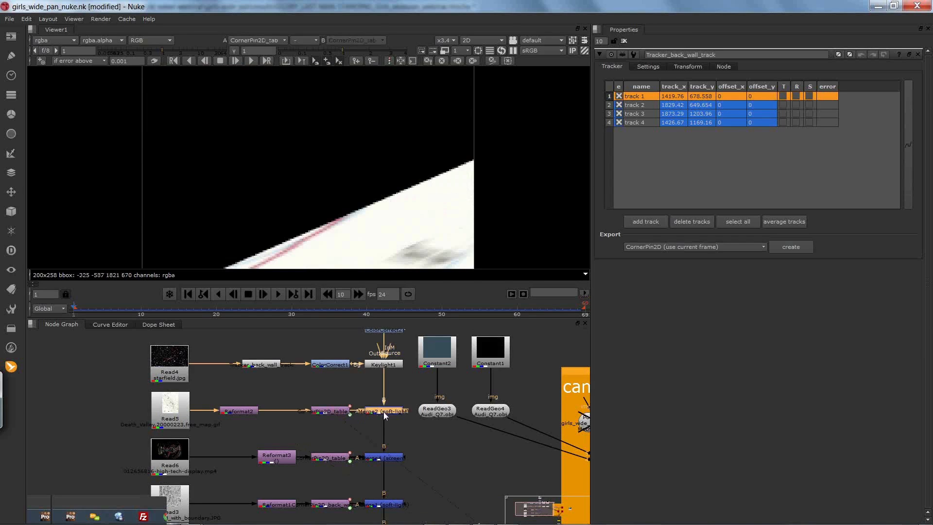
key(1)
drag(346, 414, 315, 409)
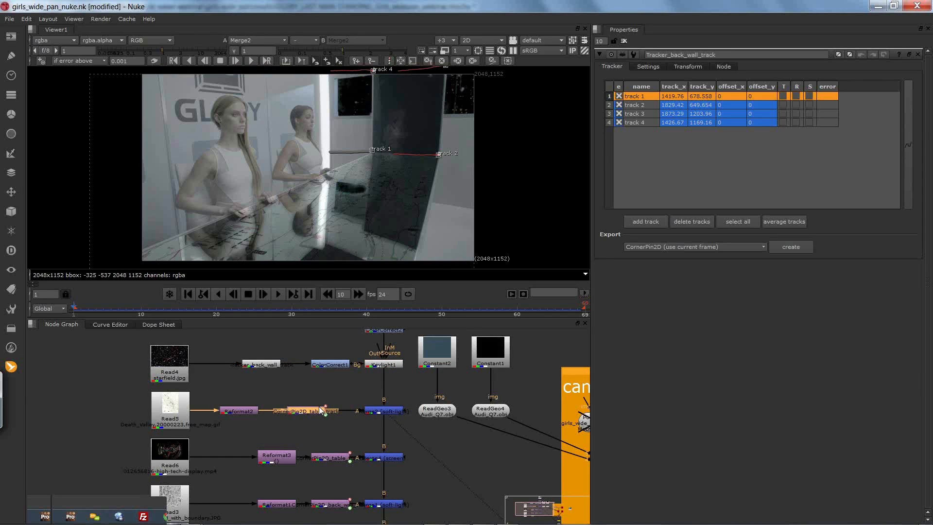
key(Delete)
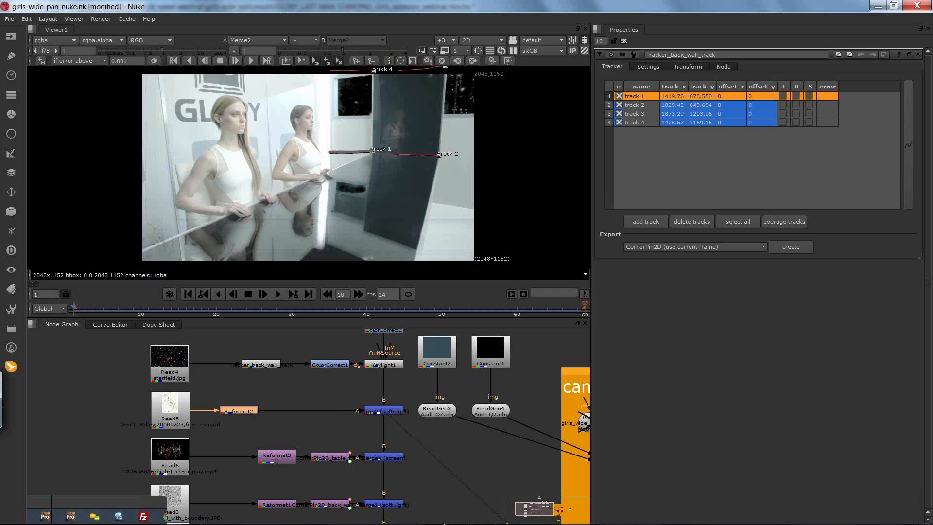
Switch to mocha Pro and export the table track's tracking data to the clipboard in Nuke Corner Pin (*.nk) format
key(alt+Tab)
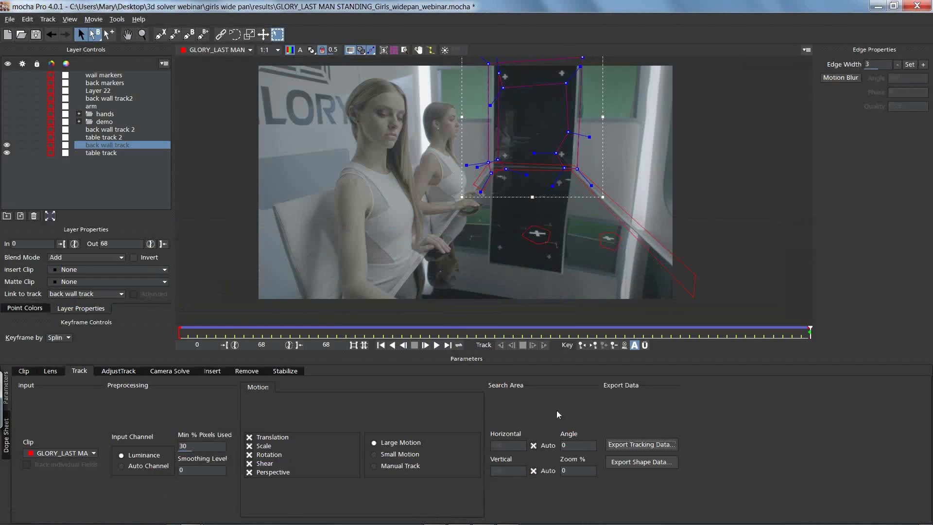
click(98, 152)
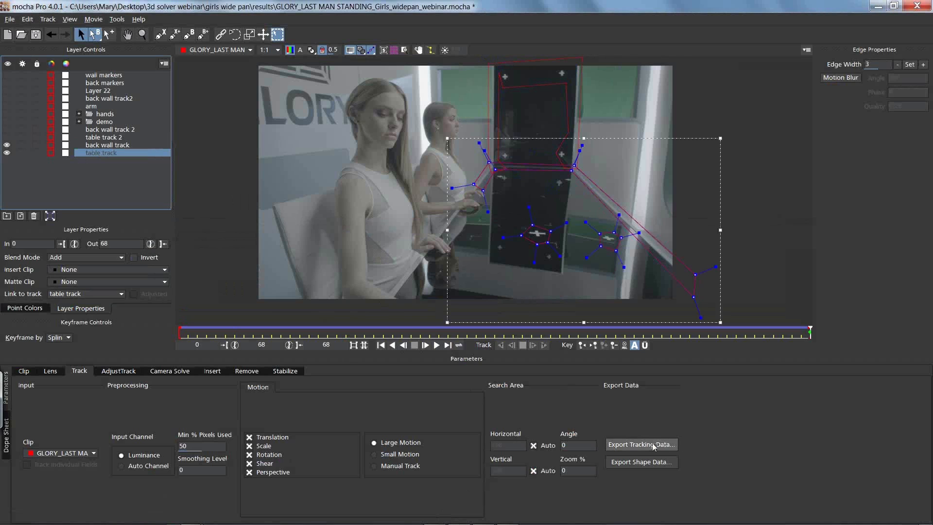
click(637, 445)
click(425, 253)
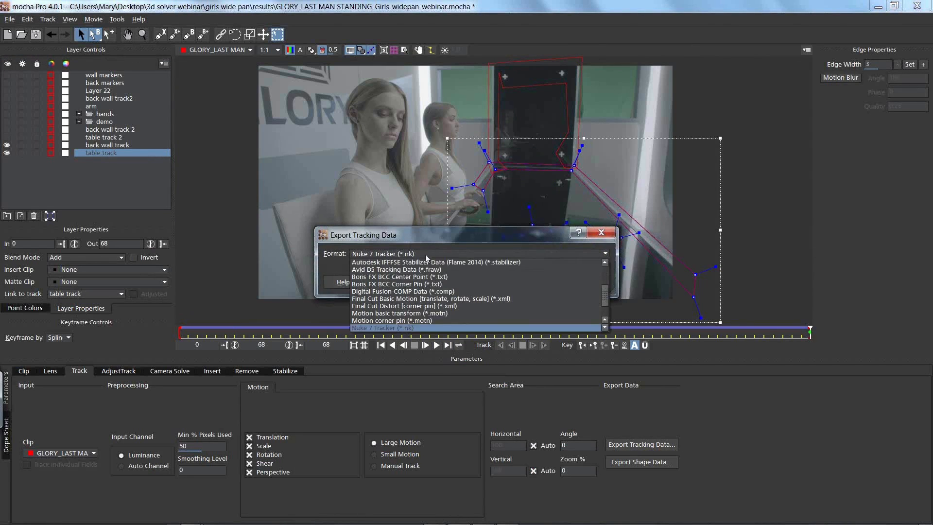
click(604, 328)
click(605, 328)
click(456, 312)
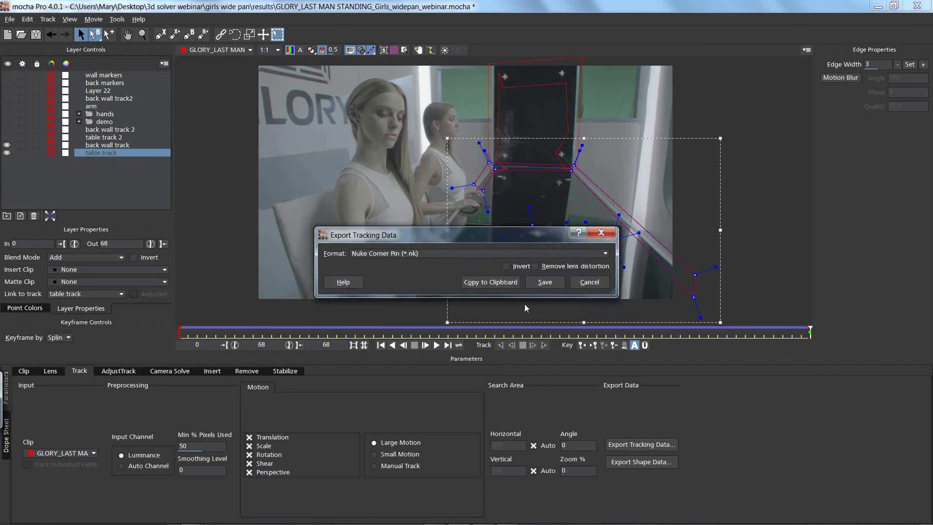
click(495, 282)
Switch back to Nuke, paste the table corner pin after Reformat2, and position it before Merge2
key(alt+Tab)
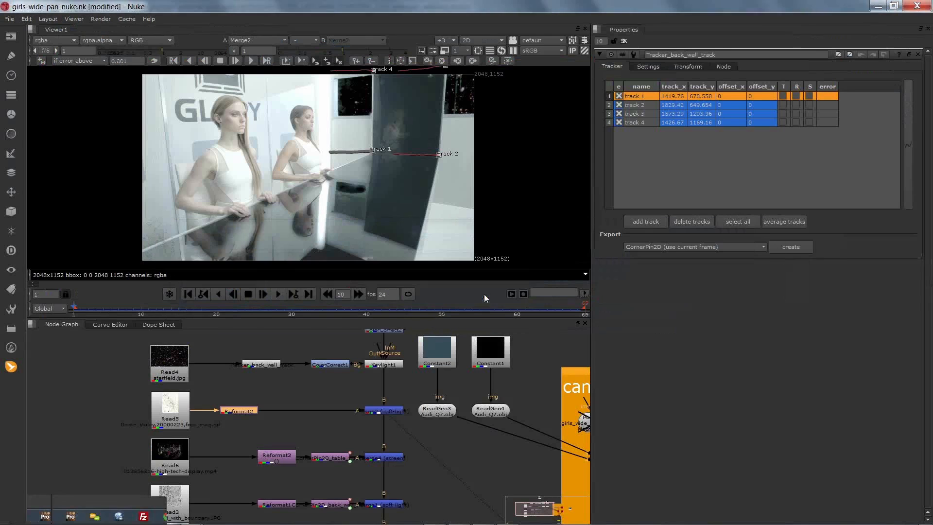
key(ctrl+v)
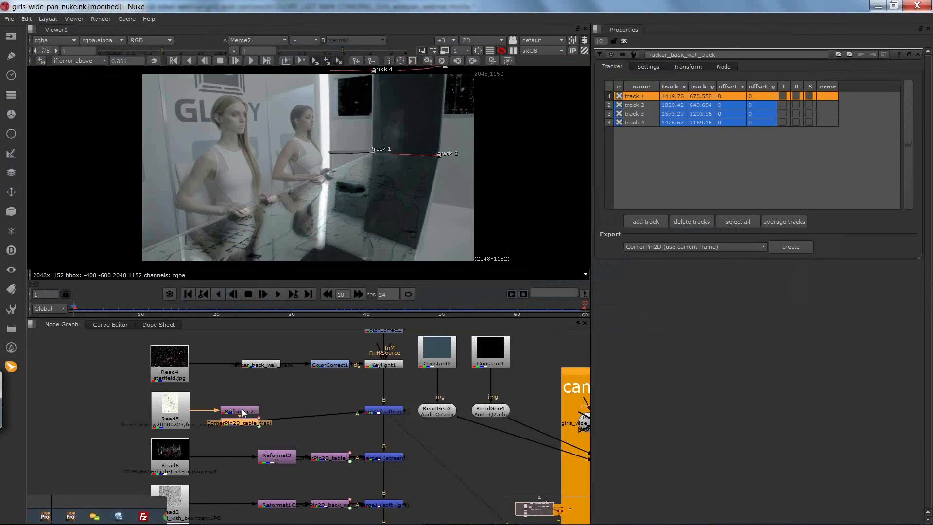
drag(319, 406, 326, 413)
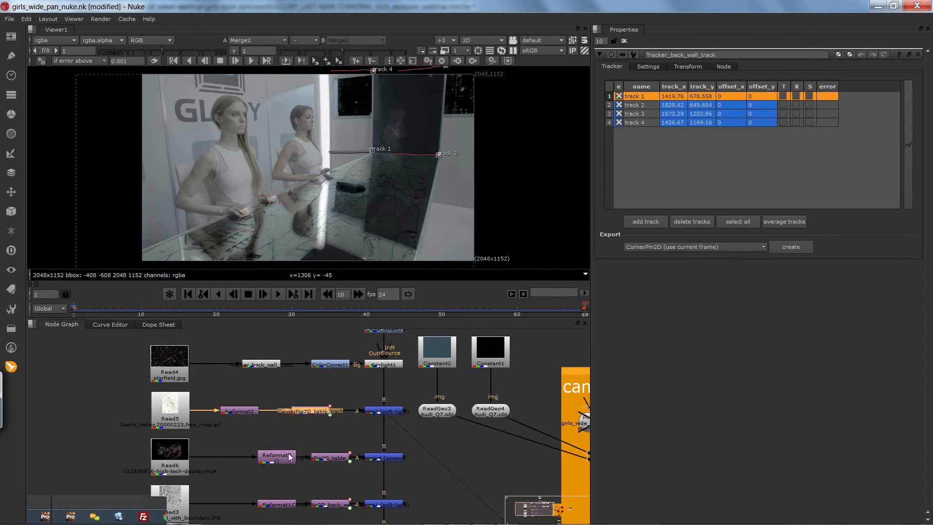
Move Reformat3 and its table corner pin closer to Read6 in the node graph
drag(282, 457, 253, 456)
click(333, 459)
drag(334, 459, 310, 459)
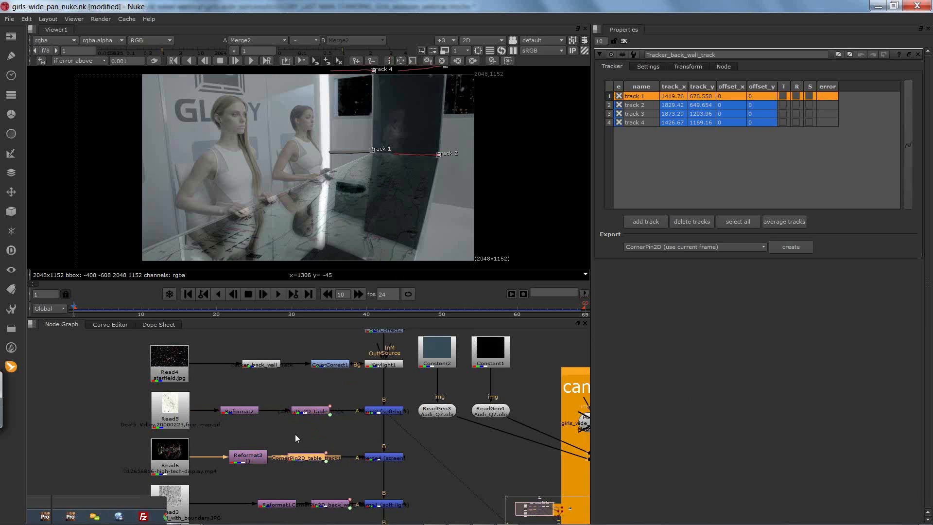
View the Merge1 output and play the composite briefly to check the layered inserts
click(392, 505)
key(1)
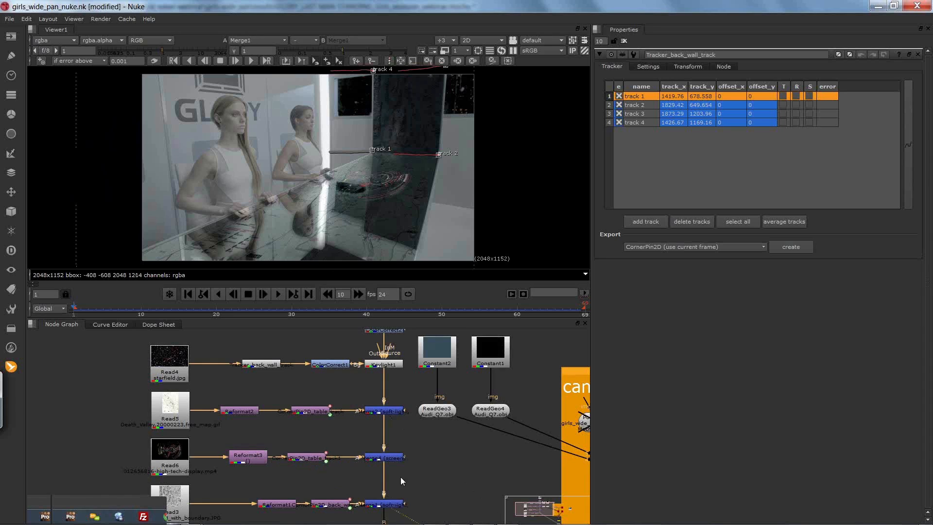
click(278, 295)
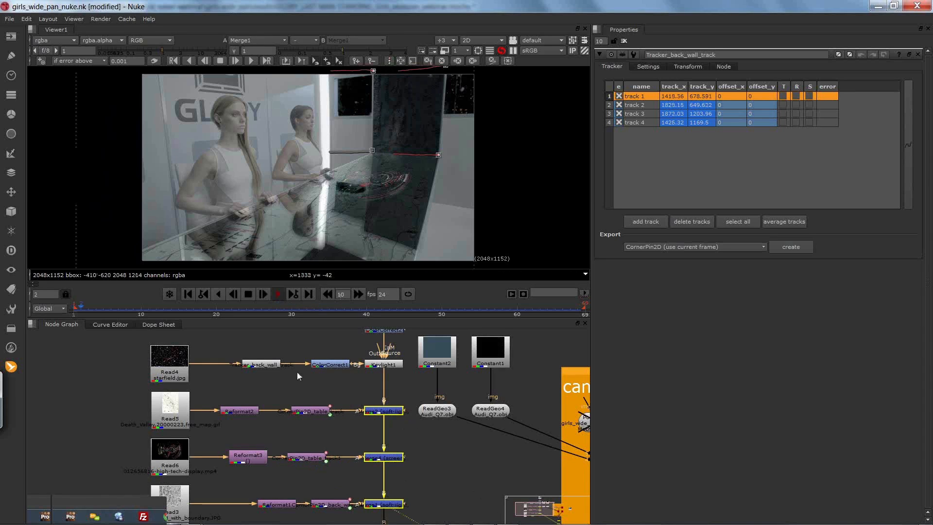
click(248, 295)
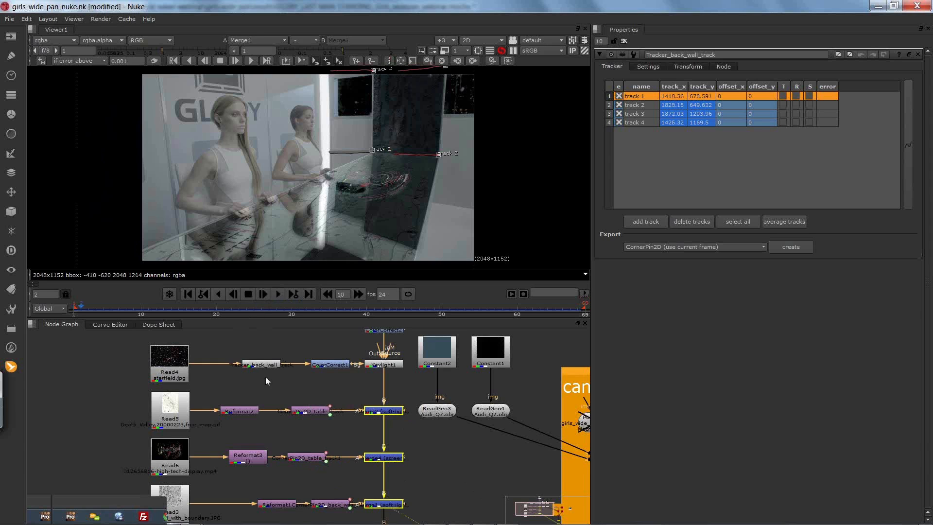
Look over the Read1 clean plate branch, from its table roto node through the final over merge to the 3D scene
drag(310, 439, 293, 331)
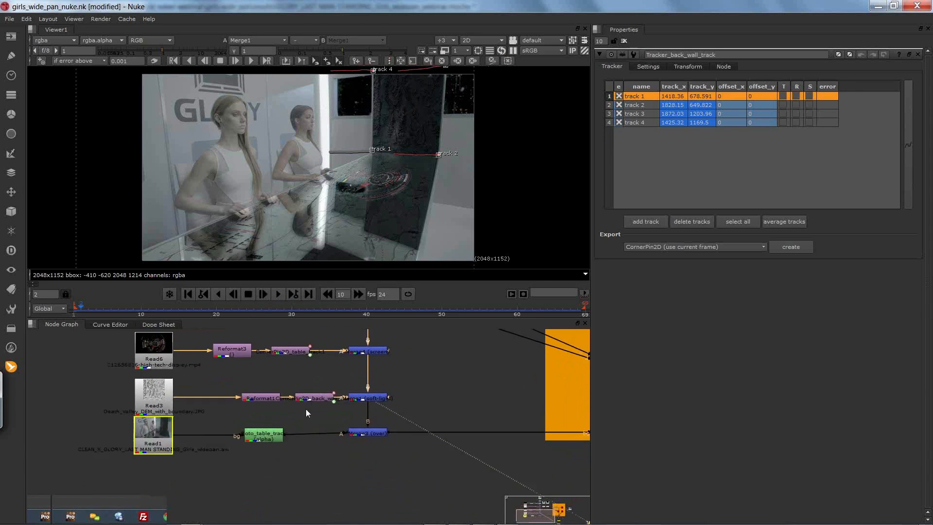
drag(289, 457, 306, 443)
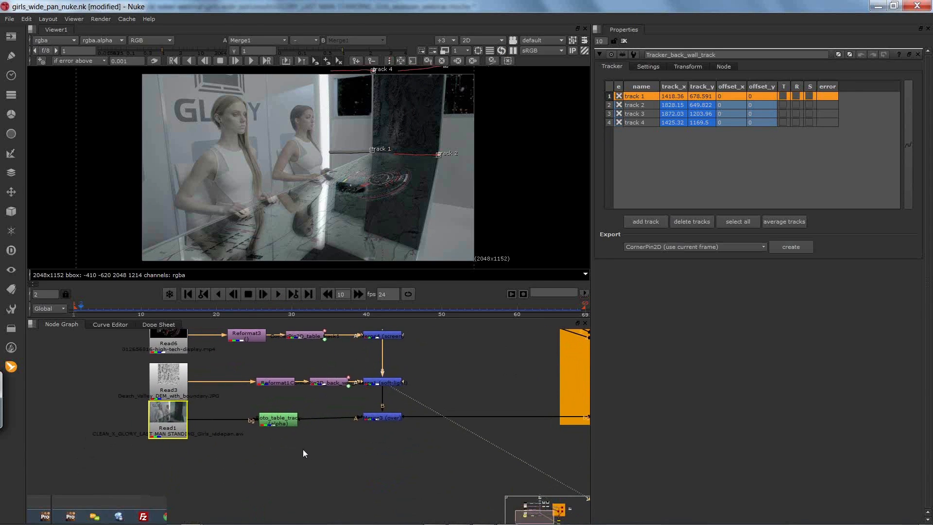
click(304, 451)
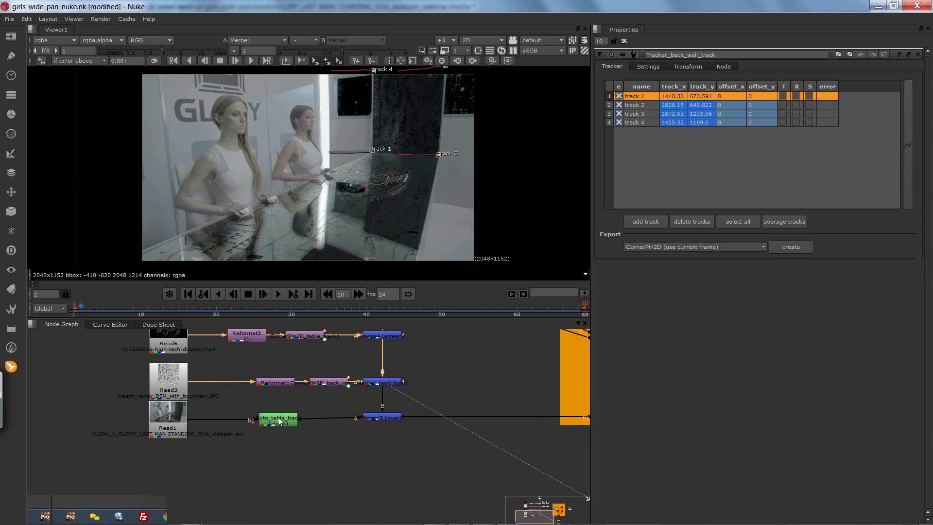
drag(288, 414, 323, 424)
drag(199, 428, 204, 431)
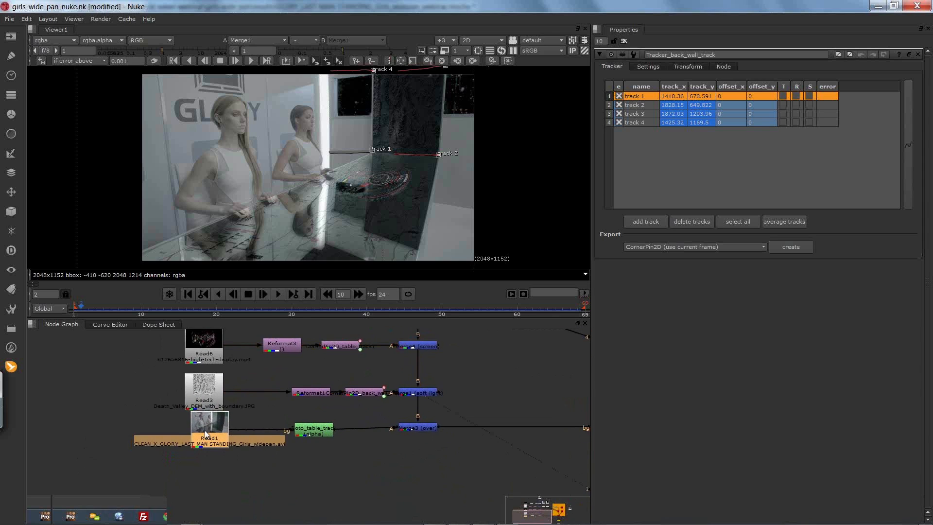
drag(387, 453, 233, 420)
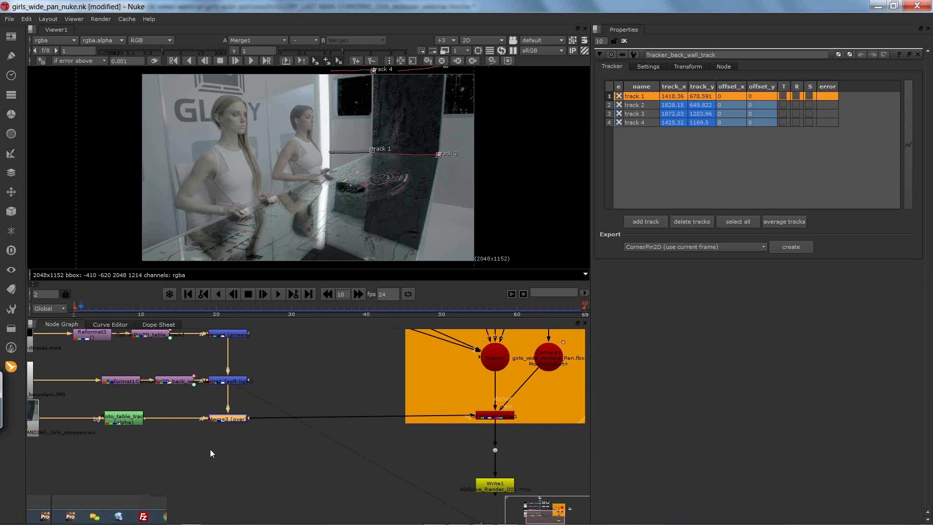
drag(210, 449, 287, 439)
Open Read1's properties and delete the table roto node between Read1 and the over merge
click(97, 413)
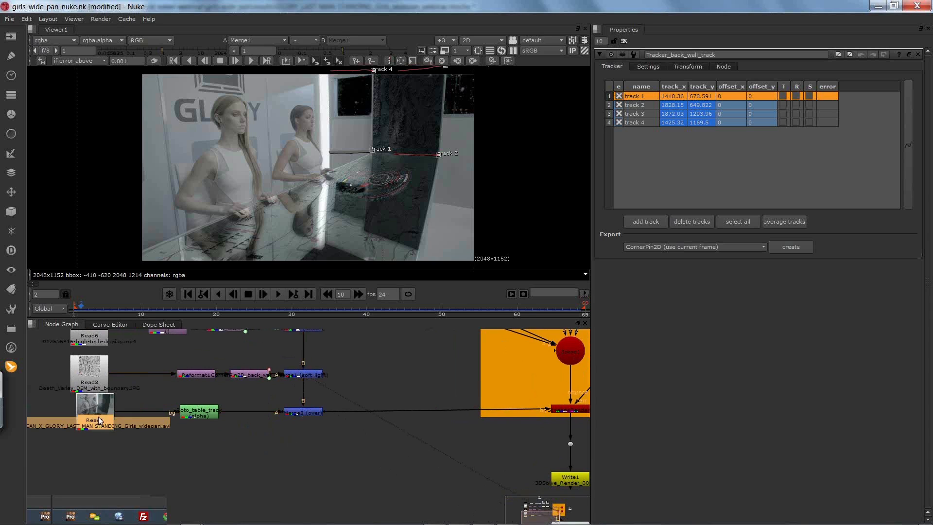
double_click(98, 413)
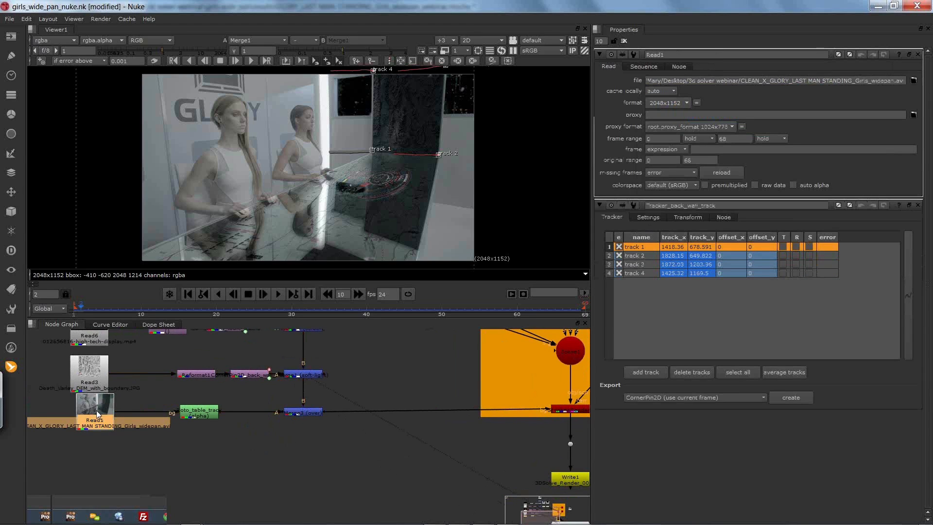
click(214, 414)
key(Delete)
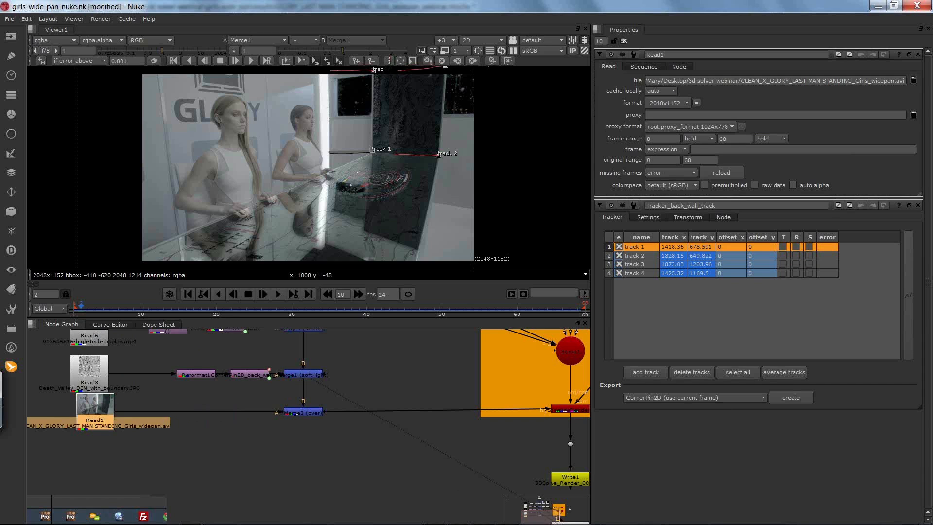
Switch to mocha Pro, hide the back wall track and table track layers, show the hands group, and go to frame 0
key(alt+Tab)
key(Tab)
key(alt+Tab)
key(alt+Tab)
key(alt+Tab)
key(alt+Tab)
key(alt+Tab)
key(alt+Tab)
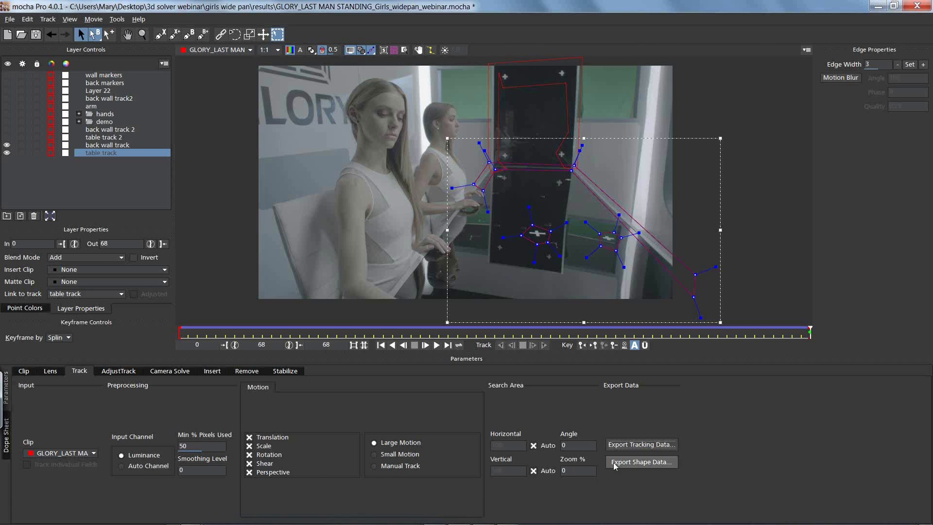
click(7, 146)
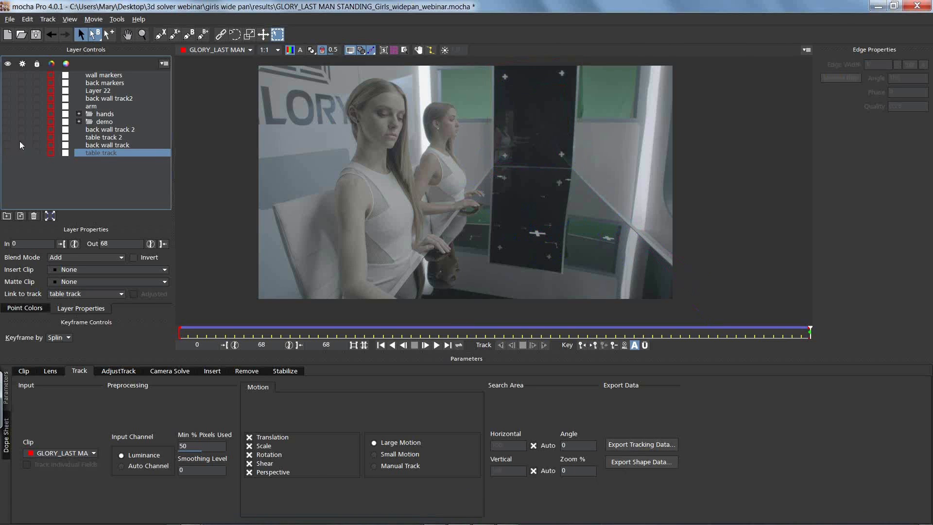
click(7, 114)
drag(521, 336, 97, 309)
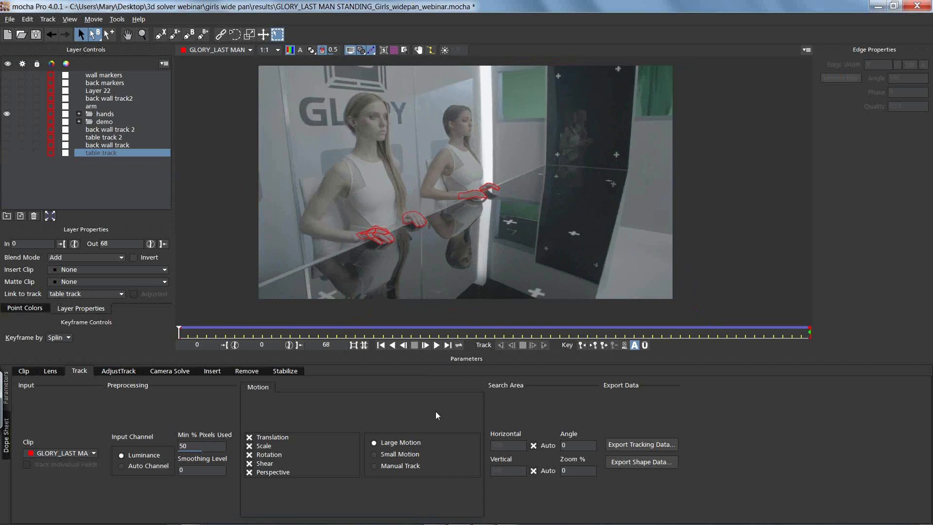
Copy the shape data of all visible layers to the clipboard in Nuke v6.2+ RotoPaint [Transform & Shape] format
click(641, 462)
click(442, 255)
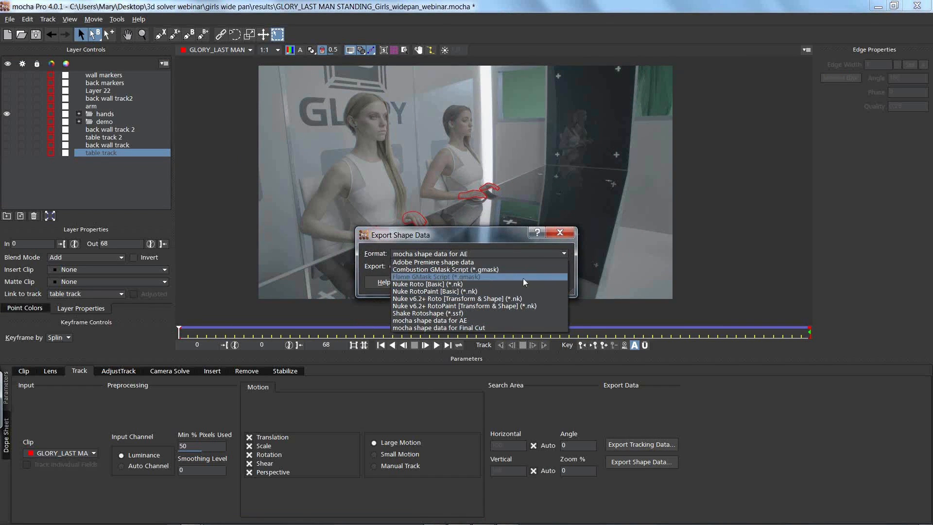
click(433, 306)
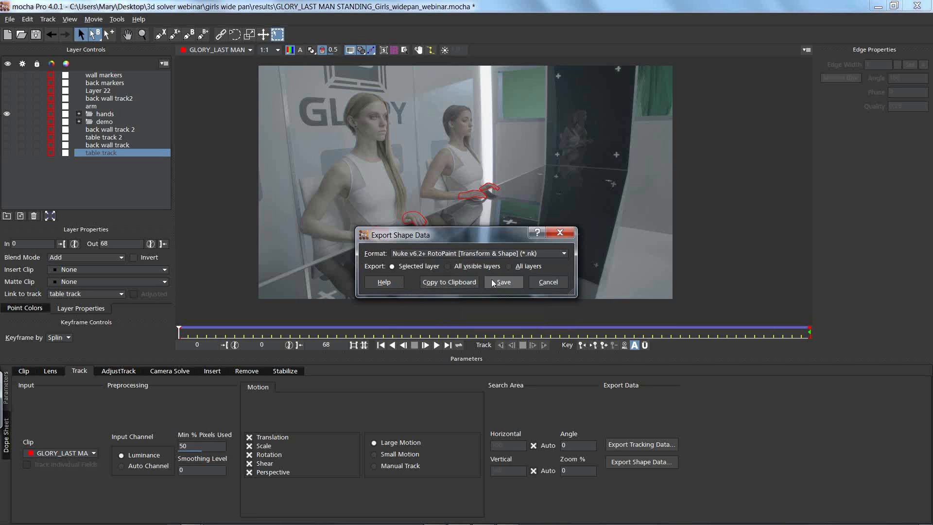
click(454, 267)
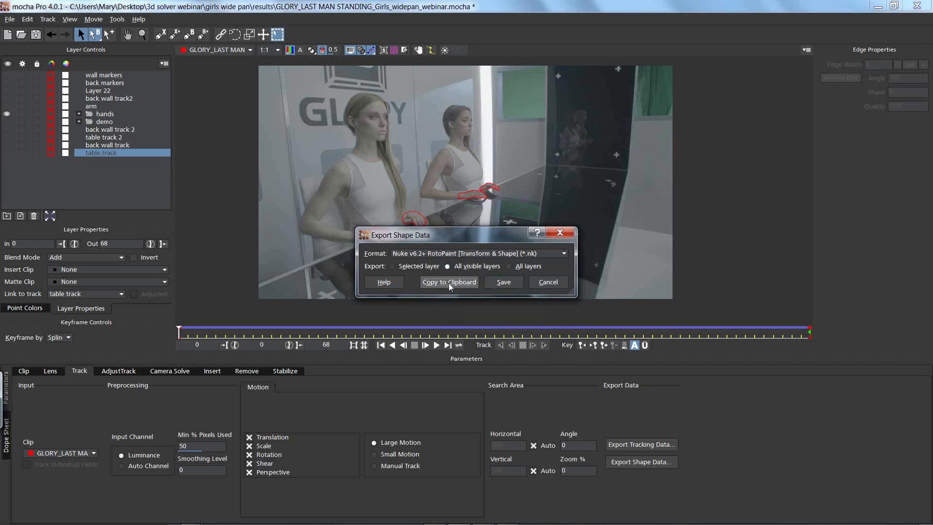
click(447, 283)
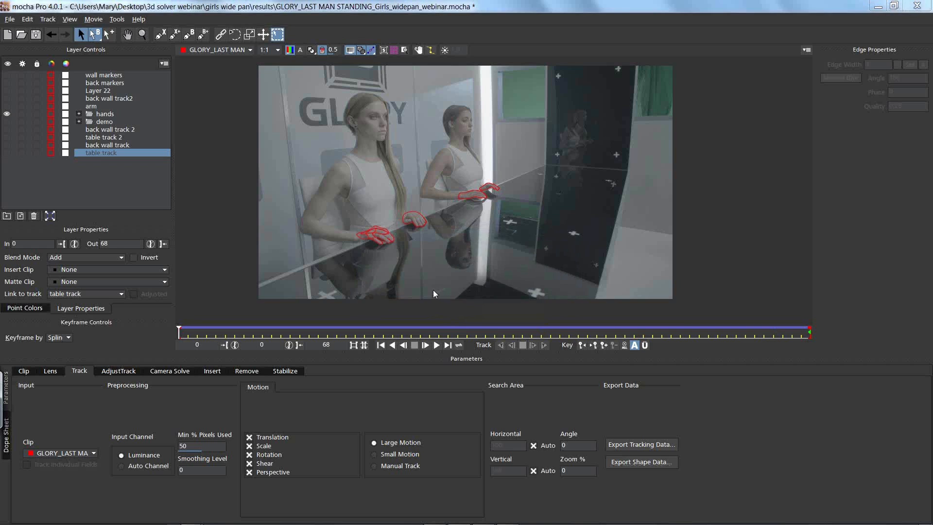
Switch to Nuke, paste the exported hands roto node and insert it between Read1 and the over merge
key(alt+Tab)
key(alt+Tab)
key(alt+Tab)
key(alt+Tab)
key(alt+Tab)
key(alt+Tab)
key(alt+Tab)
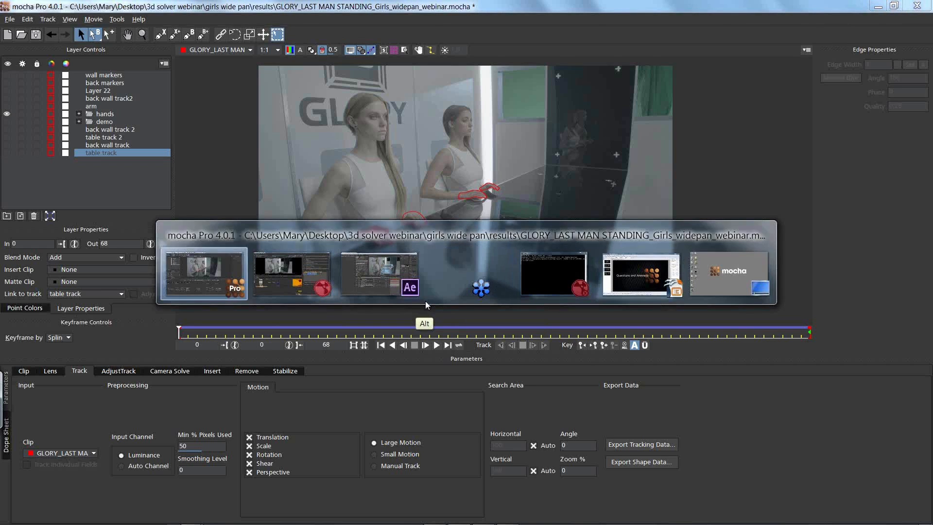
key(alt+Tab)
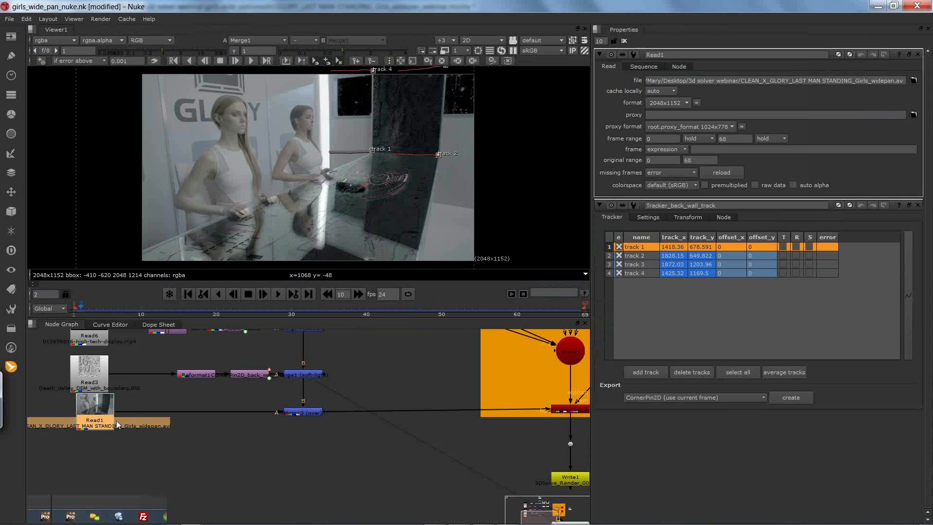
click(26, 19)
click(50, 130)
drag(93, 441, 200, 418)
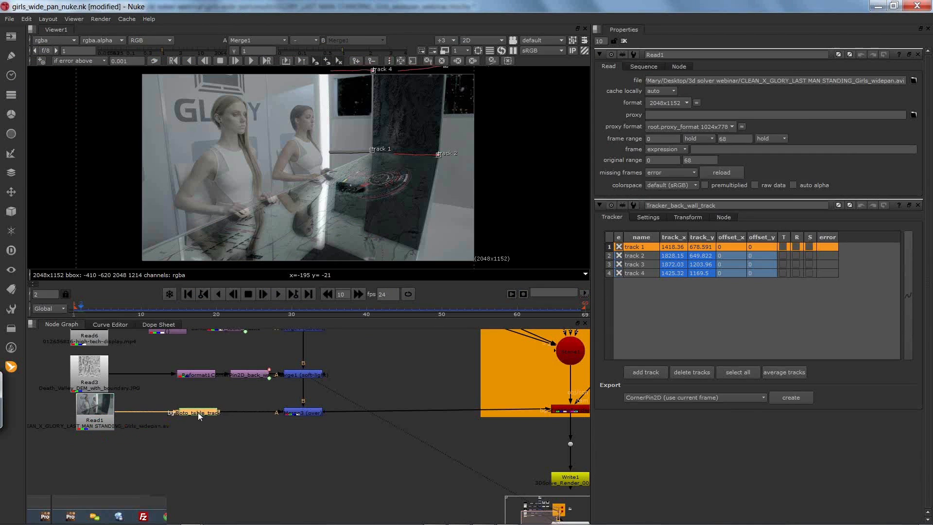
Set the pasted roto node's output to alpha and its premultiply to rgba
double_click(198, 412)
click(671, 82)
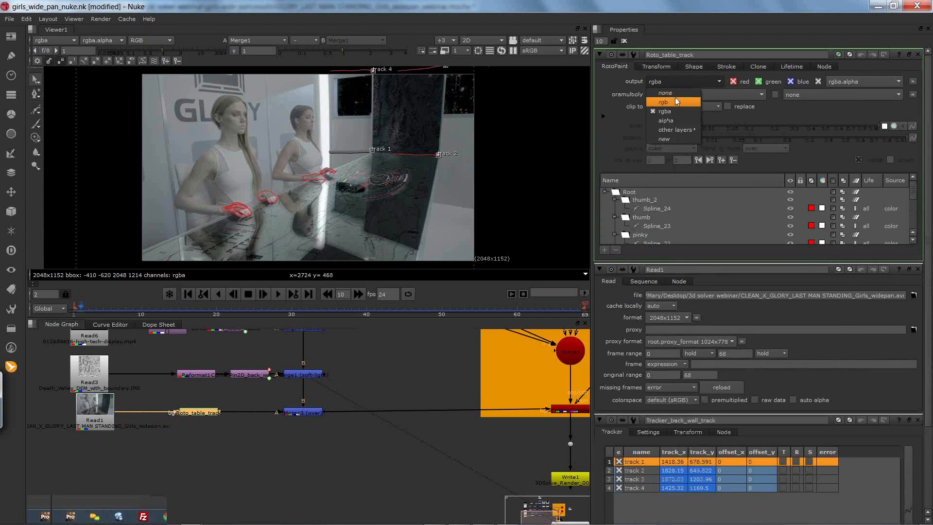
click(675, 121)
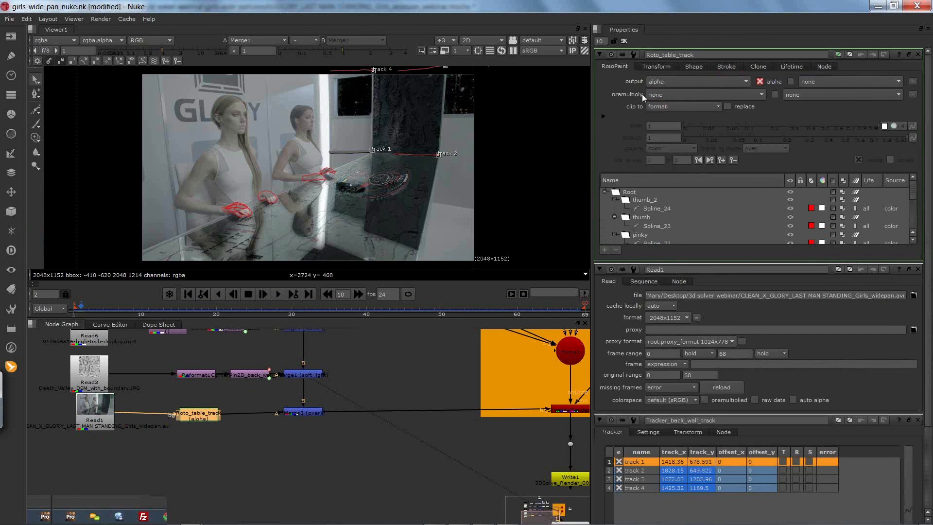
click(669, 95)
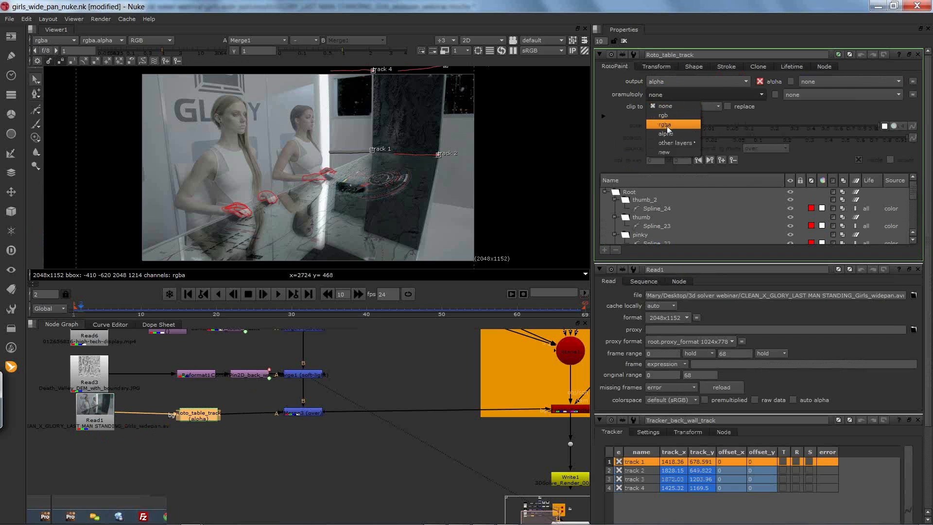
click(664, 128)
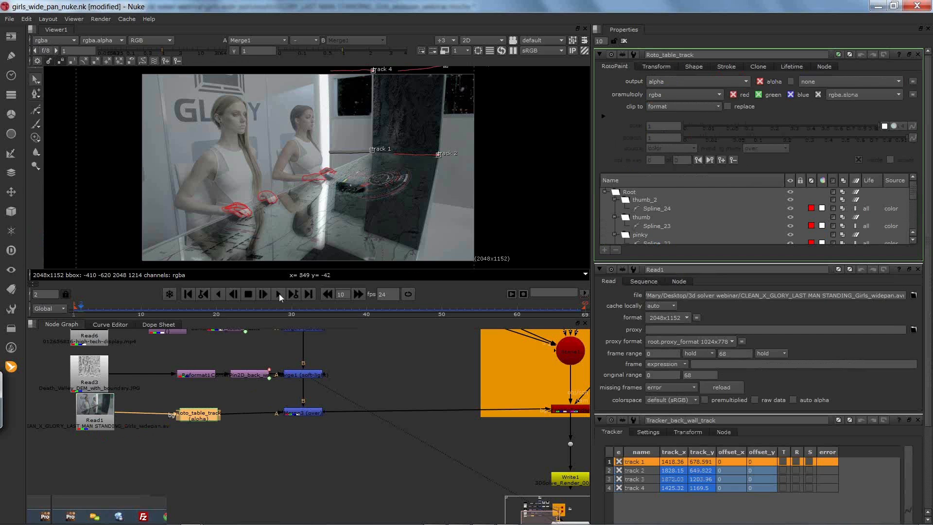
View the Merge3 output, scrub the timeline to check the hand mattes, and return to frame 1
click(263, 436)
click(299, 312)
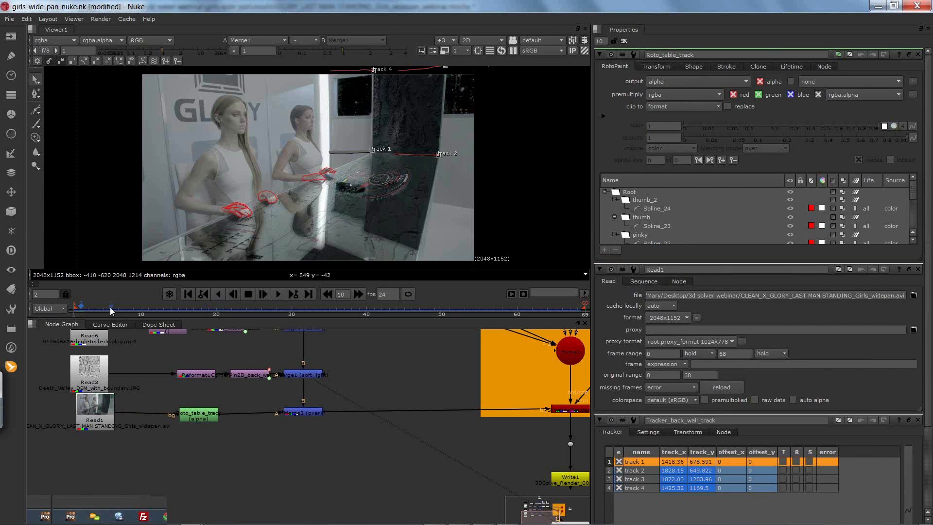
drag(313, 306, 157, 308)
drag(293, 413, 302, 411)
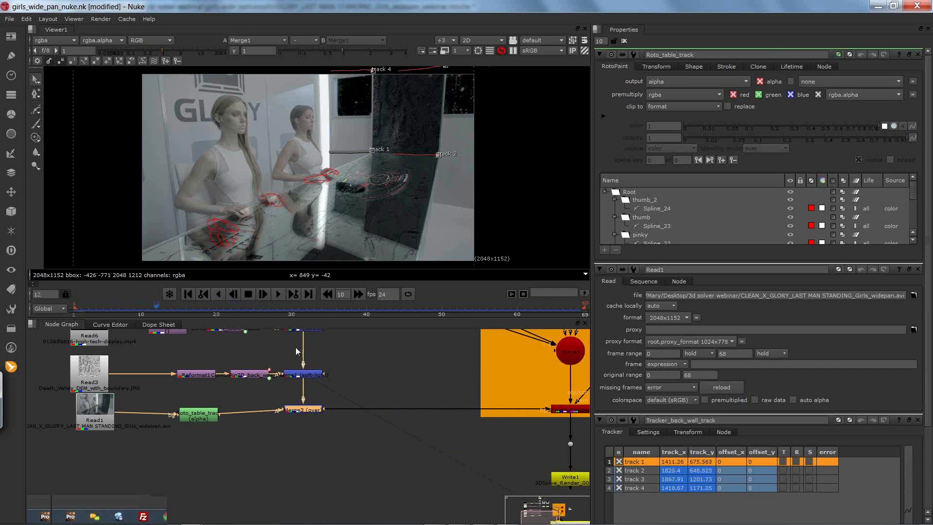
drag(149, 309, 141, 309)
click(308, 409)
key(1)
click(165, 309)
mouse_move(166, 310)
mouse_down()
mouse_move(75, 308)
mouse_move(94, 304)
mouse_move(76, 318)
mouse_up()
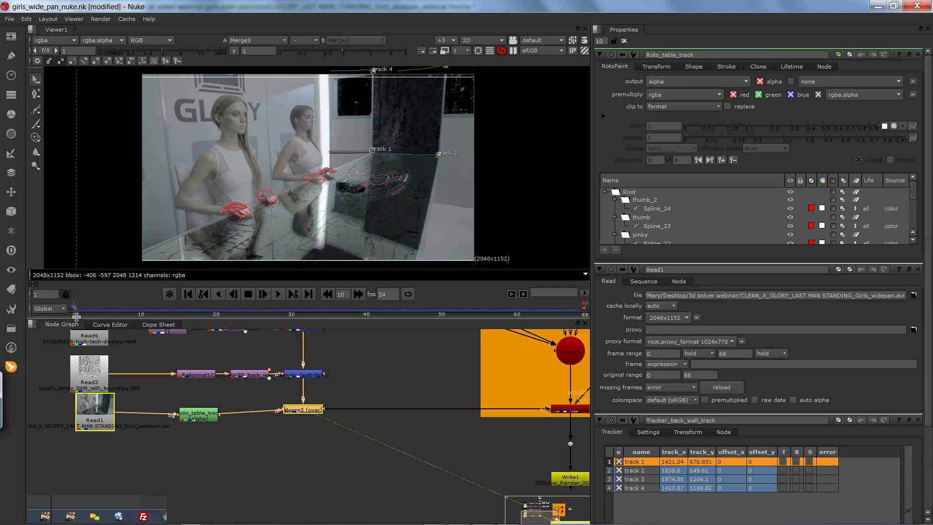
View the ScanlineRender1 output to check the car over the composited background
click(352, 348)
drag(346, 397, 188, 449)
drag(306, 387, 294, 470)
drag(286, 425, 294, 340)
drag(319, 424, 291, 372)
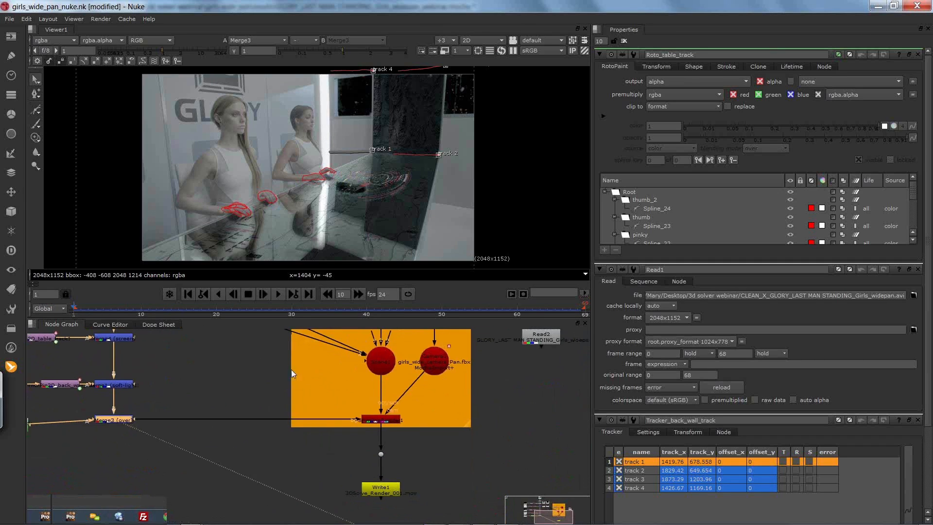
click(379, 424)
key(1)
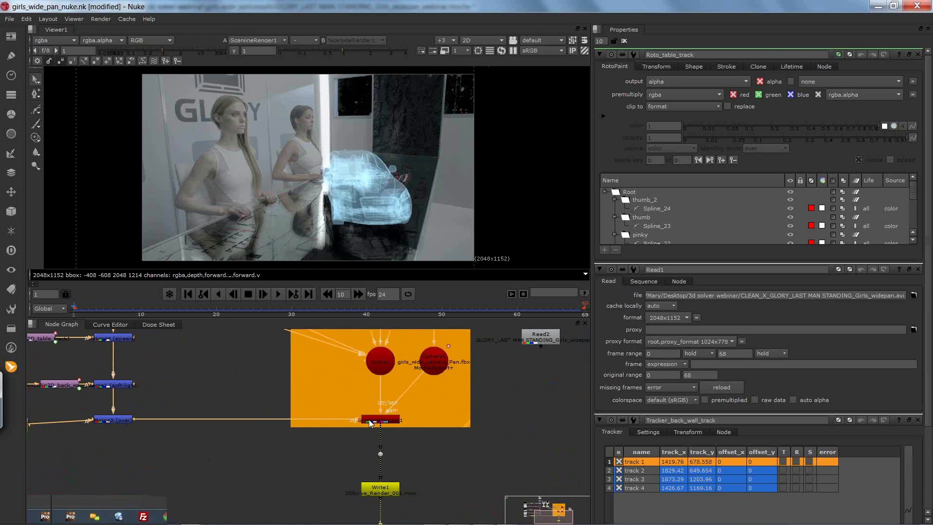
text(xxxxxx)
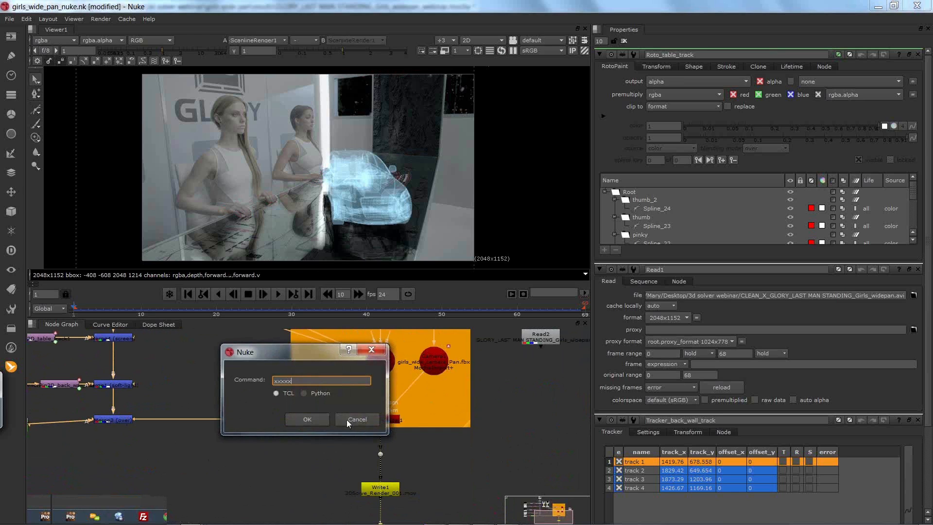
click(351, 418)
Inspect the properties of ReadGeo4 and ReadGeo3, including the source model file Audi_Q7.obj
drag(270, 393, 281, 375)
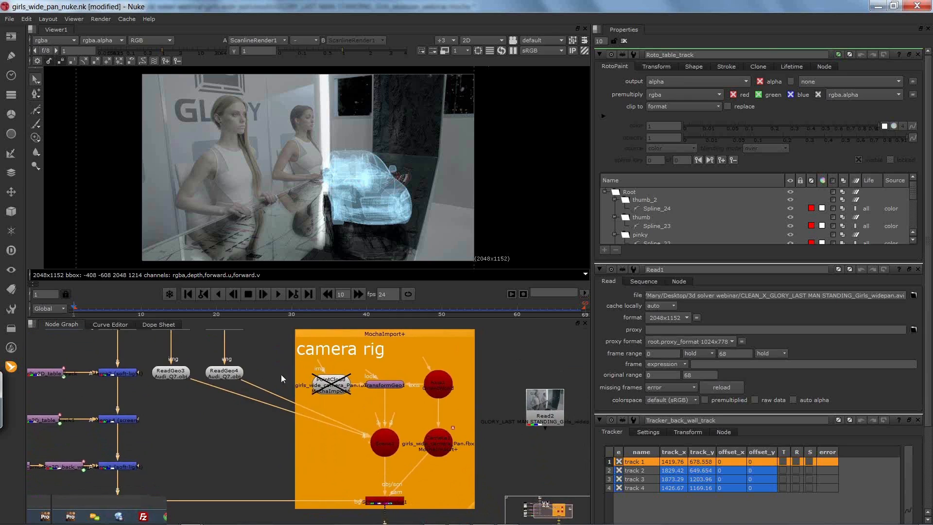
mouse_move(300, 418)
mouse_down()
mouse_move(281, 445)
mouse_move(288, 425)
mouse_up()
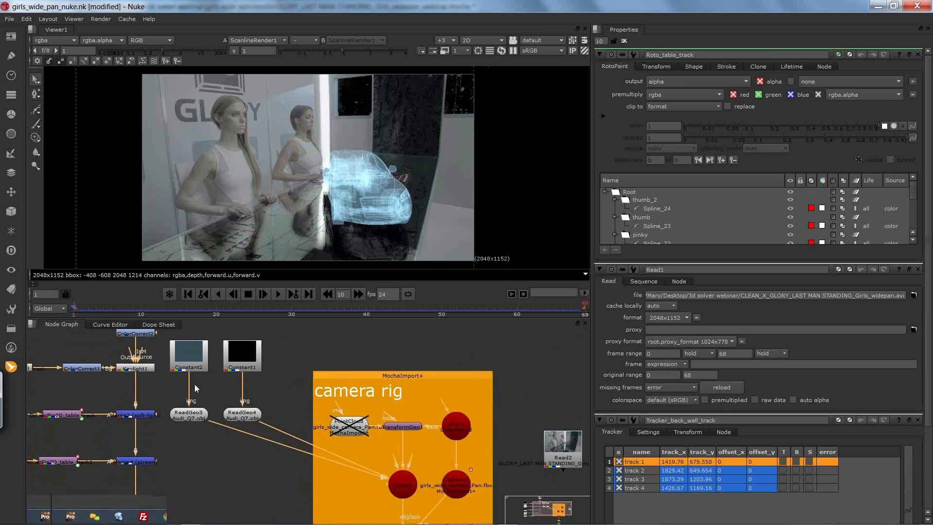
drag(239, 419, 227, 410)
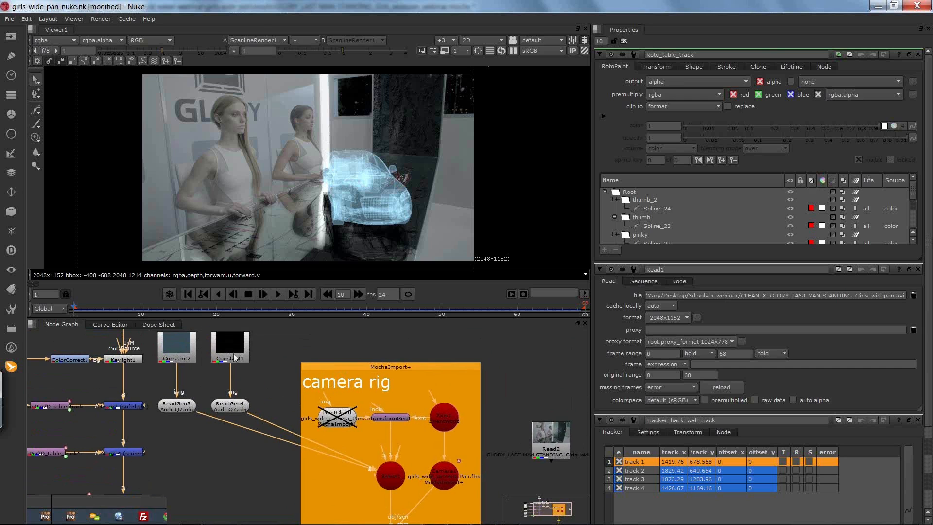
drag(255, 431, 242, 400)
double_click(224, 375)
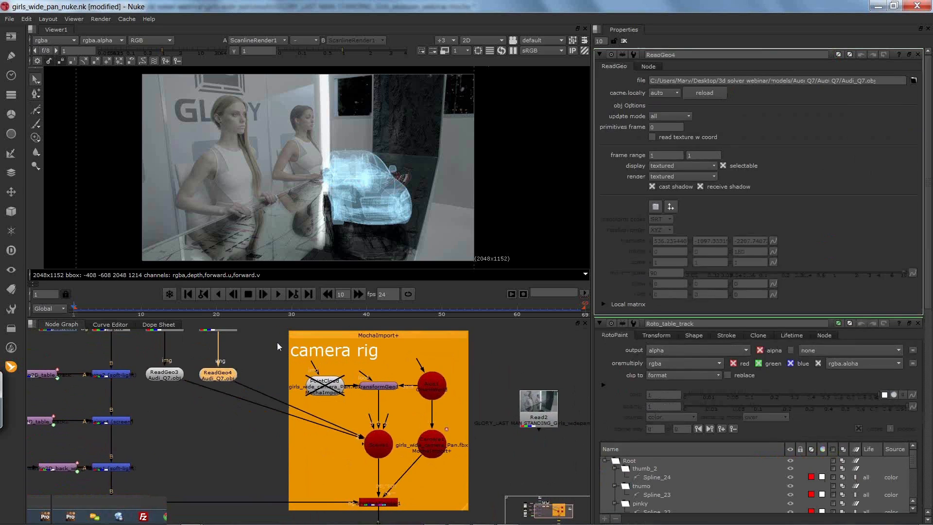
click(914, 80)
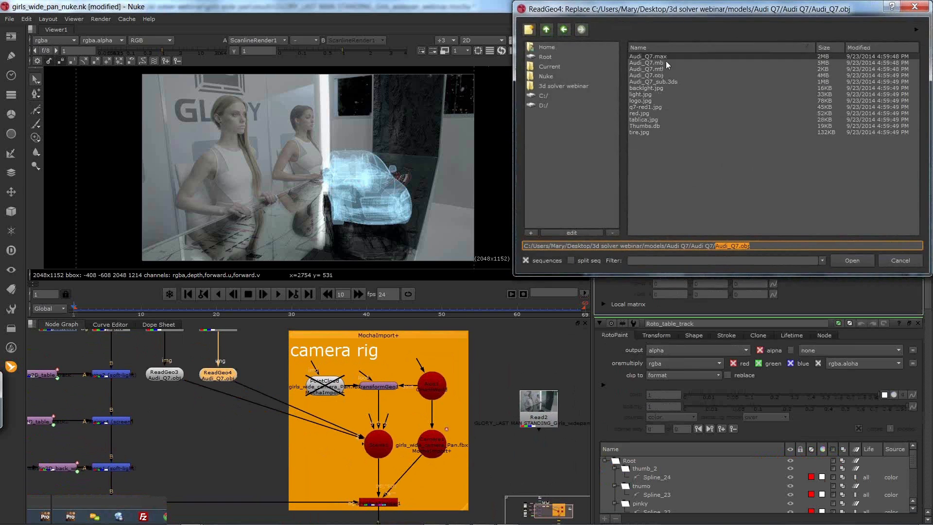
click(903, 259)
double_click(164, 374)
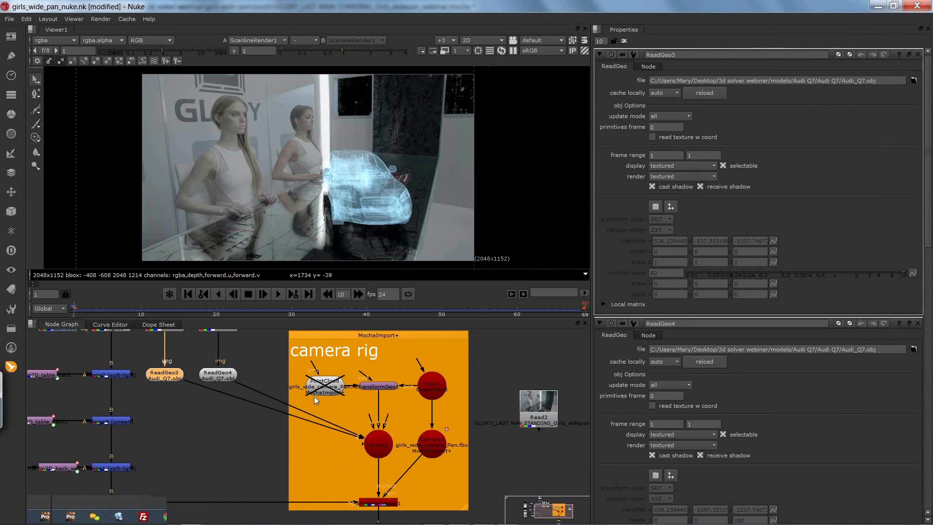
Examine the Constant1 and Constant2 nodes feeding the car geometry and the Scene1 node inside the camera rig
drag(315, 394, 315, 425)
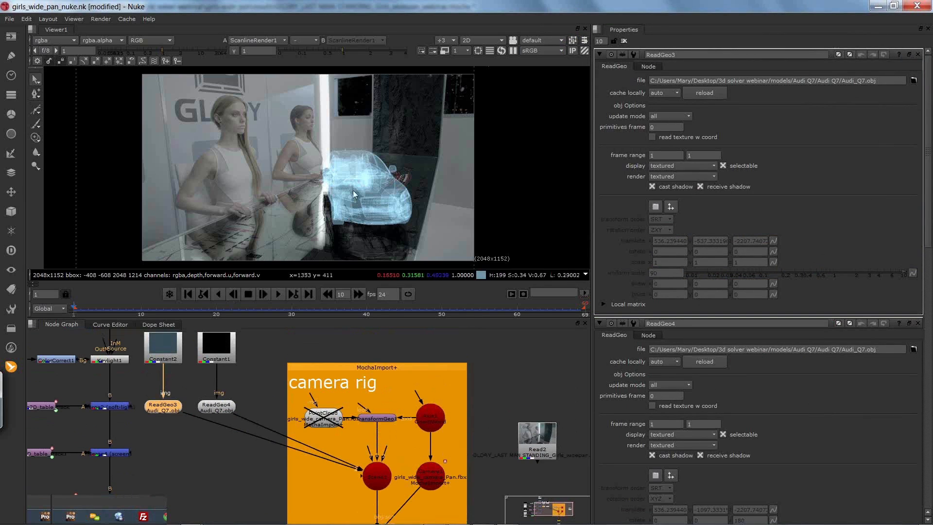
click(221, 408)
click(223, 354)
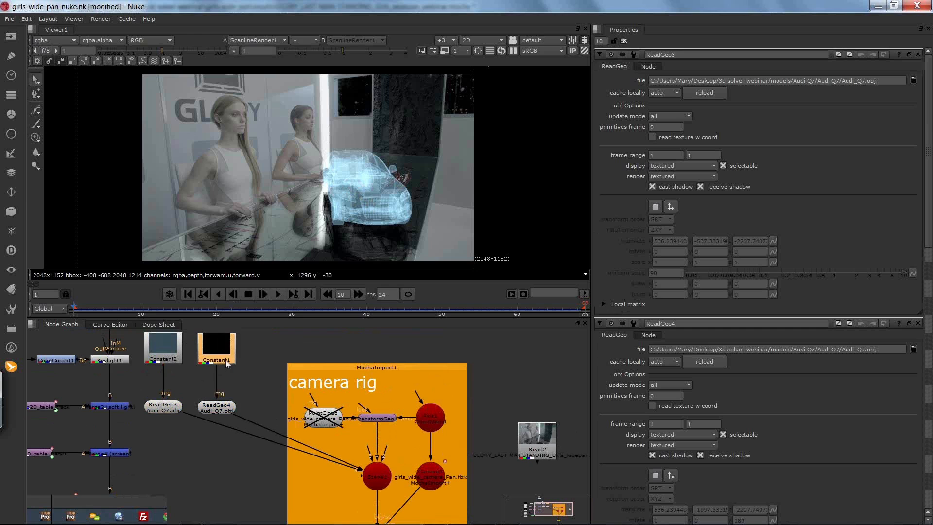
click(158, 351)
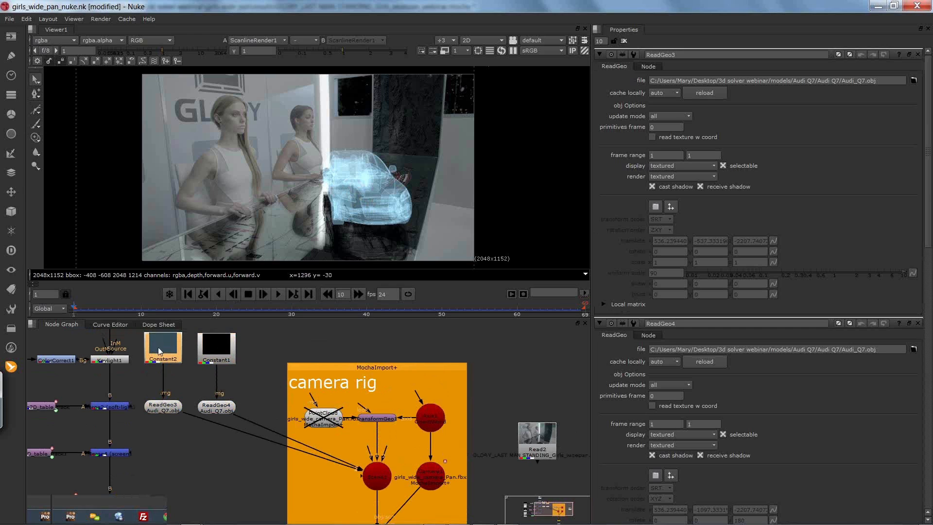
click(219, 353)
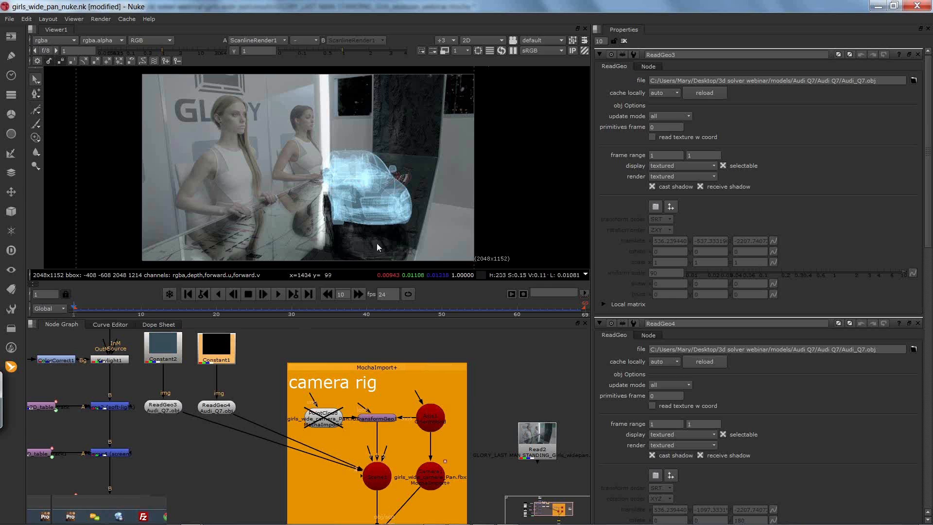
drag(360, 439, 341, 416)
click(347, 411)
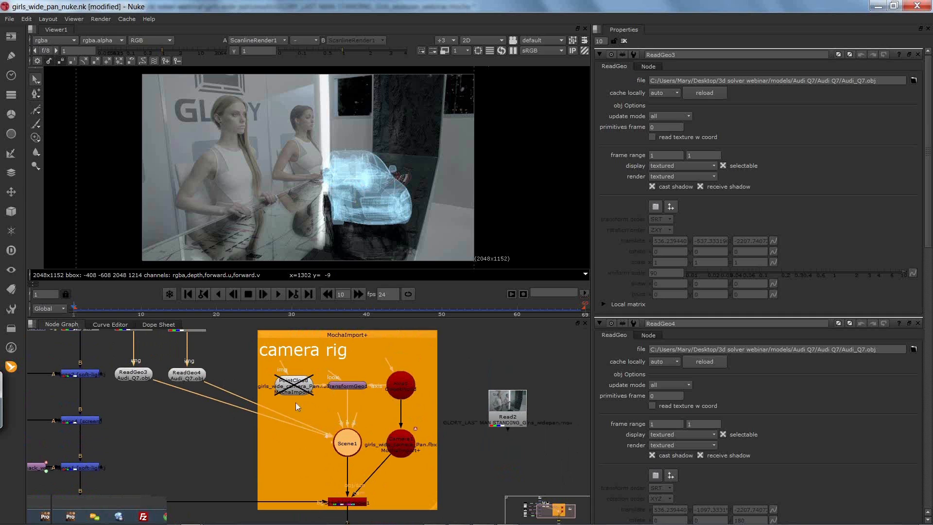
Move the Read2 node slightly in the empty area beside the camera rig and start a MochaImport+ full camera rig import for it
drag(398, 432, 292, 443)
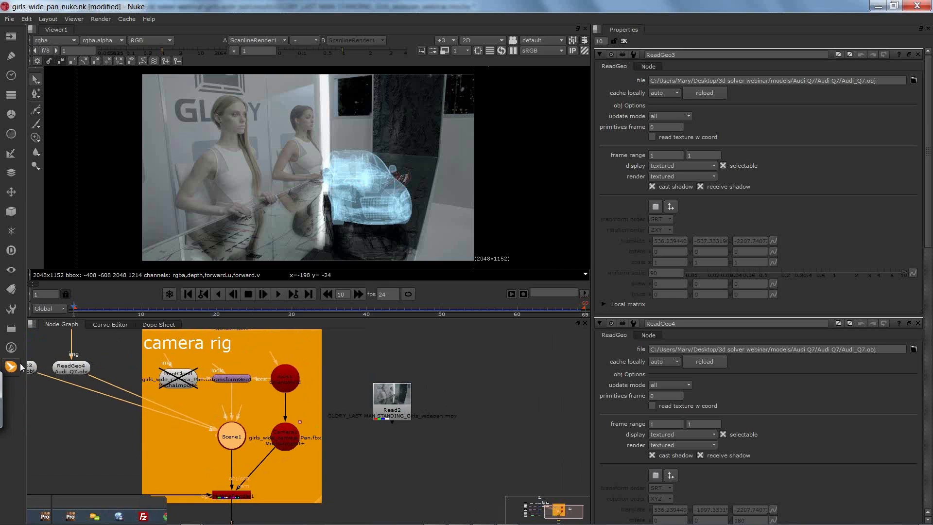
drag(398, 398, 422, 374)
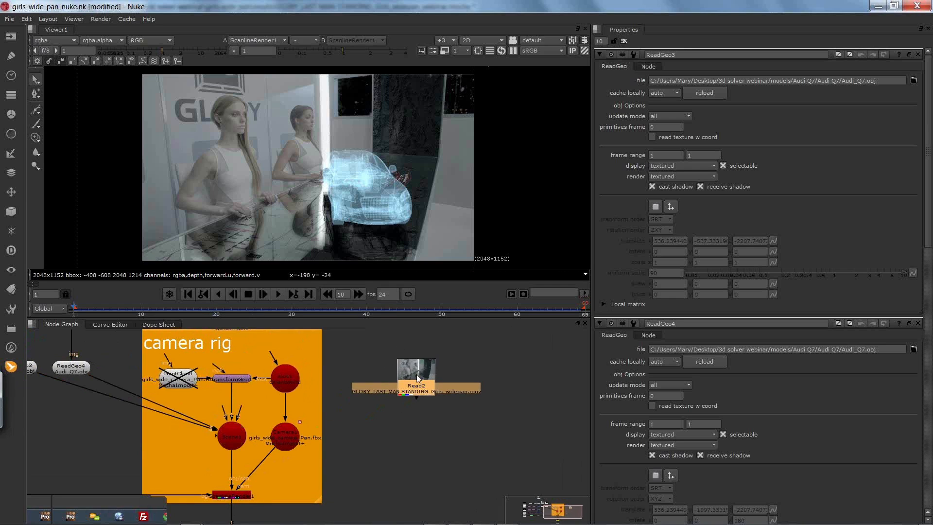
click(11, 366)
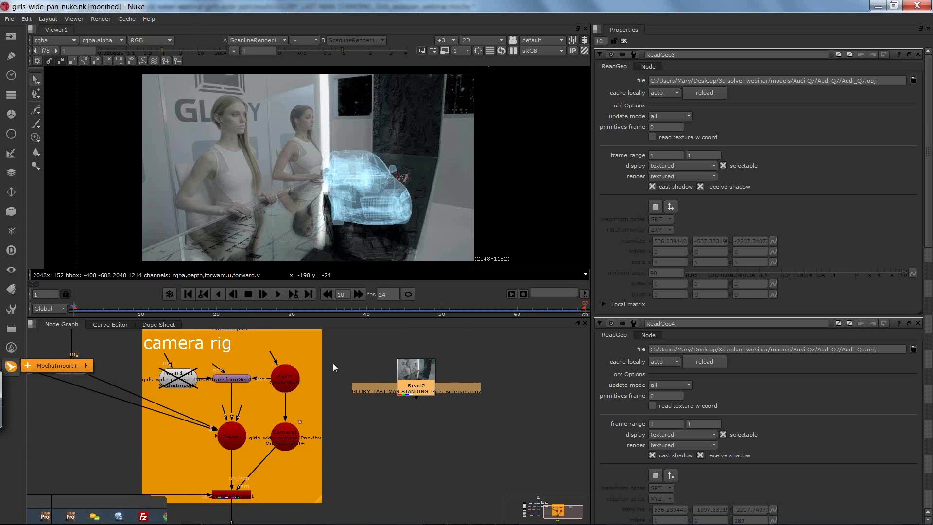
mouse_move(78, 366)
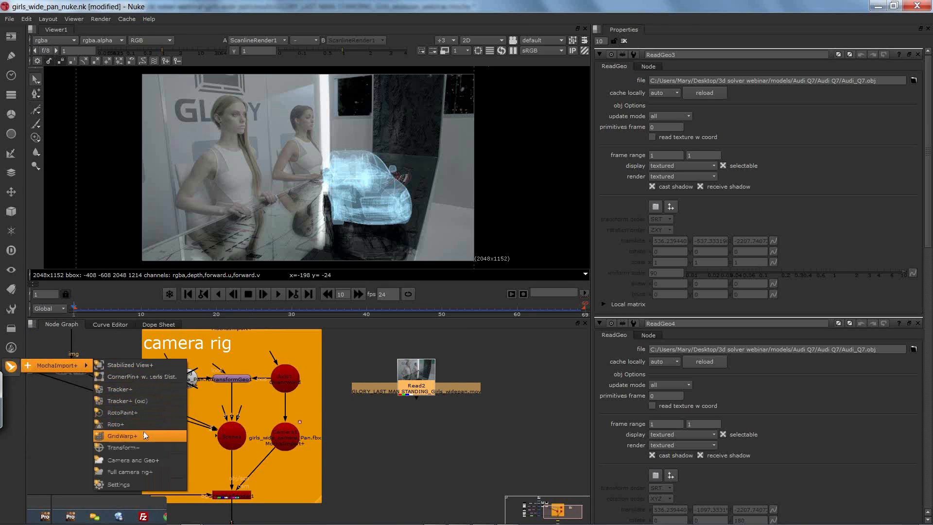
click(149, 469)
Load girls_wide_camera_Pan.fbx from the girls wide pan folder of the 3d solver webinar project as the rig's 3D data
drag(235, 258, 368, 187)
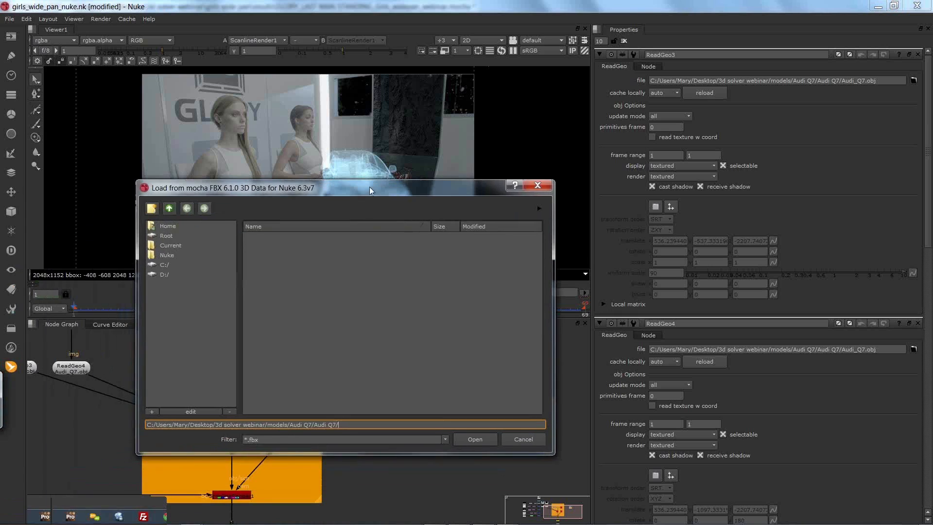
click(165, 209)
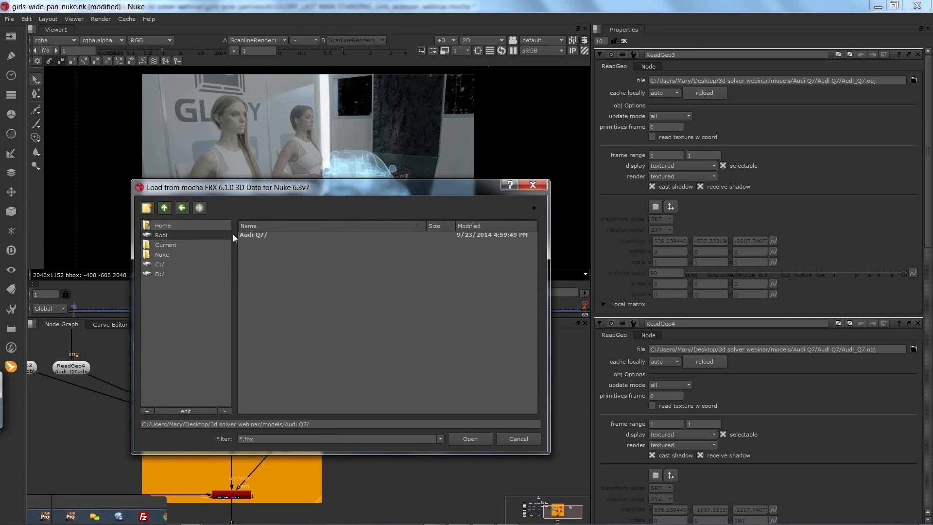
click(162, 225)
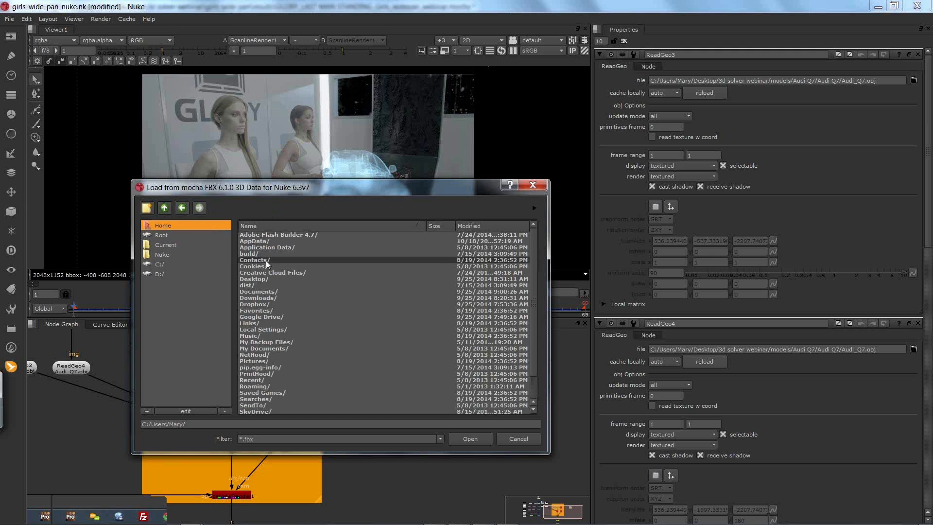
double_click(257, 279)
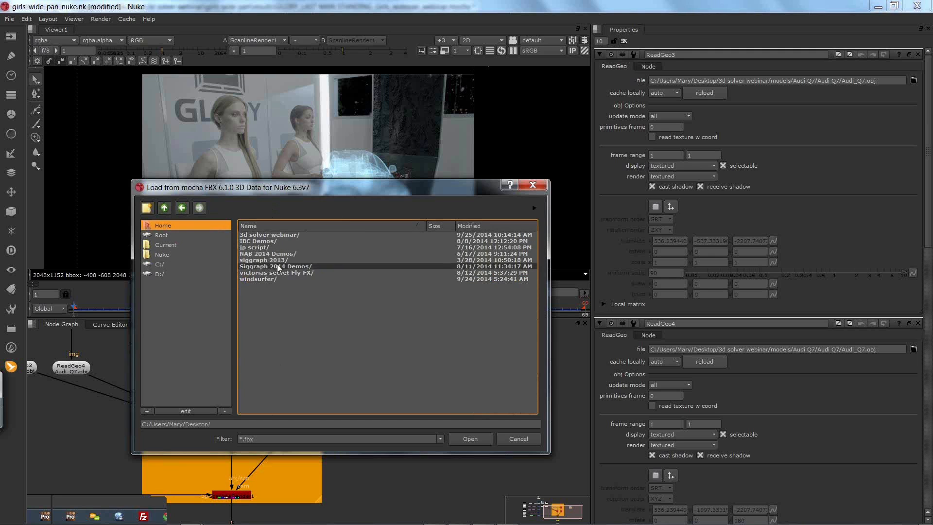
double_click(270, 234)
click(267, 241)
double_click(267, 240)
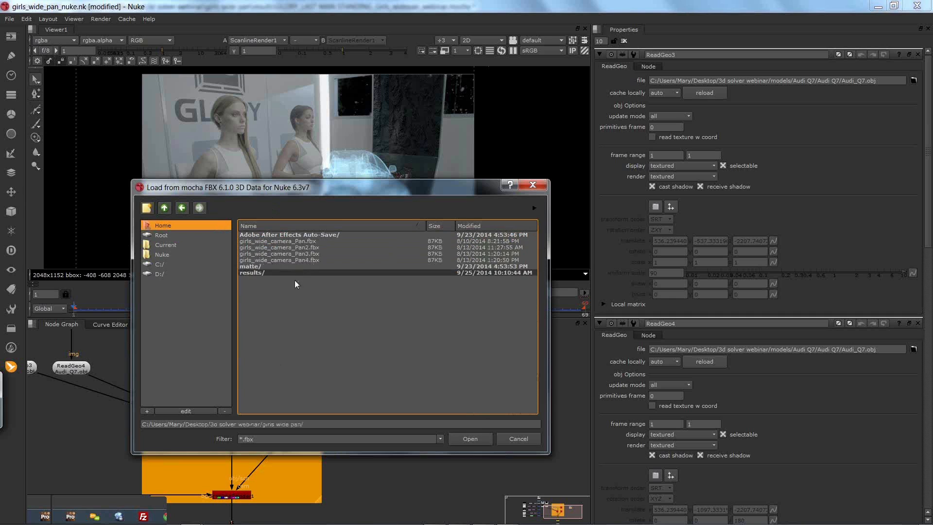
click(275, 241)
click(477, 441)
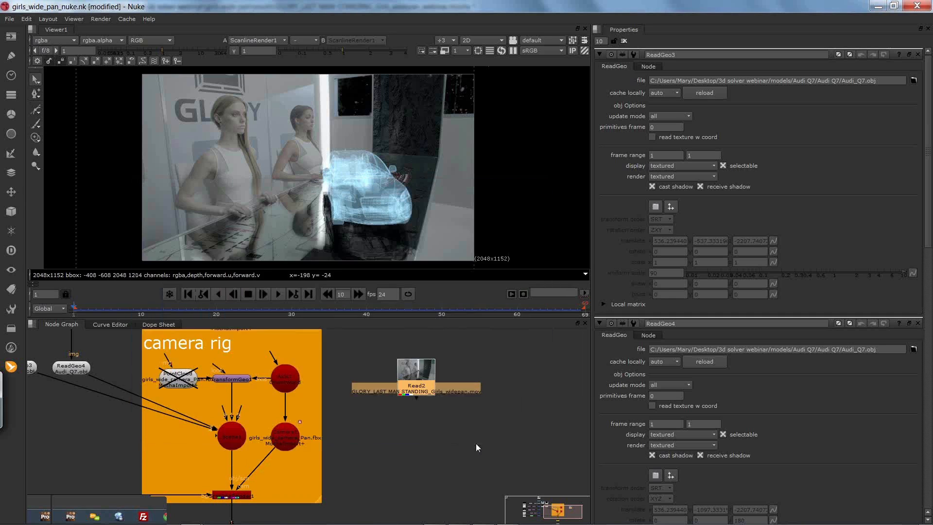
View the Write1 node's output at the end of the composite and return the timeline to frame 1
drag(466, 366, 336, 395)
drag(240, 475, 406, 363)
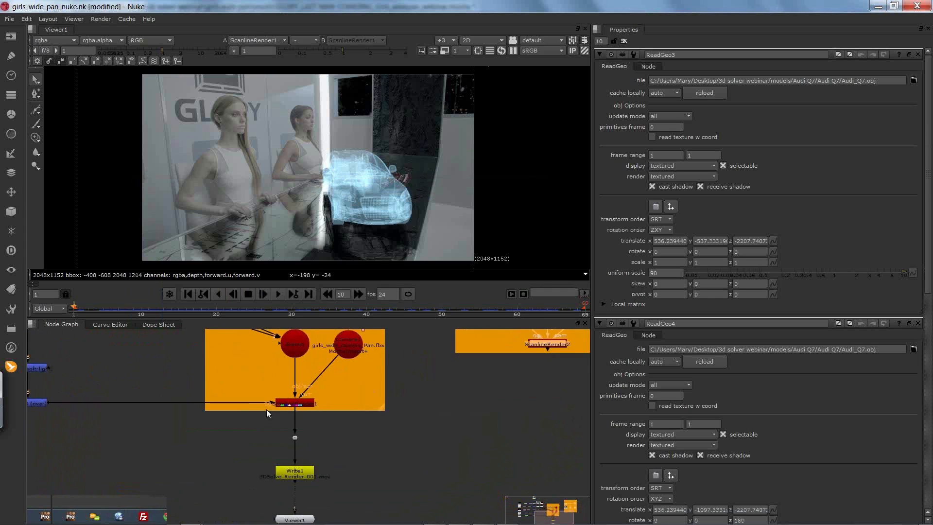
drag(265, 458, 301, 420)
click(341, 437)
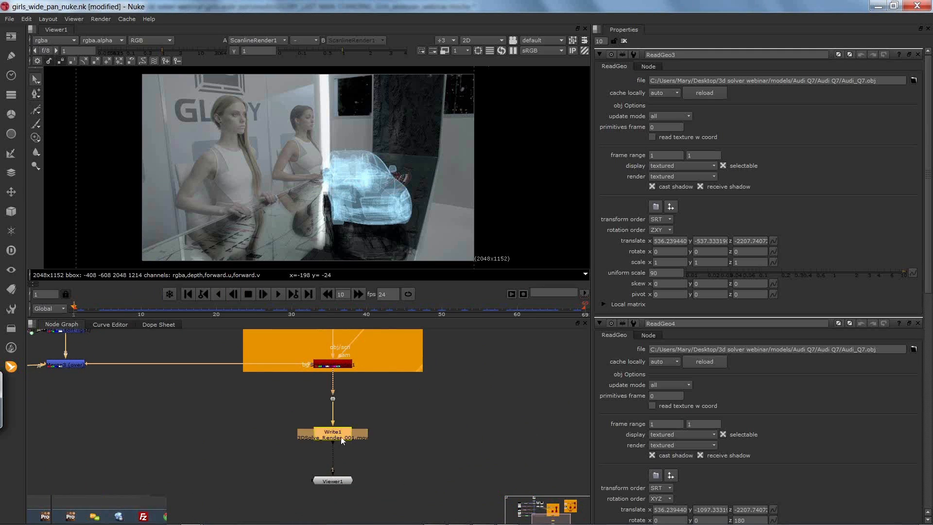
key(1)
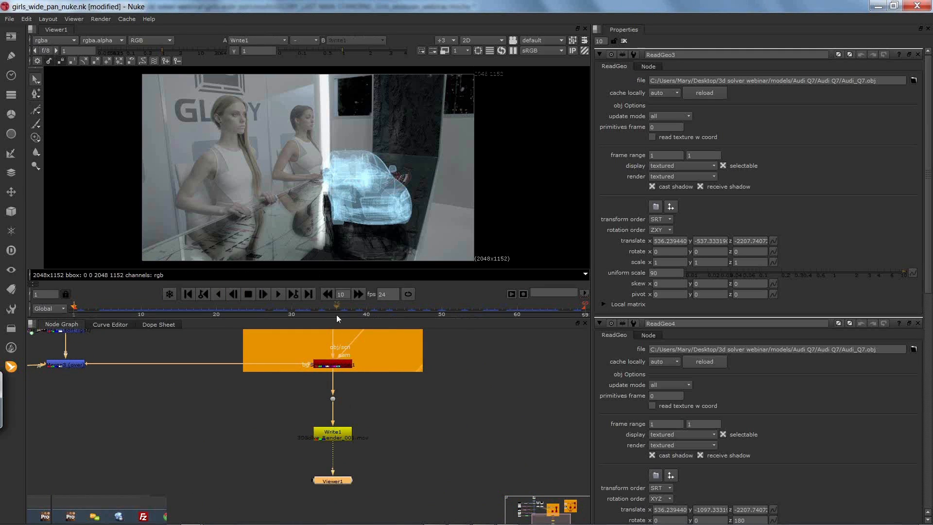
drag(336, 305, 74, 312)
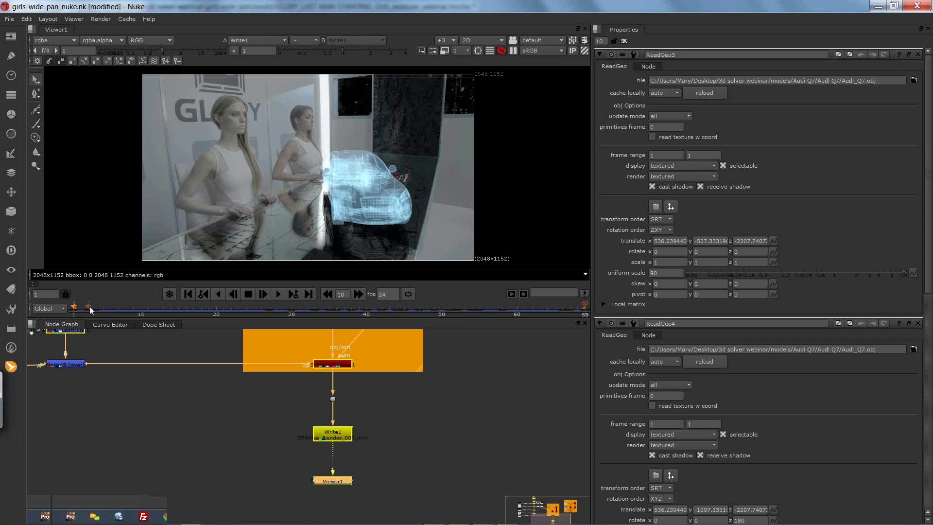
Play and step through the Write1 output, jump to the last frame, and scrub back toward the start to review the finished composite
click(276, 294)
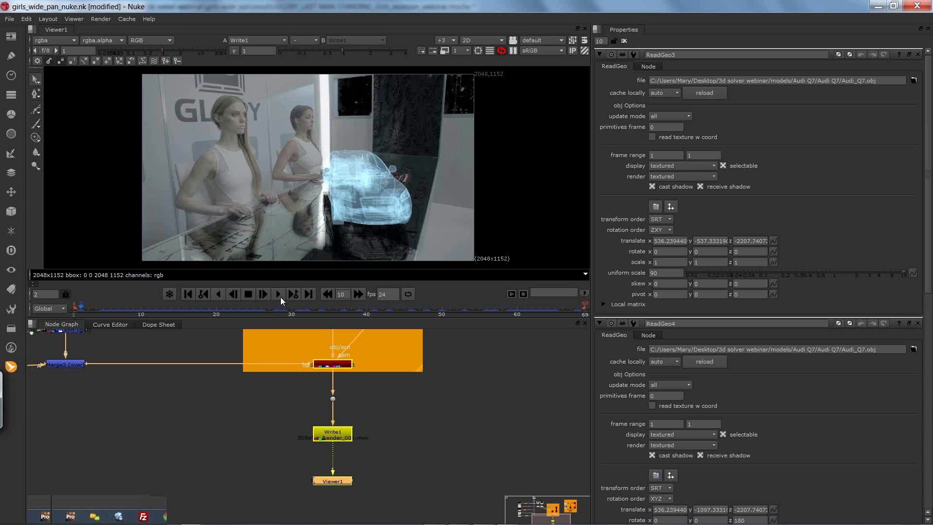
drag(84, 307, 68, 306)
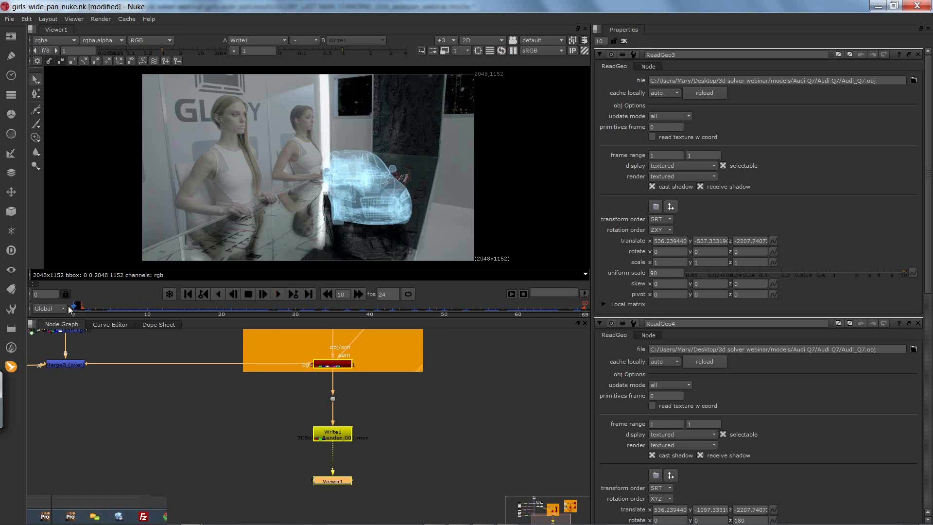
click(512, 294)
click(552, 360)
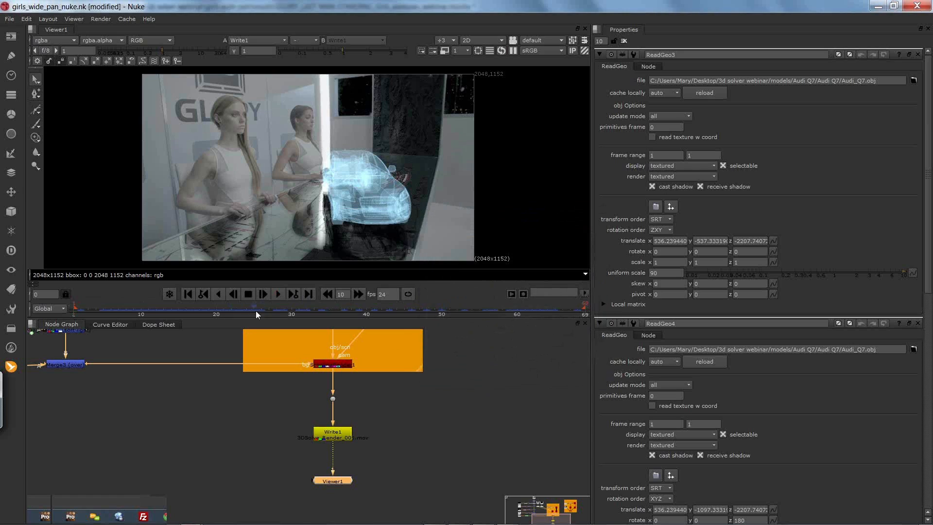
click(265, 294)
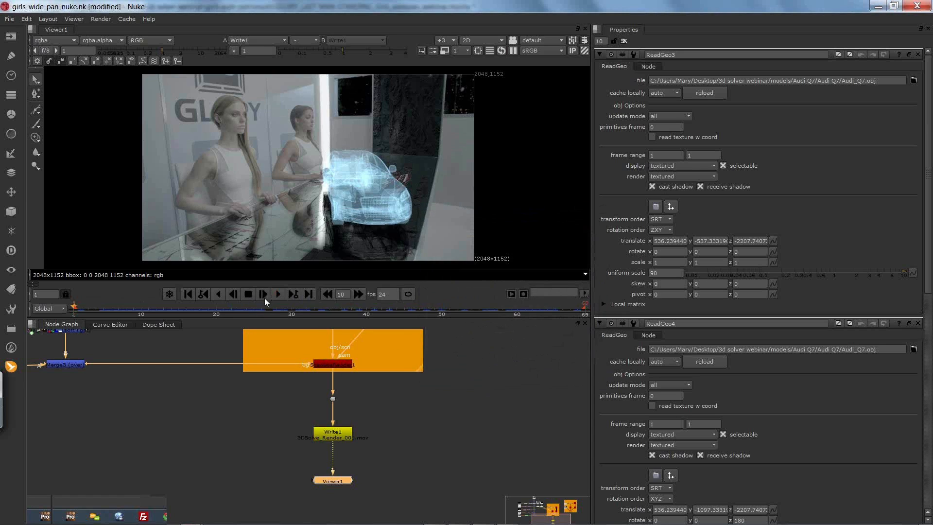
click(264, 295)
click(279, 294)
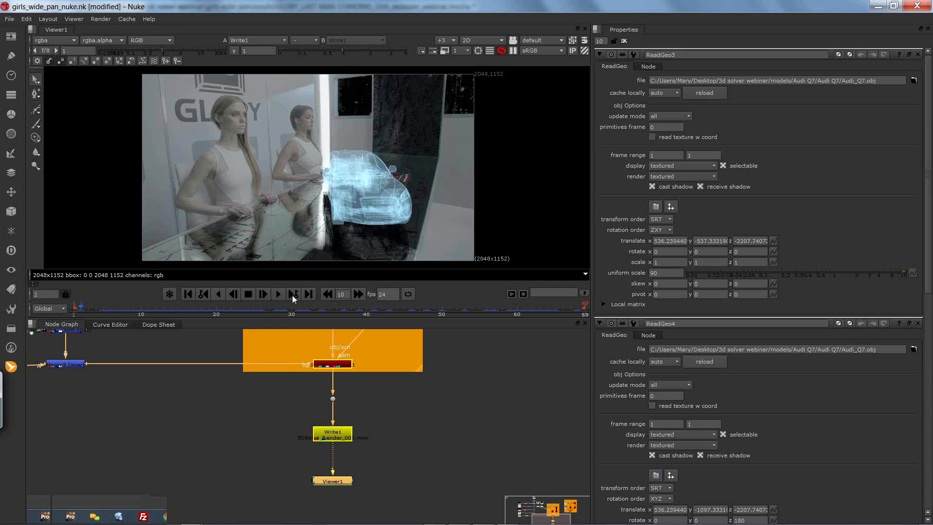
click(307, 295)
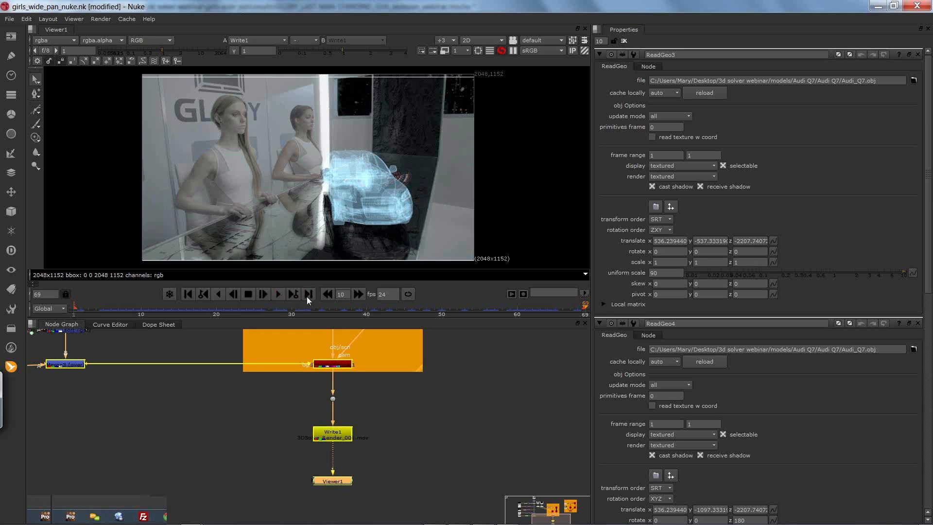
drag(150, 307, 108, 305)
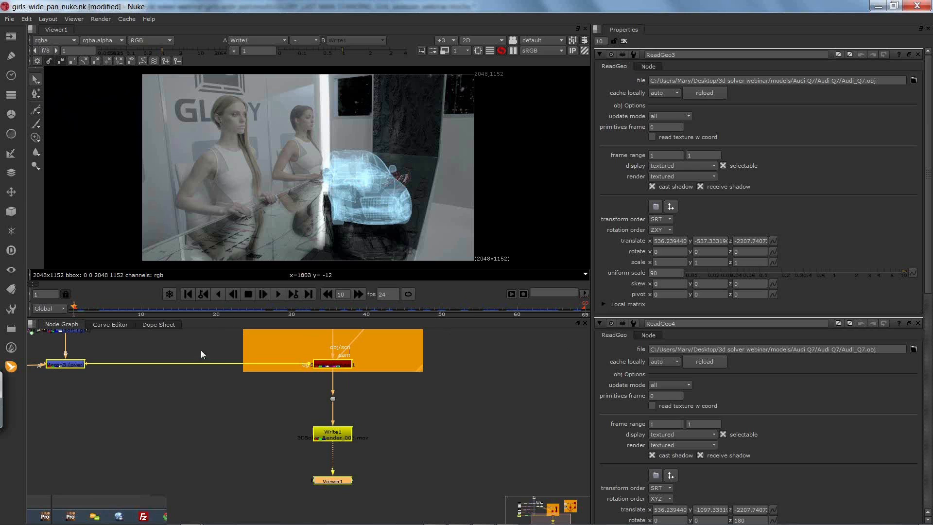
drag(197, 363, 272, 438)
drag(209, 345, 261, 406)
drag(226, 380, 291, 431)
drag(252, 407, 254, 339)
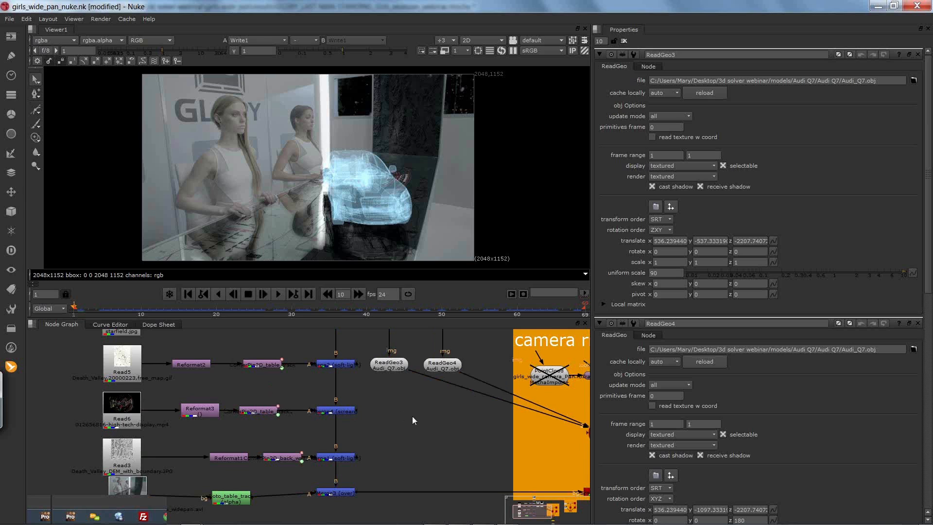
drag(412, 416, 326, 401)
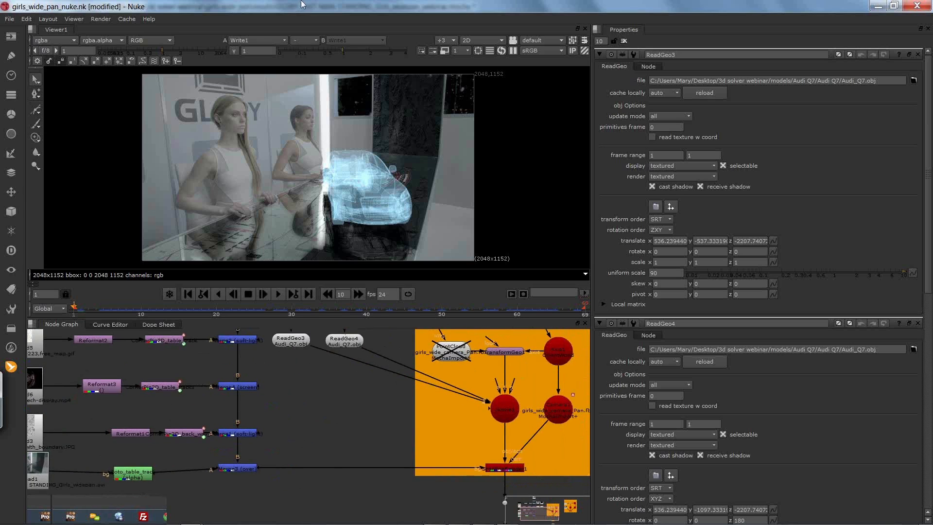
Switch to the After Effects project table_webinar_insert.aep and look through the available commands for the mocha import plug-in
key(alt+Tab)
key(alt+Tab)
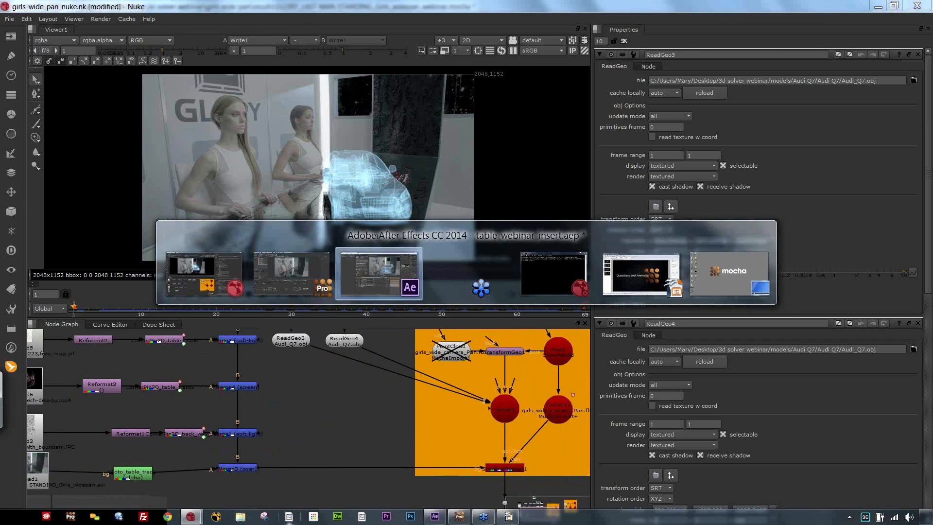
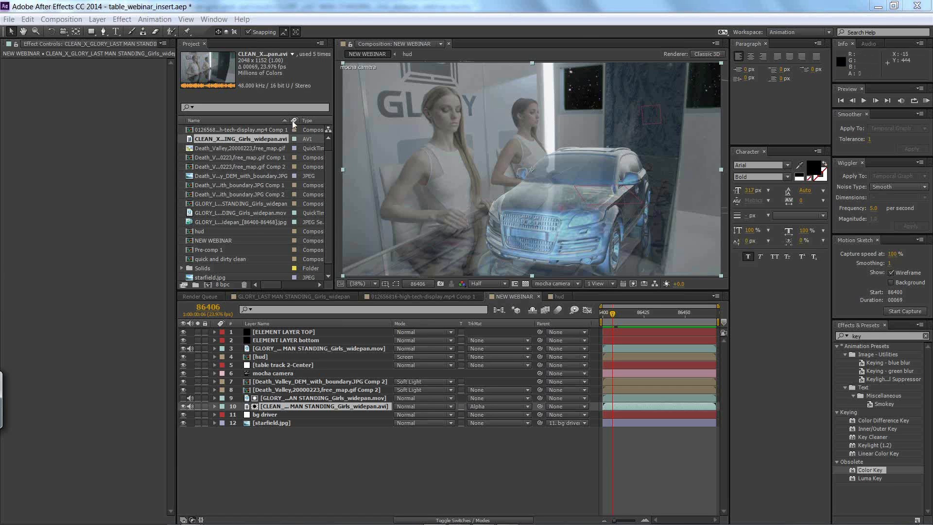
click(155, 20)
mouse_move(128, 25)
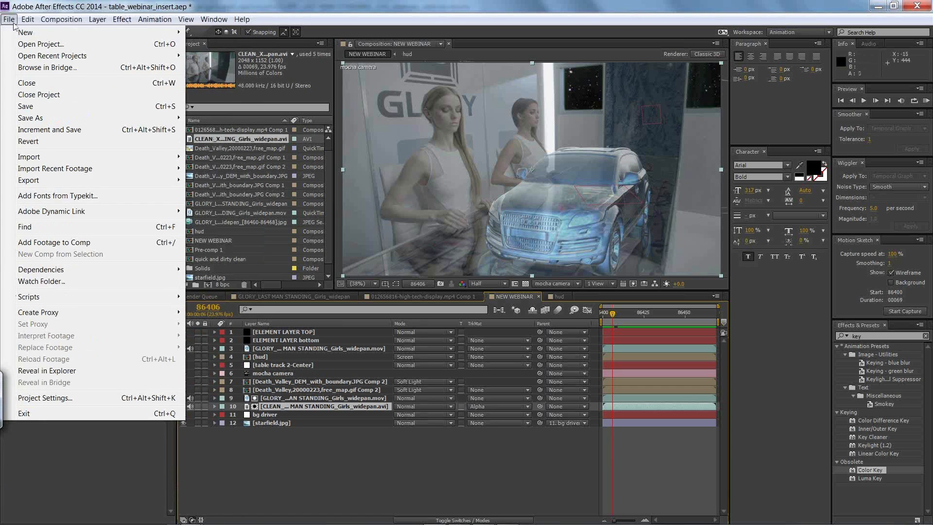
mouse_move(27, 27)
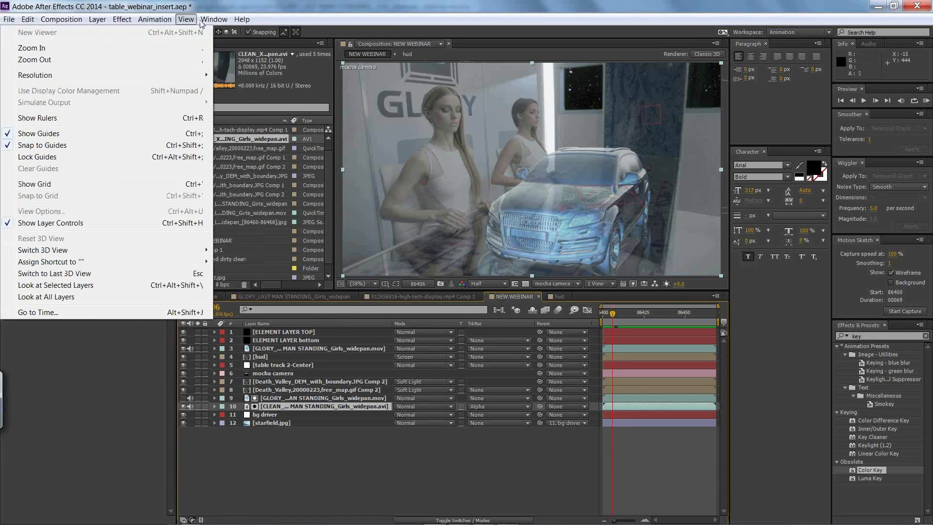
mouse_move(211, 28)
mouse_move(184, 22)
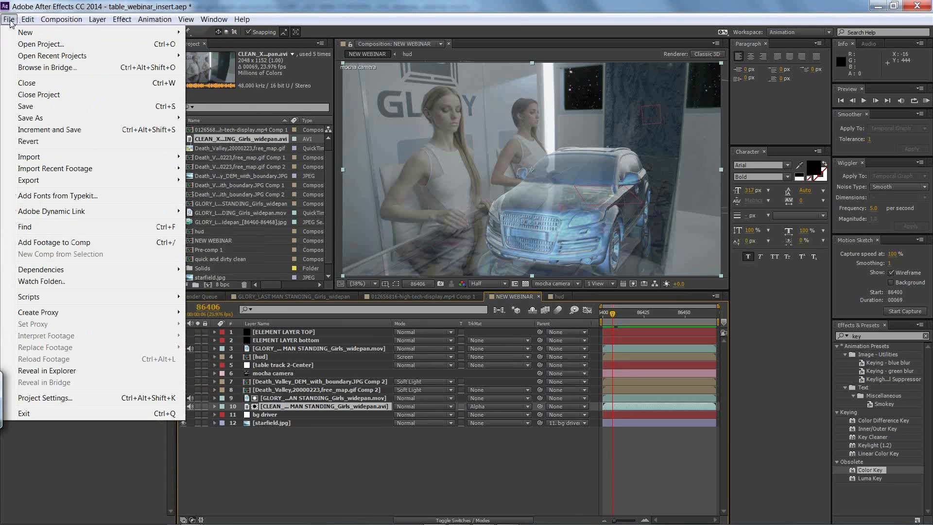
click(795, 3)
Search the effects and presets for "import+" and clear the search term
click(871, 336)
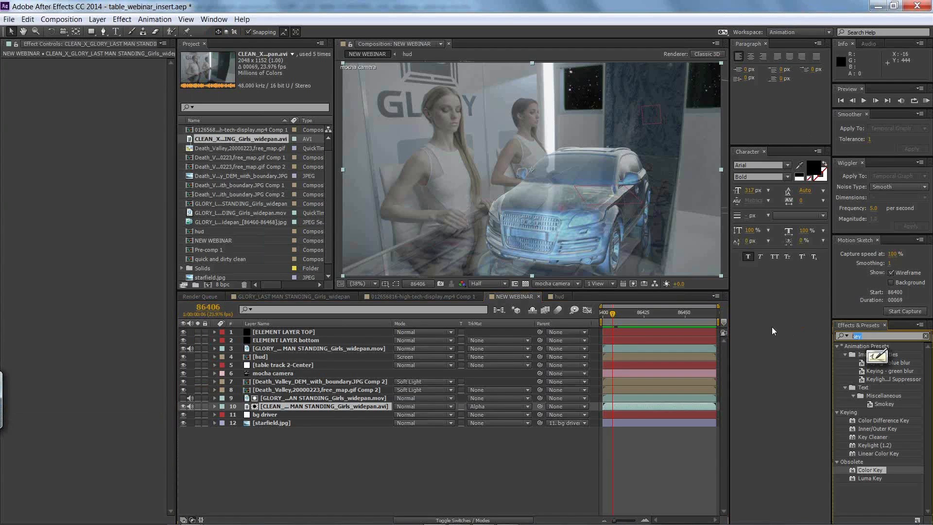
text(import)
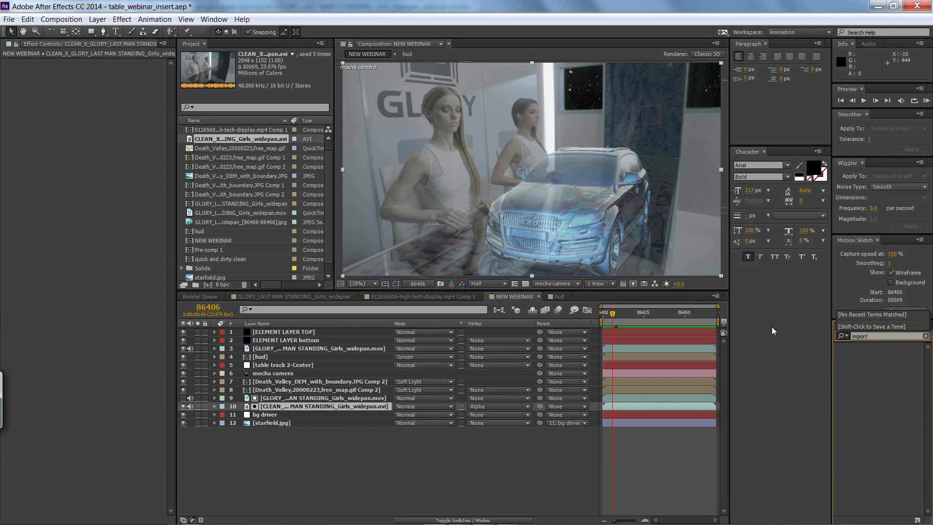
text(+)
key(BackSpace)
key(BackSpace)
key(BackSpace)
key(BackSpace)
key(BackSpace)
key(BackSpace)
key(BackSpace)
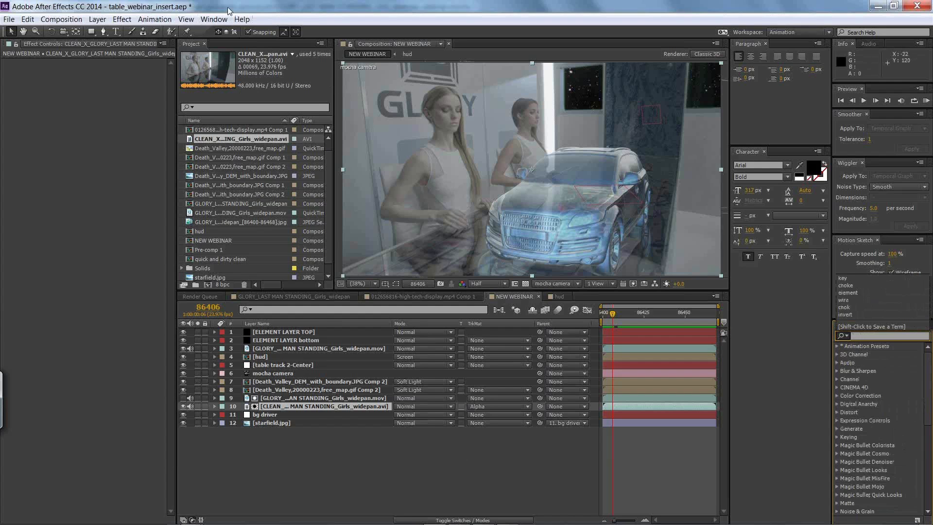
Look through the window, view, animation and file commands for the mocha import plug-in
click(214, 19)
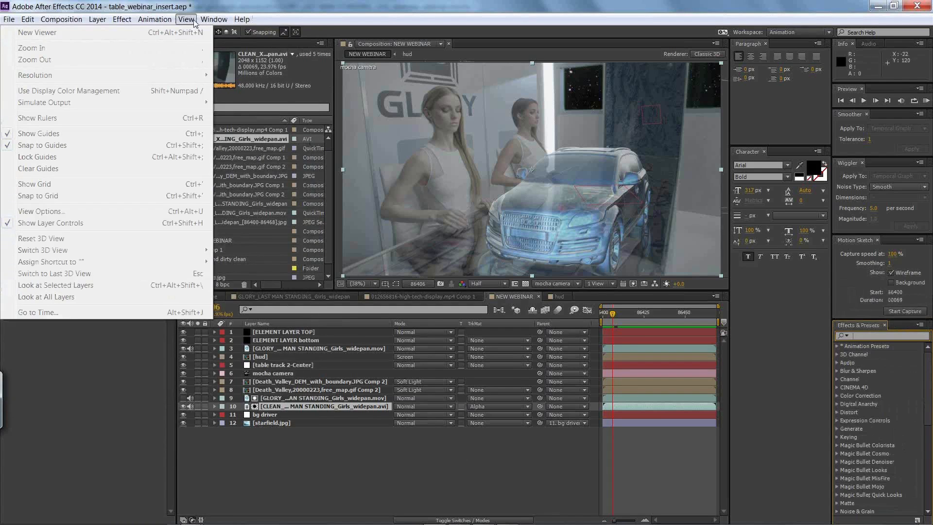
mouse_move(158, 22)
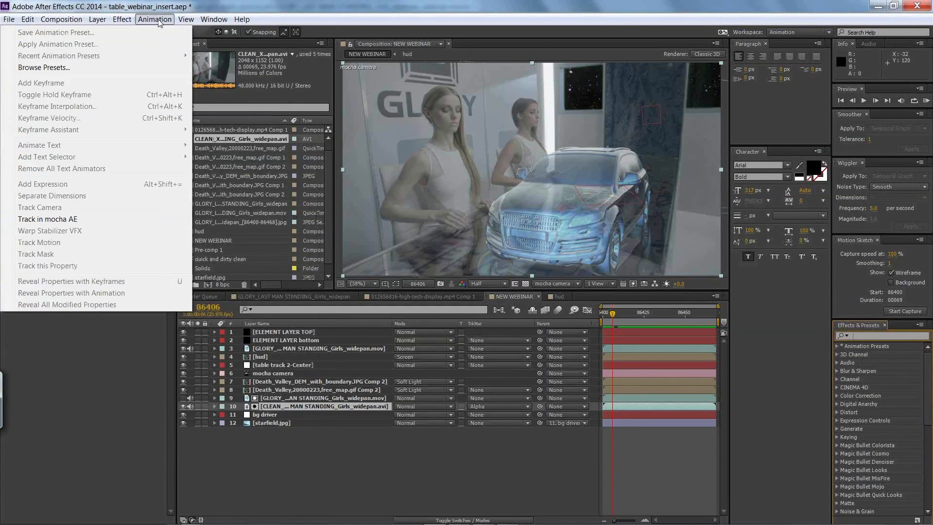
mouse_move(128, 21)
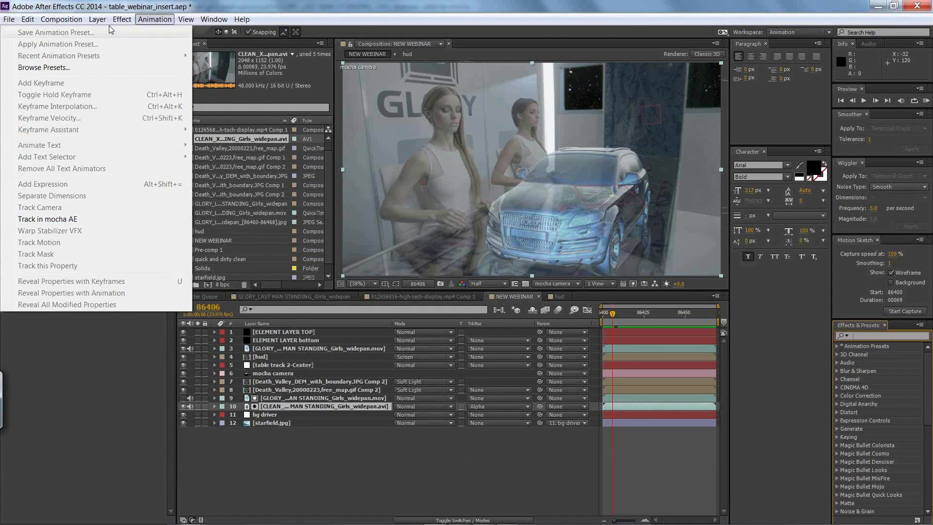
mouse_move(80, 22)
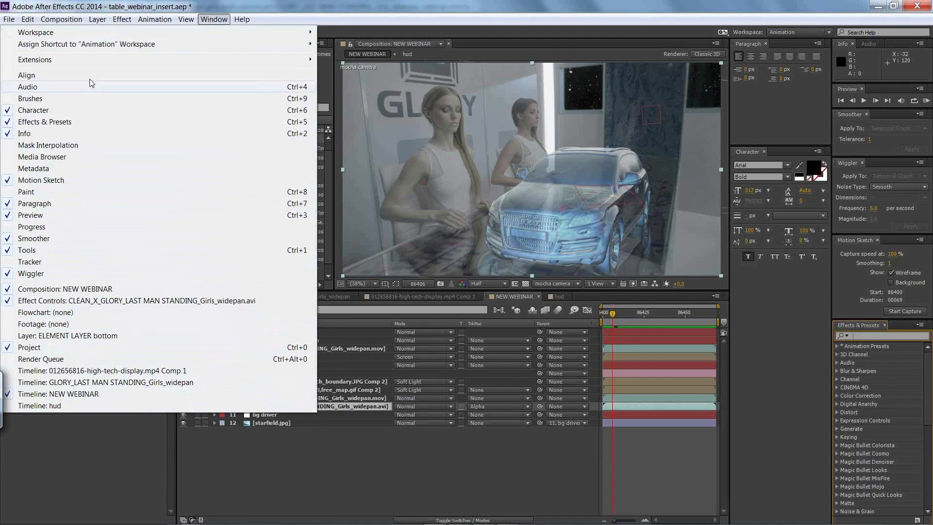
click(227, 5)
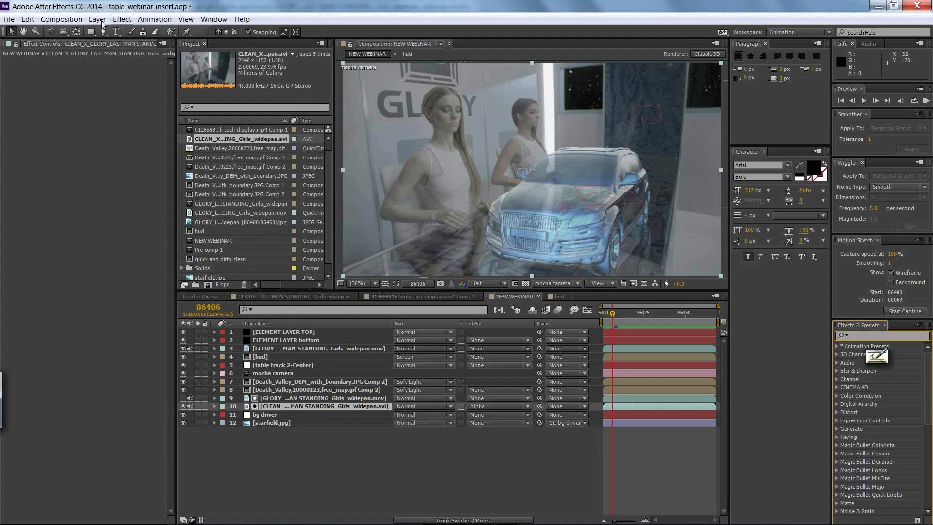
click(10, 20)
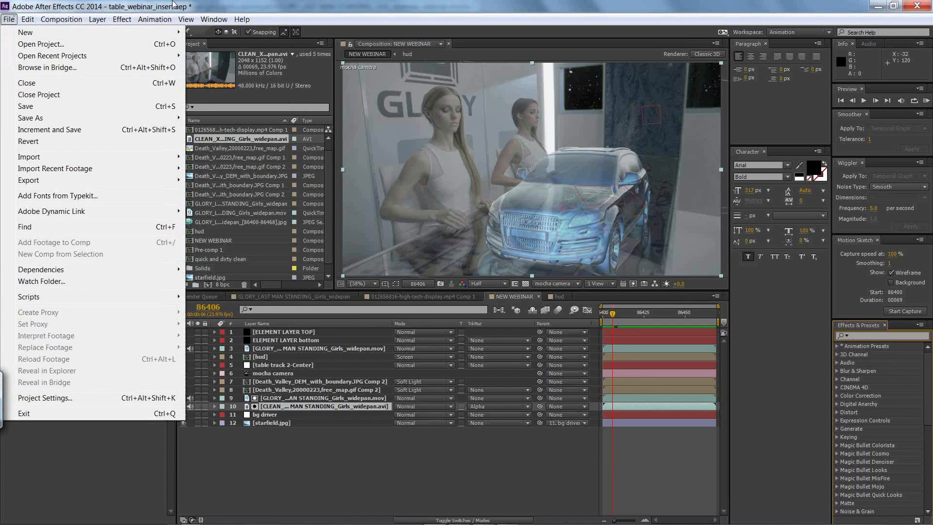
click(230, 5)
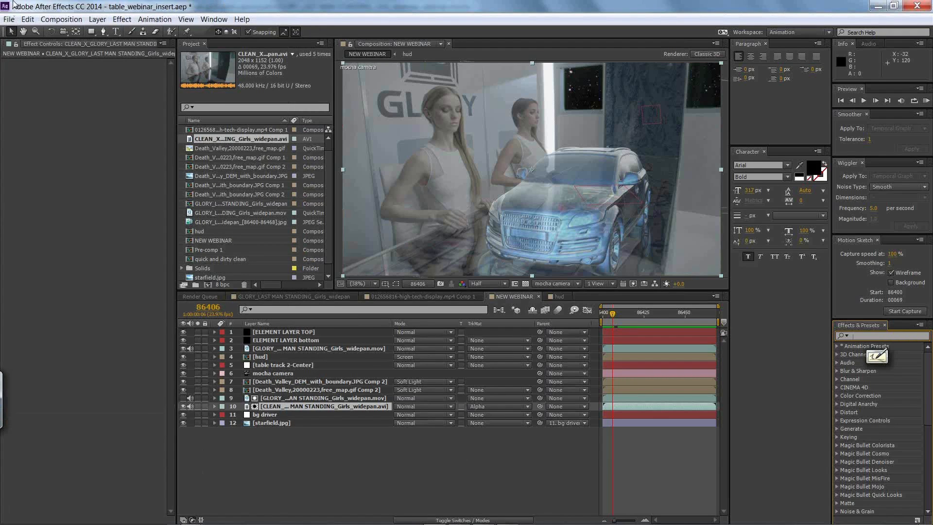
Switch to the desktop, launch a separate Adobe After Effects CC instance, and dismiss the duplicate Mettle ShapeShifter plug-in warning
key(alt+Tab)
key(alt+Tab)
key(alt+Tab)
key(alt+Tab)
key(alt+Tab)
key(alt+Tab)
key(alt+Tab)
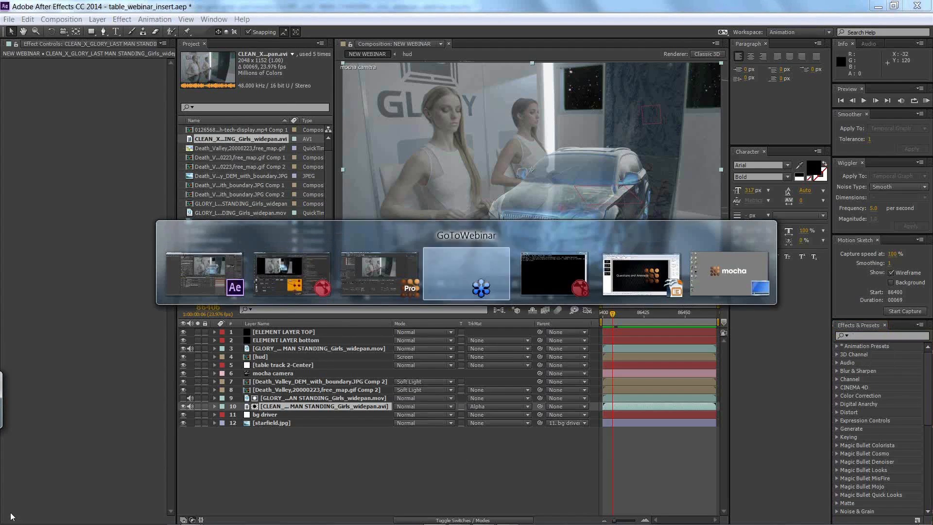
key(alt+Tab)
key(alt+Tab)
key(alt+Tab)
key(alt+Tab)
key(alt+Tab)
key(alt+Tab)
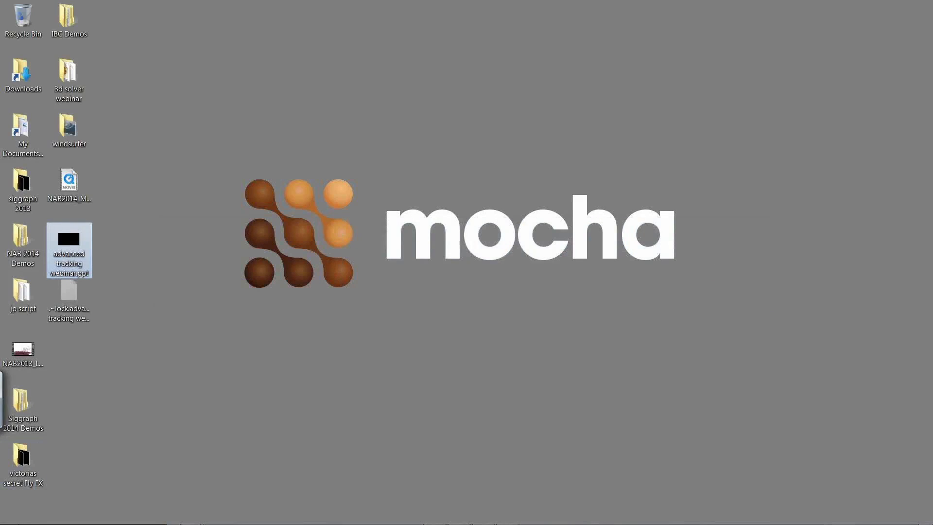
click(14, 515)
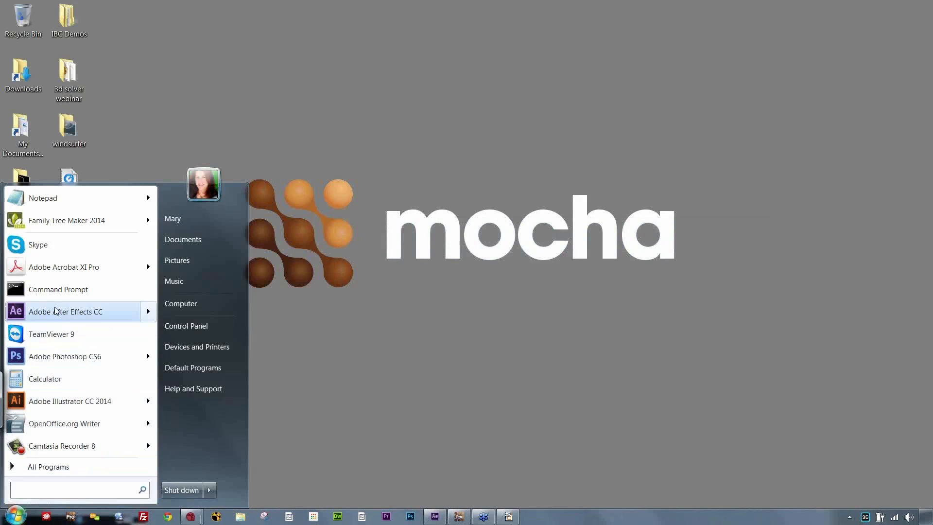
click(149, 311)
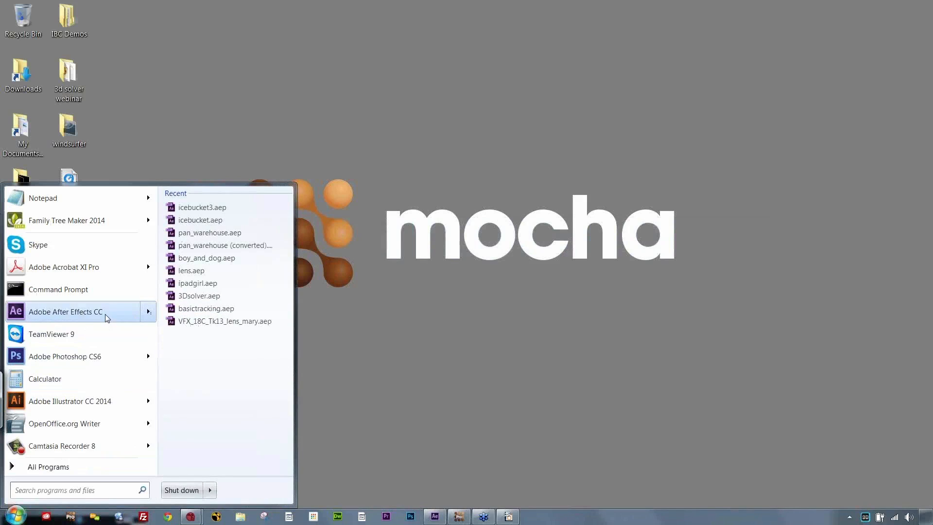
click(76, 315)
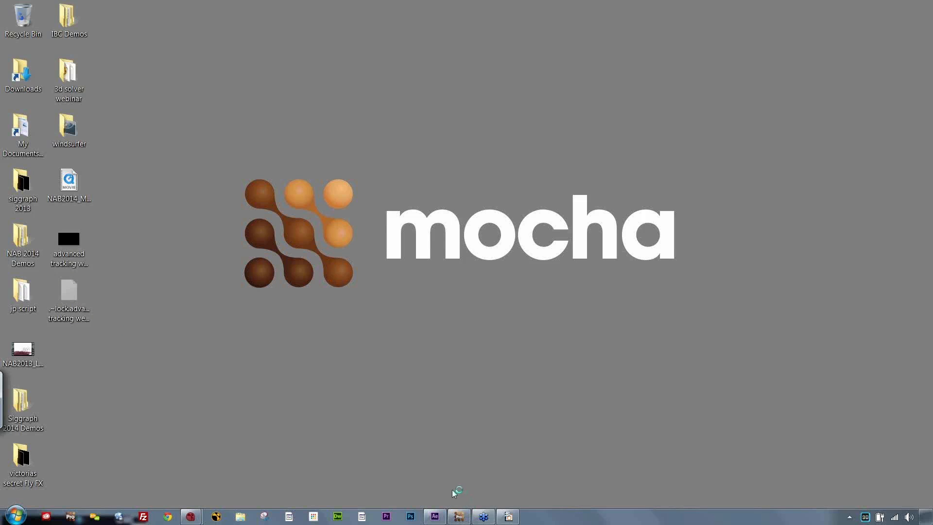
mouse_move(434, 521)
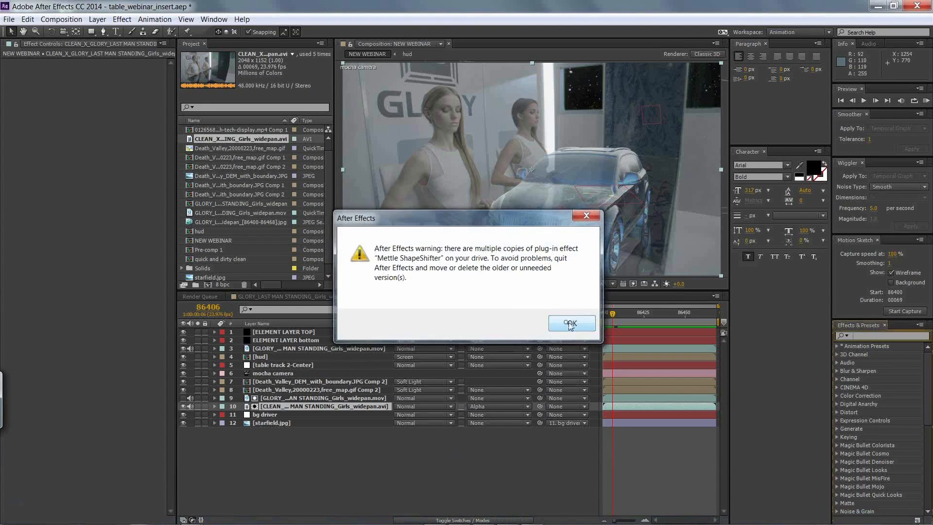
click(571, 323)
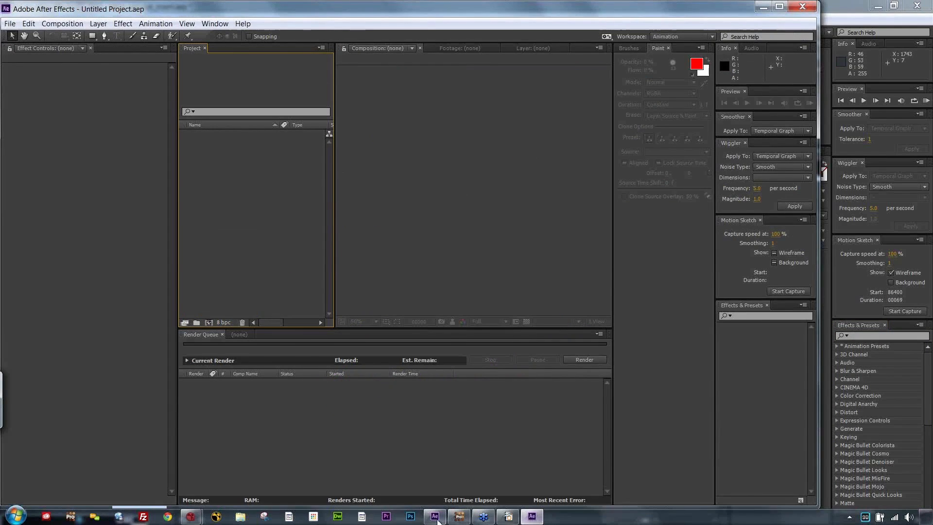
Switch to the mocha Pro project GLORY_LAST MAN STANDING_Girls_widepan_webinar.mocha and hide the hands layer group
click(435, 517)
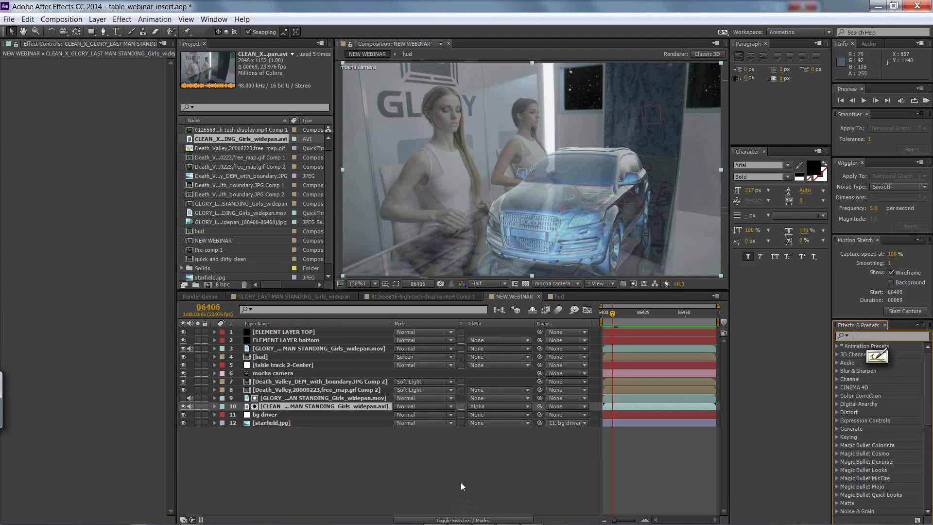
key(alt+Tab)
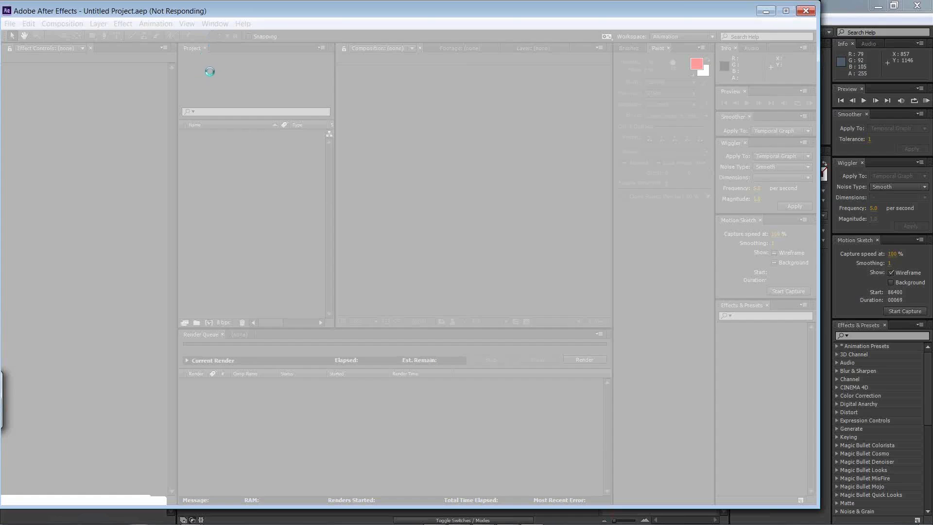
mouse_move(365, 524)
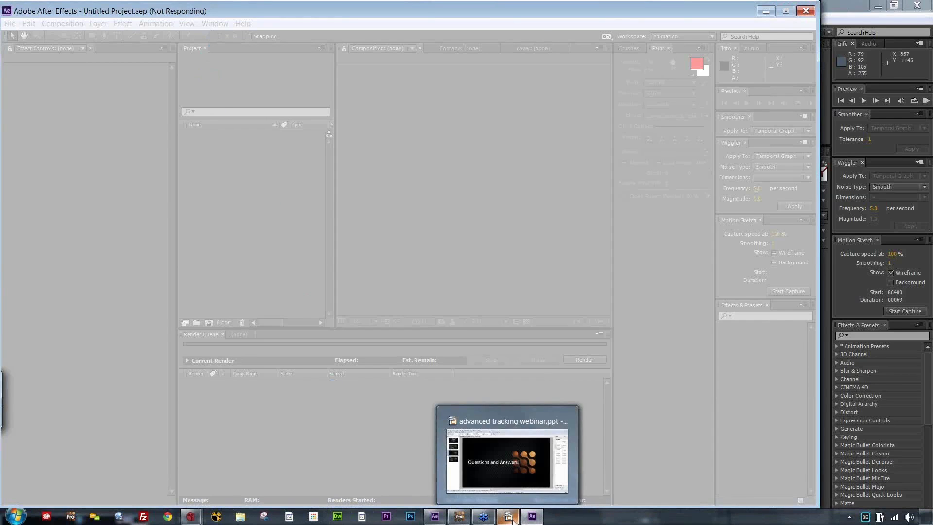
click(474, 408)
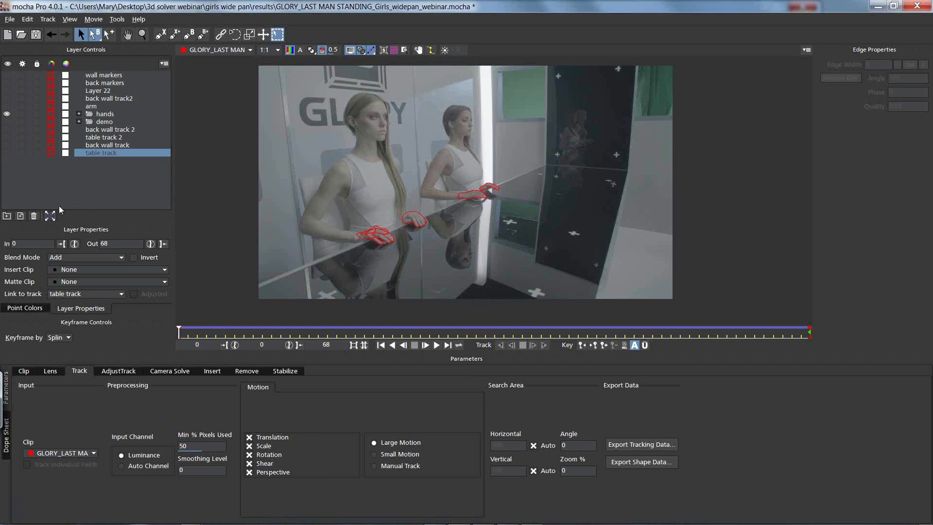
click(7, 115)
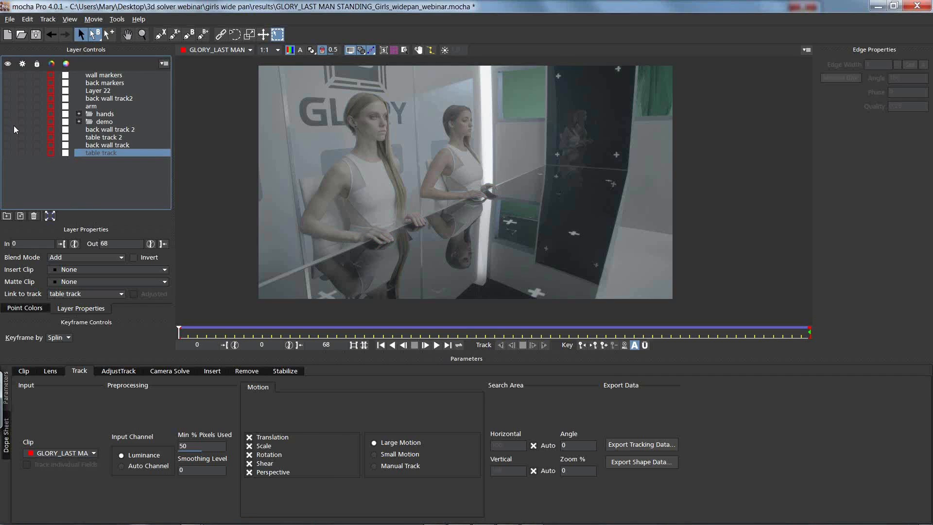
Look over the Clip and AdjustTrack modules and return to the Track module
click(23, 372)
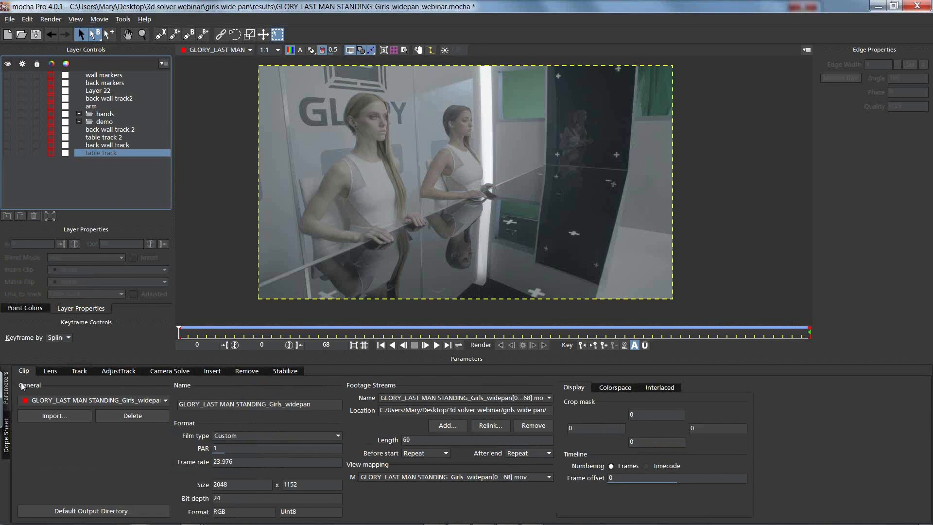
click(79, 371)
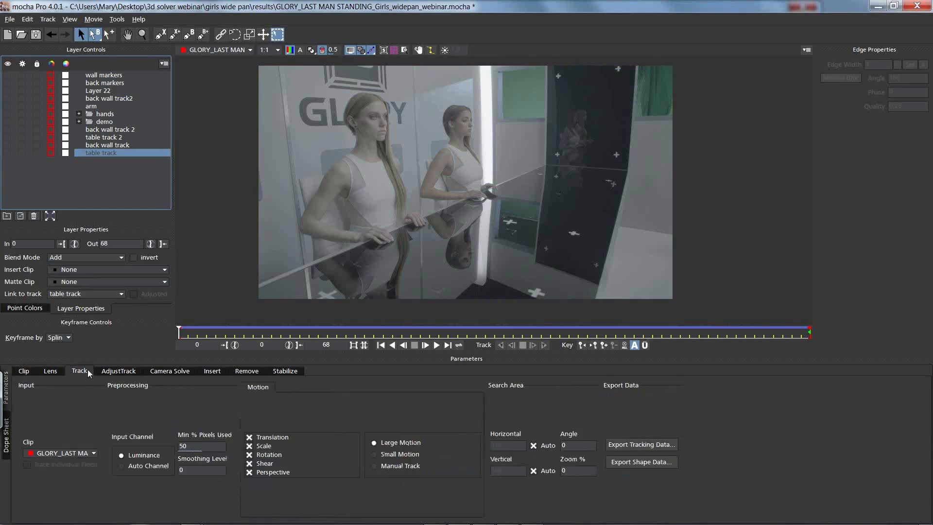
click(120, 371)
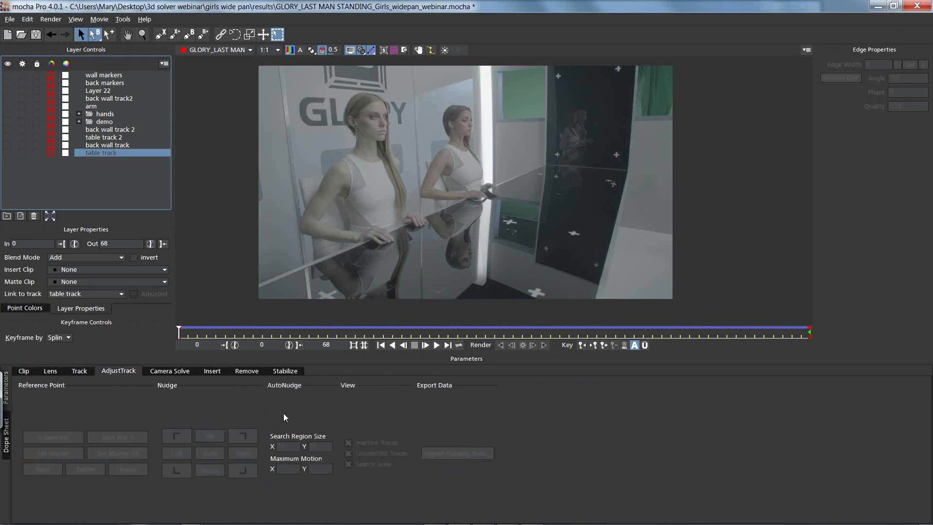
click(79, 372)
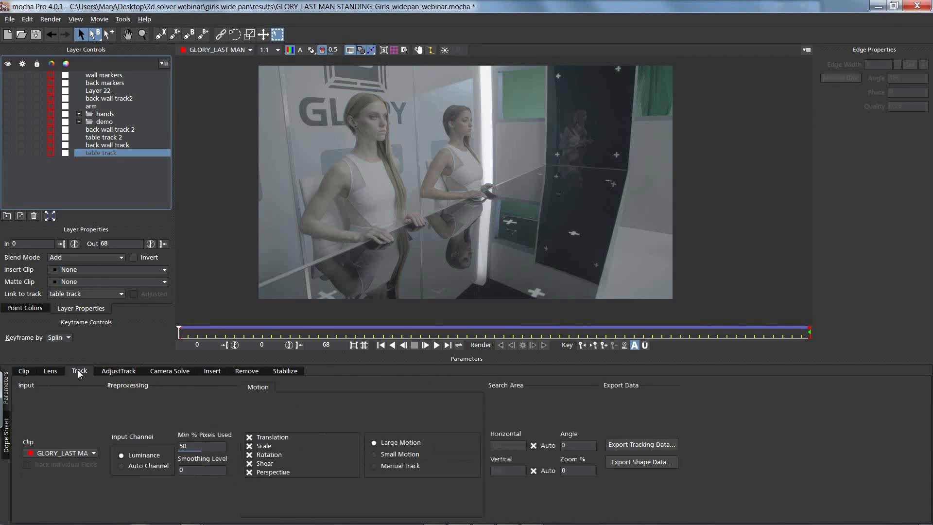
View the export options for tracking data and shape data of the table track layer without exporting anything
click(640, 444)
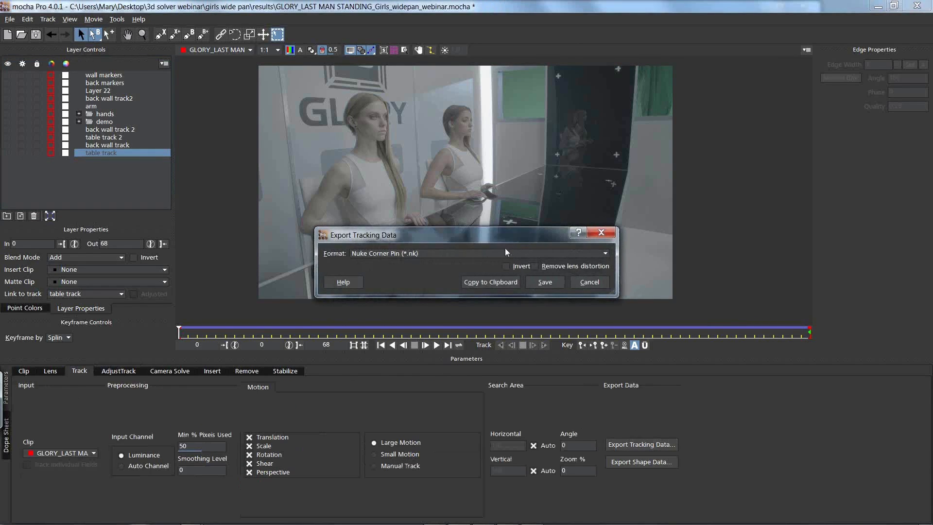
click(601, 233)
click(642, 461)
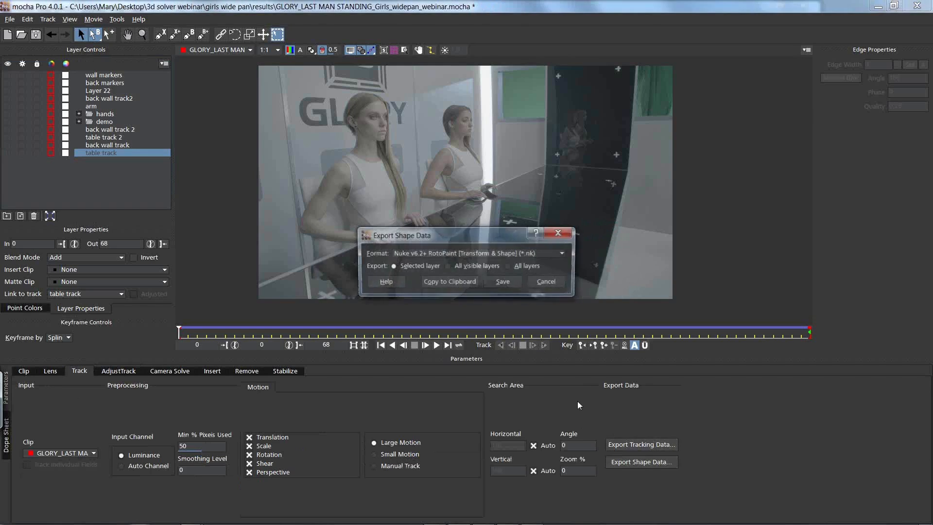
click(558, 232)
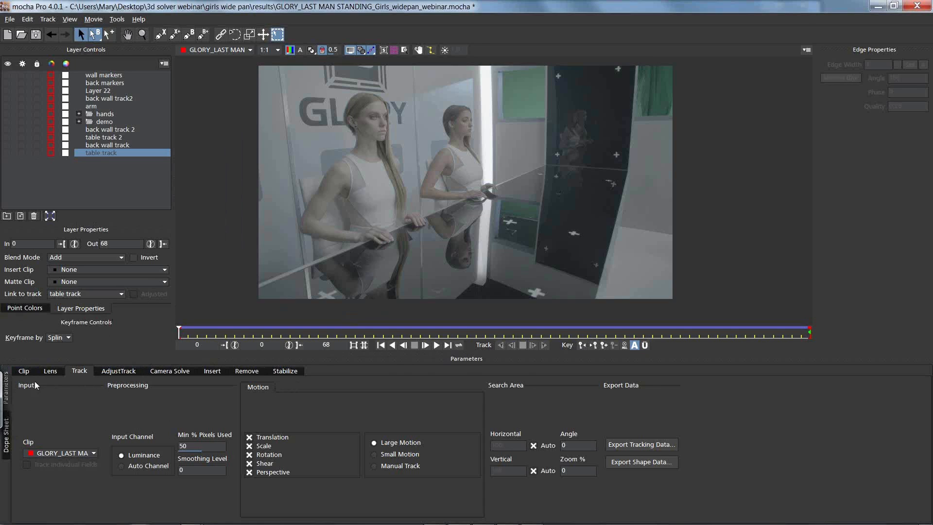
Review the Clip, Lens, Track, AdjustTrack and Camera Solve modules, ending on the Track module
click(23, 371)
click(50, 371)
click(83, 371)
click(115, 372)
click(163, 371)
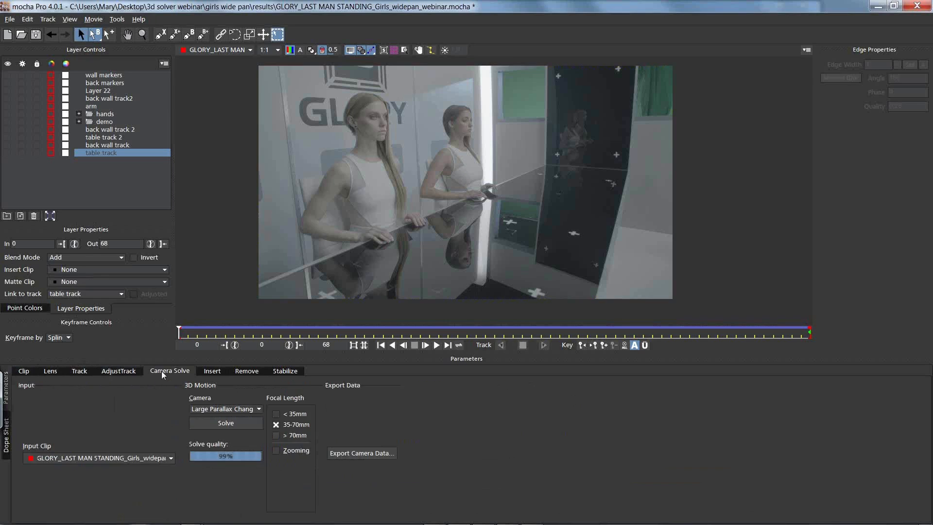
click(50, 371)
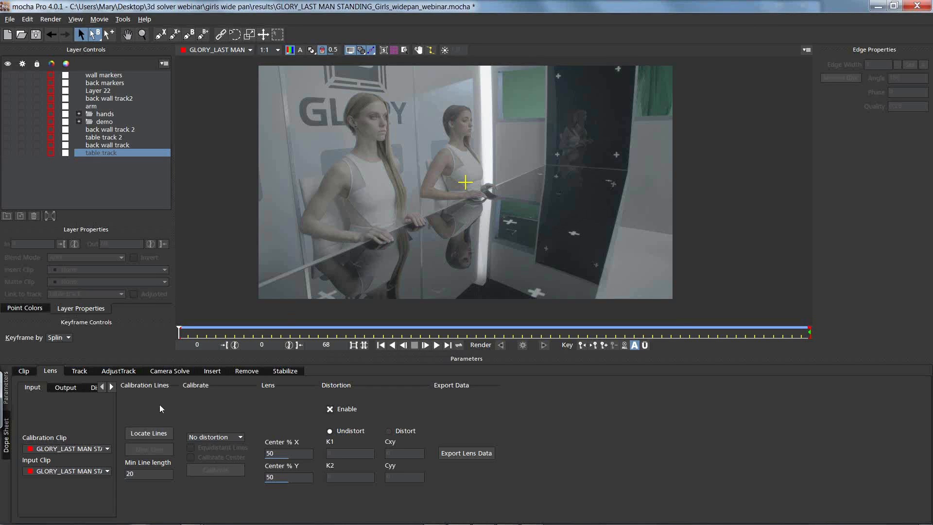
click(79, 372)
click(109, 372)
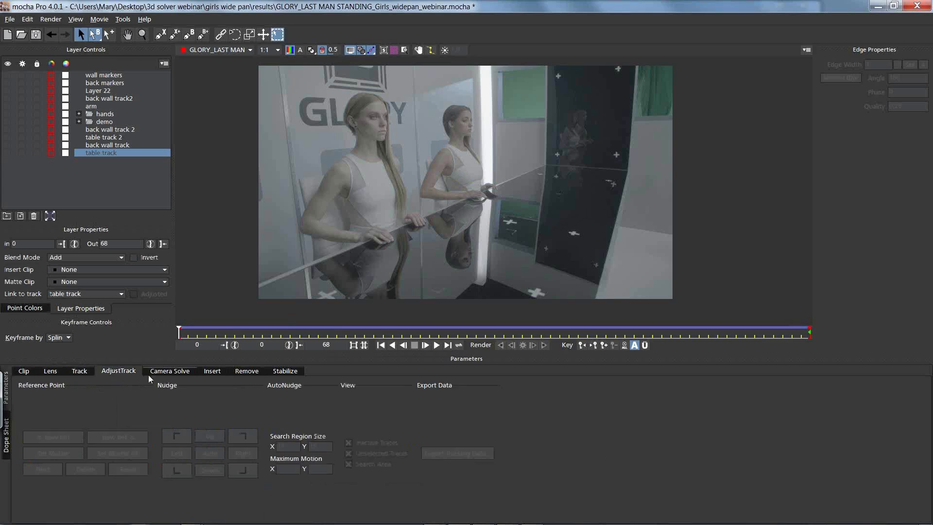
click(163, 371)
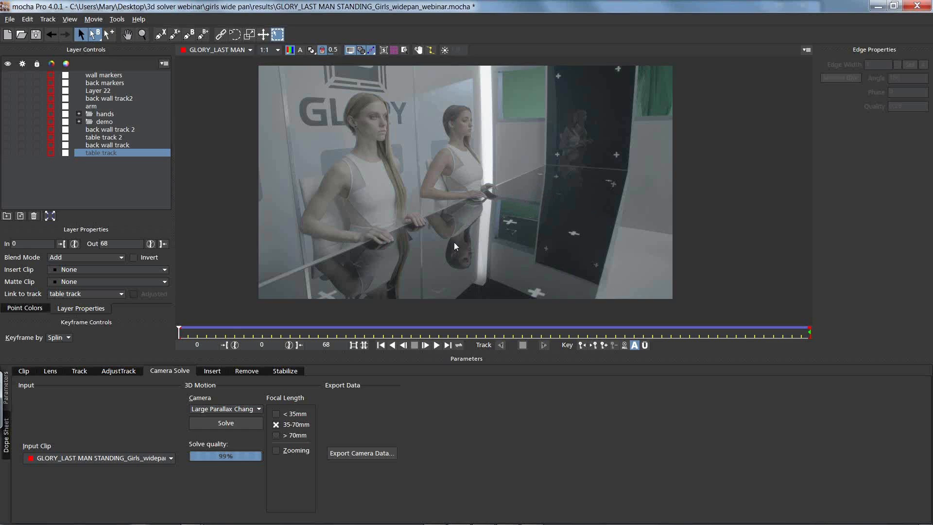
click(87, 372)
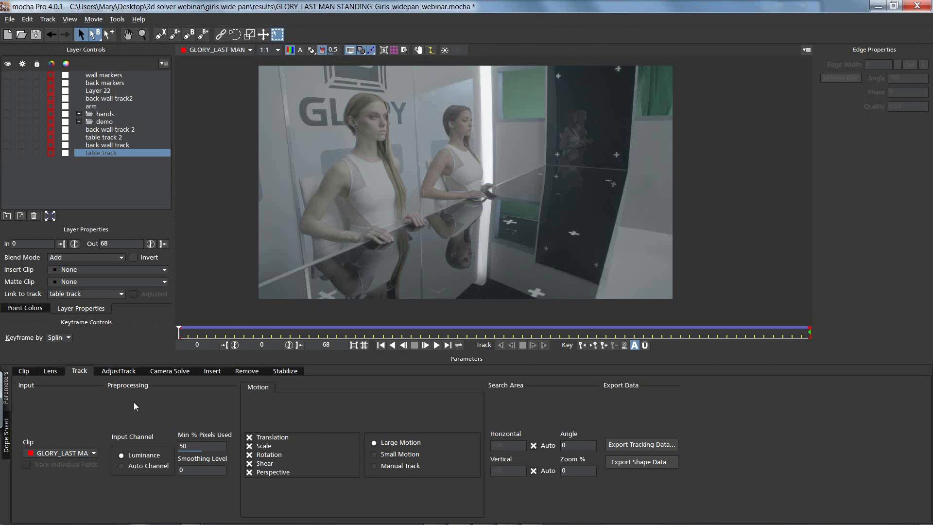
Go through all modules from Clip to Stabilize, and examine the Insert and Remove modules again
click(25, 372)
click(50, 371)
click(77, 370)
click(109, 373)
click(178, 371)
click(212, 371)
click(243, 371)
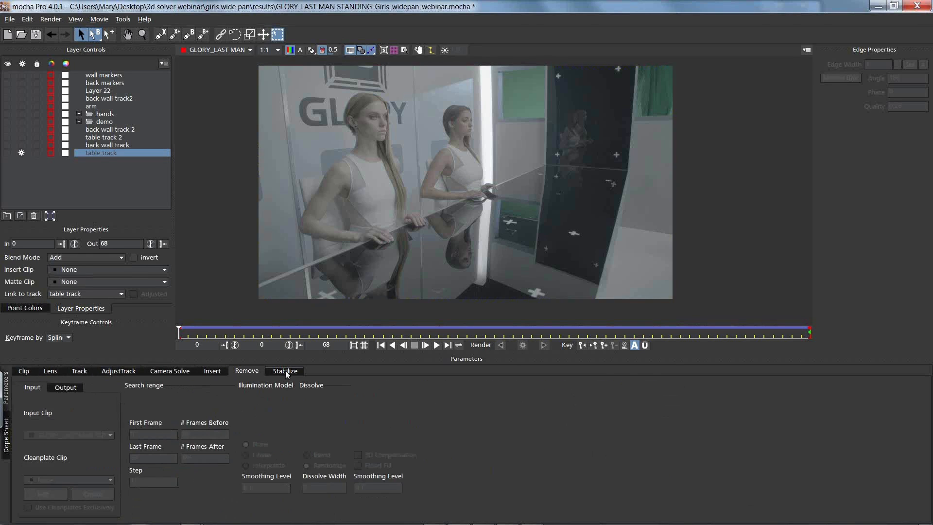
click(285, 371)
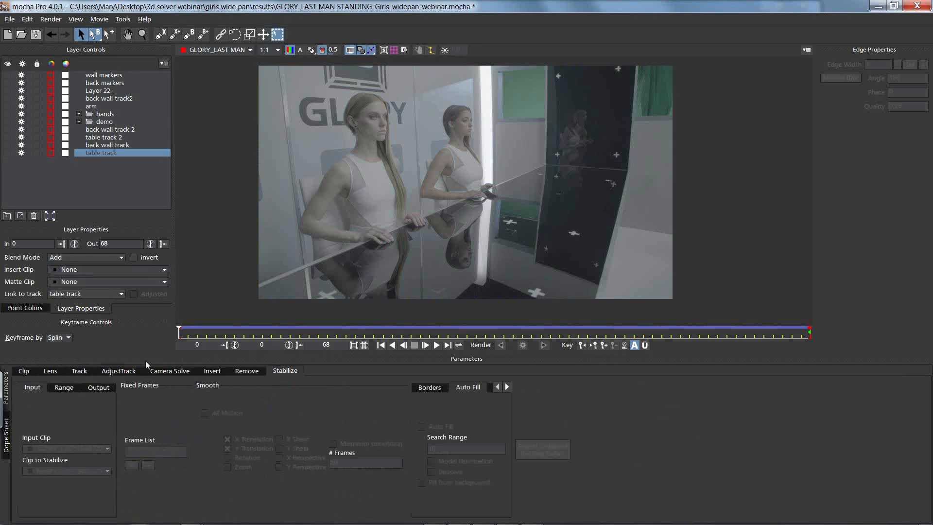
click(212, 371)
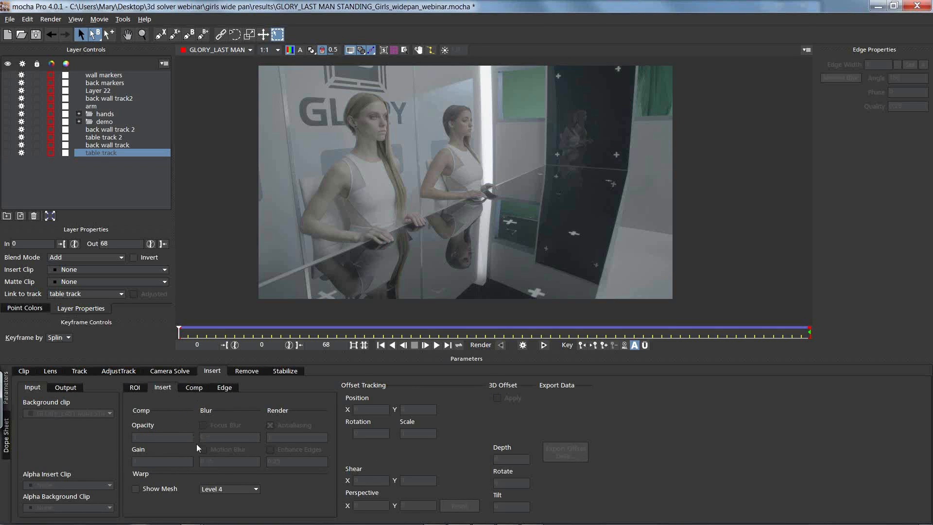
click(245, 372)
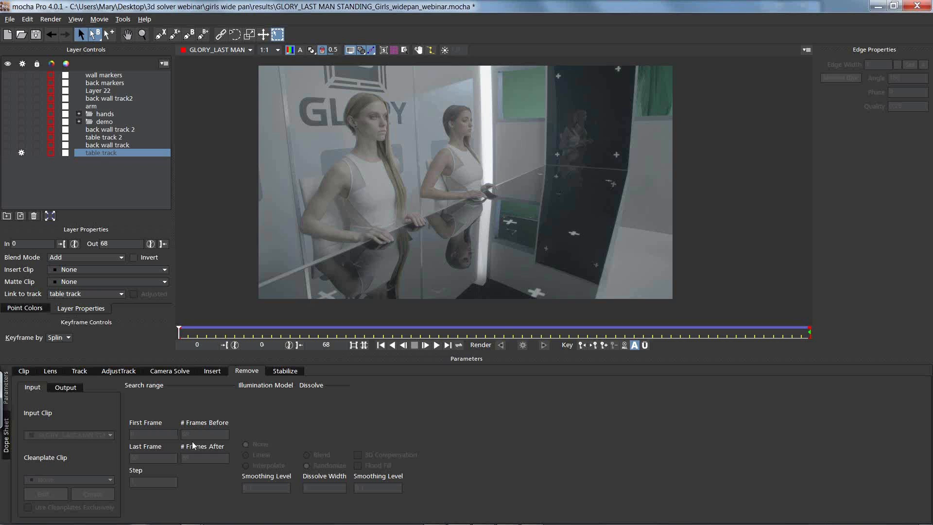
View the Stabilize module and open the key shortcut settings in the preferences
click(283, 371)
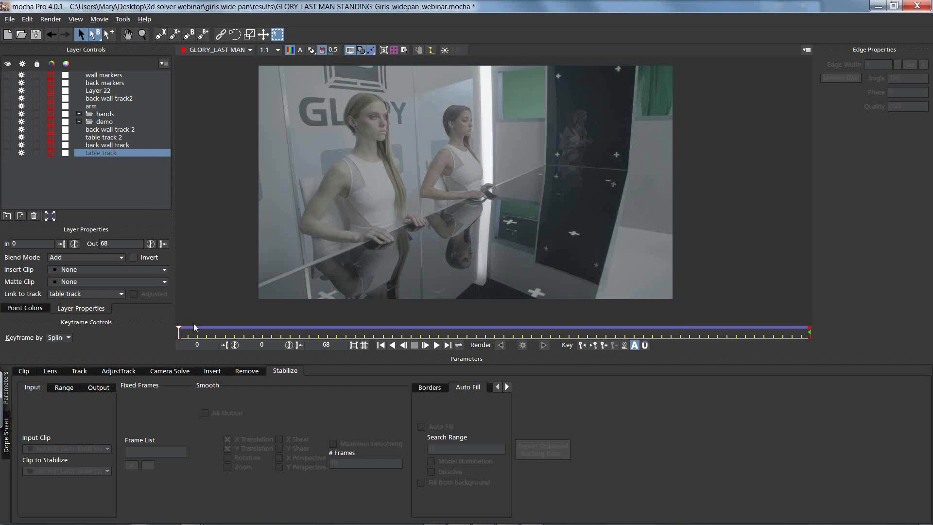
click(10, 20)
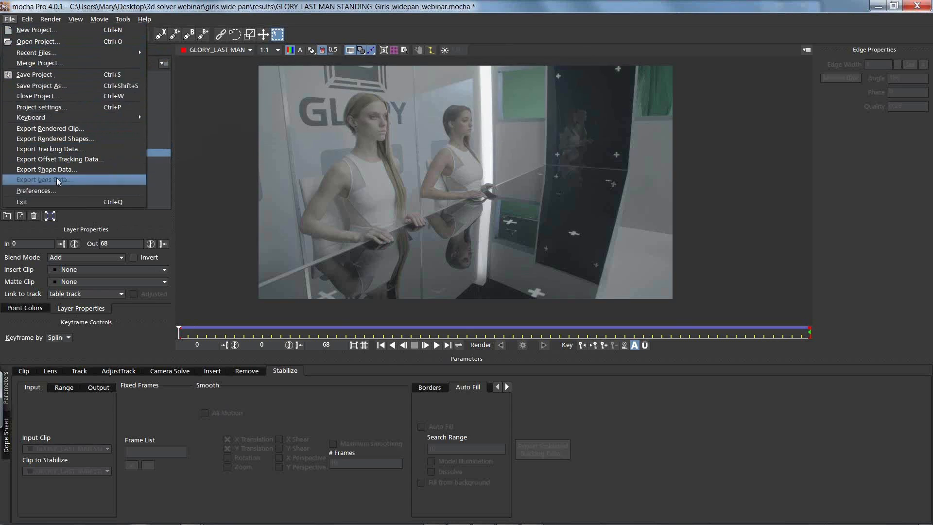
click(60, 190)
click(624, 177)
click(624, 176)
click(582, 178)
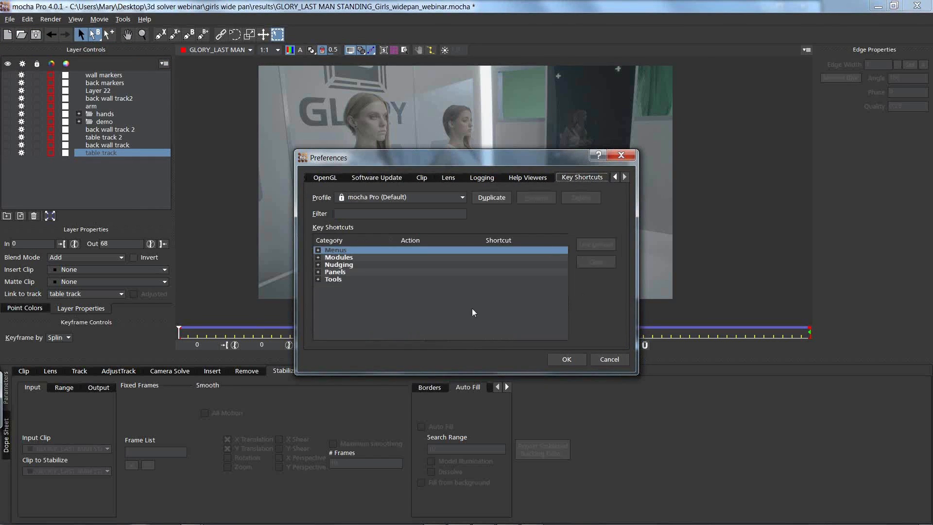
Examine the AdjustTrack module's key shortcuts, including the nudge actions
click(318, 265)
click(318, 258)
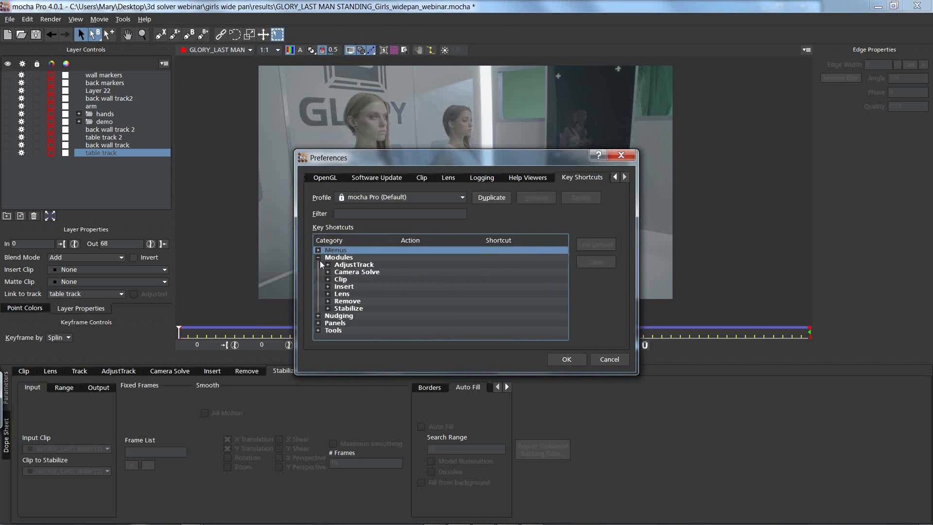
click(328, 264)
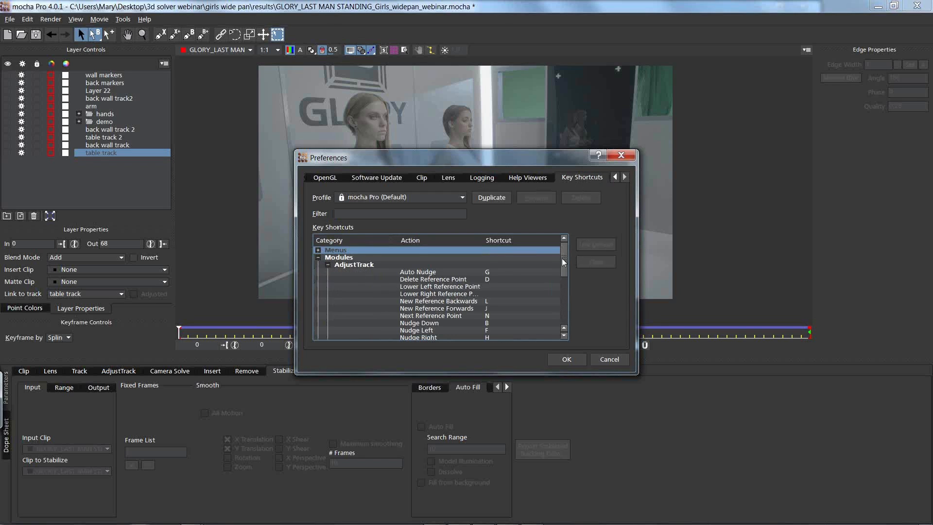
mouse_move(562, 258)
mouse_down()
mouse_move(564, 278)
mouse_move(561, 264)
mouse_up()
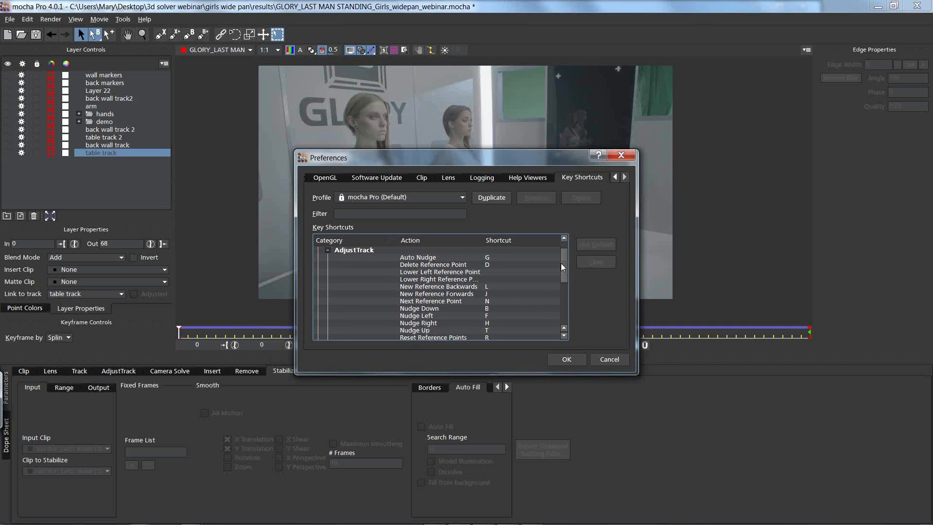
drag(562, 264, 573, 269)
click(425, 294)
click(426, 302)
click(426, 310)
click(426, 318)
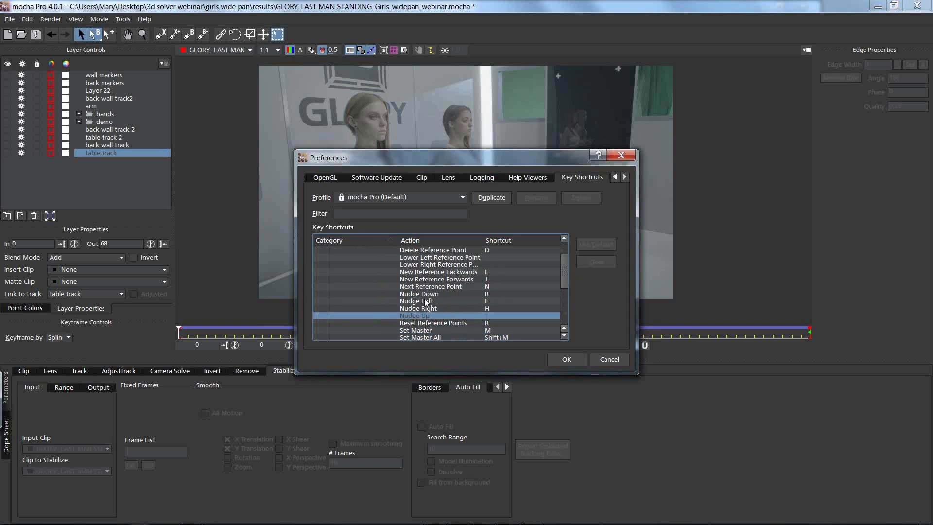
Look through the Nuke, Fusion, Cinema 4D and After Effects shortcut profiles, return to mocha Pro (Default), and close the preferences without saving
click(369, 200)
click(375, 207)
click(377, 197)
click(374, 237)
click(373, 200)
click(369, 231)
click(374, 196)
click(369, 222)
click(375, 197)
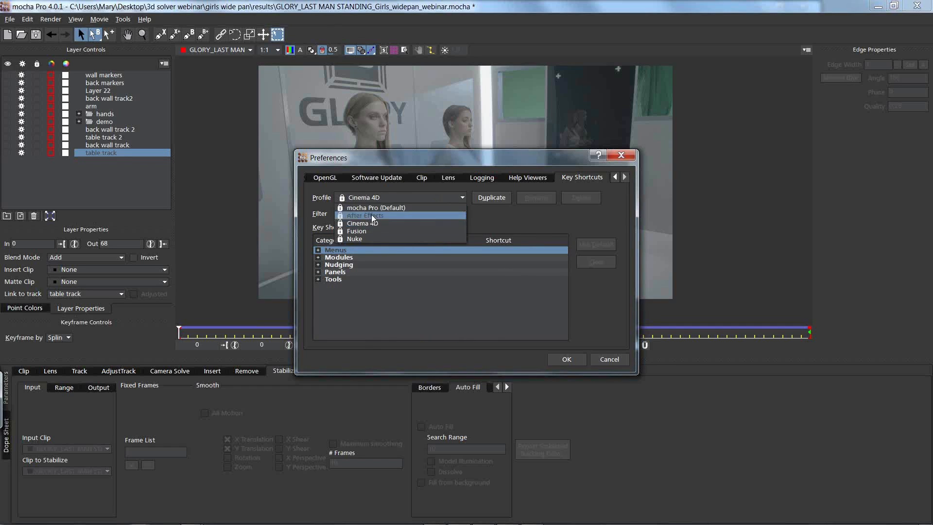
click(372, 215)
click(403, 197)
click(391, 206)
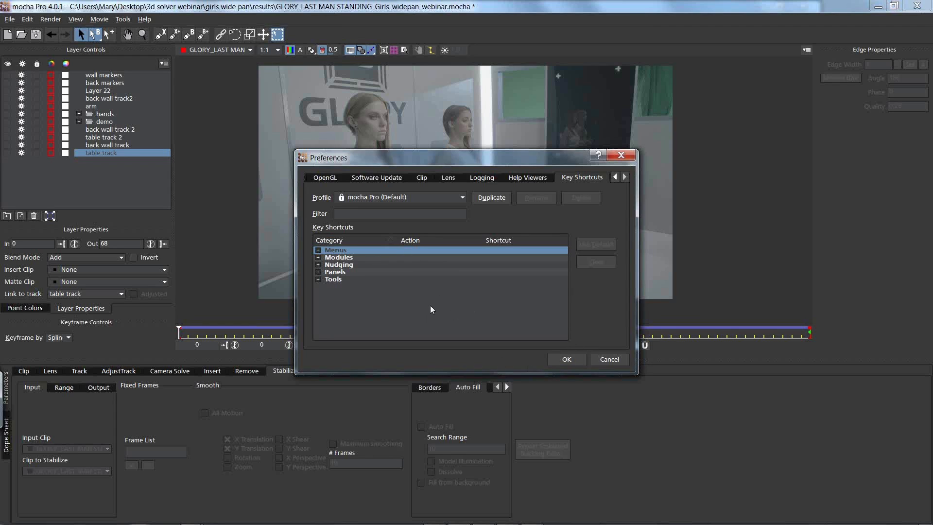
click(607, 360)
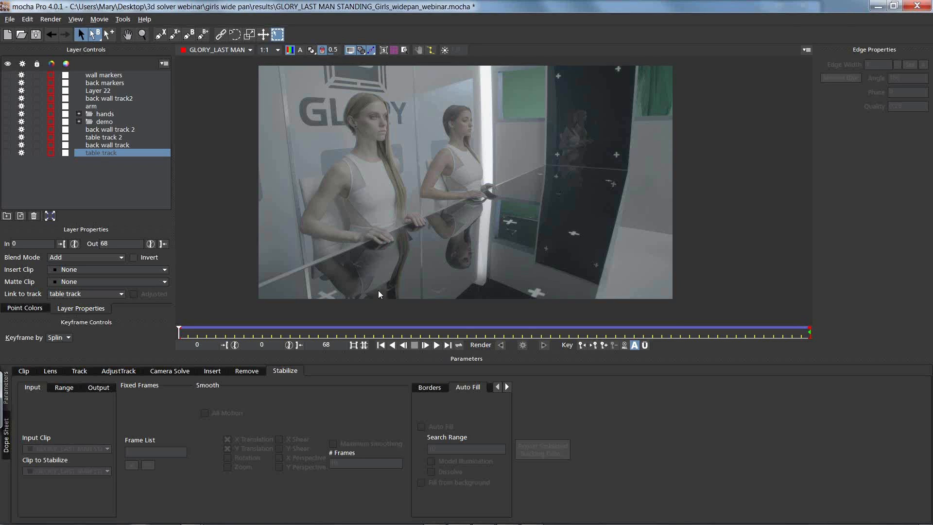
Scrub the mocha clip to its last frame, and switch to After Effects to play the NEW WEBINAR composition from its start
click(371, 318)
drag(372, 333, 812, 336)
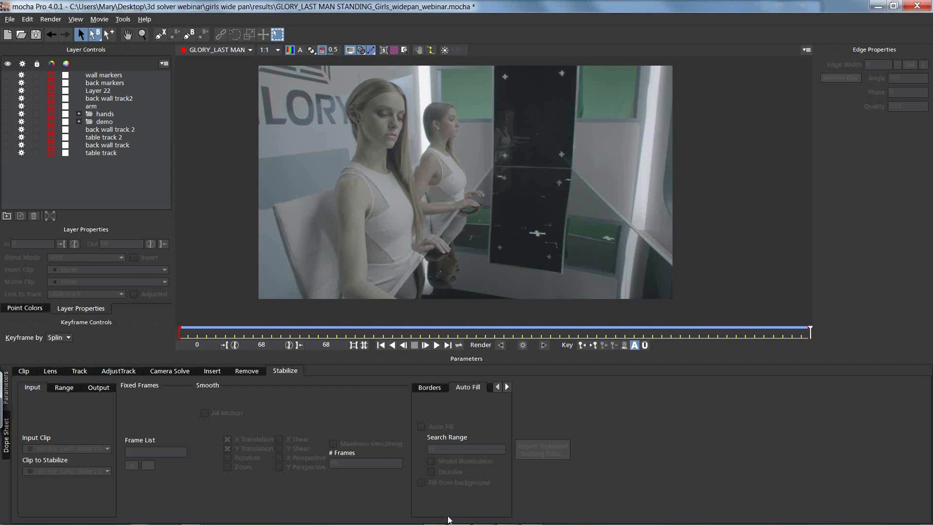
key(alt+Tab)
key(alt+Tab)
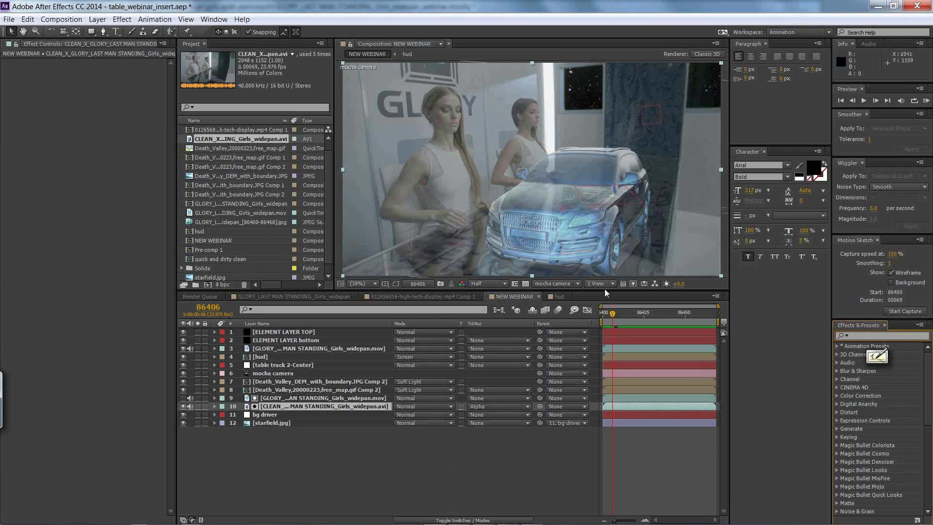
drag(612, 314, 602, 318)
key(space)
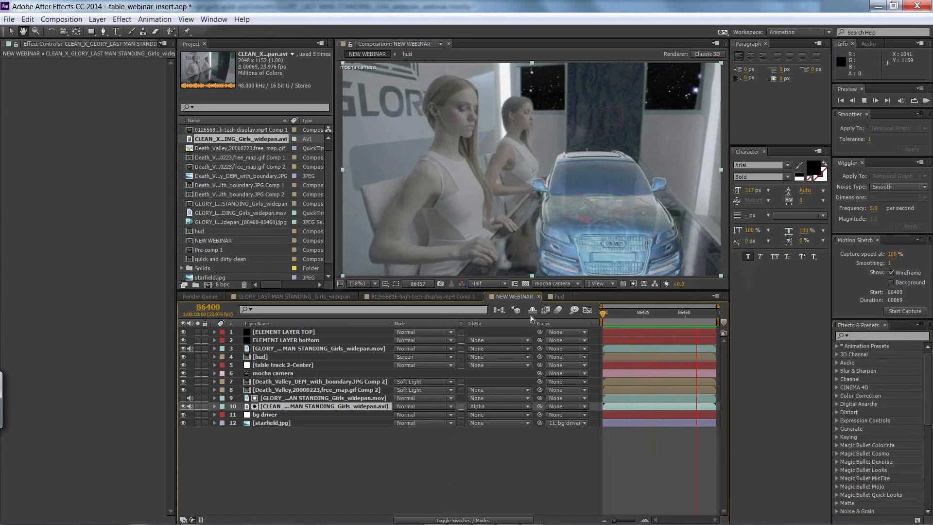
key(space)
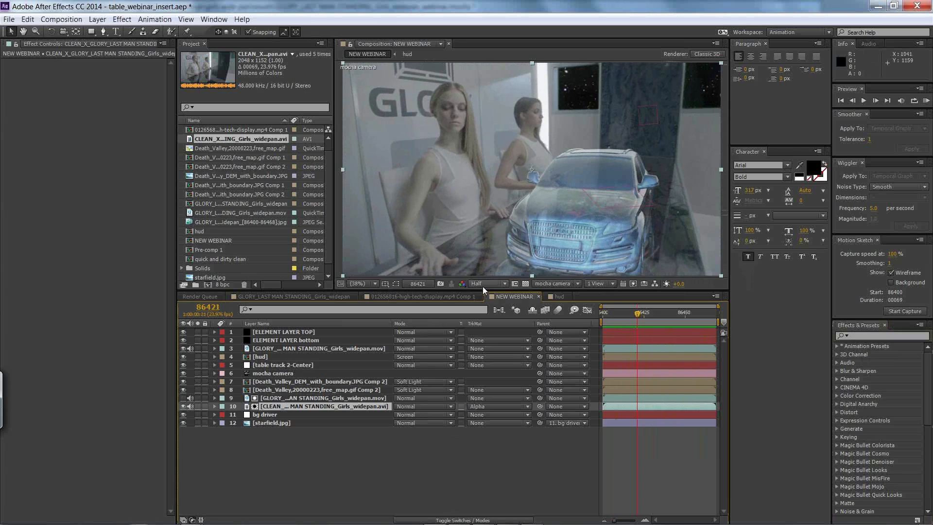
Set the composition view to Fit up to 100%, enlarge its viewer in height and width, and play the composition
click(372, 284)
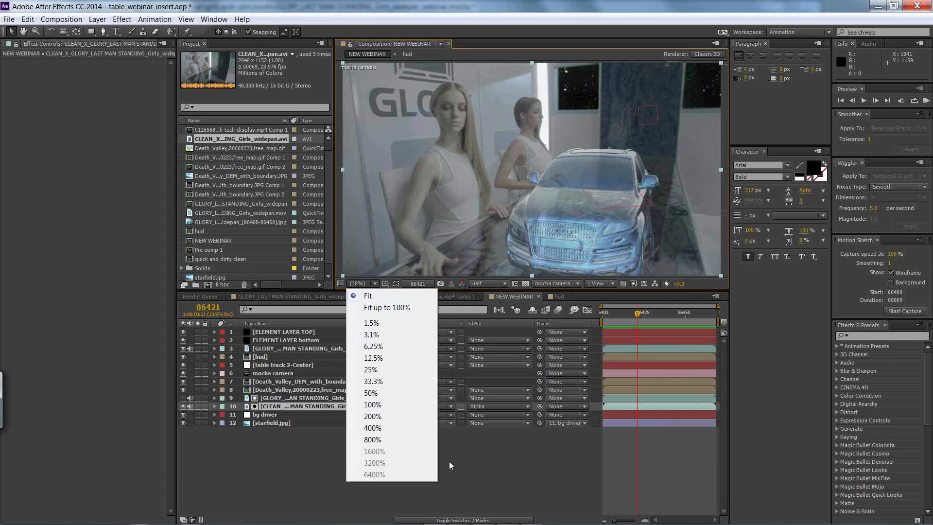
click(372, 308)
drag(446, 291, 447, 430)
drag(327, 298, 224, 298)
key(space)
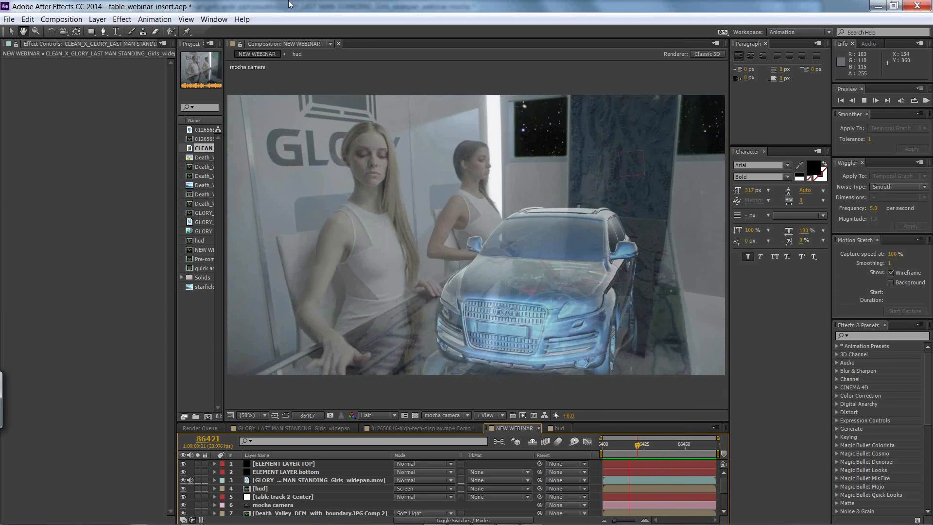
Switch to the Chrome browser and close every page except the Current Version Downloads page
key(alt+Tab)
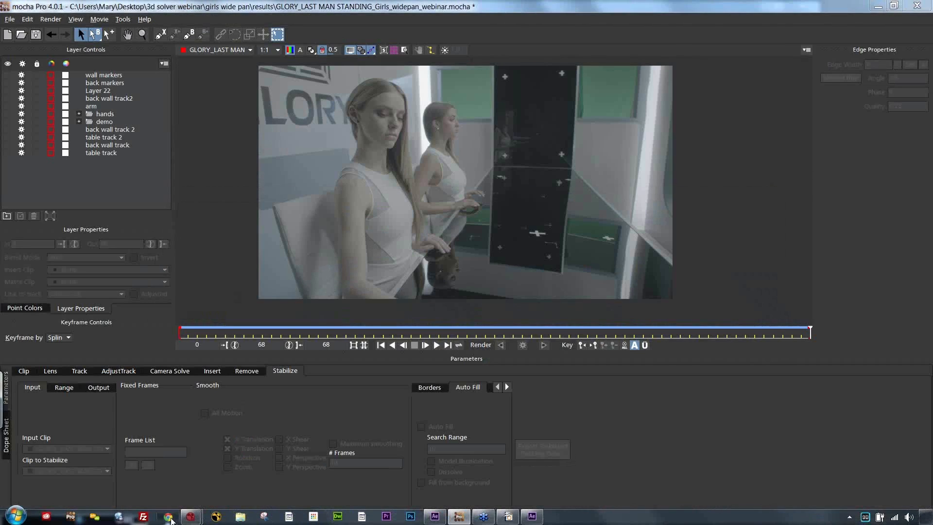
click(173, 519)
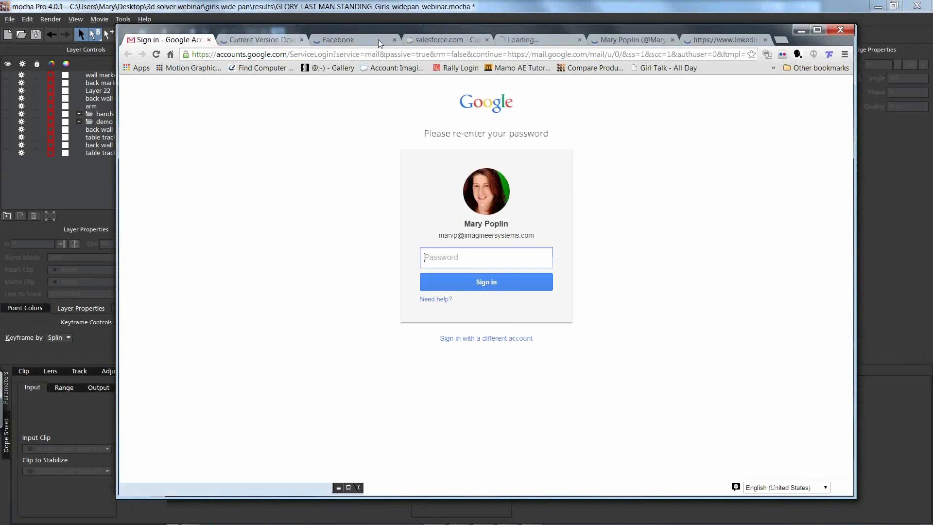
click(209, 40)
click(394, 40)
click(394, 40)
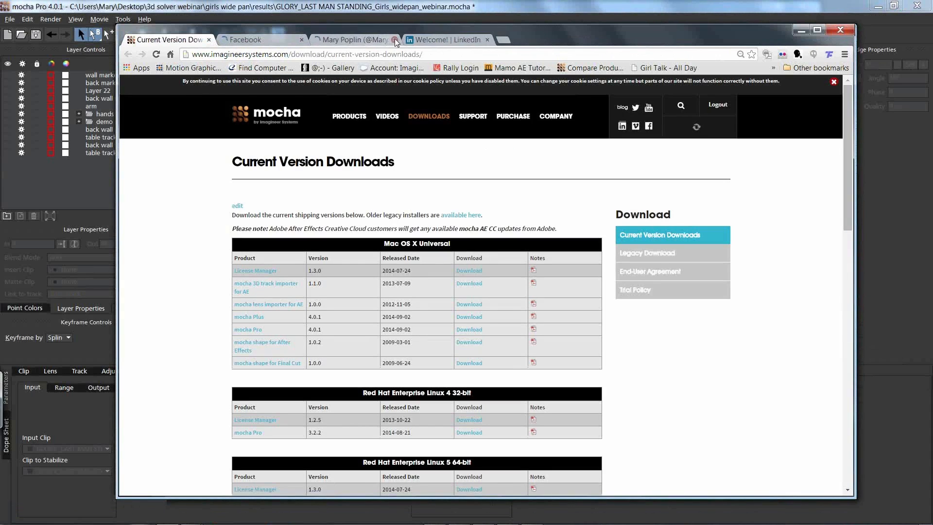
click(394, 39)
click(394, 40)
click(301, 40)
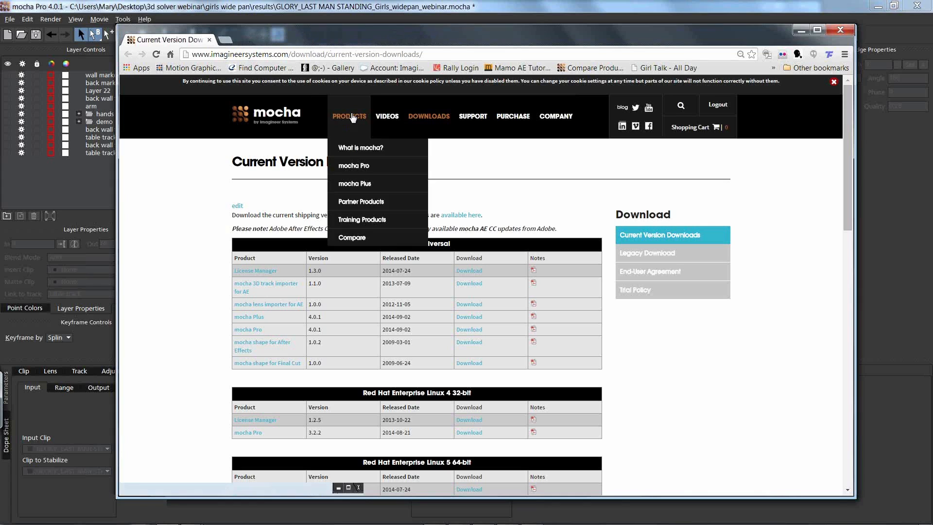
Maximize the browser window and open the mocha Pro product page on the Imagineer Systems site
click(351, 116)
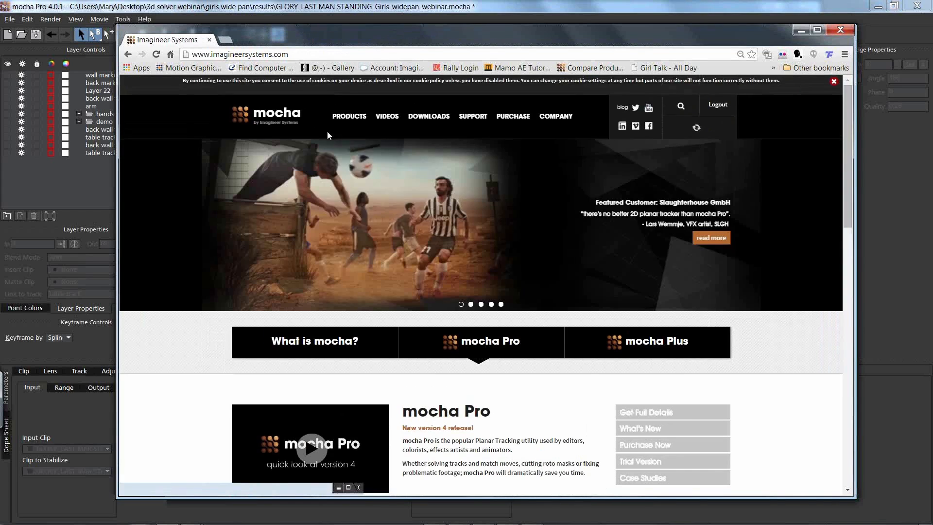
mouse_move(336, 128)
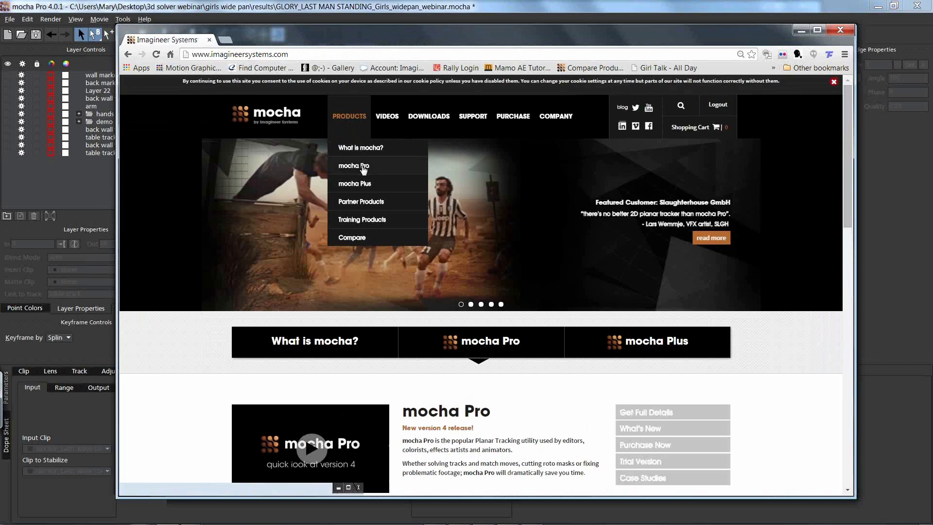
click(364, 168)
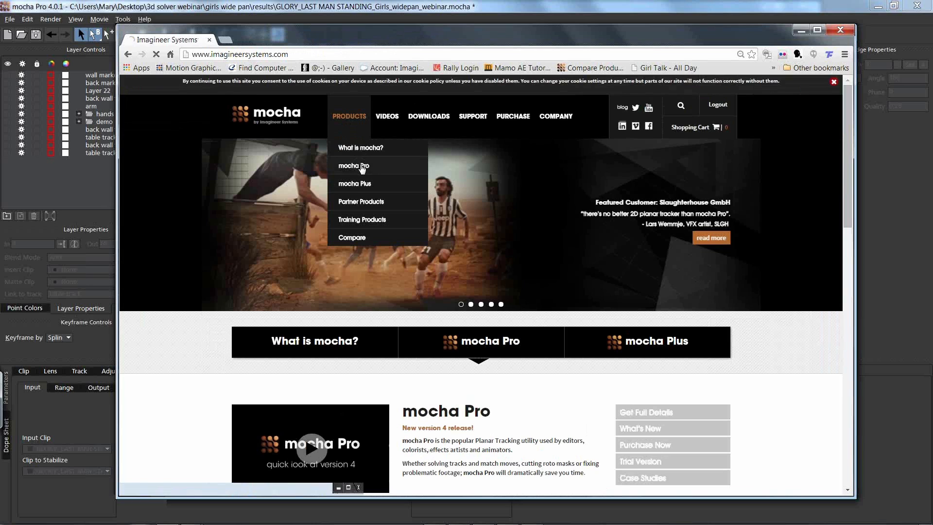
click(818, 31)
mouse_move(333, 86)
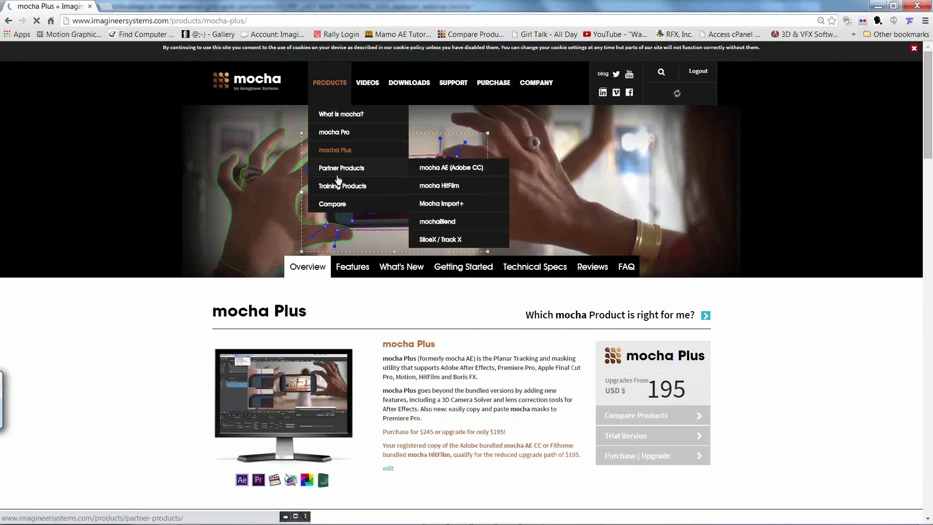
click(343, 132)
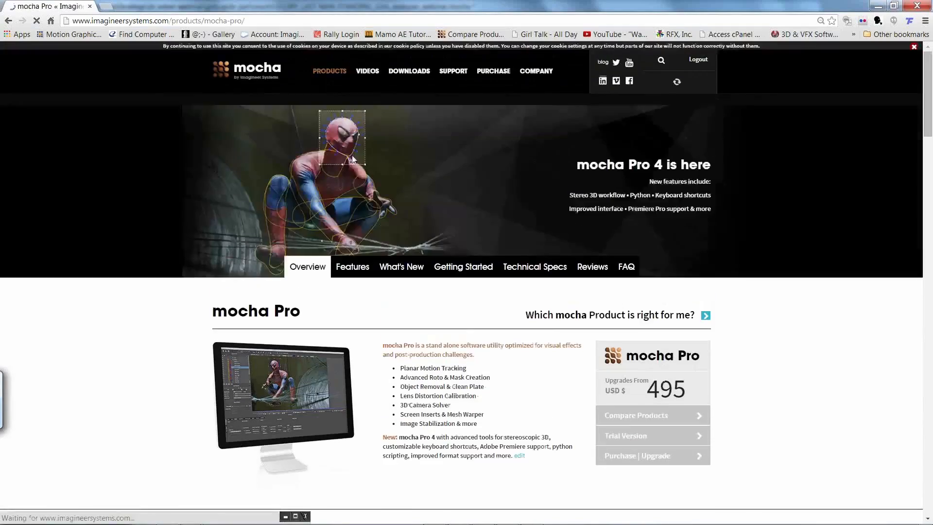
Look through the feature descriptions on the mocha Pro page and return to the page's beginning
scroll(900, 227, down, 20)
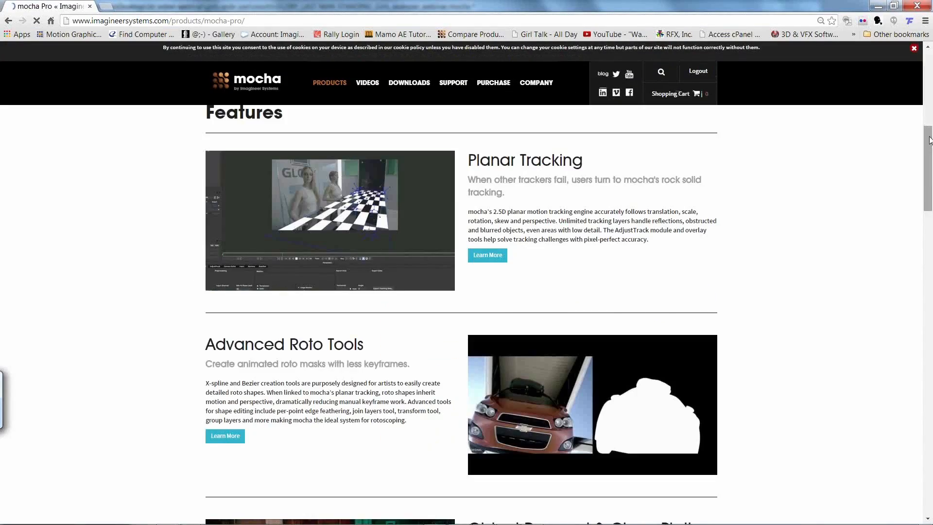
scroll(880, 360, down, 13)
scroll(885, 333, up, 5)
scroll(888, 374, down, 5)
scroll(875, 340, up, 20)
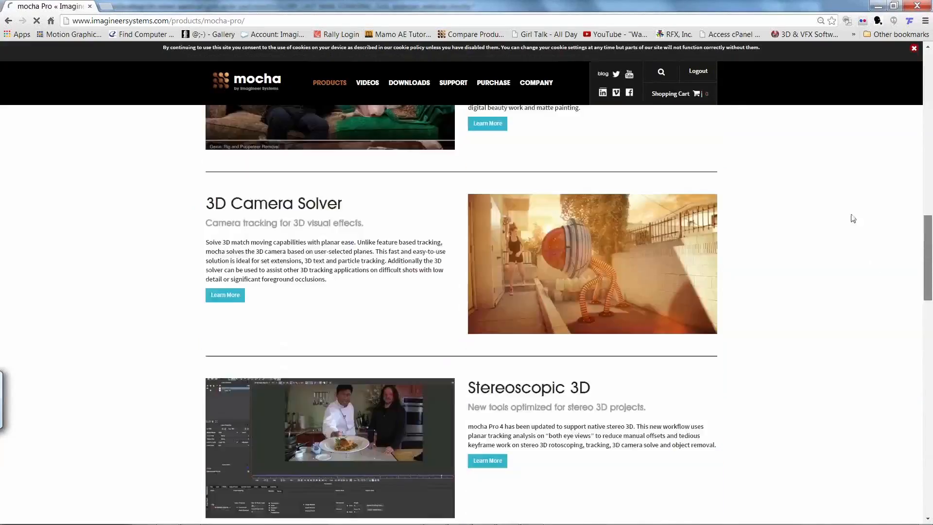
scroll(856, 291, up, 3)
scroll(891, 417, down, 20)
scroll(890, 403, up, 4)
scroll(892, 393, up, 20)
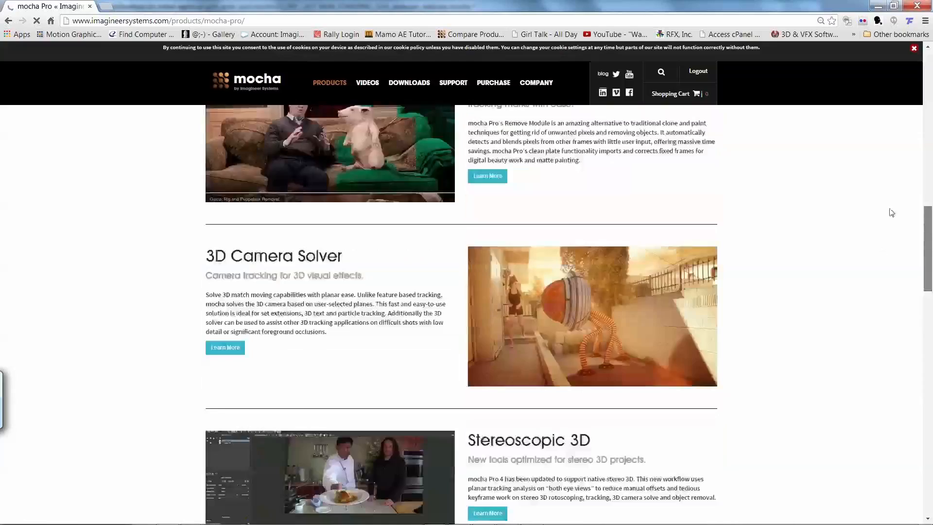
scroll(885, 124, up, 6)
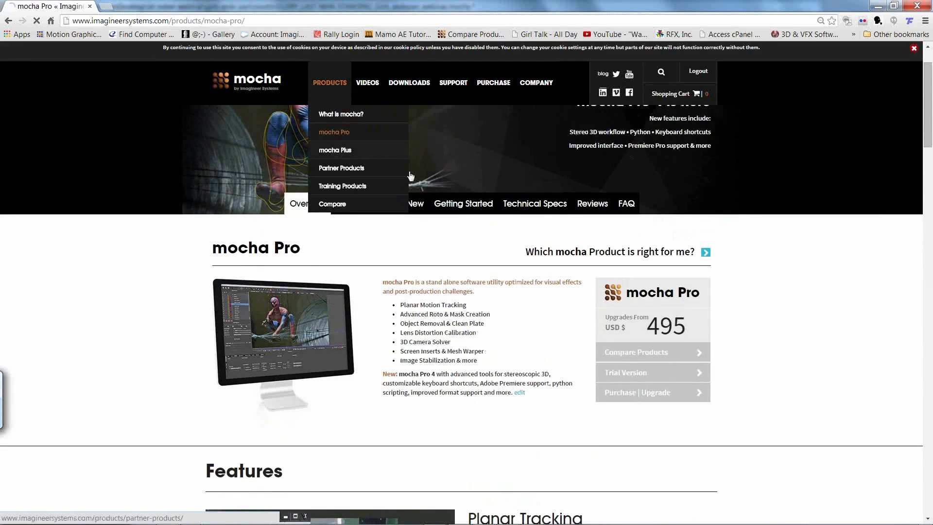
Look at the mocha Plus product page and open the site's Videos page
click(335, 150)
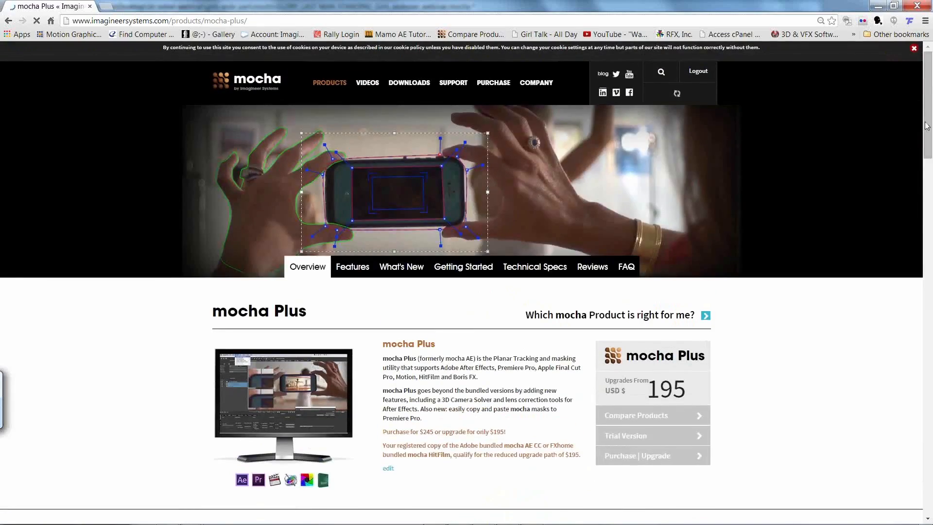
drag(927, 125, 870, 119)
mouse_move(368, 87)
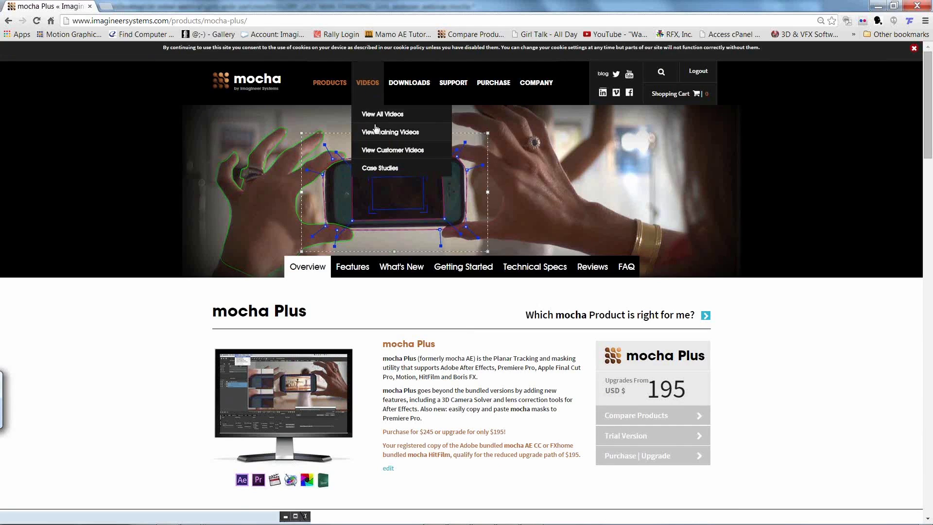
click(372, 97)
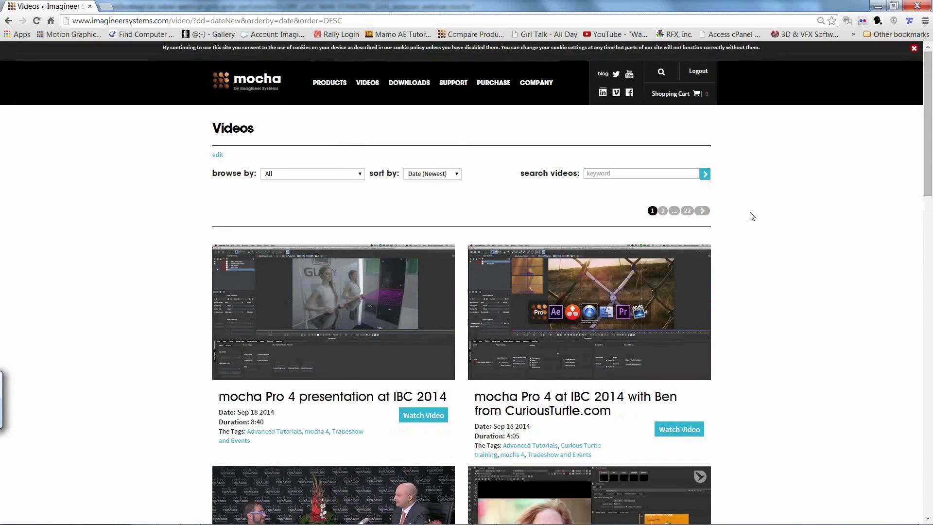
Open the support forums and look over the site's download and support options
mouse_move(452, 85)
click(464, 136)
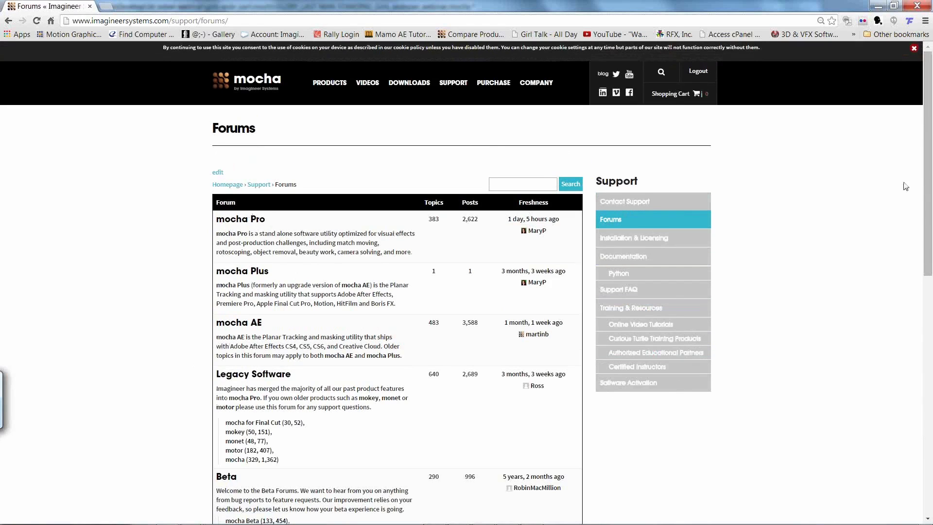
drag(928, 123, 898, 112)
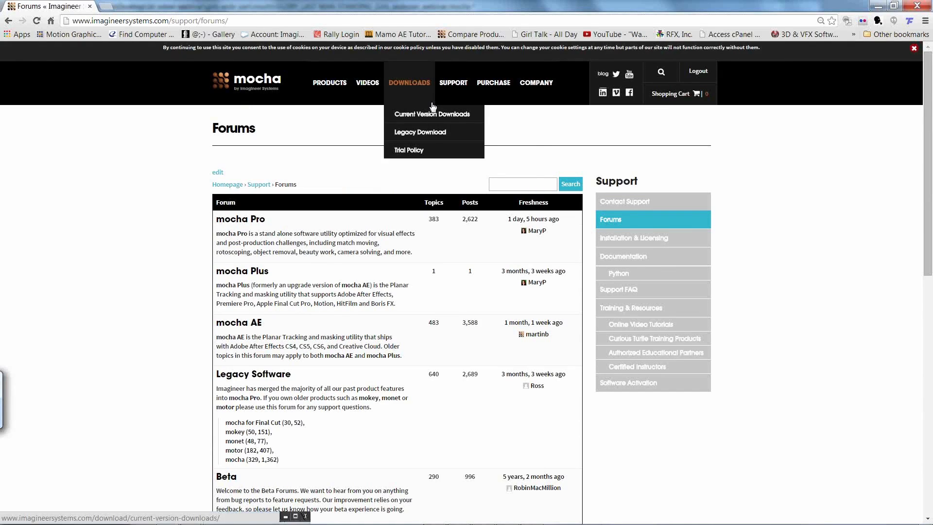
mouse_move(452, 87)
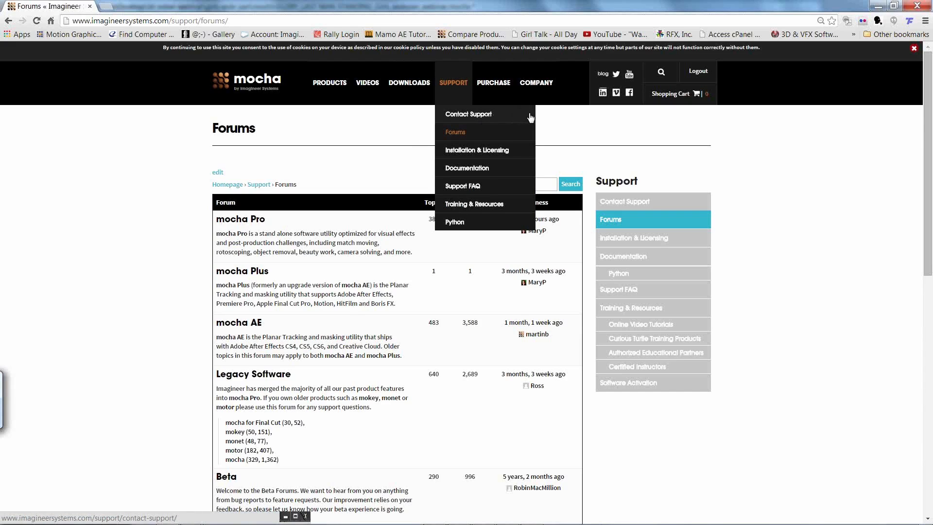
Look over the Support FAQ page and open the site's page with all videos
click(496, 189)
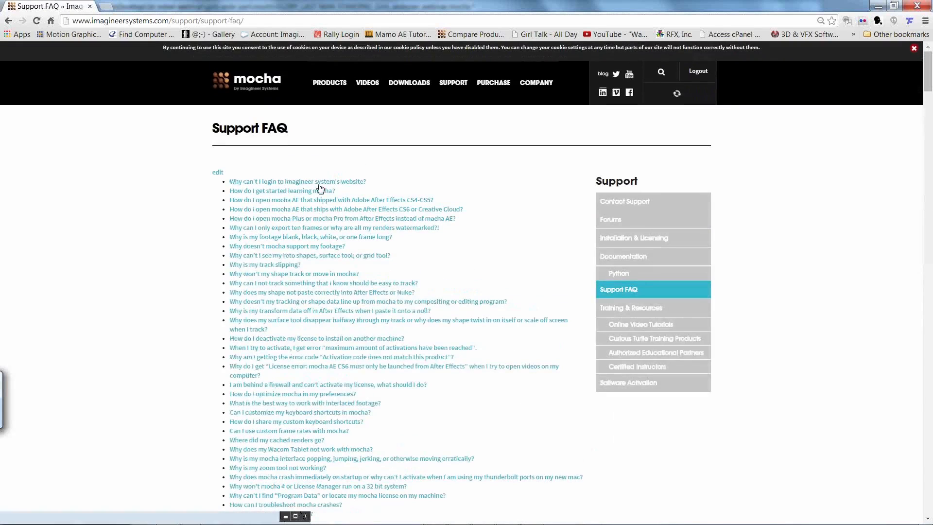
drag(928, 79, 910, 71)
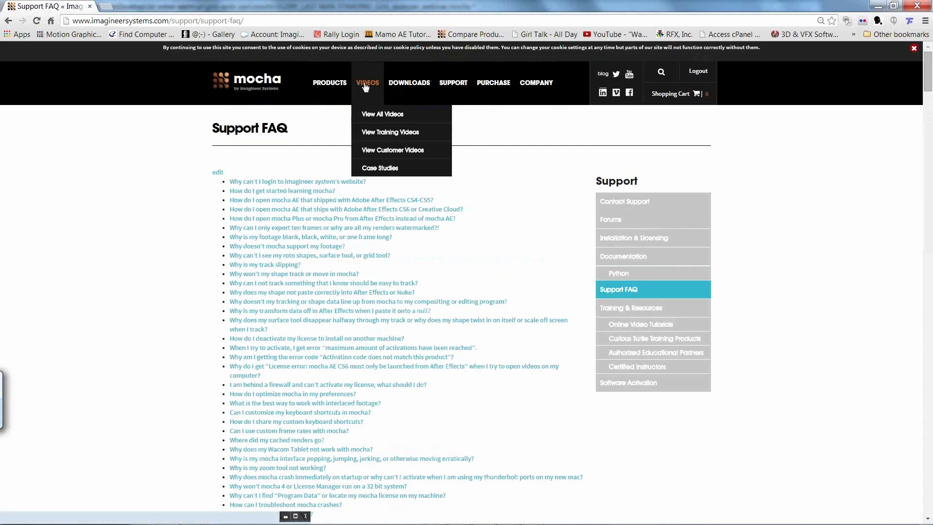
click(373, 116)
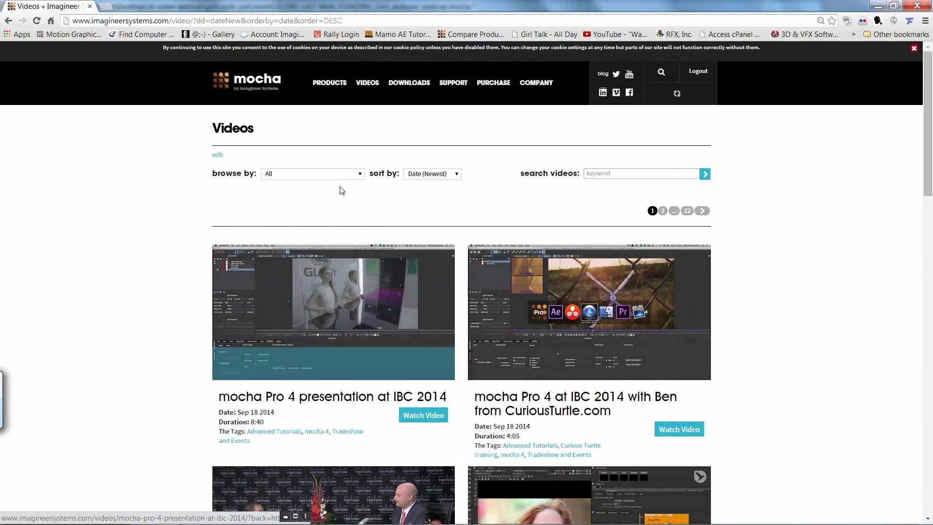
Look through the video categories and filter the Videos page to mocha Fundamentals
click(340, 174)
drag(361, 202, 350, 180)
click(401, 153)
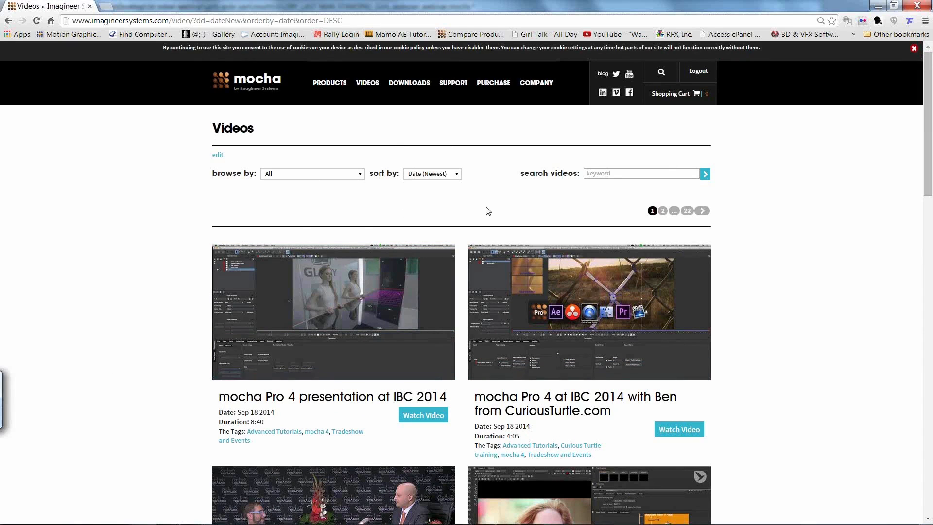
click(351, 177)
drag(360, 202, 366, 264)
click(318, 241)
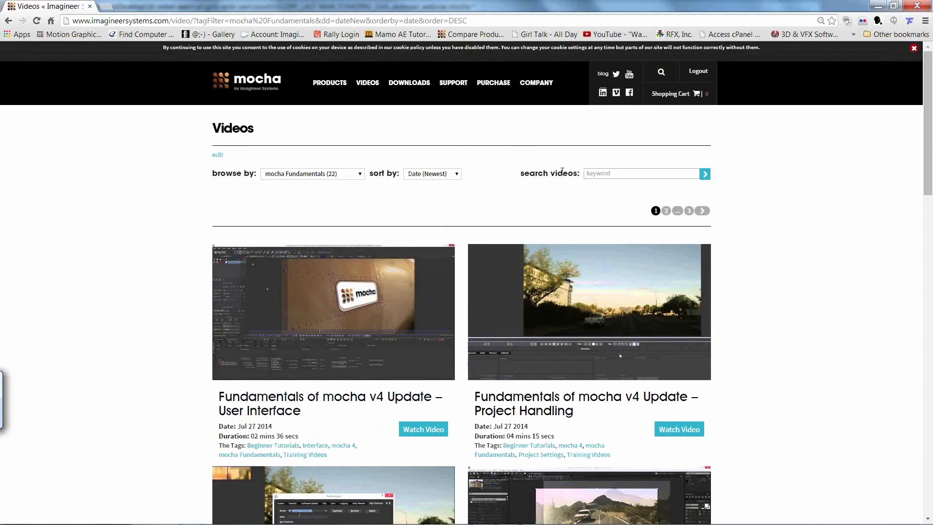
Go back to the Imagineer Systems home page and minimize the browser to return to mocha Pro
click(268, 93)
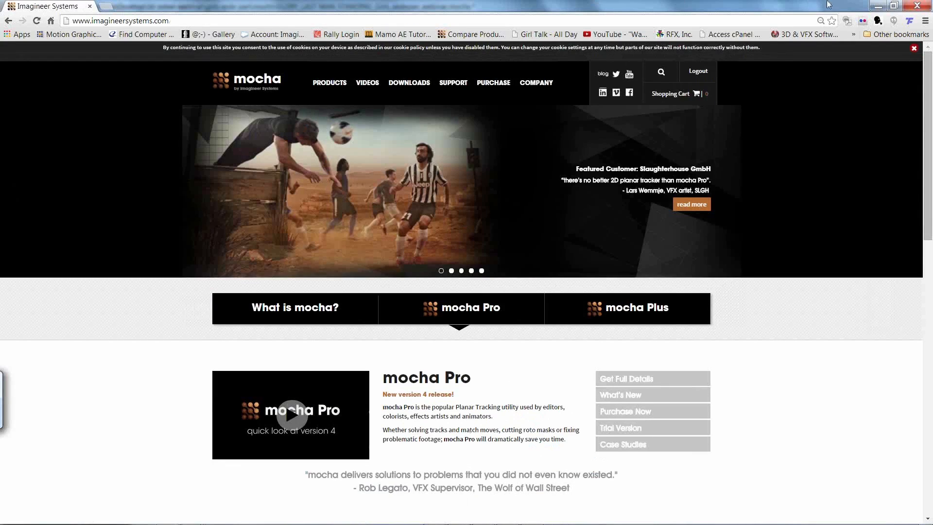
click(877, 7)
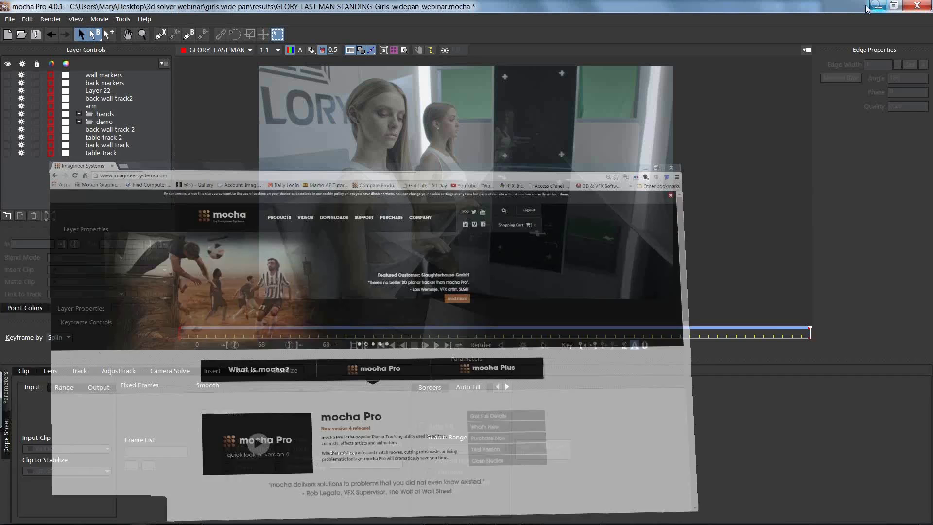